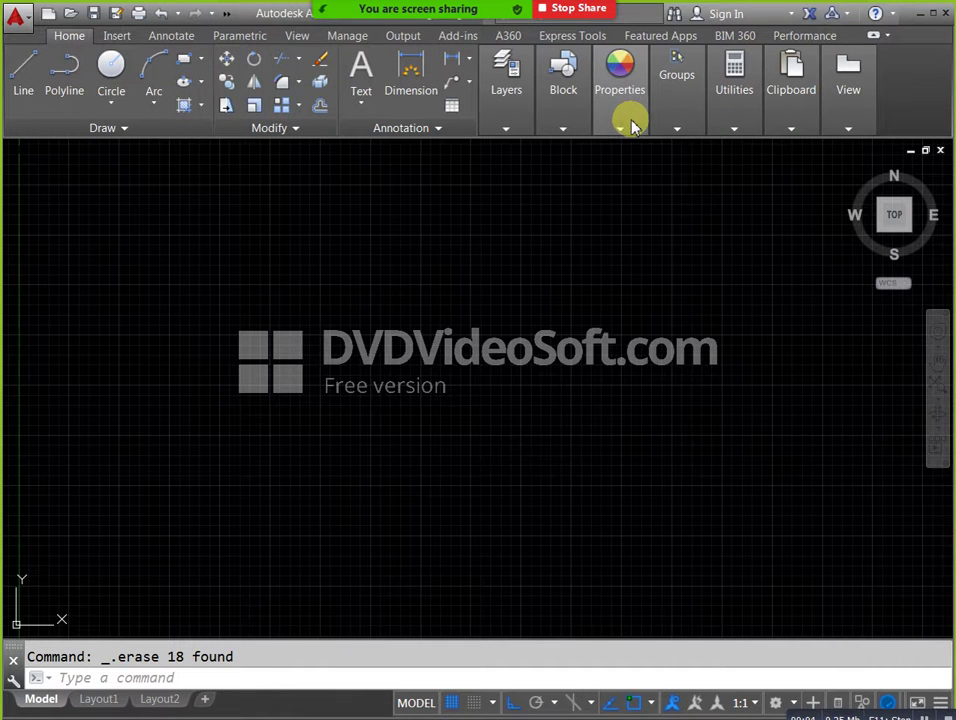
# Expand and collapse the Properties panel, then start the Rectangle tool.
pyautogui.click(631, 125)
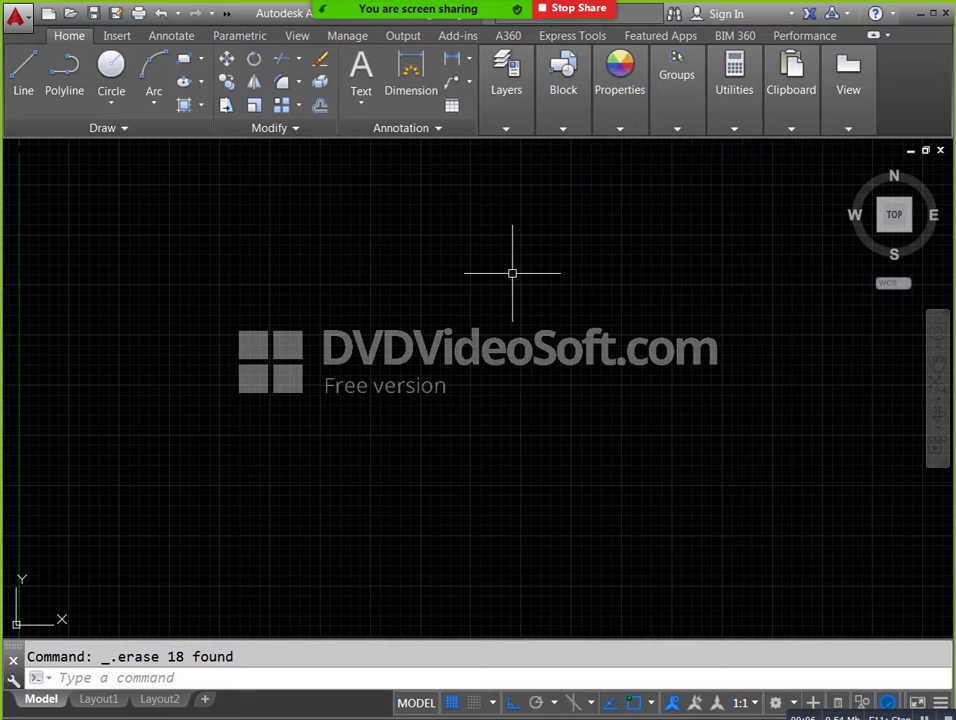
pyautogui.click(617, 98)
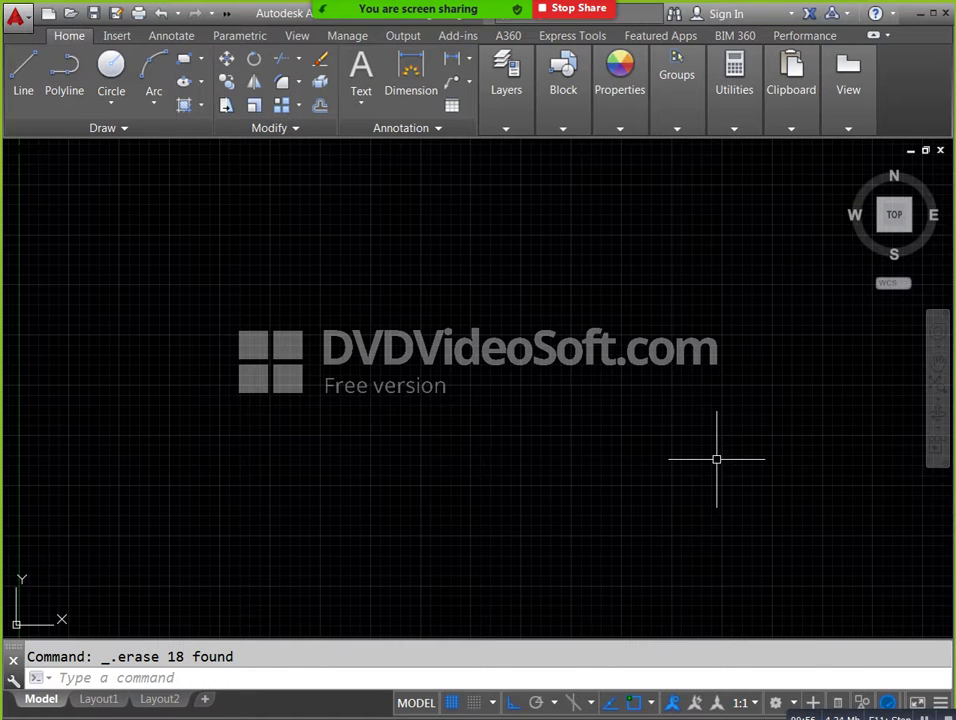
pyautogui.click(183, 59)
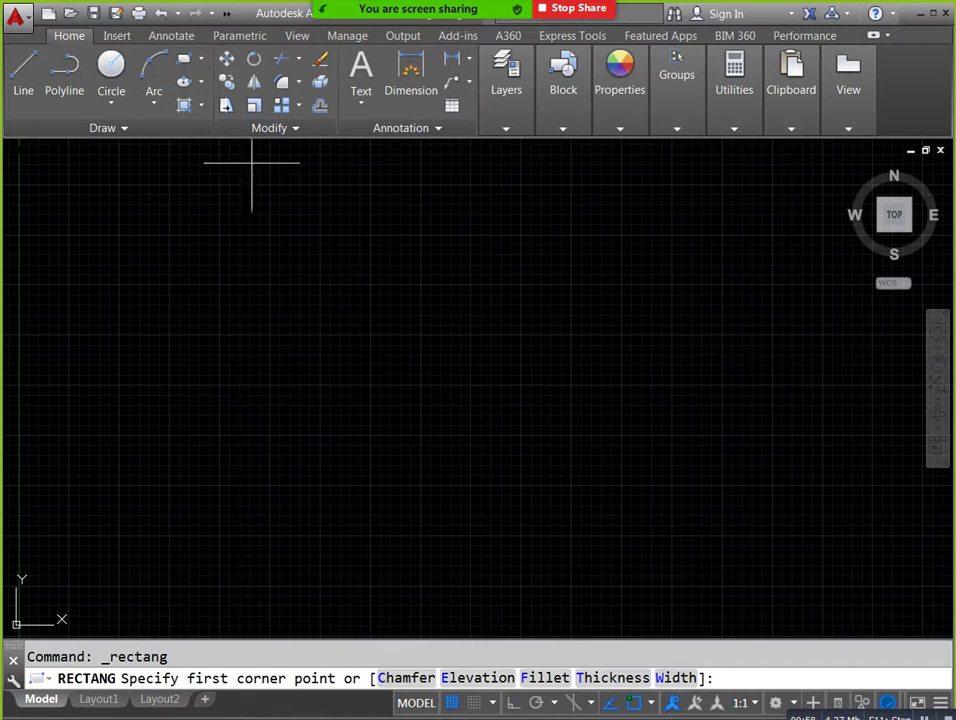
# Draw a tall test rectangle, then window-select it and delete it.
pyautogui.click(276, 246)
pyautogui.click(430, 452)
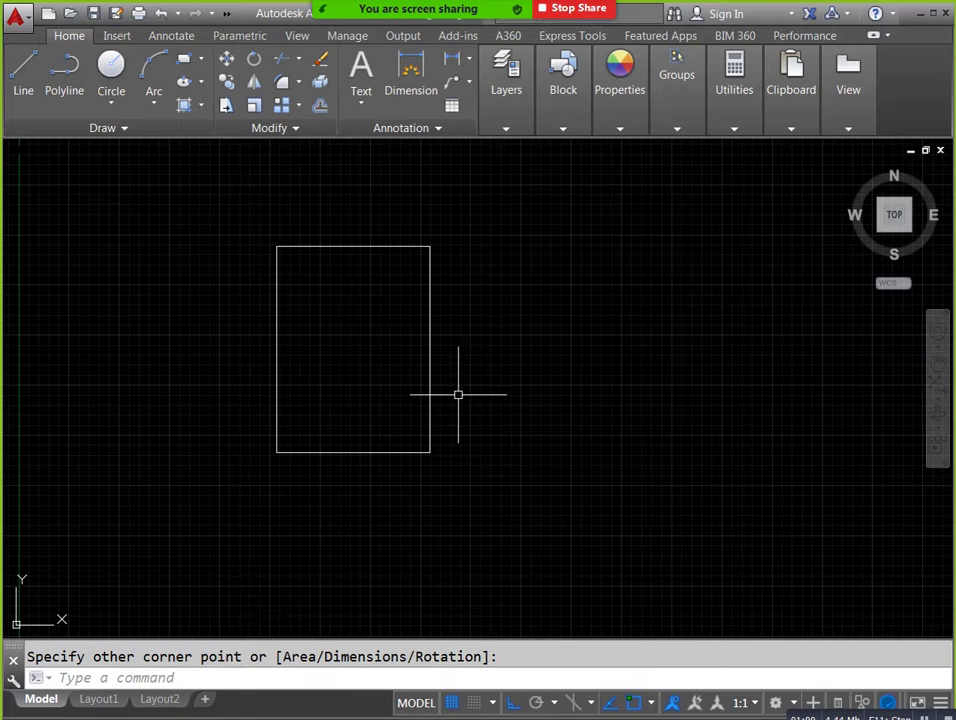
pyautogui.scroll(-3, 478, 340)
pyautogui.click(495, 337)
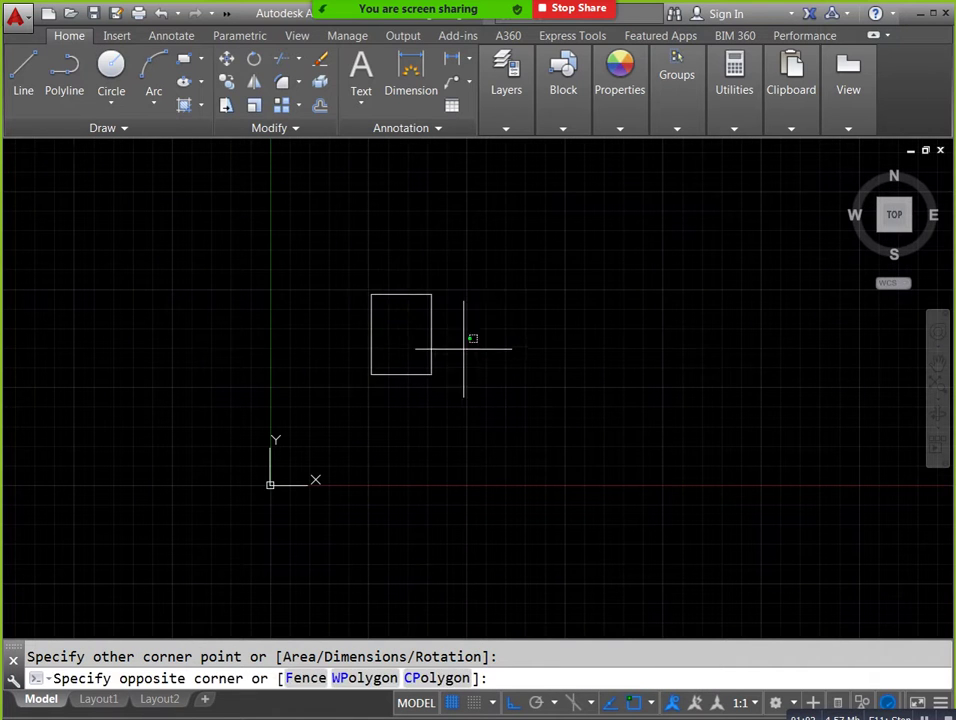
pyautogui.click(384, 302)
pyautogui.press('Delete')
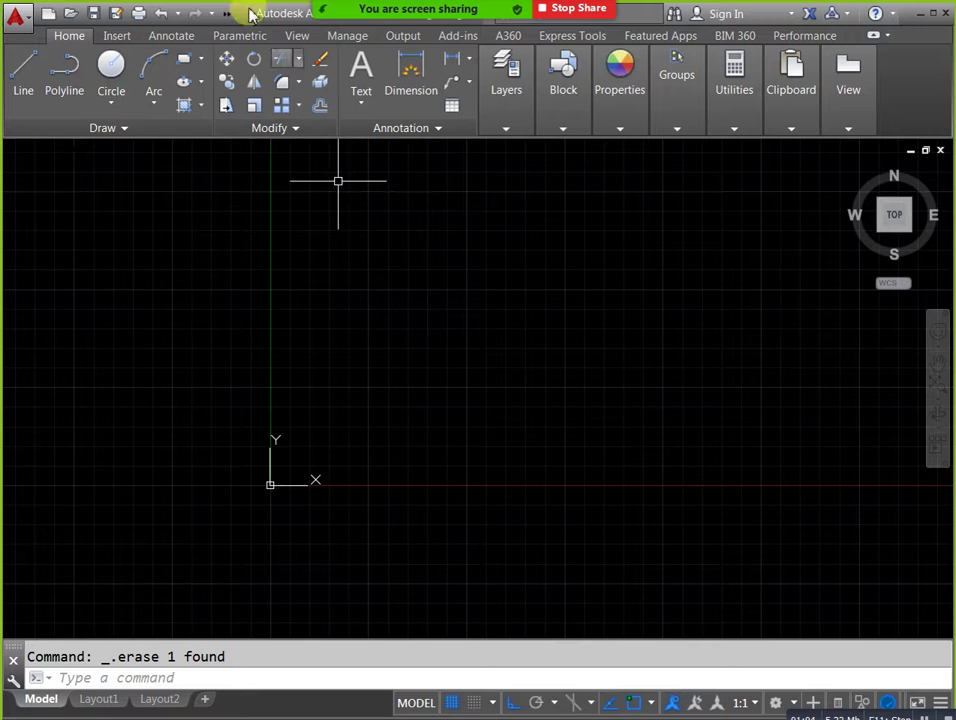
# Draw a wide horizontal rectangle and centre it in the view.
pyautogui.click(183, 60)
pyautogui.scroll(-2, 397, 273)
pyautogui.moveTo(397, 273); pyautogui.dragTo(326, 378, button='middle')
pyautogui.click(337, 347)
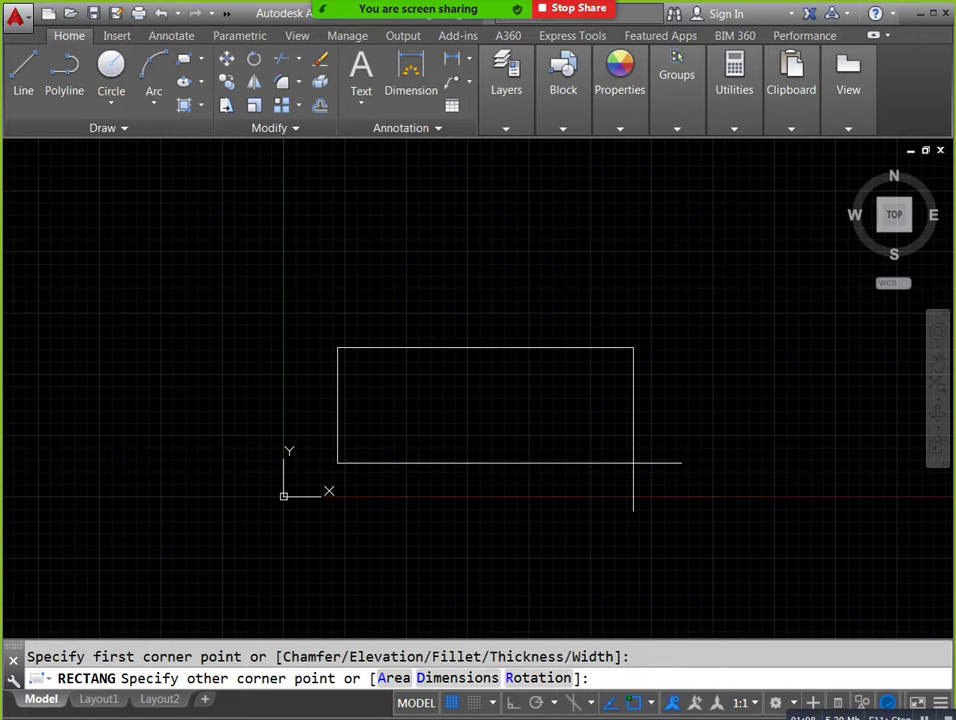
pyautogui.click(639, 461)
pyautogui.moveTo(639, 461); pyautogui.dragTo(592, 476, button='middle')
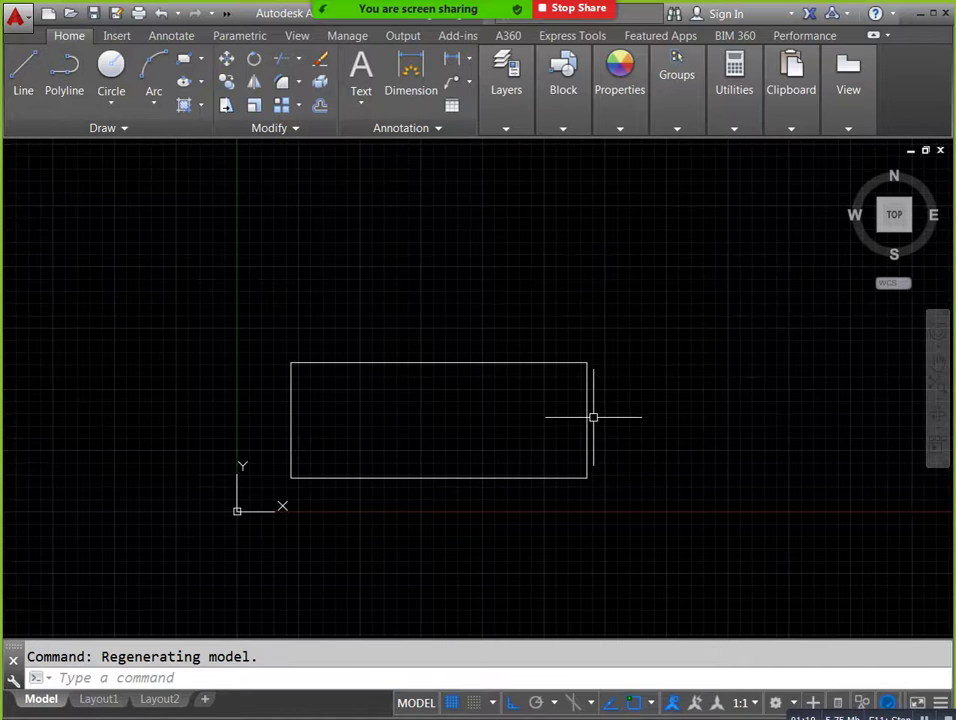
pyautogui.scroll(2, 564, 417)
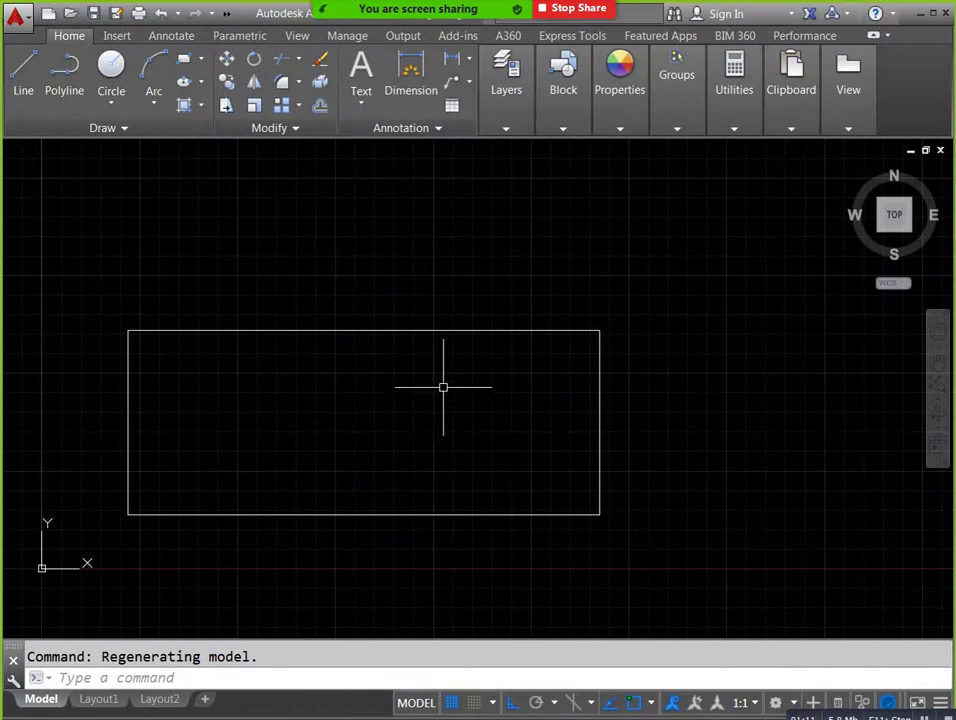
# Draw a horizontal line through the rectangle's middle, extending past both short sides.
pyautogui.click(23, 72)
pyautogui.click(85, 418)
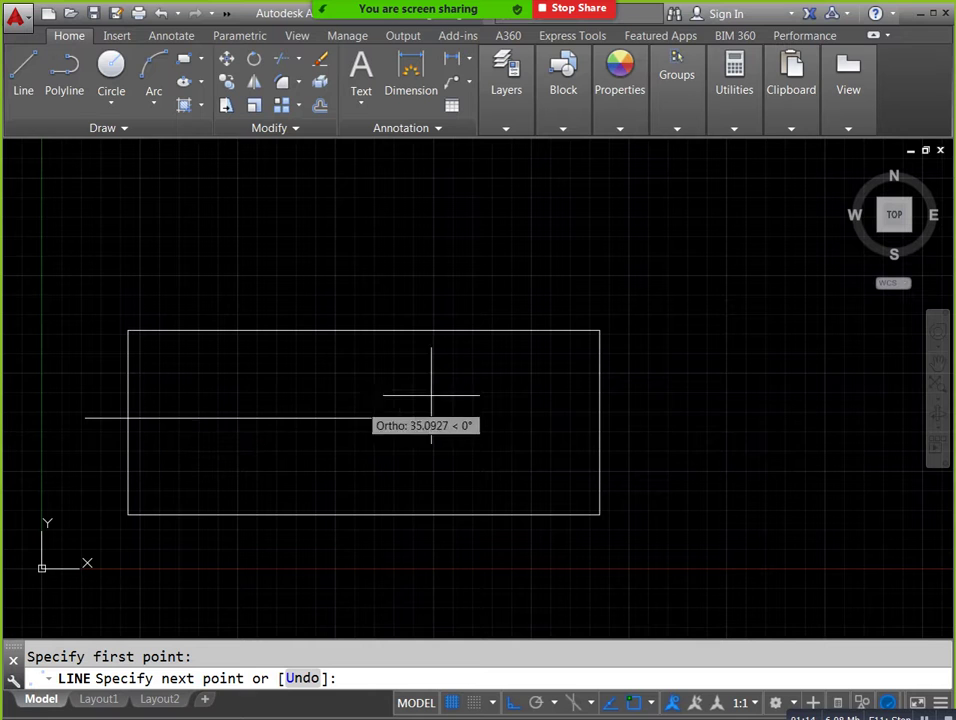
pyautogui.click(696, 382)
pyautogui.press('Escape')
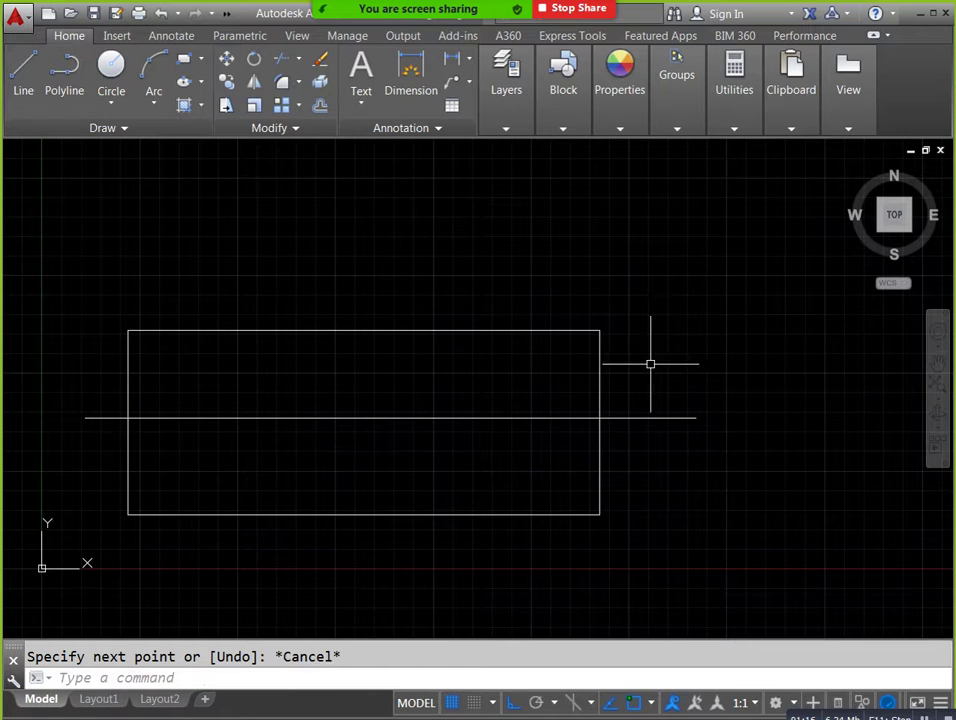
pyautogui.moveTo(639, 374); pyautogui.dragTo(667, 343, button='middle')
# Select the horizontal line and show its linetype list in Properties.
pyautogui.click(416, 405)
pyautogui.click(373, 367)
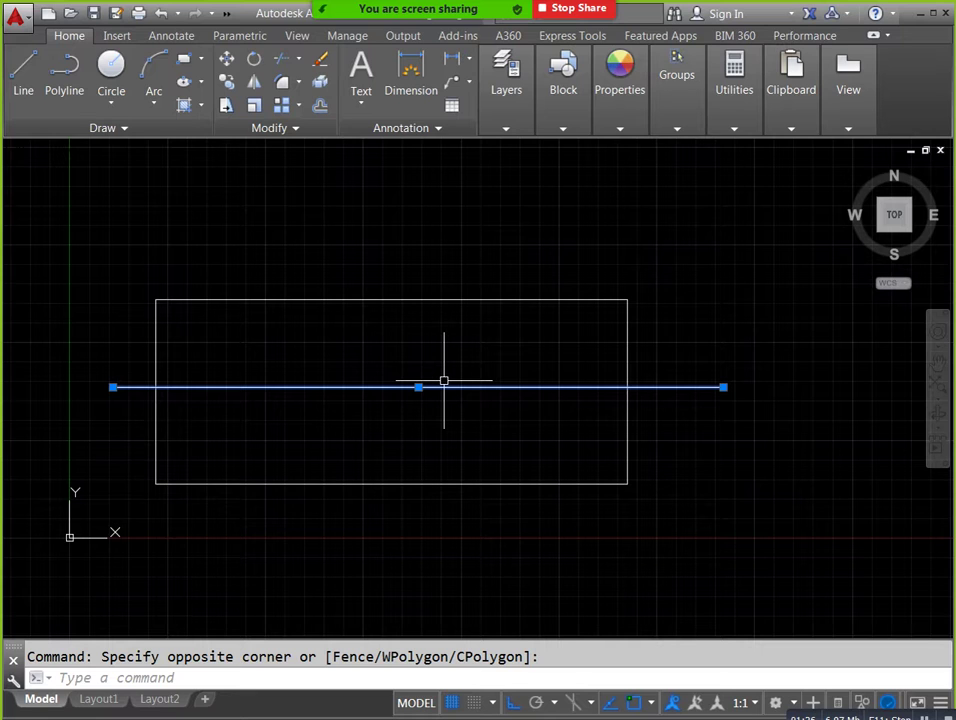
pyautogui.press('Escape')
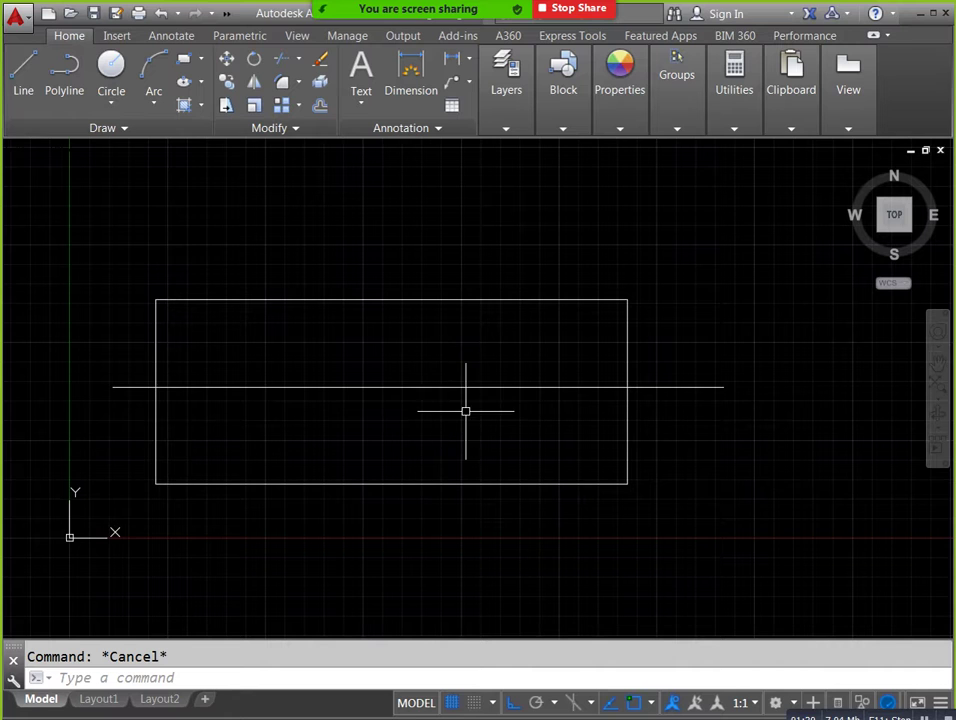
pyautogui.click(461, 389)
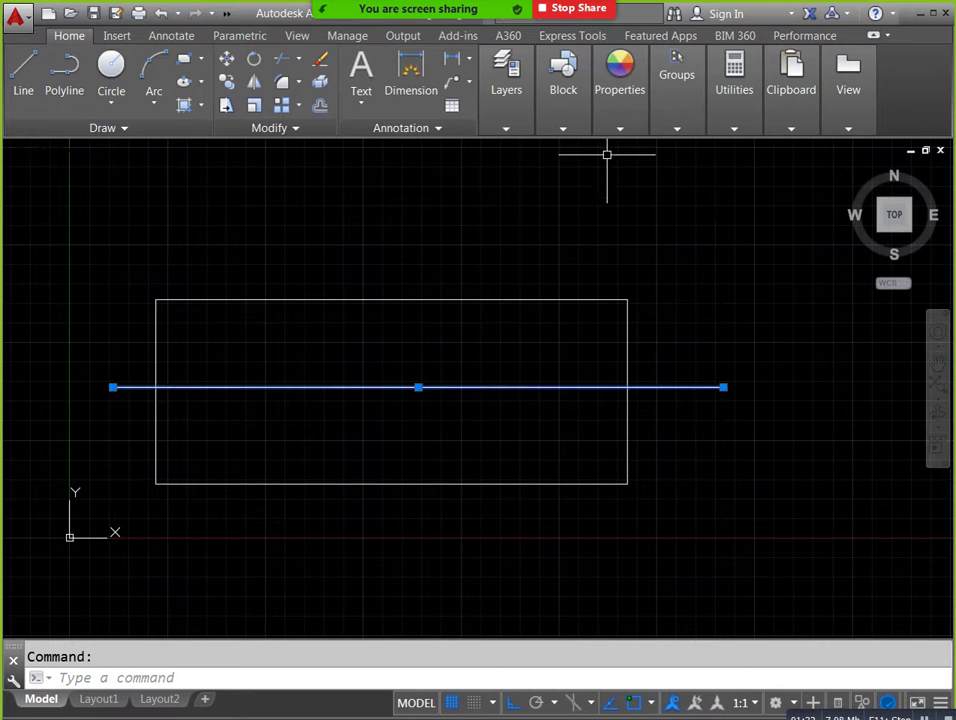
pyautogui.click(619, 127)
pyautogui.click(822, 196)
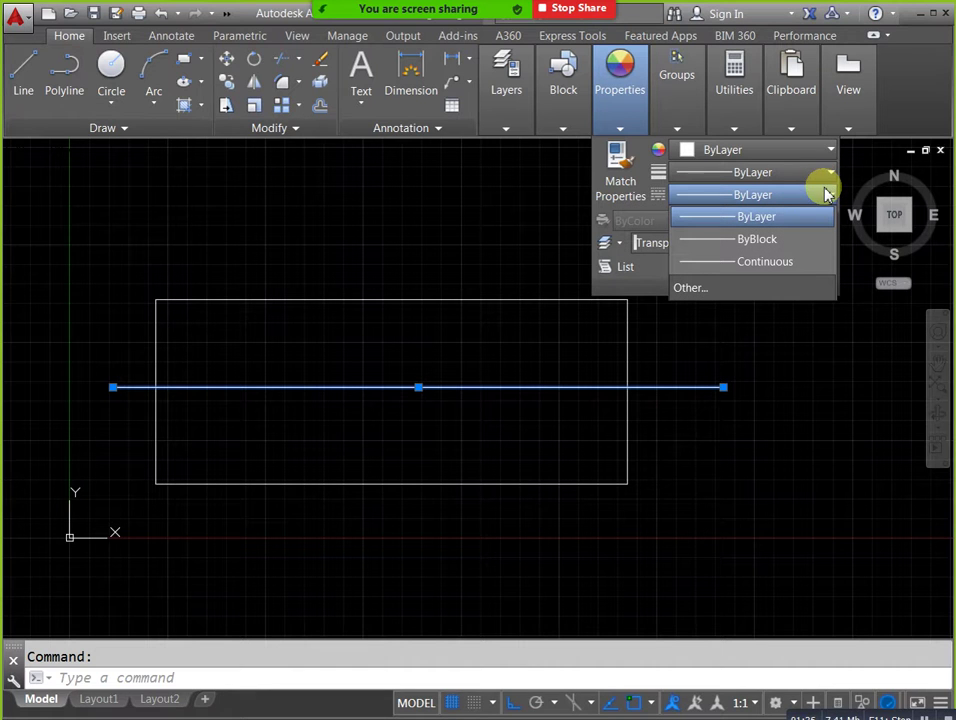
pyautogui.click(818, 222)
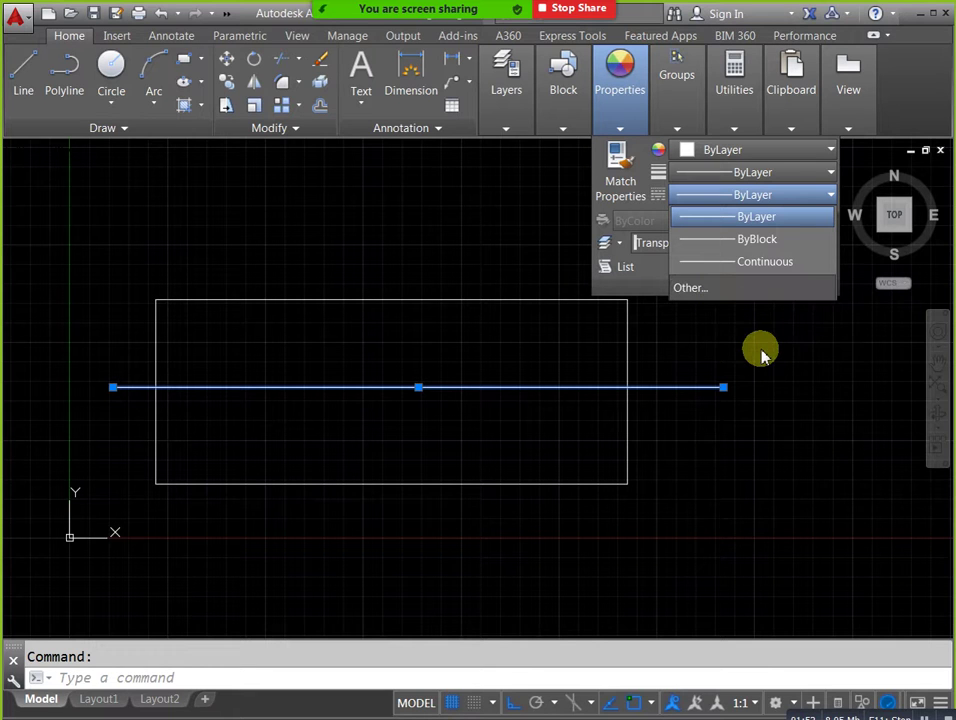
pyautogui.press('Escape')
pyautogui.press('Escape')
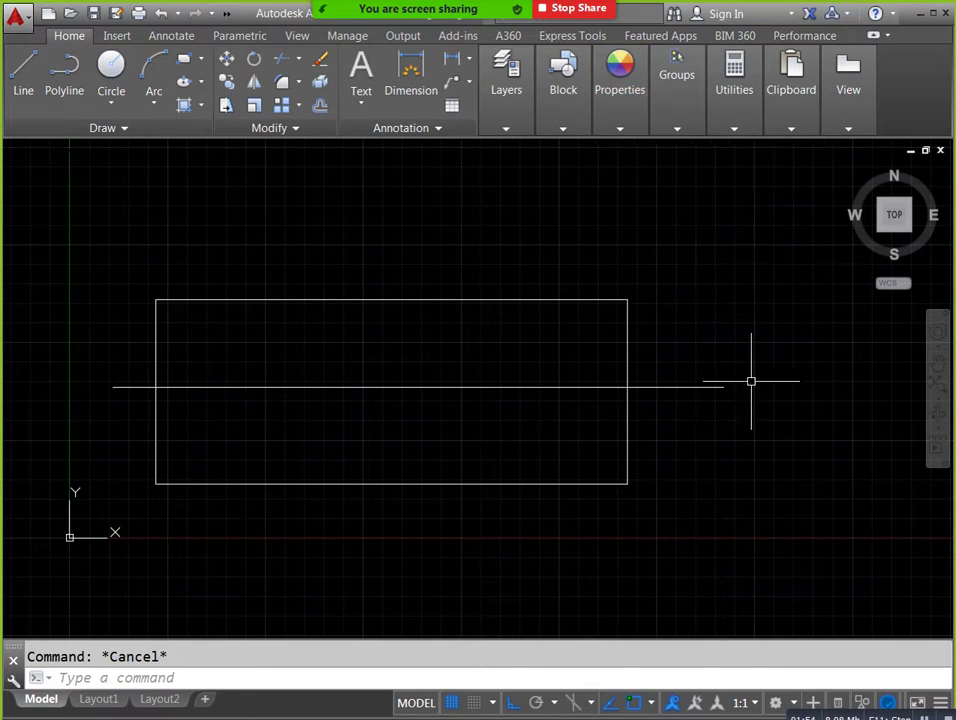
pyautogui.click(430, 671)
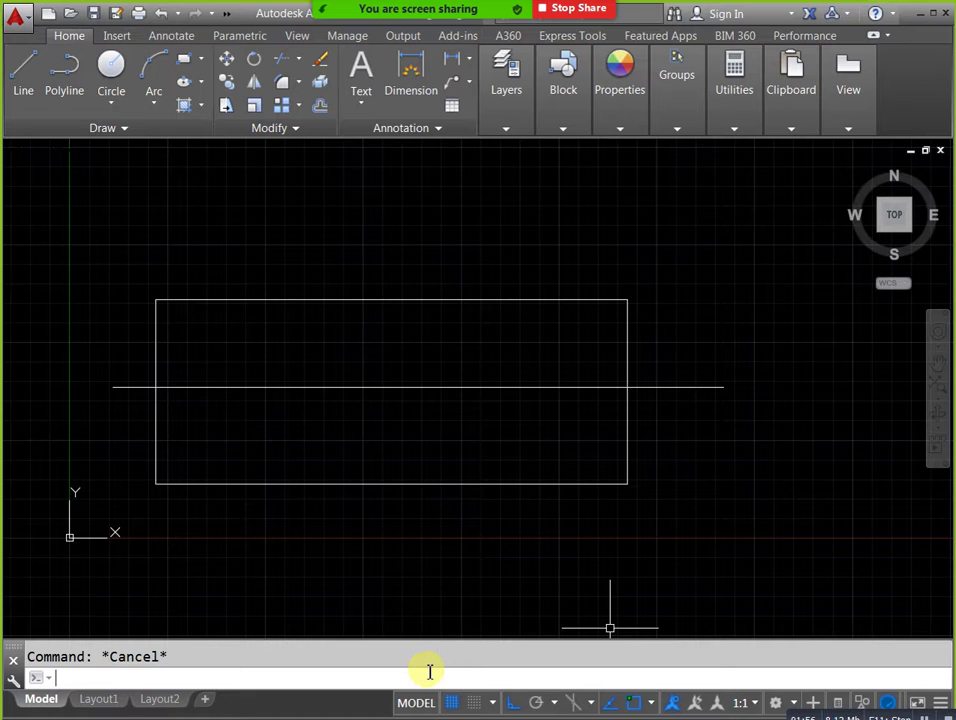
# Open the Linetype Manager with LT, keeping the filter on Show all linetypes.
pyautogui.write('lt')
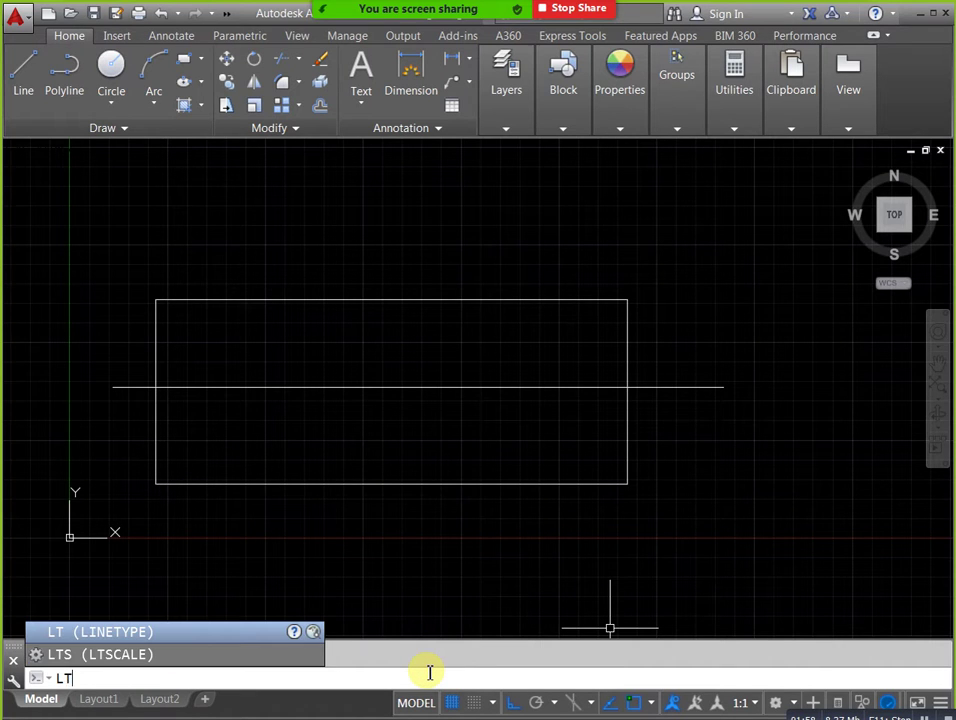
pyautogui.press('Return')
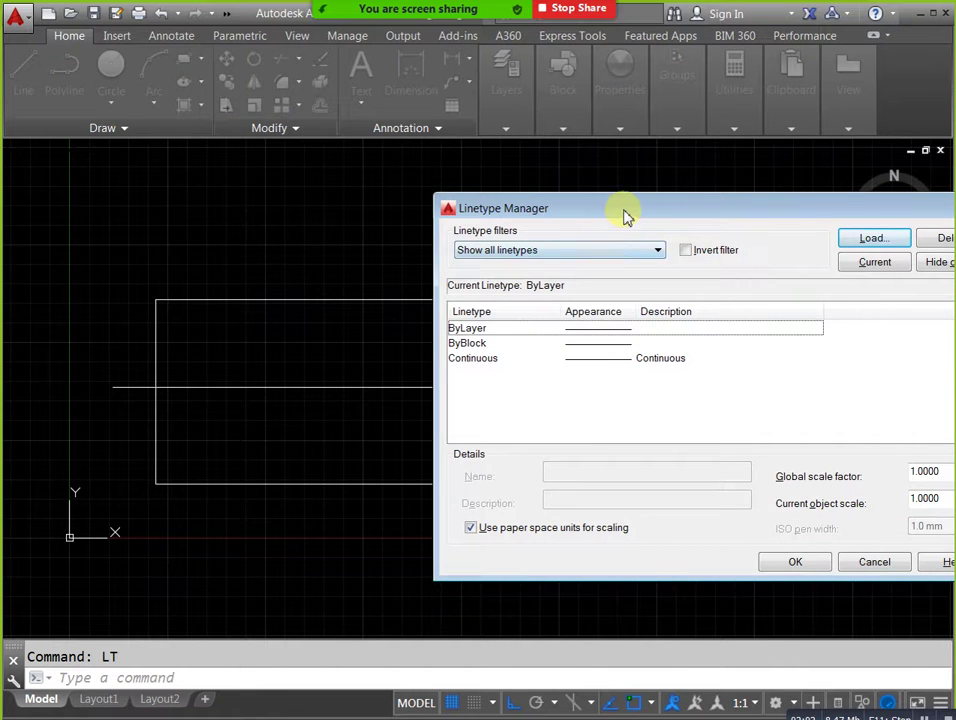
pyautogui.moveTo(625, 213); pyautogui.dragTo(397, 190)
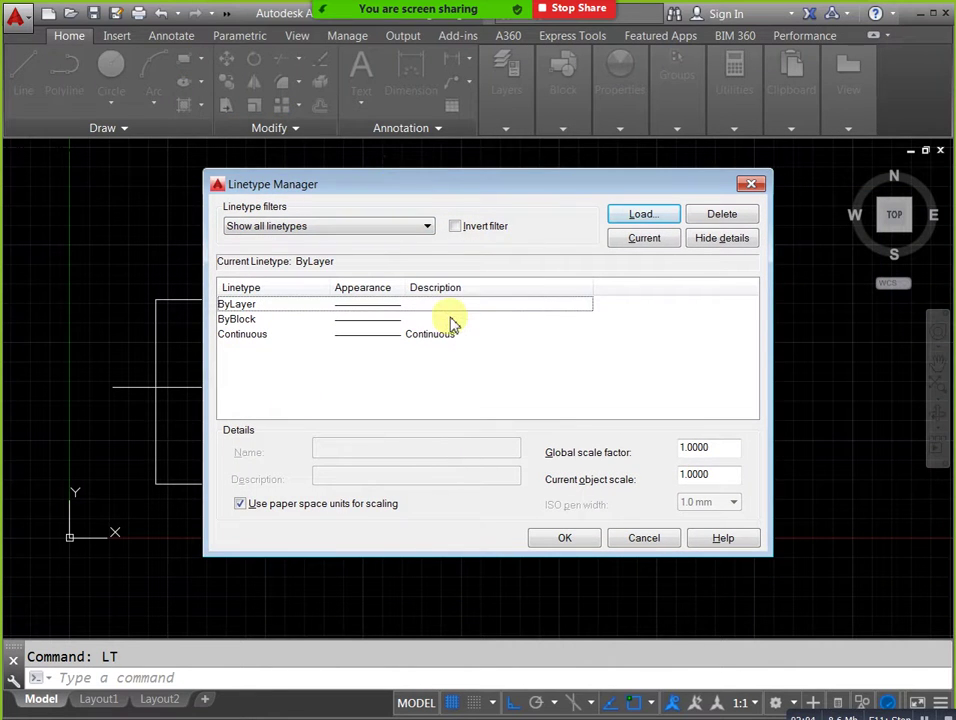
pyautogui.click(427, 229)
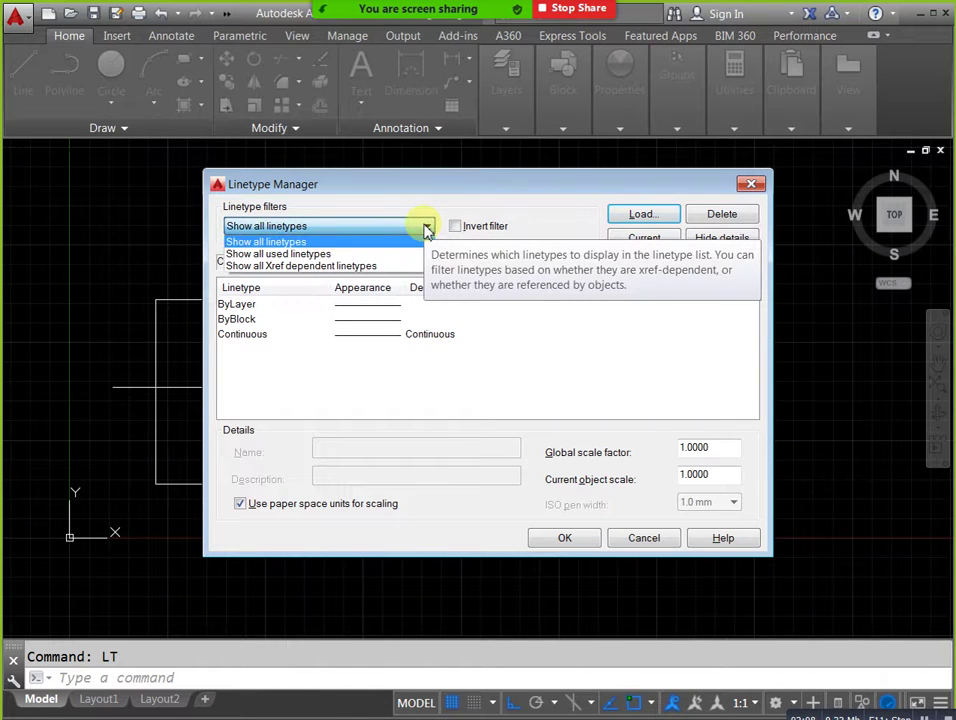
pyautogui.click(333, 243)
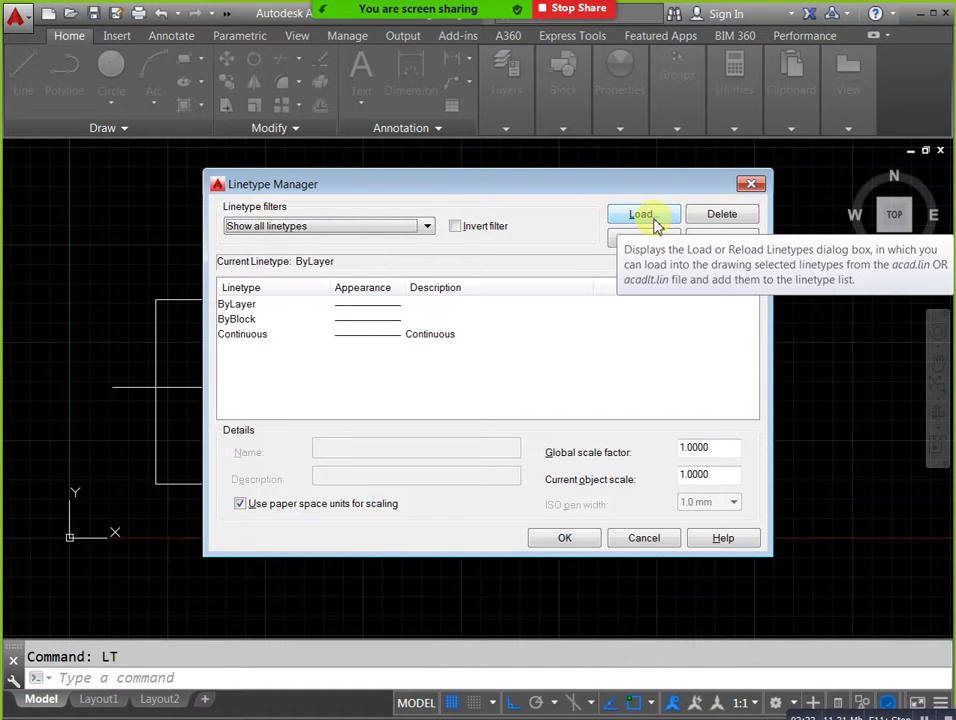
# Load every linetype from acad.lin, including ISO dashes and BATTING, then close Linetype Manager.
pyautogui.click(655, 222)
pyautogui.moveTo(640, 256); pyautogui.dragTo(456, 220)
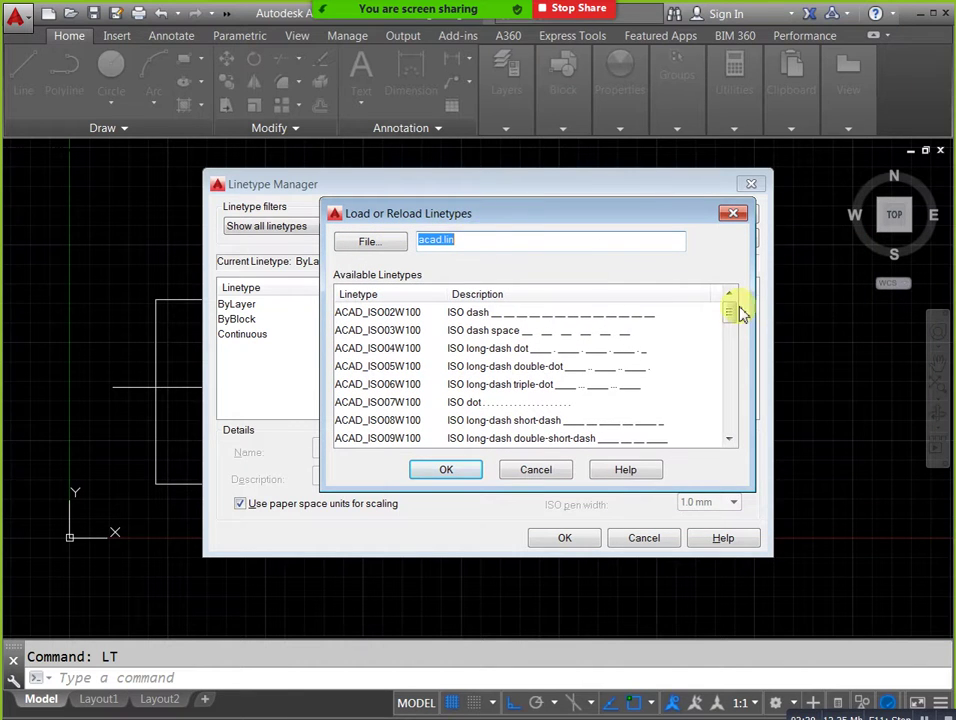
pyautogui.moveTo(727, 318)
pyautogui.mouseDown()
pyautogui.moveTo(735, 440)
pyautogui.moveTo(734, 299)
pyautogui.mouseUp()
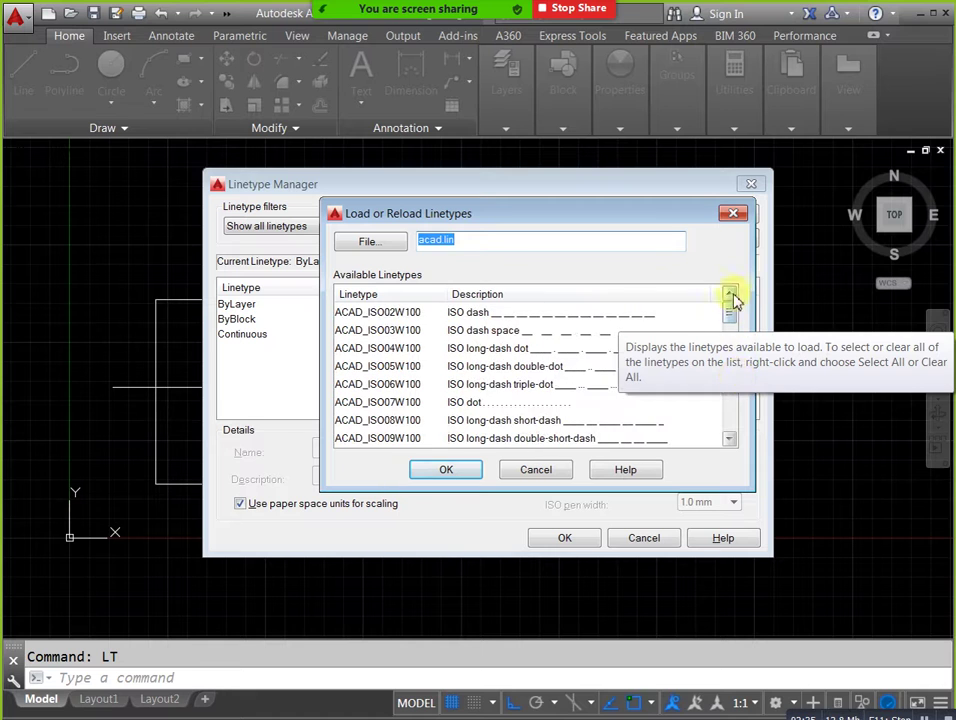
pyautogui.click(604, 320)
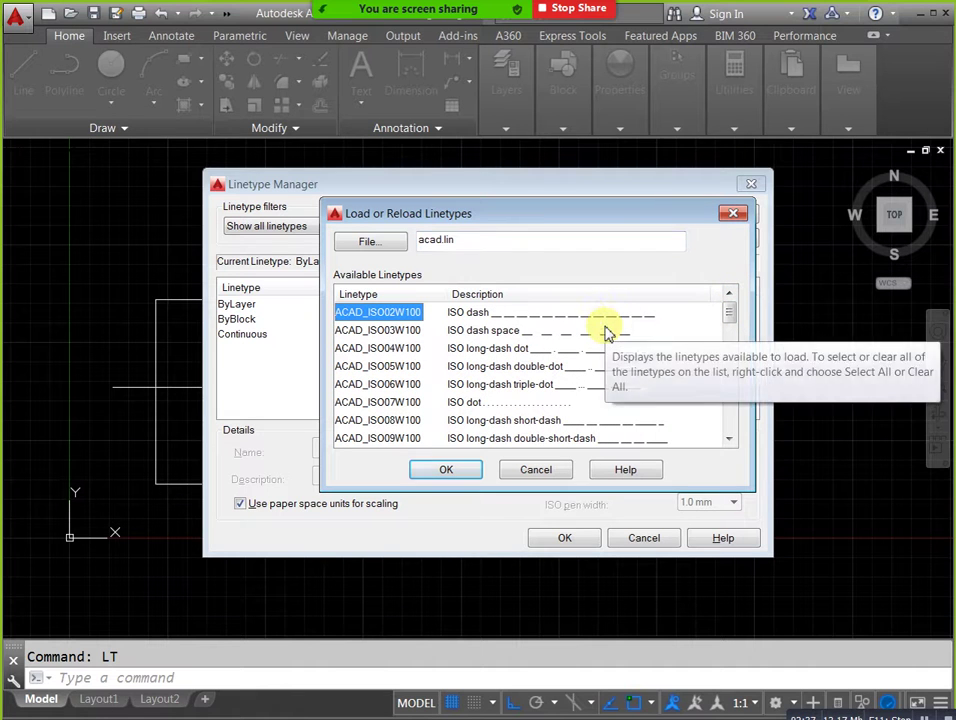
pyautogui.hotkey('ctrl', 'a')
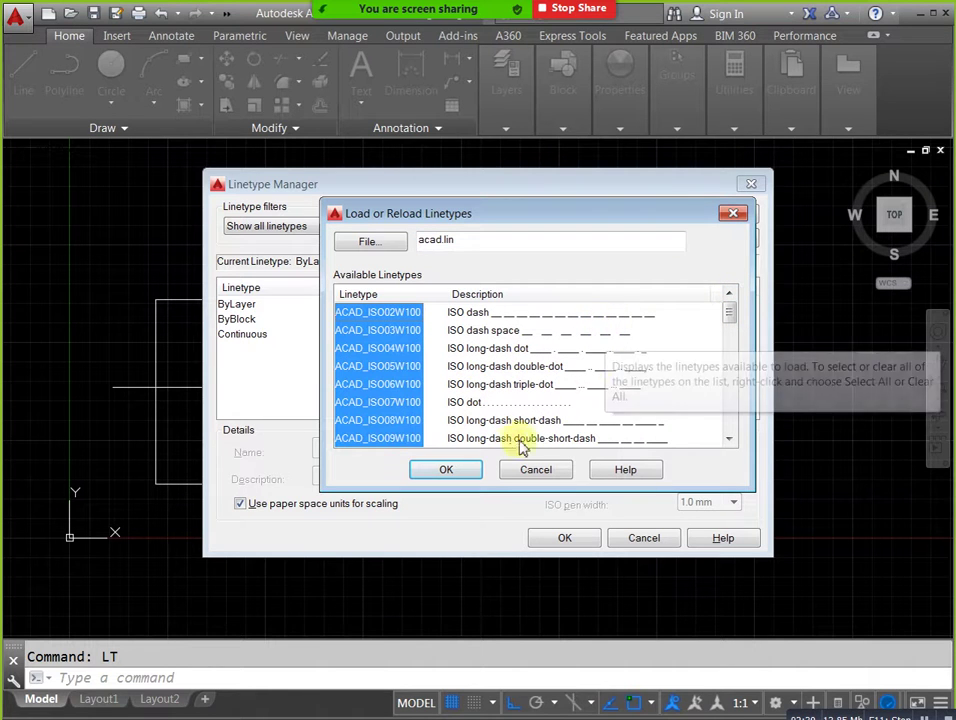
pyautogui.click(478, 481)
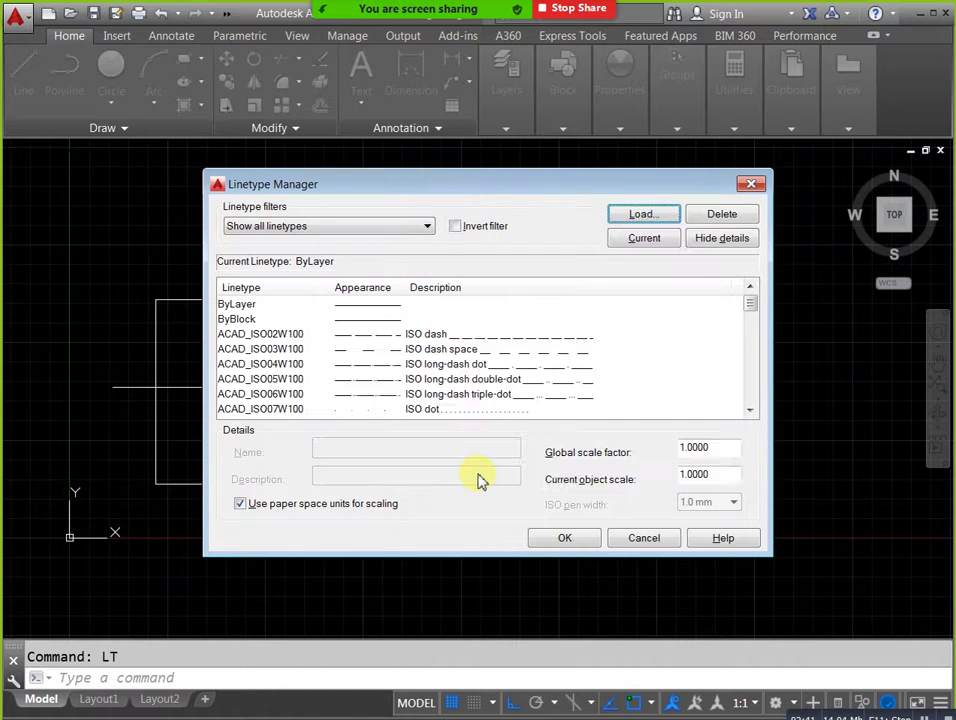
pyautogui.moveTo(751, 314)
pyautogui.mouseDown()
pyautogui.moveTo(751, 406)
pyautogui.moveTo(755, 288)
pyautogui.mouseUp()
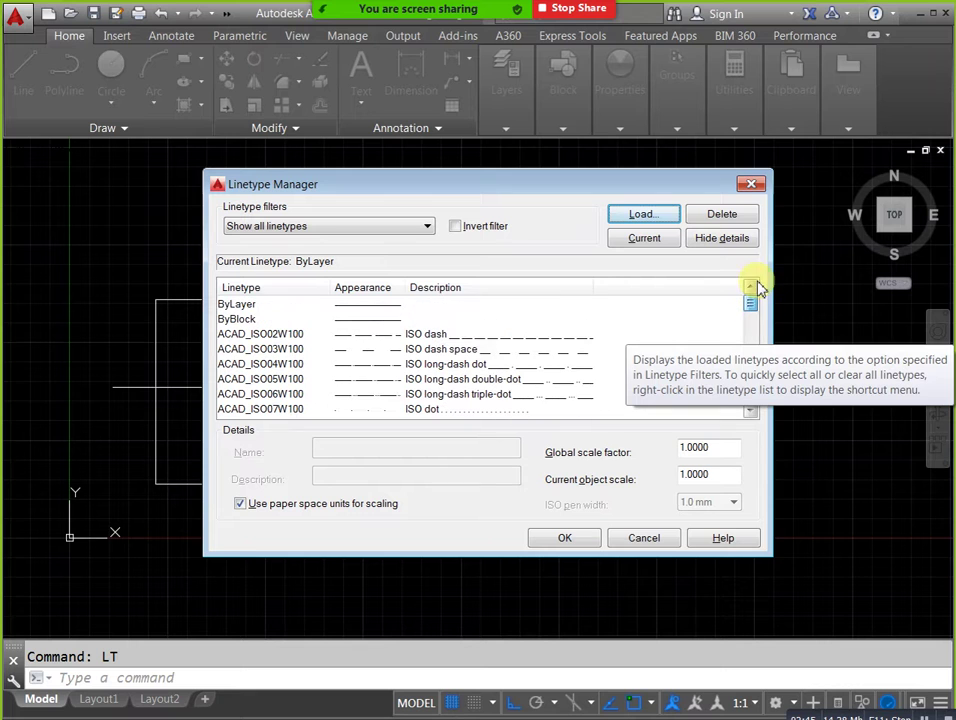
pyautogui.click(586, 545)
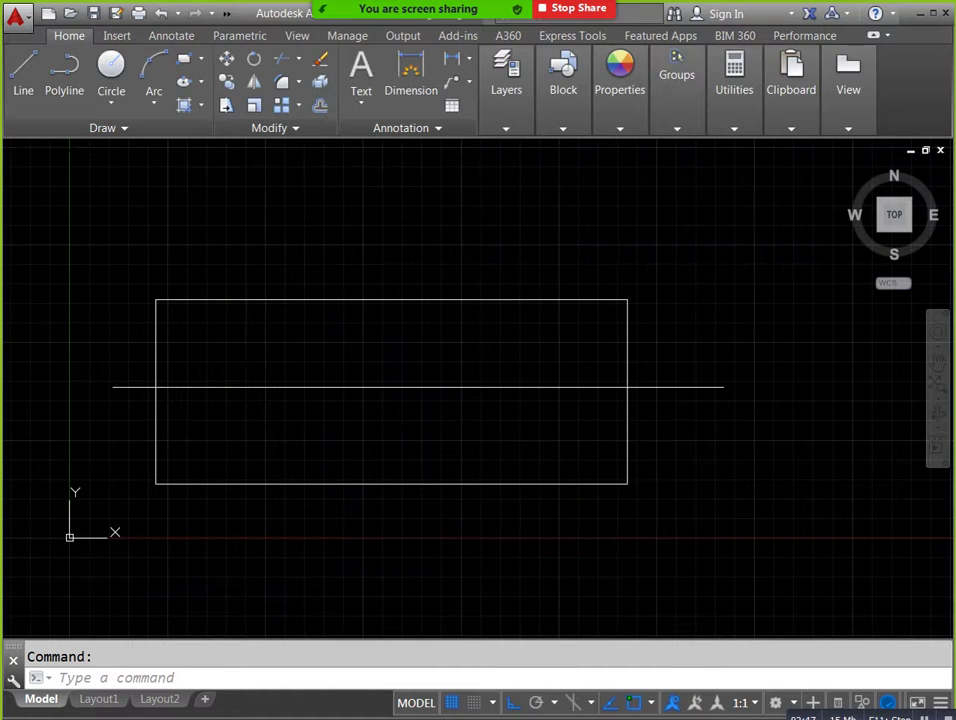
# Apply the CENTERX2 linetype to the horizontal line through the rectangle.
pyautogui.click(664, 387)
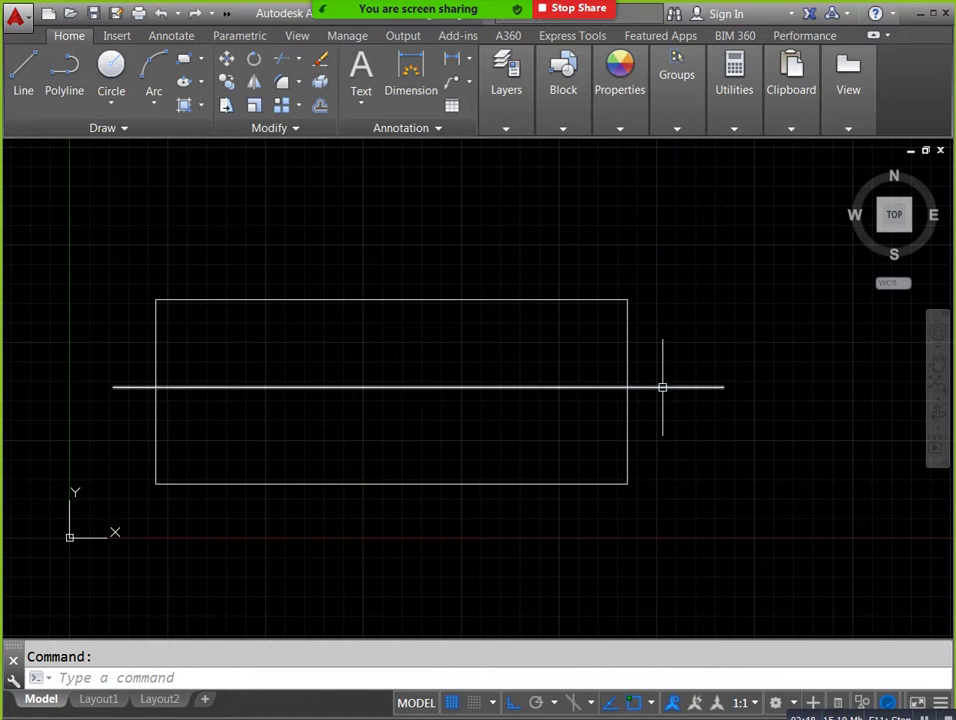
pyautogui.click(622, 127)
pyautogui.click(758, 195)
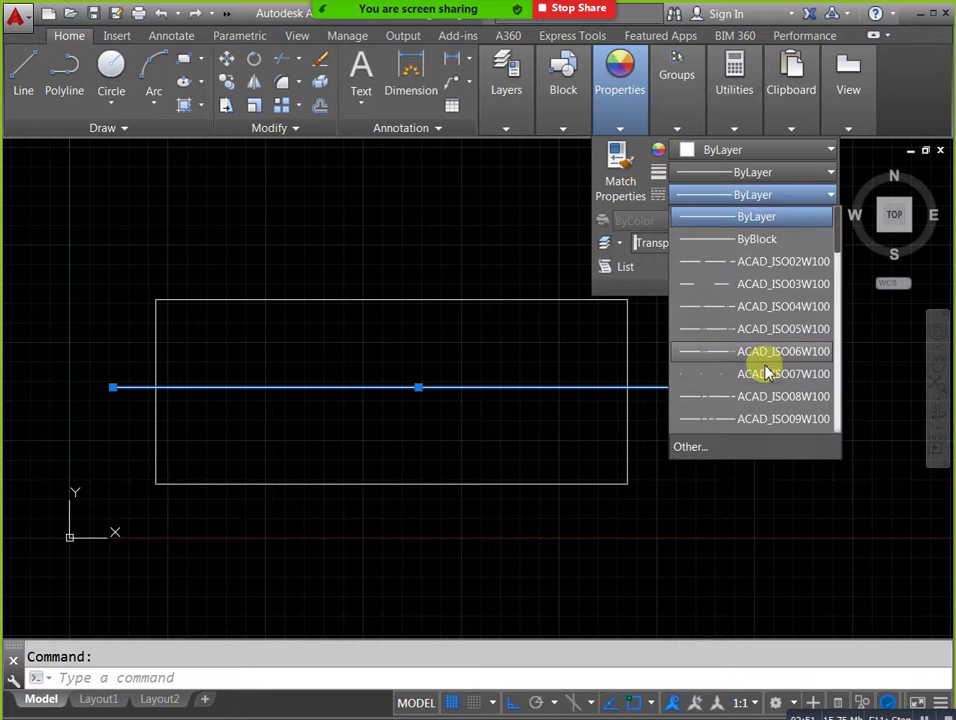
pyautogui.scroll(-2, 762, 363)
pyautogui.scroll(-2, 765, 370)
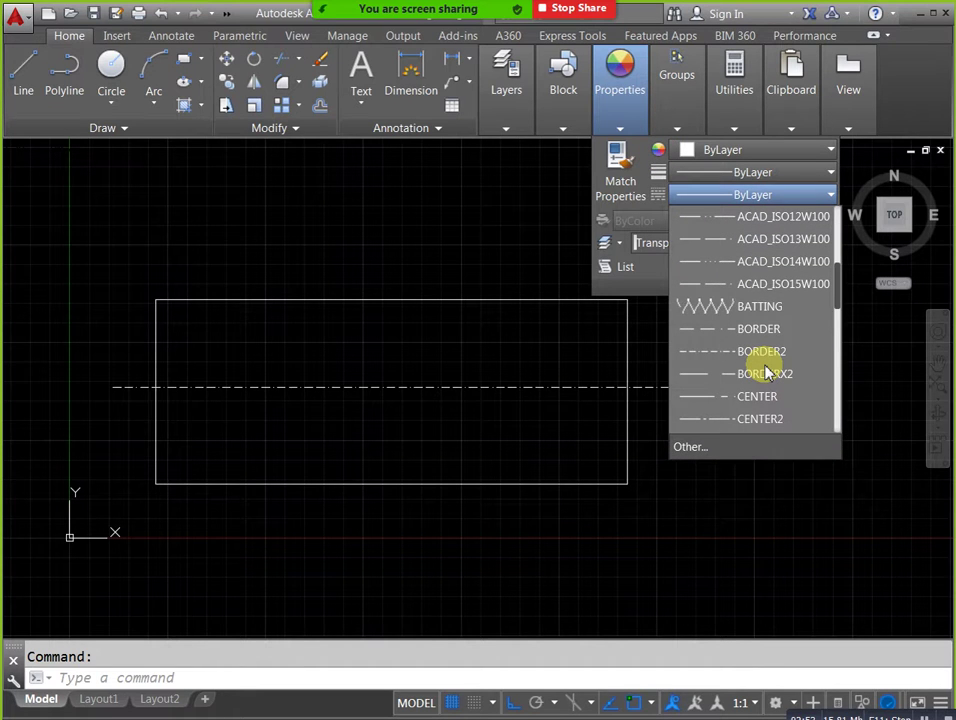
pyautogui.scroll(-1, 765, 371)
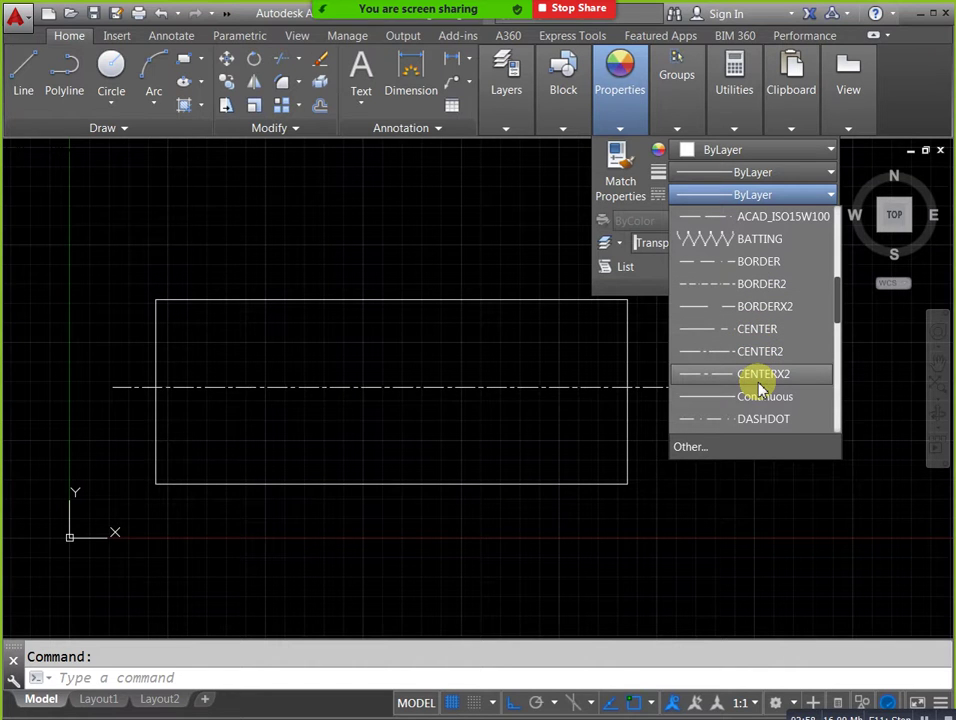
pyautogui.click(759, 382)
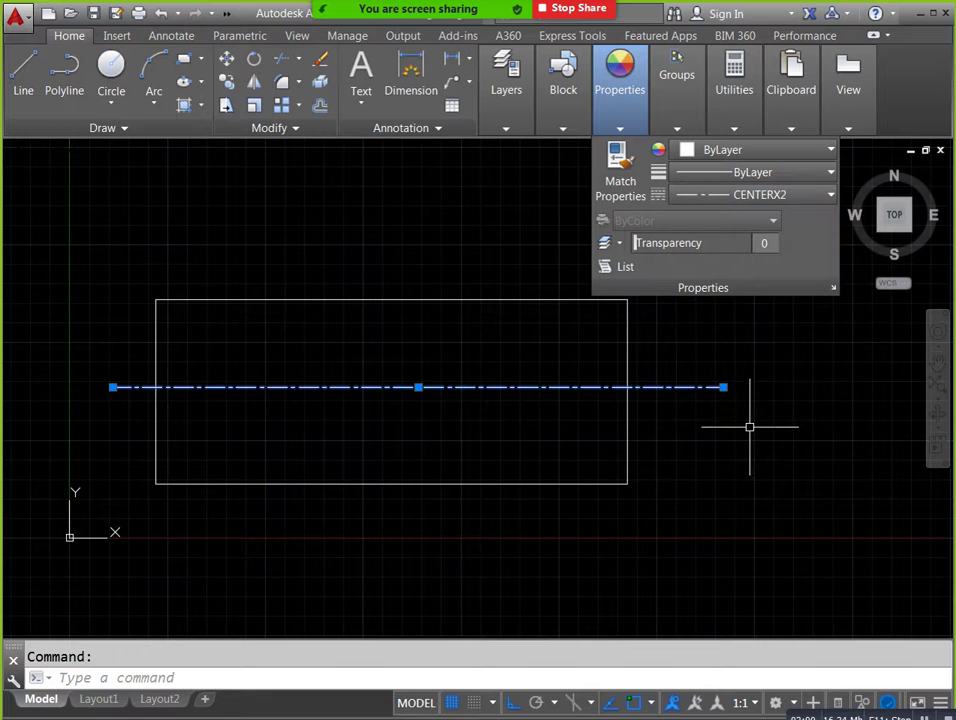
pyautogui.press('Escape')
pyautogui.scroll(2, 619, 374)
pyautogui.scroll(-2, 640, 362)
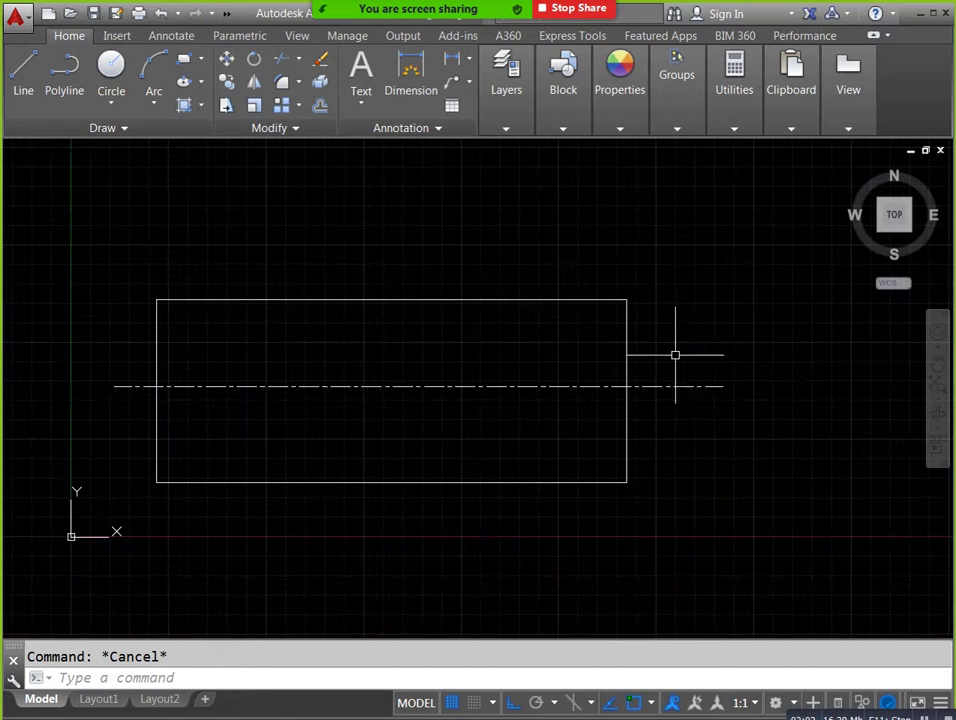
pyautogui.scroll(-3, 688, 354)
pyautogui.scroll(-2, 490, 425)
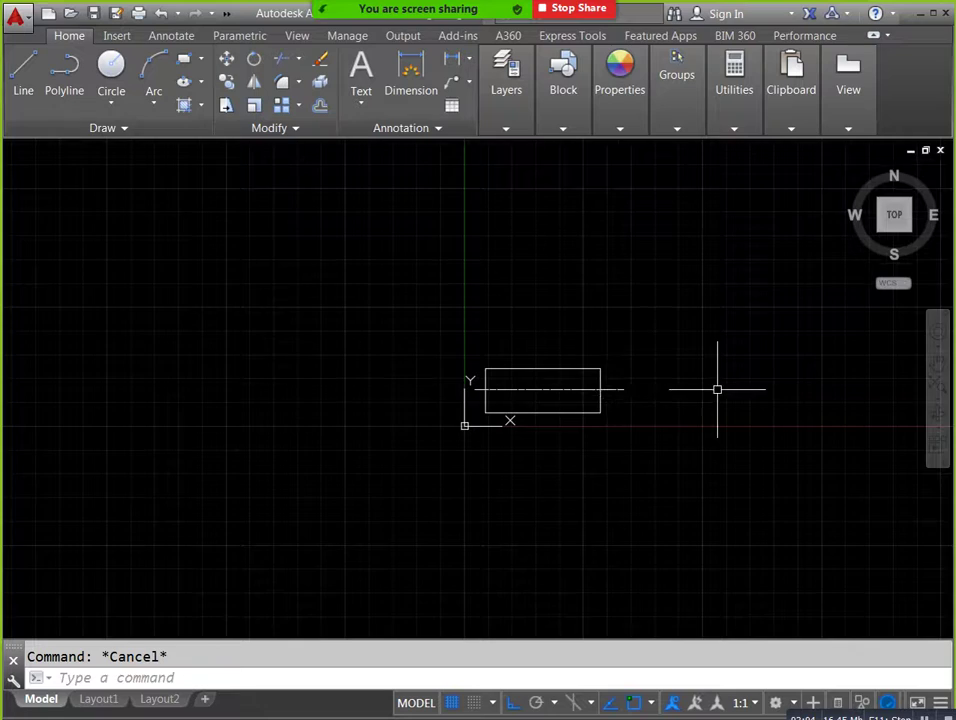
# Draw a large square right of the rectangle and bring up its linetype list.
pyautogui.scroll(-4, 660, 400)
pyautogui.moveTo(676, 401)
pyautogui.mouseDown(button='middle')
pyautogui.moveTo(471, 425)
pyautogui.moveTo(516, 412)
pyautogui.mouseUp(button='middle')
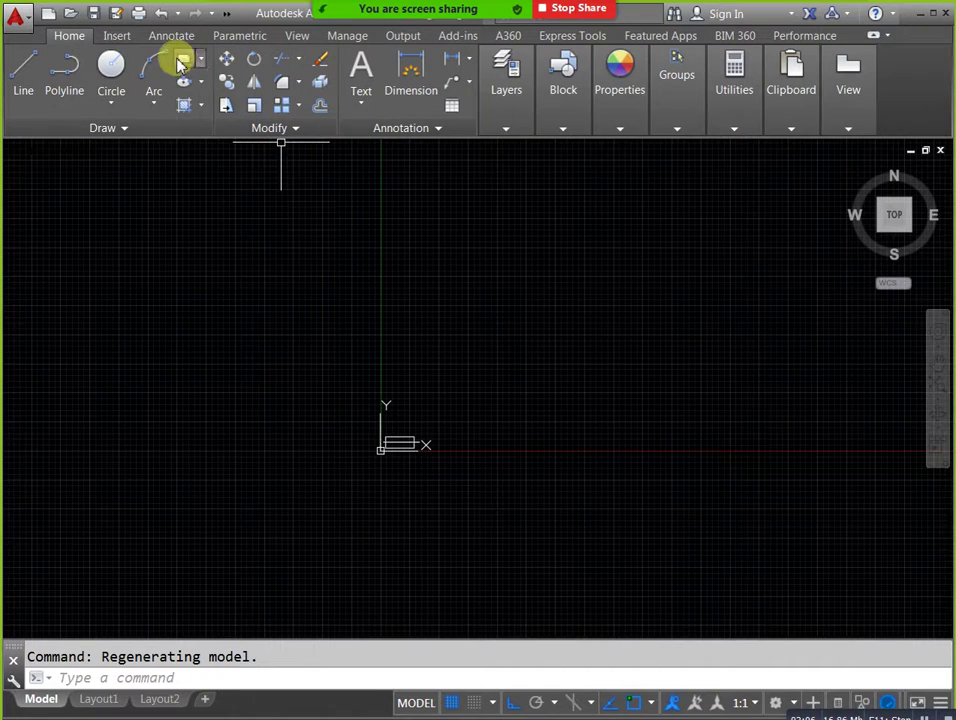
pyautogui.click(183, 59)
pyautogui.click(450, 314)
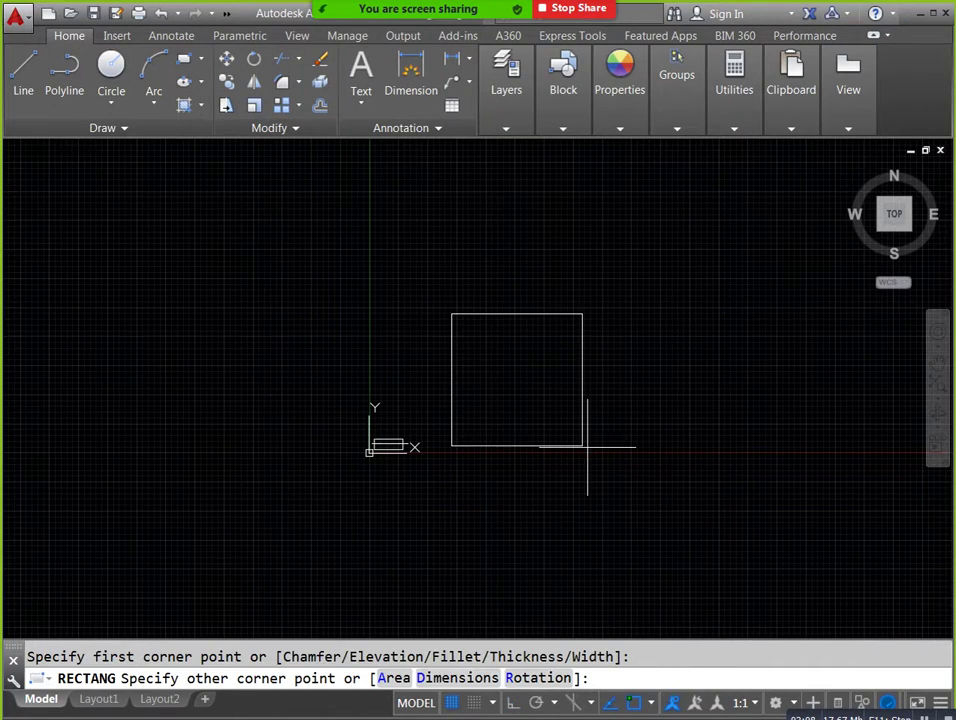
pyautogui.click(603, 449)
pyautogui.scroll(2, 659, 406)
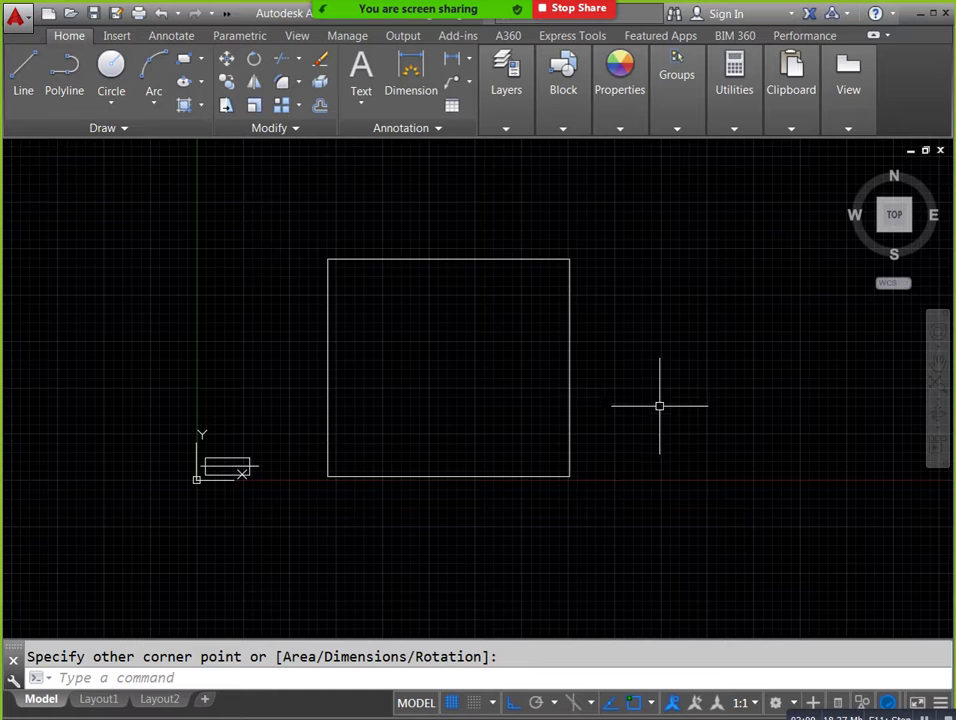
pyautogui.click(570, 340)
pyautogui.click(620, 128)
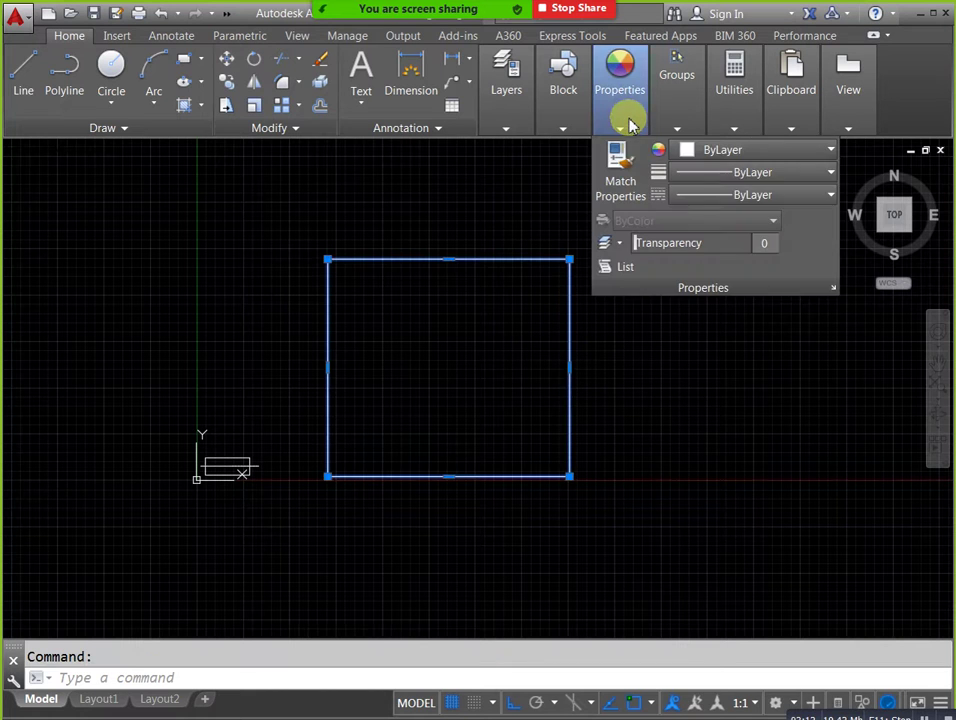
pyautogui.click(818, 200)
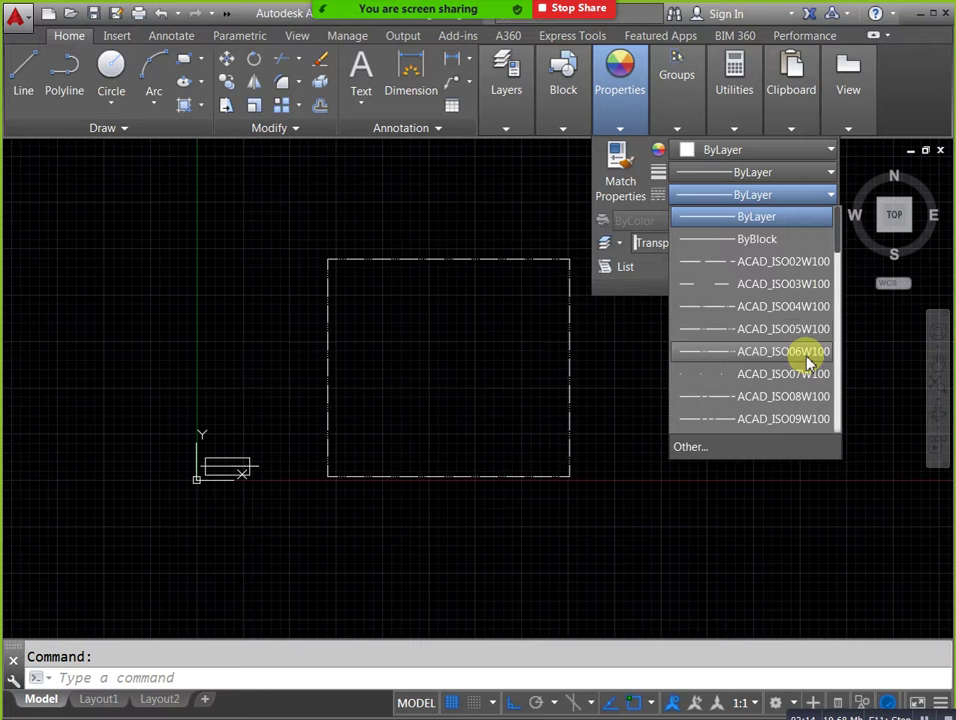
# Choose CENTERX2 for the square, then zoom in and out to check its edge.
pyautogui.moveTo(840, 268); pyautogui.dragTo(840, 310)
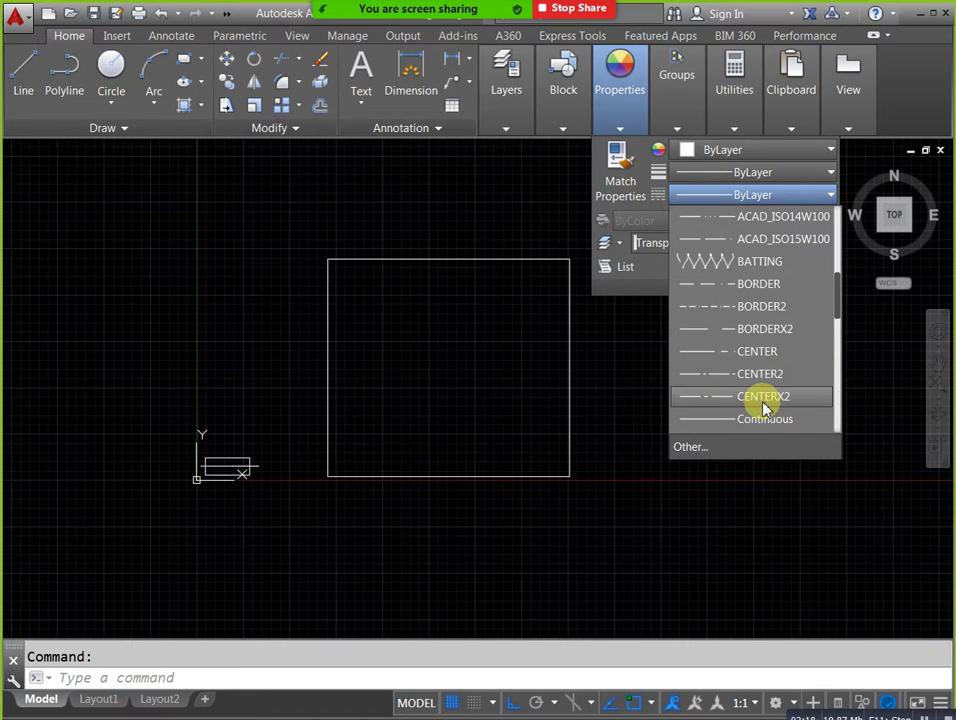
pyautogui.click(763, 406)
pyautogui.press('Escape')
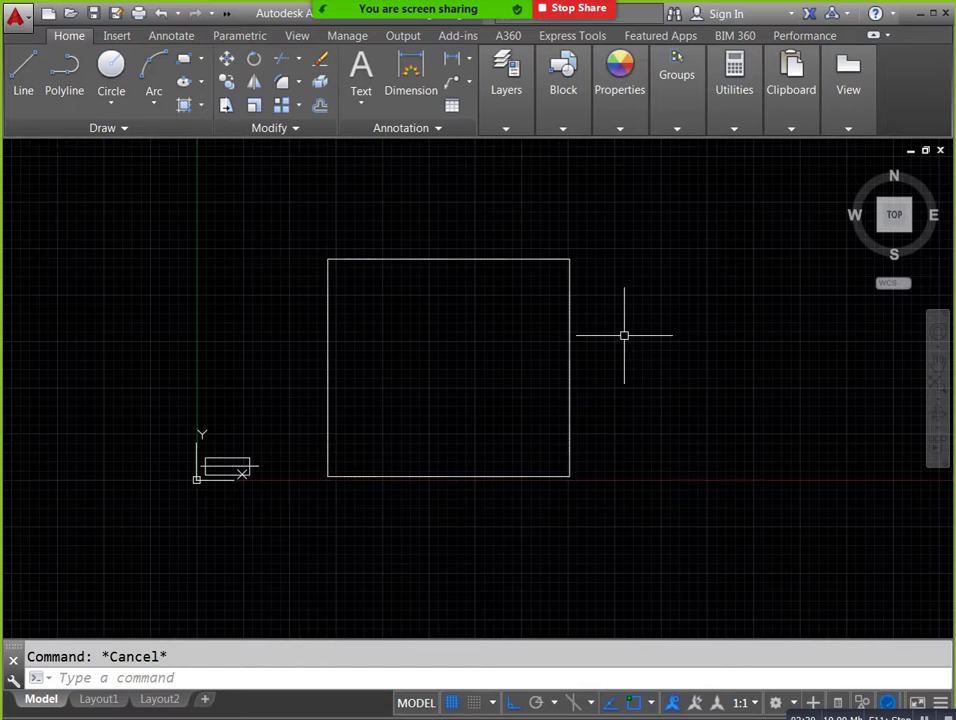
pyautogui.scroll(3, 529, 256)
pyautogui.scroll(3, 548, 262)
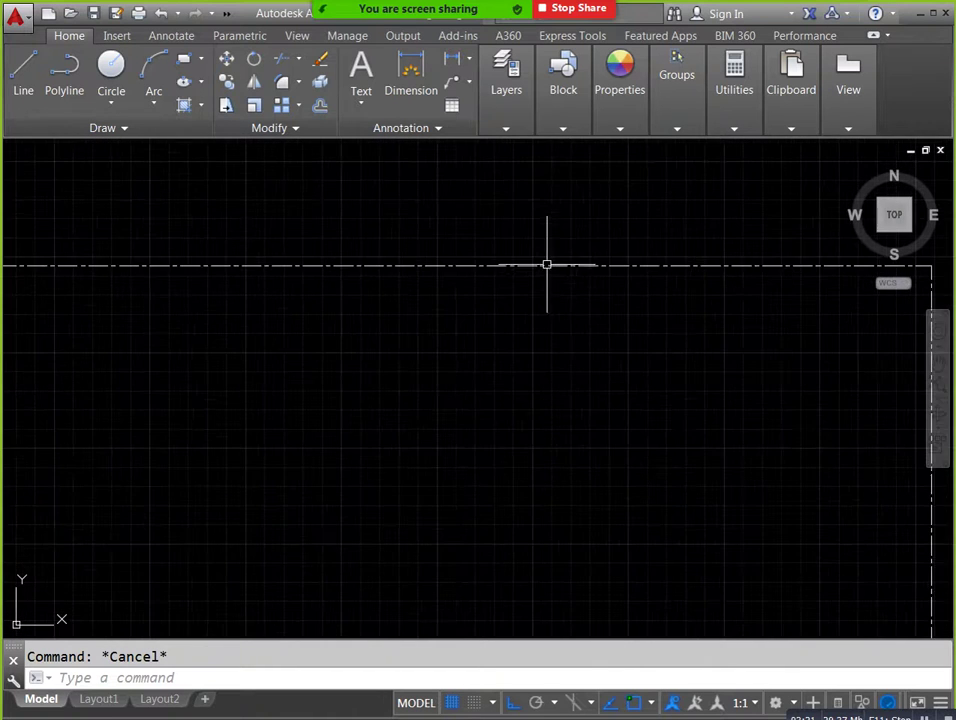
pyautogui.scroll(-3, 548, 268)
pyautogui.scroll(-2, 549, 272)
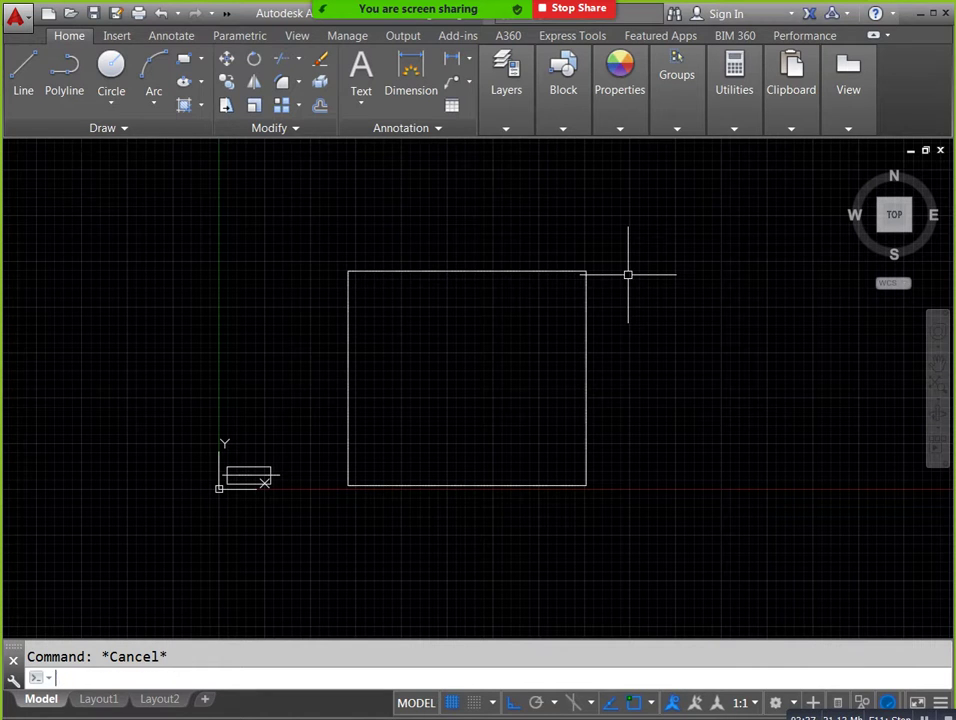
pyautogui.write('LT')
# Set both Global scale factor and Current object scale to 5 in Linetype Manager.
pyautogui.press('Return')
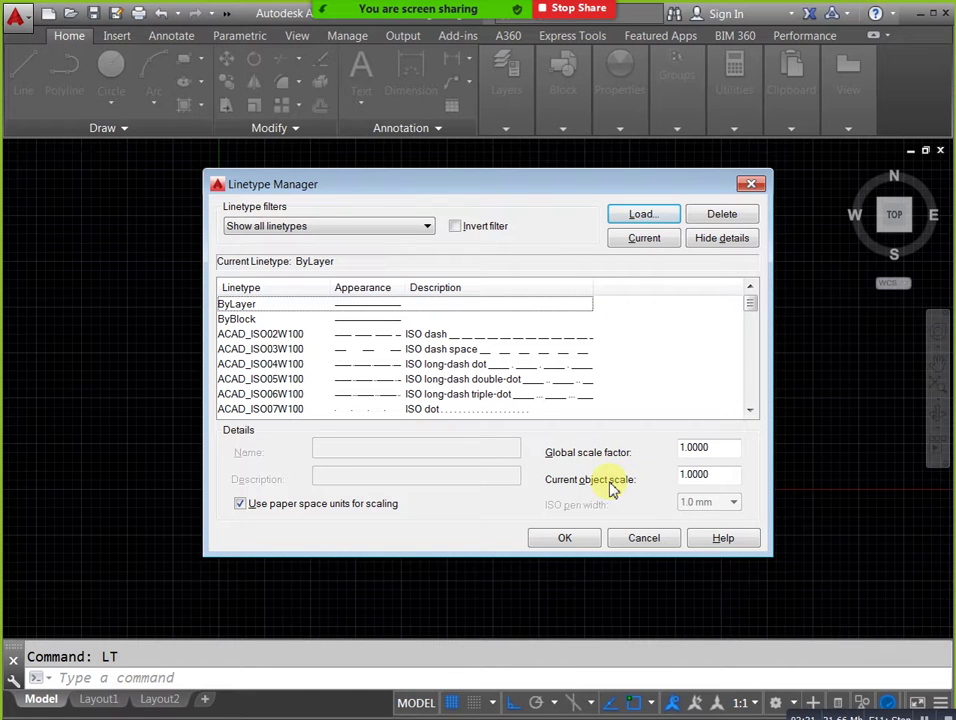
pyautogui.doubleClick(723, 451)
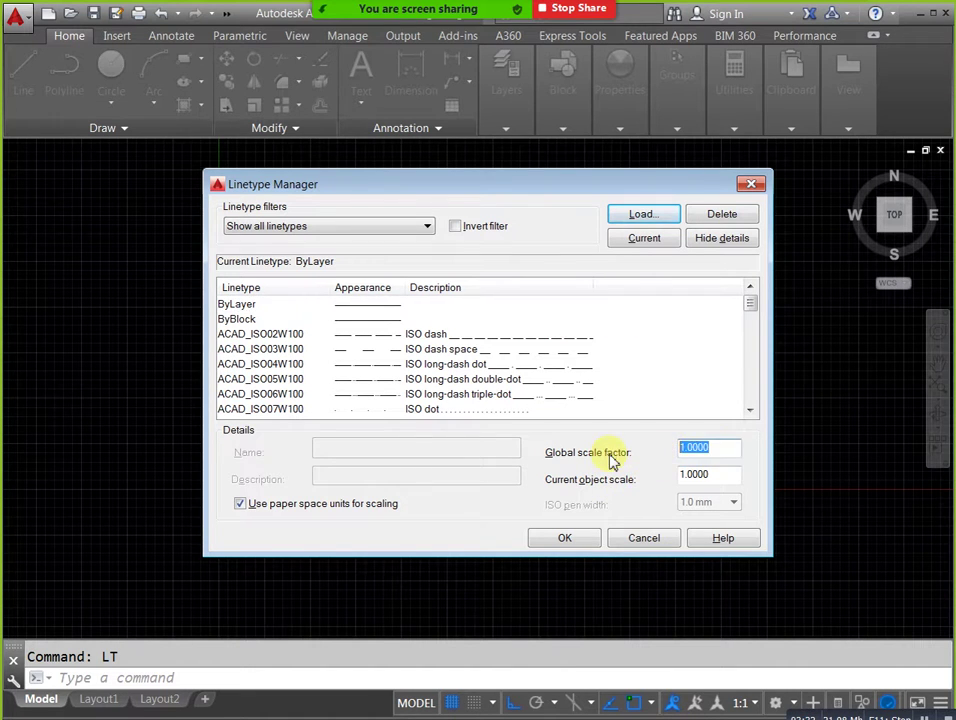
pyautogui.write('5')
pyautogui.doubleClick(718, 476)
pyautogui.write('5')
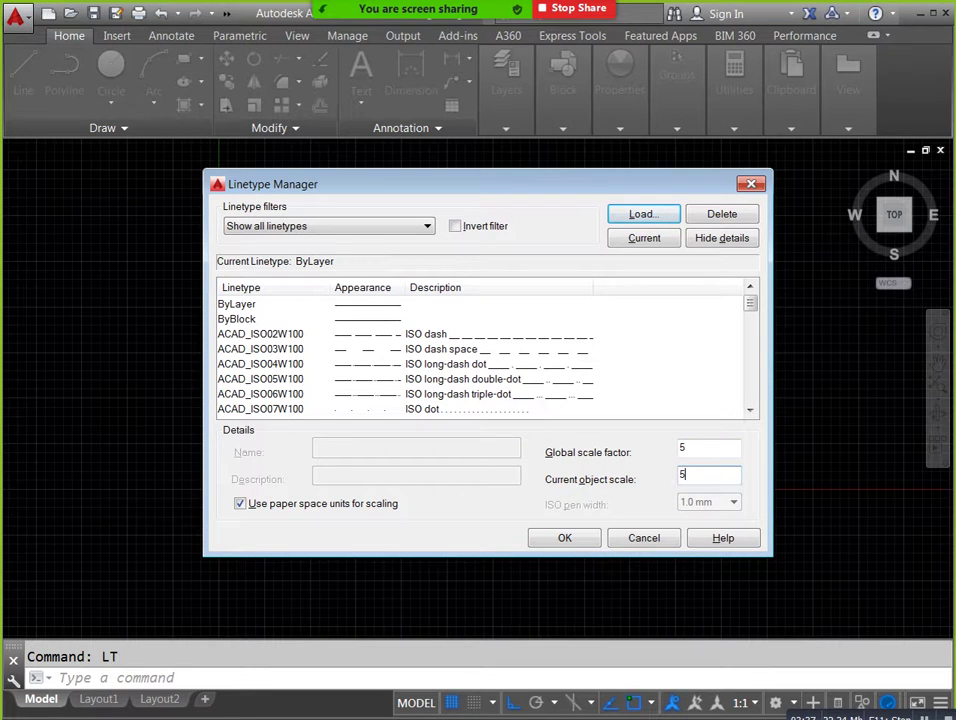
pyautogui.click(561, 540)
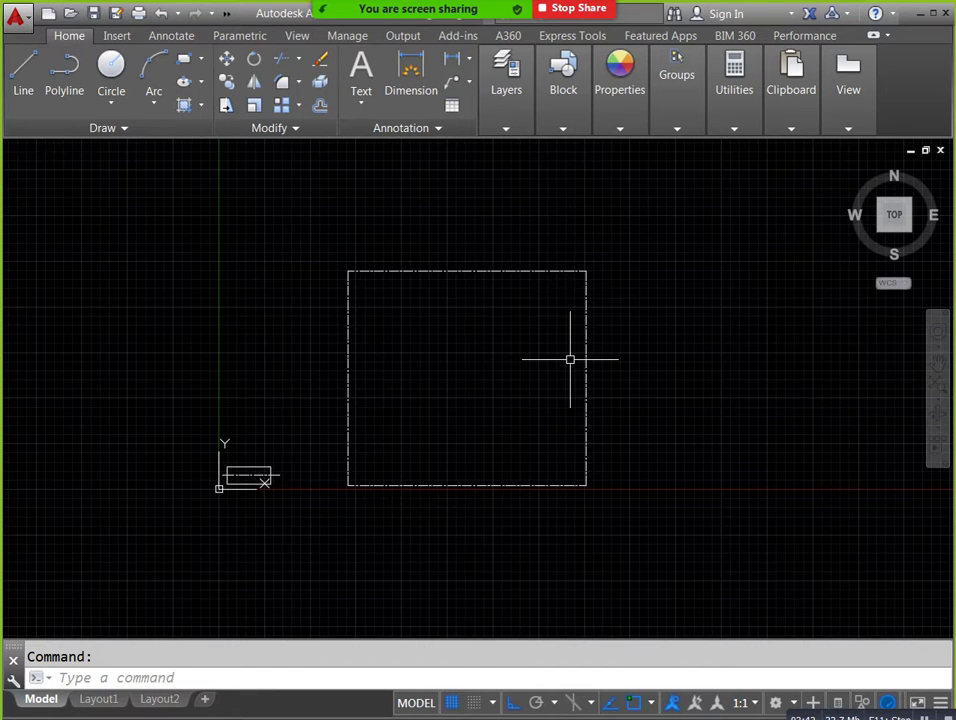
pyautogui.scroll(4, 215, 488)
pyautogui.scroll(4, 246, 488)
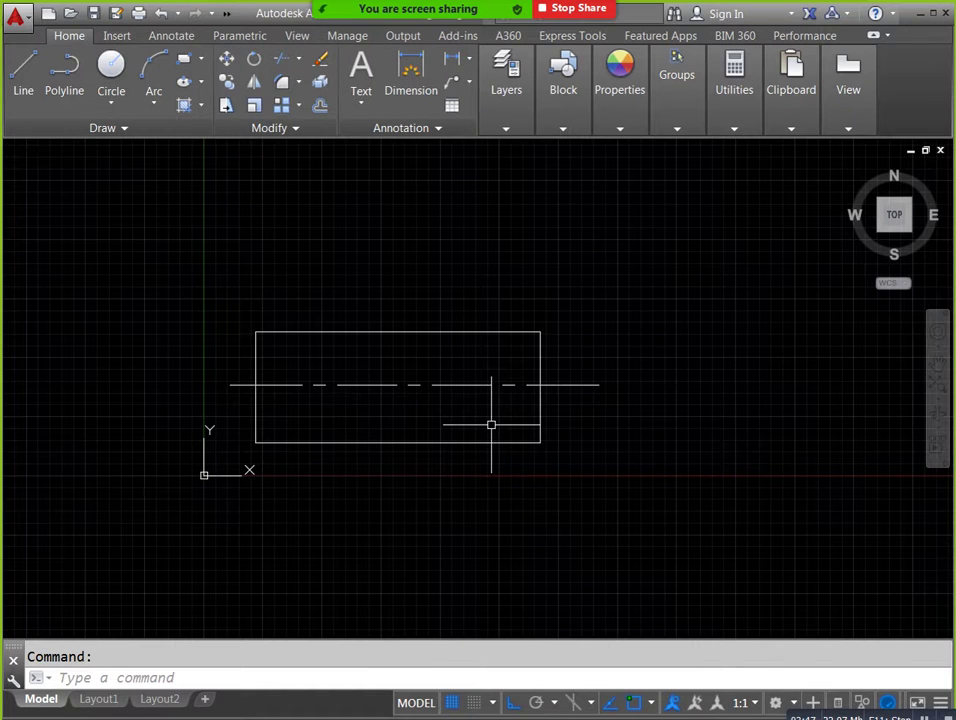
pyautogui.scroll(-2, 482, 421)
pyautogui.scroll(-2, 482, 400)
pyautogui.scroll(-2, 560, 440)
pyautogui.moveTo(590, 455); pyautogui.dragTo(465, 474, button='middle')
pyautogui.scroll(2, 416, 472)
pyautogui.scroll(2, 363, 452)
pyautogui.scroll(2, 380, 464)
pyautogui.scroll(-2, 378, 472)
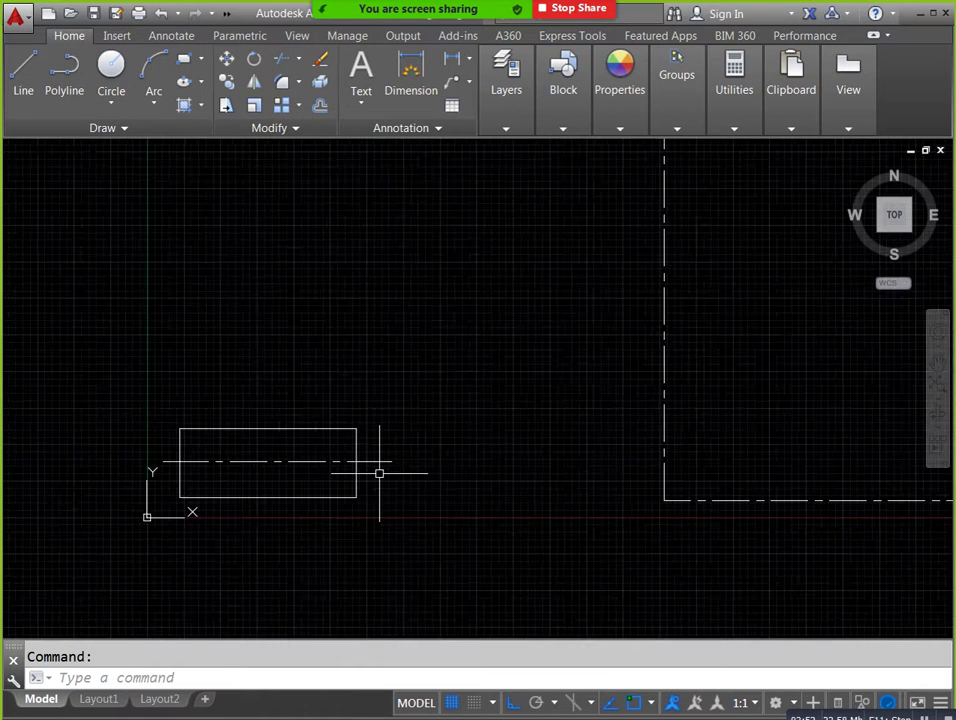
pyautogui.scroll(3, 360, 462)
pyautogui.moveTo(283, 481); pyautogui.dragTo(354, 489, button='middle')
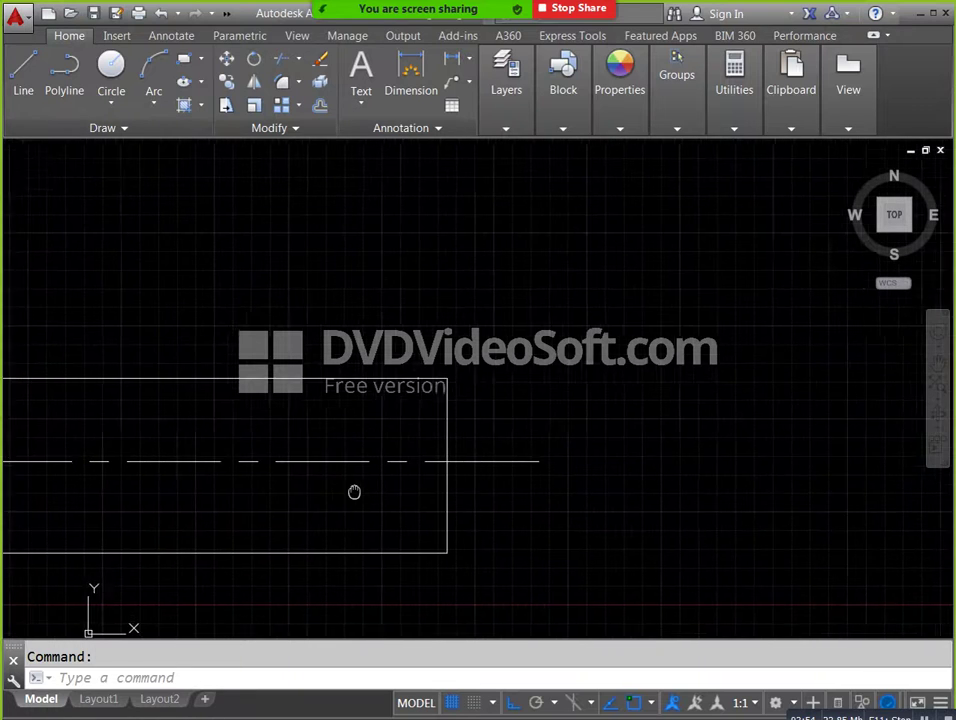
pyautogui.moveTo(243, 474); pyautogui.dragTo(361, 487, button='middle')
pyautogui.scroll(-3, 322, 500)
pyautogui.scroll(-1, 400, 515)
pyautogui.moveTo(426, 521); pyautogui.dragTo(361, 521, button='middle')
# Change Global scale factor and Current object scale to 8 via LT.
pyautogui.write('t')
pyautogui.press('Return')
pyautogui.moveTo(721, 477); pyautogui.dragTo(627, 492)
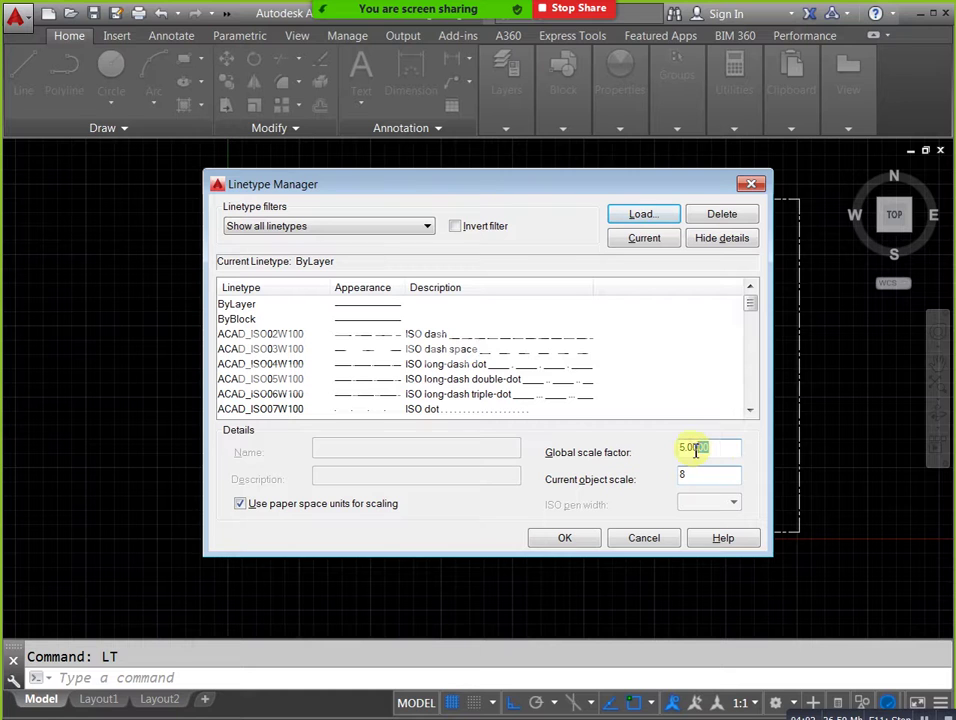
pyautogui.click(596, 539)
pyautogui.moveTo(655, 432); pyautogui.dragTo(600, 438, button='middle')
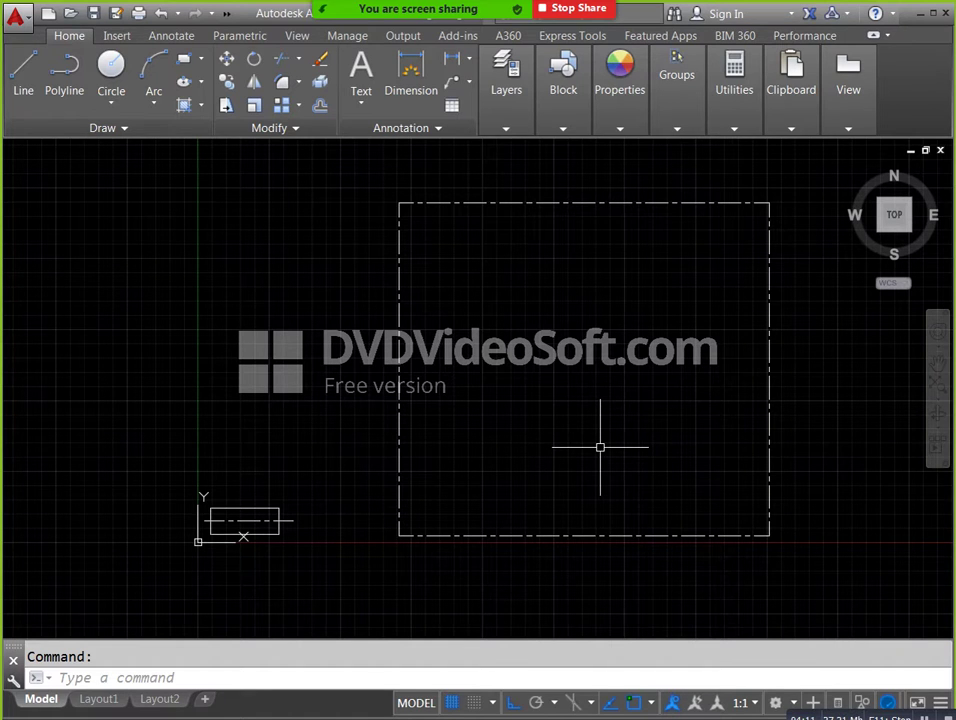
# Give the dash-dot square the GAS_LINE linetype.
pyautogui.scroll(2, 256, 538)
pyautogui.scroll(-2, 258, 527)
pyautogui.moveTo(464, 483); pyautogui.dragTo(410, 509, button='middle')
pyautogui.click(516, 232)
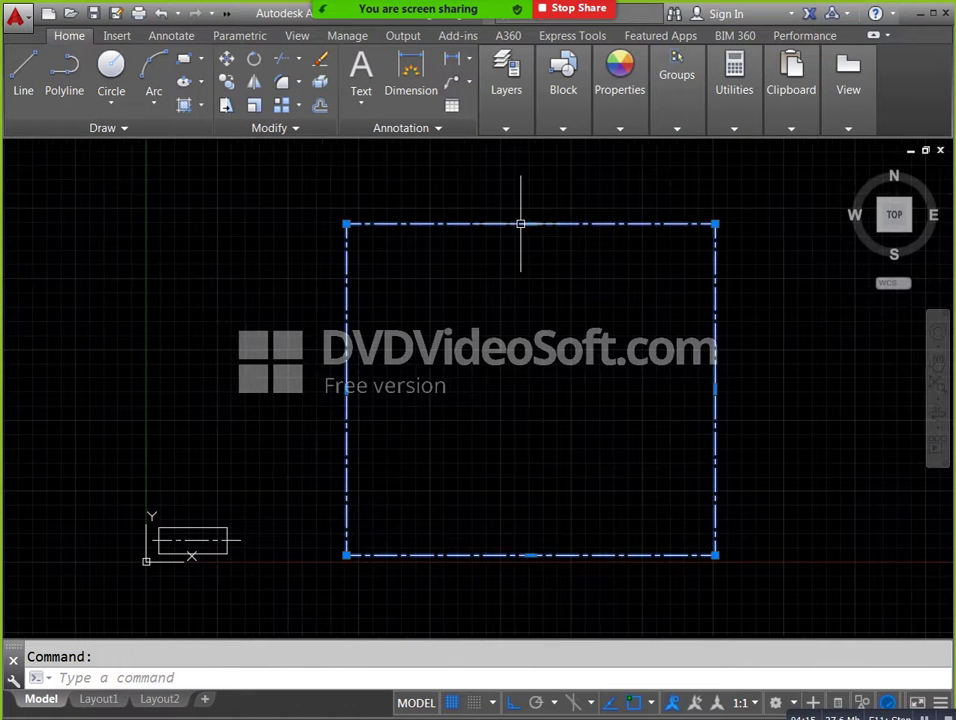
pyautogui.click(620, 128)
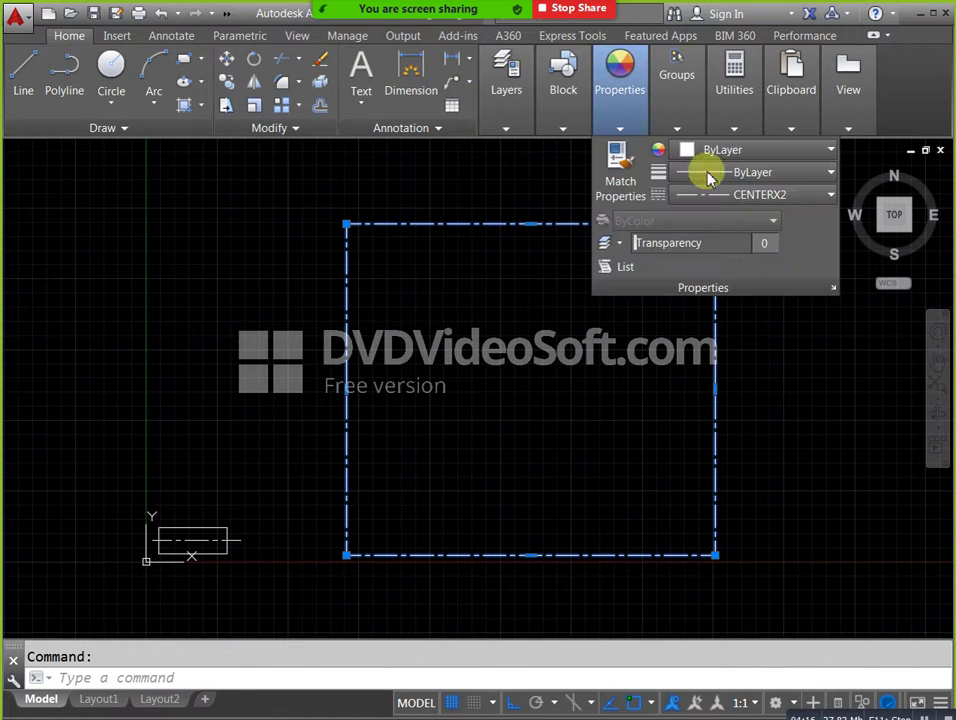
pyautogui.click(796, 196)
pyautogui.scroll(-2, 796, 350)
pyautogui.scroll(-2, 792, 358)
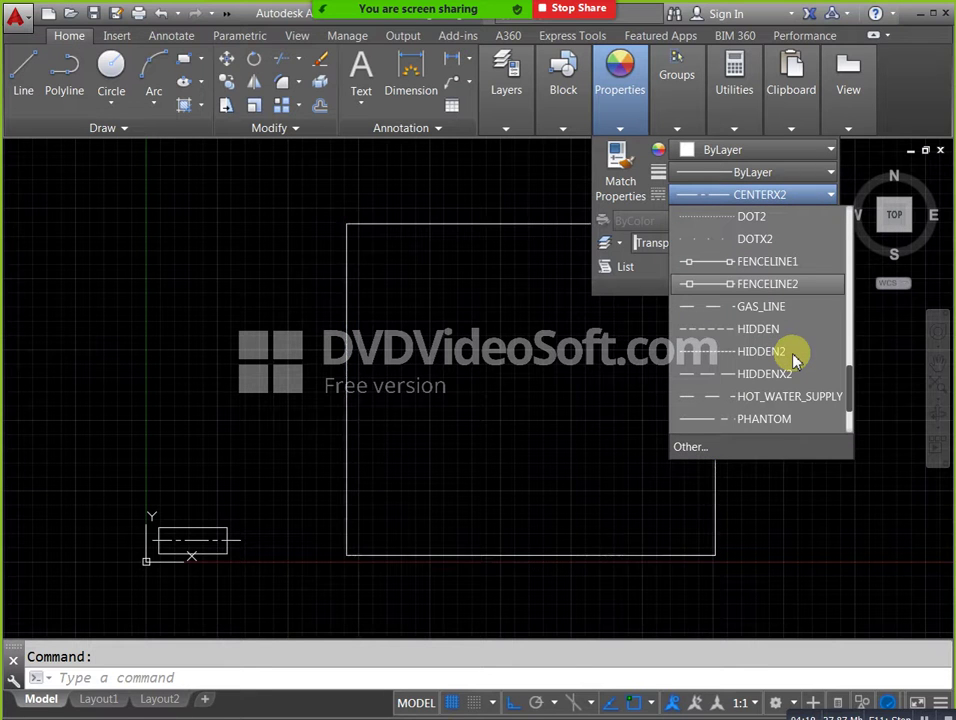
pyautogui.click(768, 305)
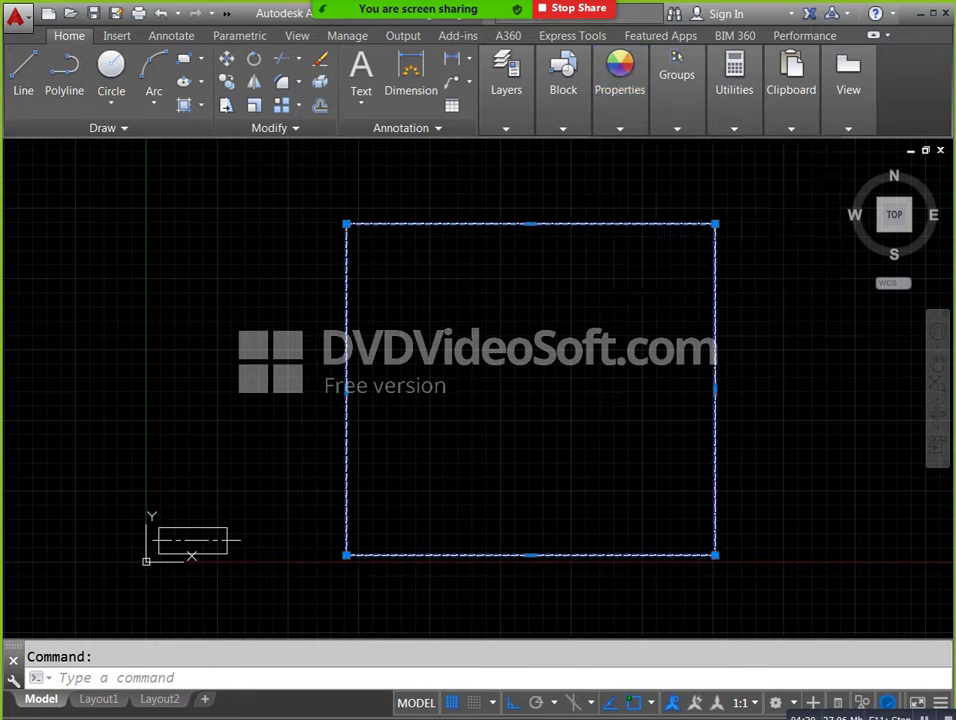
pyautogui.press('Escape')
# Zoom in on the square's GAS-labelled edge, then adjust the grouping options.
pyautogui.scroll(3, 544, 254)
pyautogui.moveTo(542, 227); pyautogui.dragTo(542, 357, button='middle')
pyautogui.scroll(3, 542, 357)
pyautogui.scroll(-3, 540, 395)
pyautogui.scroll(-3, 550, 400)
pyautogui.click(676, 100)
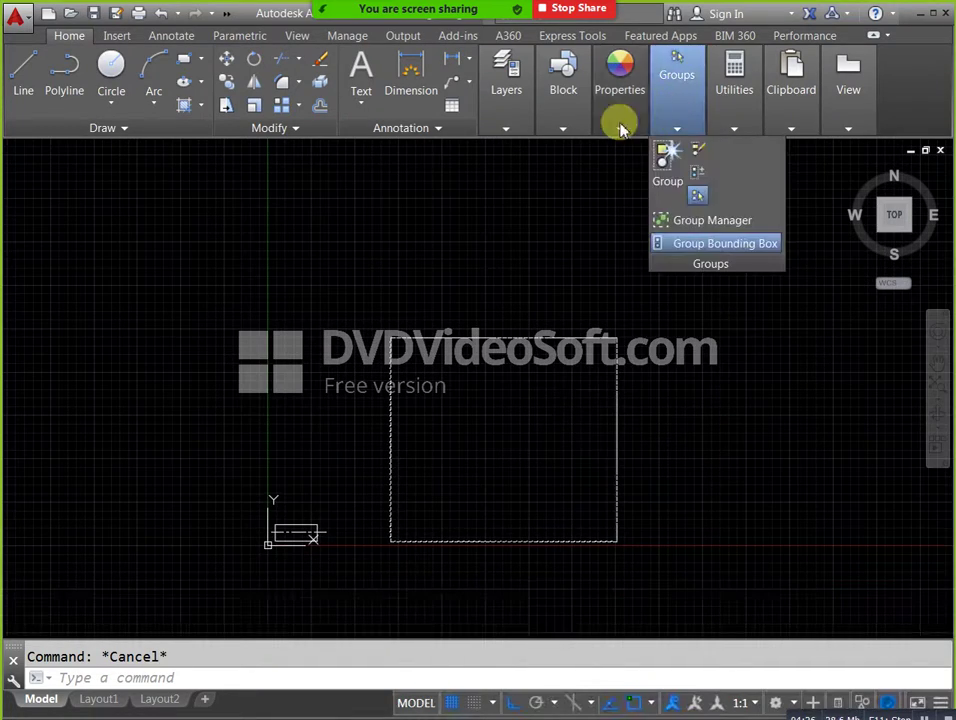
pyautogui.moveTo(620, 128)
pyautogui.click(792, 203)
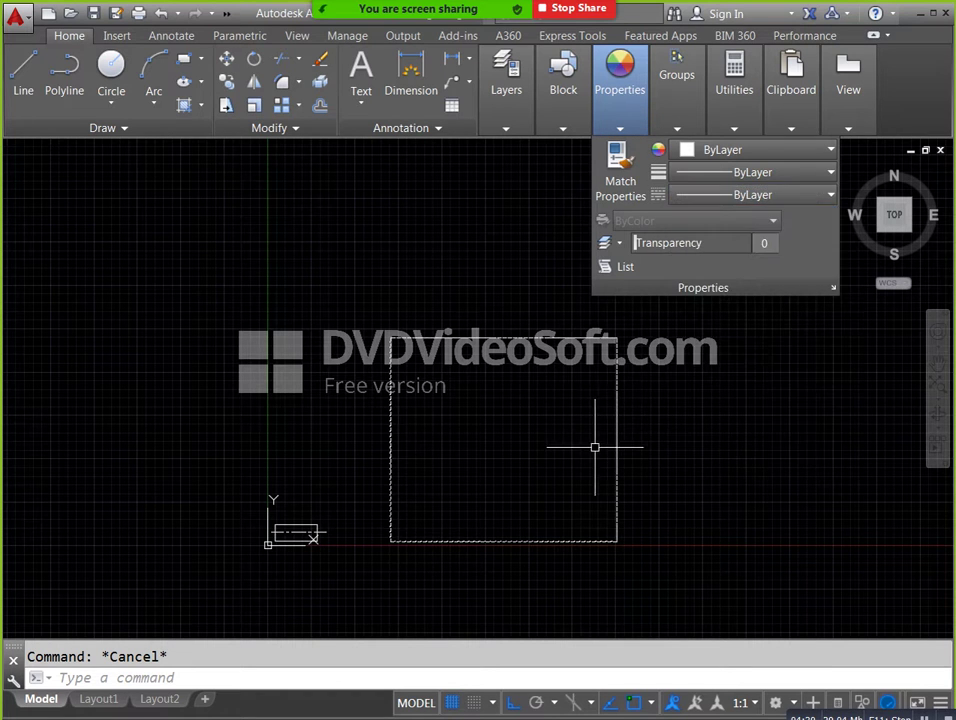
# Switch the dashed rectangle's linetype to TRACKS.
pyautogui.click(618, 400)
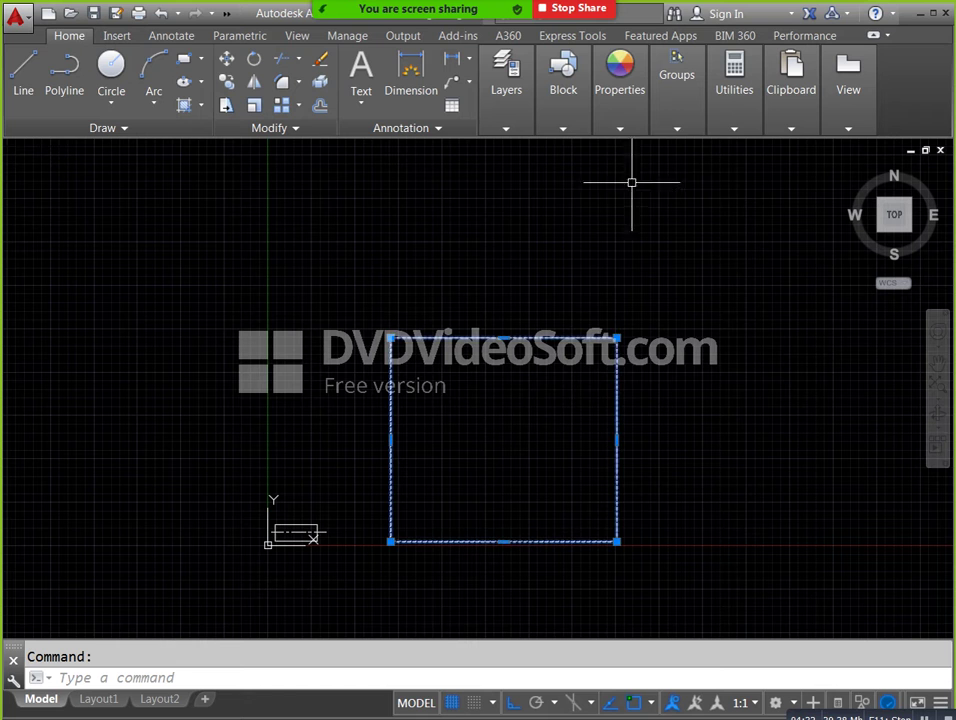
pyautogui.click(829, 195)
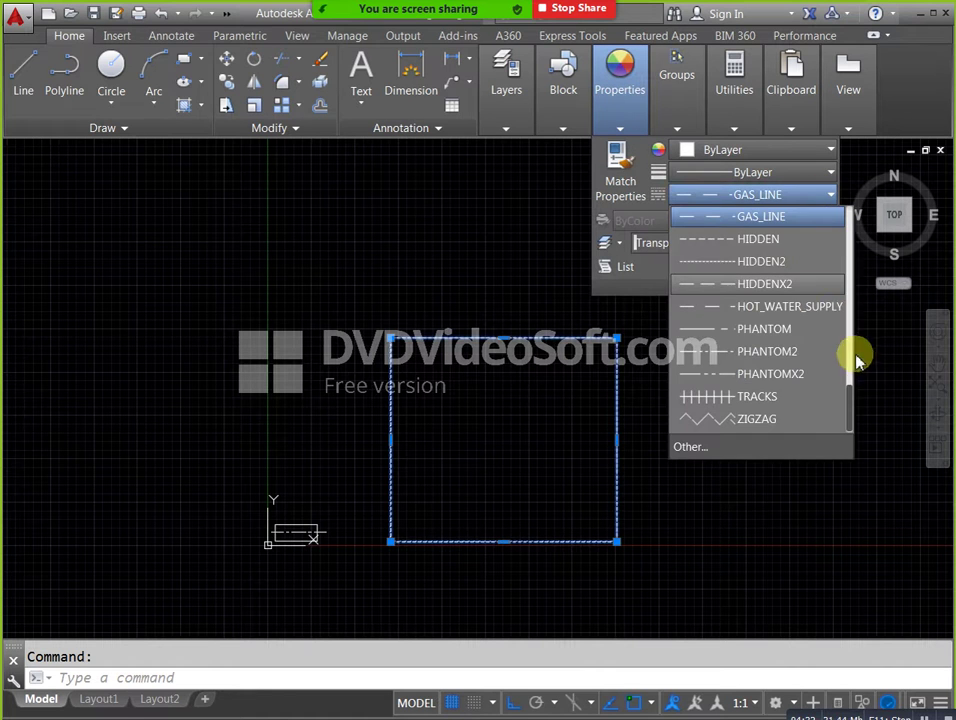
pyautogui.click(786, 400)
pyautogui.press('Escape')
pyautogui.scroll(3, 702, 358)
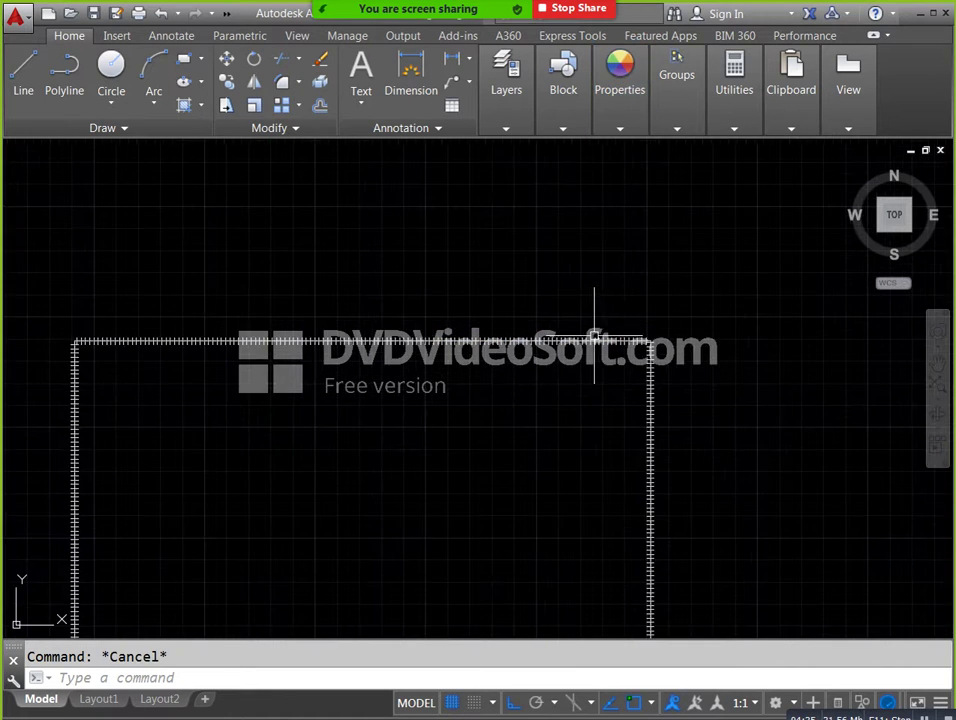
pyautogui.scroll(2, 701, 358)
pyautogui.scroll(-3, 701, 358)
pyautogui.scroll(-1, 655, 390)
# Pan and zoom around to inspect the whole TRACKS-styled rectangle.
pyautogui.moveTo(689, 388); pyautogui.dragTo(392, 410, button='middle')
pyautogui.moveTo(239, 406); pyautogui.dragTo(299, 416, button='middle')
pyautogui.scroll(3, 100, 363)
pyautogui.scroll(-1, 180, 356)
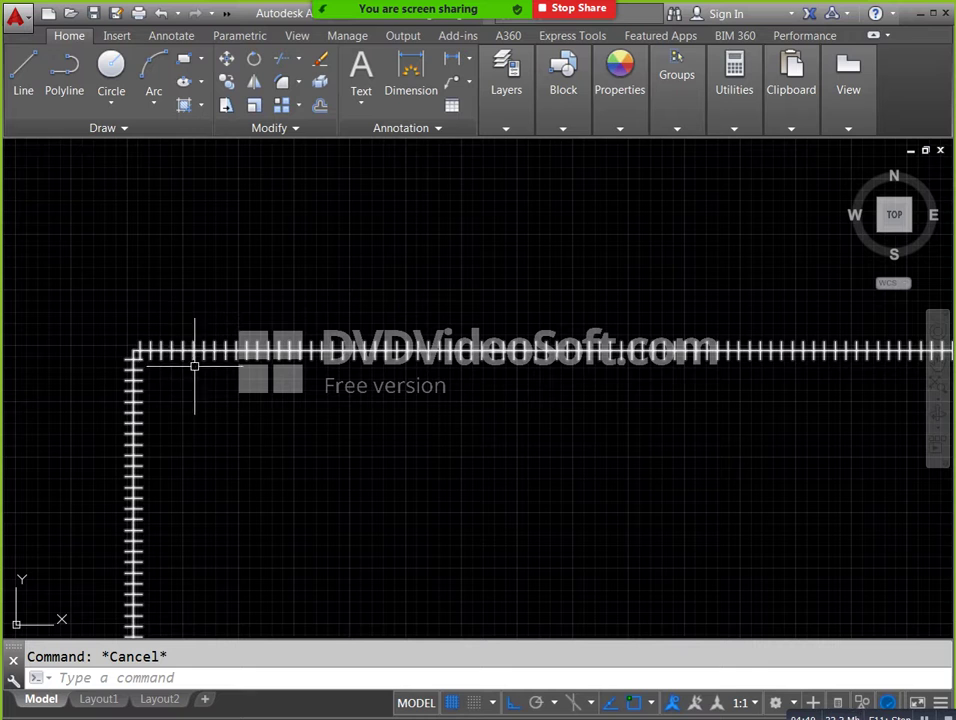
pyautogui.scroll(-2, 258, 422)
pyautogui.moveTo(228, 239); pyautogui.dragTo(228, 277, button='middle')
pyautogui.click(190, 62)
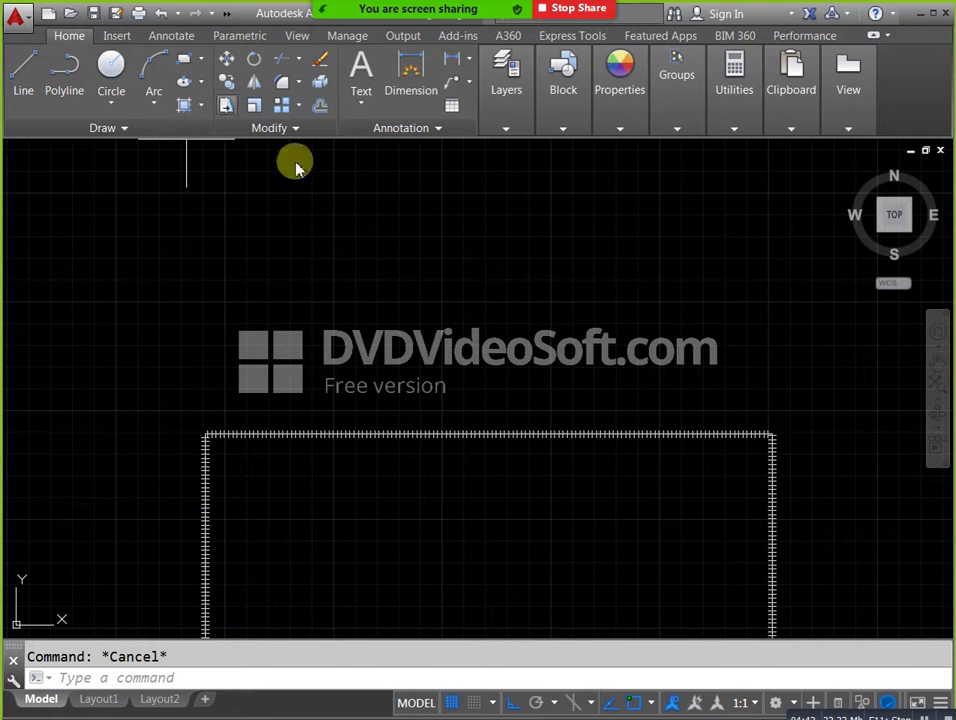
# Draw a small square and a wavy spline from its centre through a peak and trough.
pyautogui.click(342, 206)
pyautogui.click(387, 260)
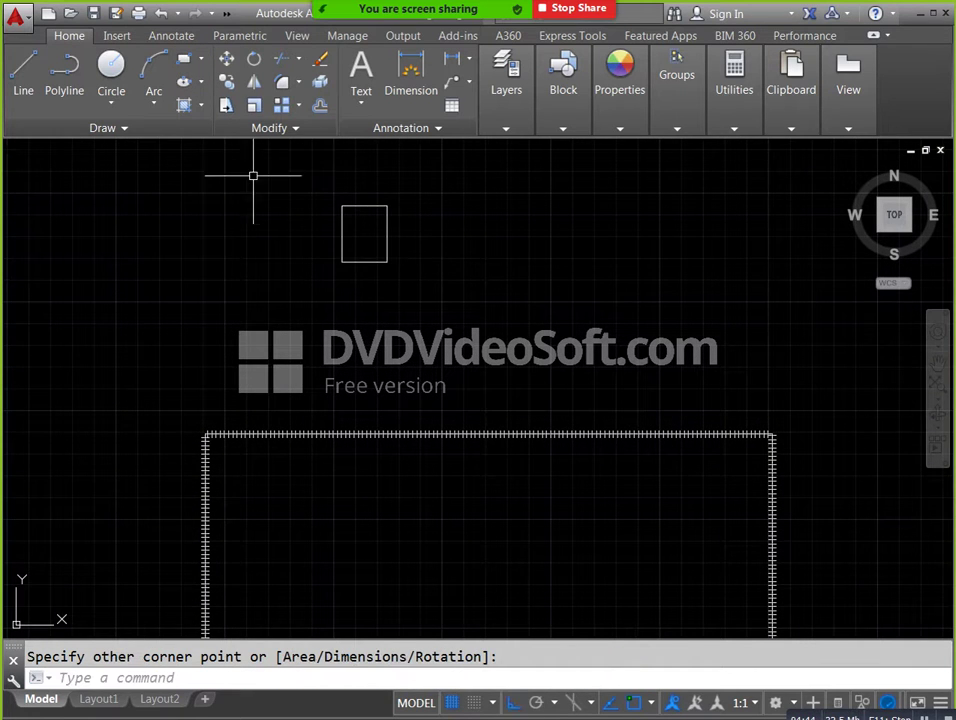
pyautogui.write('sp')
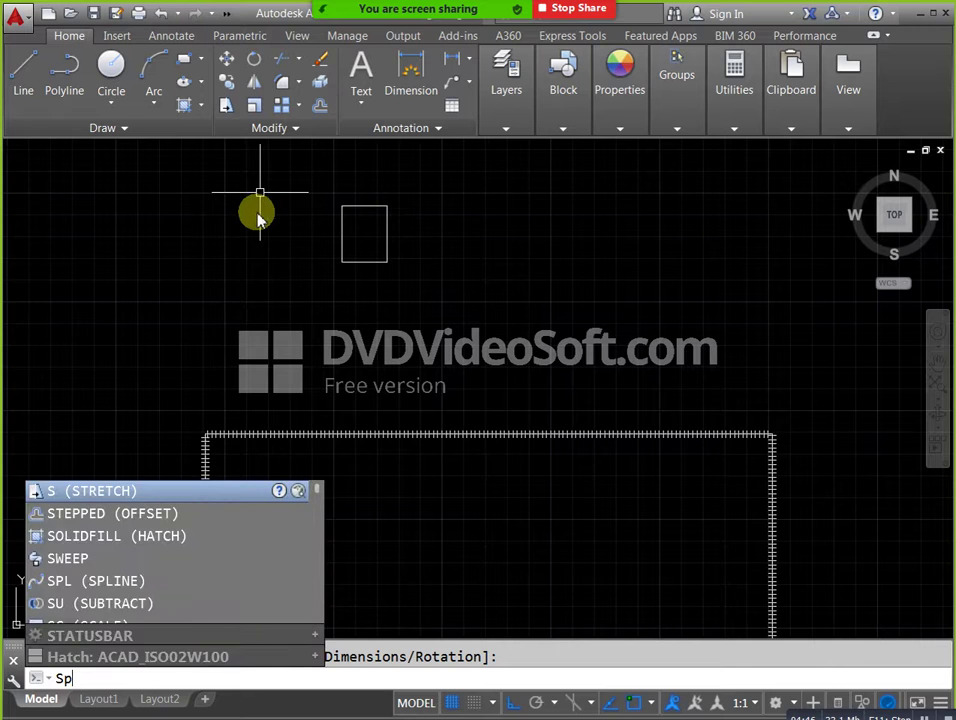
pyautogui.write('l')
pyautogui.press('Return')
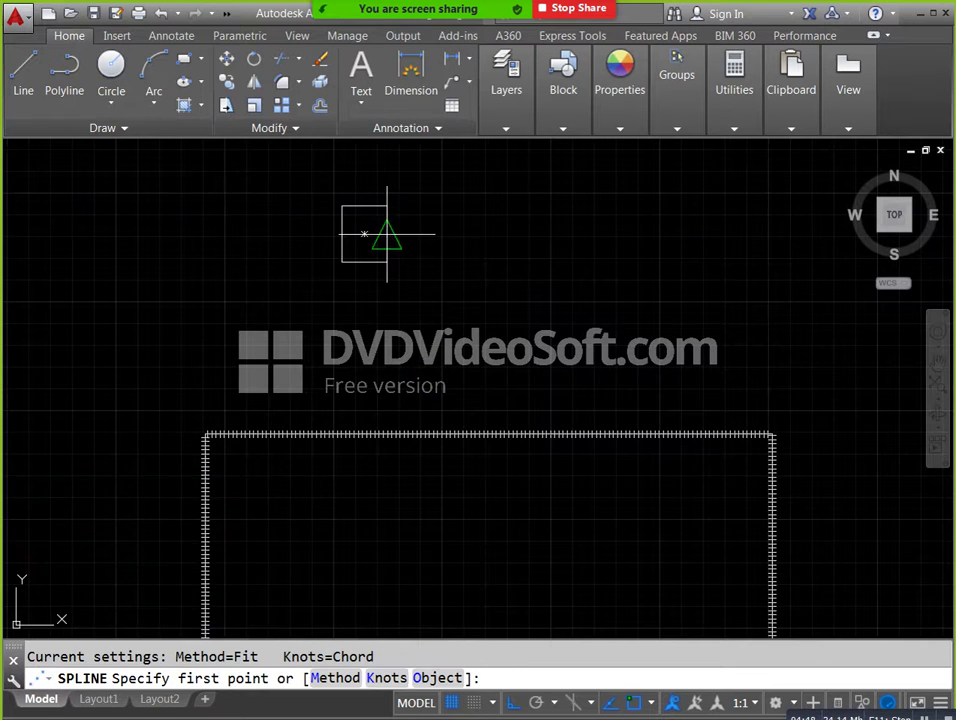
pyautogui.click(364, 234)
pyautogui.moveTo(481, 248); pyautogui.dragTo(437, 363, button='middle')
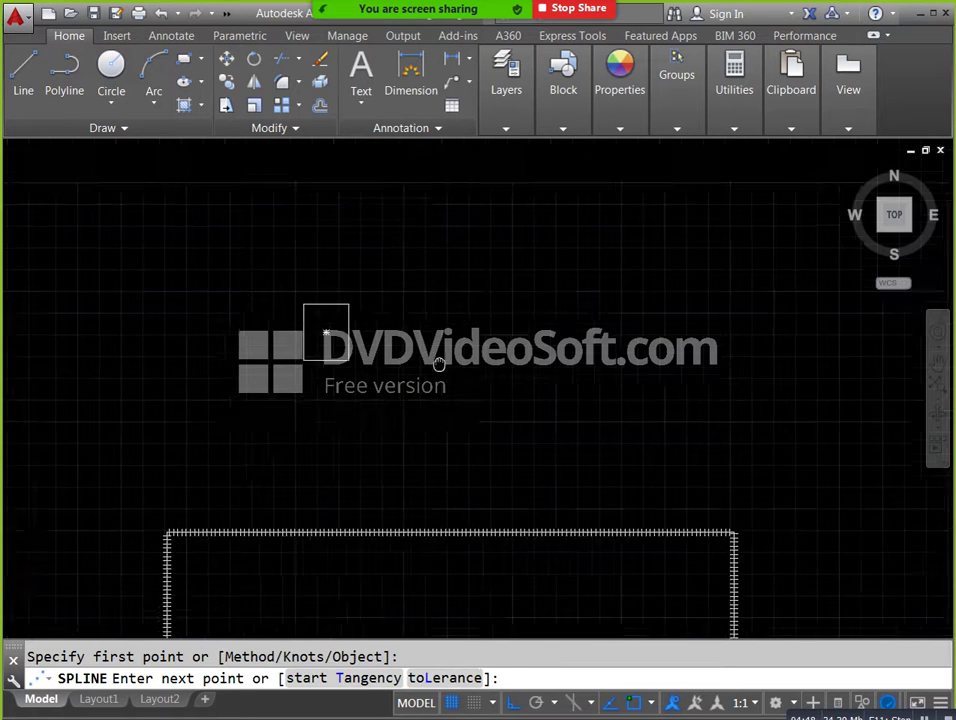
pyautogui.press('F8')
pyautogui.click(432, 291)
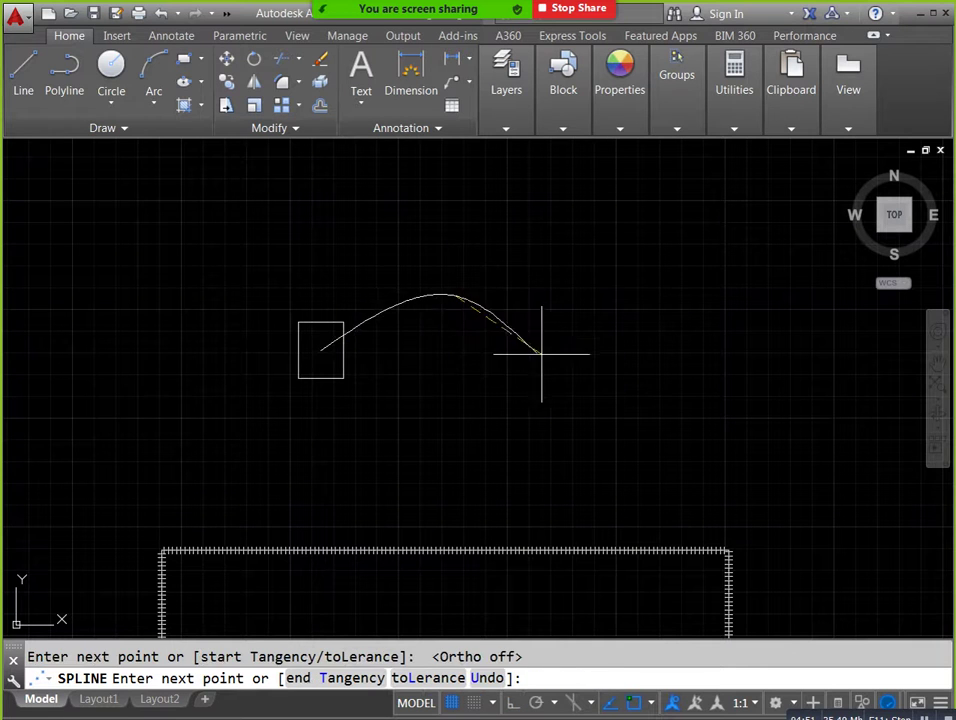
pyautogui.click(558, 368)
pyautogui.click(601, 346)
pyautogui.rightClick(602, 347)
pyautogui.click(638, 359)
# Draw a tall vertical line with Ortho on, starting beside the spline's end.
pyautogui.scroll(-2, 608, 432)
pyautogui.moveTo(610, 433); pyautogui.dragTo(591, 442, button='middle')
pyautogui.write('l')
pyautogui.press('Return')
pyautogui.click(592, 453)
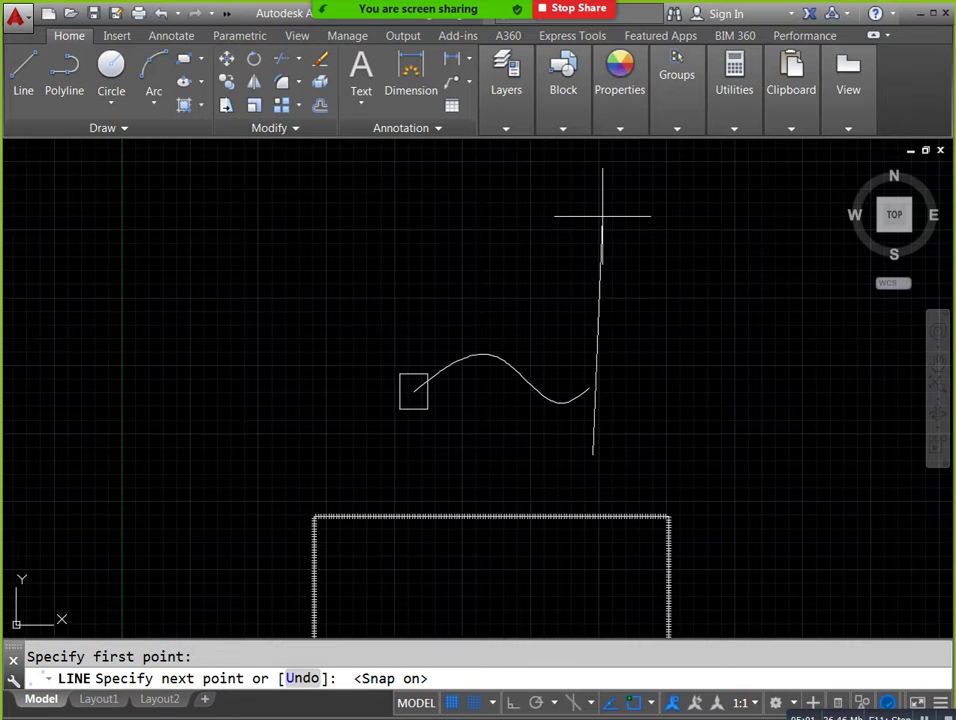
pyautogui.press('F8')
pyautogui.click(602, 215)
pyautogui.press('Escape')
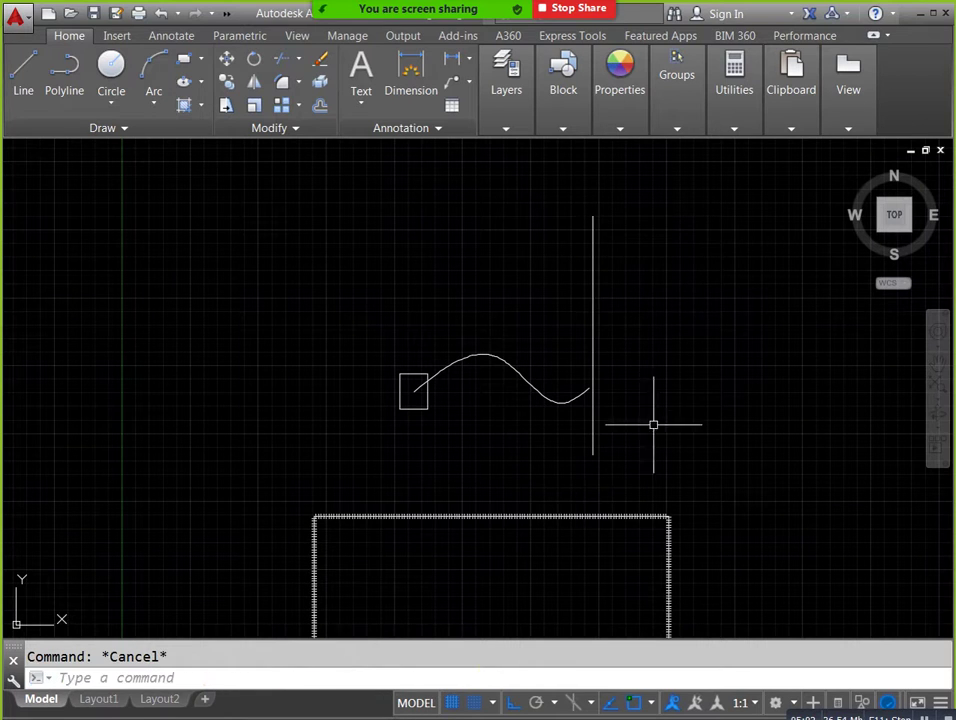
# Turn off grid snapping and select the wavy spline.
pyautogui.click(478, 703)
pyautogui.scroll(4, 587, 348)
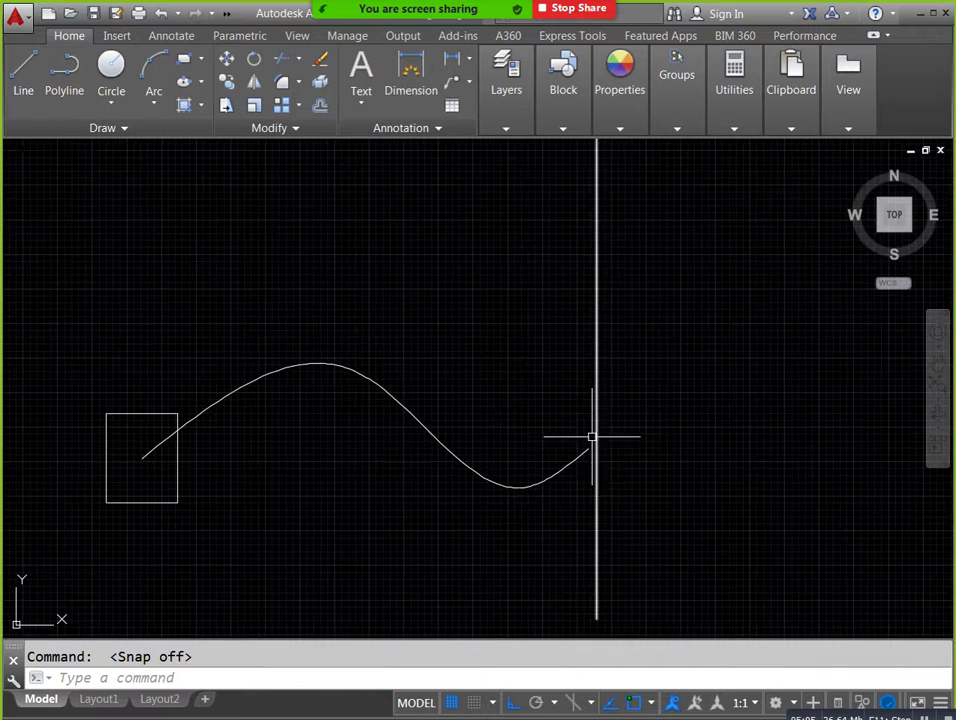
pyautogui.click(583, 452)
pyautogui.scroll(4, 583, 452)
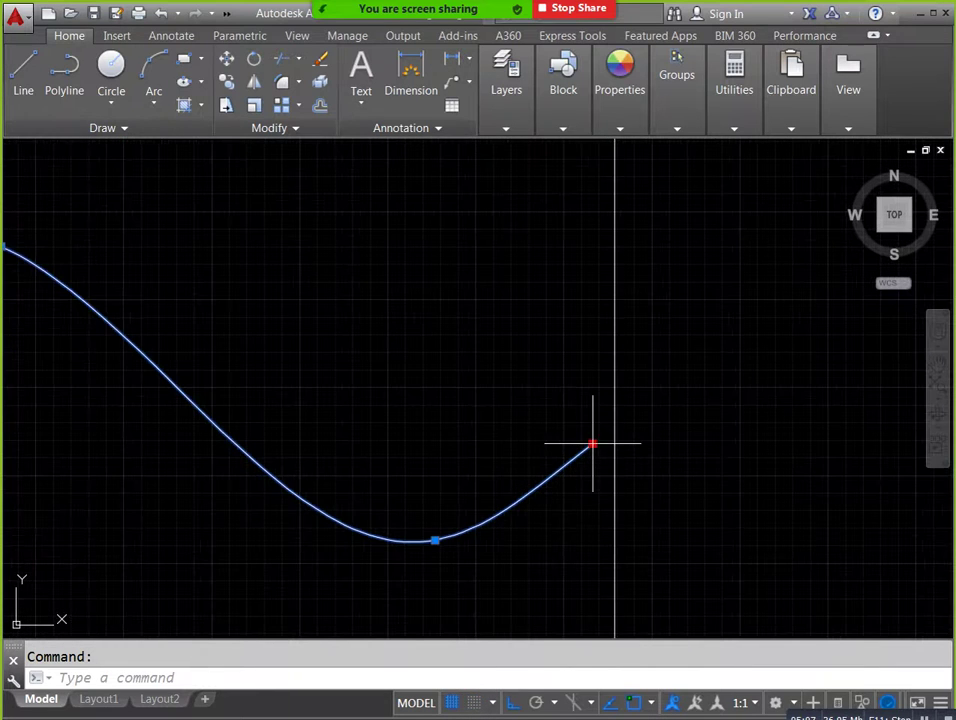
pyautogui.click(593, 443)
pyautogui.press('Escape')
pyautogui.scroll(-5, 631, 412)
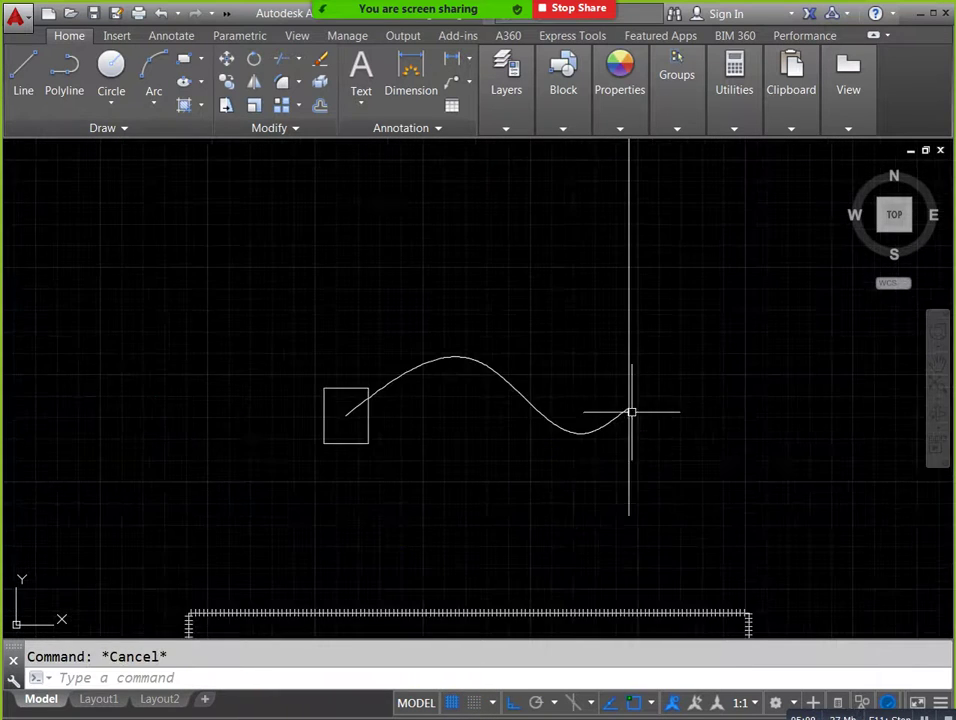
pyautogui.click(565, 432)
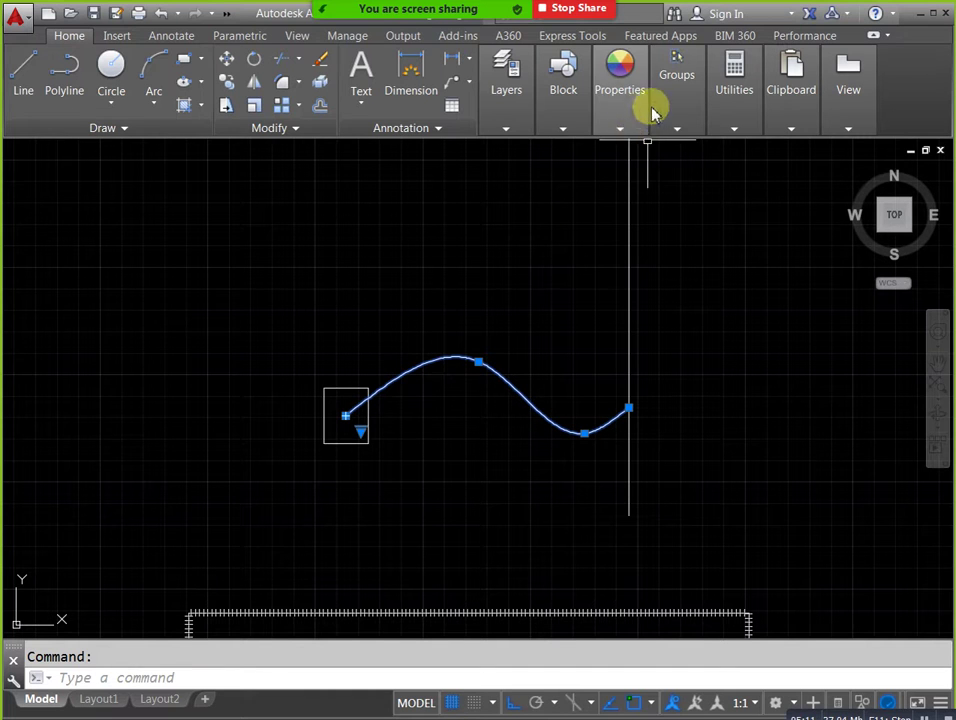
pyautogui.moveTo(620, 128)
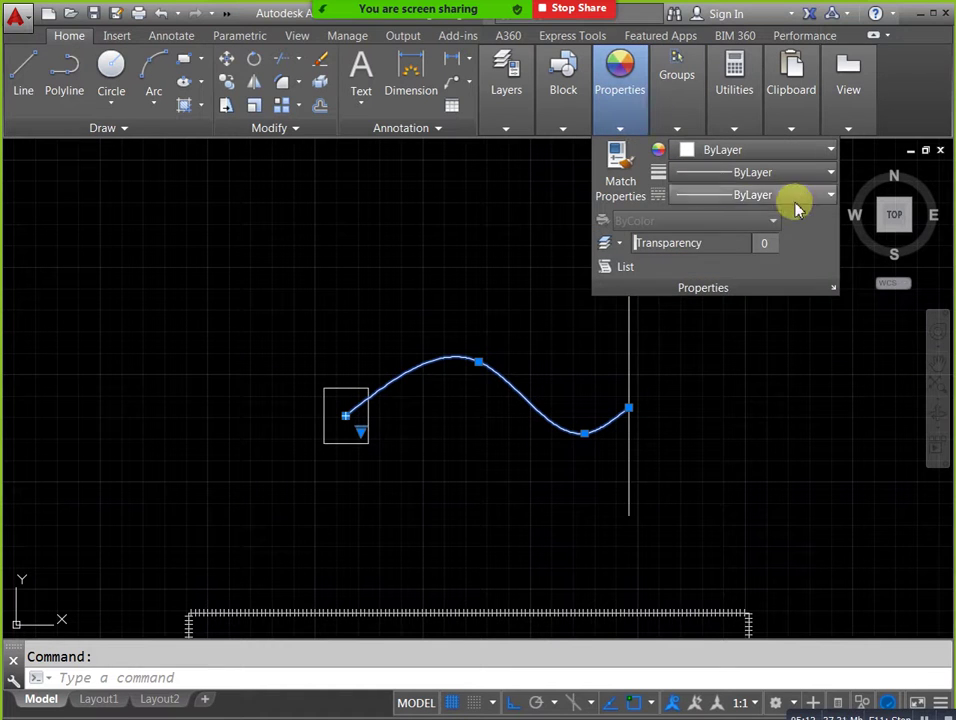
# Set the selected wavy spline's linetype to TRACKS from the Properties dropdown.
pyautogui.click(797, 208)
pyautogui.scroll(-3, 794, 327)
pyautogui.scroll(-3, 797, 328)
pyautogui.scroll(-4, 800, 330)
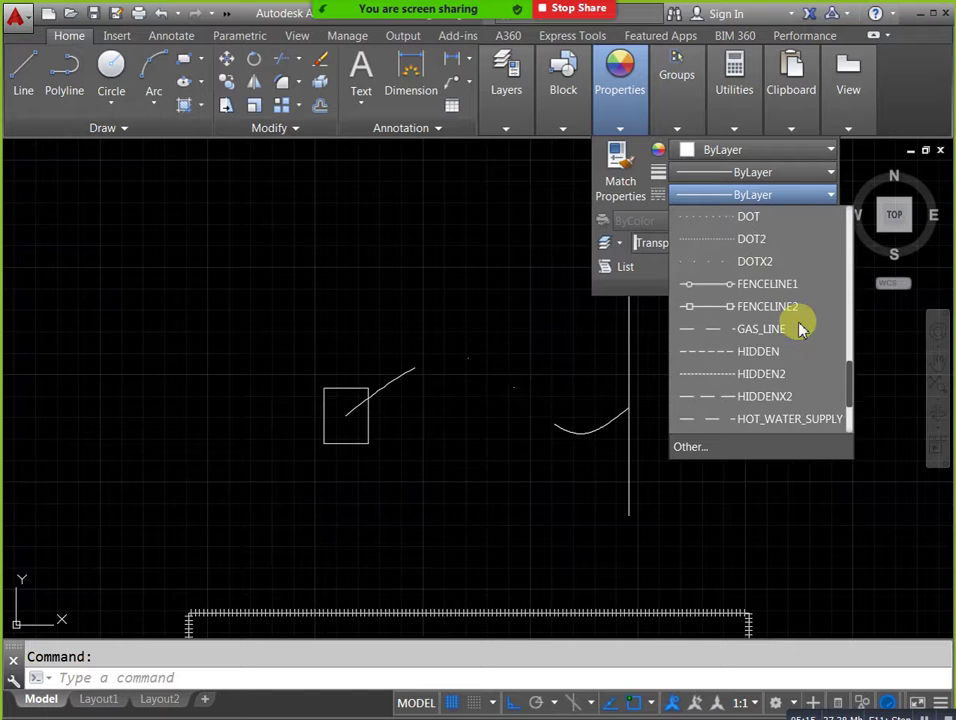
pyautogui.scroll(-5, 800, 329)
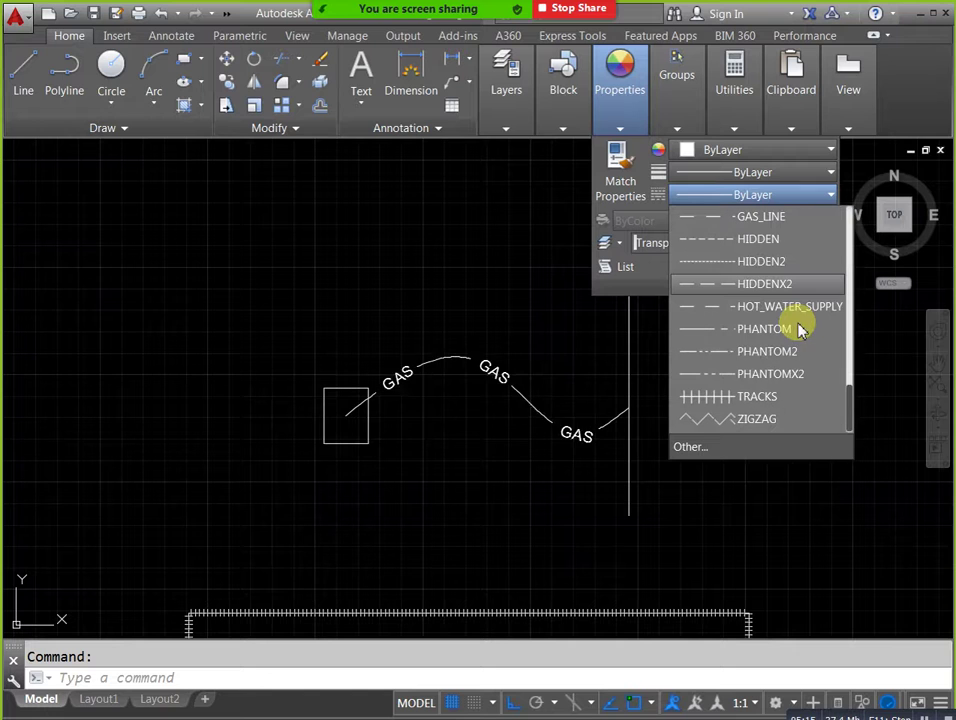
pyautogui.click(741, 400)
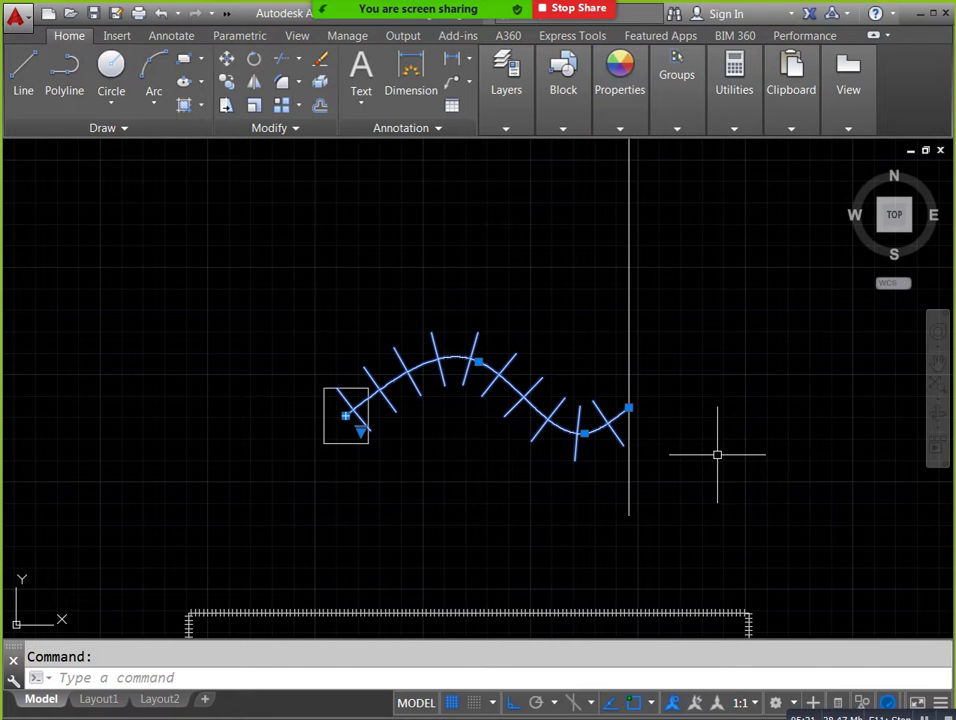
# Set the Linetype Manager's global scale factor to 2.
pyautogui.write('1')
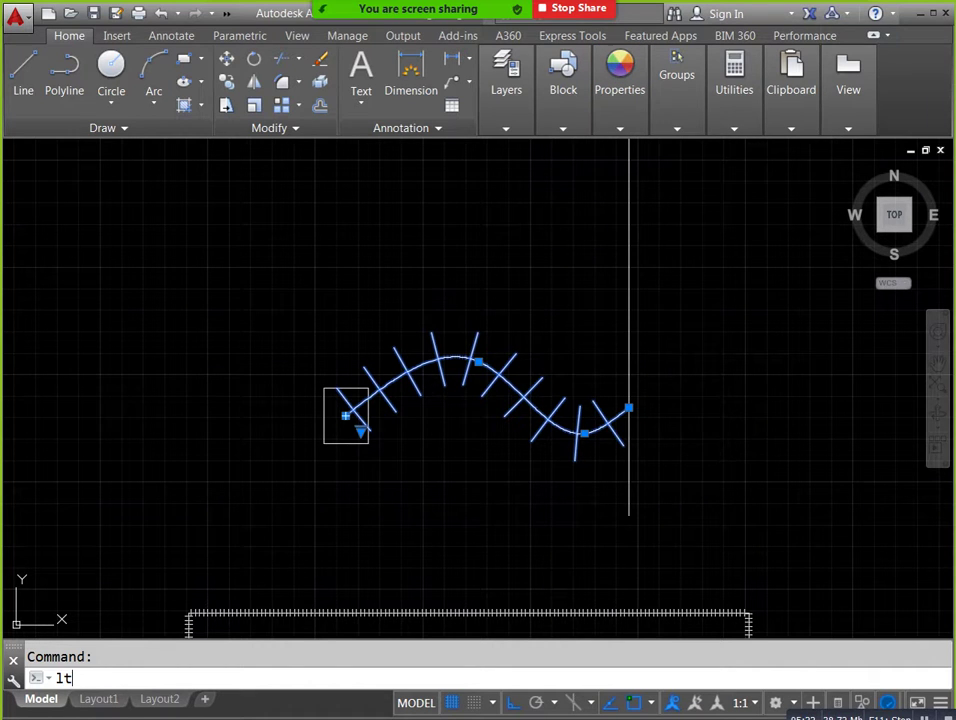
pyautogui.press('Return')
pyautogui.doubleClick(728, 452)
pyautogui.write('2')
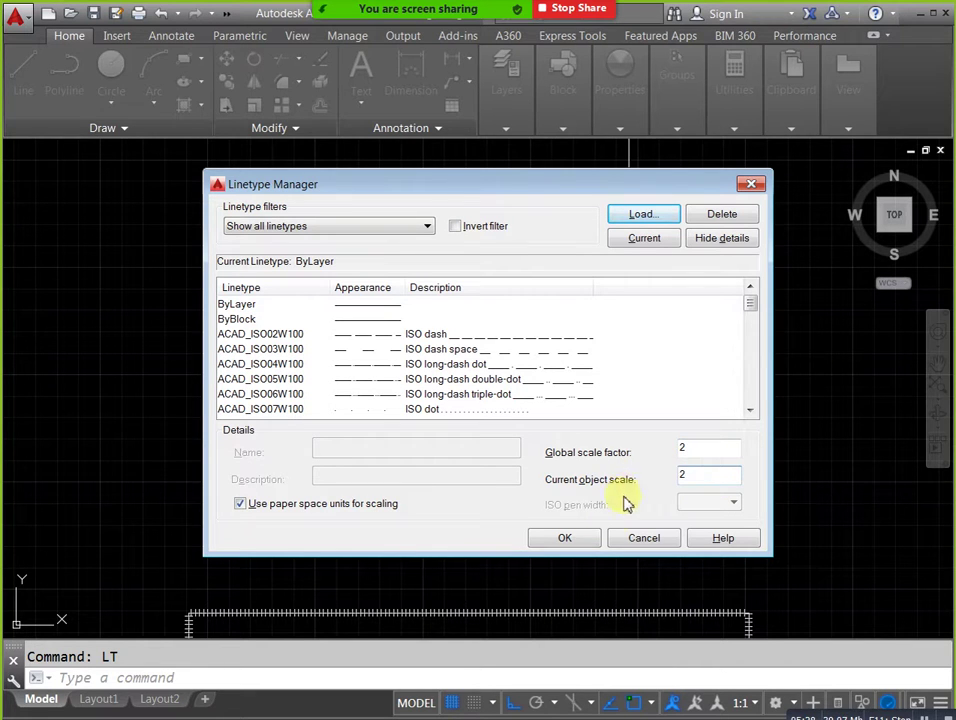
pyautogui.click(589, 537)
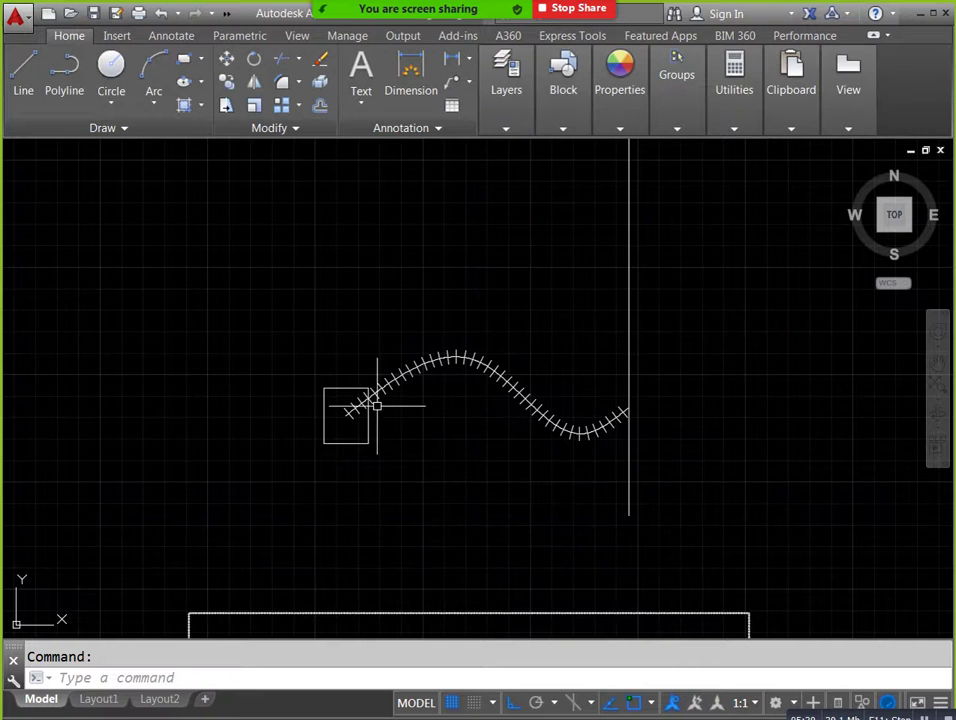
# Zoom and pan to check the rescaled track marks along the spline.
pyautogui.scroll(-1, 358, 427)
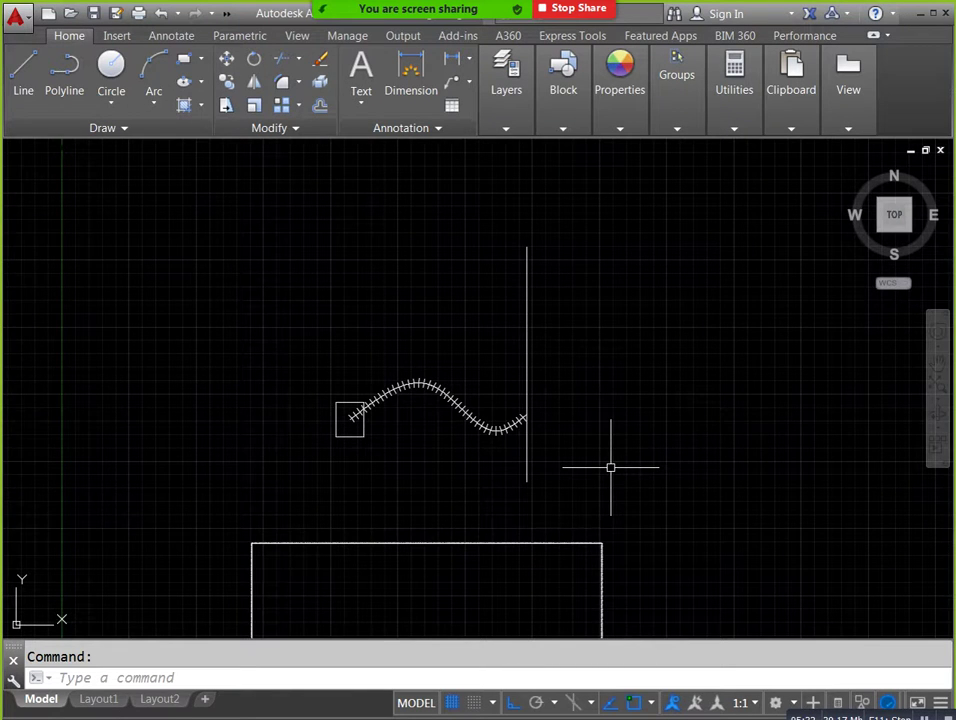
pyautogui.scroll(-1, 518, 440)
pyautogui.scroll(1, 463, 412)
pyautogui.scroll(1, 464, 407)
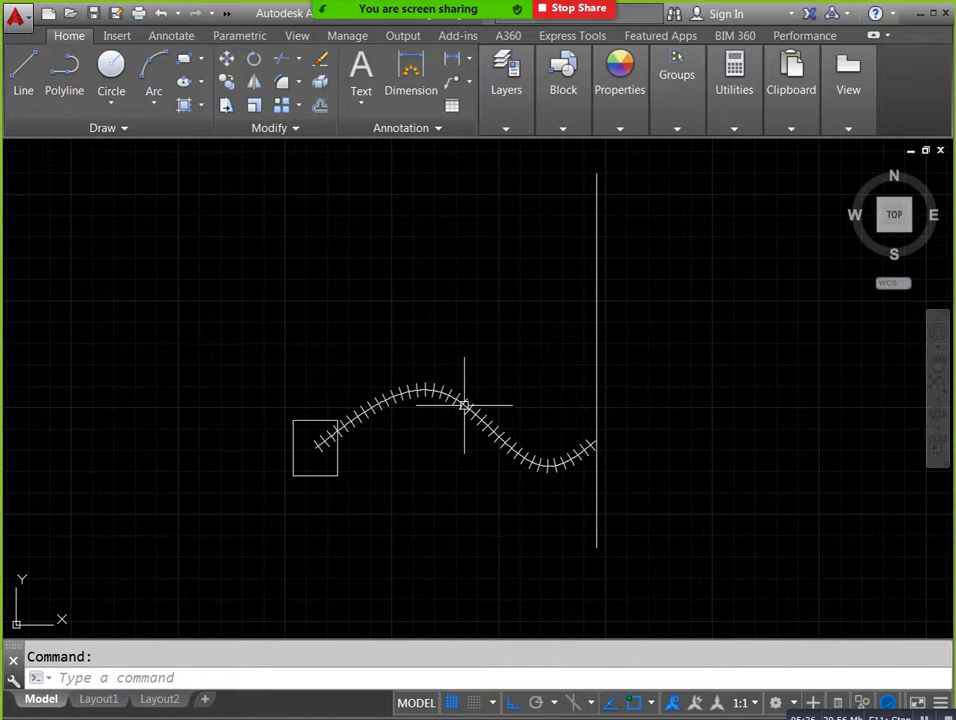
pyautogui.scroll(-1, 464, 406)
pyautogui.scroll(1, 505, 380)
pyautogui.scroll(-1, 495, 431)
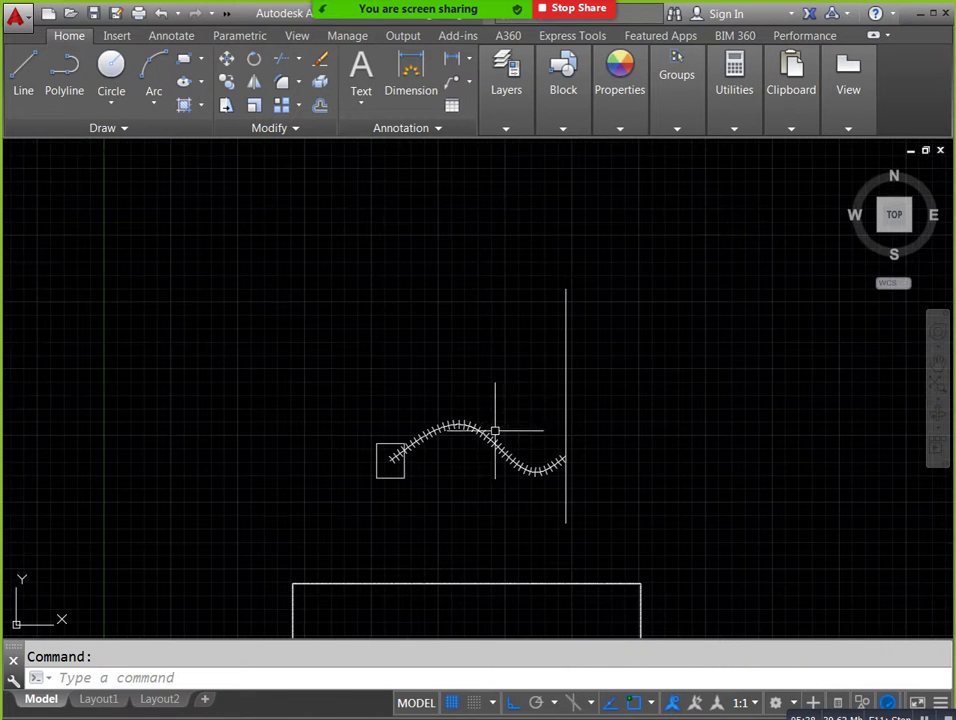
pyautogui.moveTo(495, 395); pyautogui.dragTo(527, 395, button='middle')
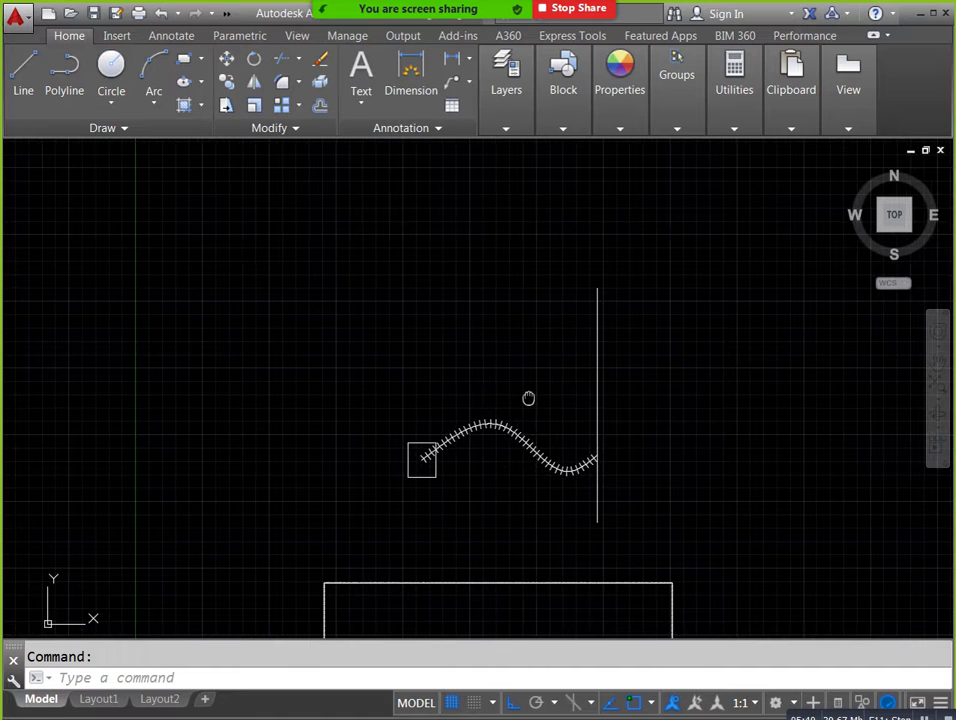
pyautogui.scroll(2, 485, 436)
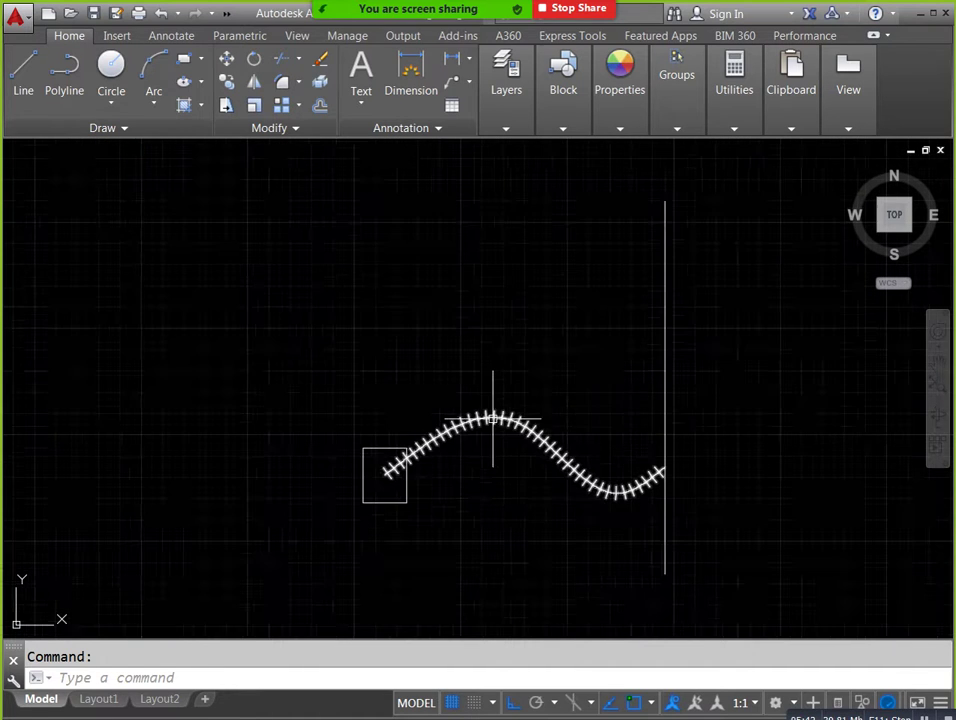
pyautogui.scroll(-2, 630, 340)
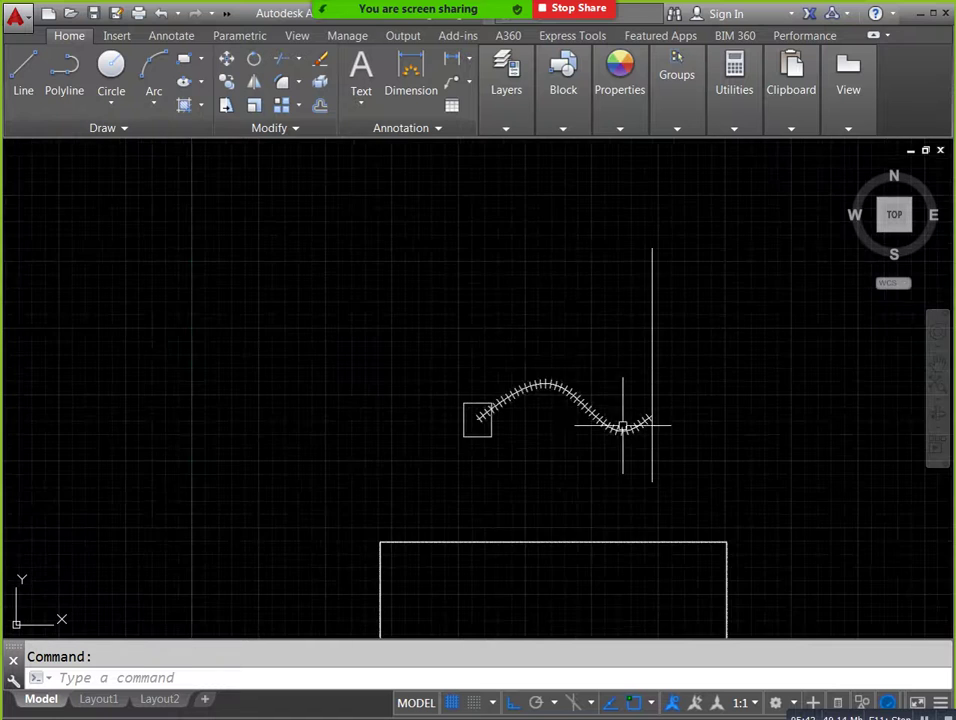
# Give the large rectangle the BATTING linetype.
pyautogui.click(597, 463)
pyautogui.click(616, 115)
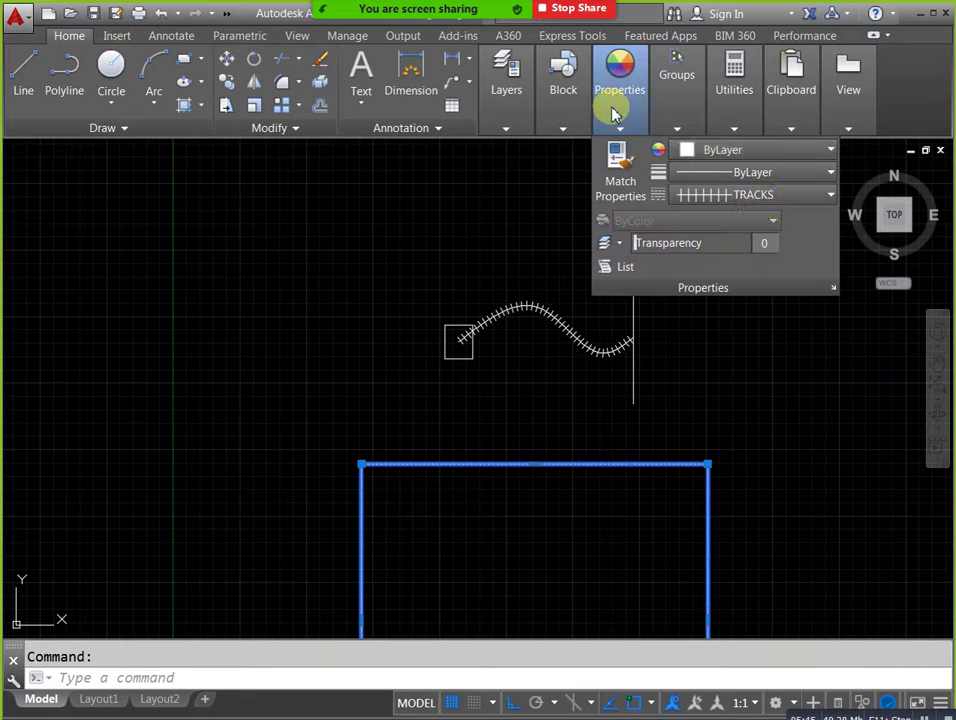
pyautogui.click(826, 194)
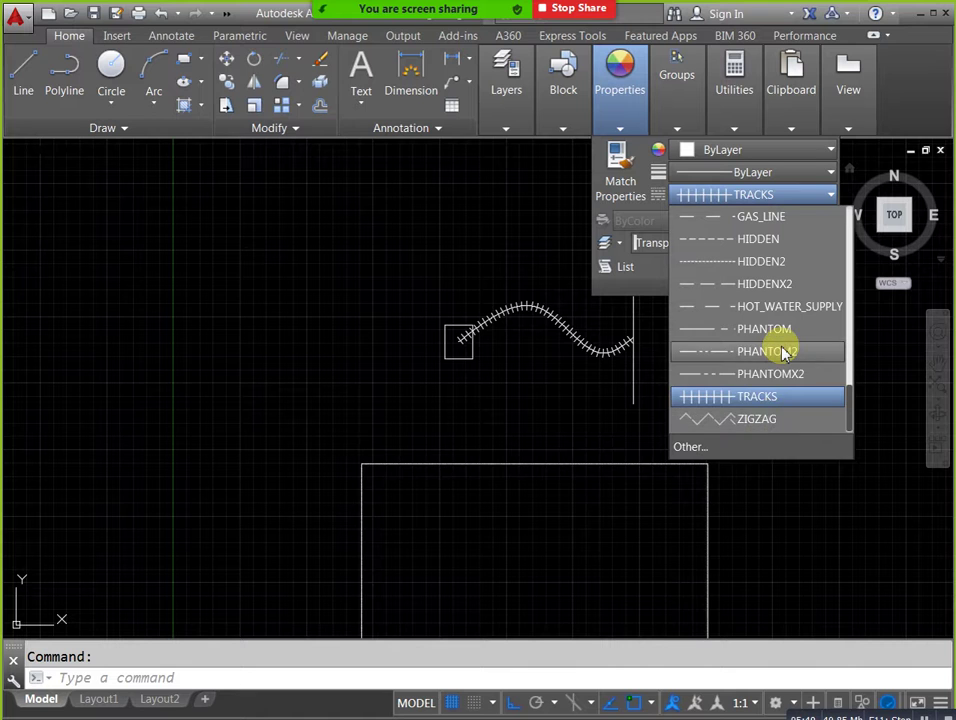
pyautogui.scroll(1, 782, 352)
pyautogui.scroll(2, 782, 352)
pyautogui.scroll(1, 782, 352)
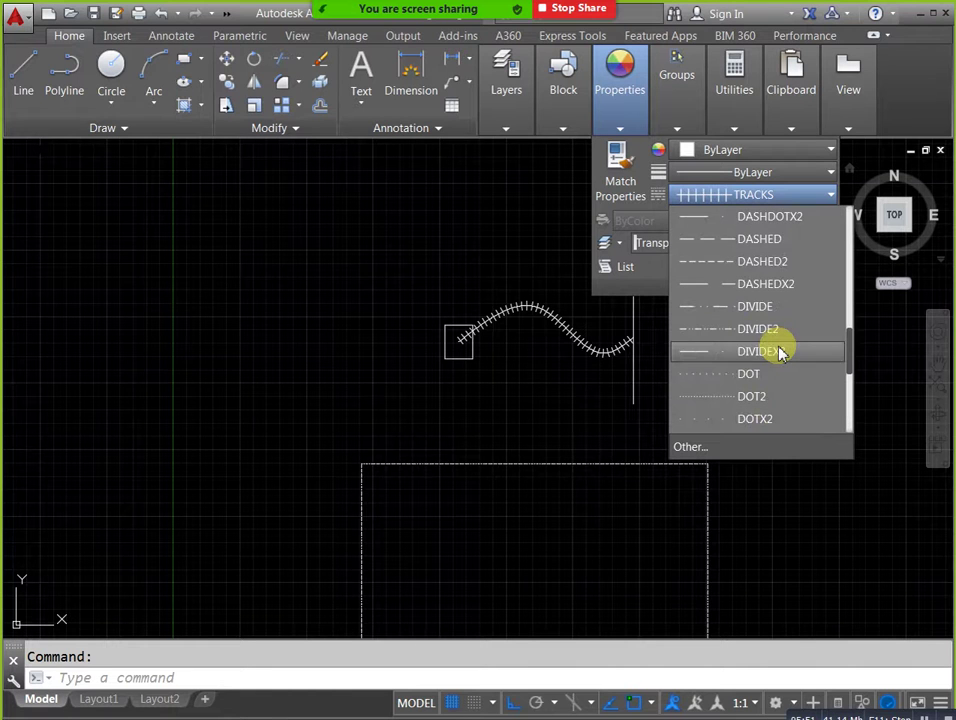
pyautogui.scroll(1, 782, 352)
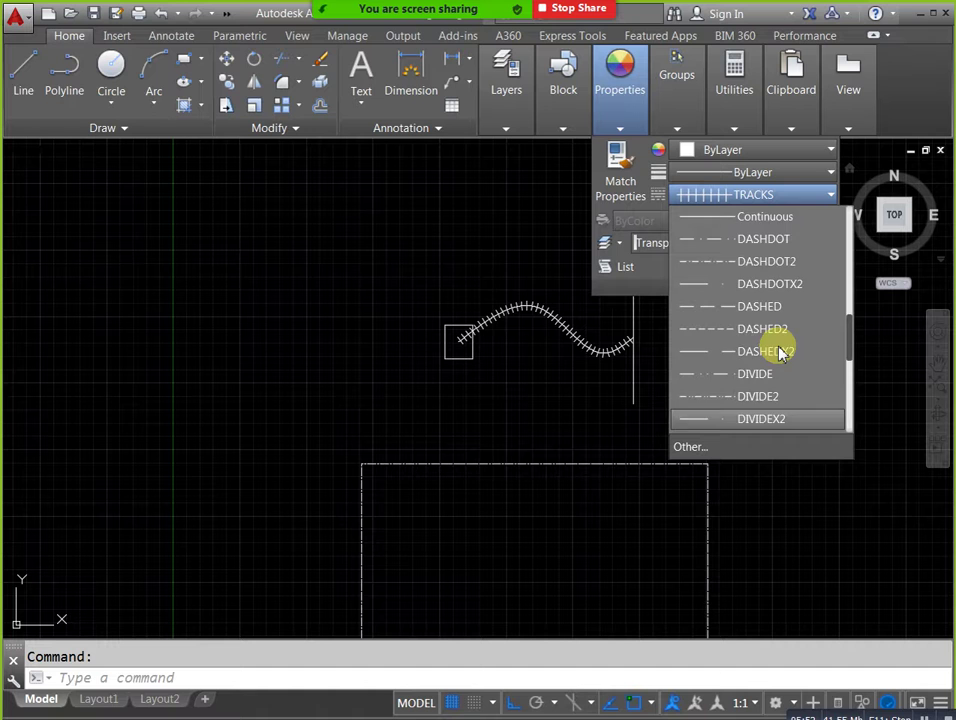
pyautogui.scroll(2, 781, 353)
pyautogui.scroll(1, 781, 353)
pyautogui.scroll(1, 778, 348)
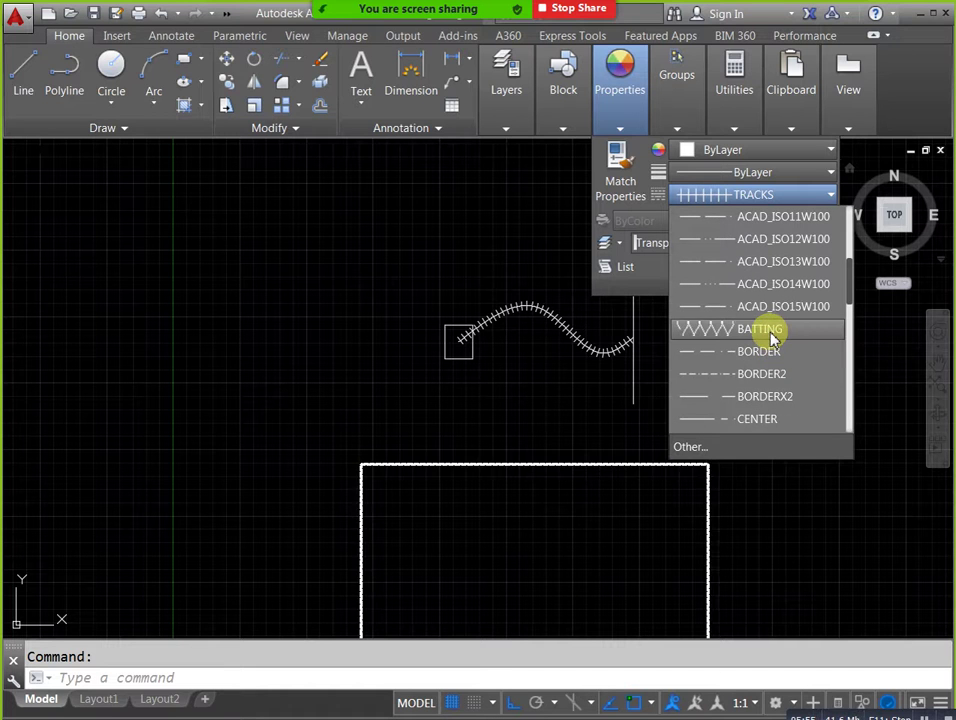
pyautogui.click(772, 329)
pyautogui.press('Escape')
# Pan and zoom to a close view of the batting's top-left corner.
pyautogui.scroll(2, 715, 475)
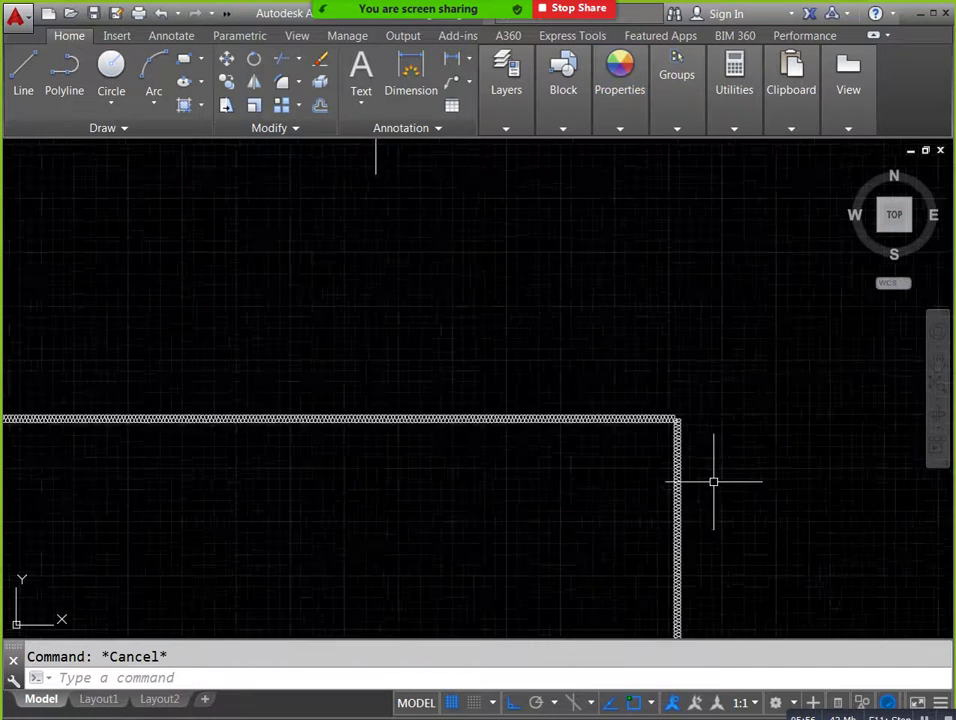
pyautogui.scroll(2, 690, 420)
pyautogui.moveTo(418, 529); pyautogui.dragTo(566, 482, button='middle')
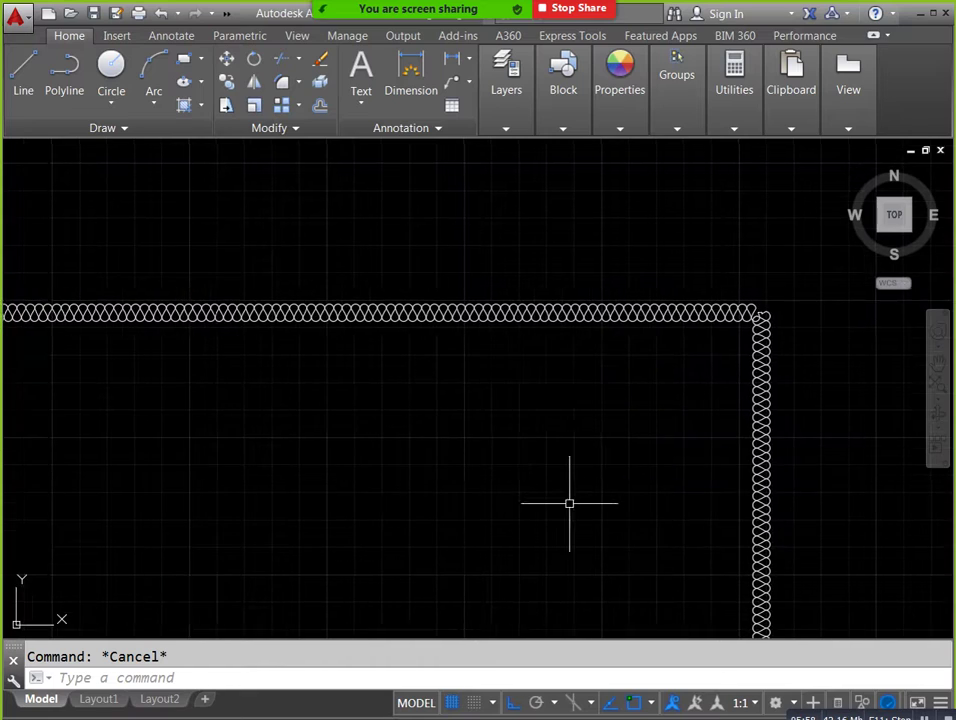
pyautogui.scroll(-2, 309, 438)
pyautogui.moveTo(309, 438); pyautogui.dragTo(495, 461, button='middle')
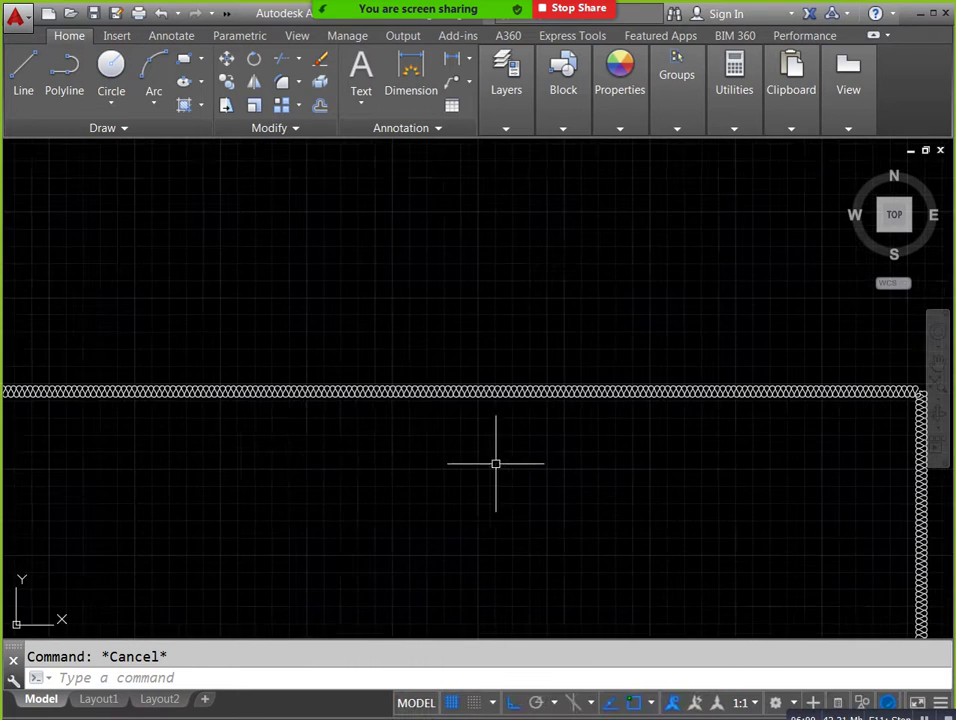
pyautogui.moveTo(386, 437)
pyautogui.mouseDown(button='middle')
pyautogui.moveTo(312, 454)
pyautogui.moveTo(538, 444)
pyautogui.mouseUp(button='middle')
pyautogui.scroll(-3, 331, 448)
pyautogui.moveTo(331, 448); pyautogui.dragTo(467, 452, button='middle')
pyautogui.scroll(3, 267, 430)
pyautogui.scroll(3, 267, 430)
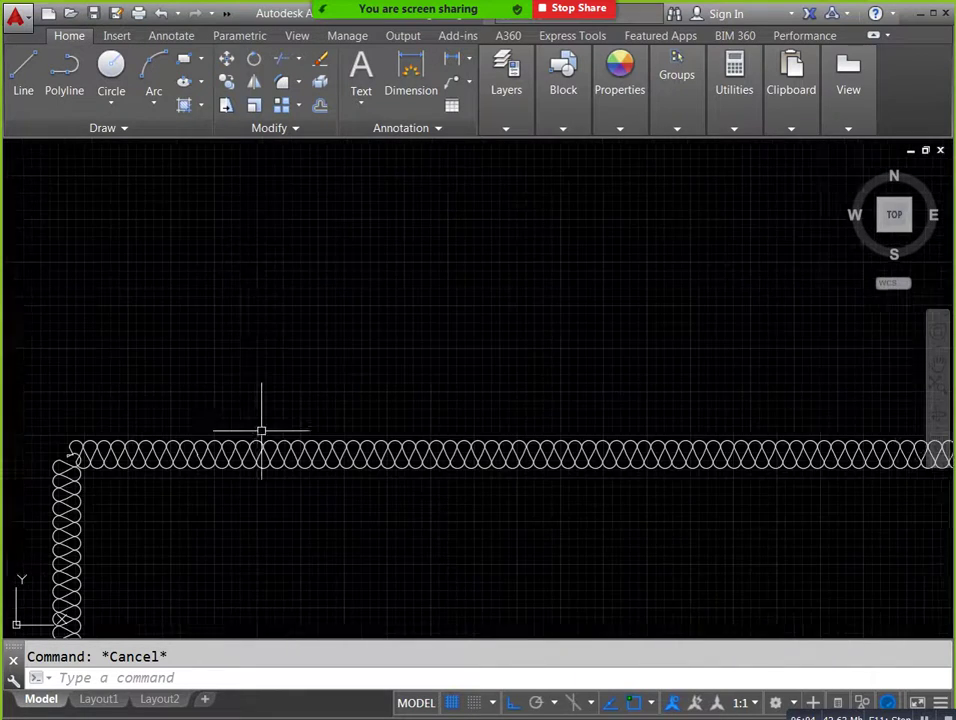
pyautogui.moveTo(262, 429); pyautogui.dragTo(331, 401, button='middle')
pyautogui.click(24, 68)
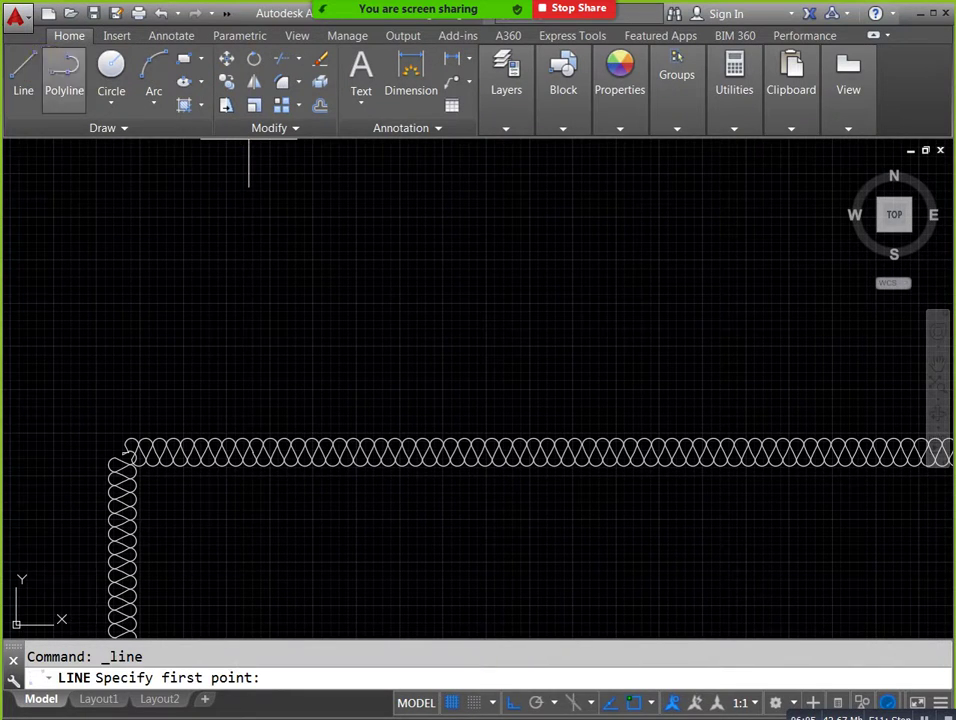
# Draw a rectangle enclosing the top strip of batting.
pyautogui.click(183, 60)
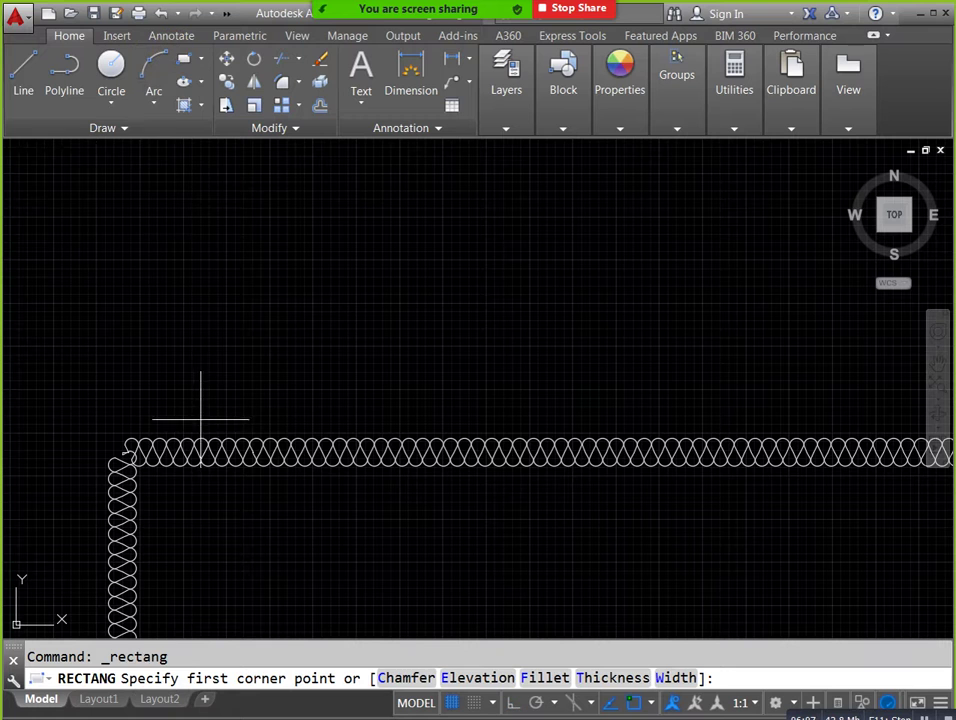
pyautogui.click(194, 413)
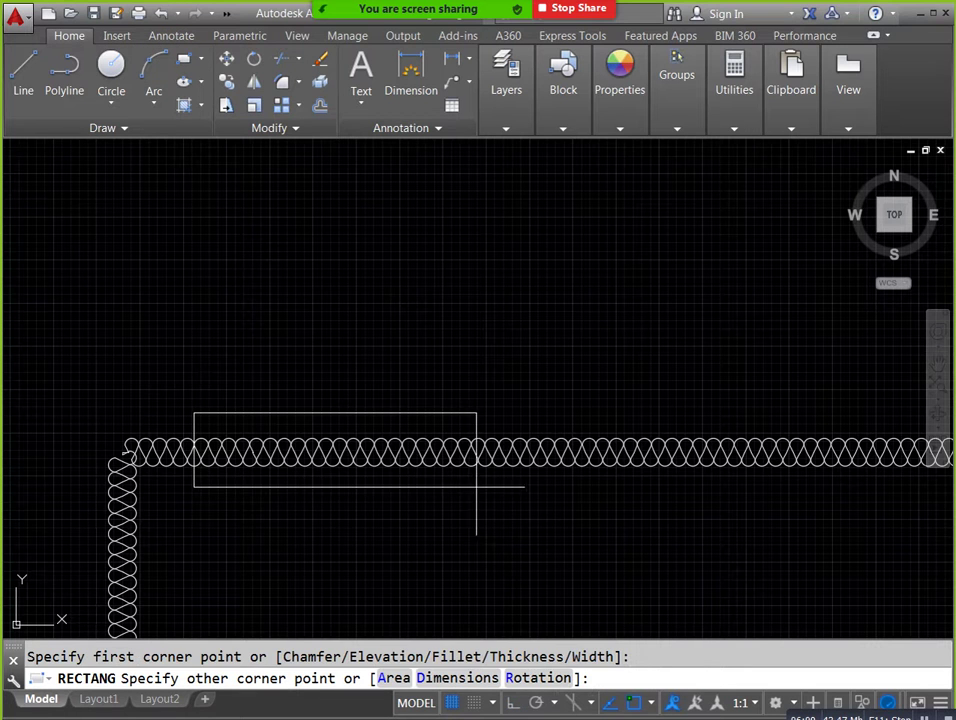
pyautogui.click(487, 486)
pyautogui.scroll(4, 197, 431)
pyautogui.moveTo(197, 431); pyautogui.dragTo(420, 494, button='middle')
# Grip-stretch the rectangle's top edge down and bottom edge up to hug the batting.
pyautogui.click(418, 381)
pyautogui.moveTo(527, 426); pyautogui.dragTo(502, 424, button='middle')
pyautogui.click(562, 380)
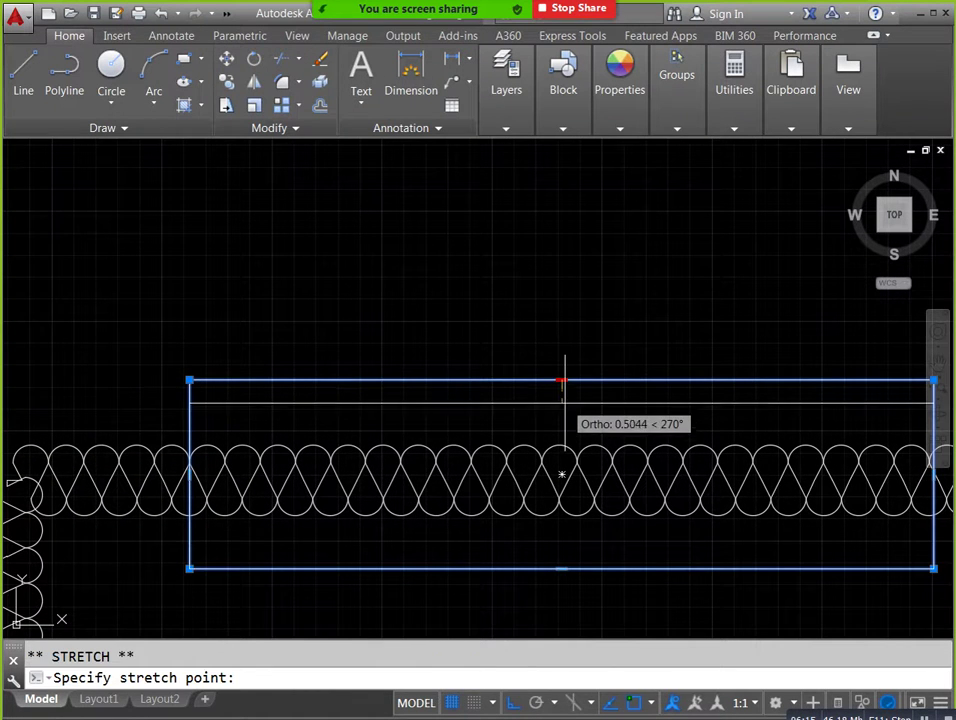
pyautogui.click(563, 408)
pyautogui.press('Escape')
pyautogui.click(563, 568)
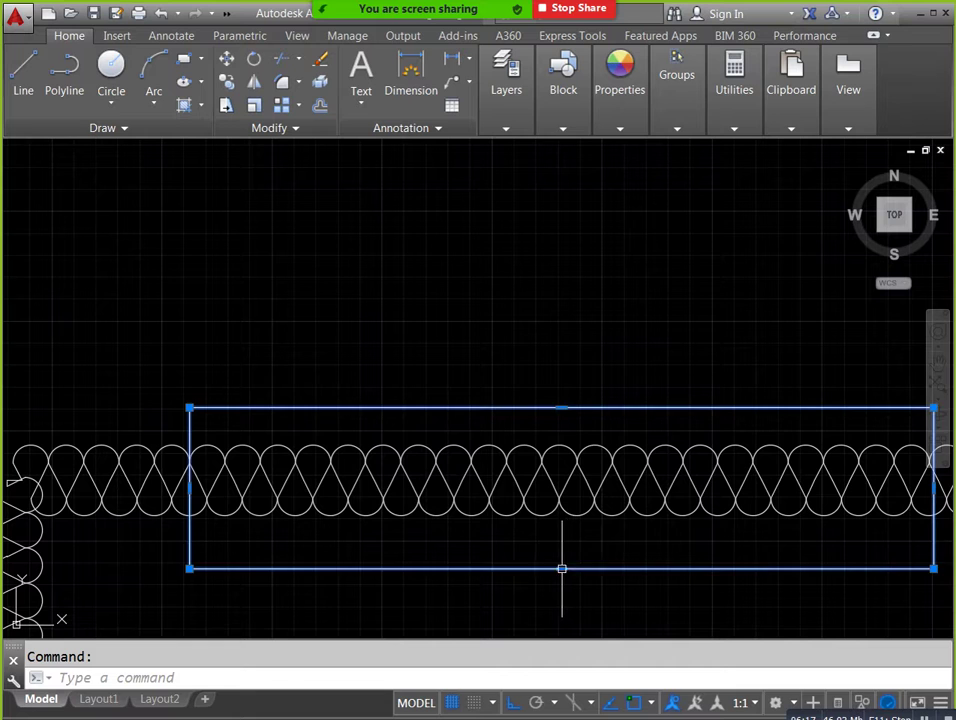
pyautogui.click(562, 568)
pyautogui.click(564, 551)
pyautogui.press('Escape')
pyautogui.click(30, 70)
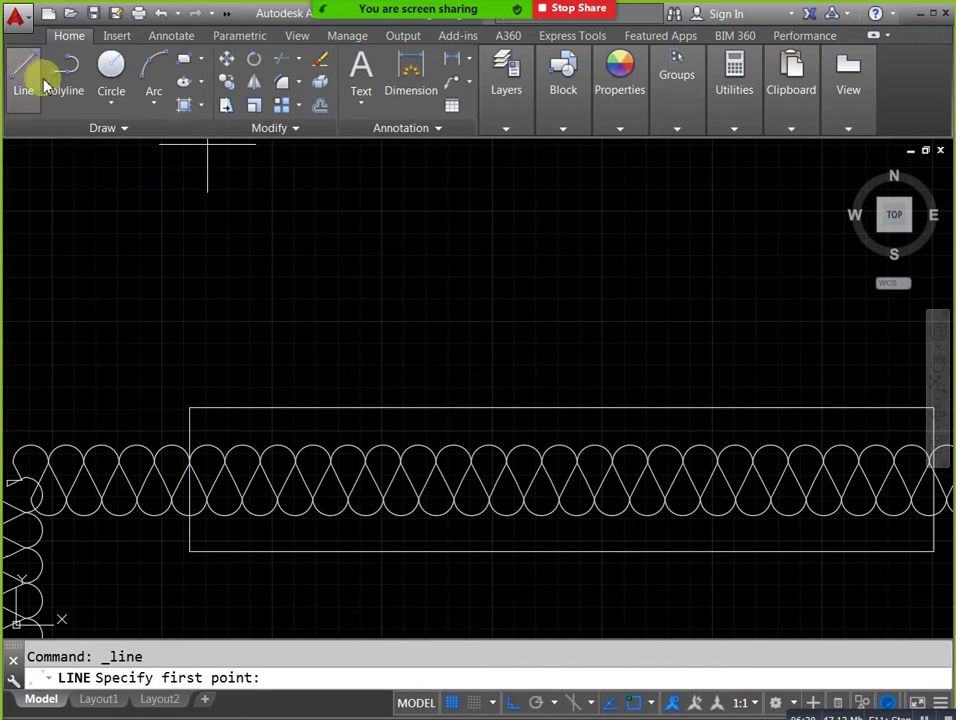
# Draw a horizontal line across the rectangle to split off a narrow top band.
pyautogui.click(190, 447)
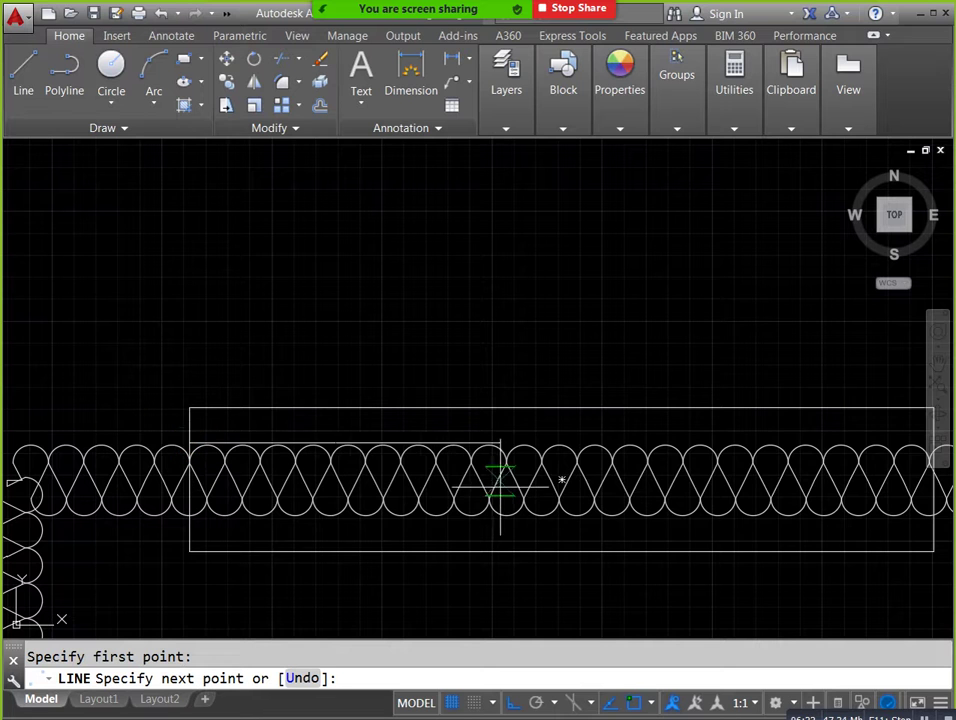
pyautogui.moveTo(499, 491); pyautogui.dragTo(395, 479, button='middle')
pyautogui.click(830, 440)
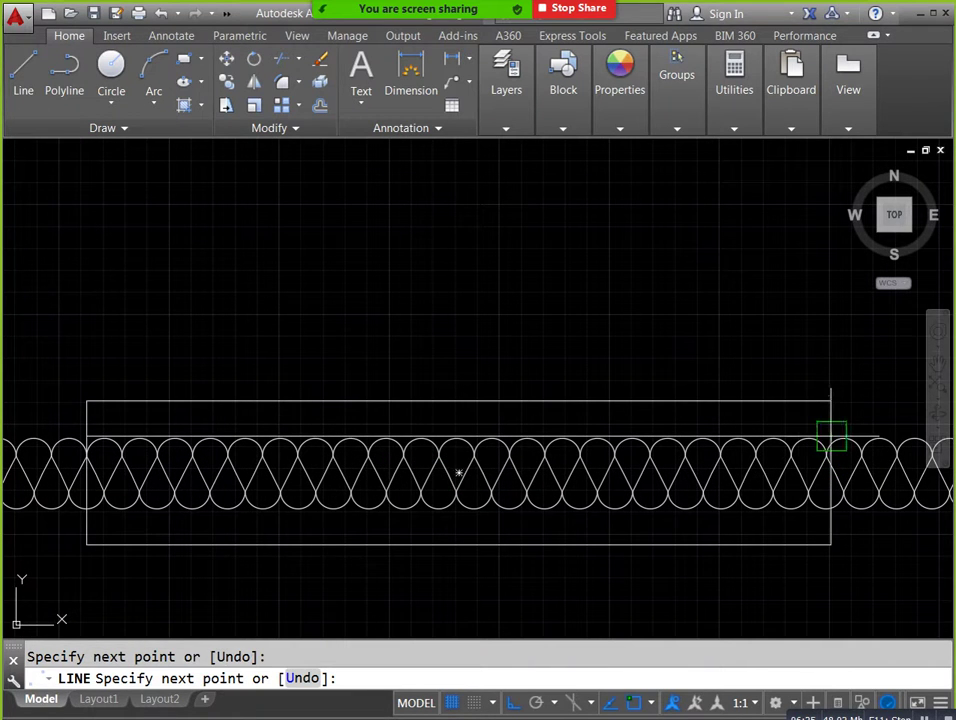
pyautogui.press('Escape')
pyautogui.click(24, 72)
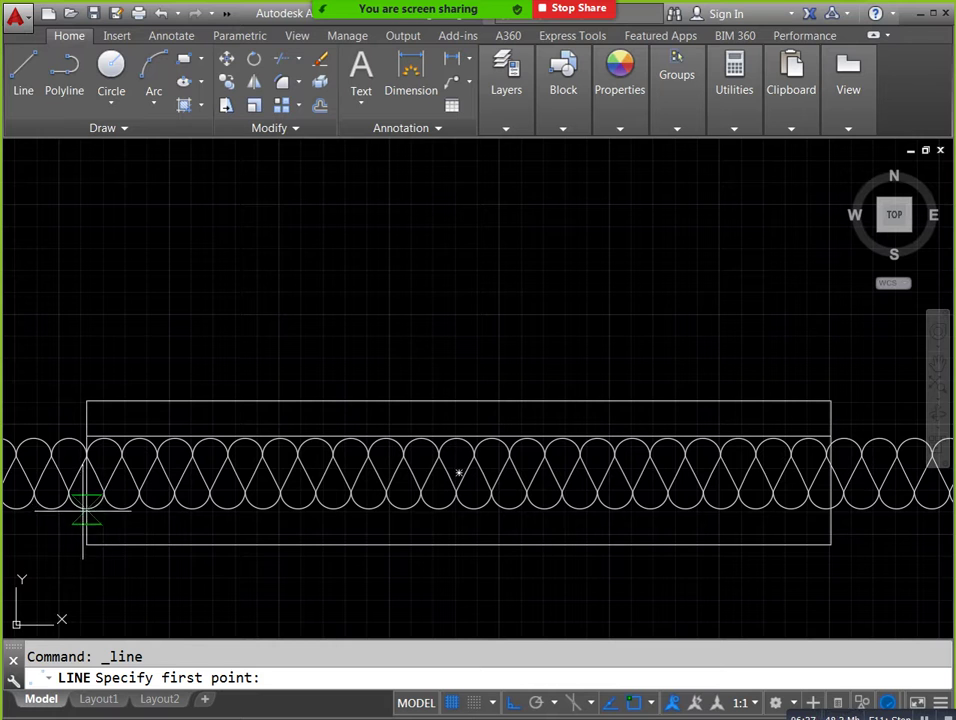
pyautogui.click(86, 508)
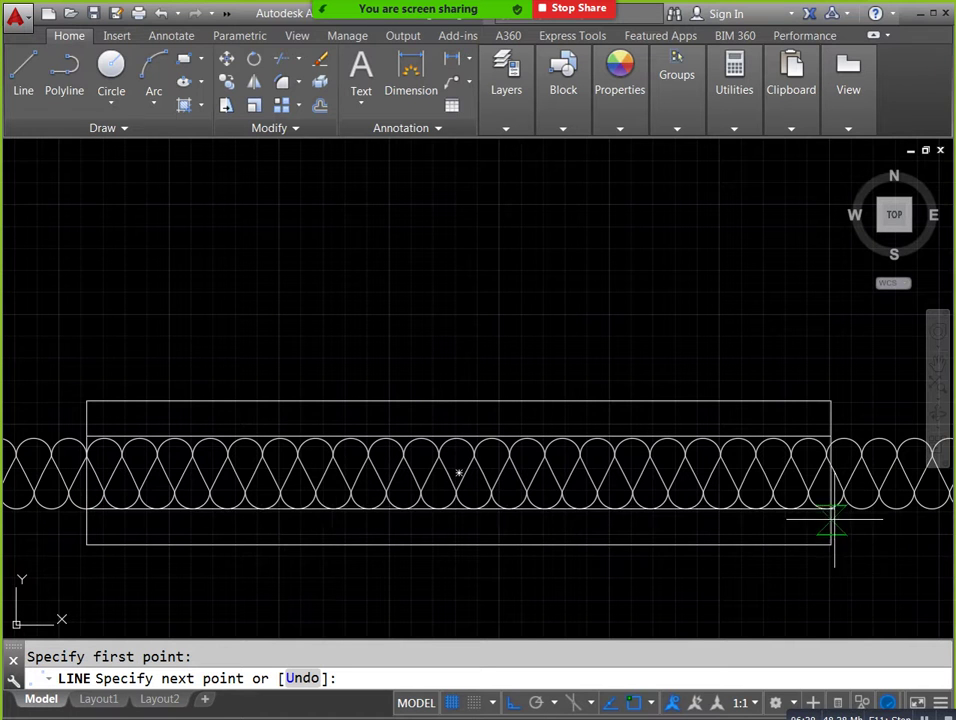
pyautogui.press('Escape')
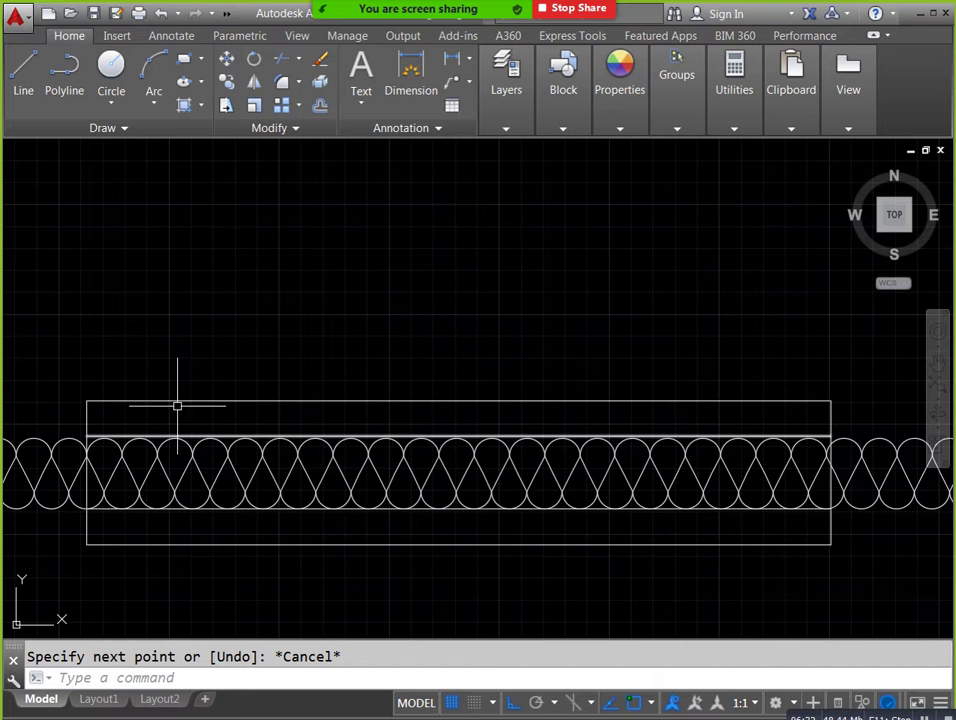
# Draw a short diagonal stroke at the band's top-left corner and select it.
pyautogui.click(22, 80)
pyautogui.click(86, 436)
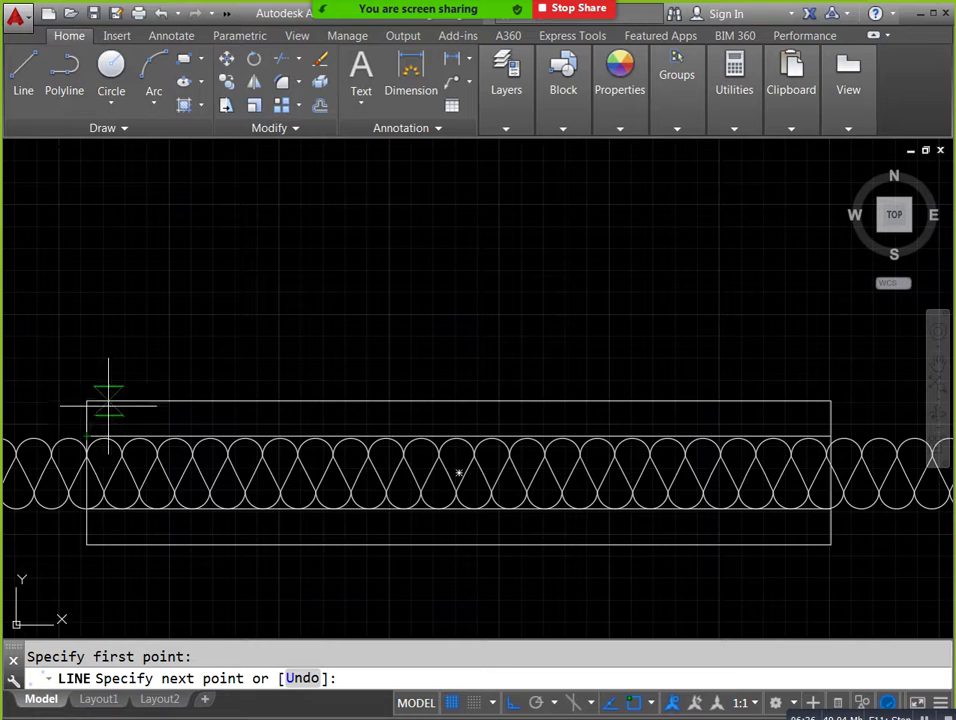
pyautogui.click(104, 411)
pyautogui.press('Escape')
pyautogui.click(103, 413)
pyautogui.write('AR')
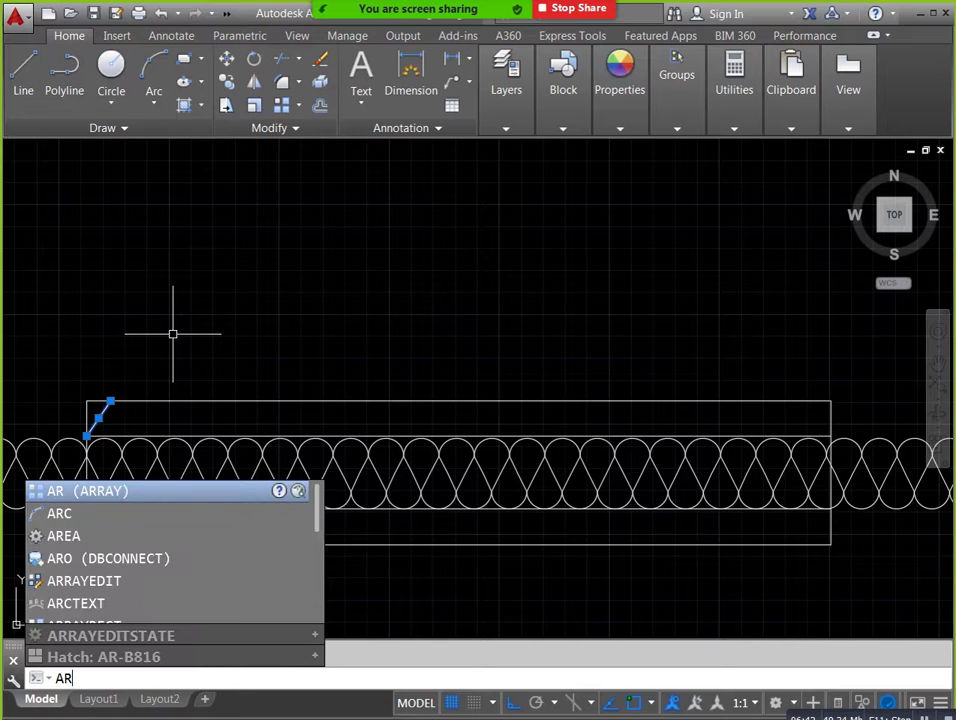
# Rectangular-array the diagonal stroke into one row of 20 copies at 0.8190 spacing.
pyautogui.press('Return')
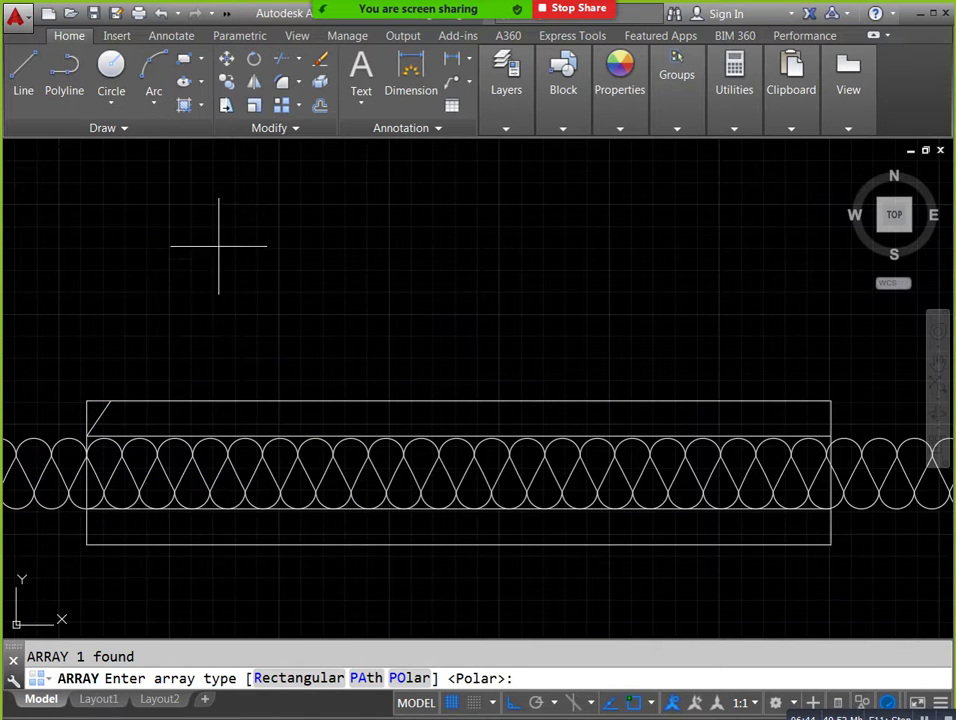
pyautogui.click(278, 679)
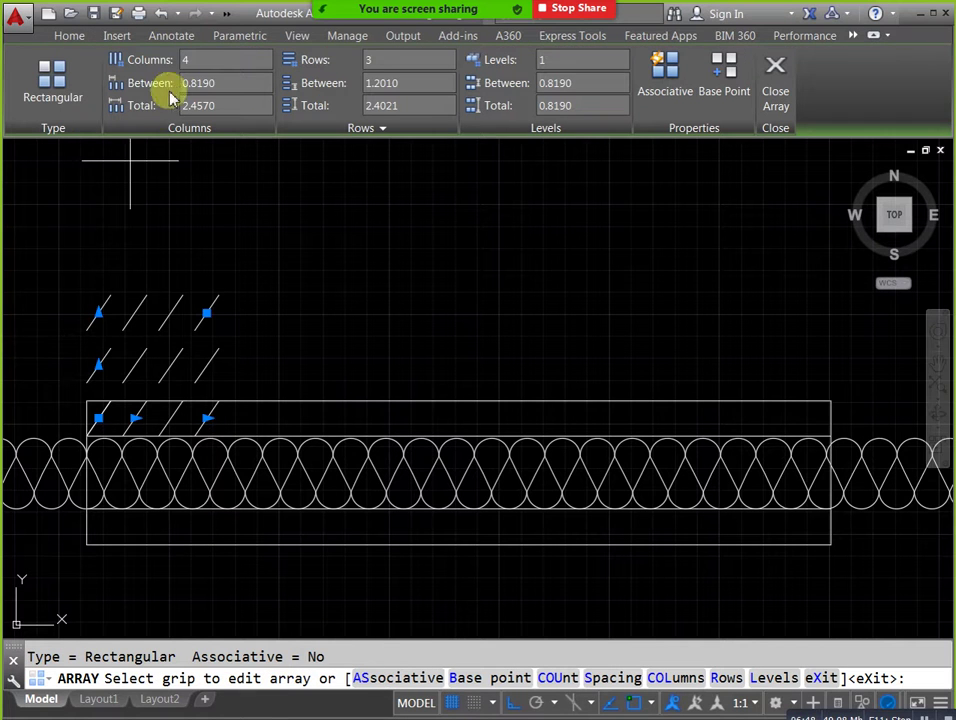
pyautogui.click(211, 61)
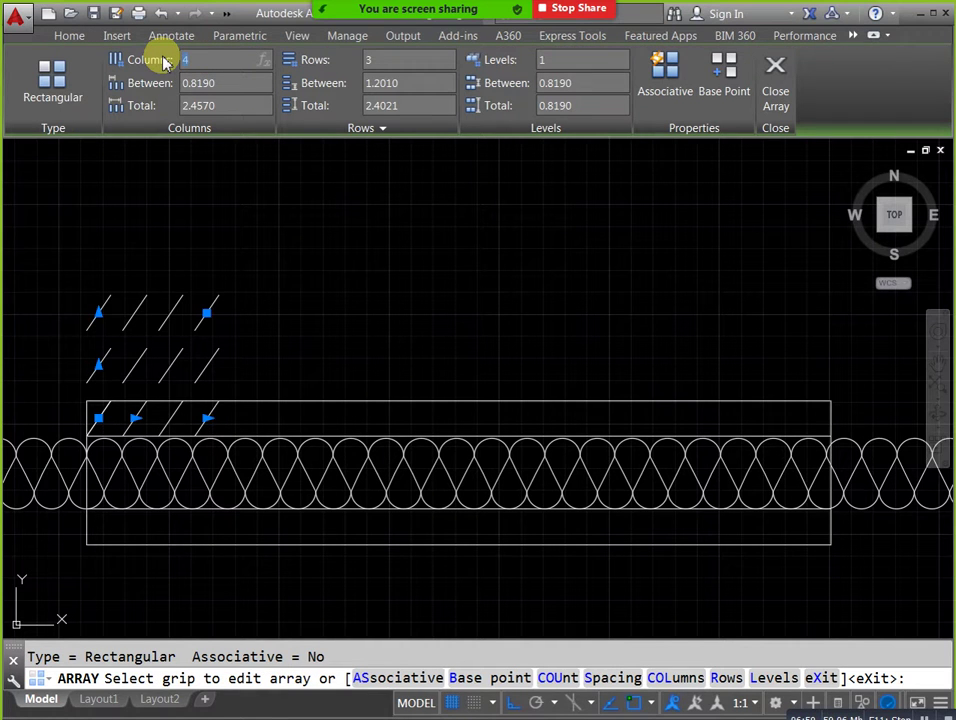
pyautogui.write('1')
pyautogui.press('Return')
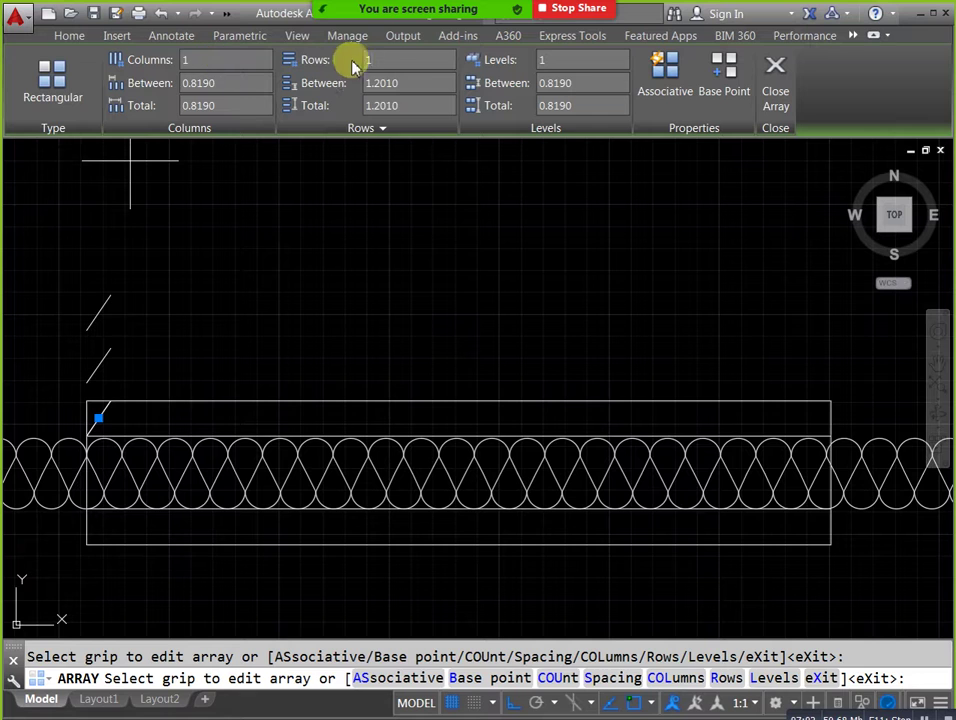
pyautogui.click(215, 62)
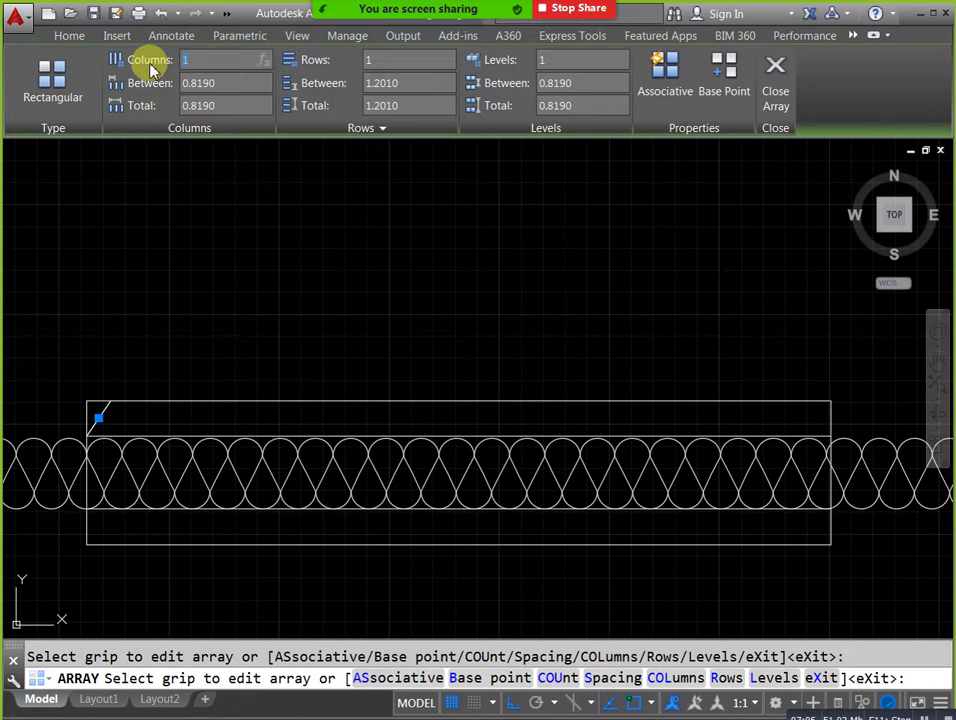
pyautogui.write('50')
pyautogui.press('Return')
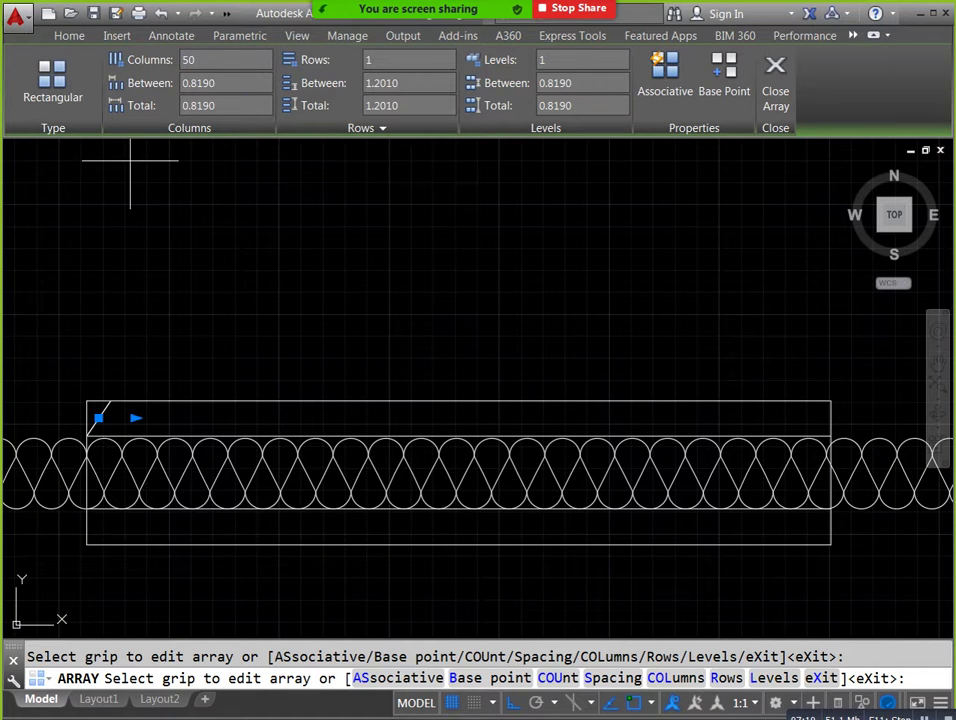
pyautogui.scroll(-2, 360, 212)
pyautogui.write('20')
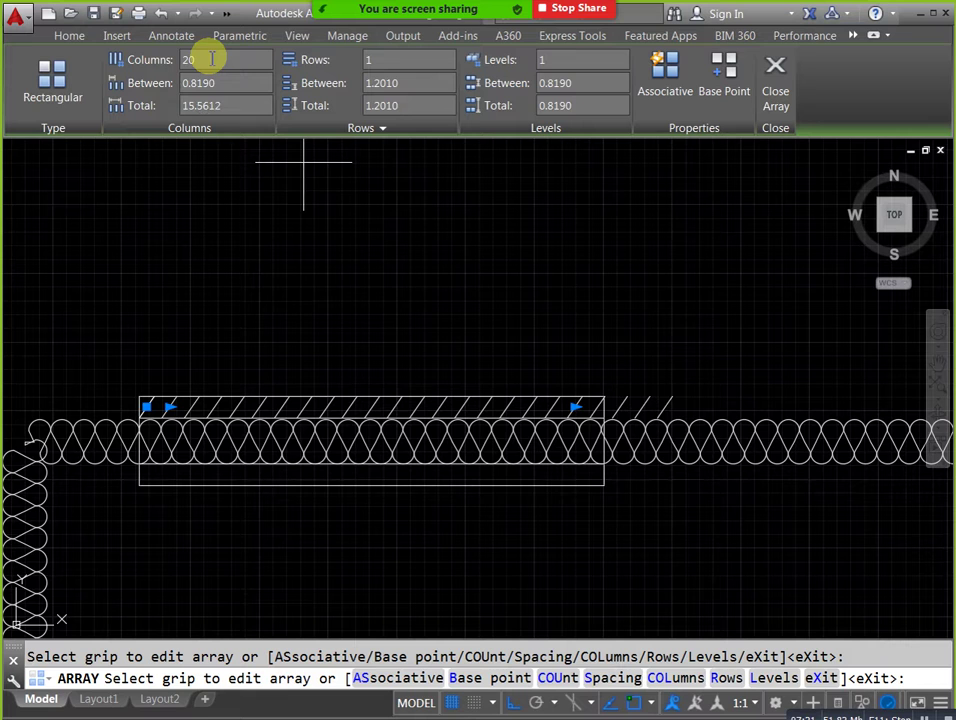
pyautogui.click(773, 98)
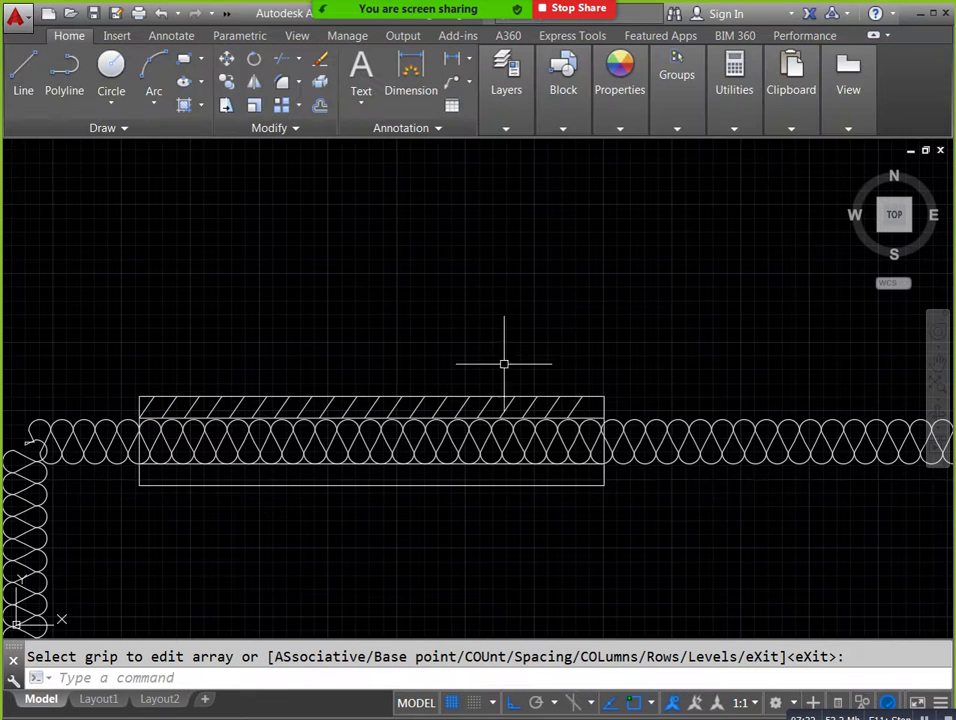
pyautogui.scroll(2, 165, 466)
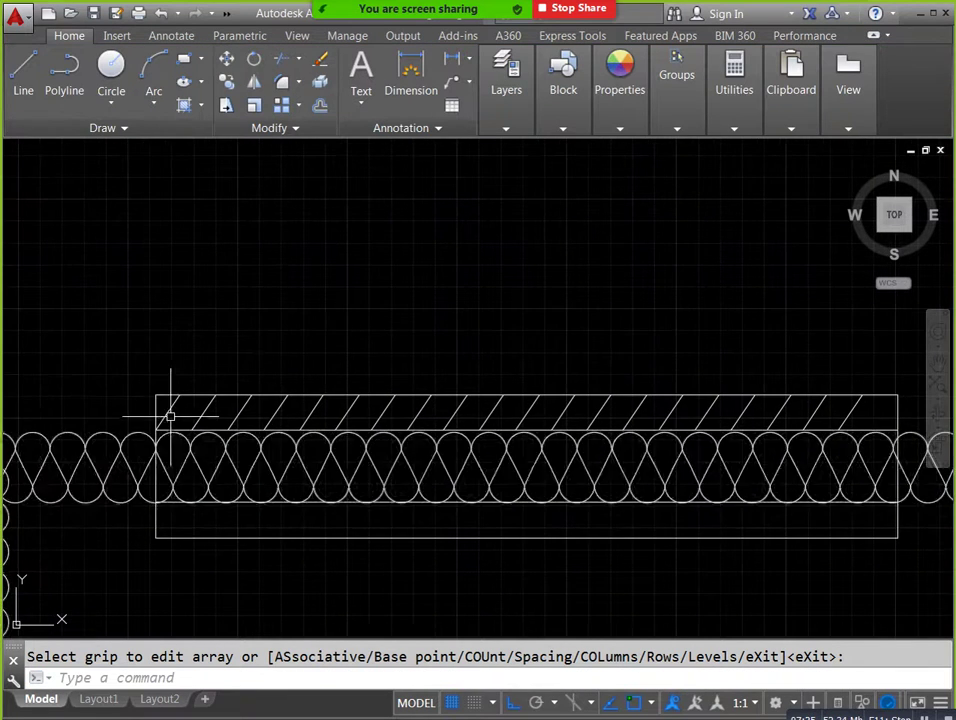
pyautogui.scroll(3, 170, 416)
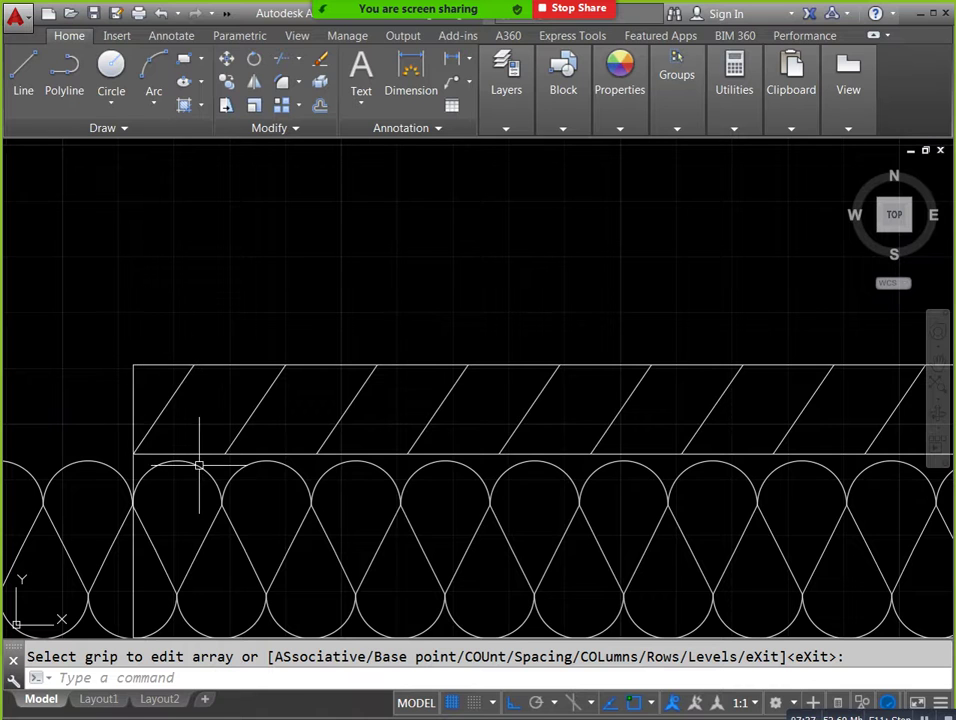
pyautogui.moveTo(199, 465); pyautogui.dragTo(263, 373, button='middle')
pyautogui.scroll(-2, 109, 347)
pyautogui.scroll(-2, 301, 463)
pyautogui.moveTo(301, 463); pyautogui.dragTo(292, 495, button='middle')
pyautogui.scroll(-2, 291, 485)
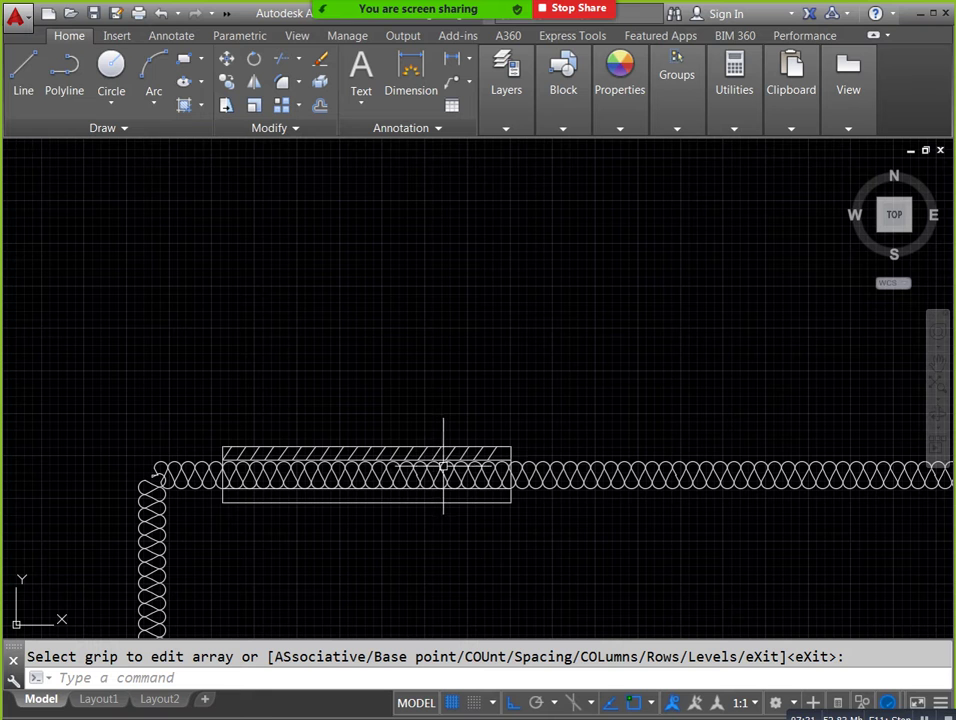
pyautogui.scroll(2, 461, 468)
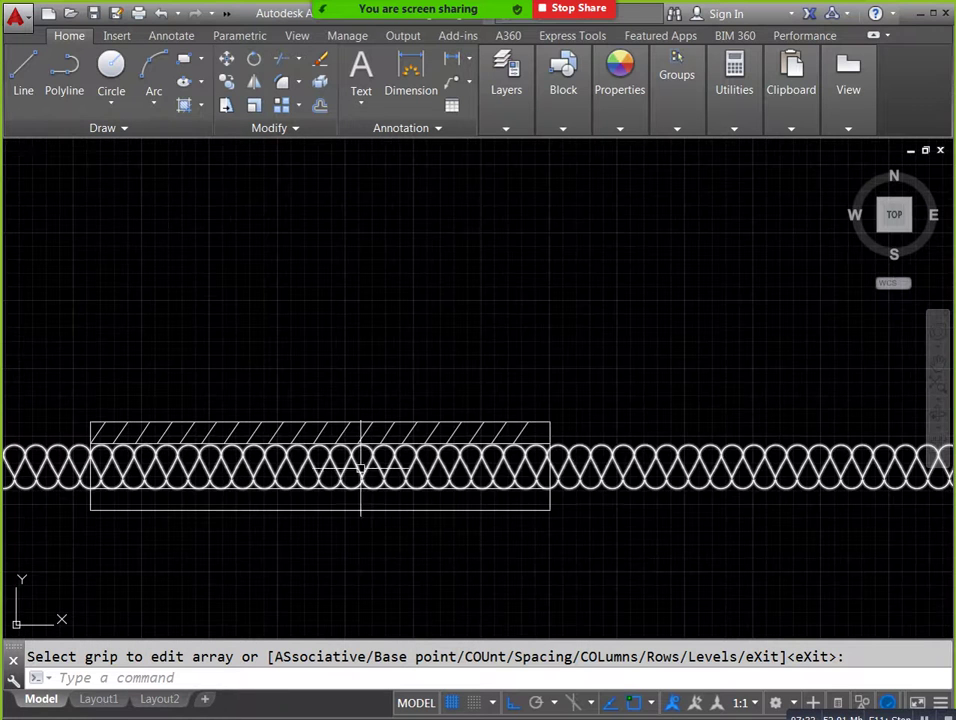
pyautogui.press('Escape')
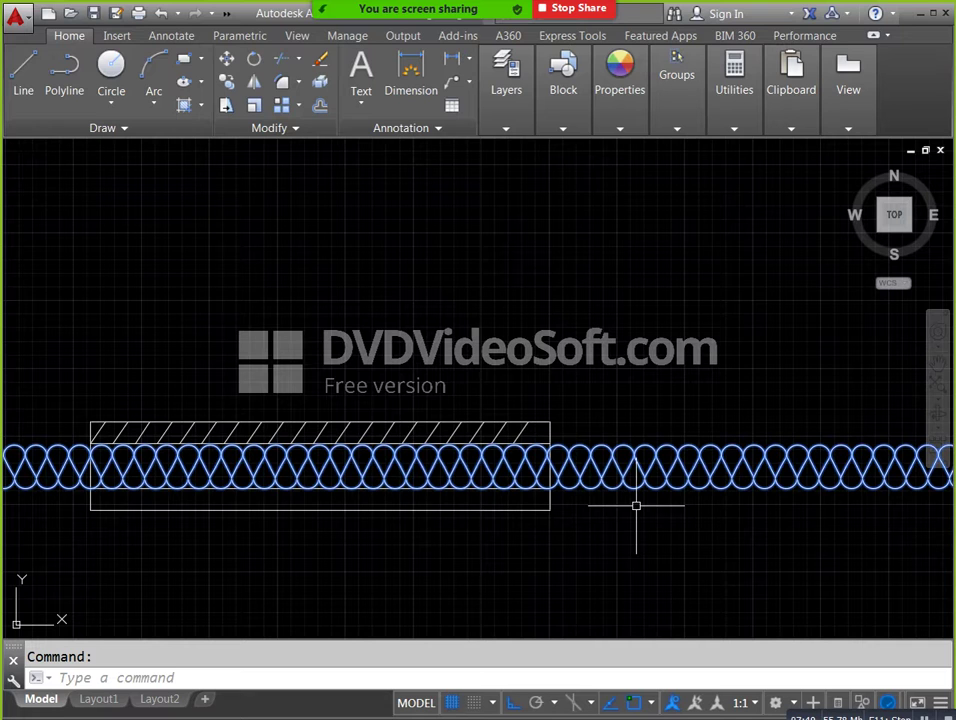
pyautogui.press('Escape')
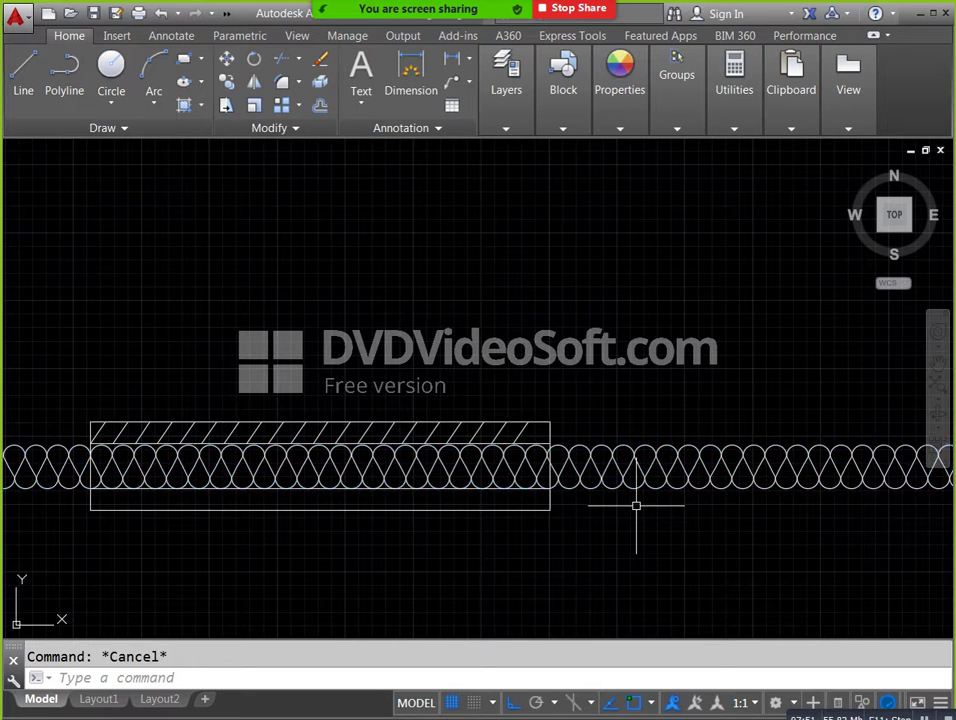
pyautogui.scroll(-3, 636, 504)
pyautogui.moveTo(636, 504); pyautogui.dragTo(544, 459, button='middle')
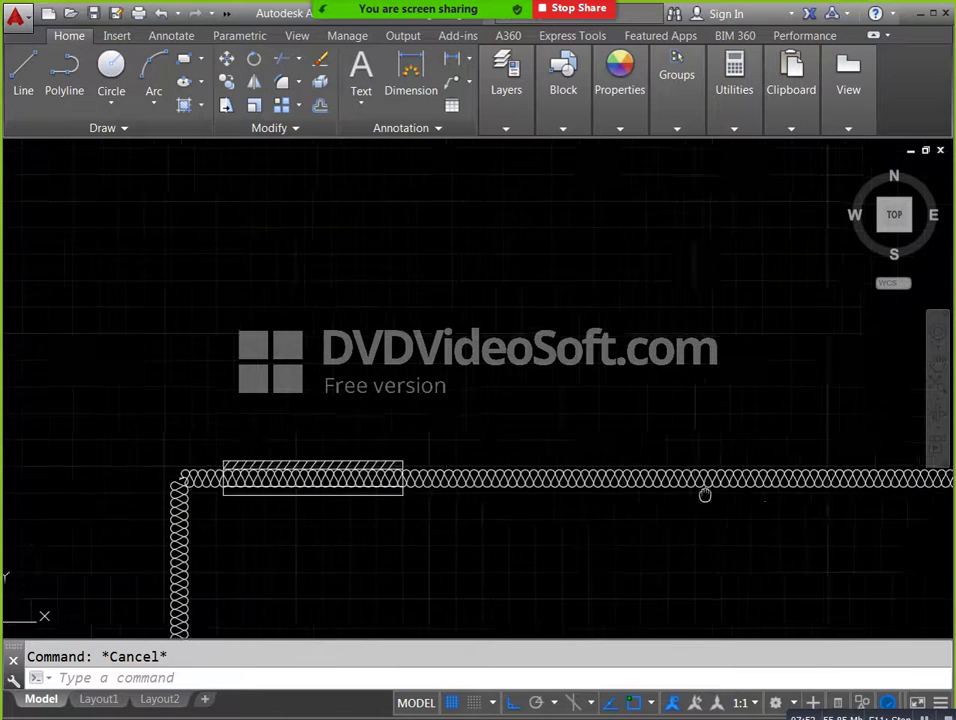
pyautogui.moveTo(704, 493); pyautogui.dragTo(640, 469, button='middle')
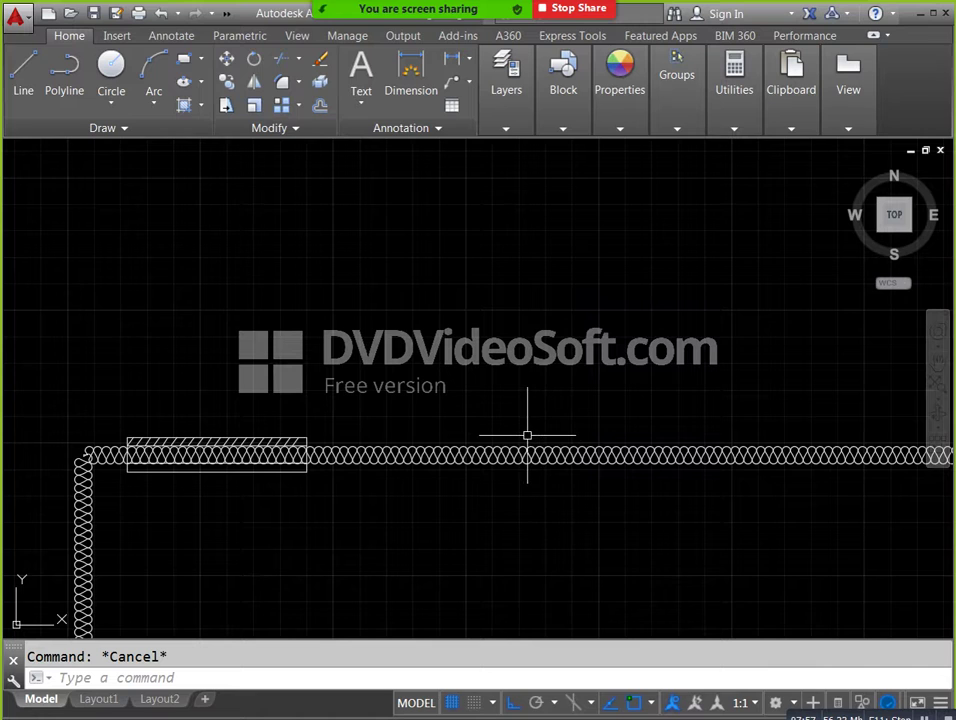
pyautogui.moveTo(527, 436); pyautogui.dragTo(502, 411, button='middle')
pyautogui.scroll(-3, 435, 390)
pyautogui.moveTo(610, 397)
pyautogui.mouseDown(button='middle')
pyautogui.moveTo(387, 408)
pyautogui.moveTo(602, 390)
pyautogui.moveTo(463, 405)
pyautogui.mouseUp(button='middle')
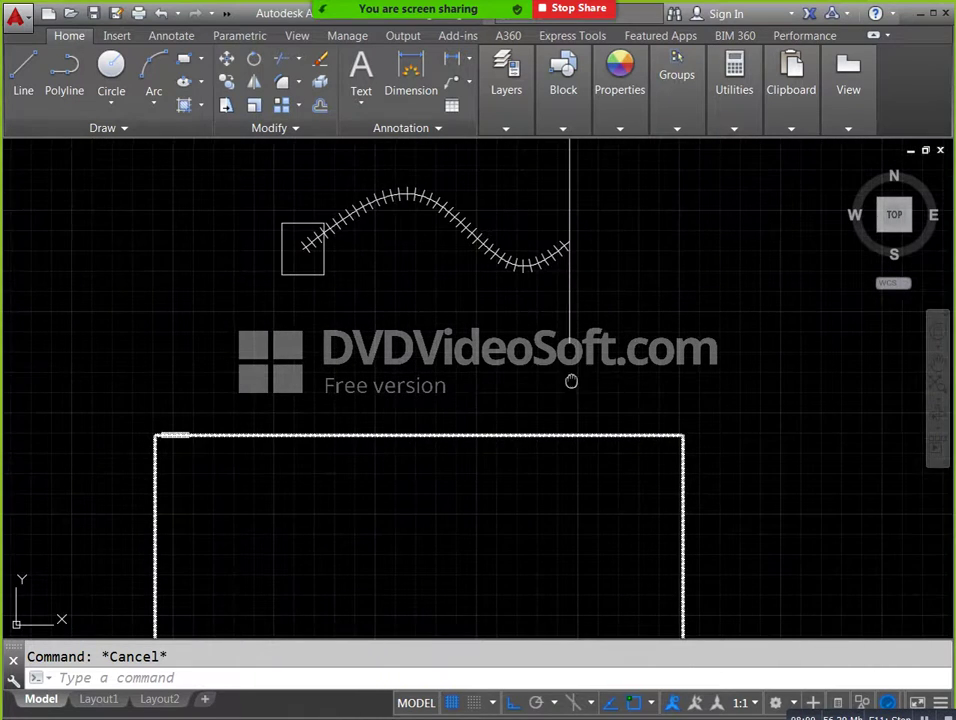
pyautogui.moveTo(571, 381); pyautogui.dragTo(571, 433, button='middle')
pyautogui.moveTo(627, 211); pyautogui.dragTo(561, 303, button='middle')
pyautogui.scroll(-3, 549, 440)
pyautogui.moveTo(575, 354); pyautogui.dragTo(555, 310, button='middle')
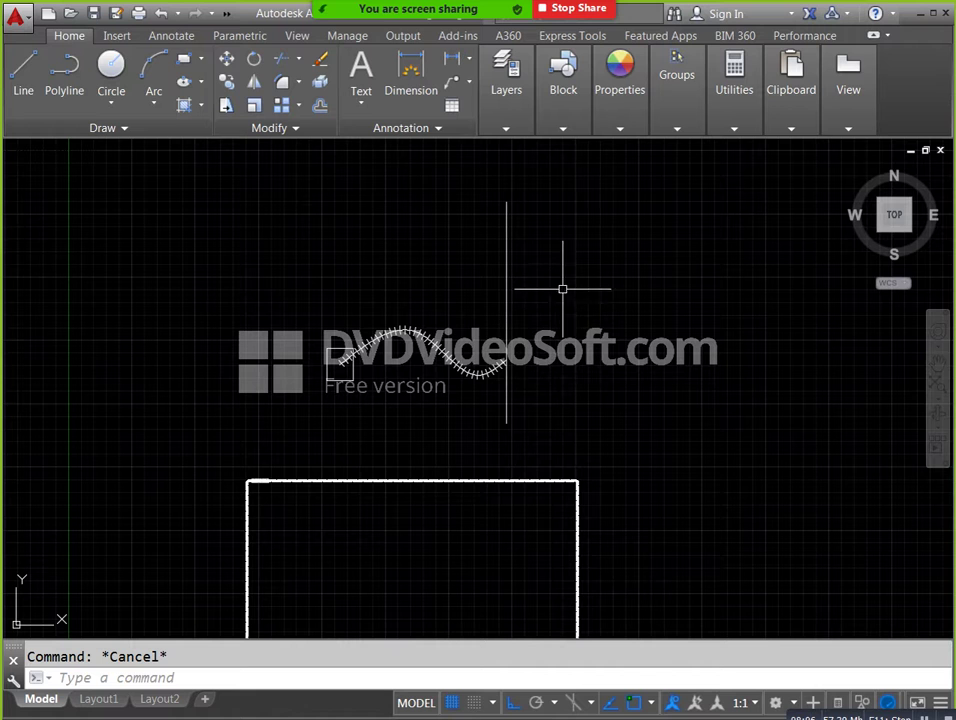
pyautogui.click(505, 117)
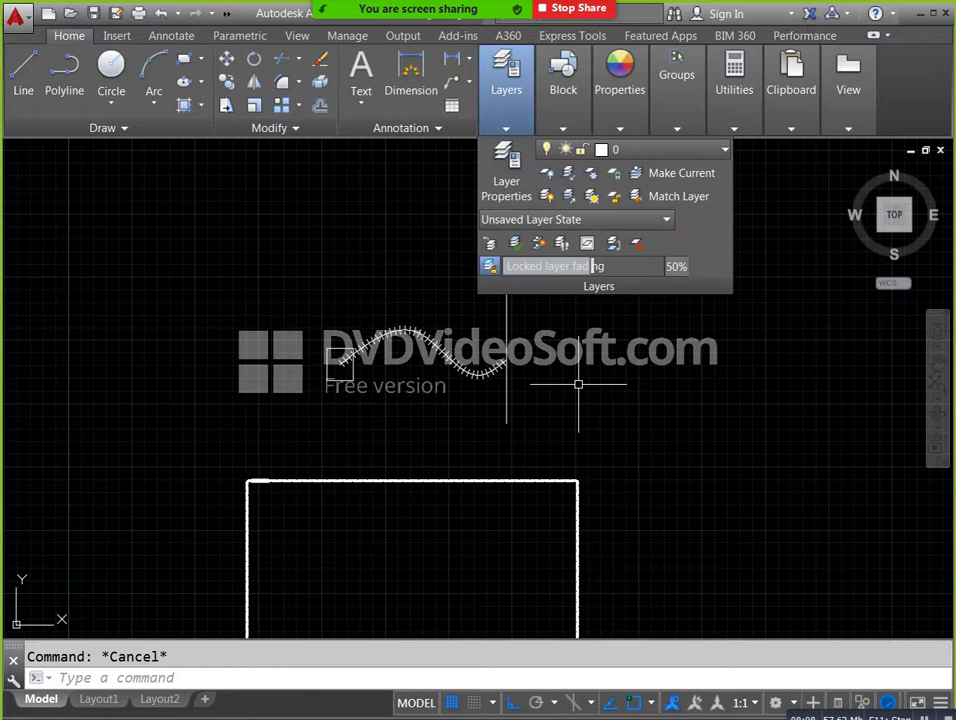
pyautogui.moveTo(564, 305); pyautogui.dragTo(600, 292, button='middle')
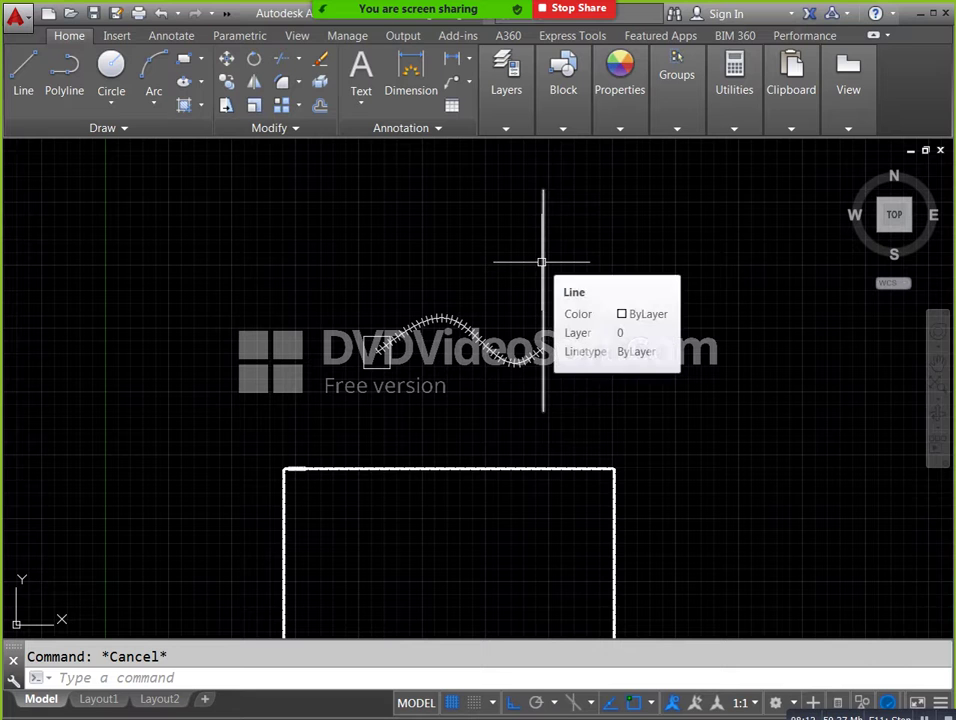
# Switch the large rectangle's linetype from batting to ACAD_ISO11W100 via the Properties panel.
pyautogui.click(570, 467)
pyautogui.click(620, 128)
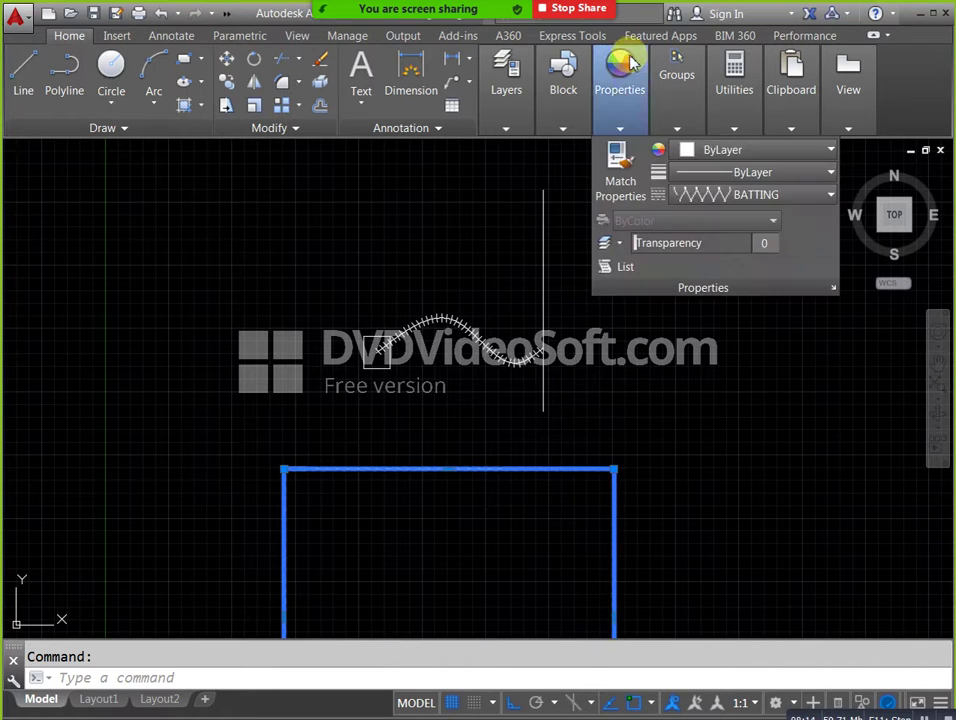
pyautogui.click(781, 197)
pyautogui.scroll(1, 727, 343)
pyautogui.scroll(2, 727, 343)
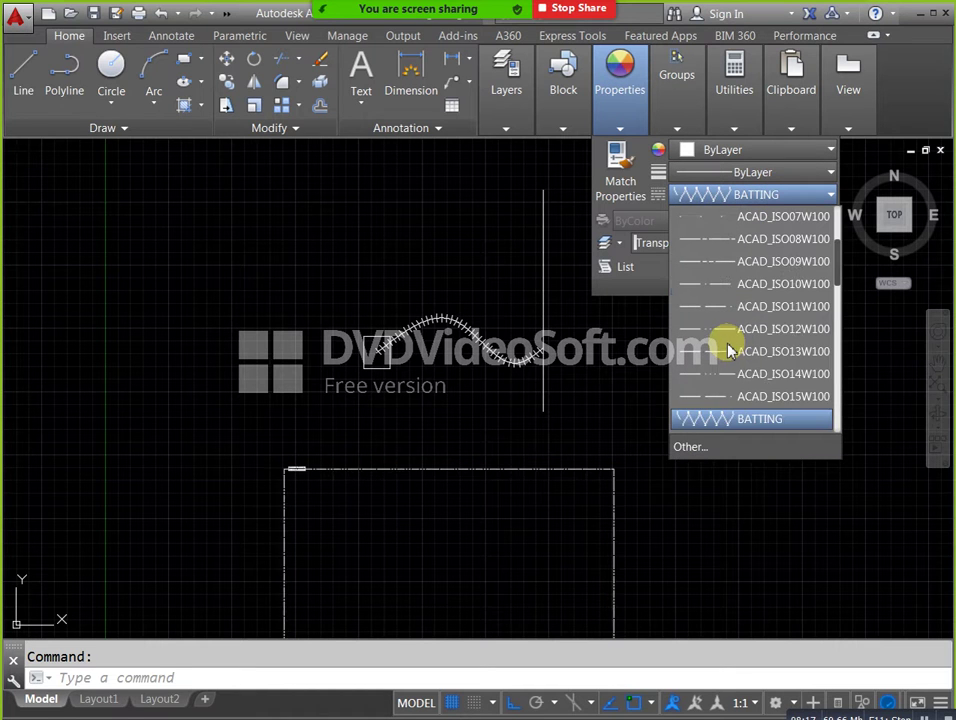
pyautogui.scroll(1, 730, 335)
pyautogui.scroll(2, 733, 282)
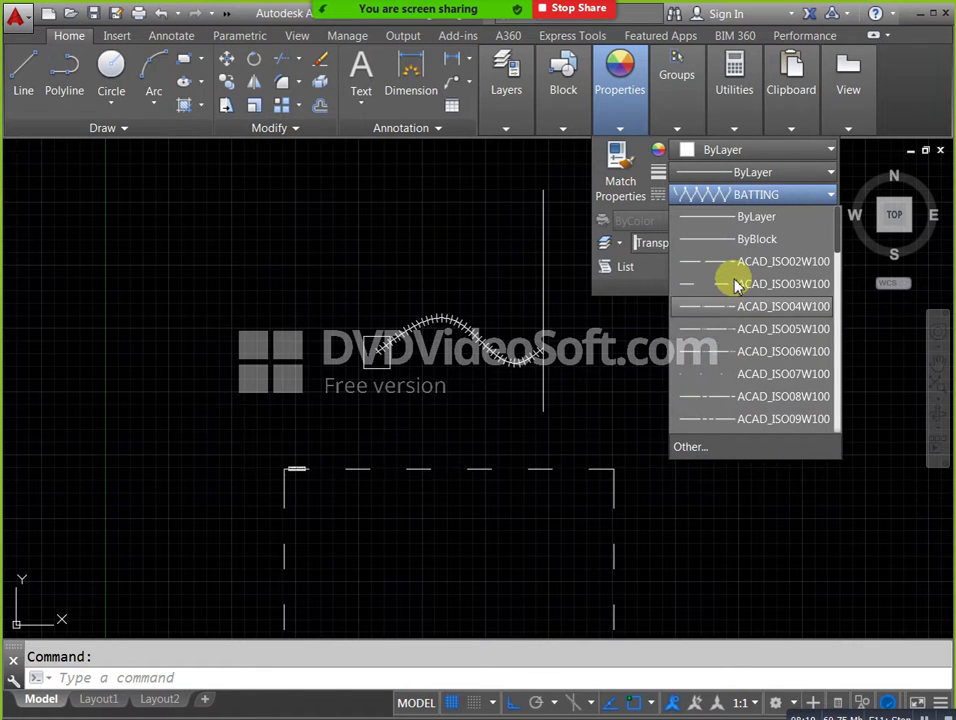
pyautogui.scroll(-2, 736, 290)
pyautogui.scroll(-2, 736, 289)
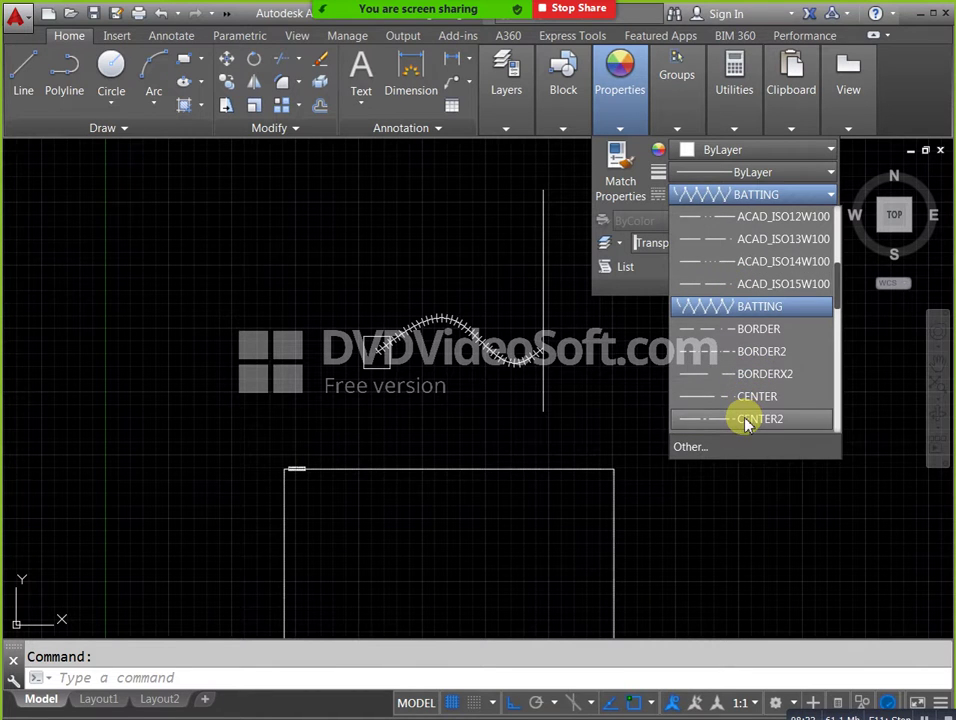
pyautogui.scroll(-2, 744, 420)
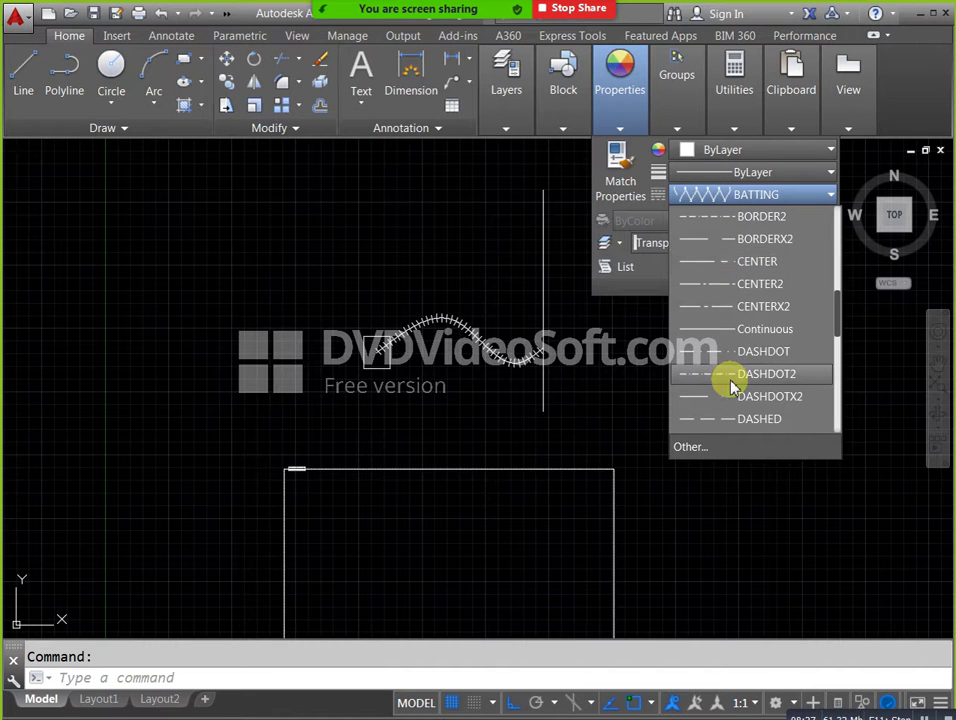
pyautogui.scroll(2, 731, 380)
pyautogui.scroll(3, 726, 340)
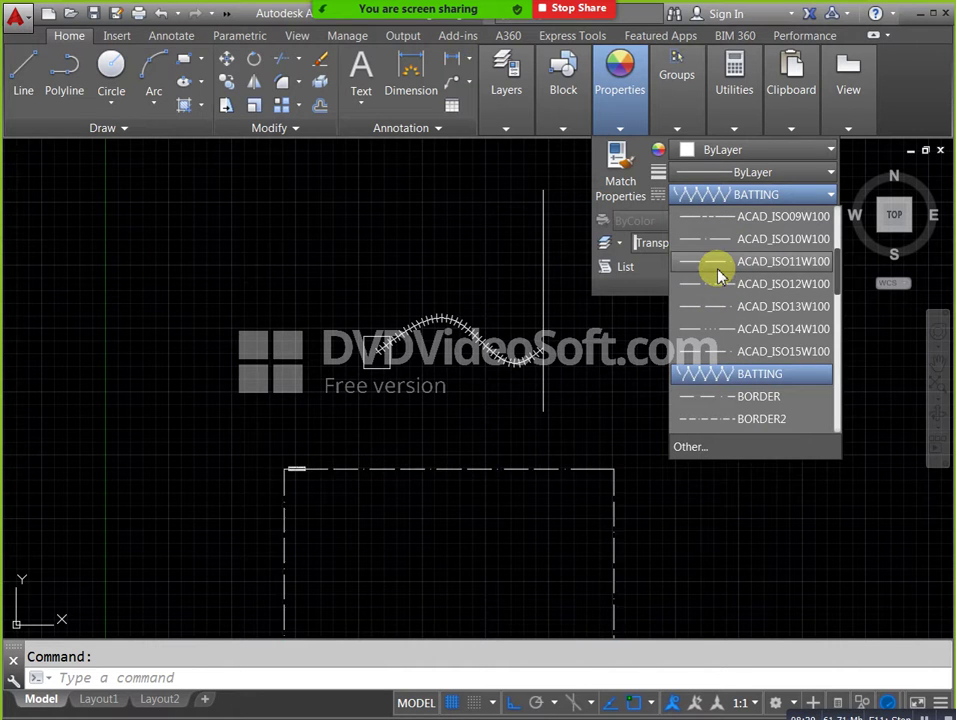
pyautogui.click(718, 275)
pyautogui.press('Escape')
pyautogui.moveTo(712, 460); pyautogui.dragTo(747, 405, button='middle')
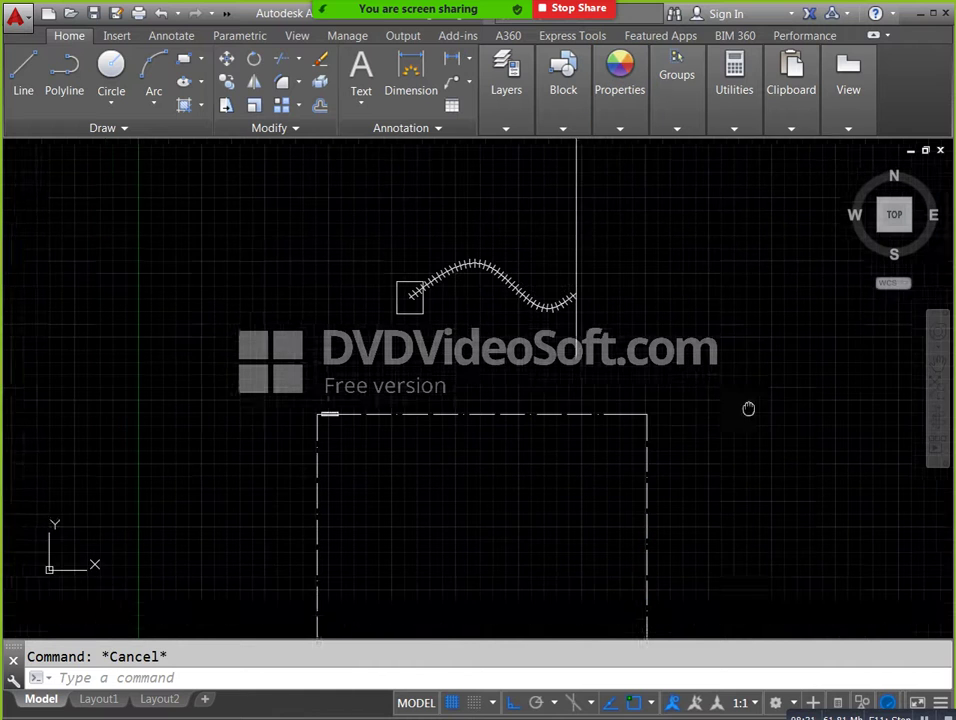
# Set the dash-dot rectangle's lineweight to 0.70 mm.
pyautogui.click(650, 405)
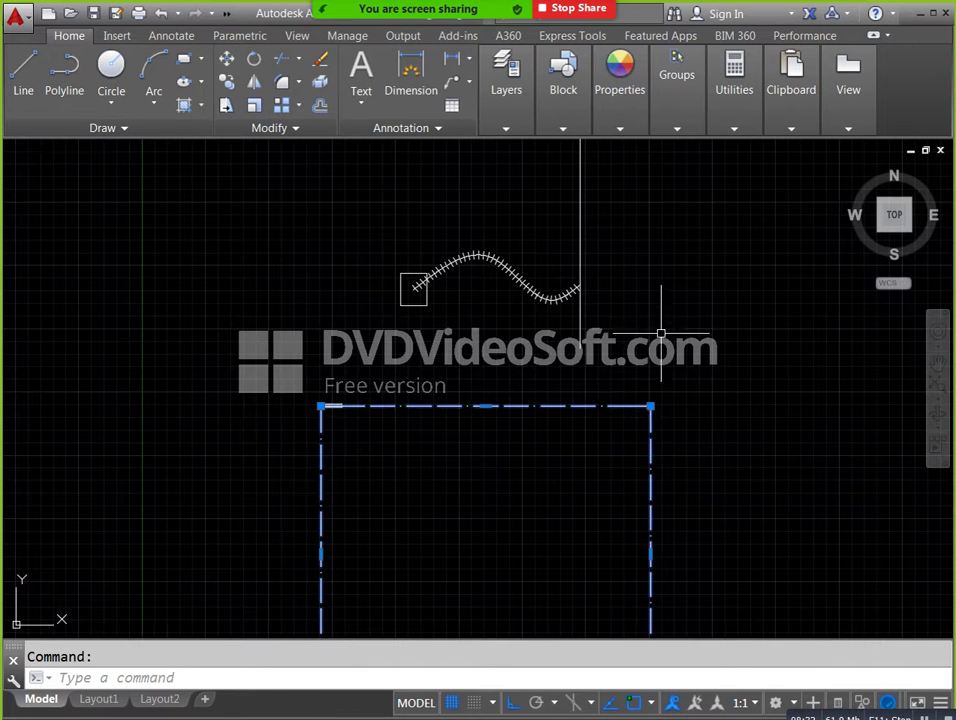
pyautogui.click(619, 111)
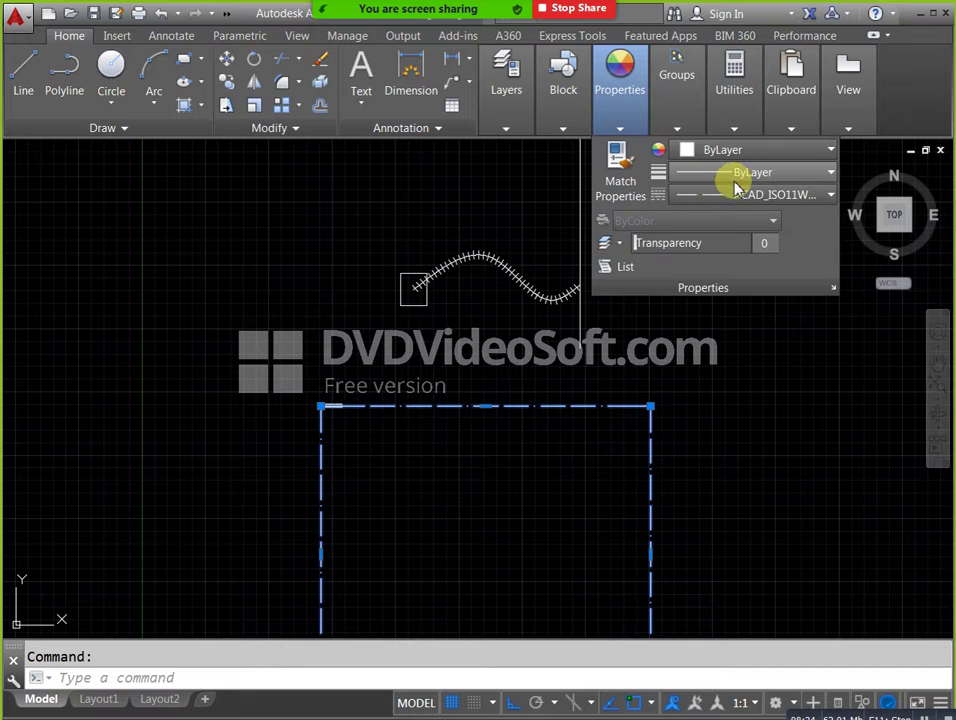
pyautogui.click(806, 176)
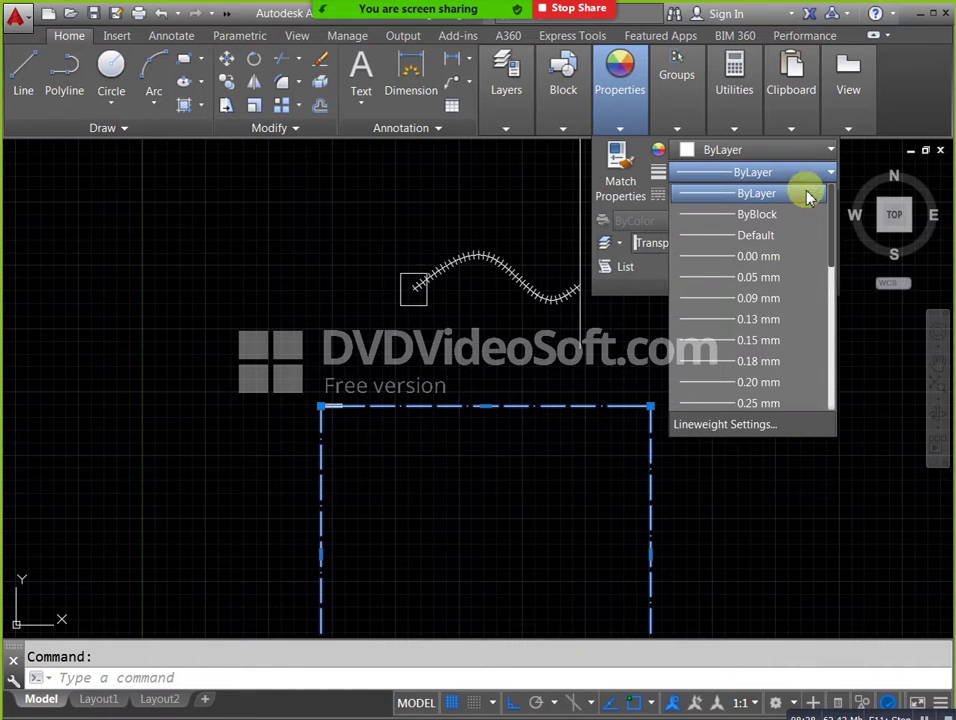
pyautogui.moveTo(836, 224); pyautogui.dragTo(833, 330)
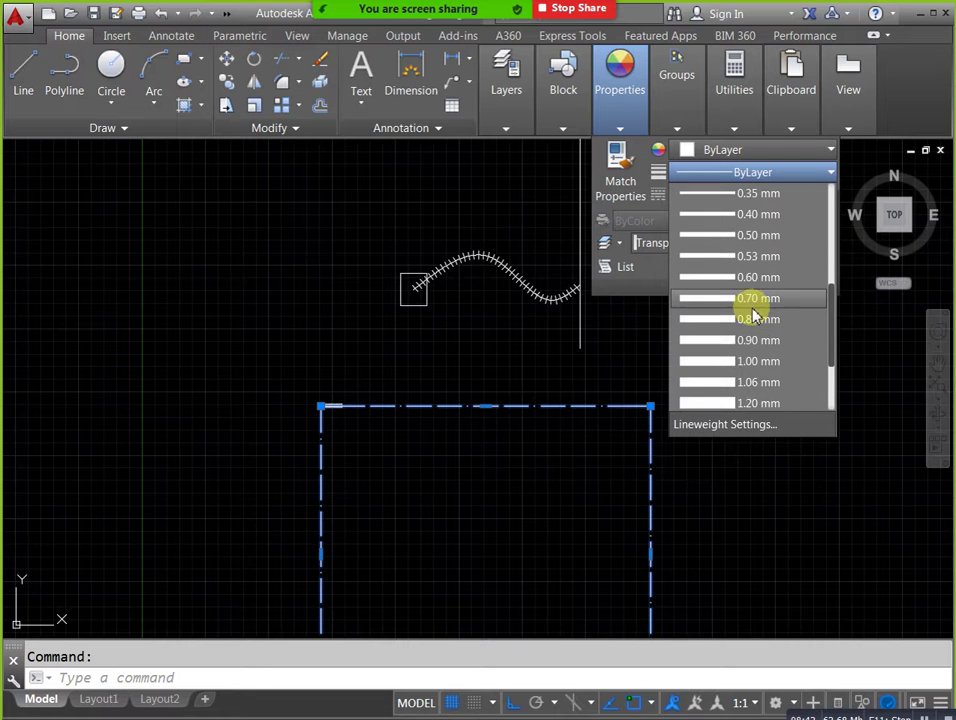
pyautogui.click(755, 300)
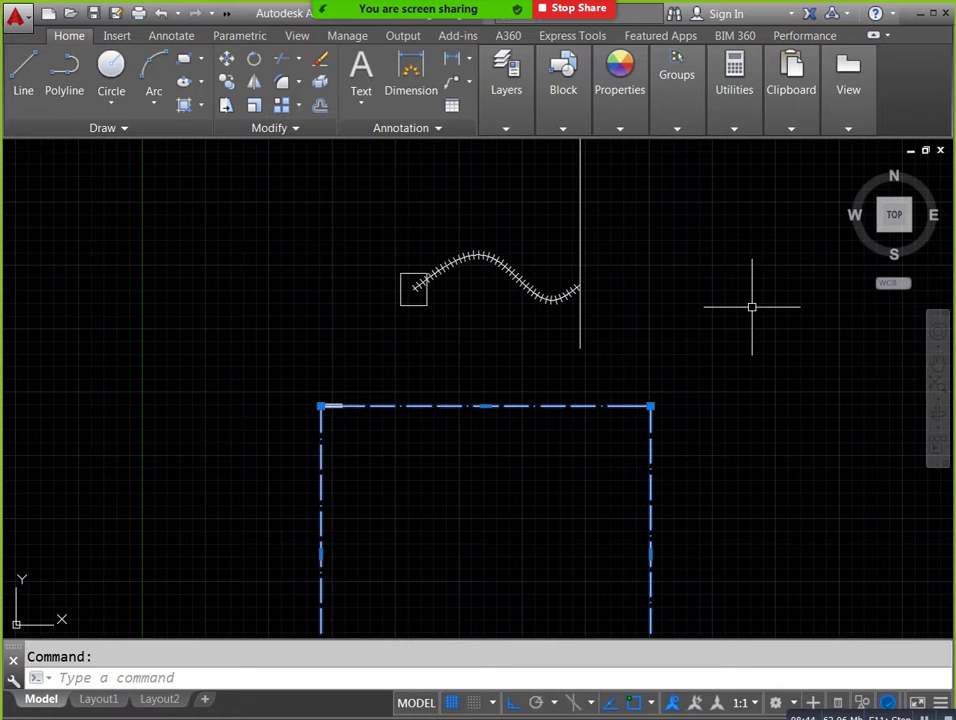
pyautogui.press('Escape')
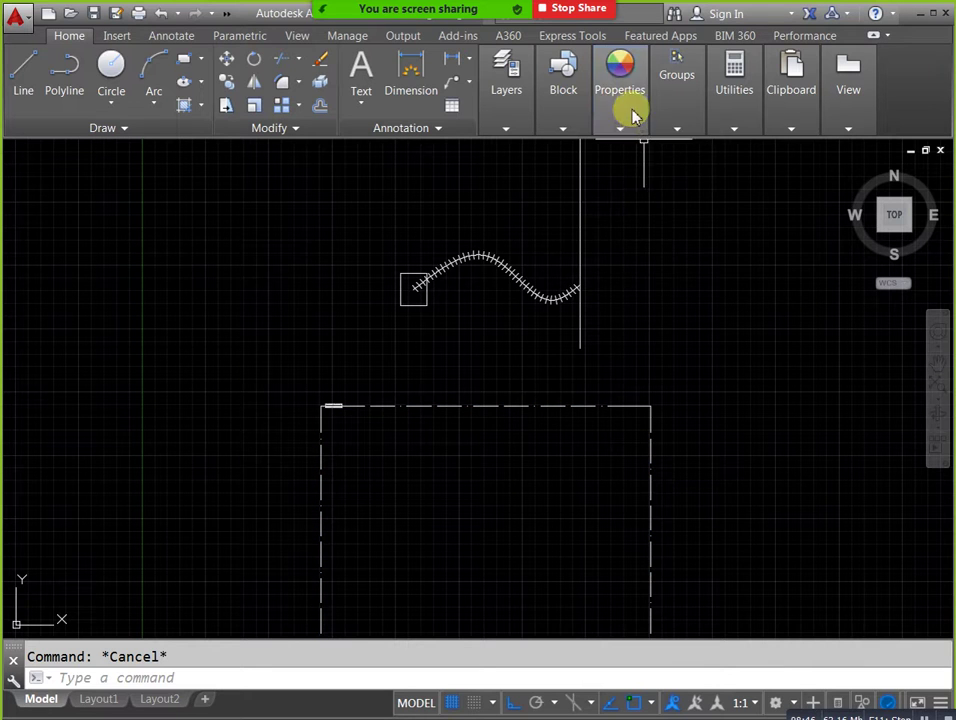
# Reselect the rectangle to verify its lineweight, then enter the LW command.
pyautogui.click(630, 112)
pyautogui.click(829, 172)
pyautogui.click(662, 405)
pyautogui.click(651, 405)
pyautogui.click(621, 125)
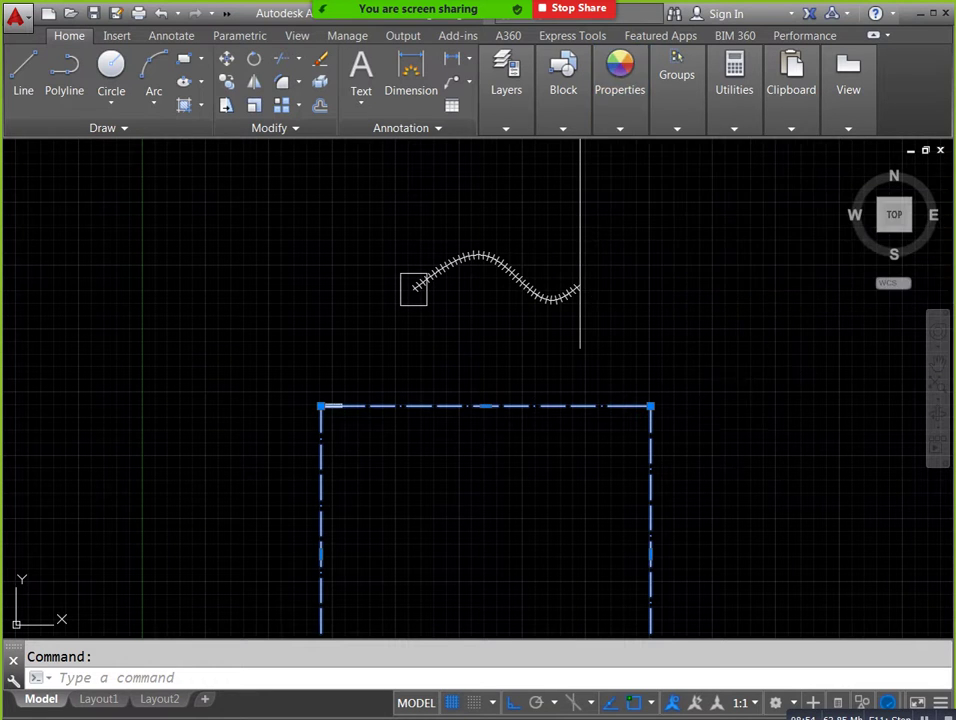
pyautogui.press('Escape')
pyautogui.moveTo(717, 435); pyautogui.dragTo(696, 299, button='middle')
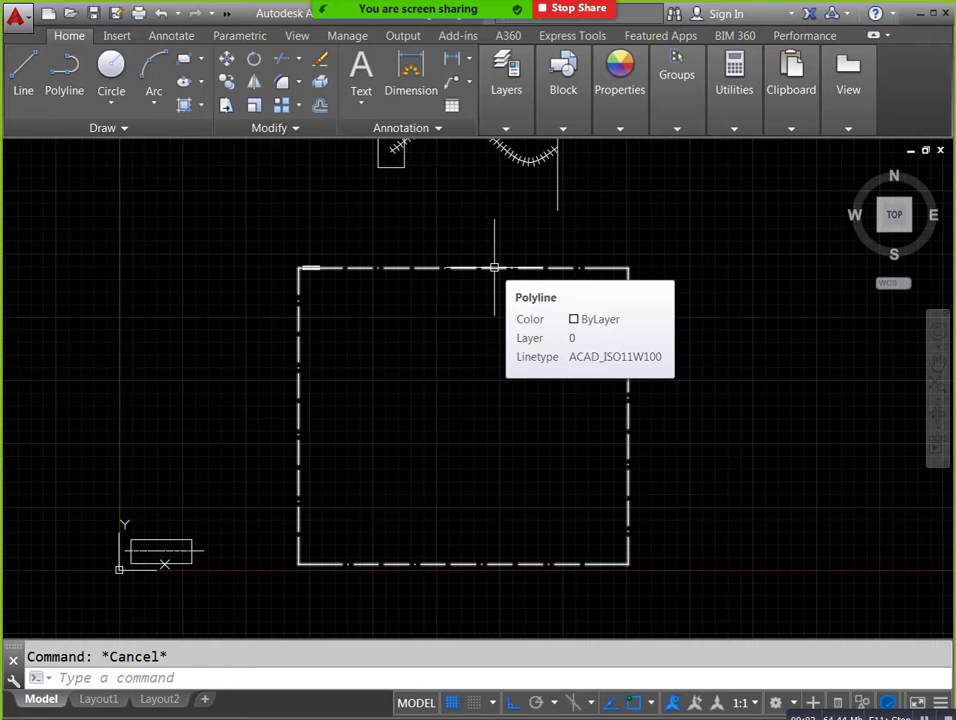
pyautogui.write('lw')
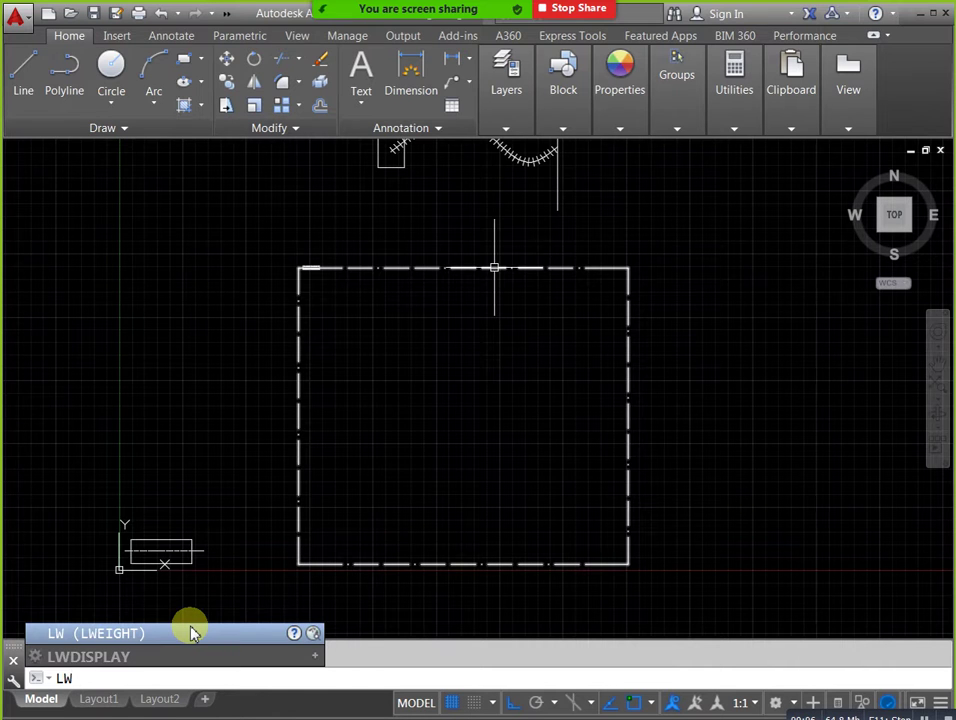
# Tick Display Lineweight in Lineweight Settings and zoom to check the thick rectangle outline.
pyautogui.press('Return')
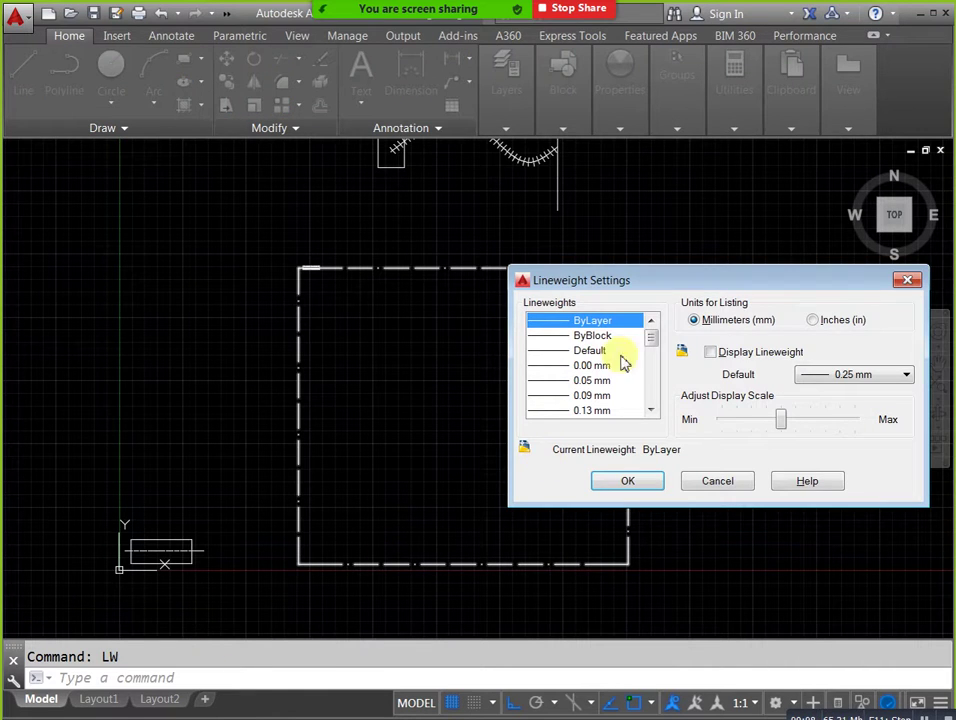
pyautogui.moveTo(683, 283); pyautogui.dragTo(662, 237)
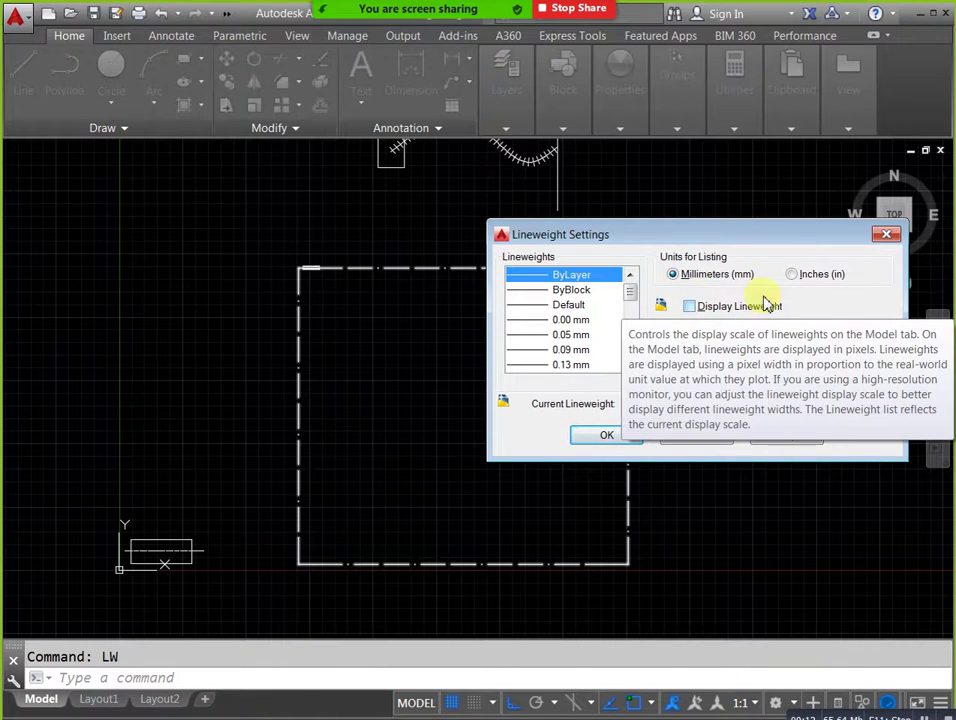
pyautogui.click(688, 307)
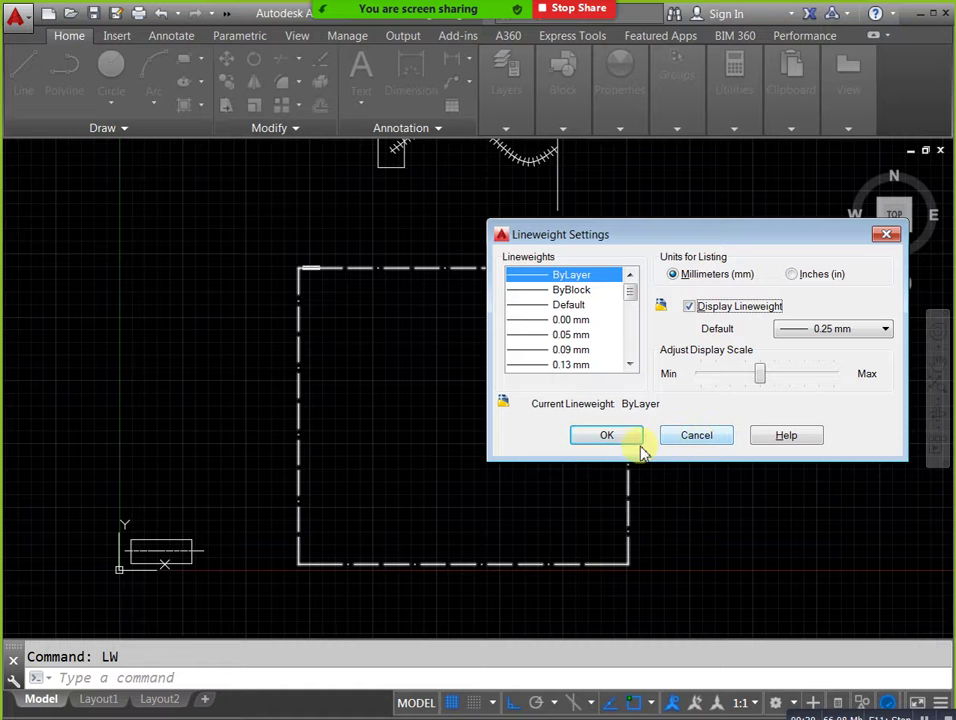
pyautogui.click(607, 435)
pyautogui.scroll(2, 590, 316)
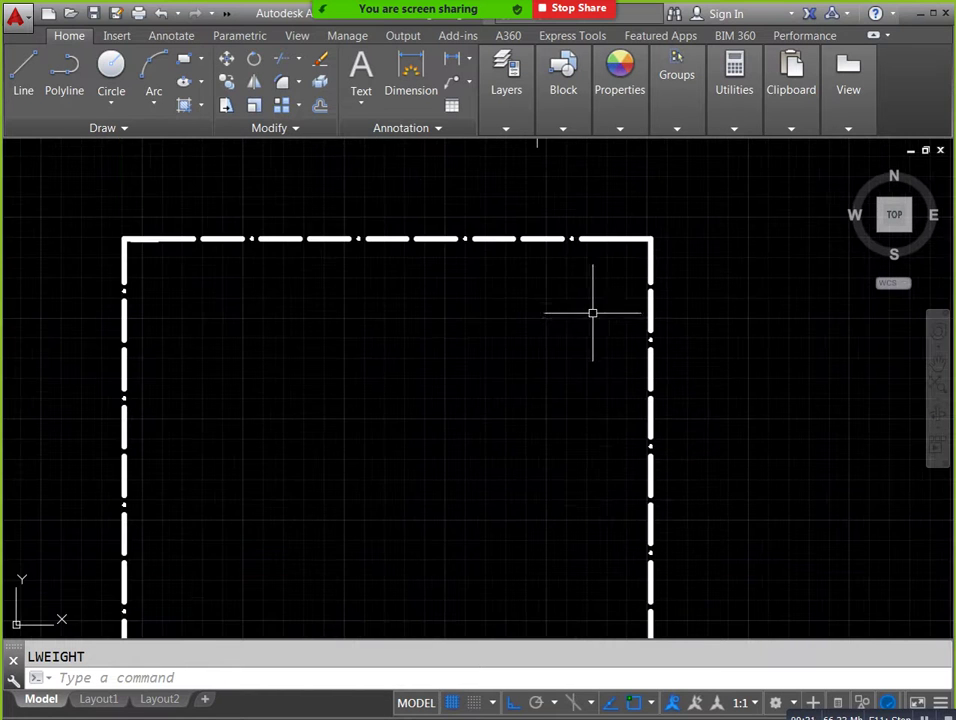
pyautogui.scroll(2, 469, 221)
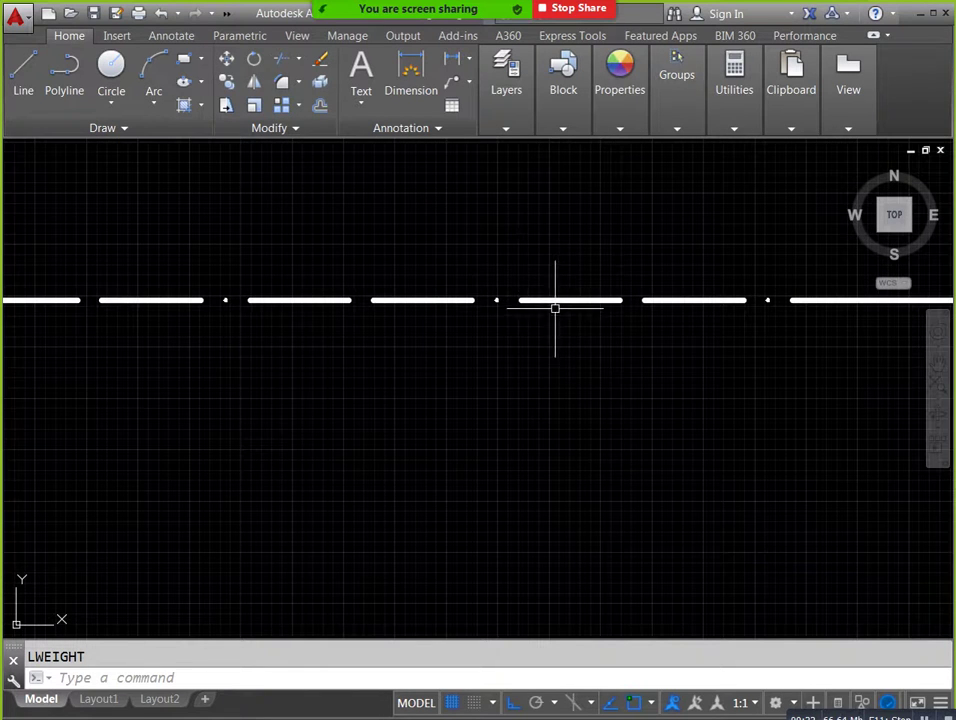
pyautogui.scroll(-1, 555, 305)
pyautogui.click(469, 305)
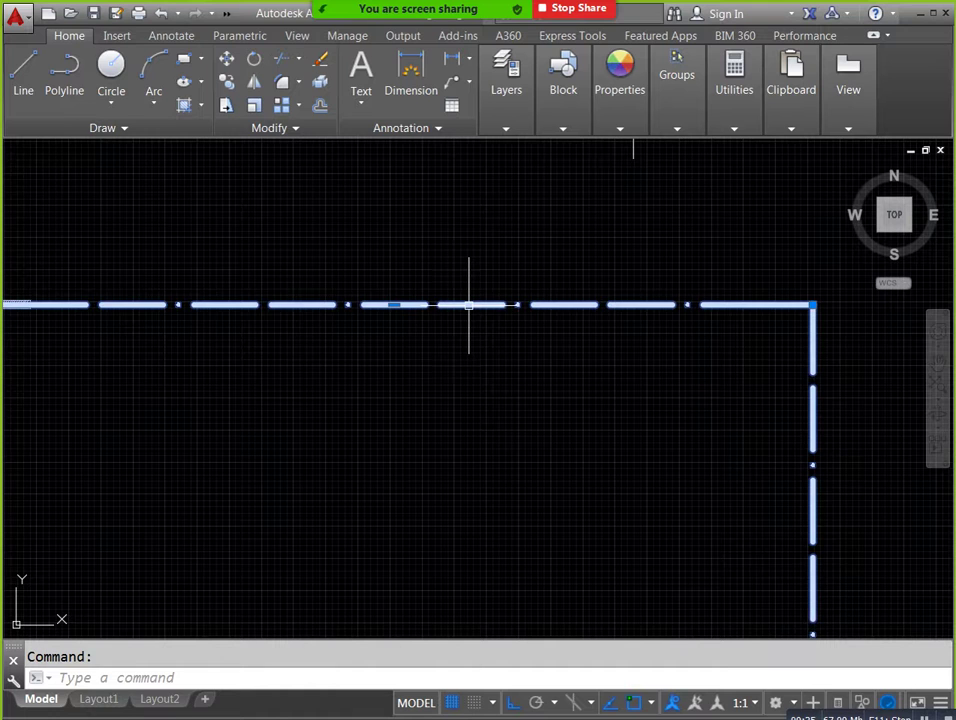
# Give the rectangle a 2.11 mm lineweight and colour 152,152,204.
pyautogui.scroll(-3, 467, 305)
pyautogui.click(616, 123)
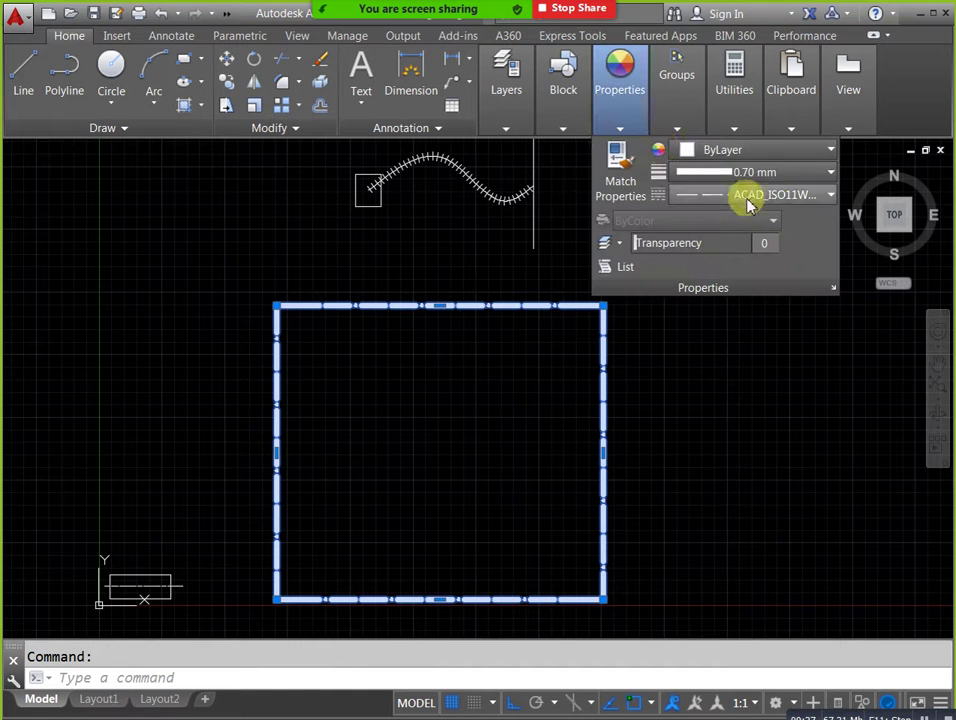
pyautogui.click(807, 178)
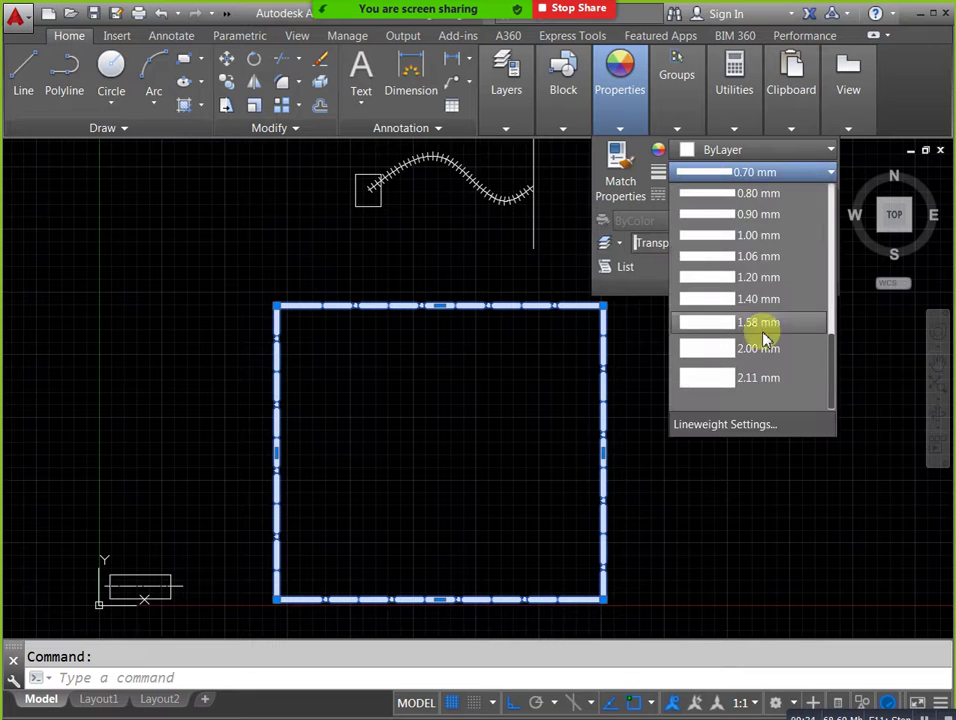
pyautogui.click(738, 376)
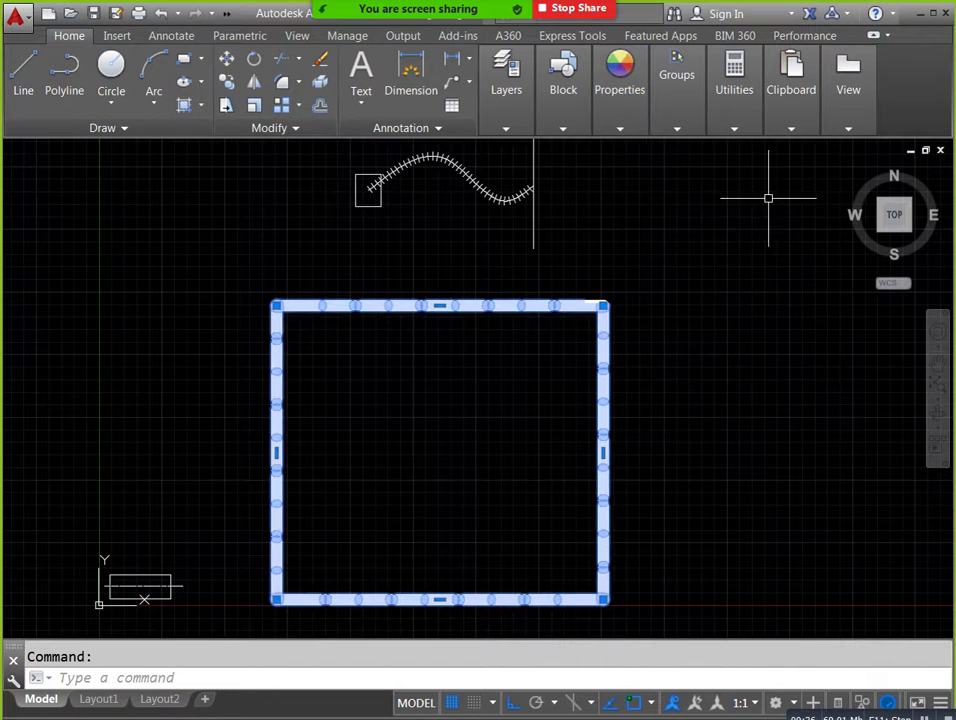
pyautogui.click(676, 75)
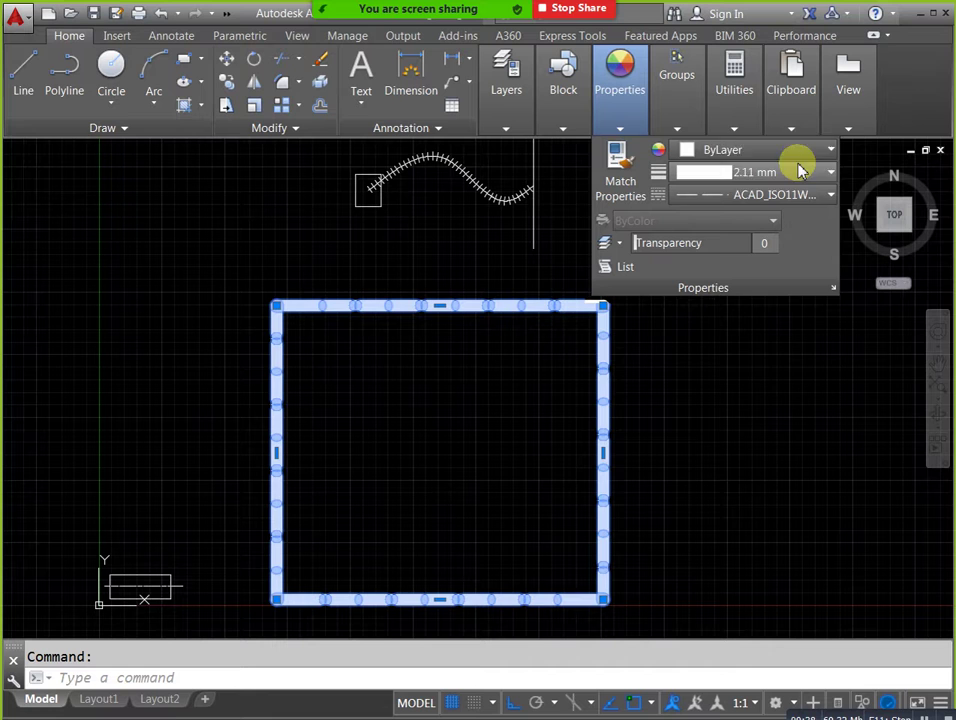
pyautogui.click(790, 151)
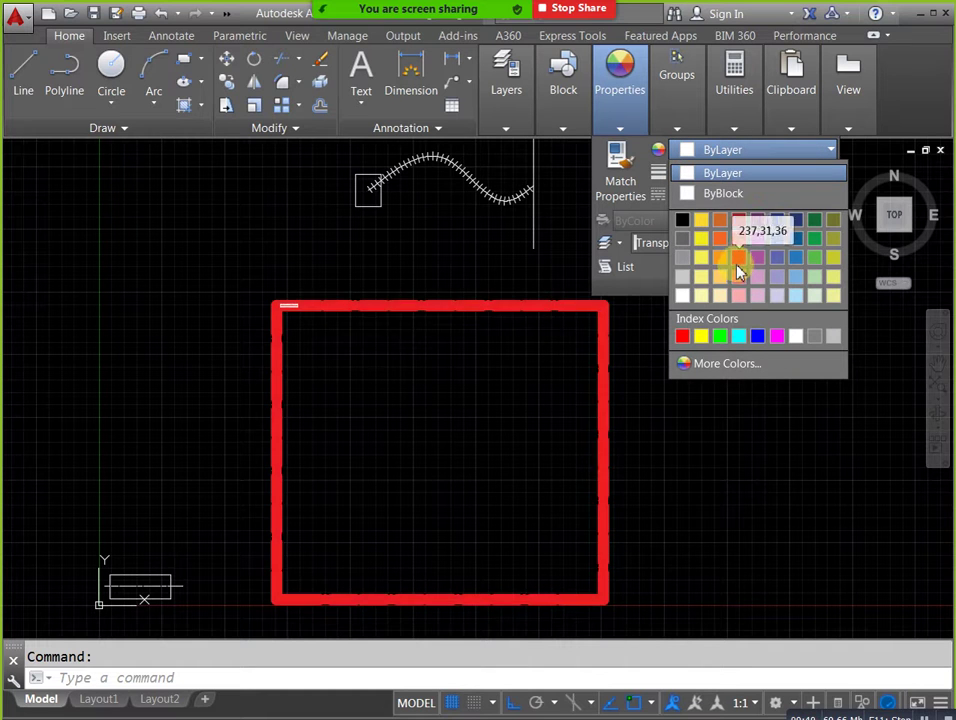
pyautogui.click(778, 283)
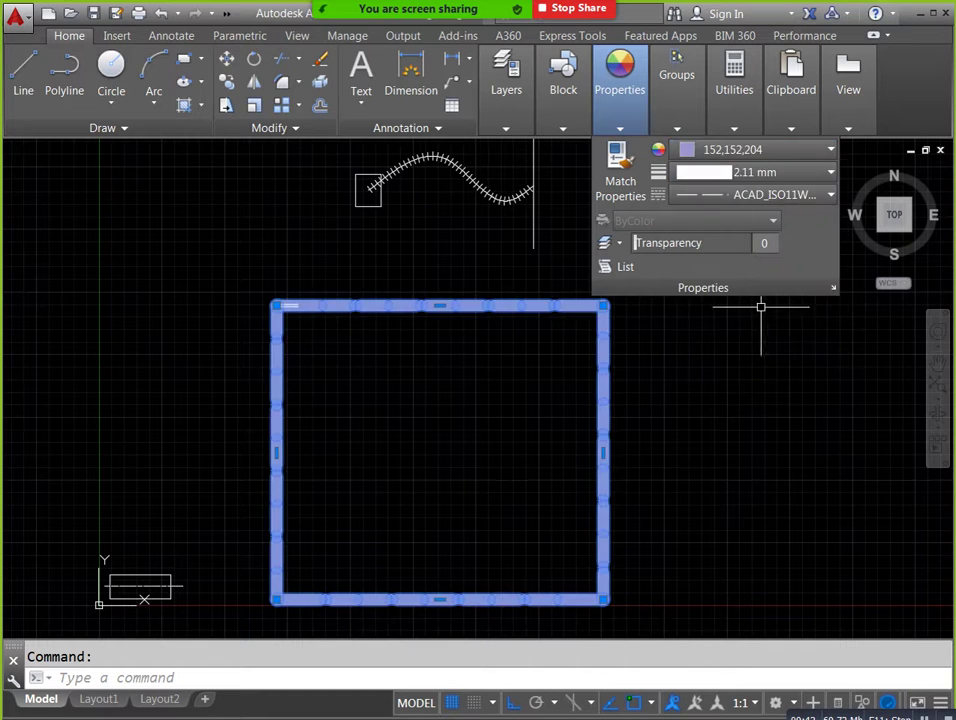
pyautogui.press('Escape')
# Frame the lavender rectangle and hatched curve, and review the current property settings.
pyautogui.scroll(-4, 730, 342)
pyautogui.moveTo(724, 353)
pyautogui.mouseDown(button='middle')
pyautogui.moveTo(714, 344)
pyautogui.moveTo(666, 369)
pyautogui.mouseUp(button='middle')
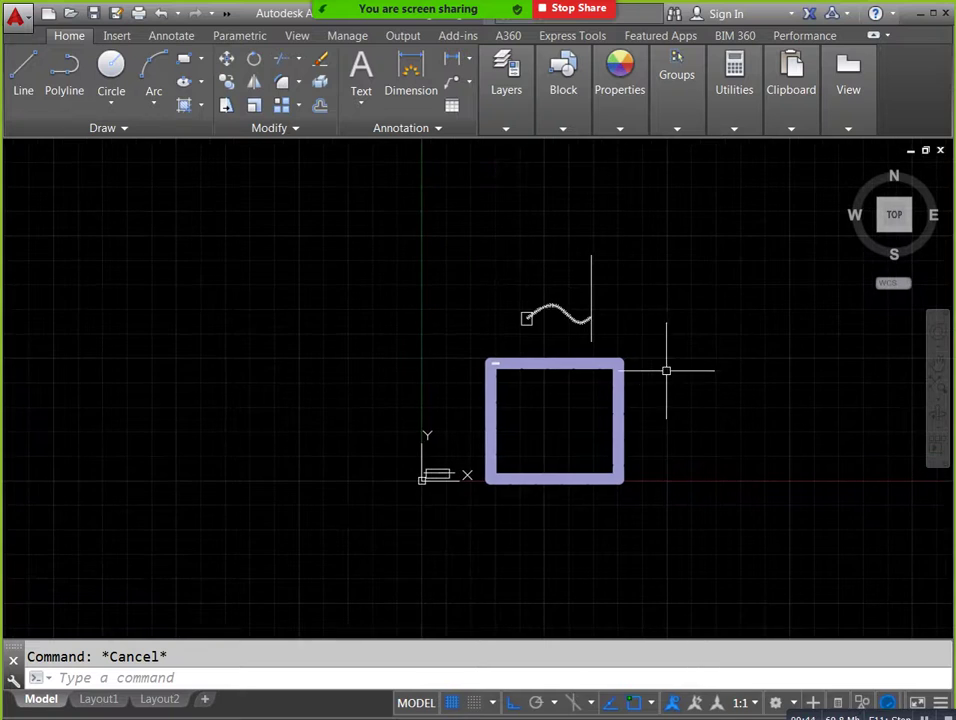
pyautogui.scroll(4, 617, 356)
pyautogui.scroll(4, 617, 356)
pyautogui.scroll(-6, 617, 356)
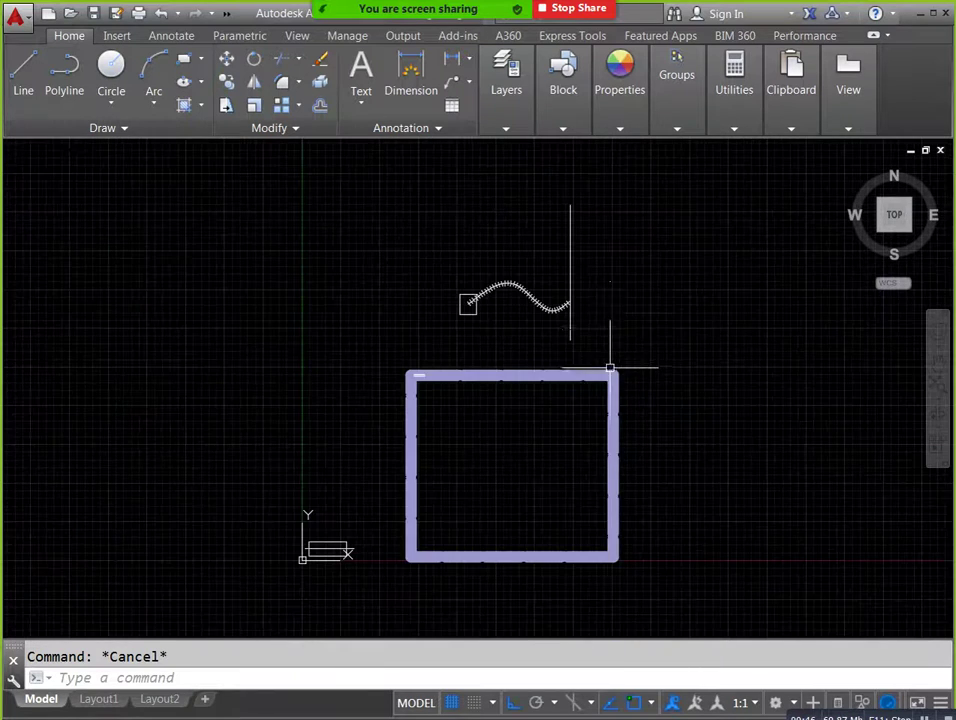
pyautogui.moveTo(610, 367); pyautogui.dragTo(610, 427, button='middle')
pyautogui.click(604, 108)
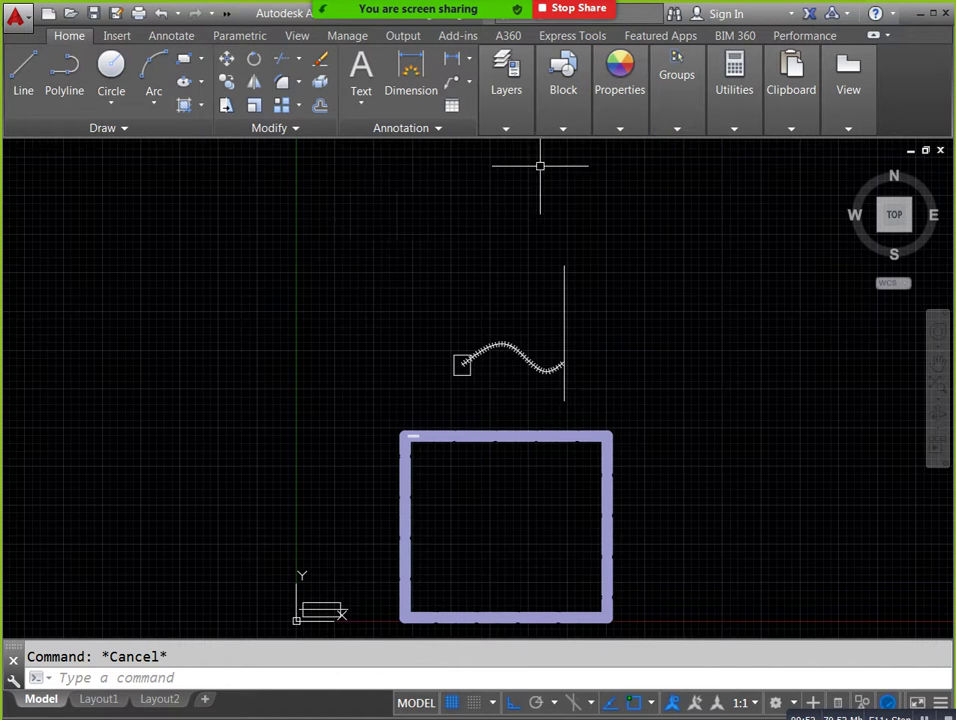
pyautogui.click(606, 125)
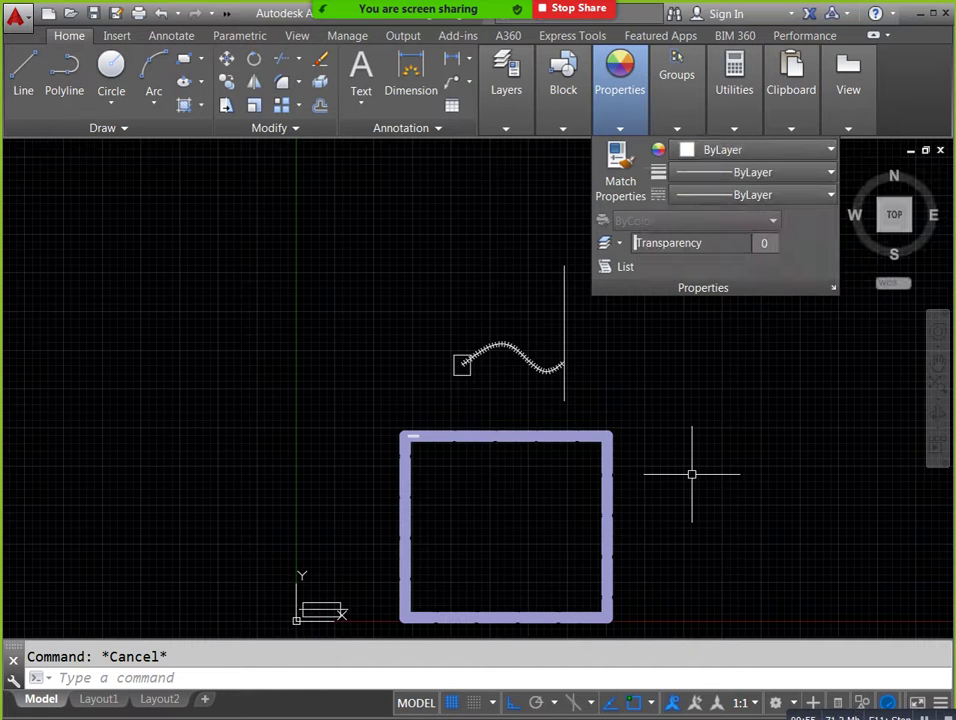
# Make Green the current drawing colour using the COL command.
pyautogui.write('C')
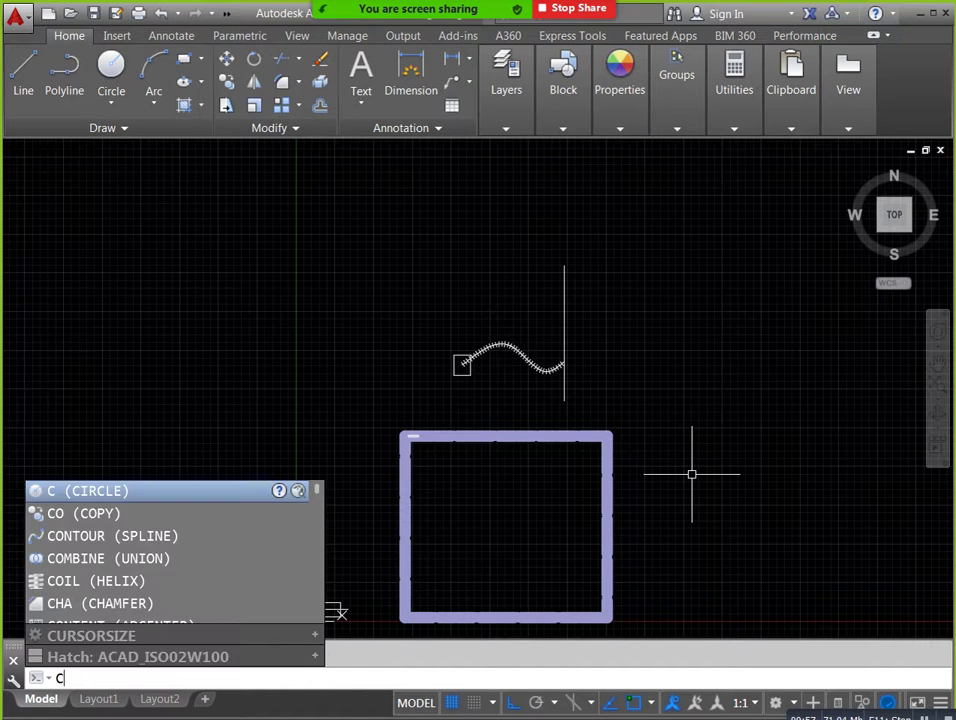
pyautogui.write('OL')
pyautogui.press('Return')
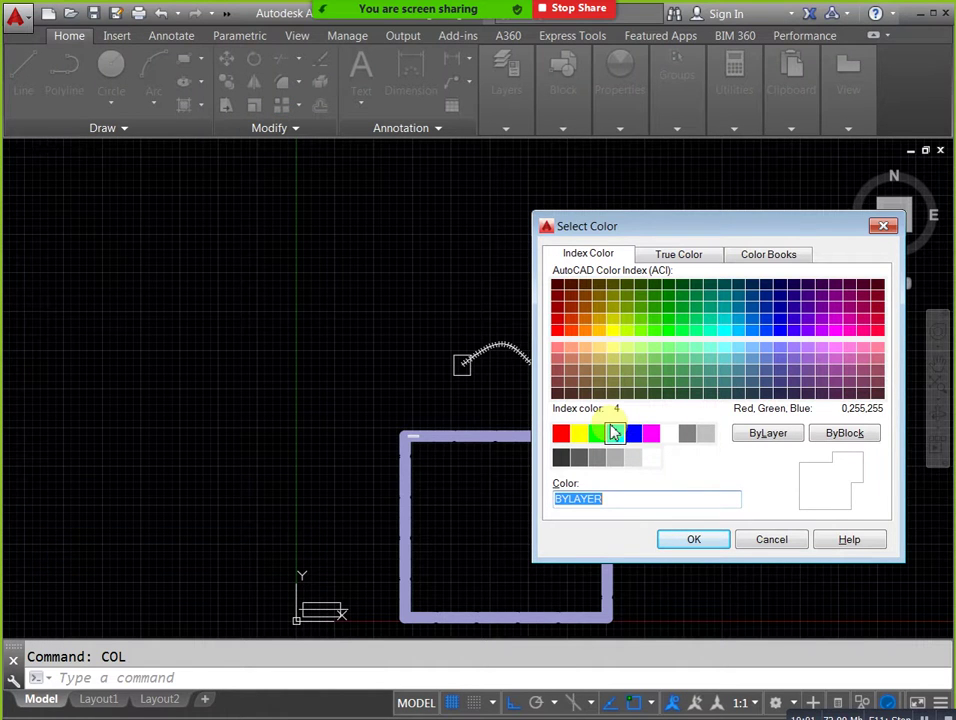
pyautogui.click(596, 432)
pyautogui.click(694, 539)
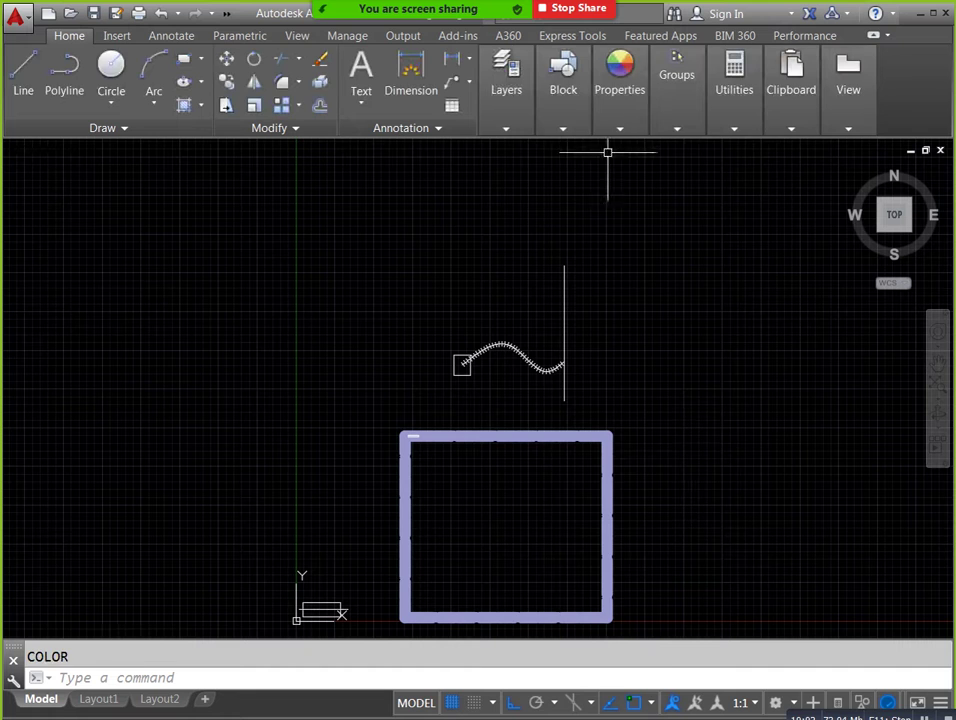
pyautogui.click(615, 110)
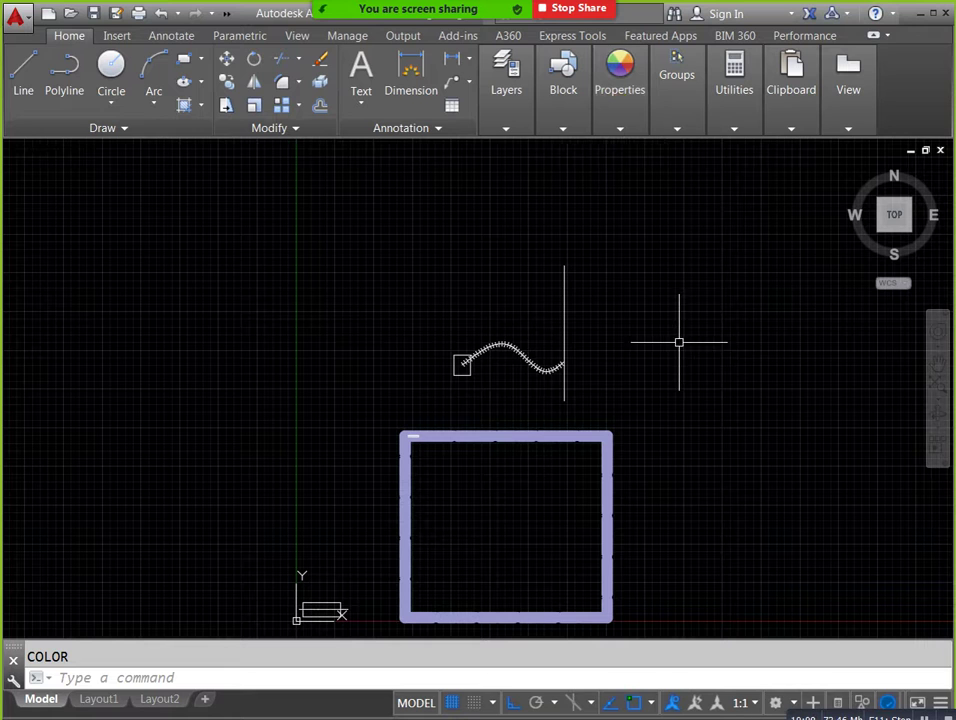
pyautogui.click(185, 63)
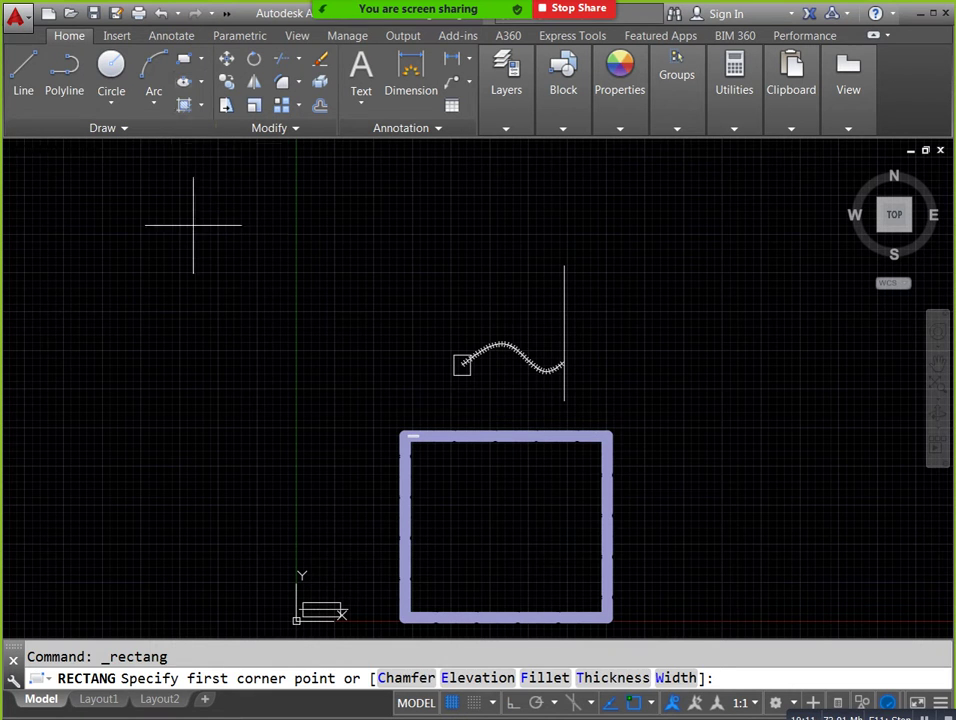
# Draw a green rectangle with a green circle inside it.
pyautogui.click(167, 218)
pyautogui.scroll(2, 331, 237)
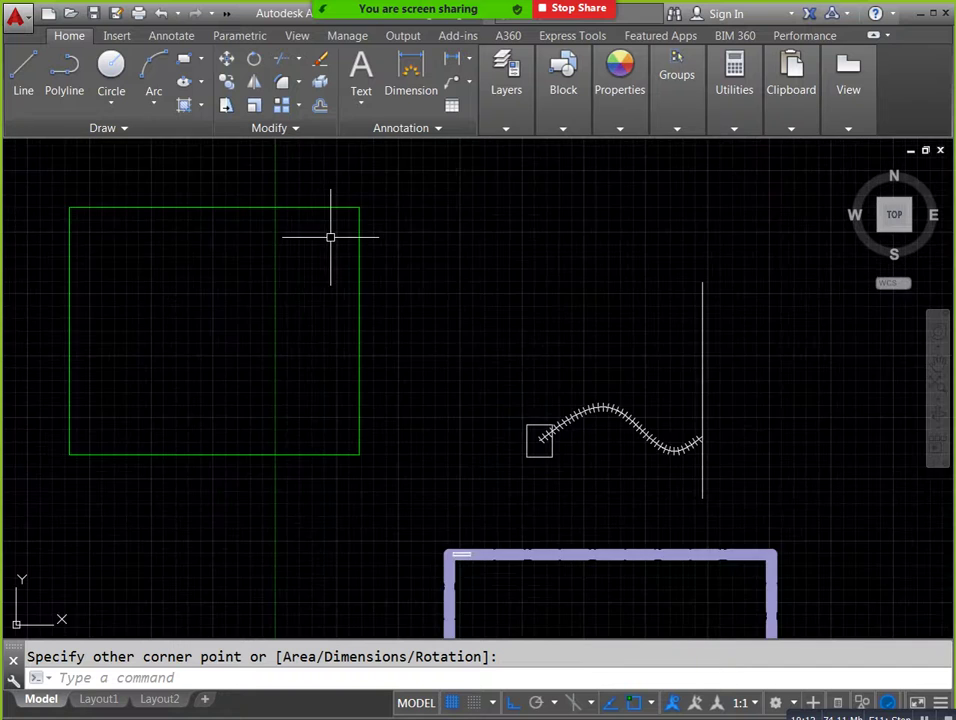
pyautogui.moveTo(331, 237); pyautogui.dragTo(427, 269, button='middle')
pyautogui.click(112, 68)
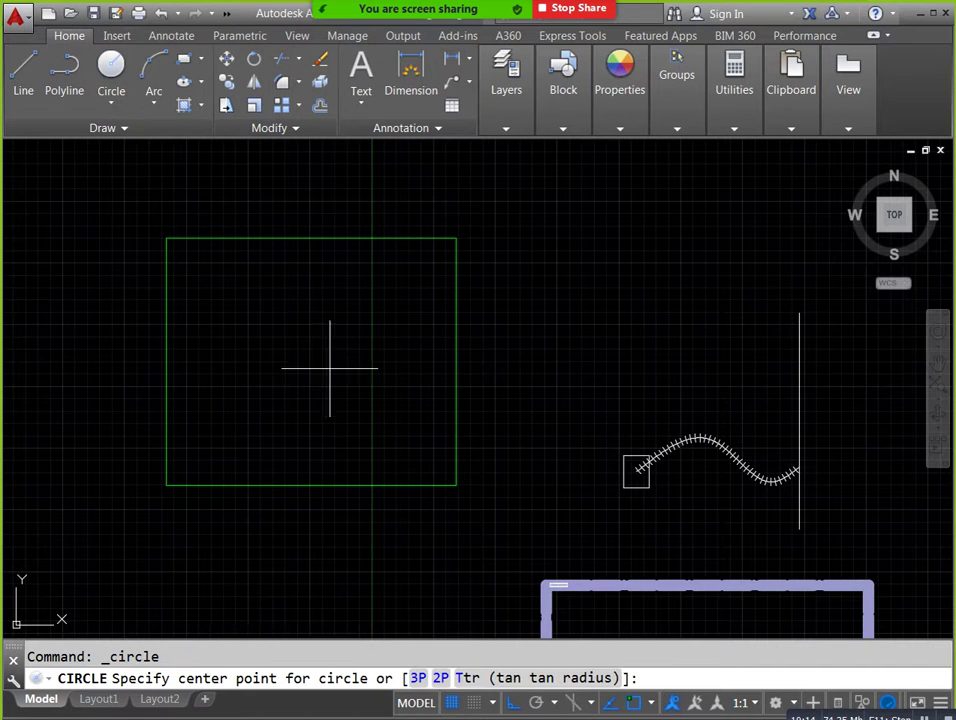
pyautogui.click(320, 373)
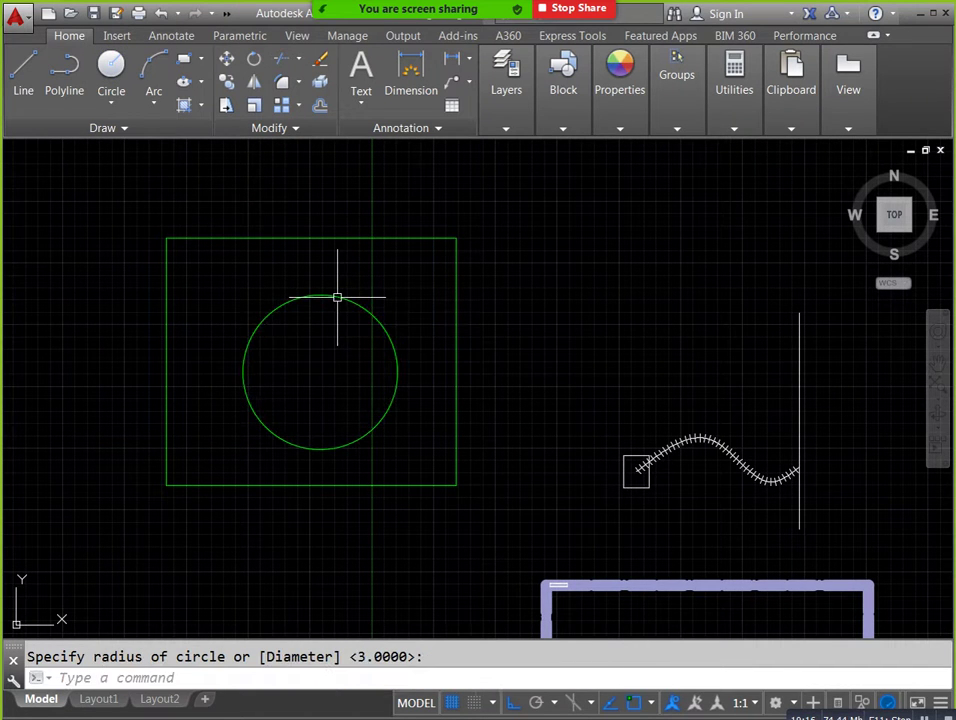
# Reset the current colour to ByLayer and draw a white circle left of the rectangle.
pyautogui.write('col')
pyautogui.press('Return')
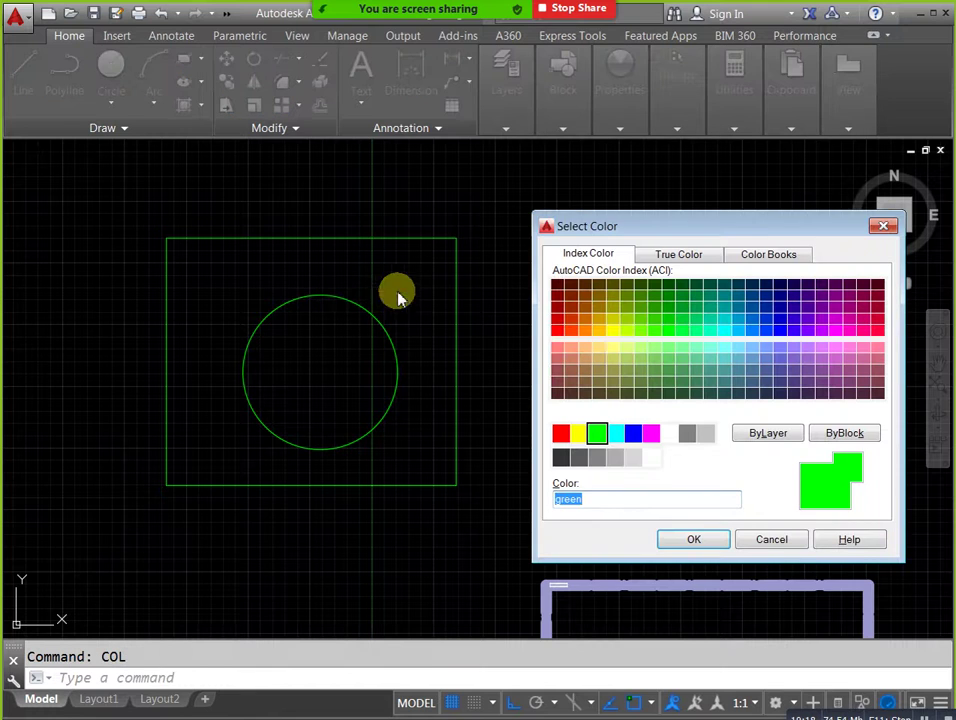
pyautogui.click(768, 432)
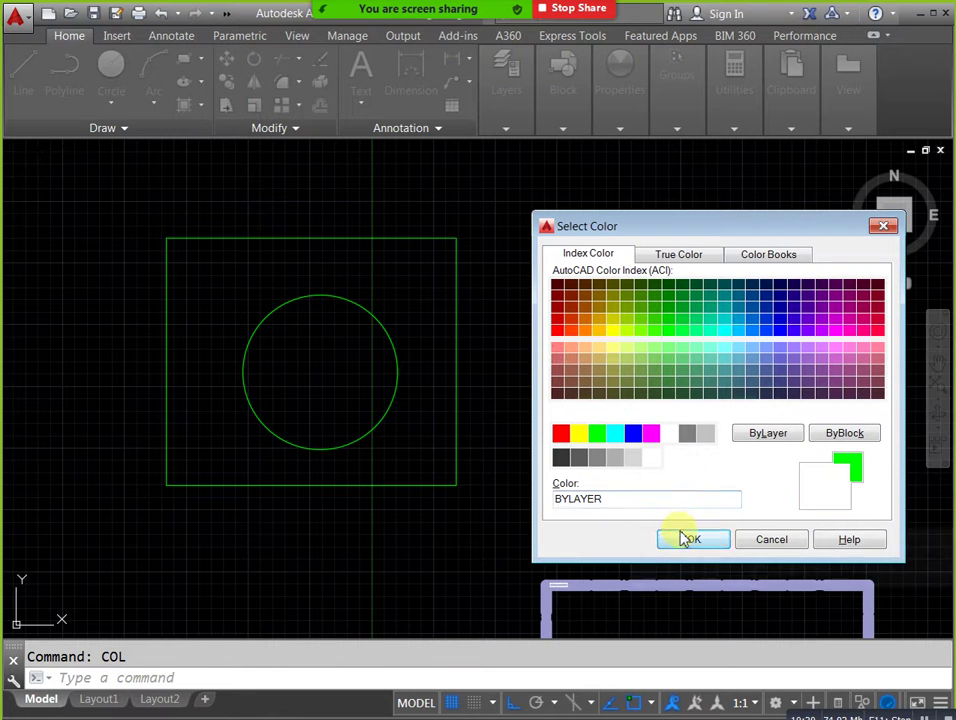
pyautogui.click(680, 537)
pyautogui.click(100, 92)
pyautogui.click(85, 400)
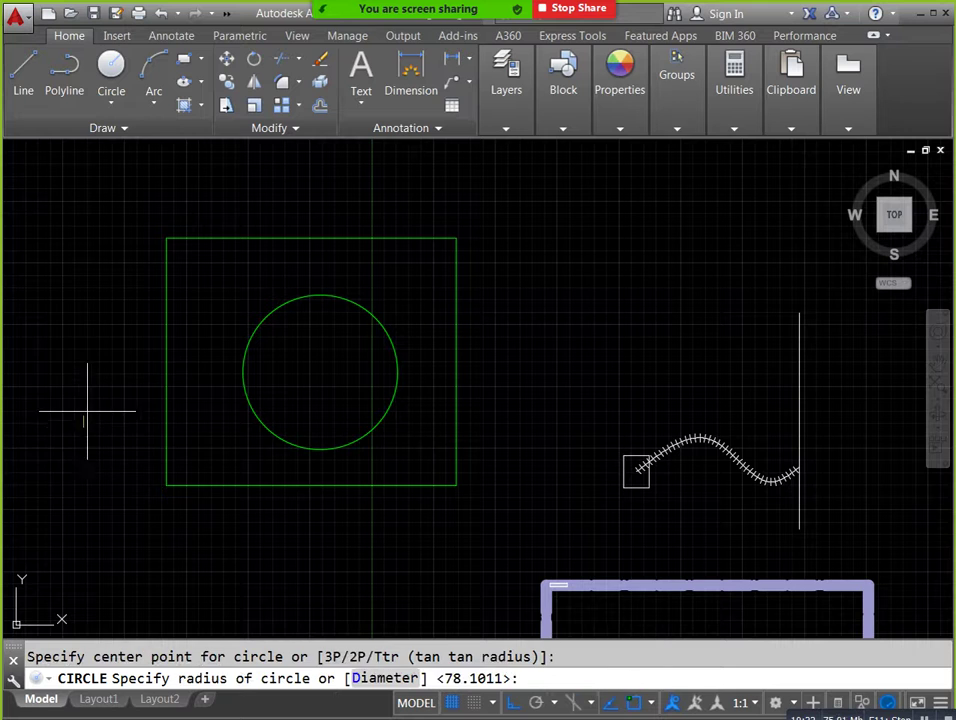
pyautogui.click(95, 355)
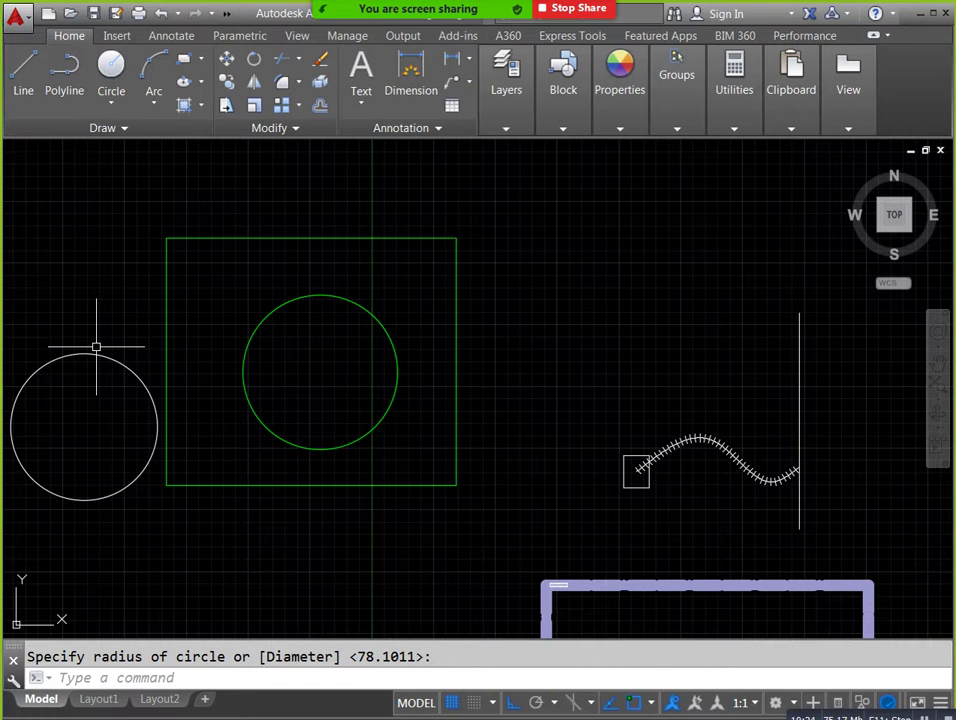
# Set Red as the current drawing colour.
pyautogui.write('col')
pyautogui.press('Return')
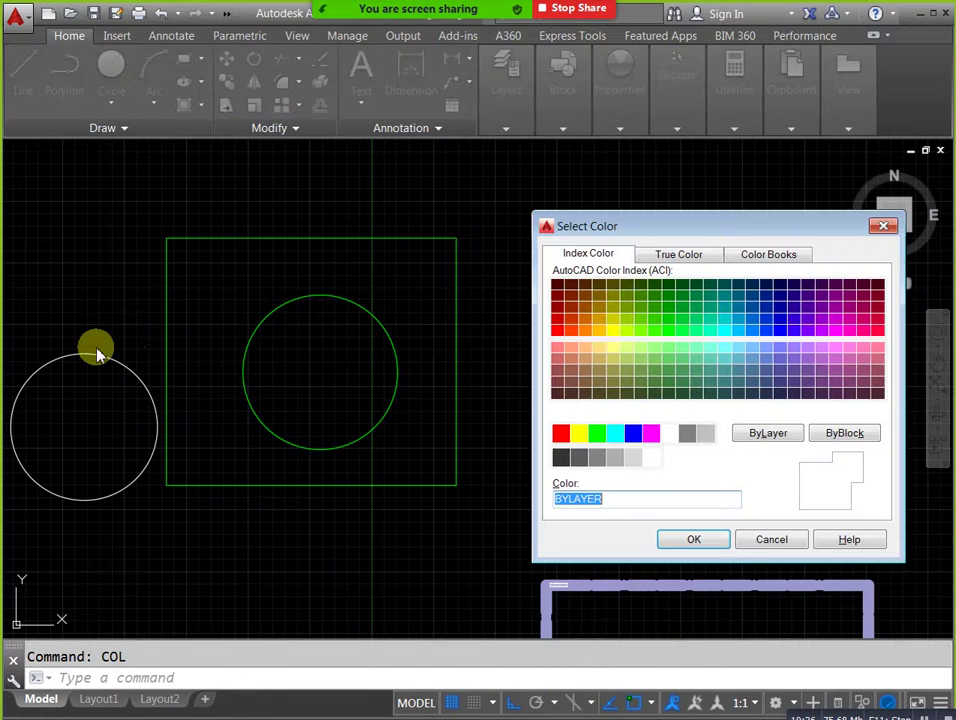
pyautogui.click(560, 433)
pyautogui.click(719, 538)
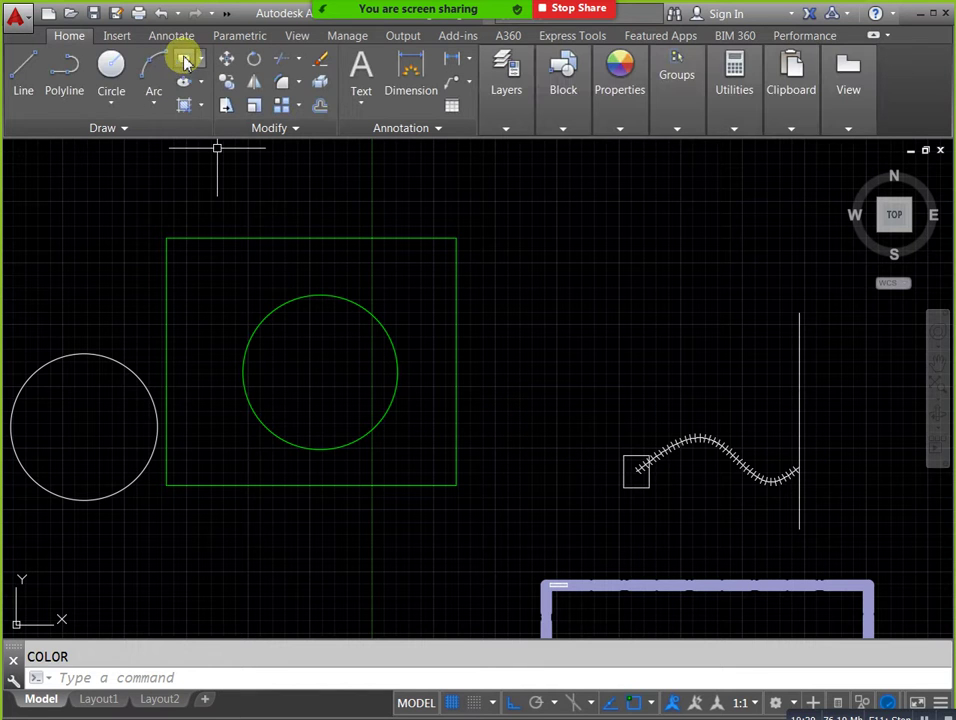
# Draw a red rectangle above the hatched curve and confirm Red is current.
pyautogui.click(185, 62)
pyautogui.click(500, 229)
pyautogui.click(664, 371)
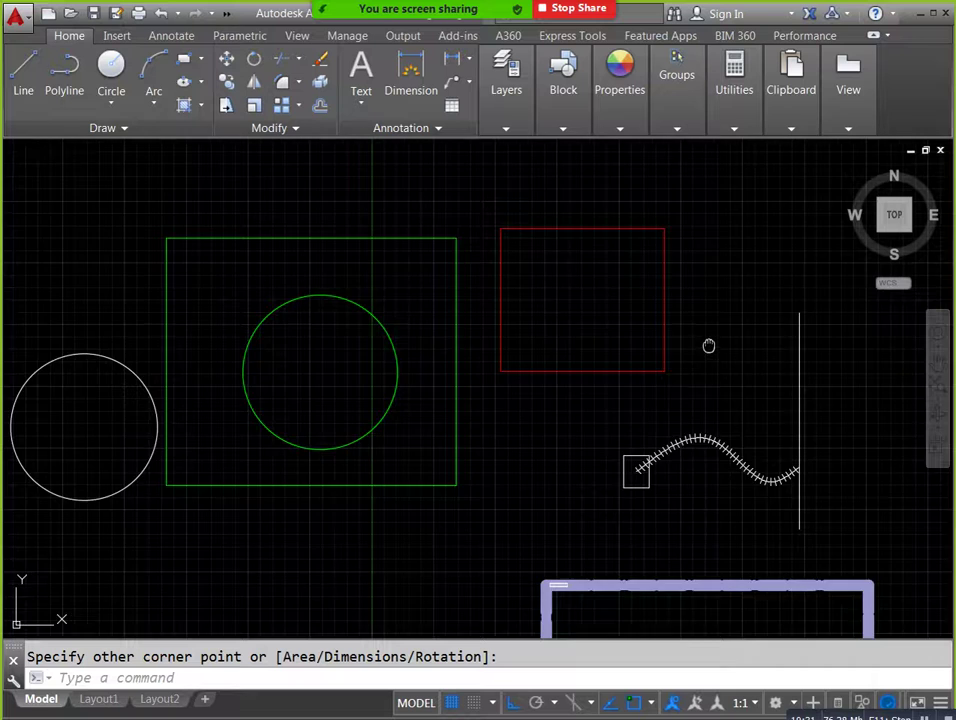
pyautogui.moveTo(708, 347); pyautogui.dragTo(540, 328, button='middle')
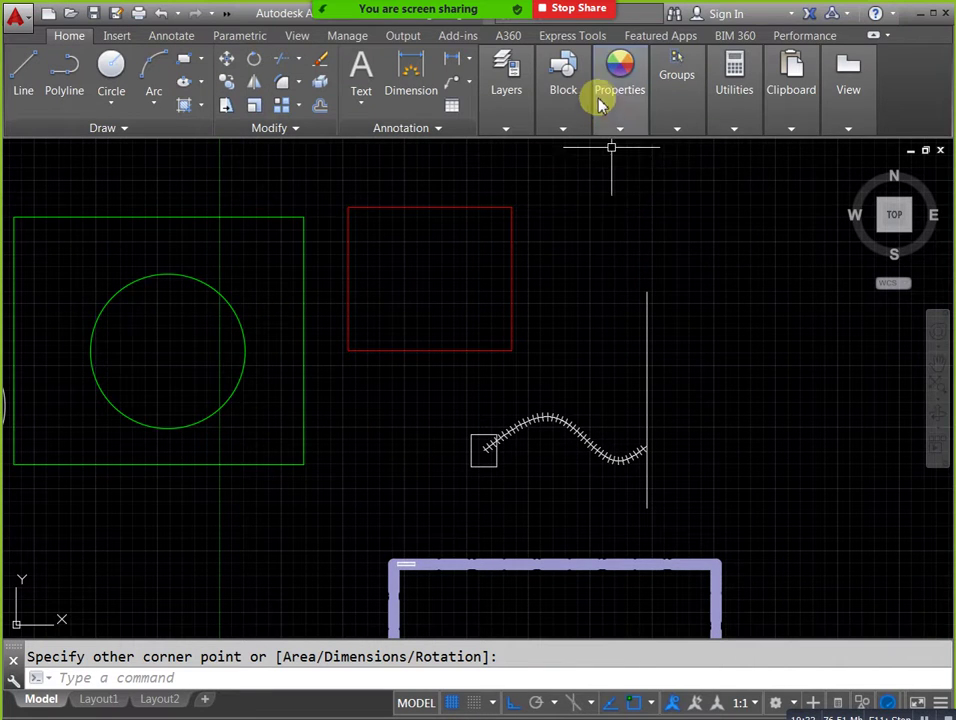
pyautogui.click(602, 102)
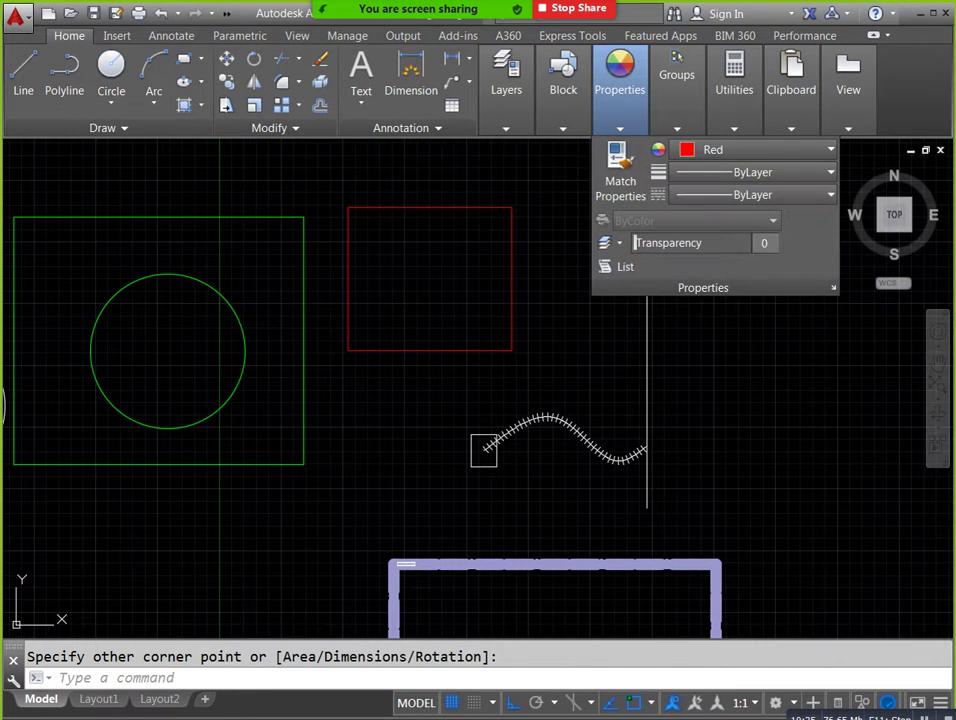
# Start and cancel MATCHPROP, then begin a spline with SPL.
pyautogui.write('ma')
pyautogui.press('Return')
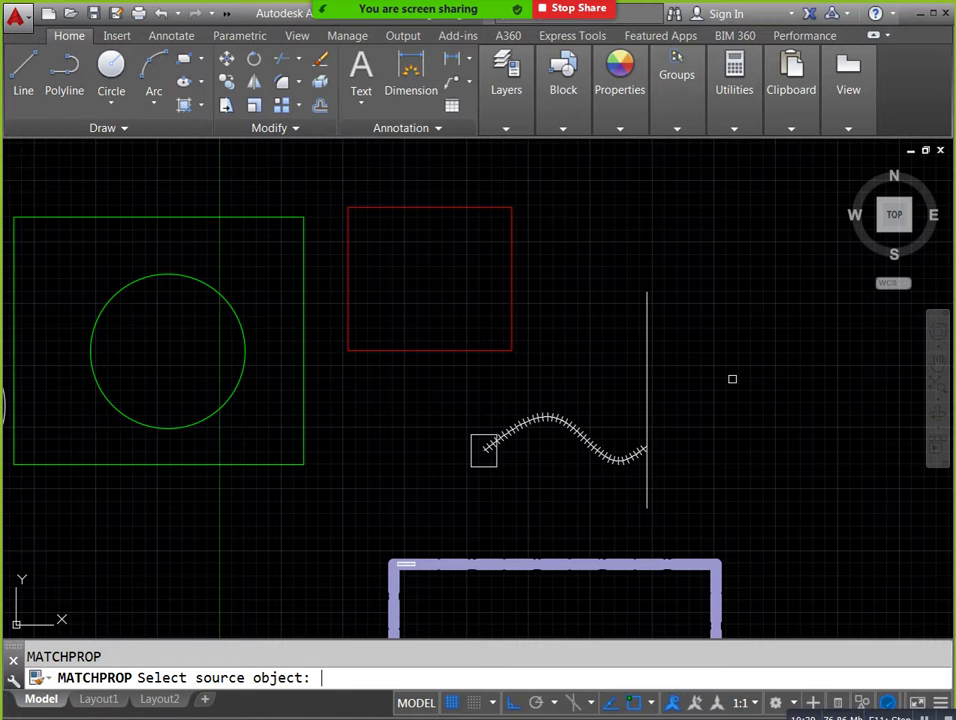
pyautogui.press('Escape')
pyautogui.write('spl')
pyautogui.press('Return')
pyautogui.scroll(2, 640, 330)
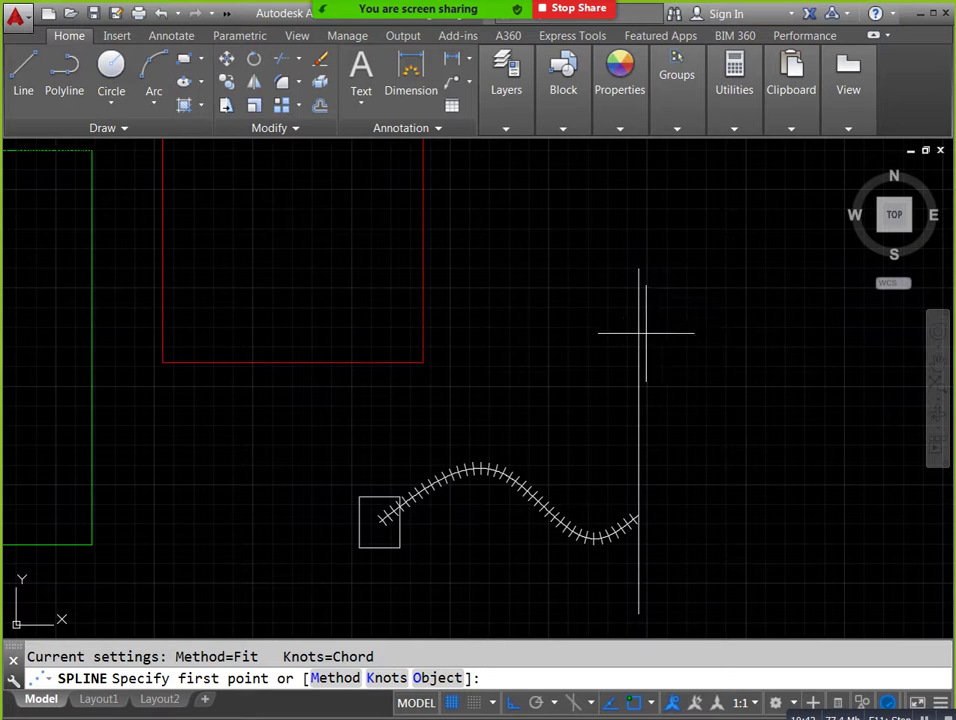
# Draw a red wavy spline from the vertical line leftward into the red rectangle.
pyautogui.click(638, 329)
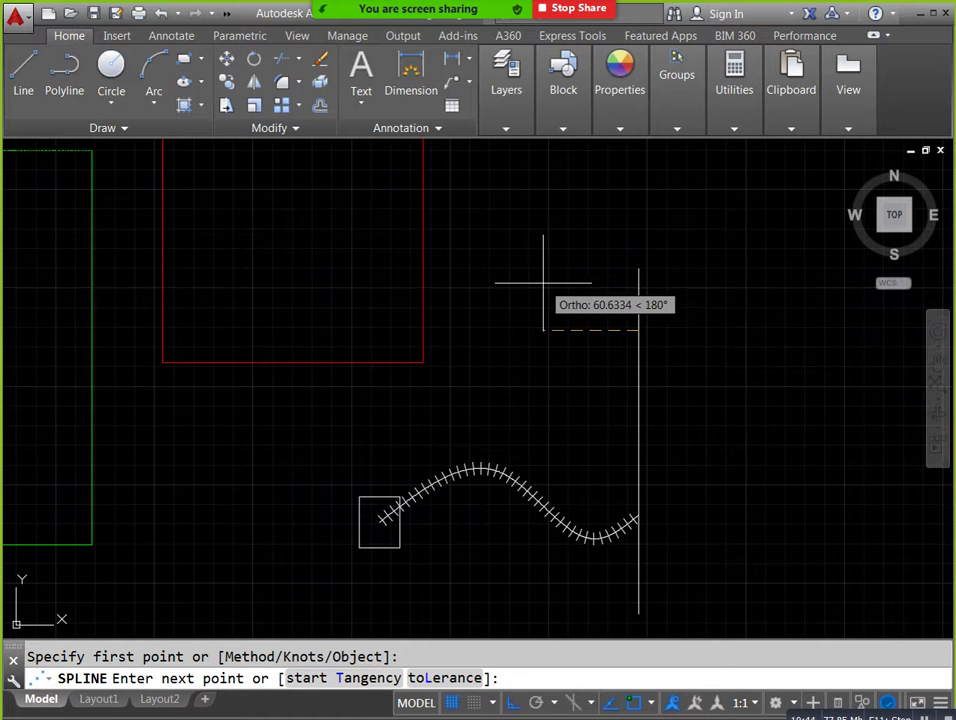
pyautogui.press('F9')
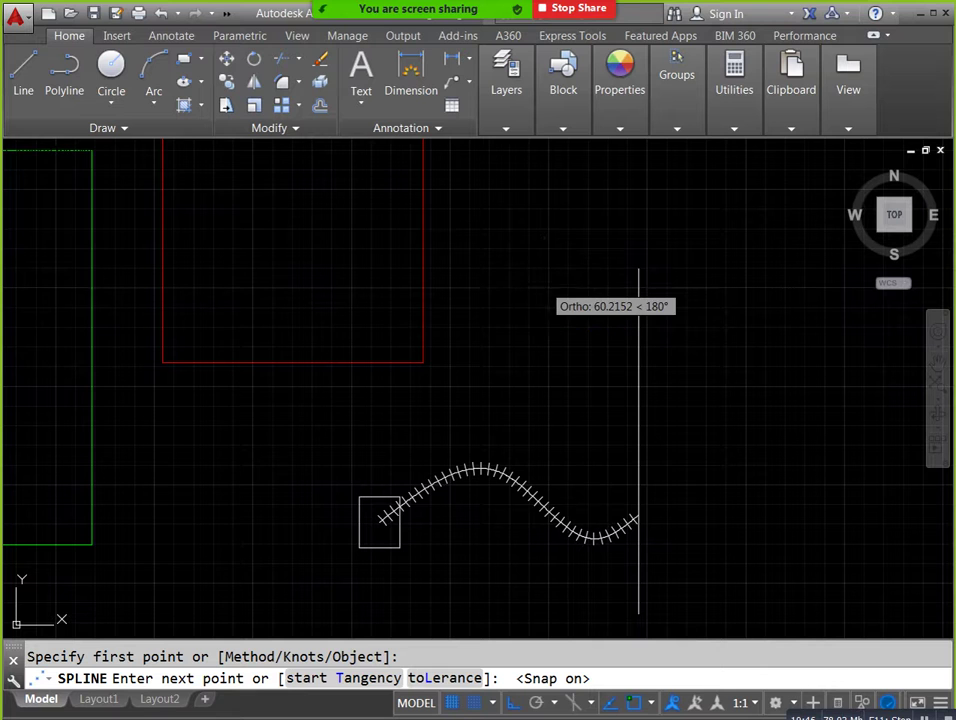
pyautogui.press('F8')
pyautogui.click(477, 706)
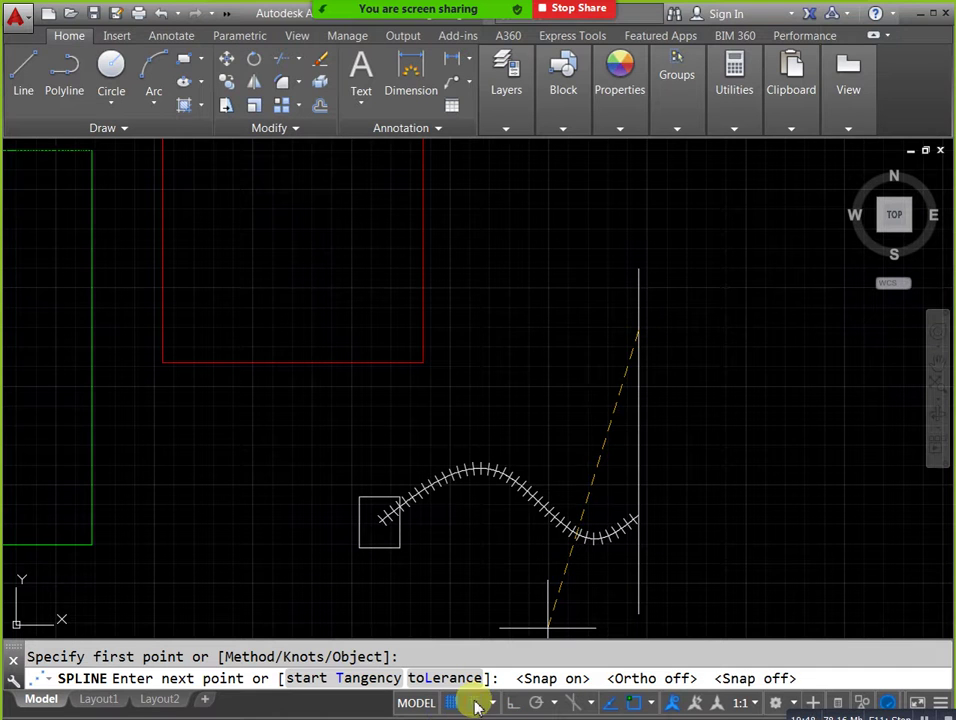
pyautogui.click(492, 290)
pyautogui.click(385, 308)
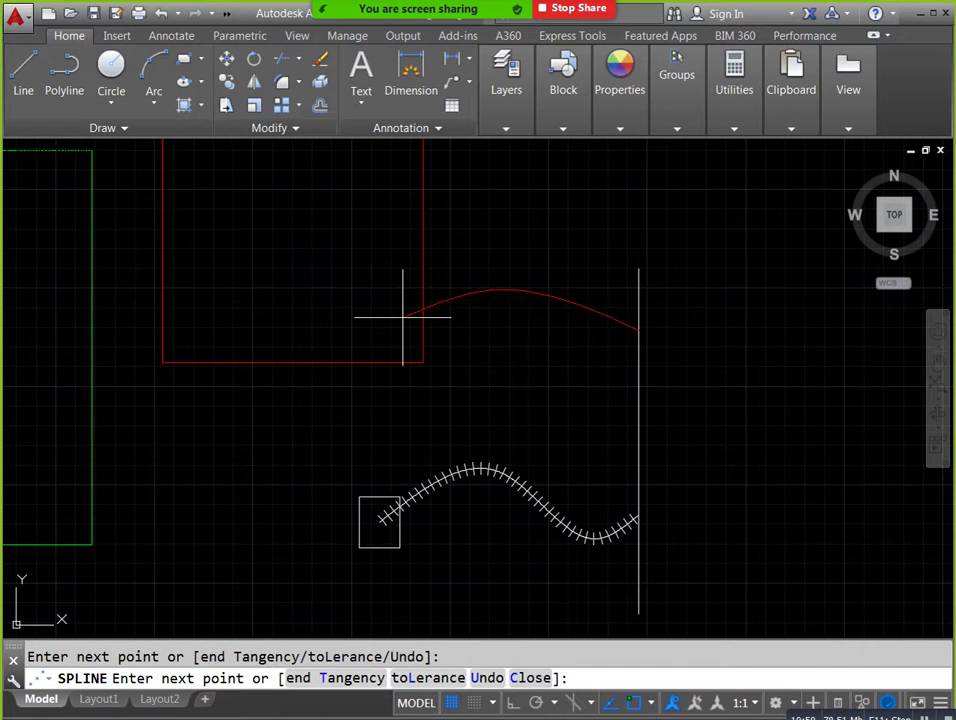
pyautogui.rightClick(366, 298)
pyautogui.click(405, 307)
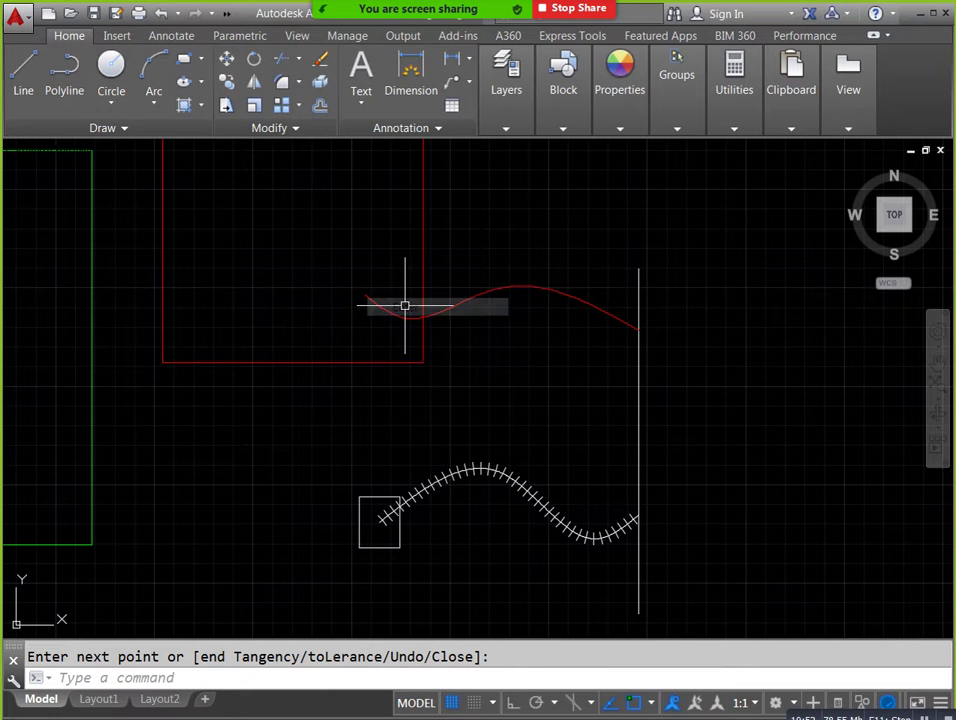
pyautogui.moveTo(487, 346); pyautogui.dragTo(512, 356, button='middle')
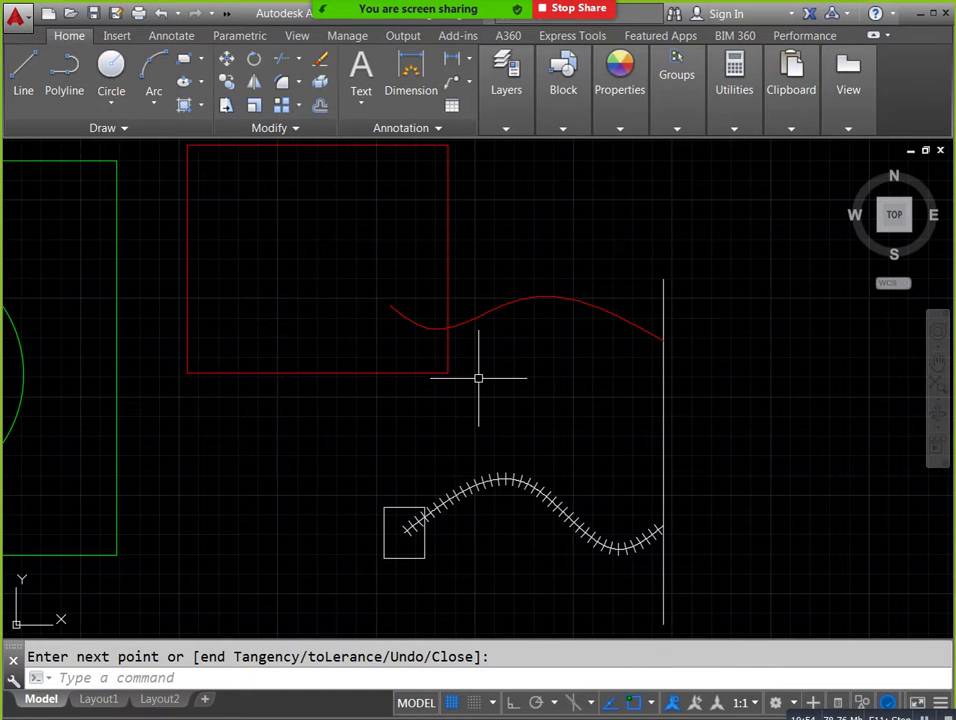
pyautogui.write('rec')
# Draw a small red square at the curve's end and start MATCHPROP.
pyautogui.press('Return')
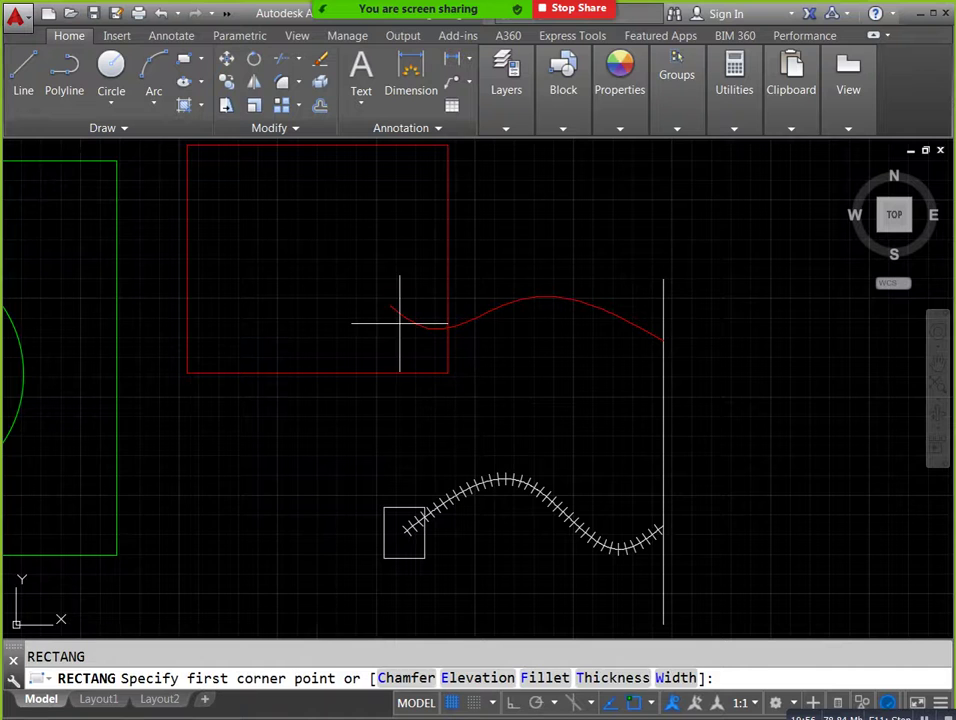
pyautogui.click(372, 286)
pyautogui.click(407, 336)
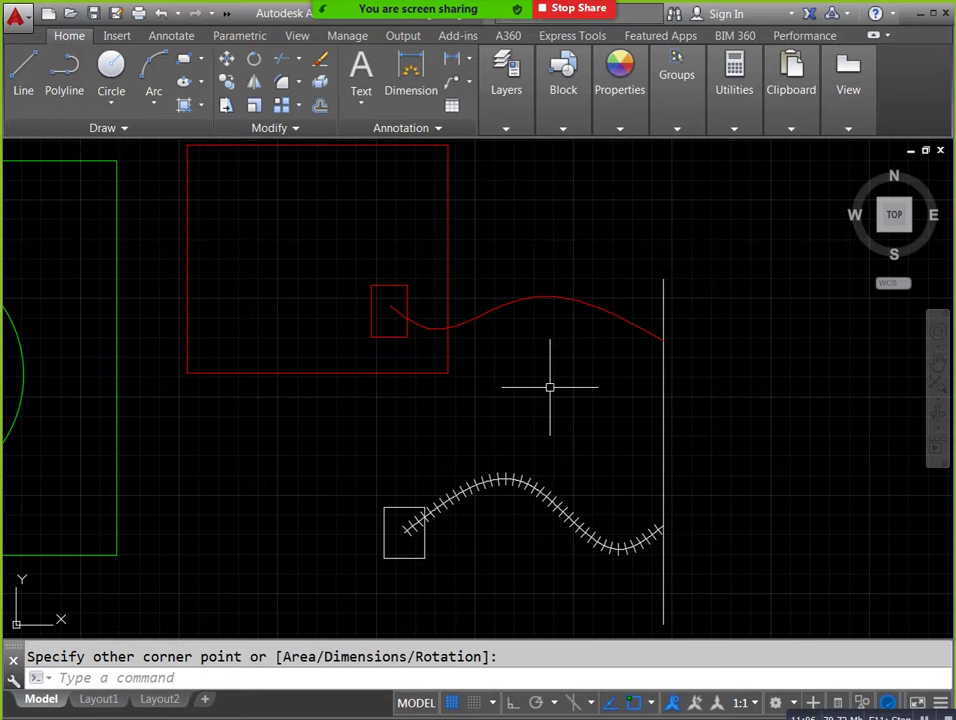
pyautogui.write('ma')
pyautogui.press('Return')
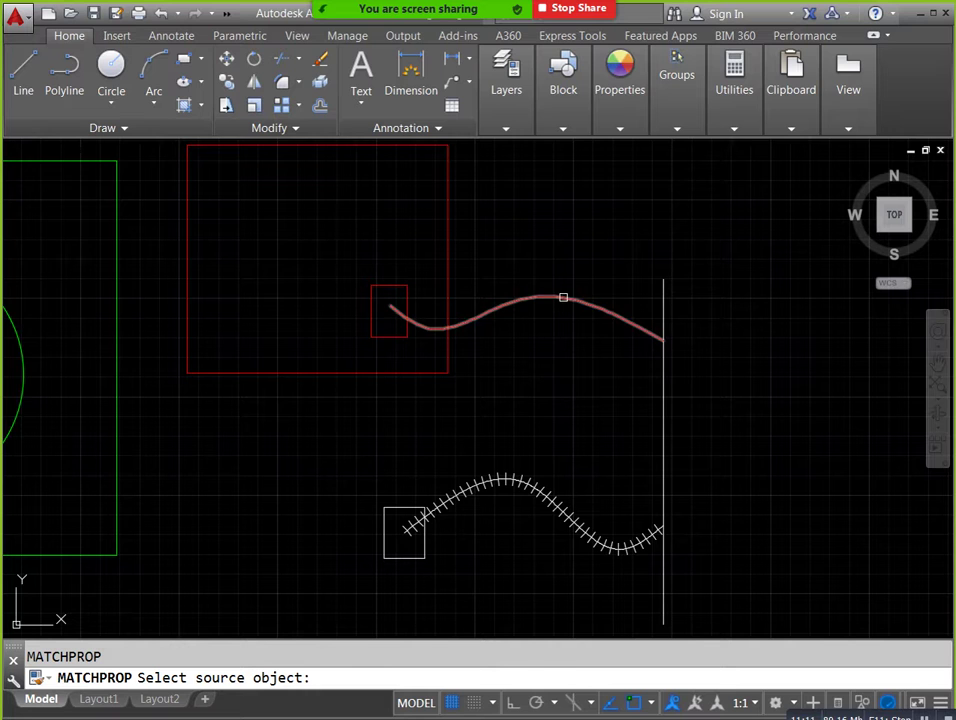
# Match the upper red curve to the lower hatched spline, then undo back to the plain curve.
pyautogui.click(563, 297)
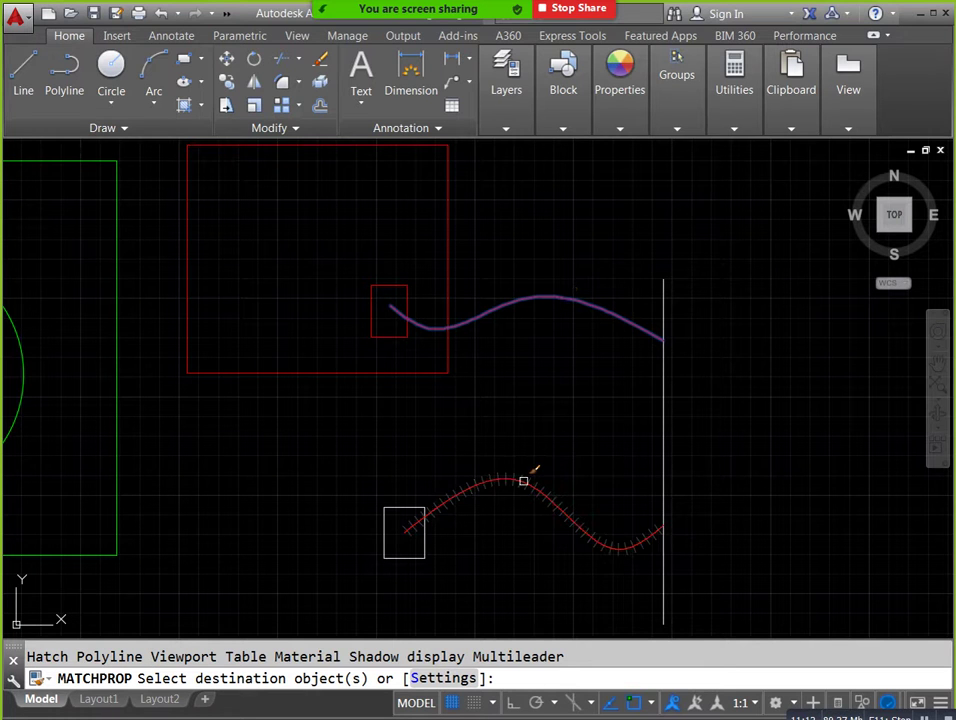
pyautogui.press('Escape')
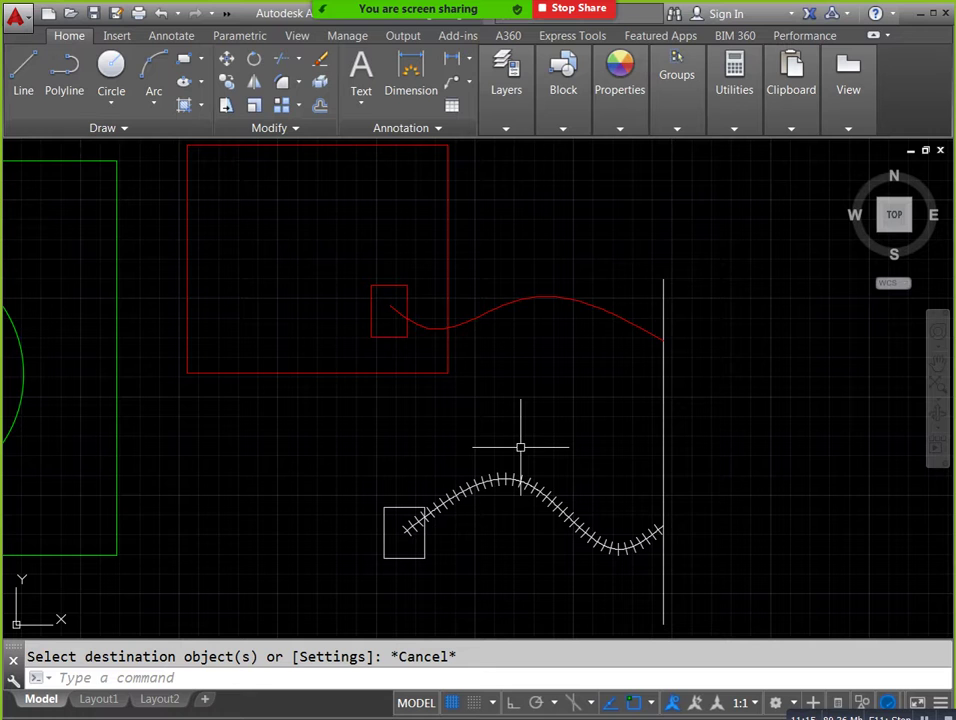
pyautogui.press('Return')
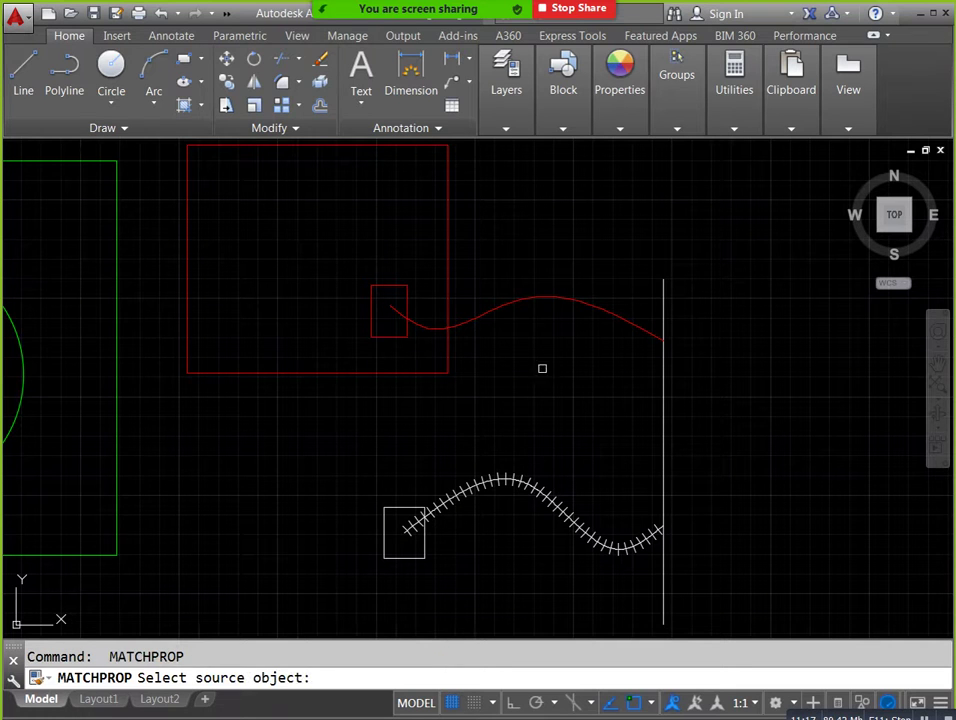
pyautogui.click(507, 494)
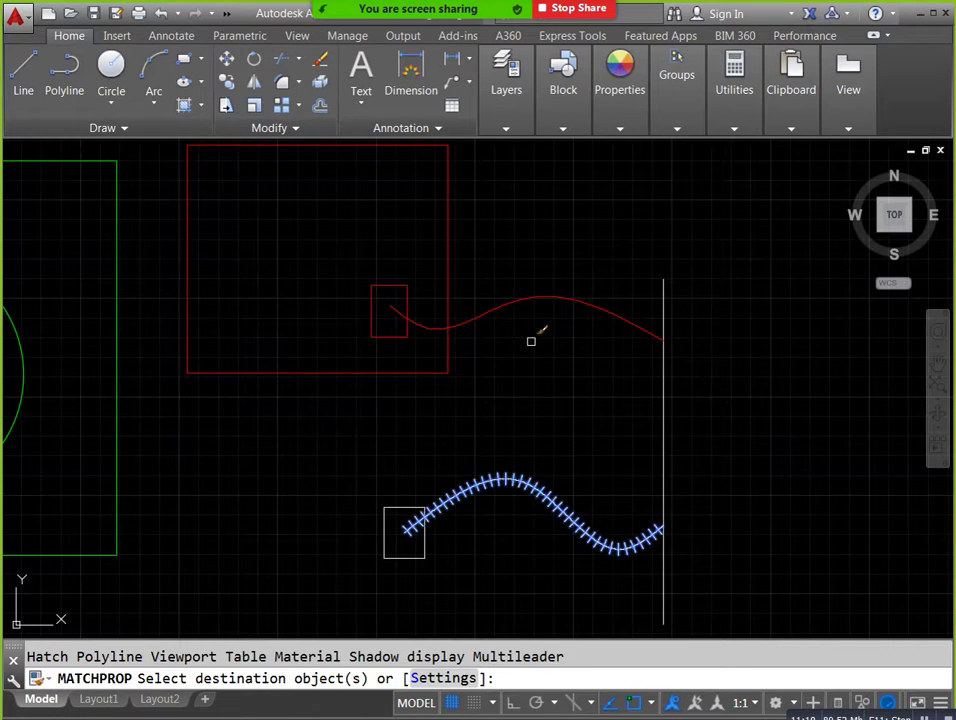
pyautogui.click(543, 299)
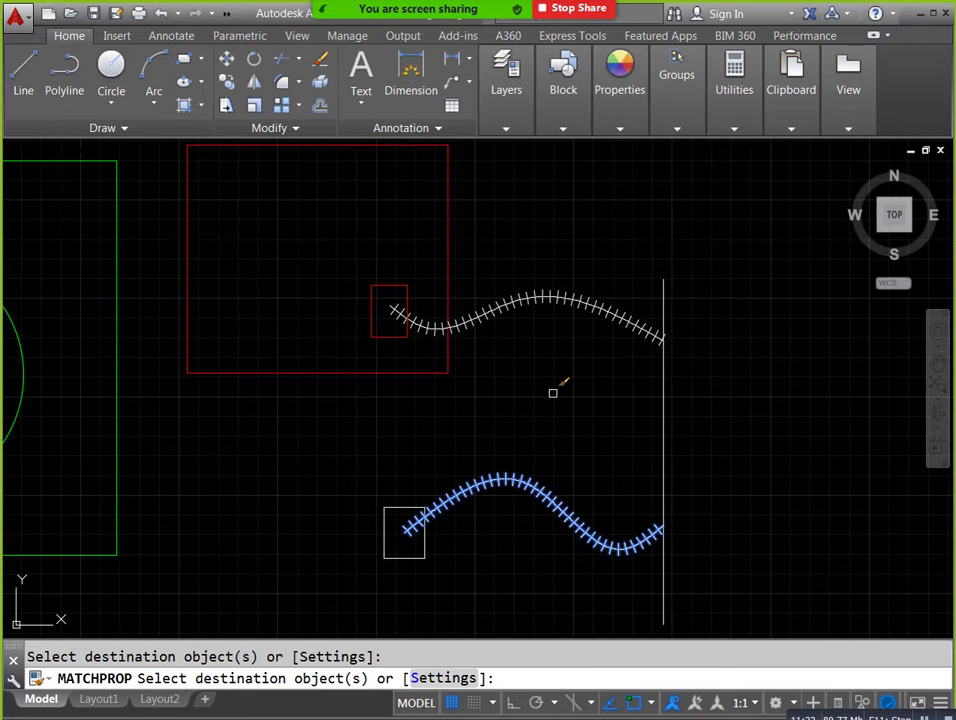
pyautogui.press('Escape')
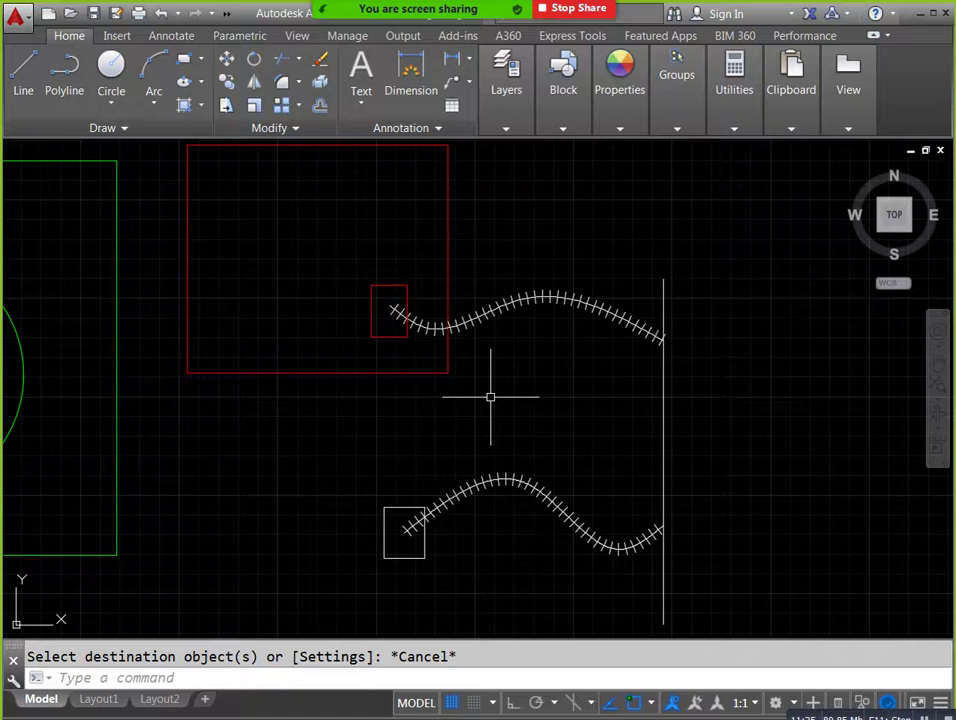
pyautogui.scroll(-2, 491, 395)
pyautogui.moveTo(531, 397); pyautogui.dragTo(493, 351, button='middle')
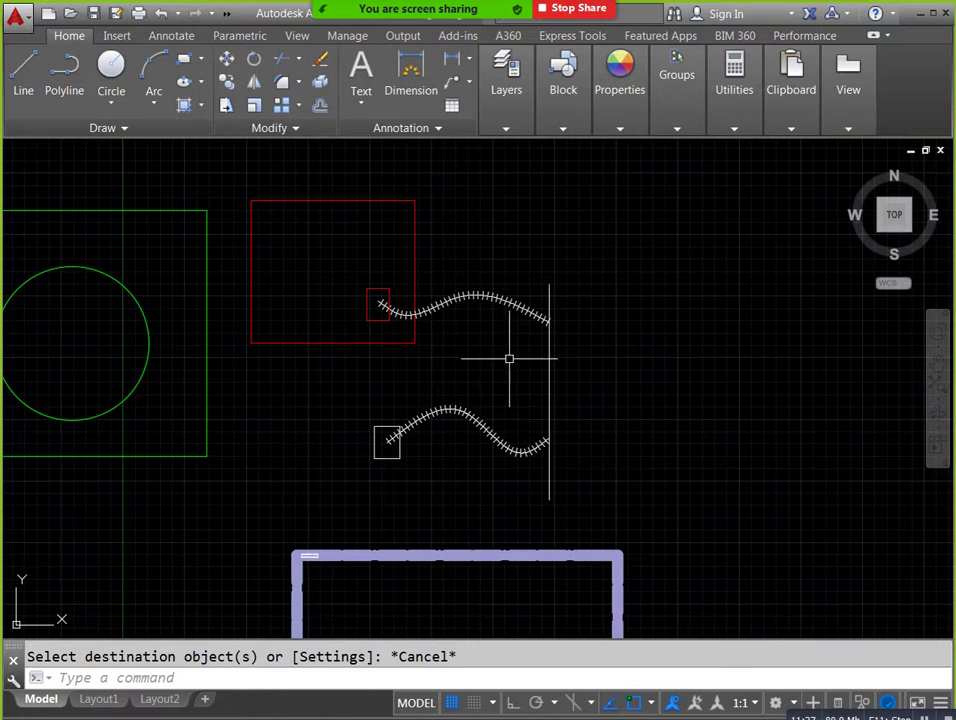
pyautogui.scroll(2, 508, 357)
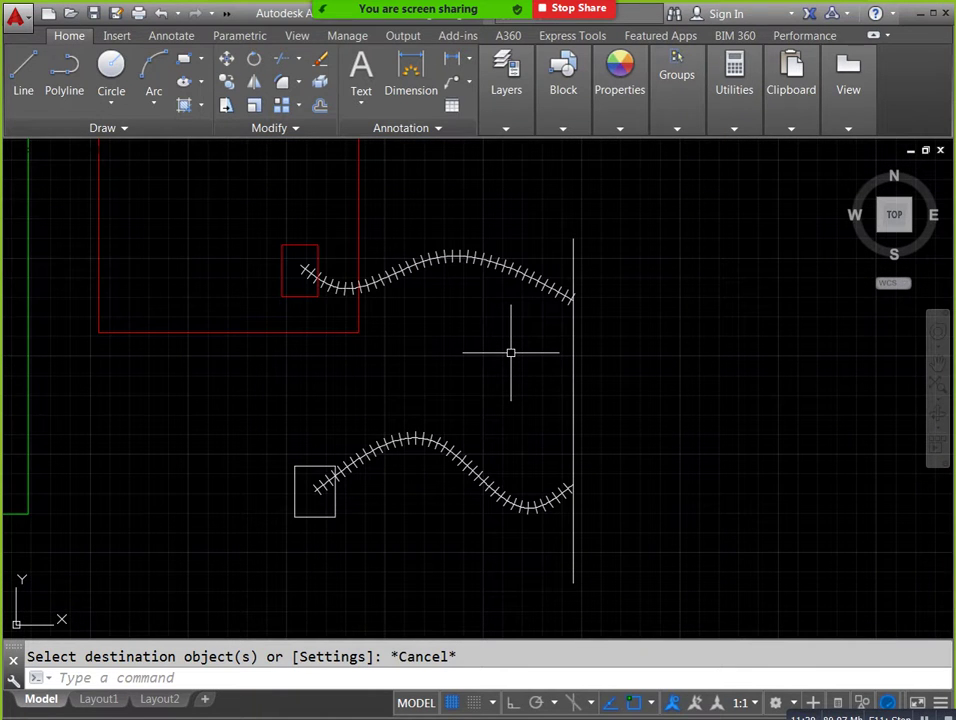
pyautogui.hotkey('ctrl', 'z')
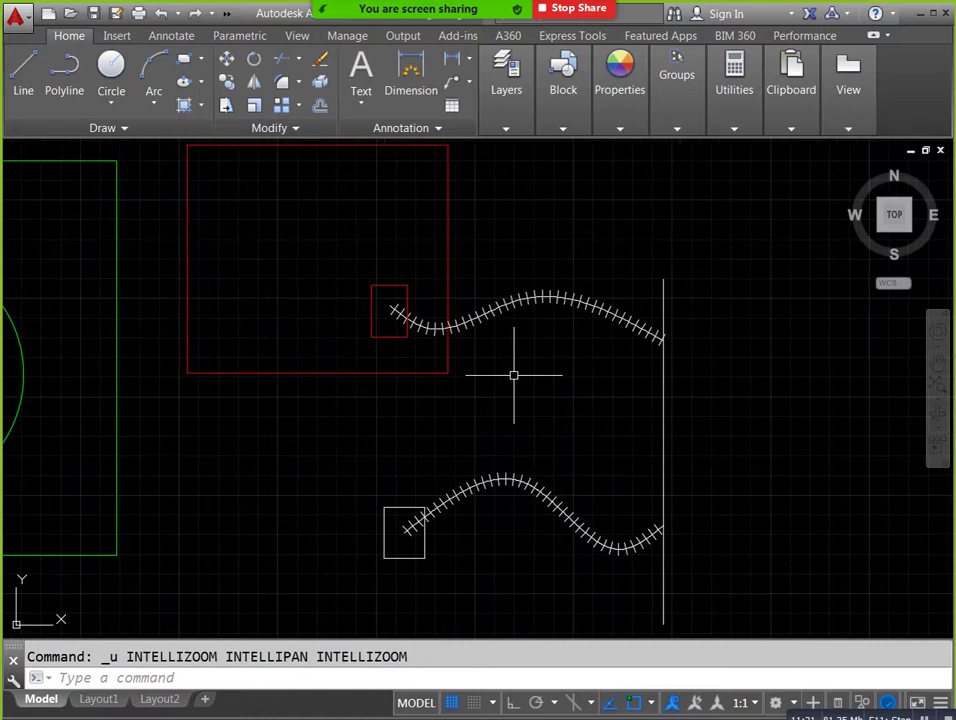
pyautogui.hotkey('ctrl', 'z')
# Rerun MATCHPROP so the upper curve takes the lower spline's white TRACKS hatch style.
pyautogui.write('ma')
pyautogui.press('Return')
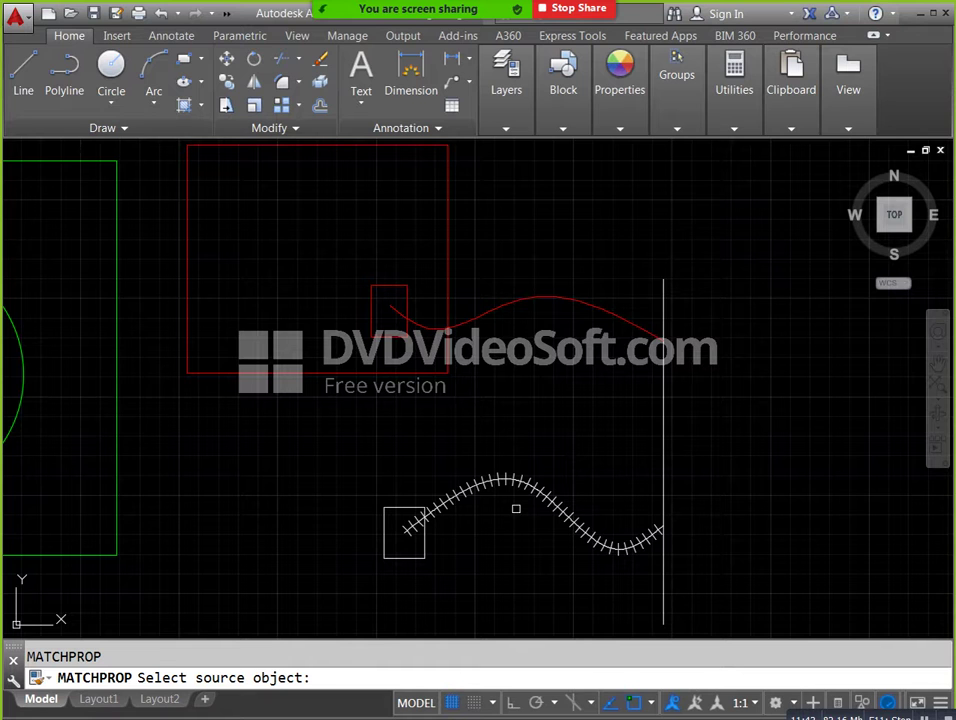
pyautogui.click(536, 486)
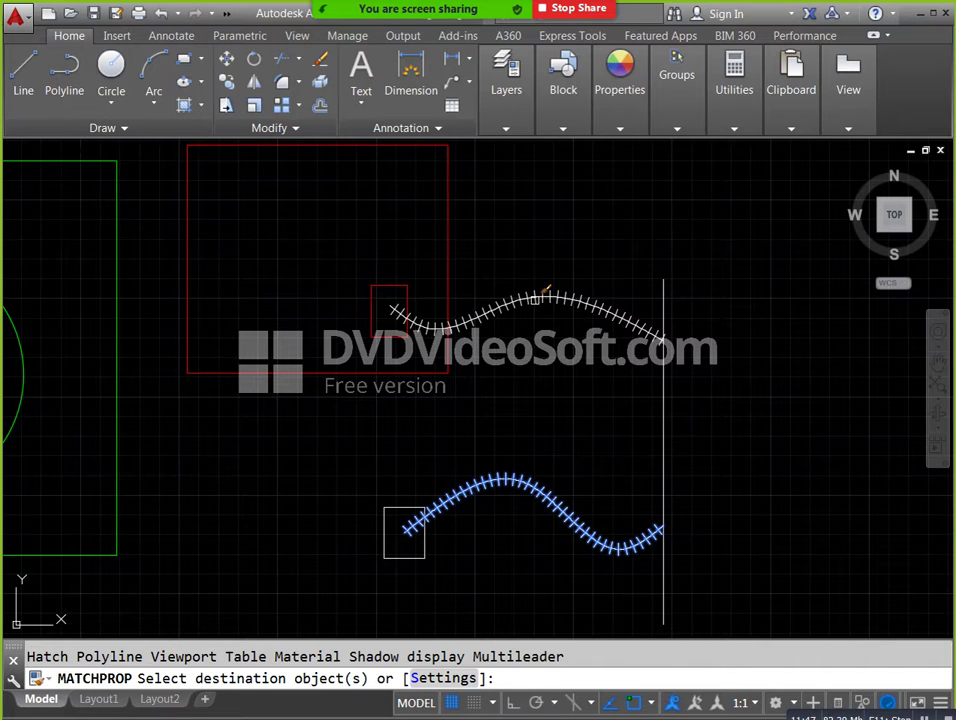
pyautogui.click(535, 297)
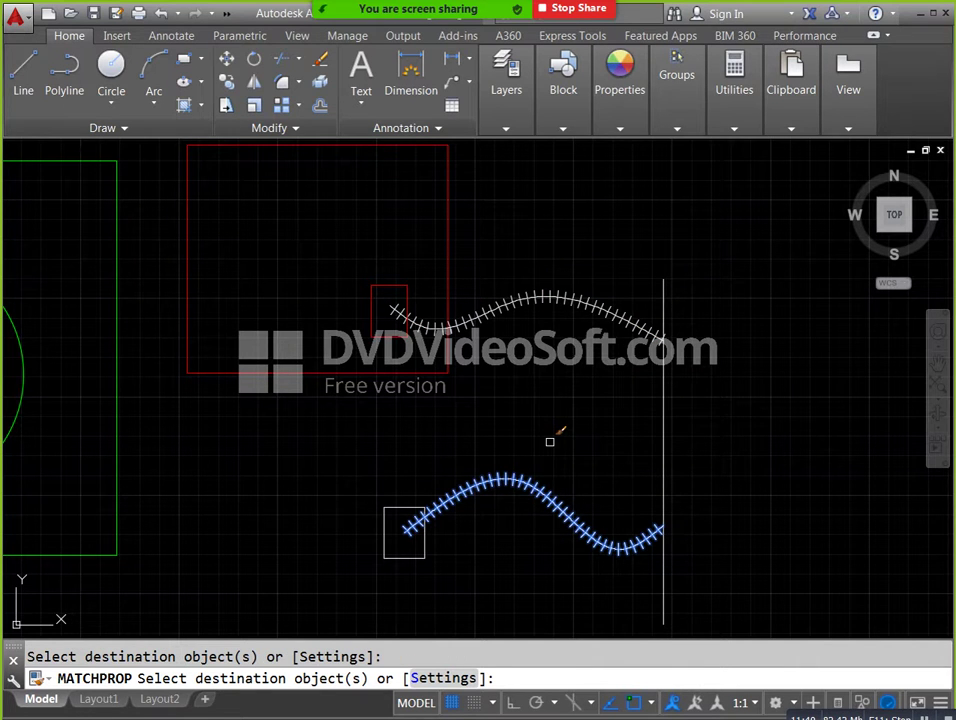
pyautogui.rightClick(550, 441)
pyautogui.click(578, 453)
pyautogui.moveTo(572, 377)
pyautogui.mouseDown(button='middle')
pyautogui.moveTo(499, 363)
pyautogui.moveTo(508, 383)
pyautogui.moveTo(462, 367)
pyautogui.moveTo(468, 361)
pyautogui.moveTo(431, 335)
pyautogui.mouseUp(button='middle')
pyautogui.scroll(-2, 499, 363)
pyautogui.moveTo(529, 509); pyautogui.dragTo(501, 490, button='middle')
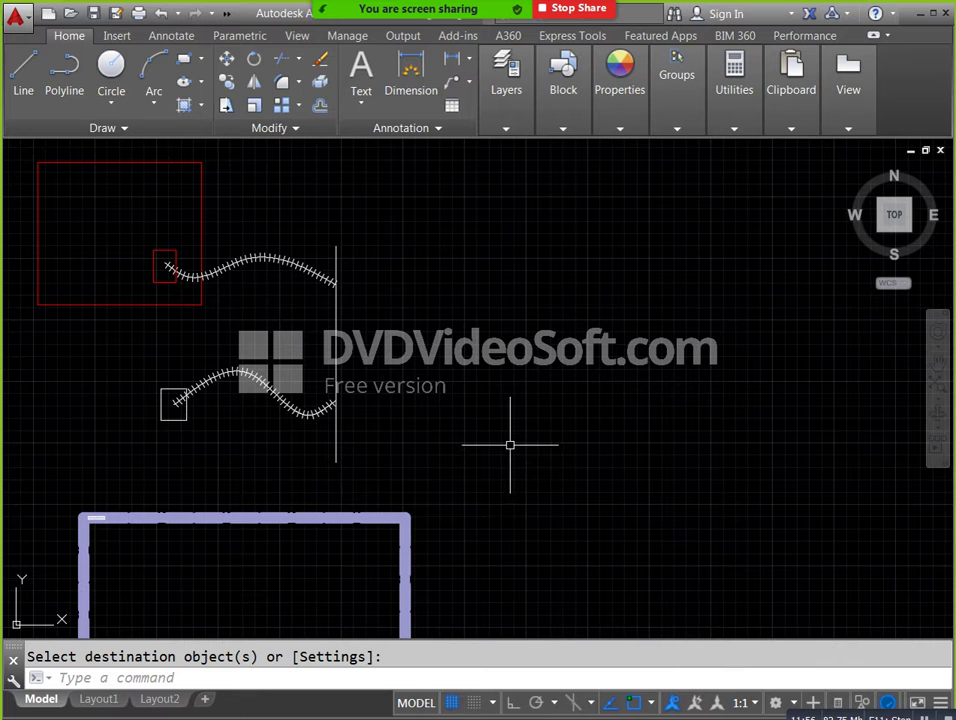
pyautogui.click(623, 113)
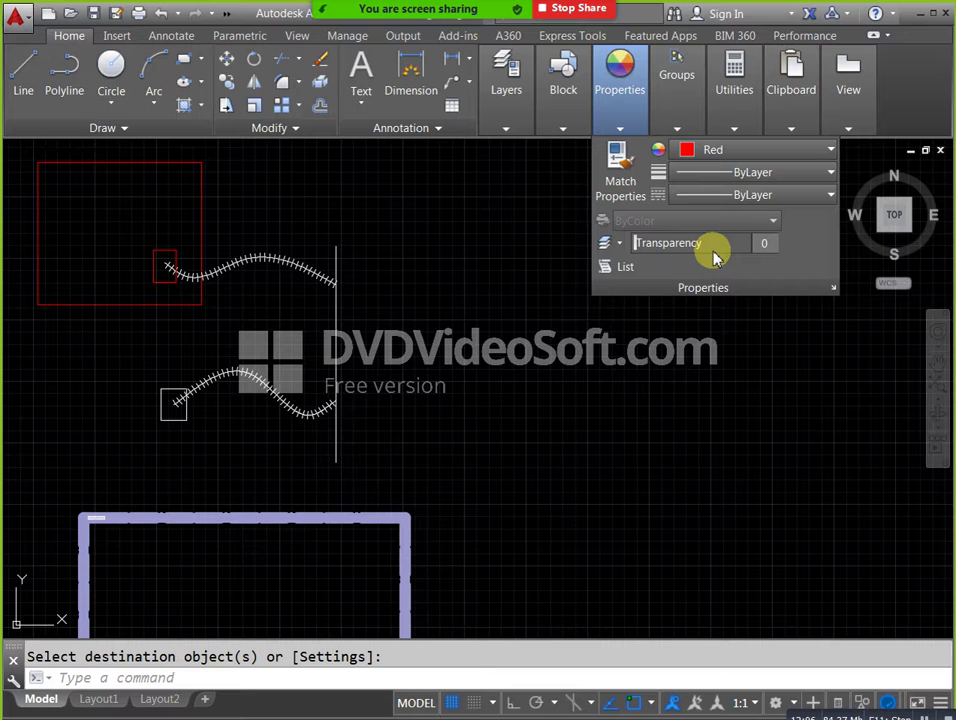
pyautogui.press('Escape')
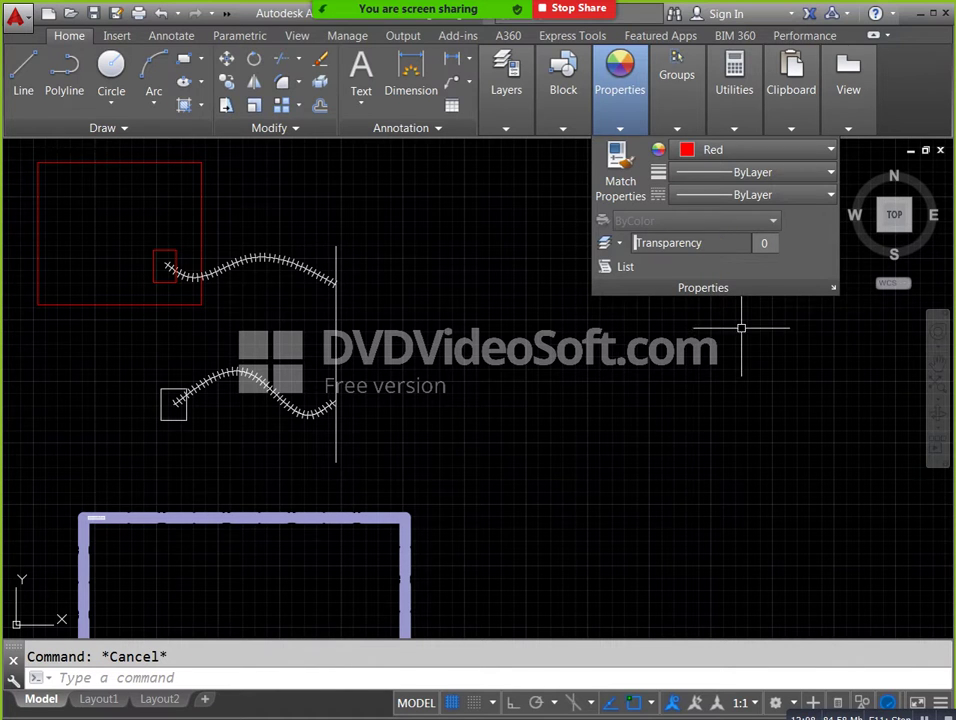
pyautogui.moveTo(638, 370); pyautogui.dragTo(595, 365, button='middle')
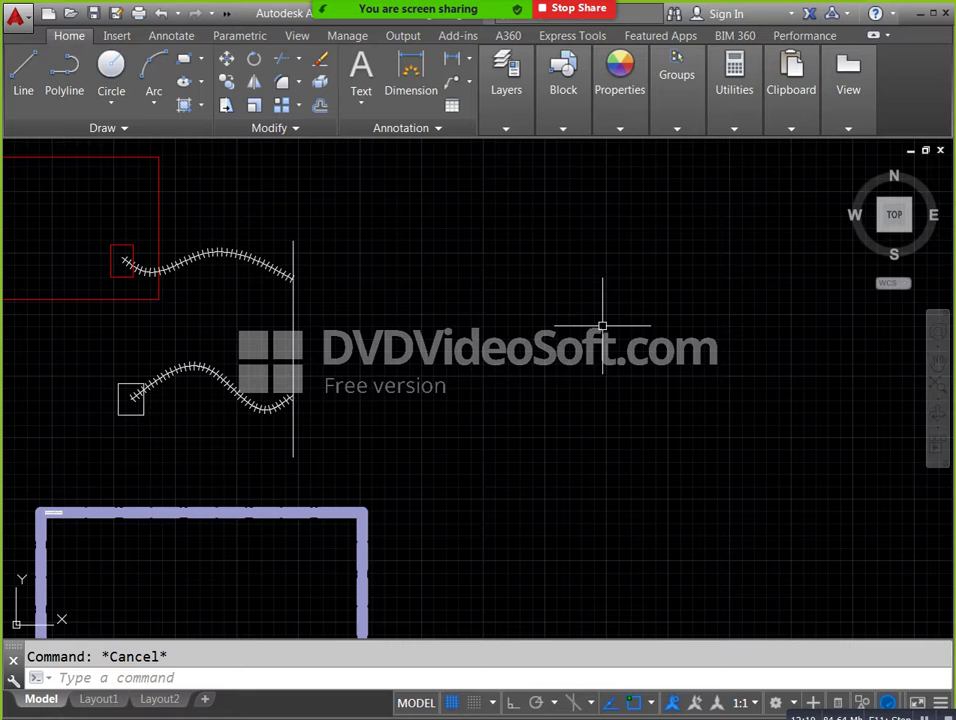
pyautogui.click(678, 127)
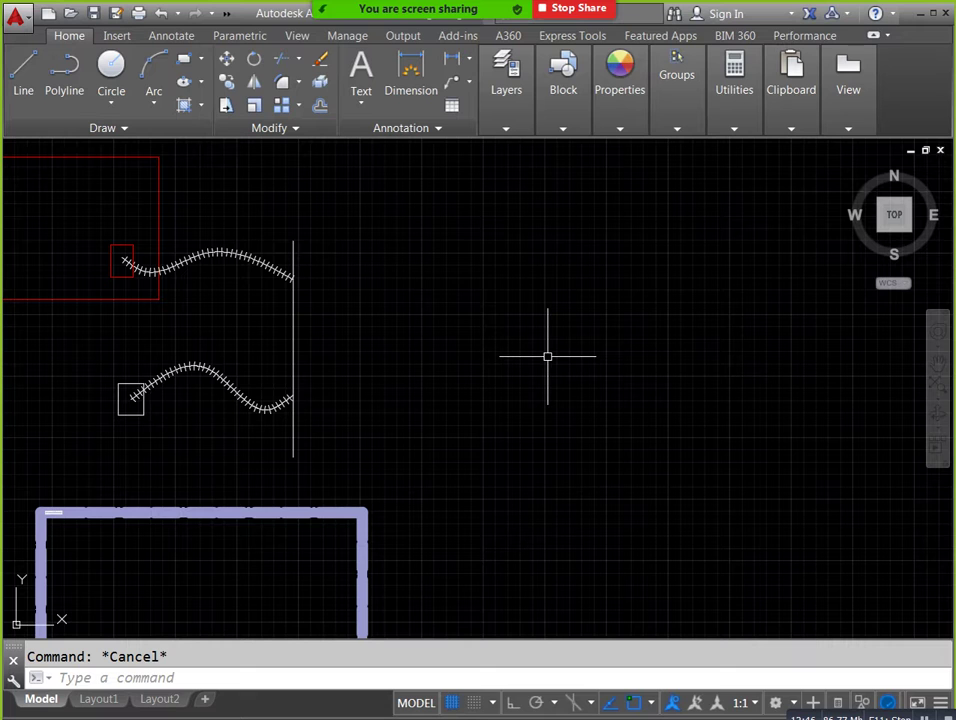
pyautogui.write('group')
# Start a new group named 'airterminal'.
pyautogui.press('Return')
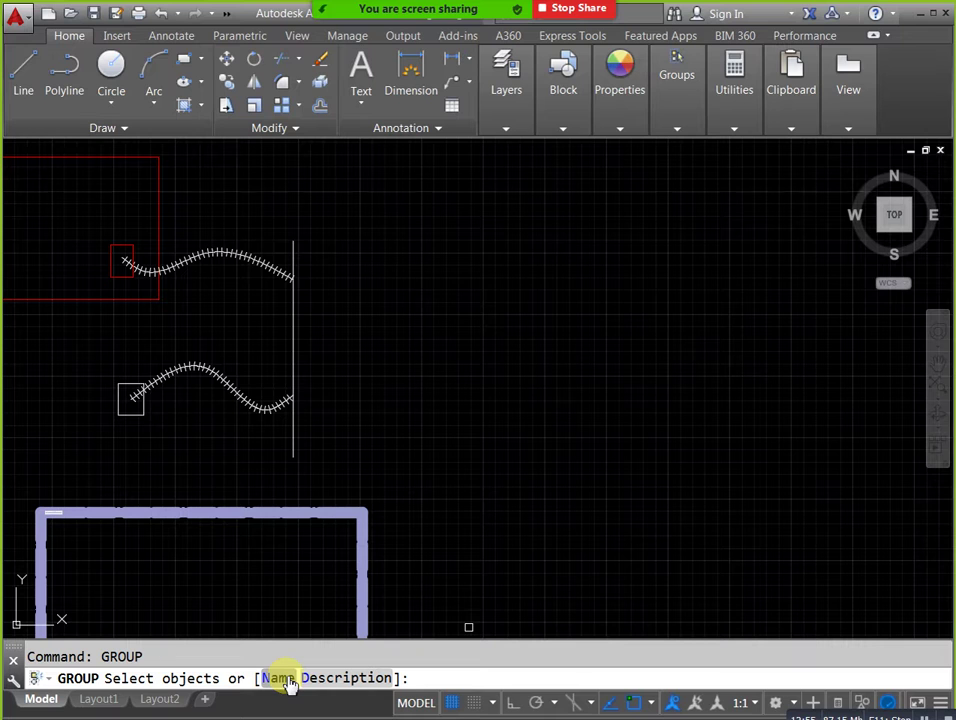
pyautogui.click(284, 679)
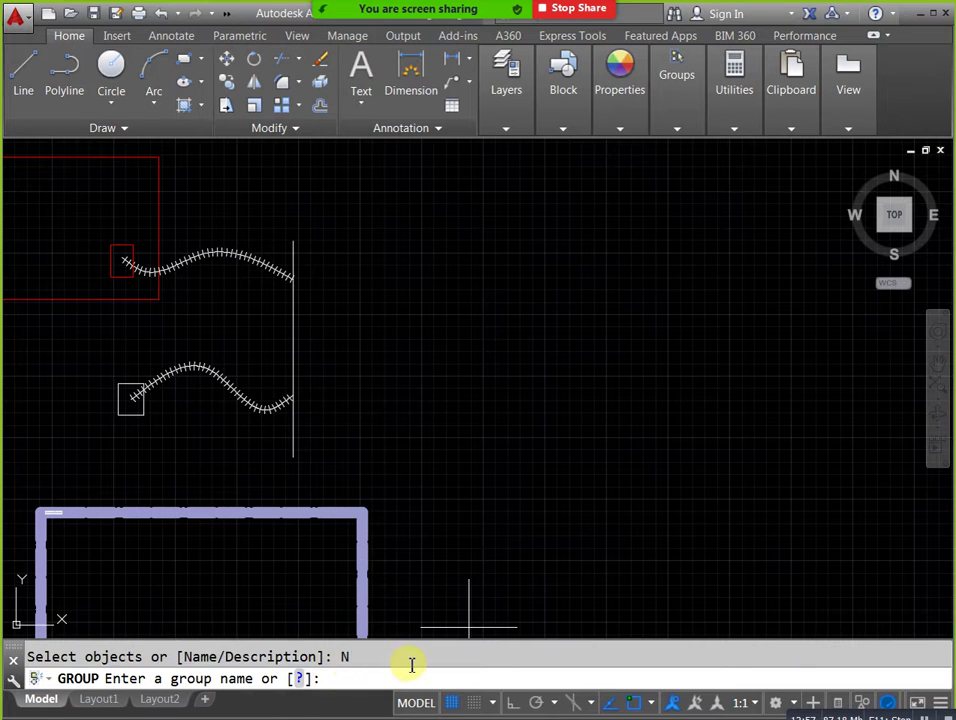
pyautogui.write('ai')
pyautogui.write('rterm')
pyautogui.write('inal')
pyautogui.press('Return')
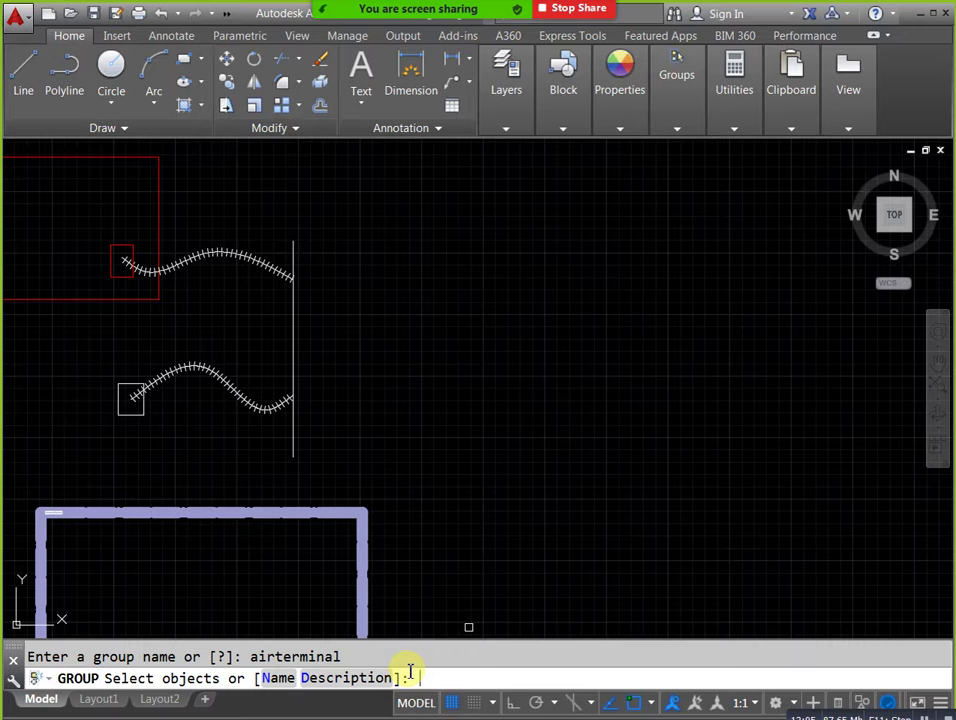
# Add both hatched curves, their two squares and the vertical line to the group.
pyautogui.click(264, 468)
pyautogui.click(112, 408)
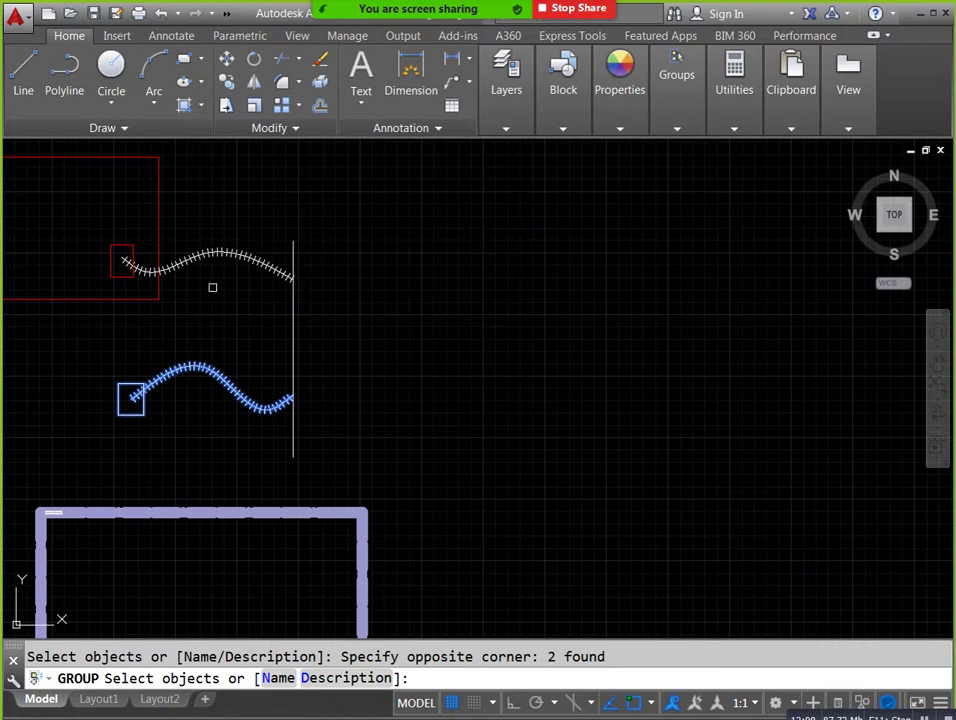
pyautogui.click(131, 266)
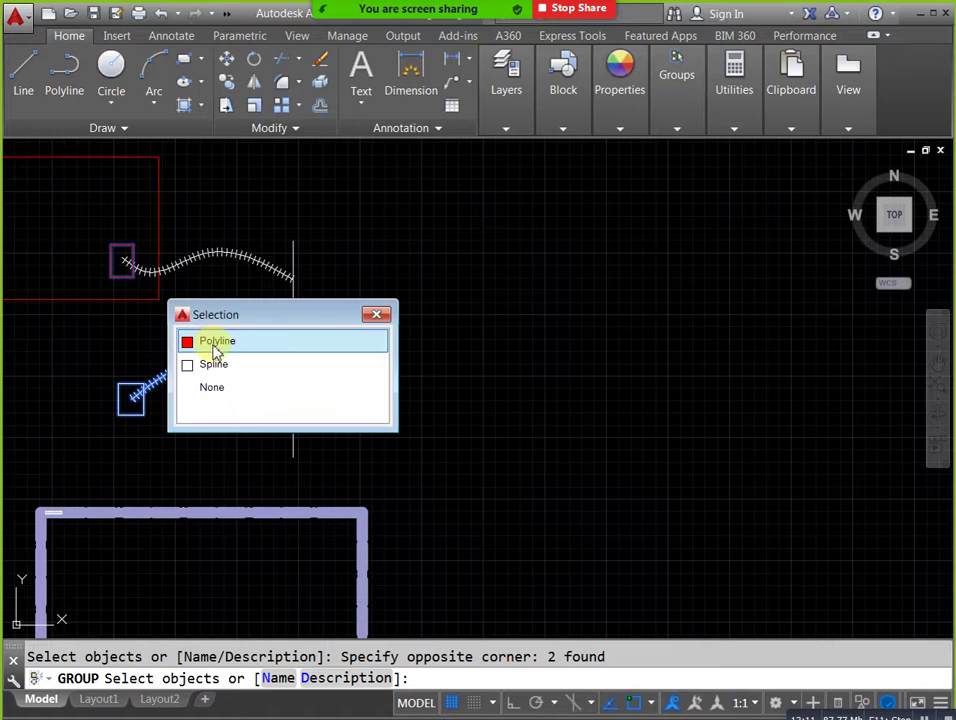
pyautogui.click(212, 340)
pyautogui.click(208, 257)
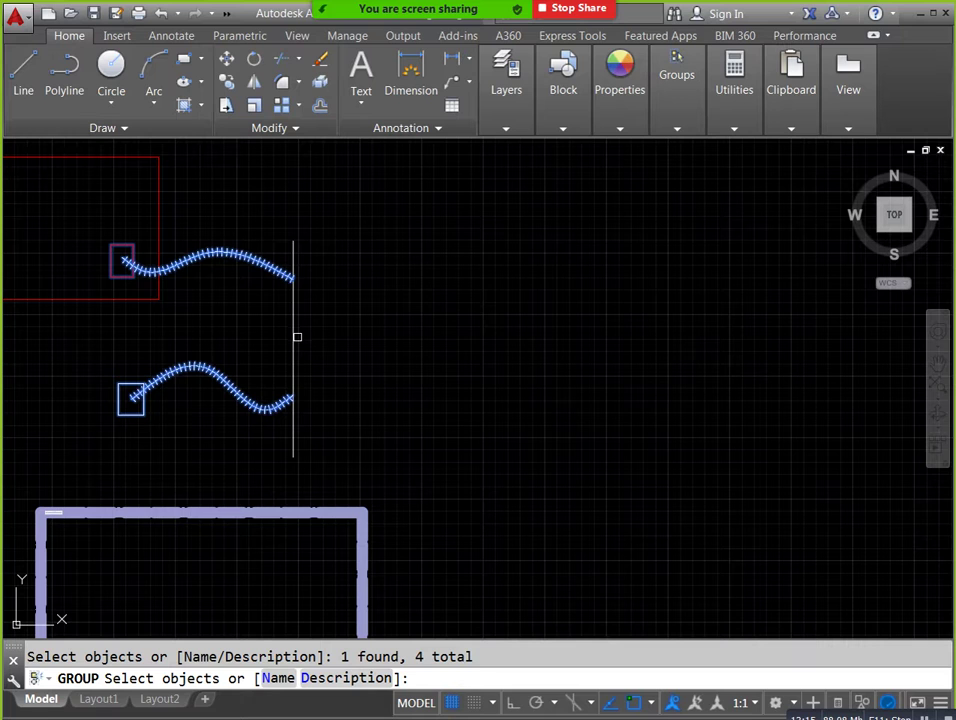
pyautogui.click(294, 333)
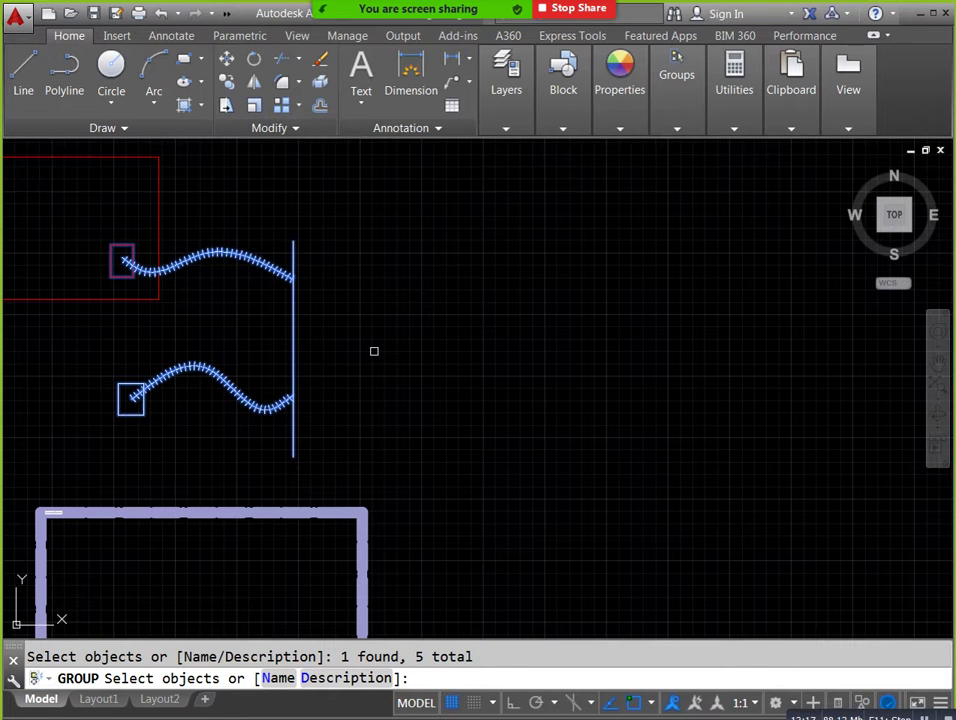
pyautogui.press('Return')
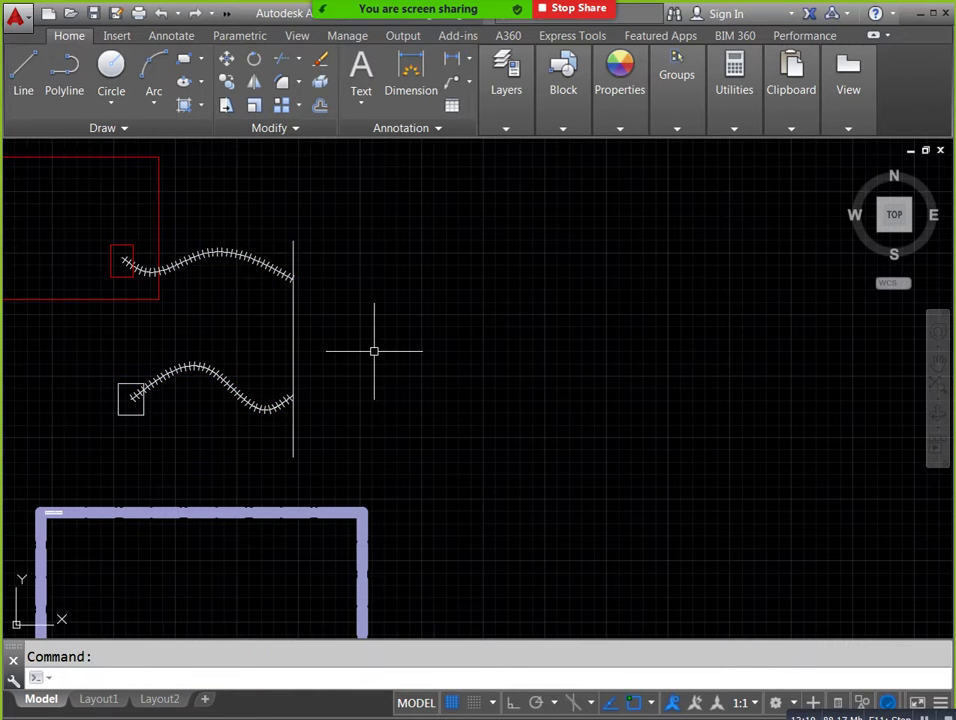
pyautogui.click(291, 330)
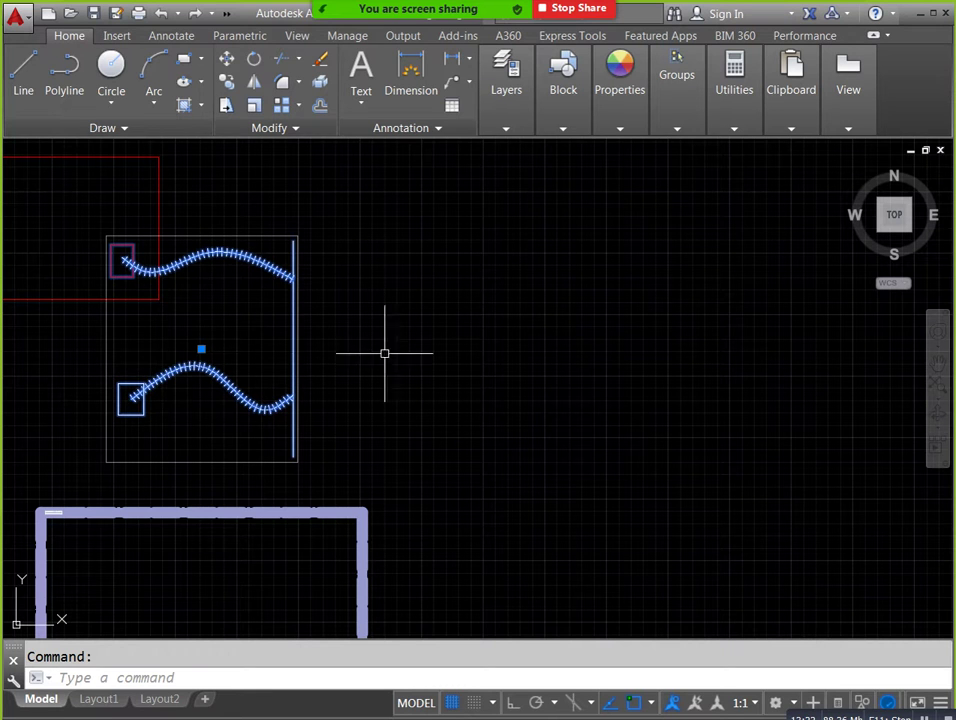
# Copy the airterminal group with CO and place the duplicate to the right of the original.
pyautogui.press('Escape')
pyautogui.write('ct o')
pyautogui.press('Return')
pyautogui.click(291, 378)
pyautogui.press('Return')
pyautogui.click(292, 378)
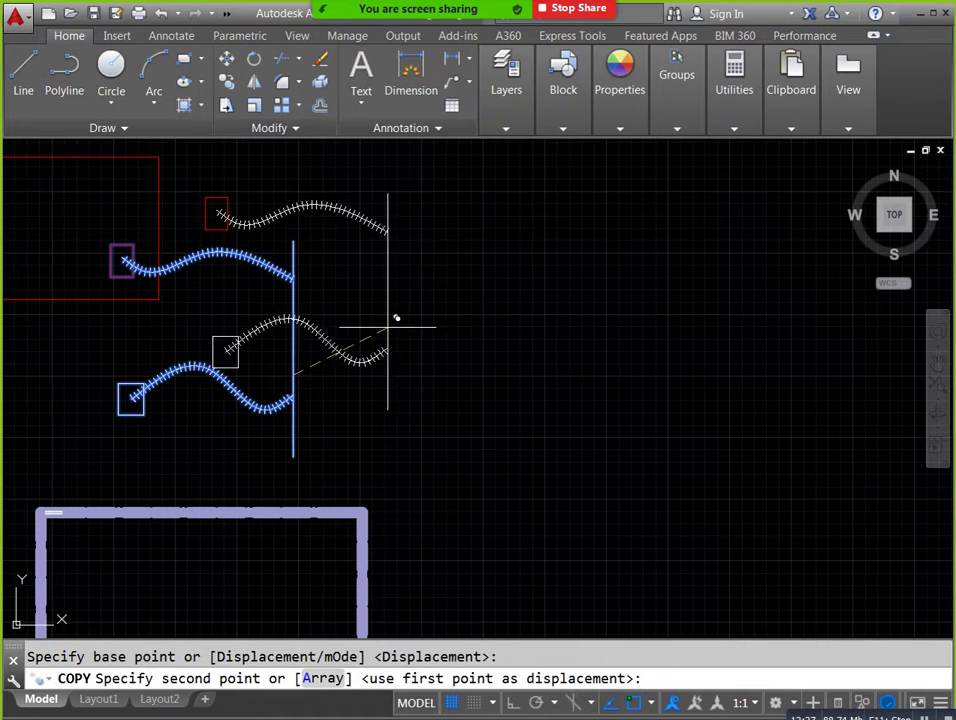
pyautogui.click(647, 363)
pyautogui.press('Escape')
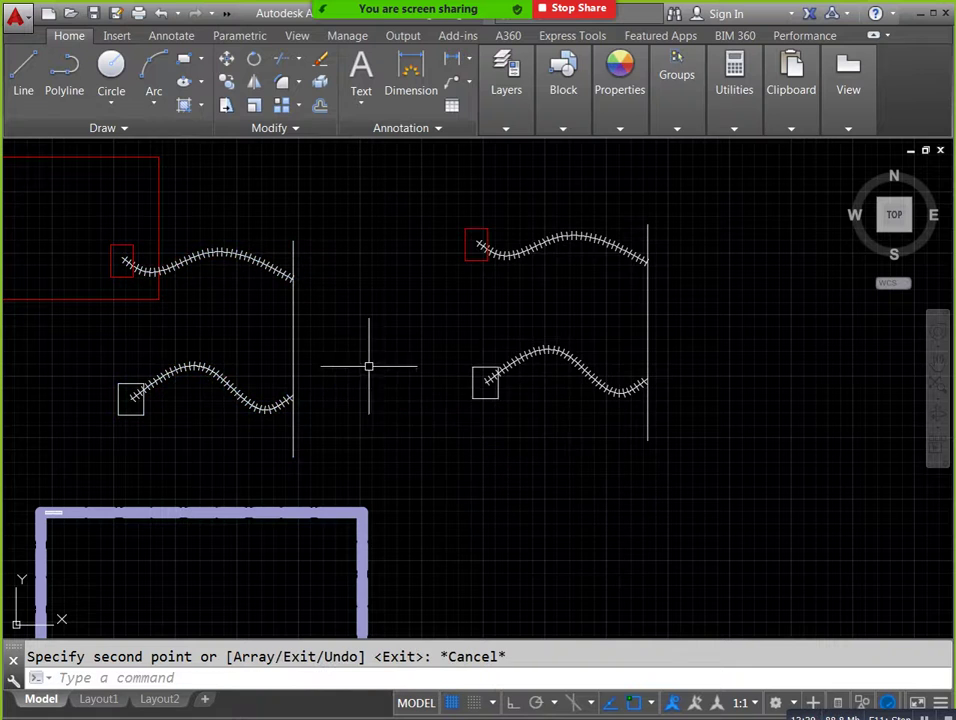
pyautogui.click(506, 376)
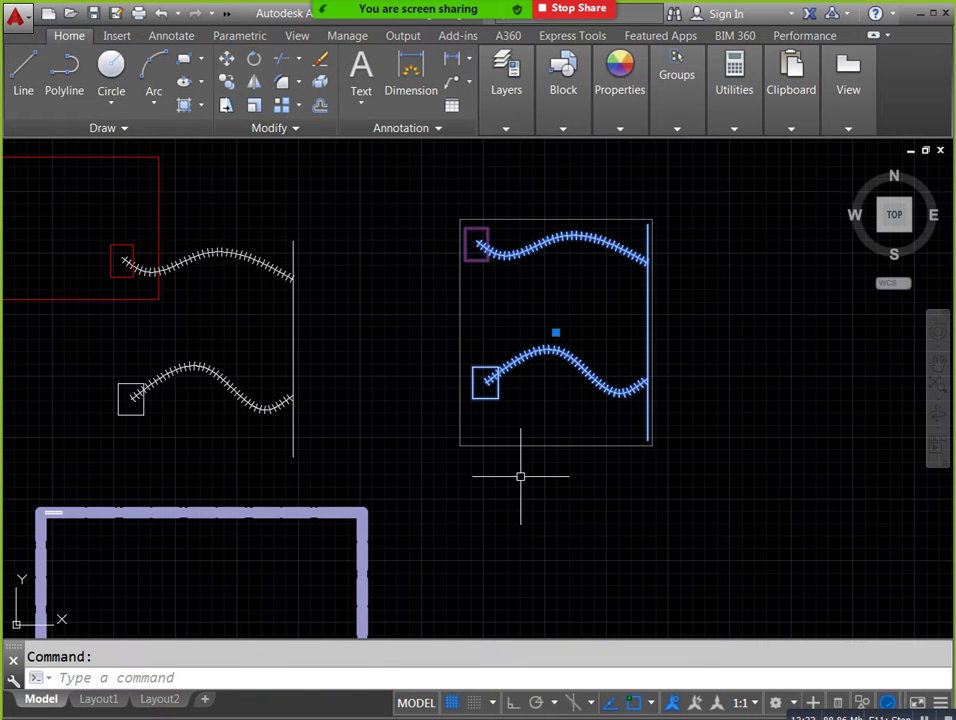
pyautogui.press('Escape')
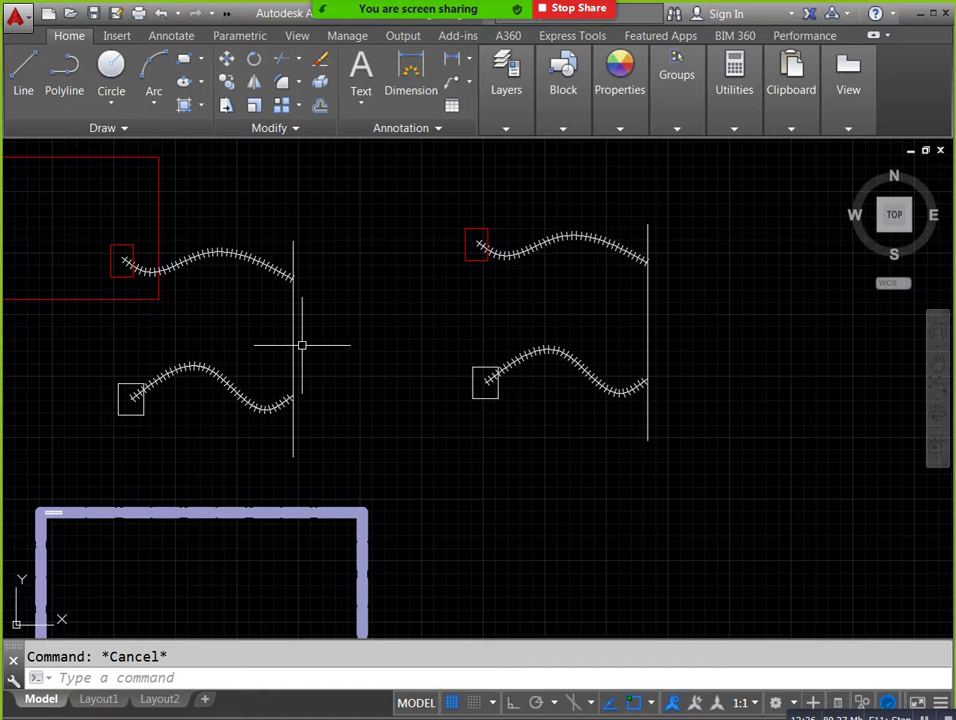
# Draw a small square above the right-hand wavy spline.
pyautogui.scroll(-2, 335, 387)
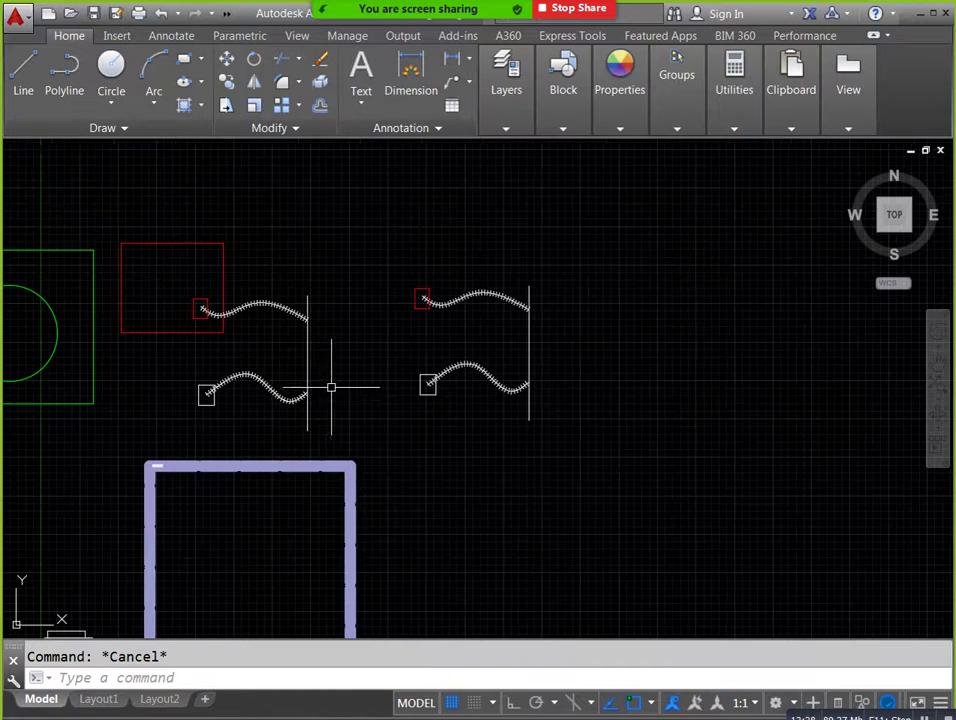
pyautogui.scroll(2, 466, 384)
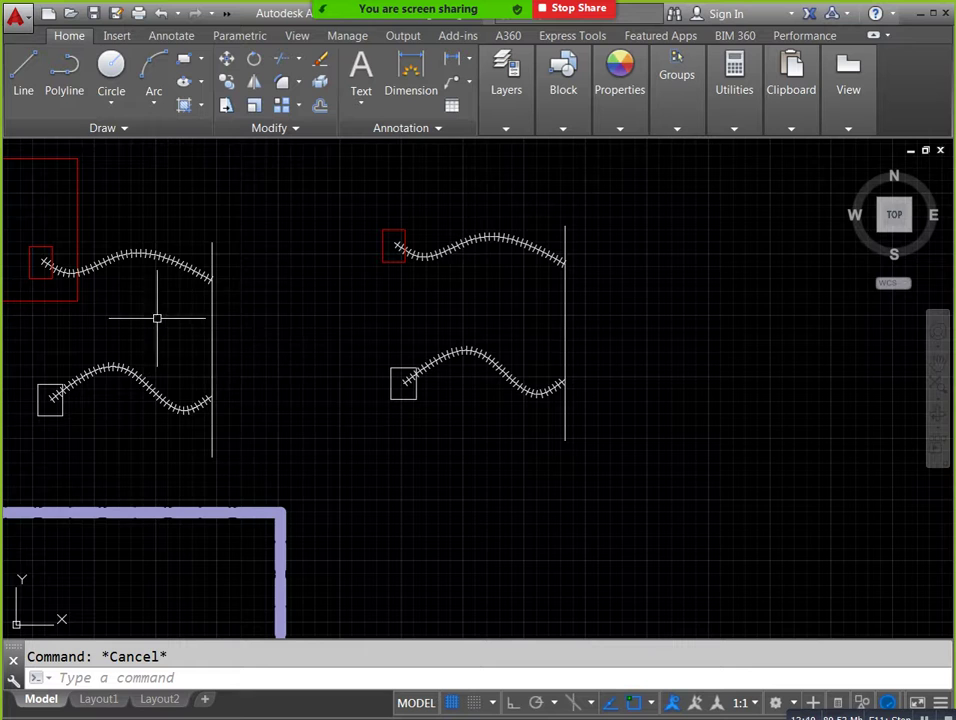
pyautogui.moveTo(264, 471); pyautogui.dragTo(324, 378, button='middle')
pyautogui.scroll(-2, 296, 459)
pyautogui.scroll(-2, 296, 459)
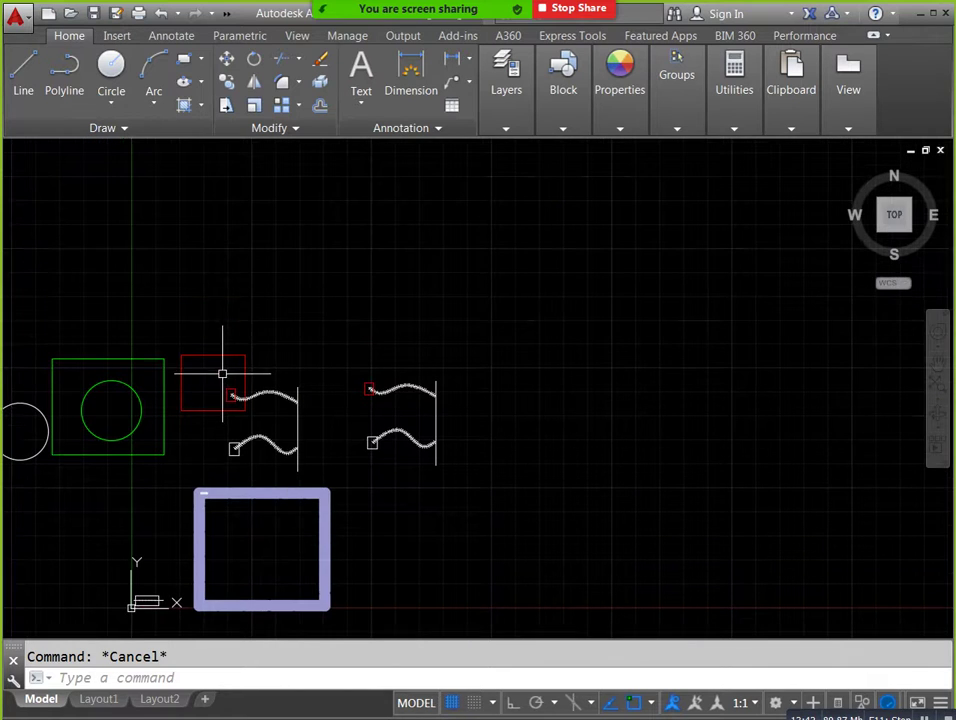
pyautogui.scroll(4, 240, 366)
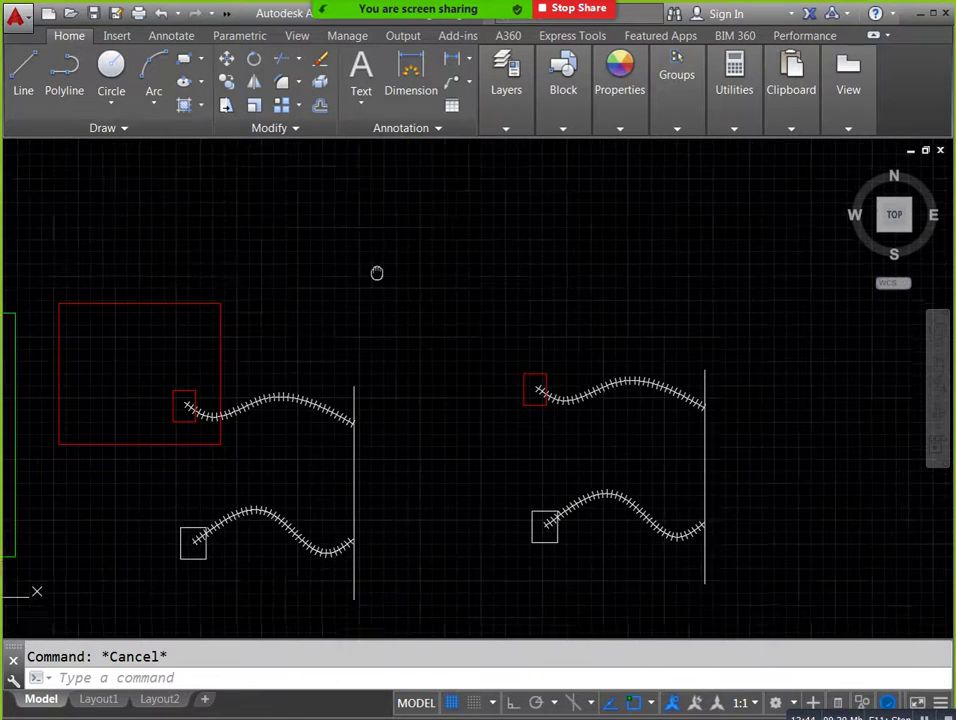
pyautogui.moveTo(388, 286); pyautogui.dragTo(350, 243, button='middle')
pyautogui.click(184, 64)
pyautogui.click(501, 261)
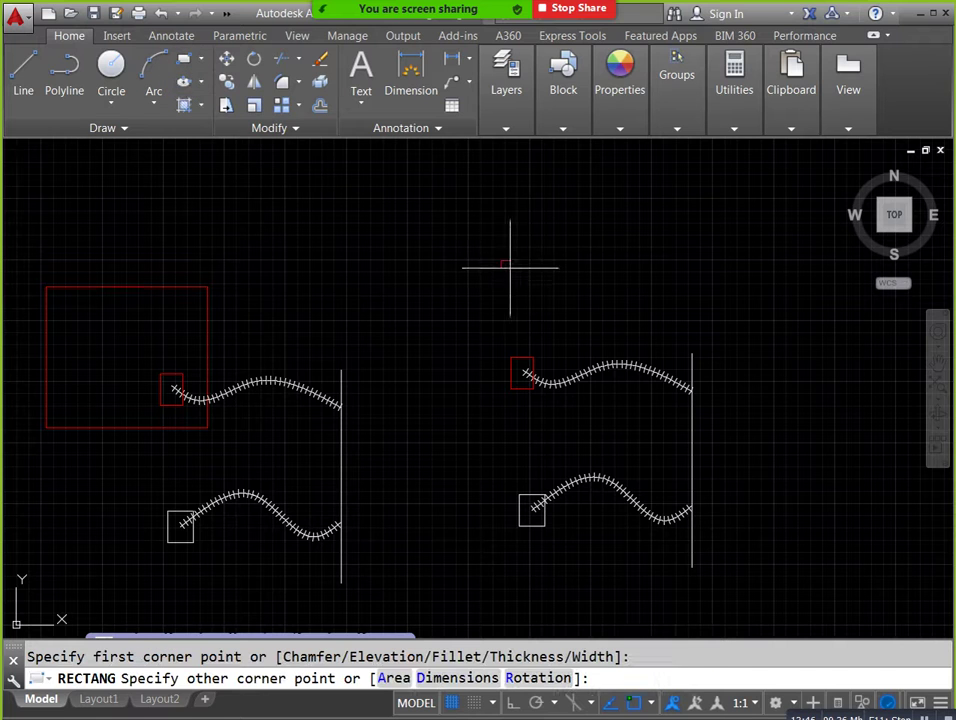
pyautogui.click(534, 298)
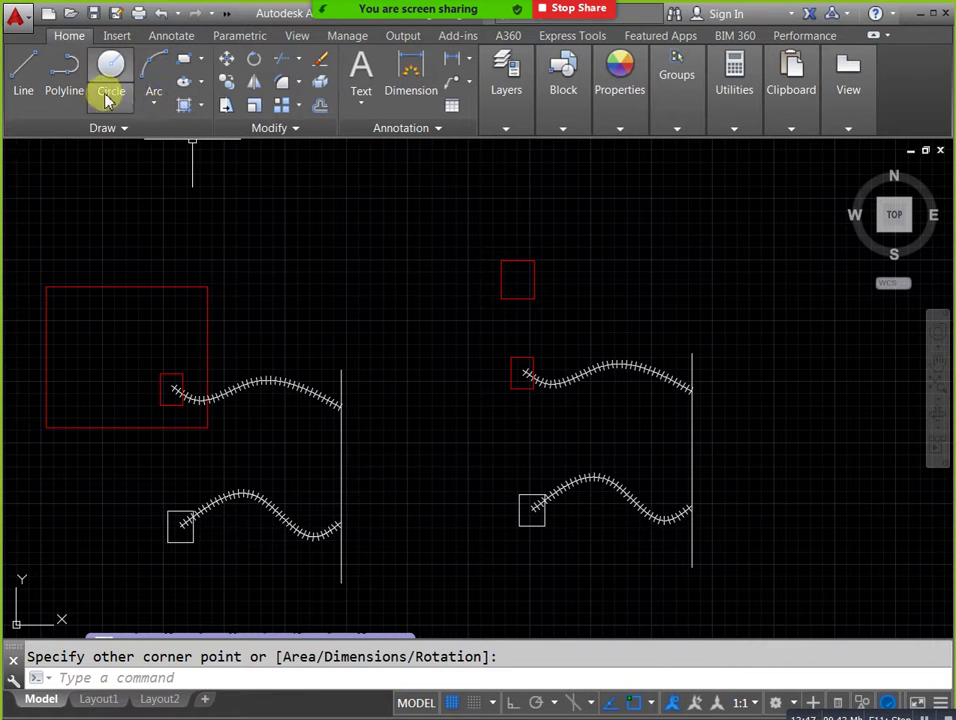
# Draw a second small square above the right-hand group, then start GROUPEDIT.
pyautogui.moveTo(645, 352); pyautogui.dragTo(609, 332, button='middle')
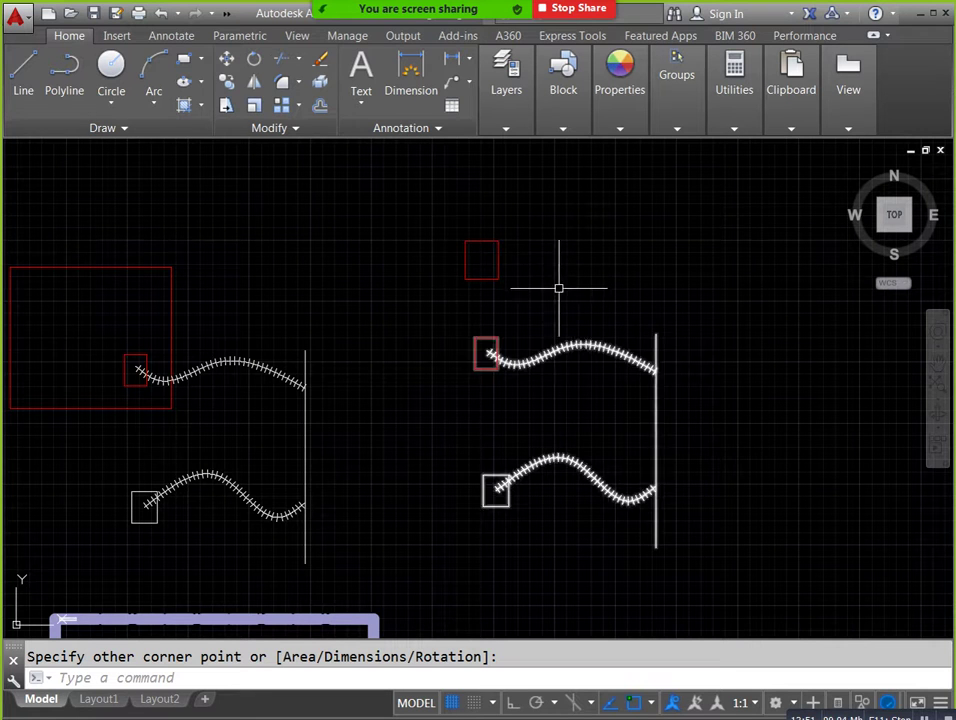
pyautogui.click(185, 65)
pyautogui.click(349, 204)
pyautogui.click(395, 252)
pyautogui.click(499, 241)
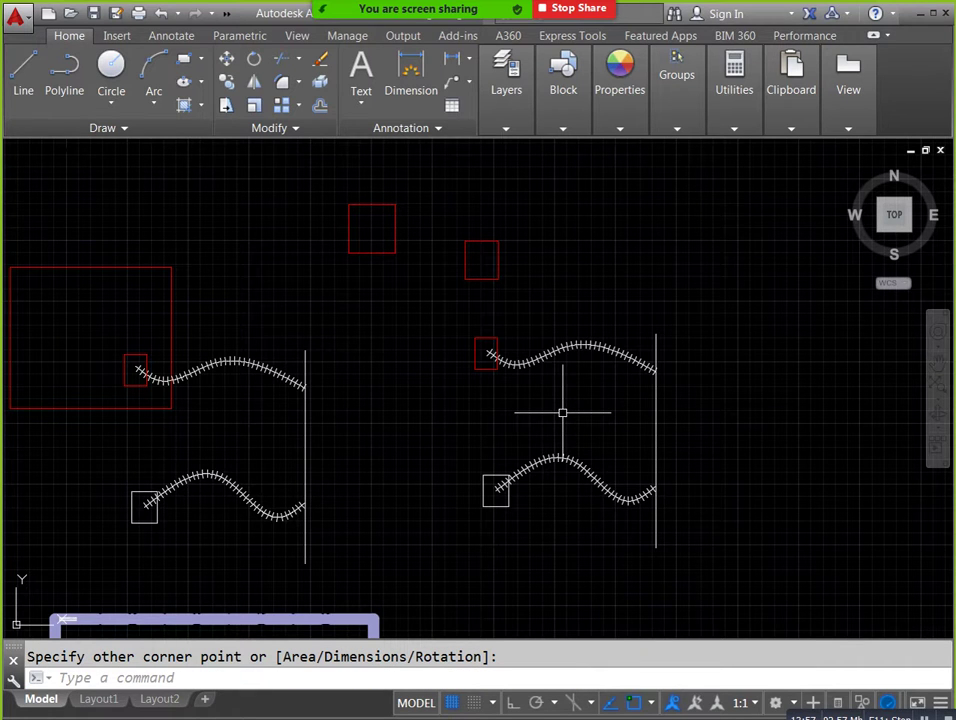
pyautogui.write('groupedit')
pyautogui.press('Return')
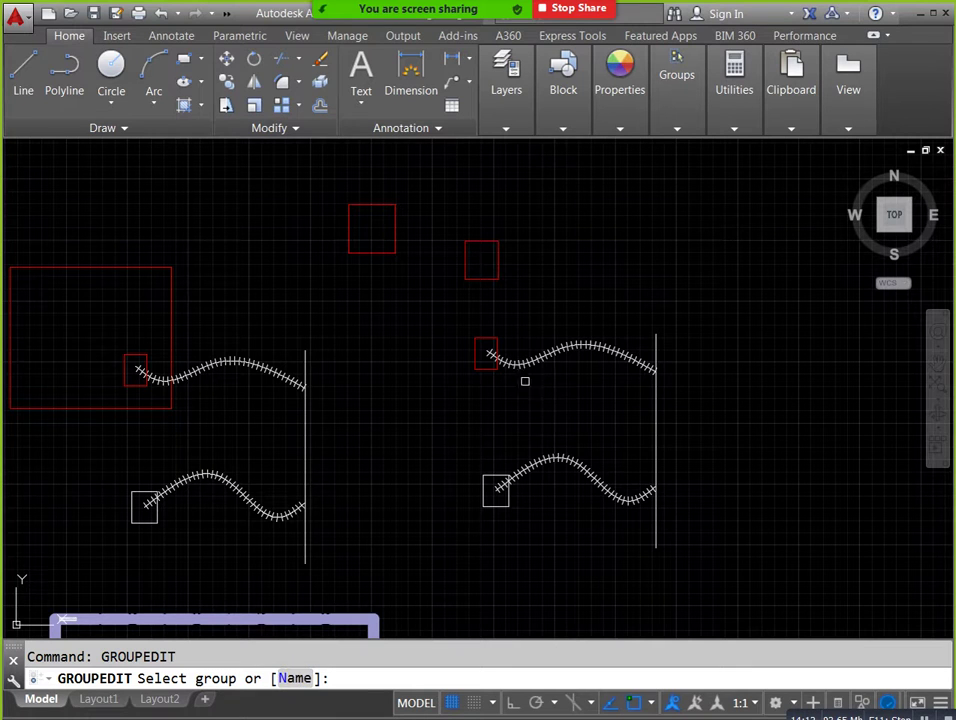
# Add both small red squares to the right-hand airterminal group, making seven members.
pyautogui.click(531, 356)
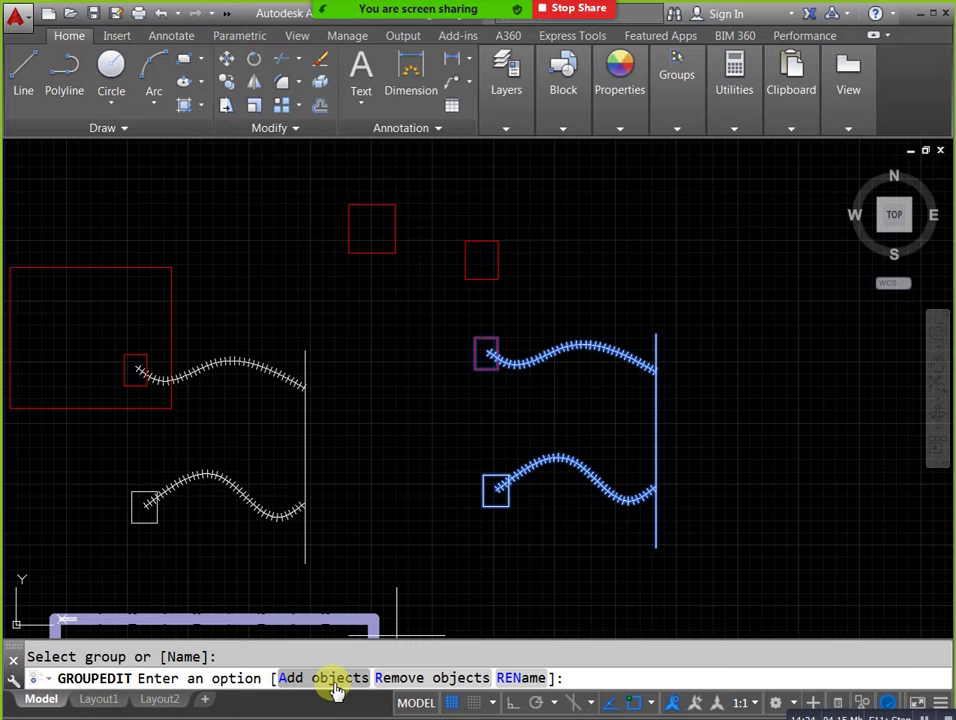
pyautogui.click(337, 680)
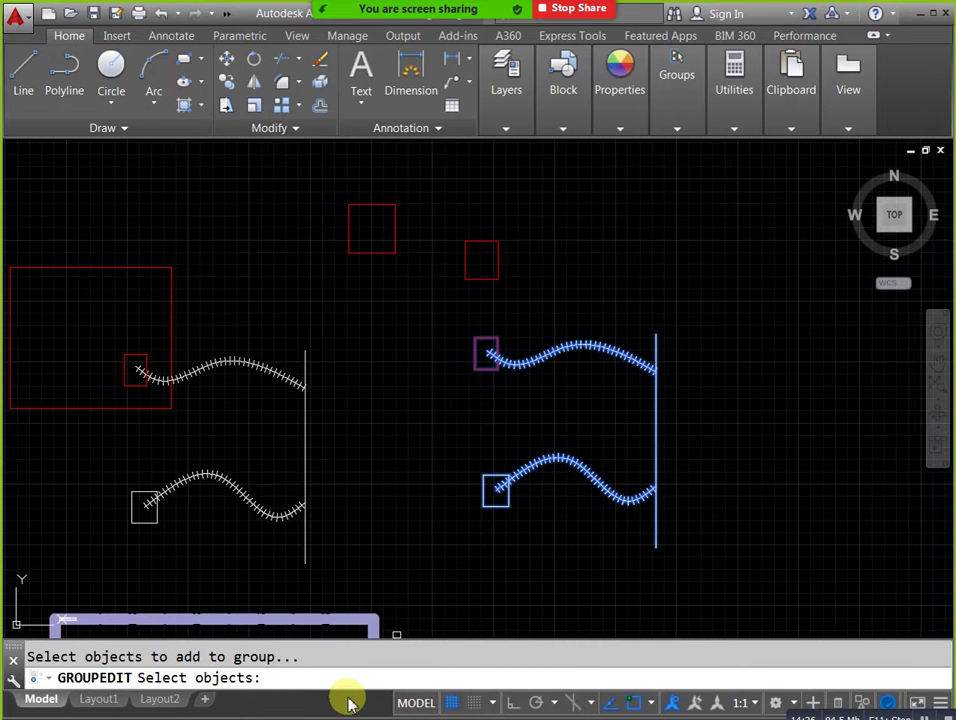
pyautogui.click(487, 281)
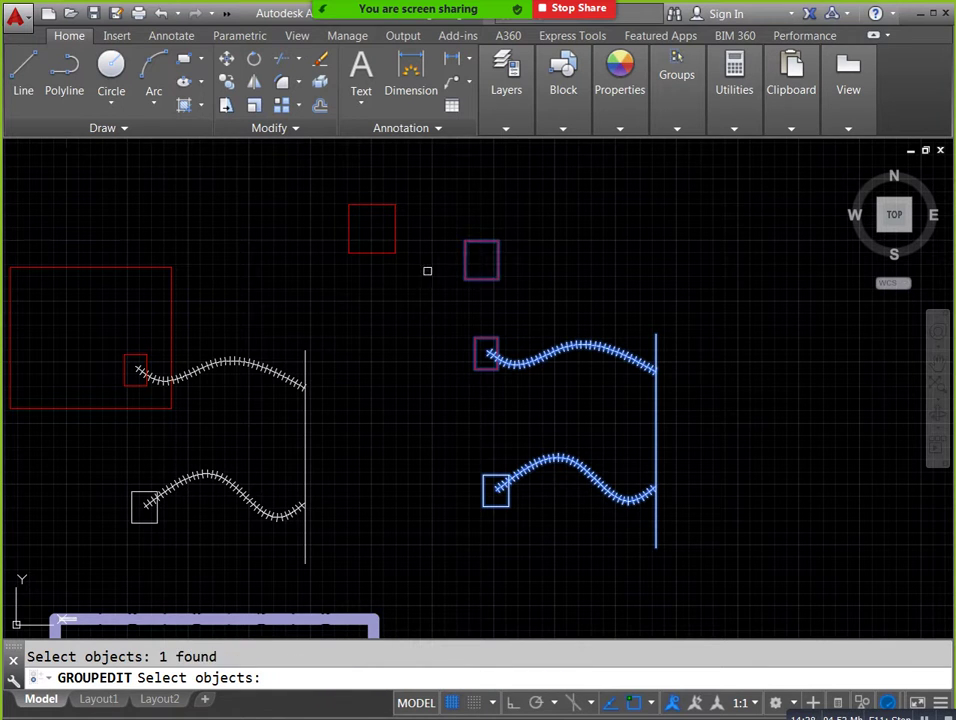
pyautogui.click(386, 251)
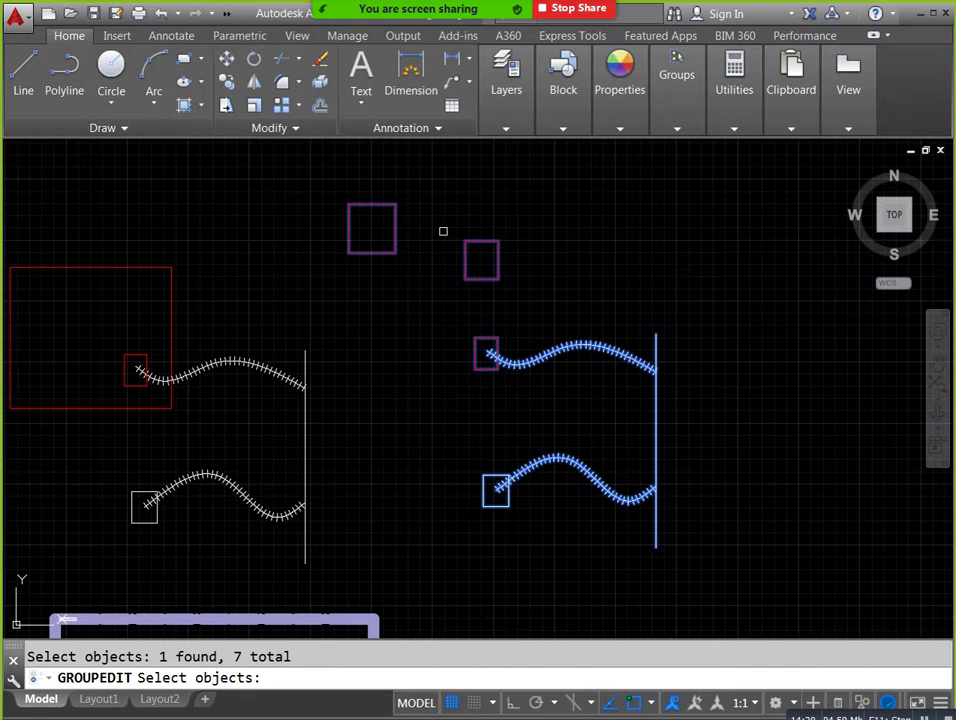
pyautogui.press('Return')
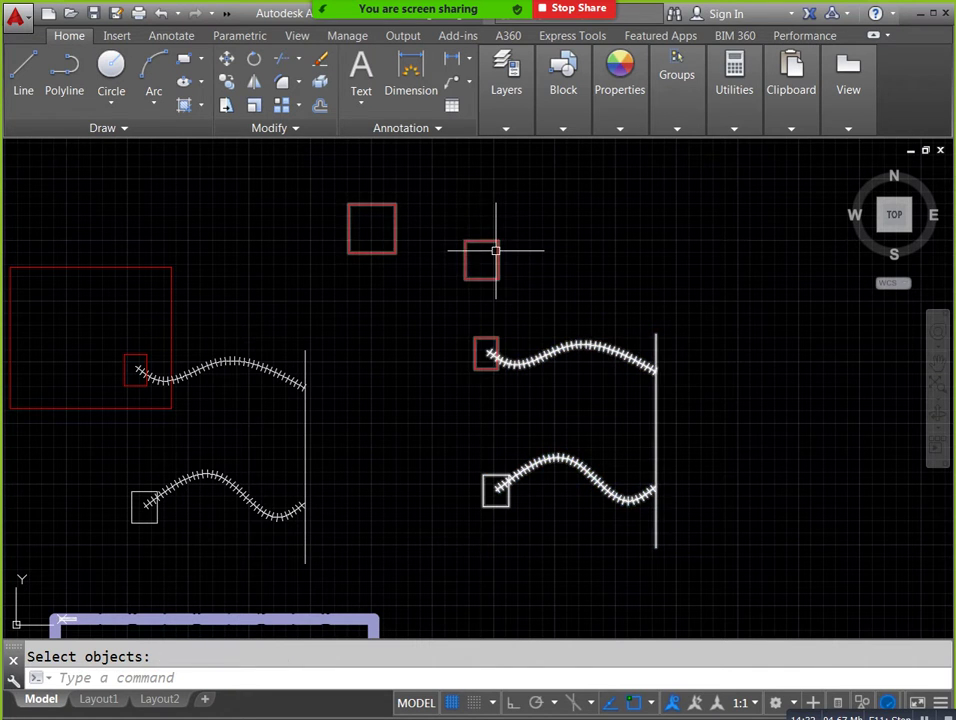
pyautogui.click(495, 356)
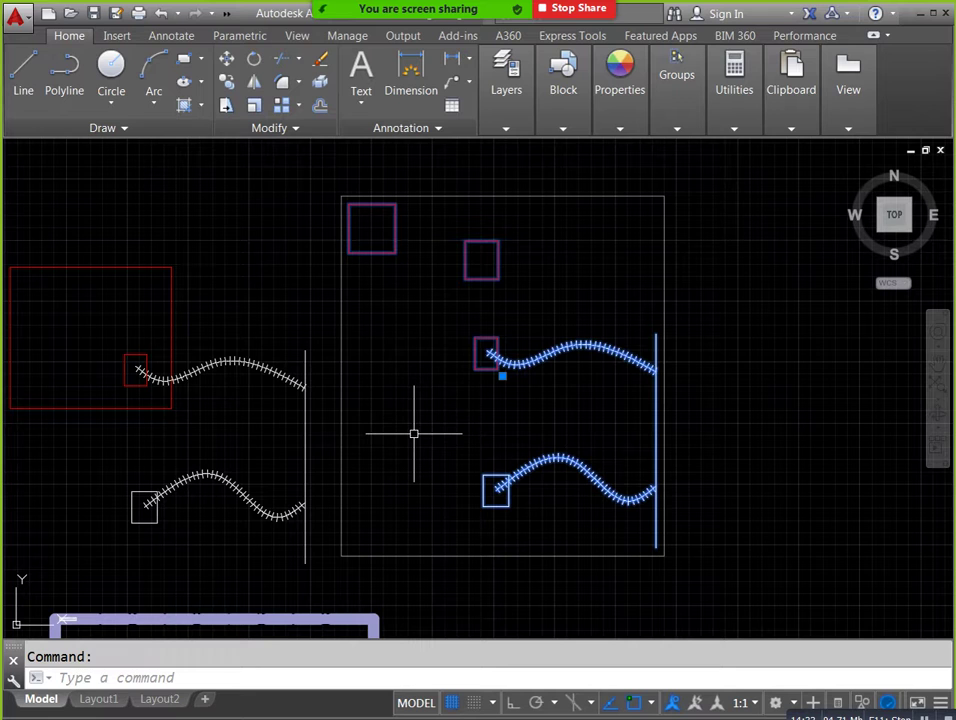
pyautogui.press('Escape')
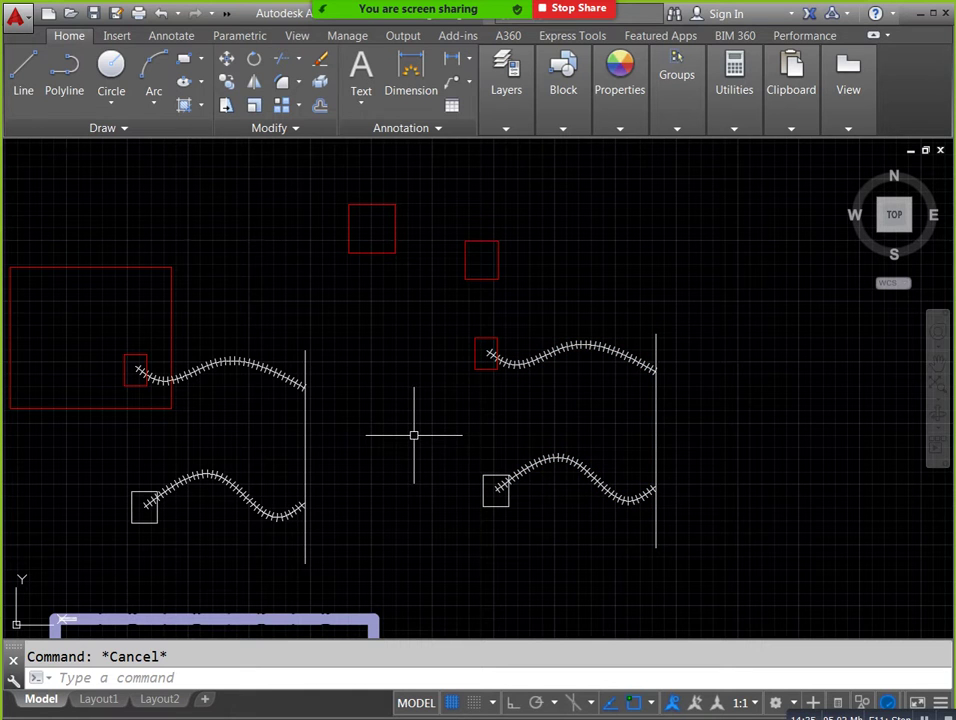
pyautogui.press('Return')
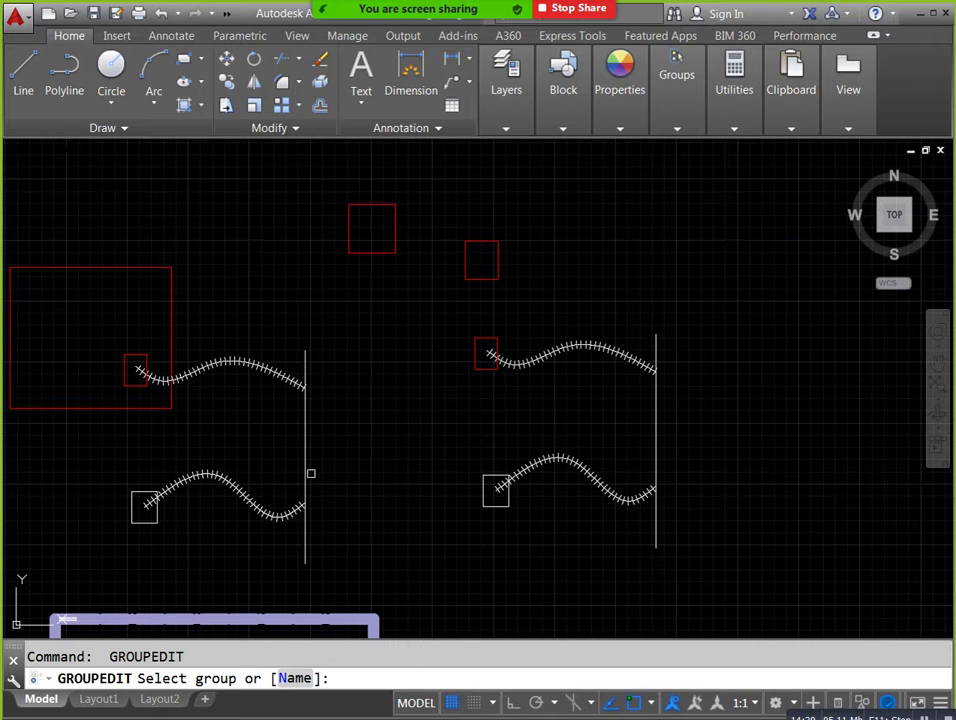
# Remove the lower red square from the right-hand group, leaving six members.
pyautogui.click(559, 353)
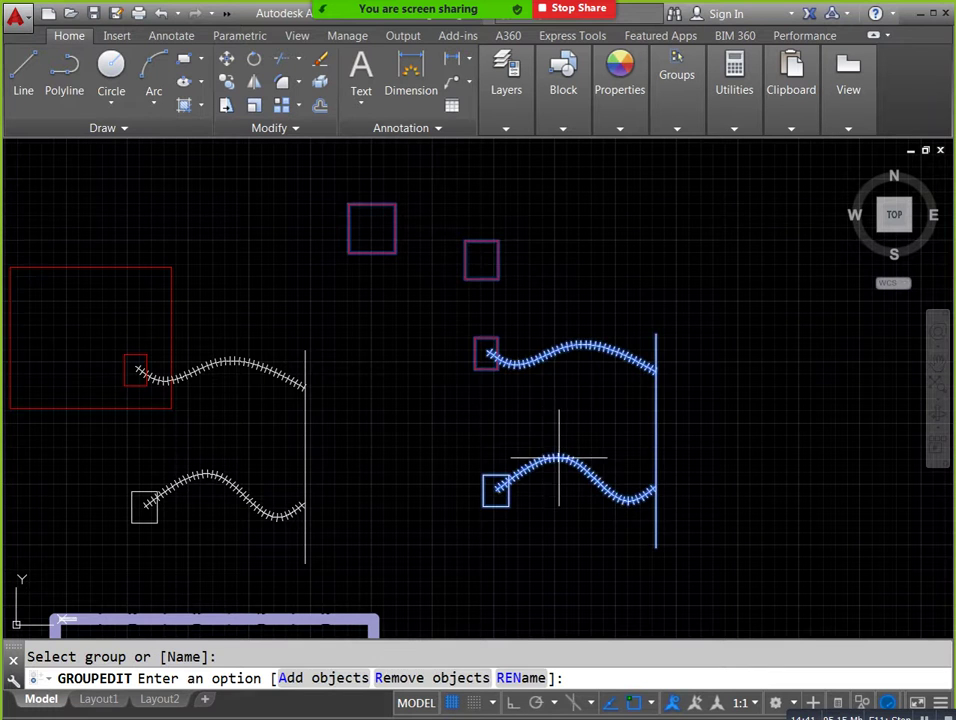
pyautogui.click(409, 679)
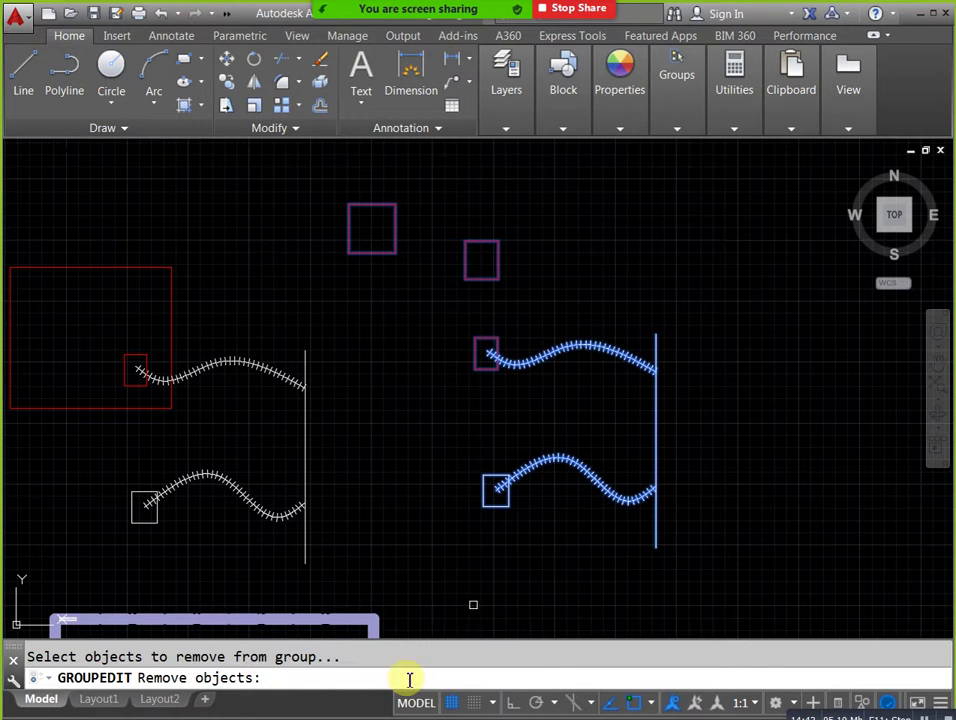
pyautogui.click(482, 283)
pyautogui.click(448, 237)
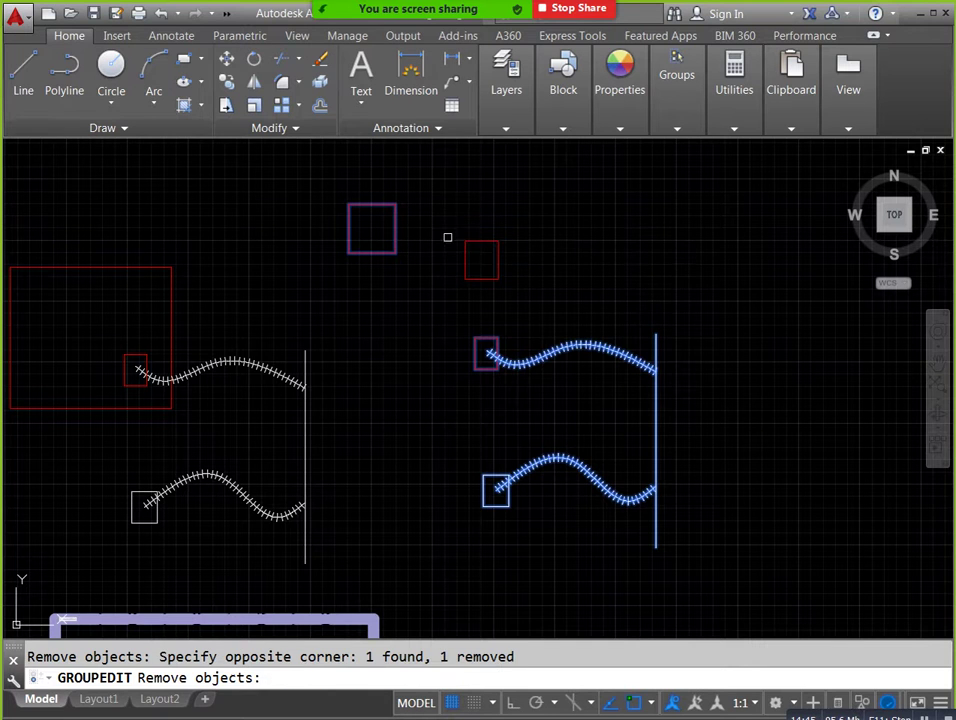
pyautogui.press('Return')
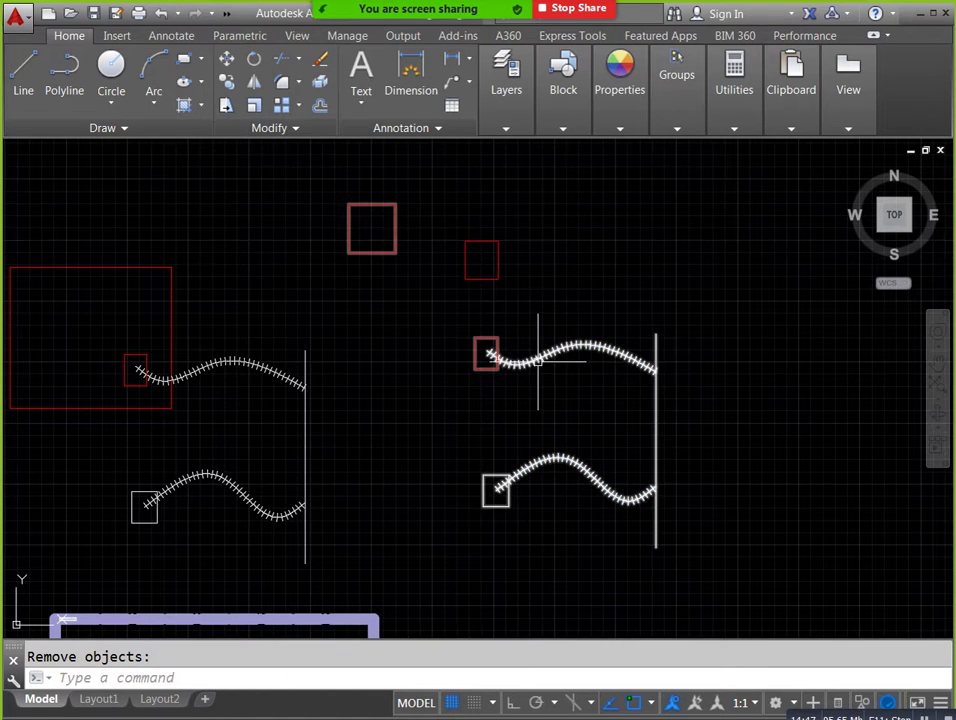
pyautogui.click(536, 358)
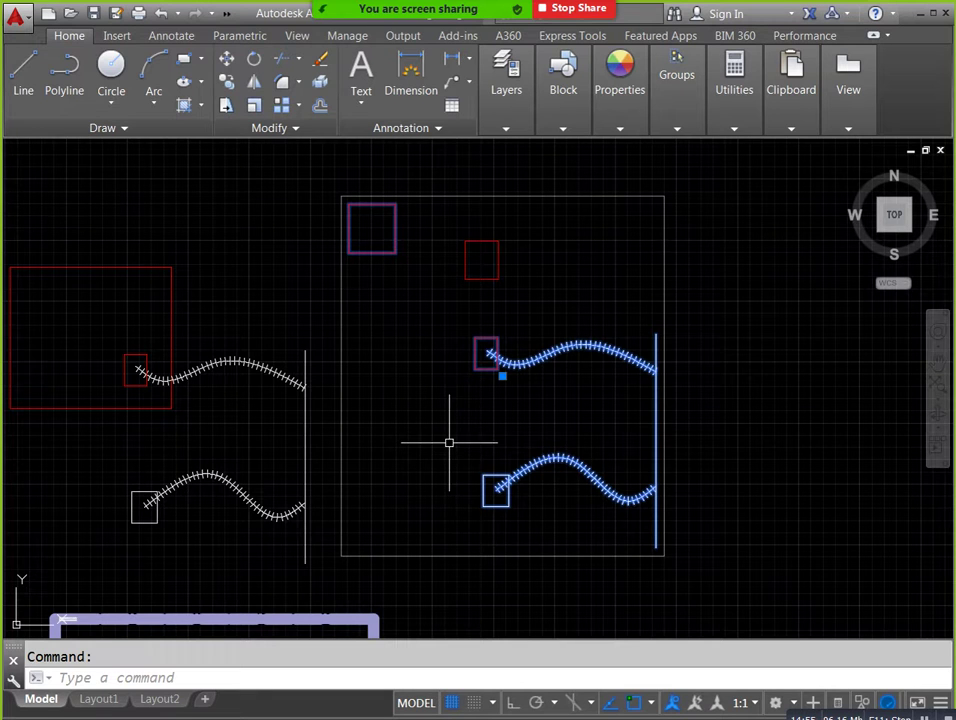
pyautogui.press('Escape')
# Ungroup the right-hand airterminal group with the UNGROUP command.
pyautogui.write('ung')
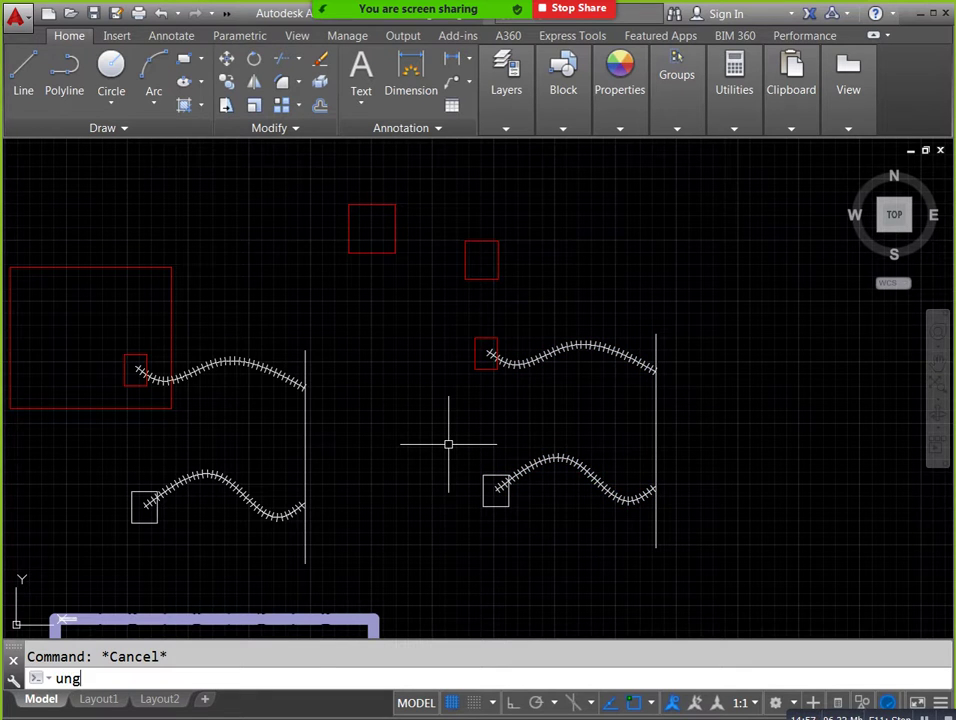
pyautogui.press('Return')
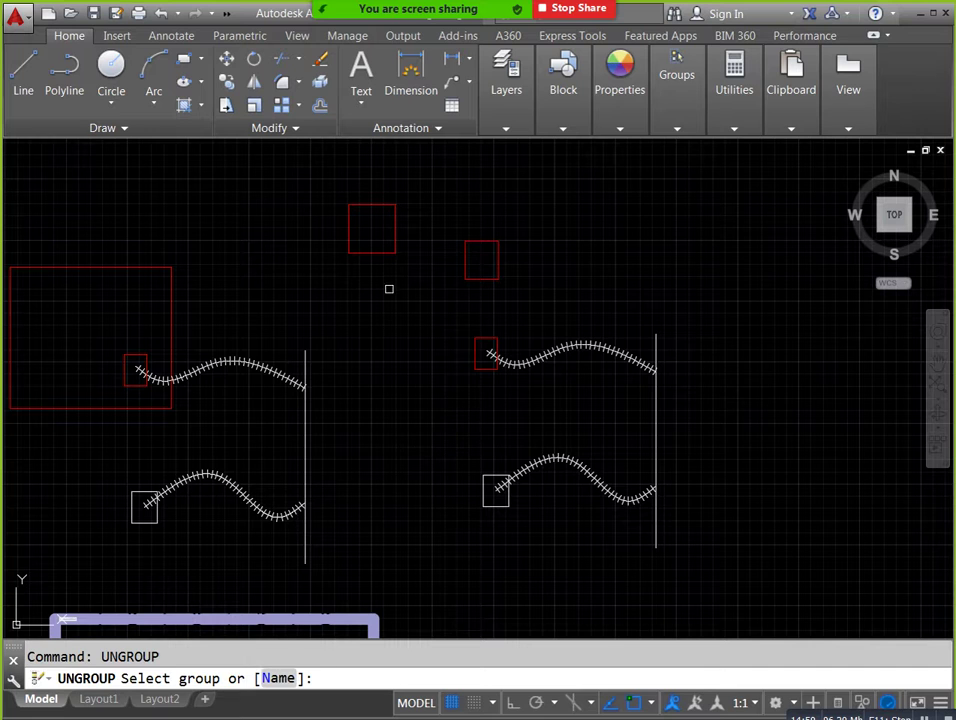
pyautogui.click(486, 354)
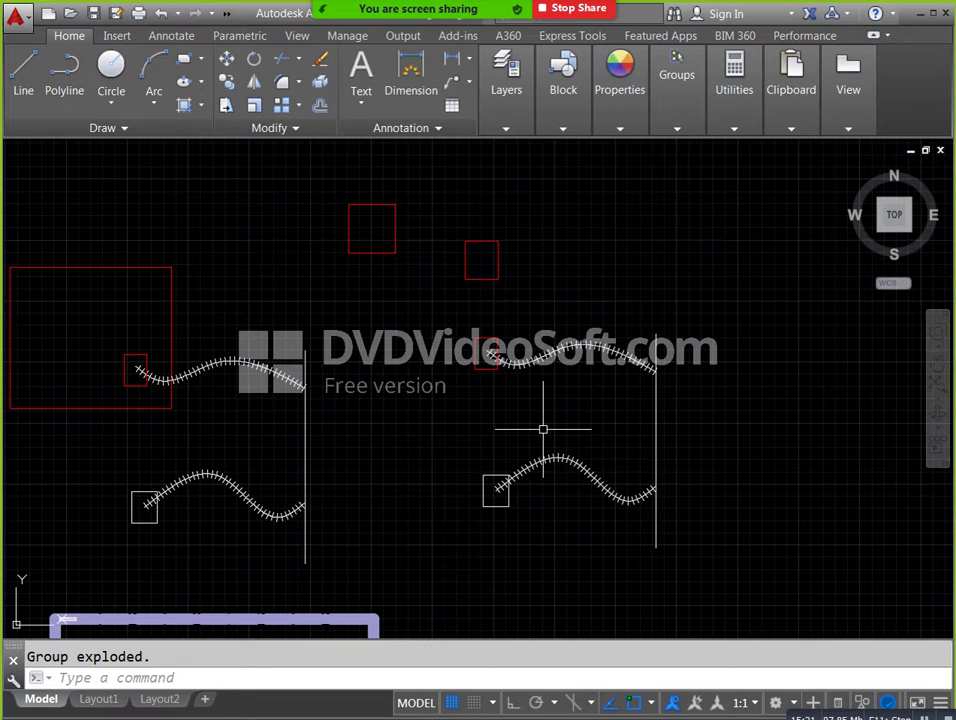
# Start the script command, cancel the Select Script File dialog, and pan slightly left.
pyautogui.write('sr')
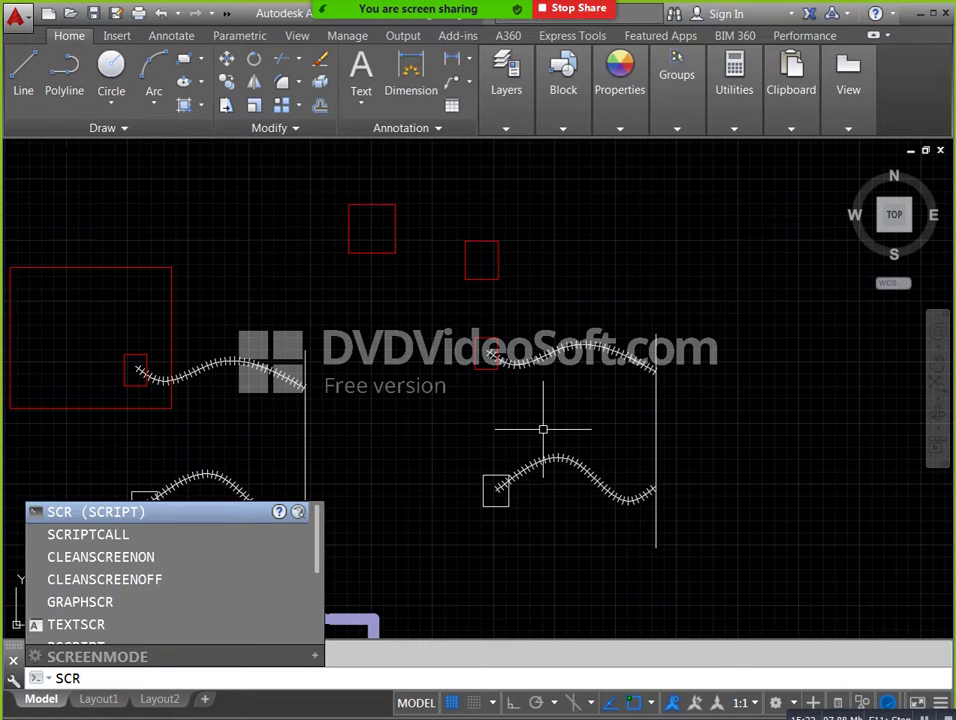
pyautogui.press('Return')
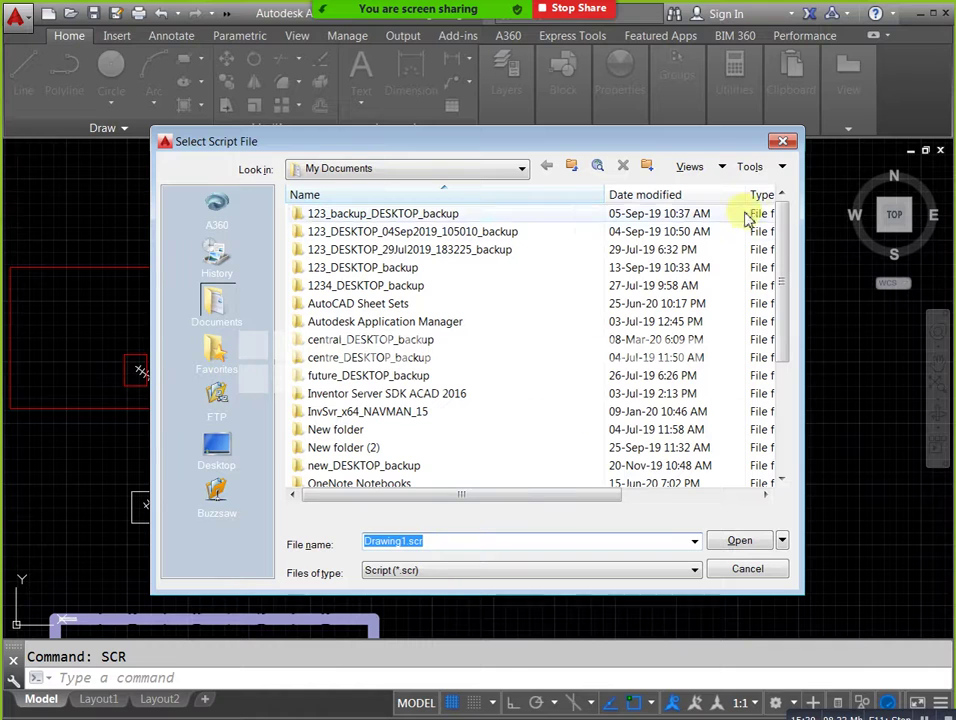
pyautogui.click(785, 143)
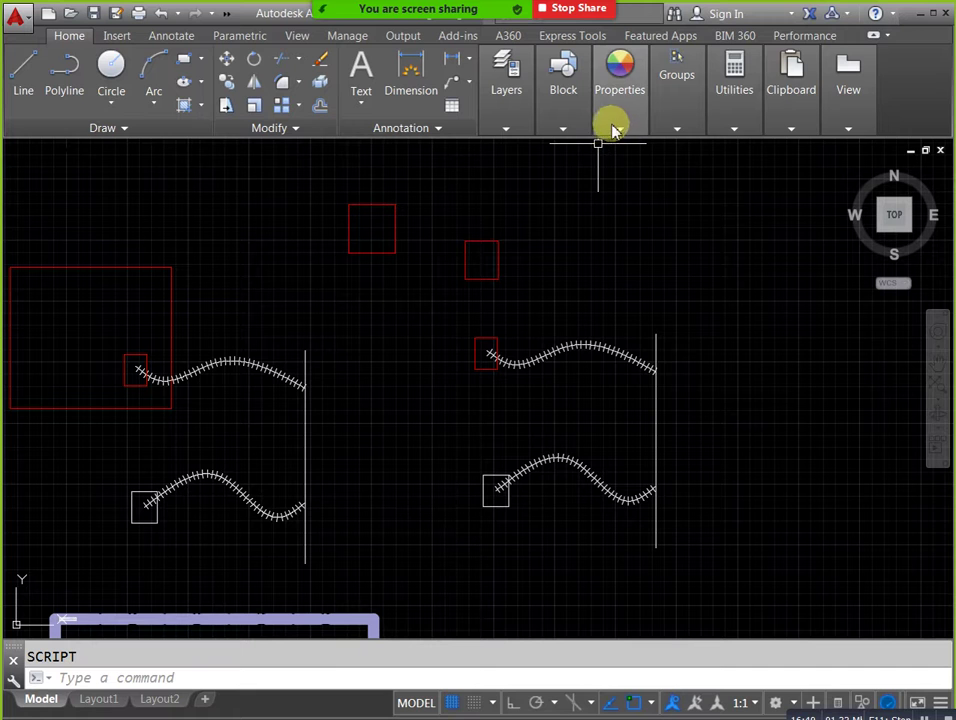
pyautogui.moveTo(591, 365); pyautogui.dragTo(551, 365, button='middle')
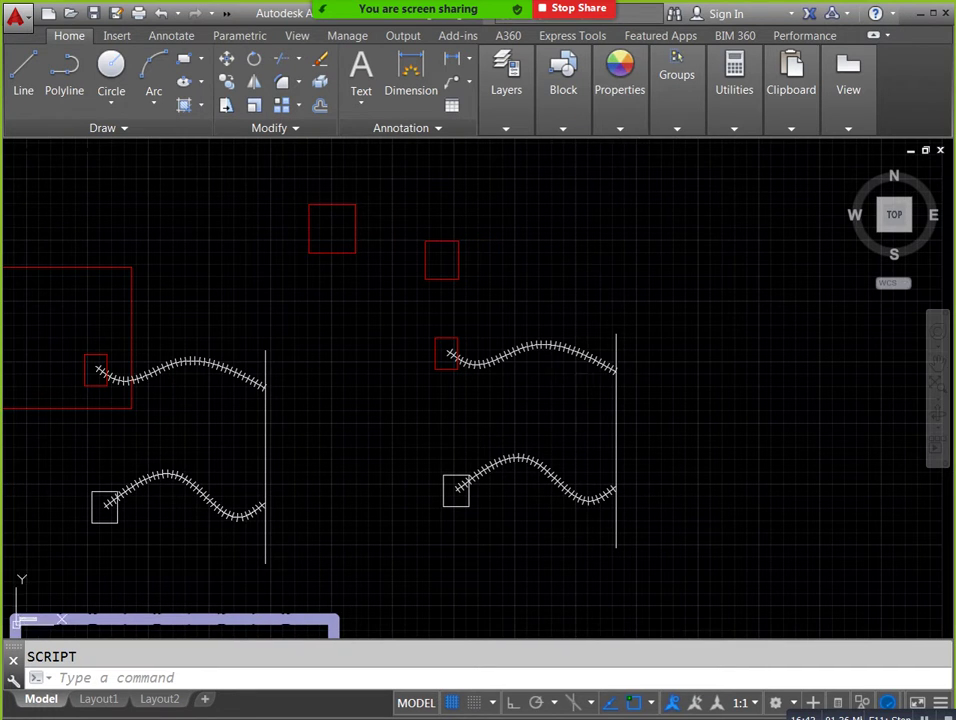
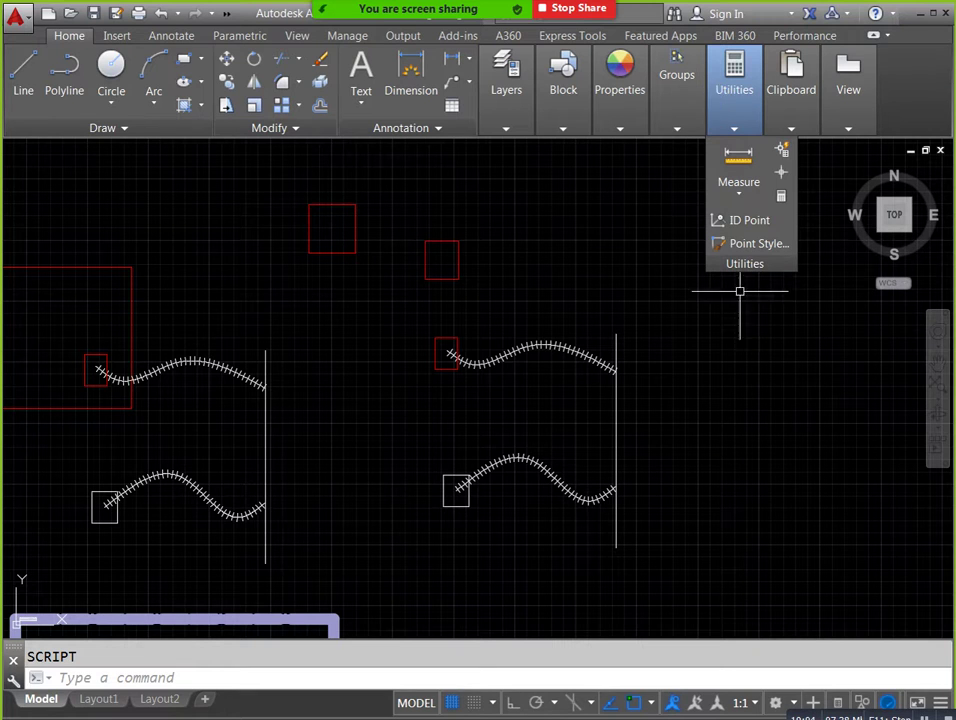
# Measure the red square with AREA by its four corners: Area 2377.0719, Perimeter 195.0737.
pyautogui.press('Escape')
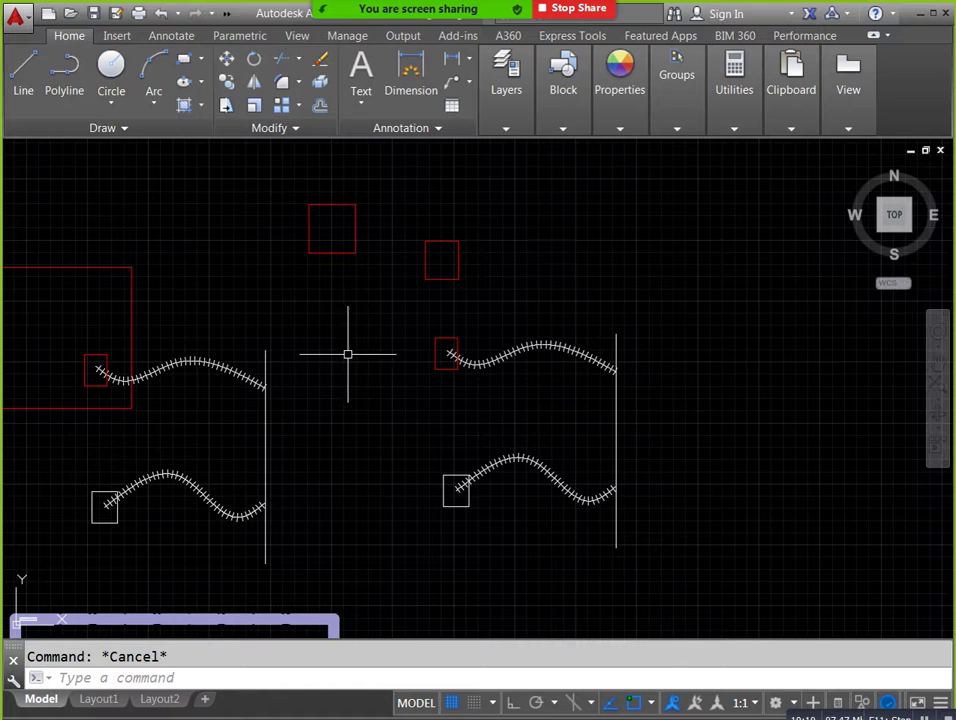
pyautogui.moveTo(346, 352); pyautogui.dragTo(444, 386, button='middle')
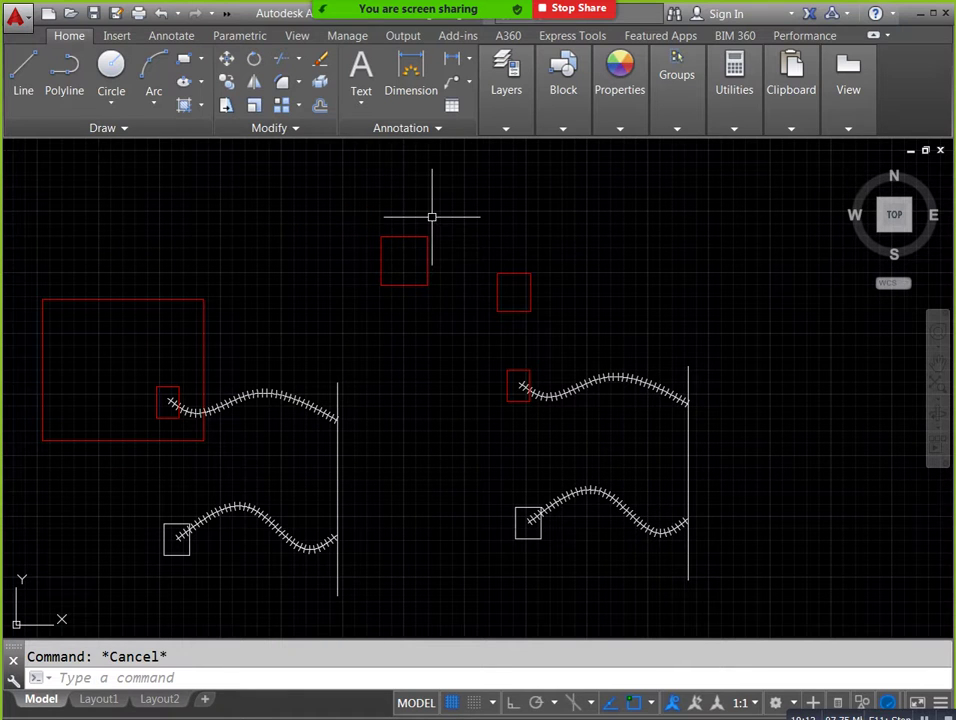
pyautogui.click(704, 240)
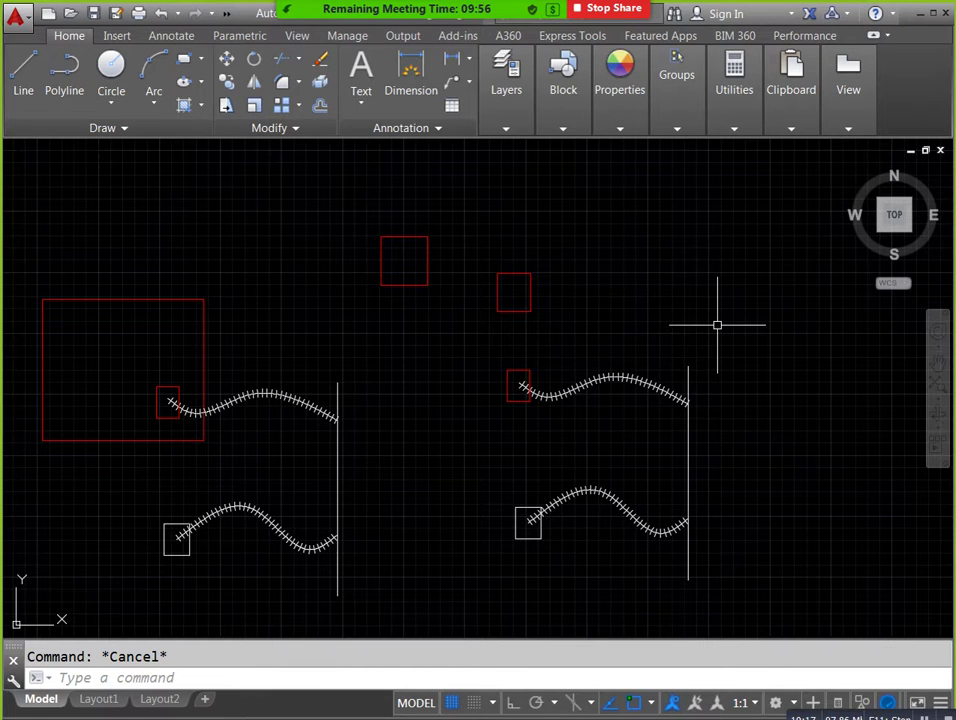
pyautogui.write('AA')
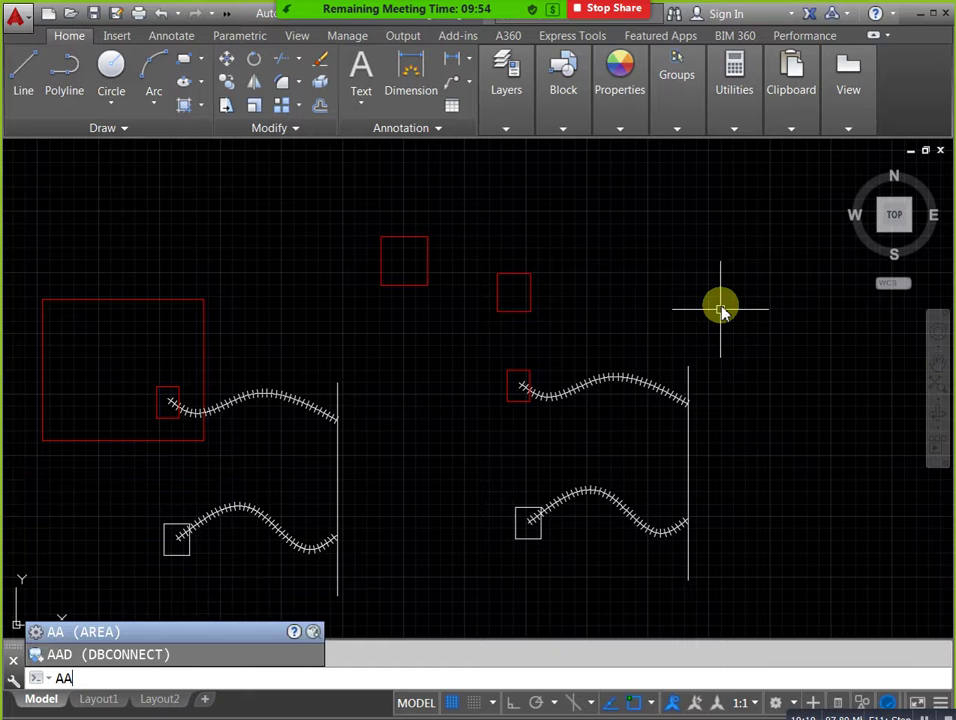
pyautogui.press('Return')
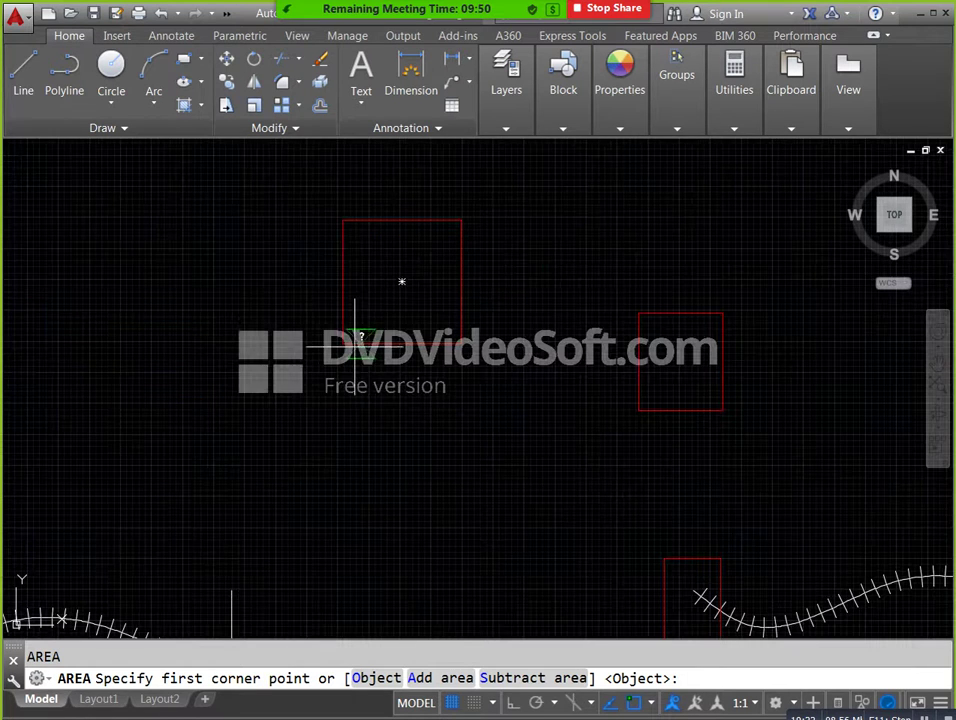
pyautogui.click(343, 220)
pyautogui.click(343, 342)
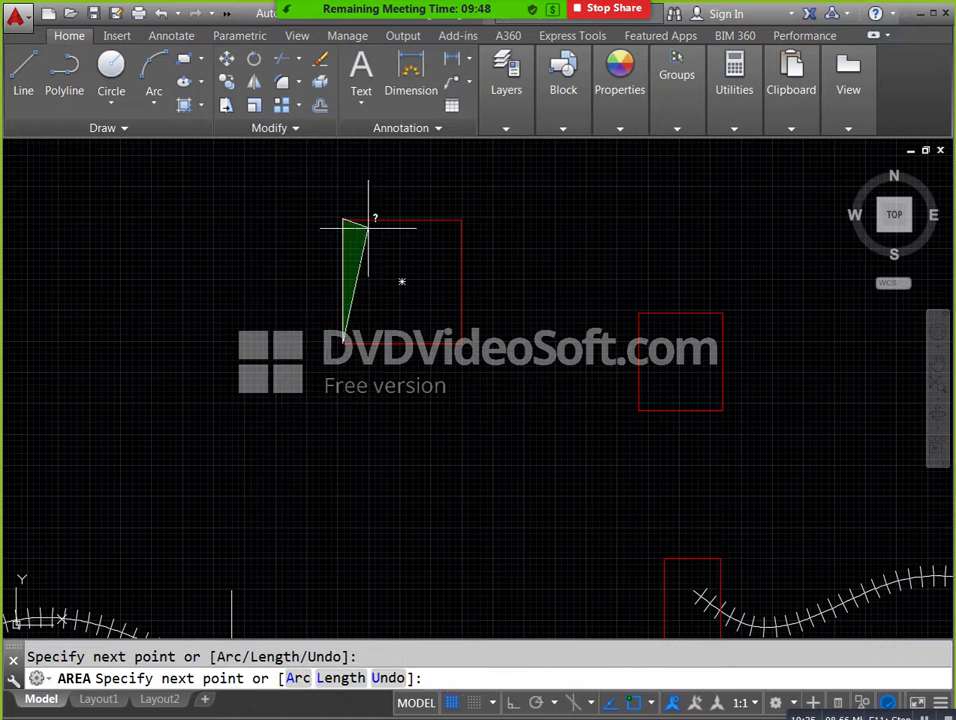
pyautogui.click(461, 220)
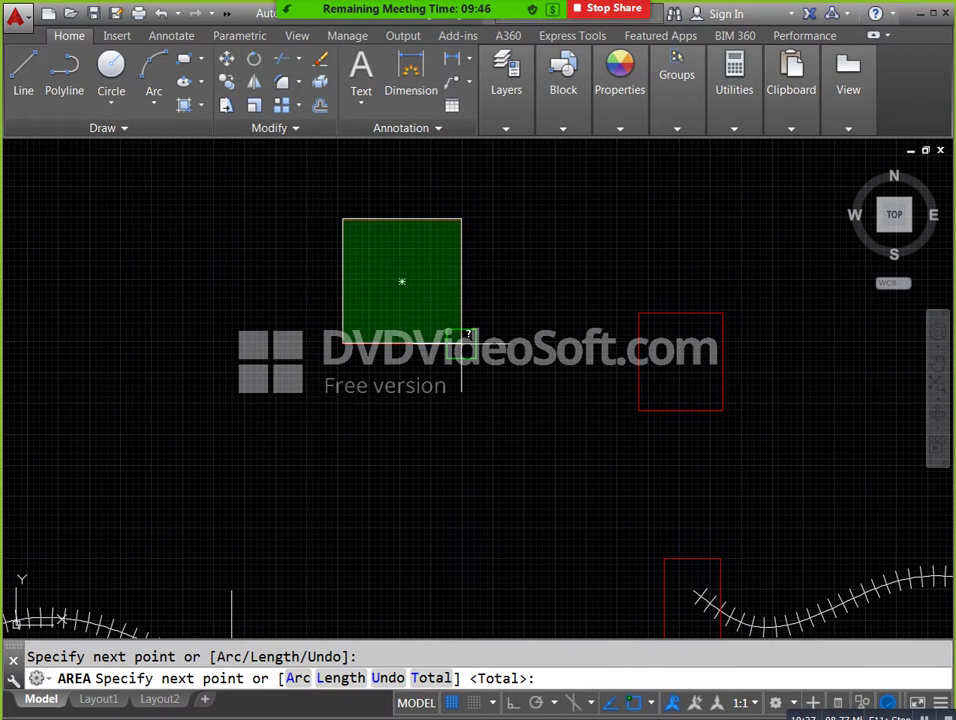
pyautogui.click(461, 342)
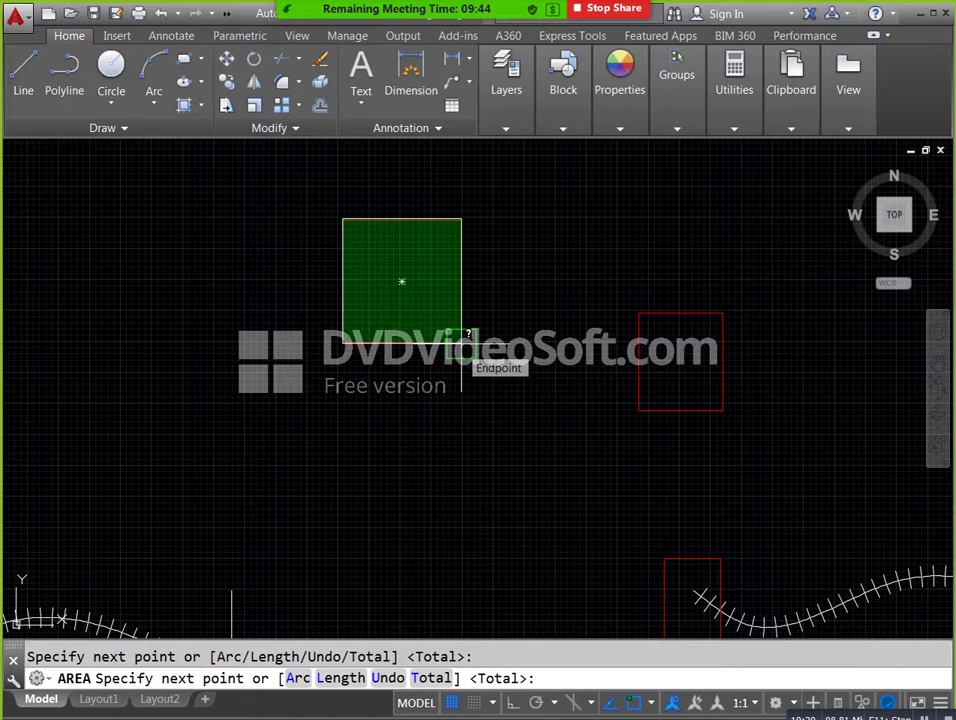
pyautogui.press('Return')
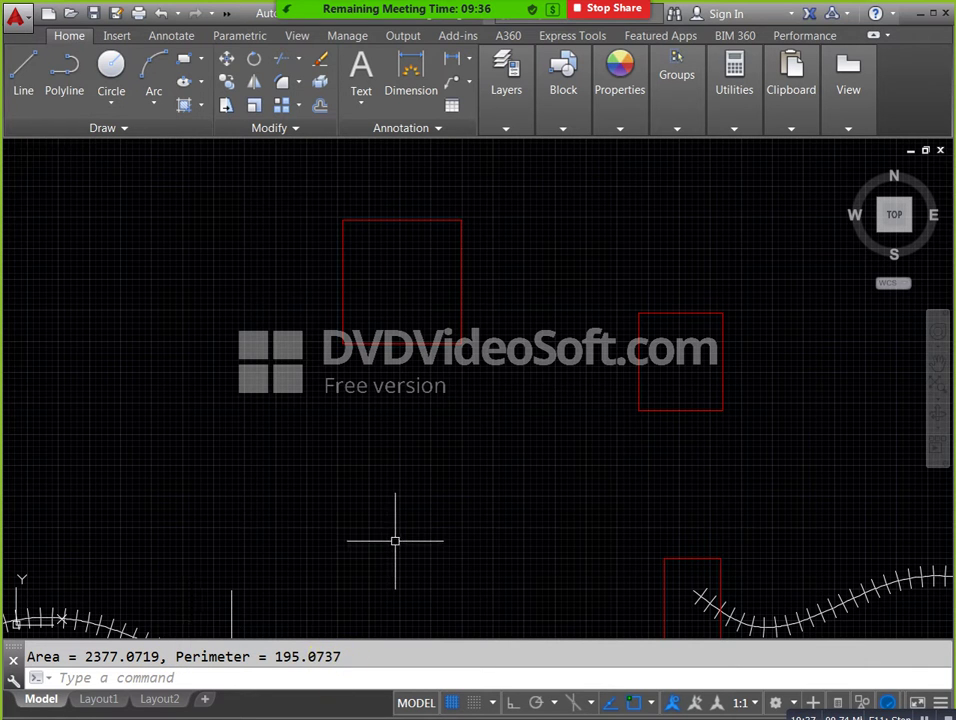
pyautogui.scroll(-4, 400, 520)
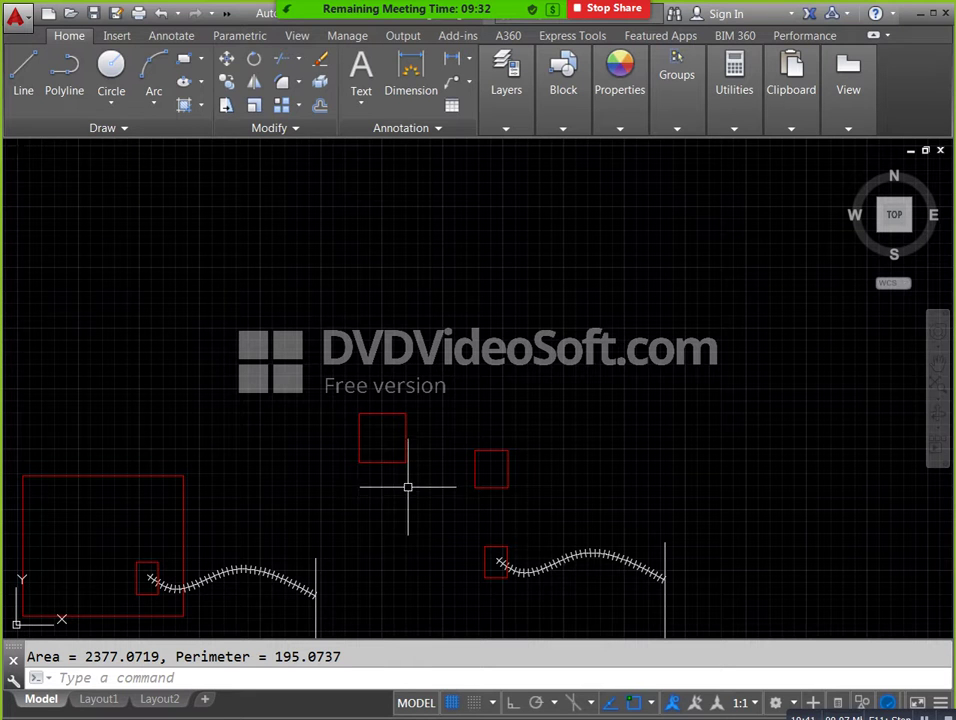
# Draw a closed zig-zag red outline of eight straight line segments.
pyautogui.click(20, 70)
pyautogui.moveTo(395, 278); pyautogui.dragTo(332, 341, button='middle')
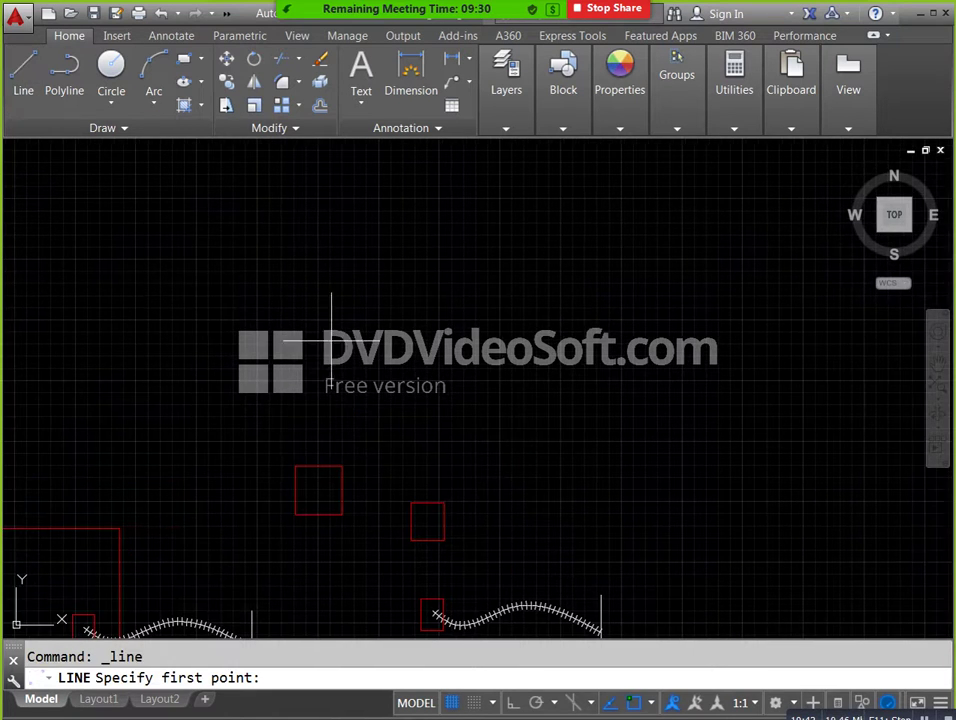
pyautogui.click(638, 222)
pyautogui.click(523, 364)
pyautogui.click(682, 487)
pyautogui.click(753, 353)
pyautogui.click(834, 477)
pyautogui.click(830, 289)
pyautogui.click(806, 190)
pyautogui.click(638, 222)
pyautogui.press('Escape')
pyautogui.moveTo(694, 352); pyautogui.dragTo(590, 362, button='middle')
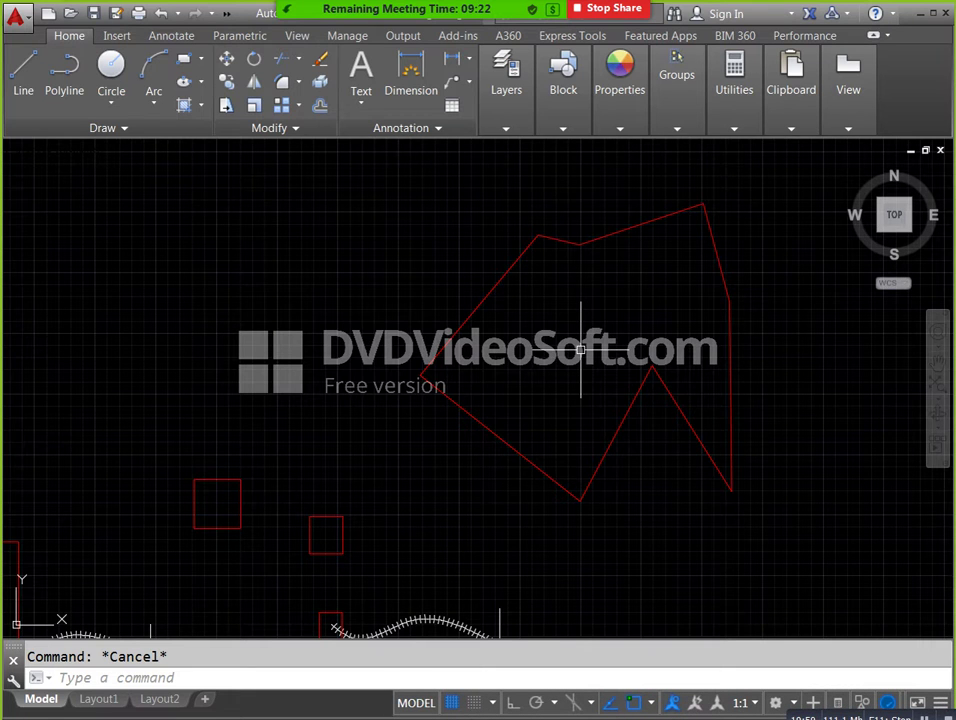
# Try measuring the outline with AREA's Object option, then cancel it.
pyautogui.write('area')
pyautogui.press('Return')
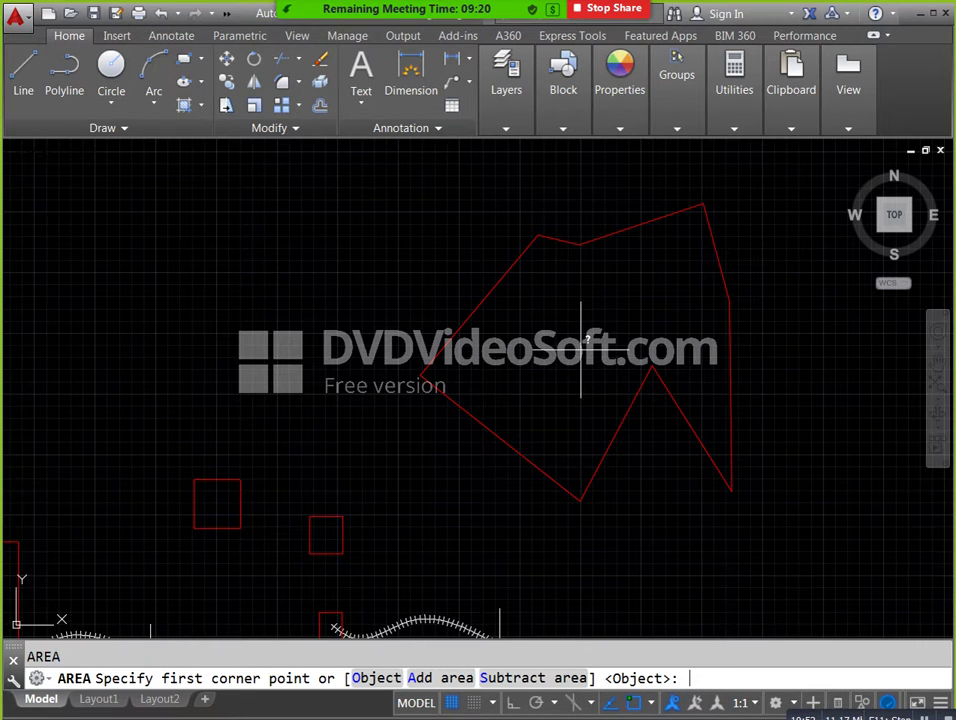
pyautogui.click(371, 686)
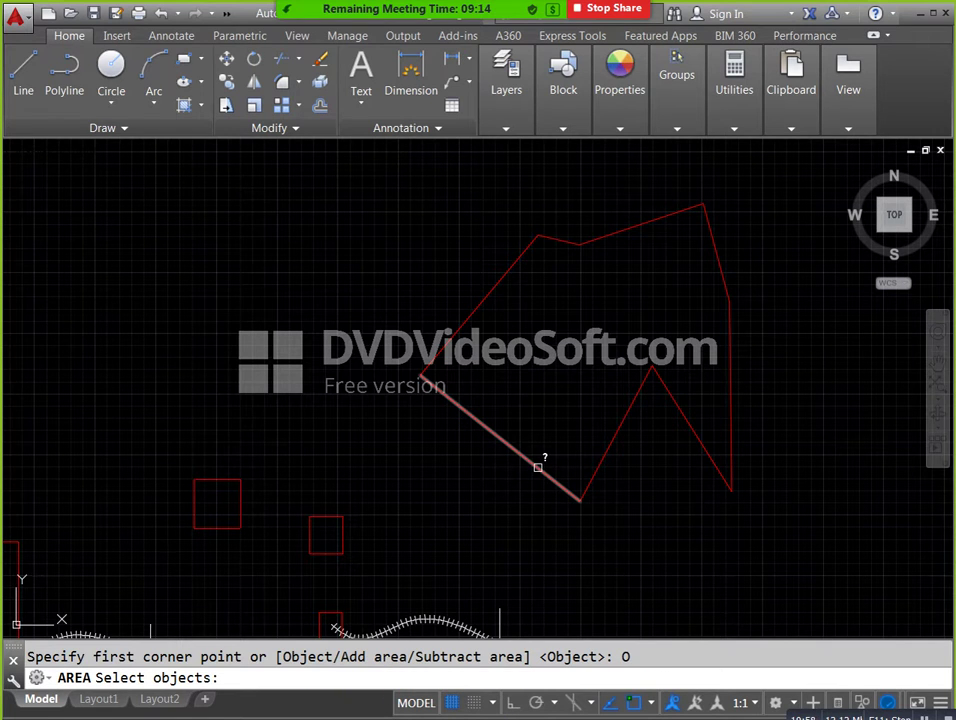
pyautogui.press('Escape')
pyautogui.moveTo(717, 566); pyautogui.dragTo(694, 565, button='middle')
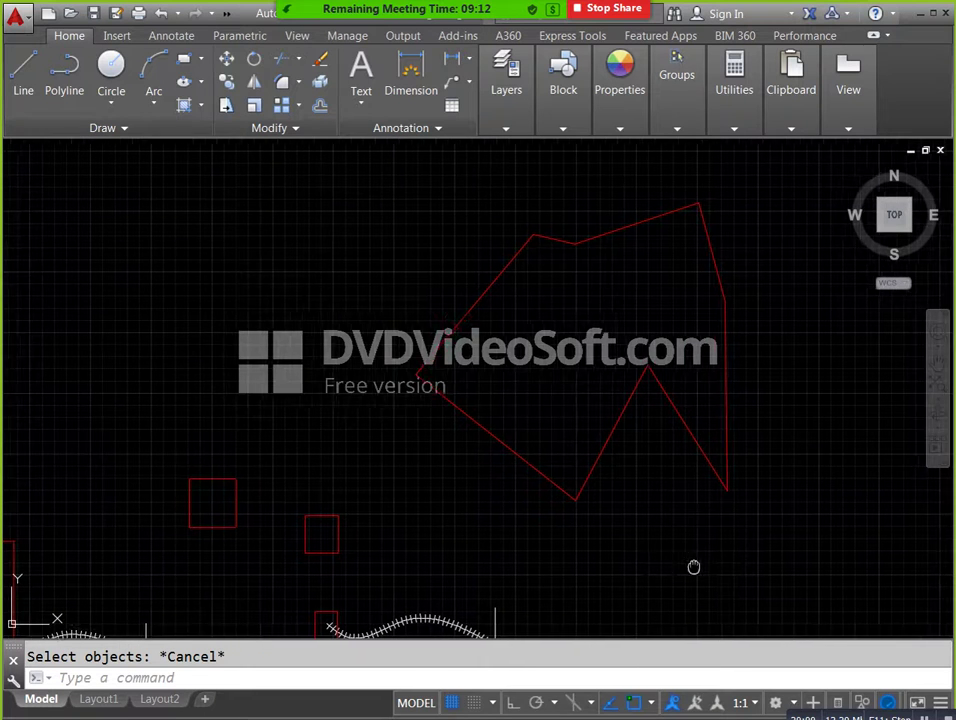
# Crossing-select the eight outline segments and JOIN them into one polyline.
pyautogui.click(782, 567)
pyautogui.click(342, 174)
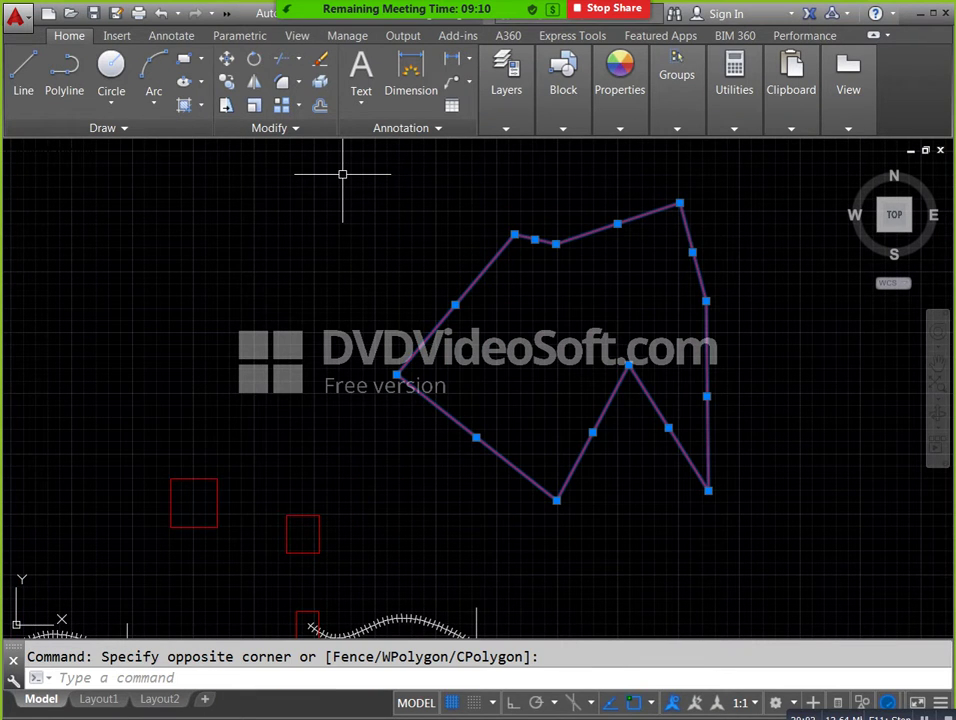
pyautogui.write('J')
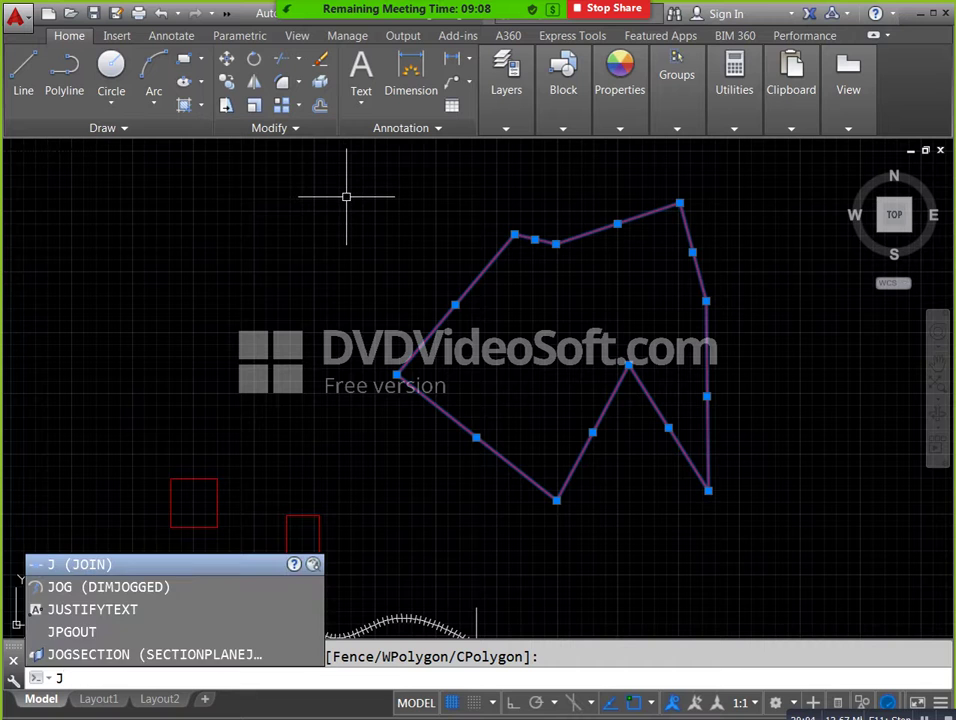
pyautogui.press('Return')
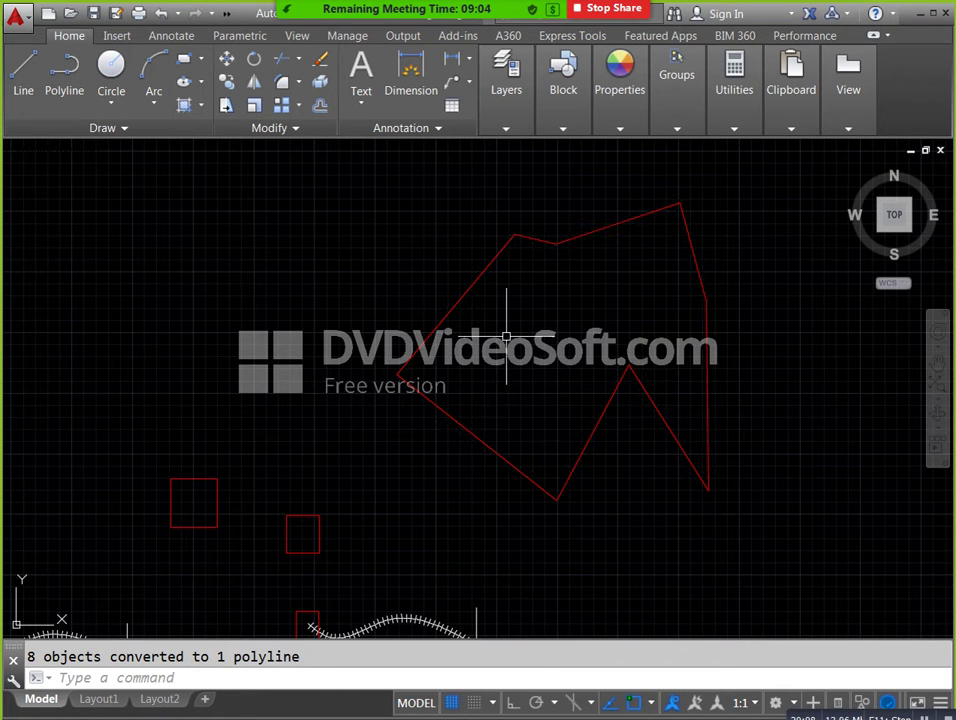
pyautogui.write('A')
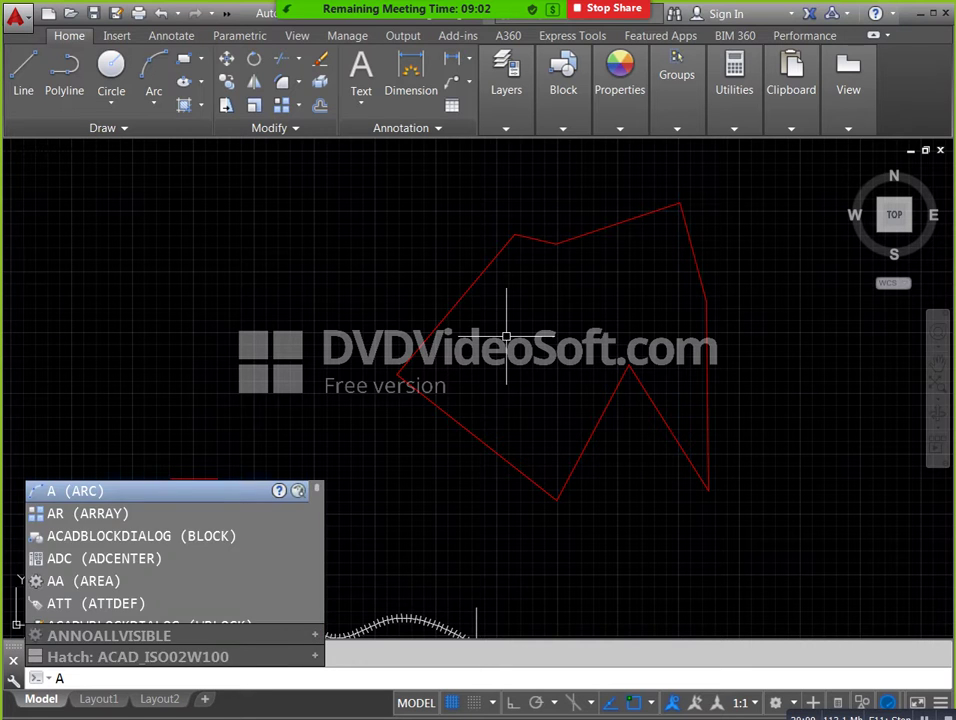
pyautogui.write('REA')
pyautogui.press('Return')
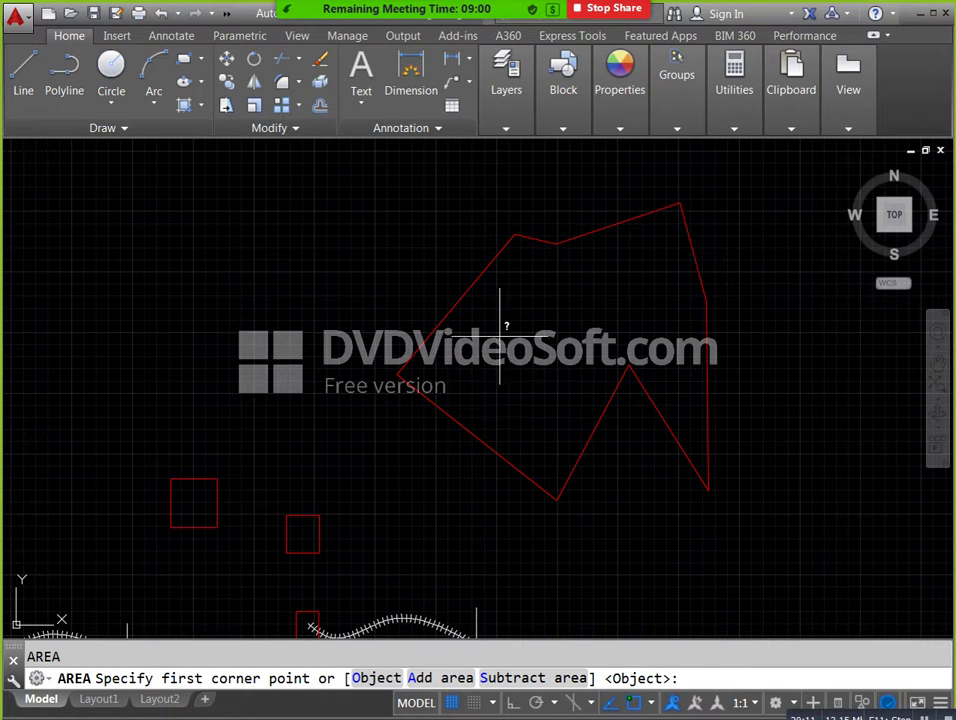
# Measure the joined red polyline as an object: Area 57541.4336, Perimeter 1188.4866.
pyautogui.click(389, 677)
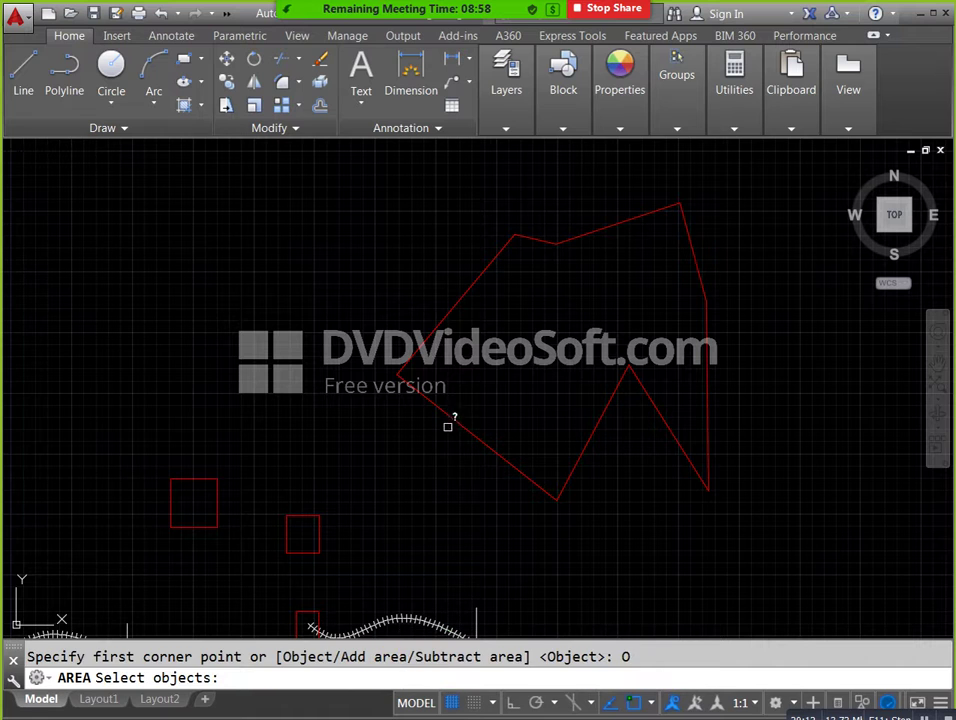
pyautogui.click(454, 416)
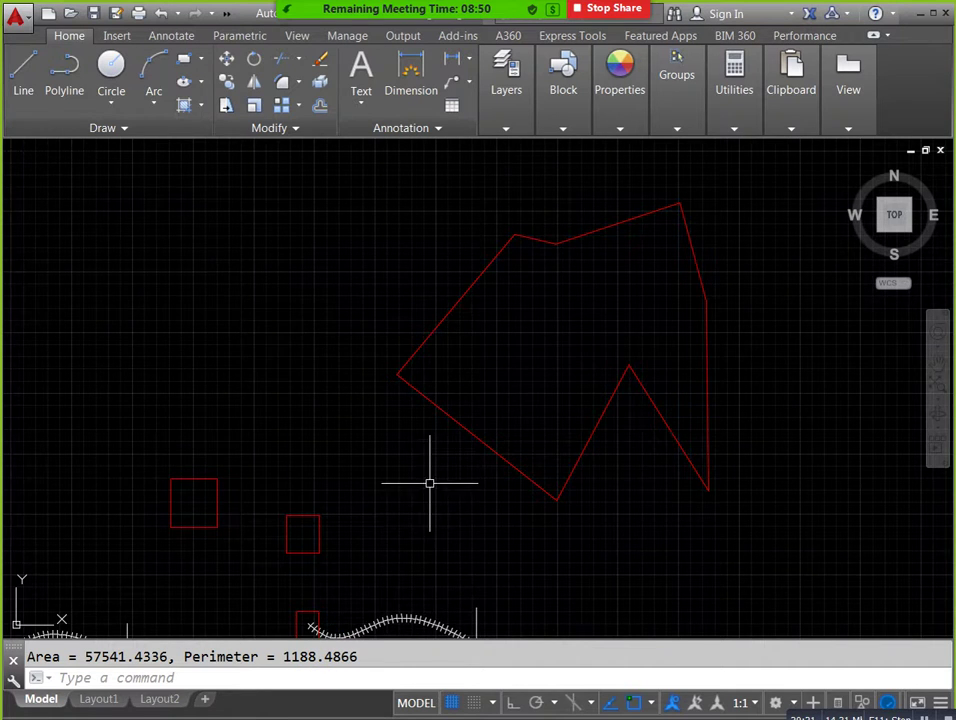
pyautogui.moveTo(429, 482); pyautogui.dragTo(450, 476, button='middle')
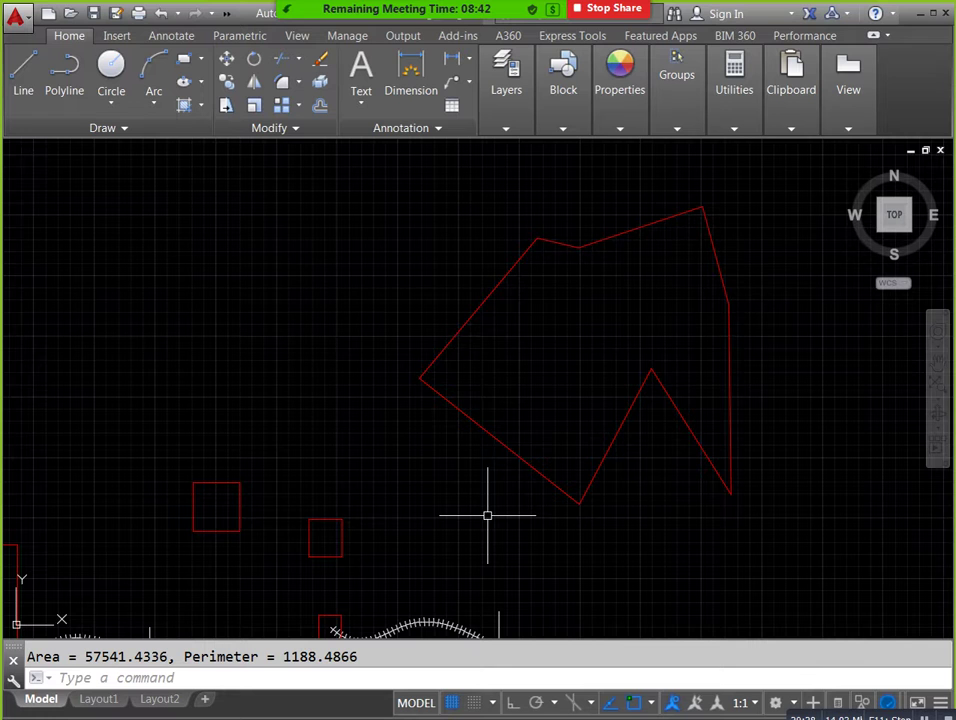
pyautogui.moveTo(487, 515); pyautogui.dragTo(500, 485, button='middle')
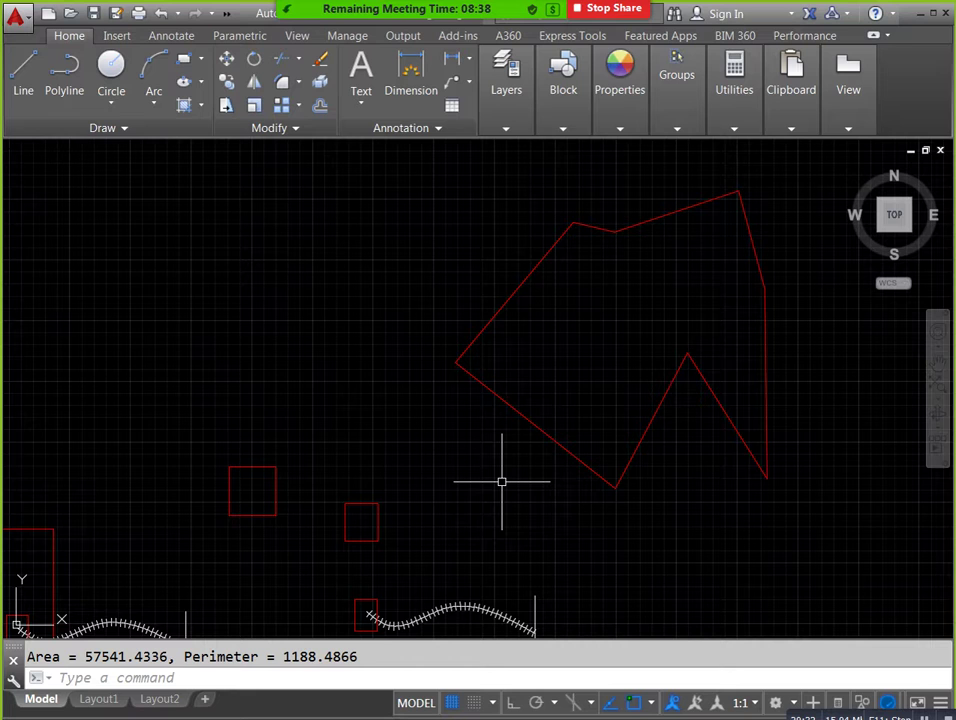
# Draw a circle left of the polygon and measure its area as an object.
pyautogui.click(111, 66)
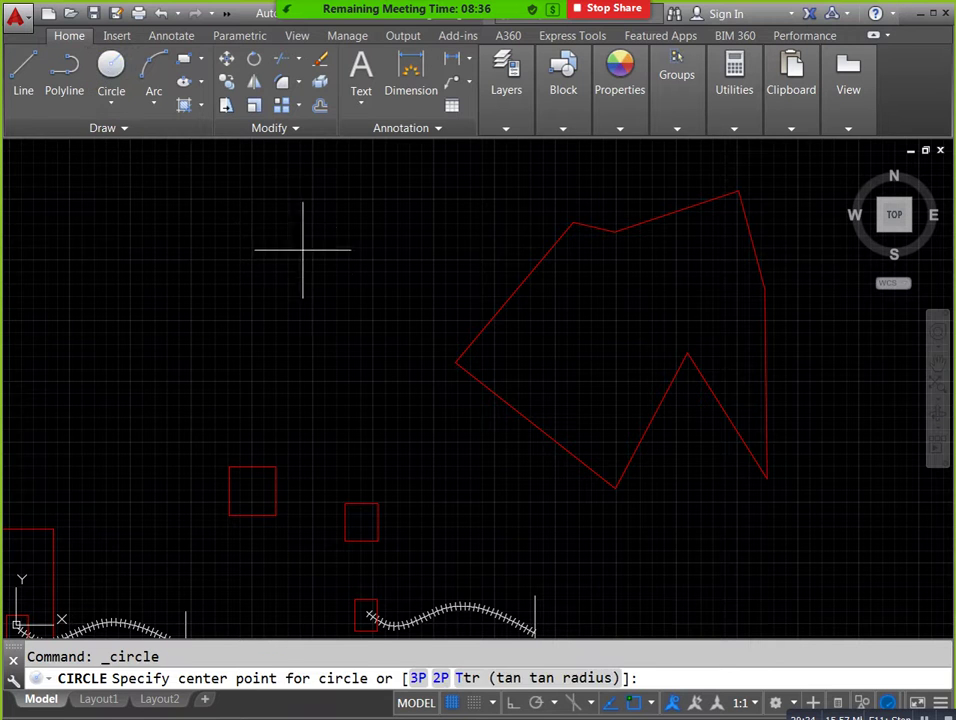
pyautogui.click(303, 288)
pyautogui.click(334, 247)
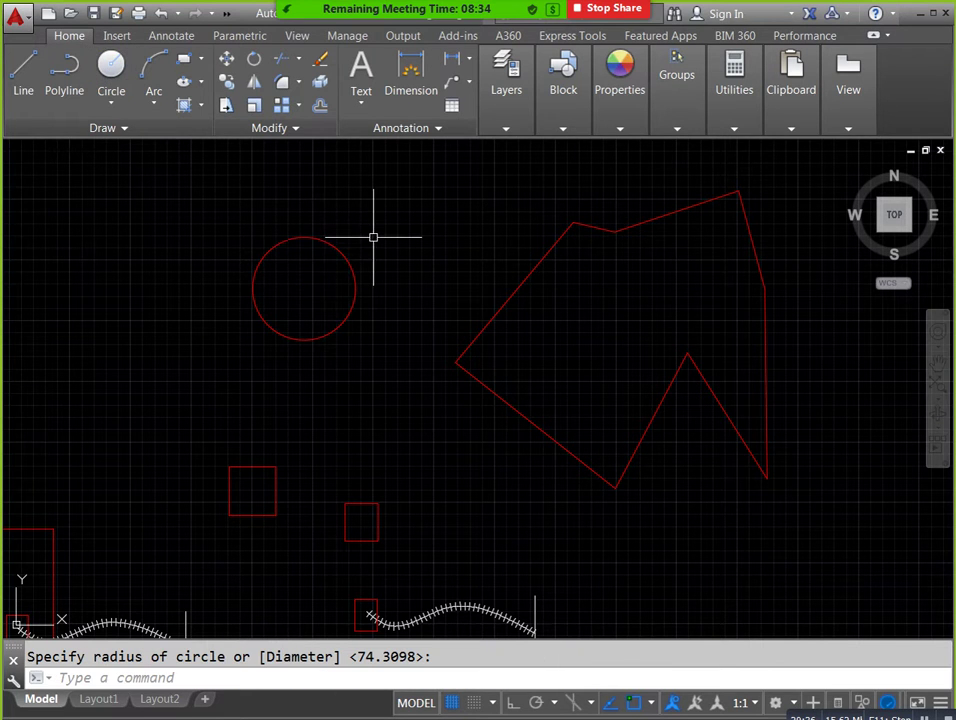
pyautogui.write('aa')
pyautogui.press('Return')
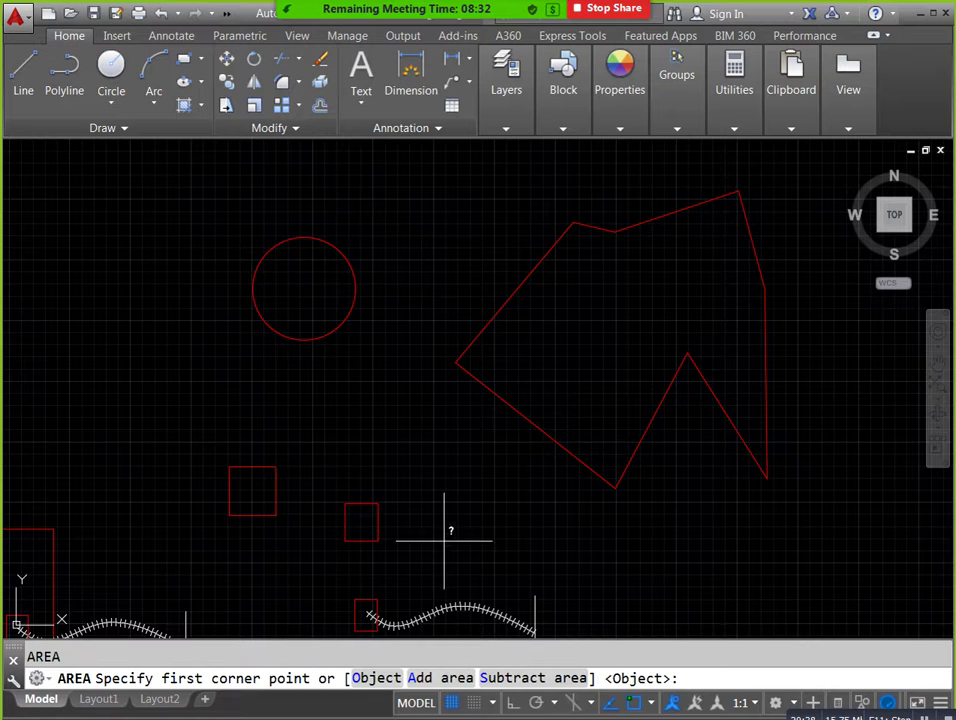
pyautogui.click(383, 678)
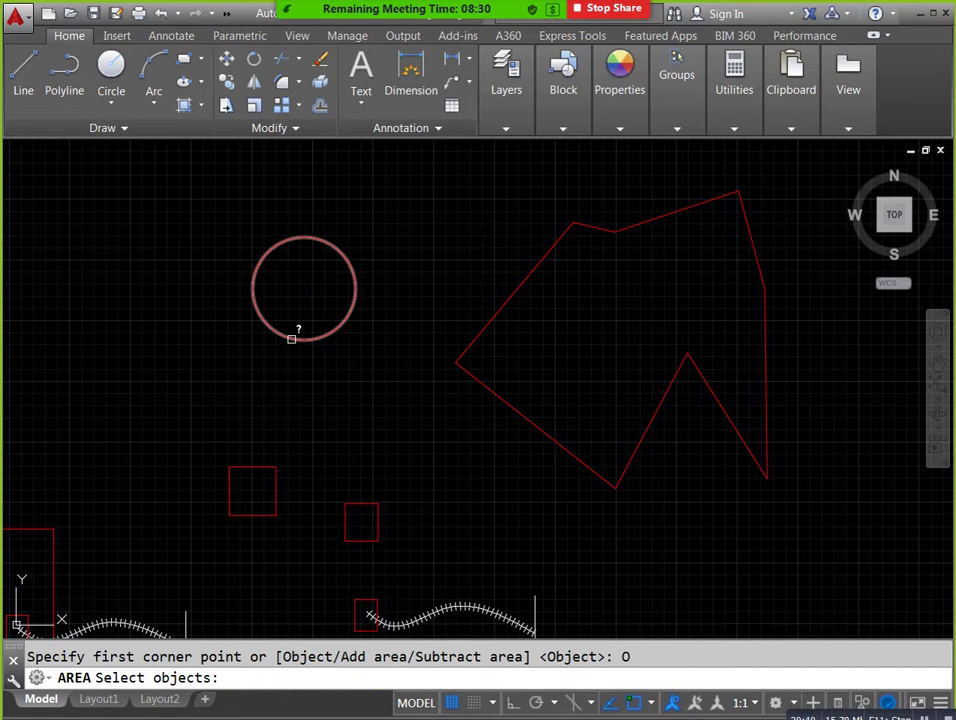
pyautogui.click(294, 335)
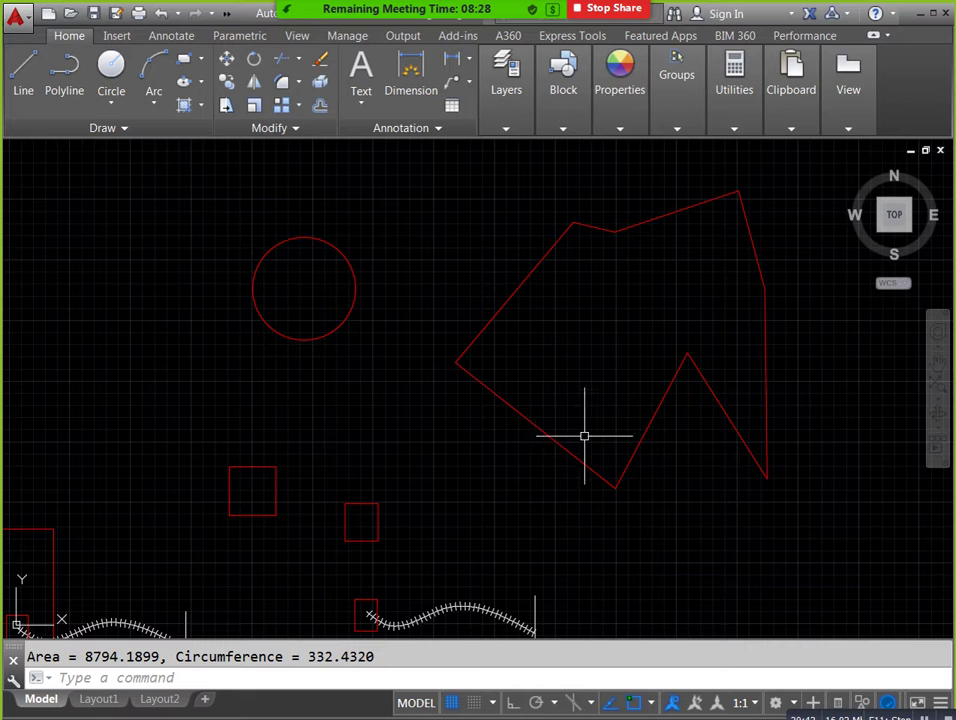
# Draw a small circle inside the red polygon.
pyautogui.write('c')
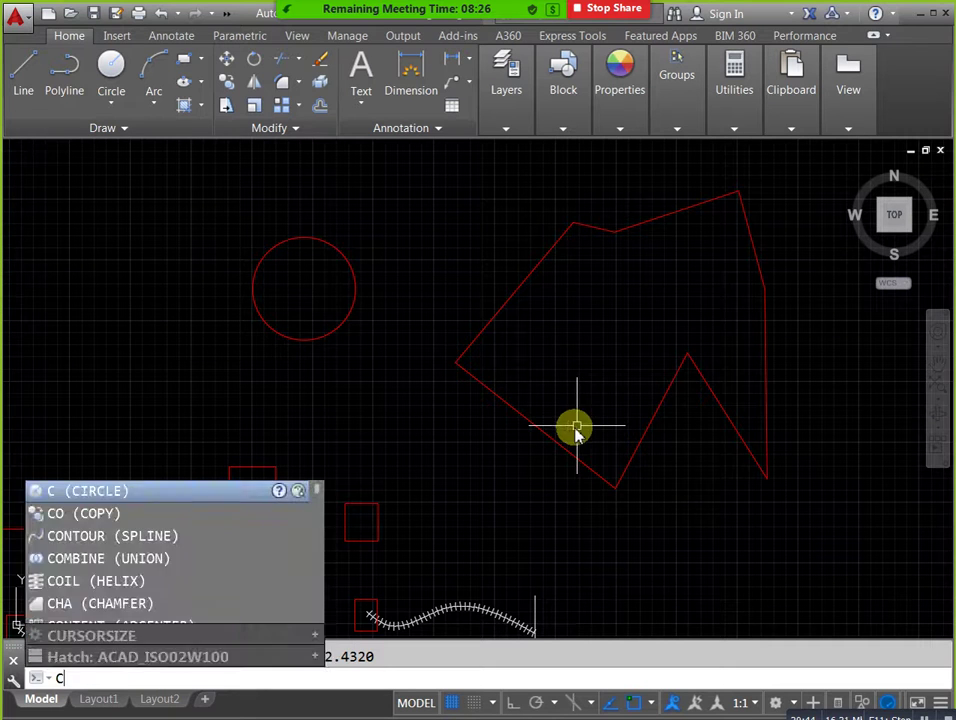
pyautogui.press('Return')
pyautogui.click(549, 343)
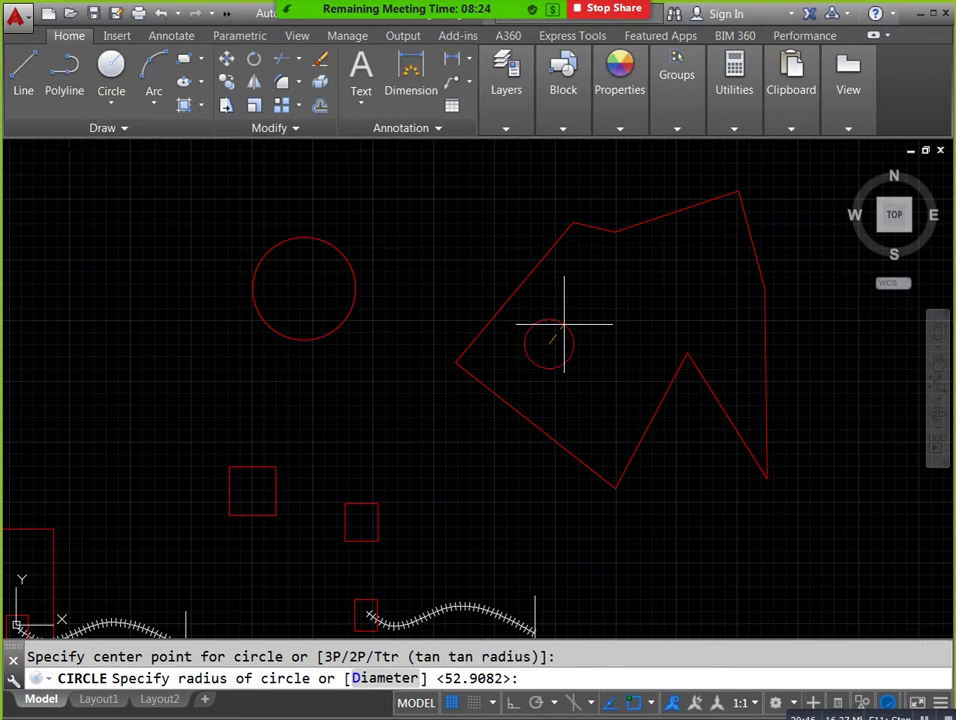
pyautogui.click(564, 323)
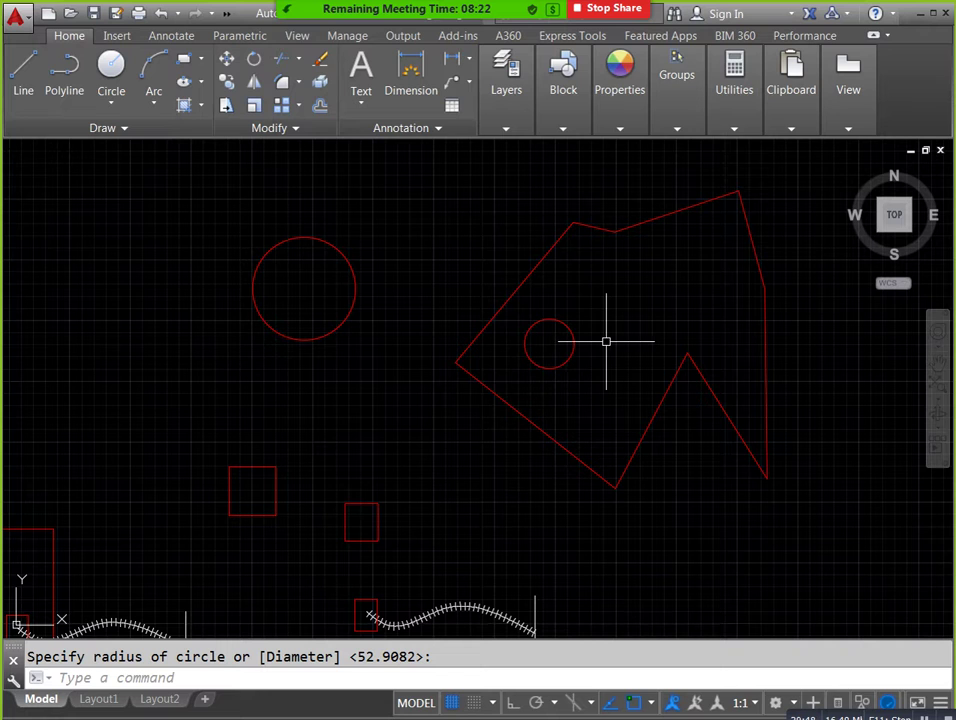
# Run AREA in subtract mode on the circle and polygon, totalling -59559.8657.
pyautogui.write('aa')
pyautogui.press('Return')
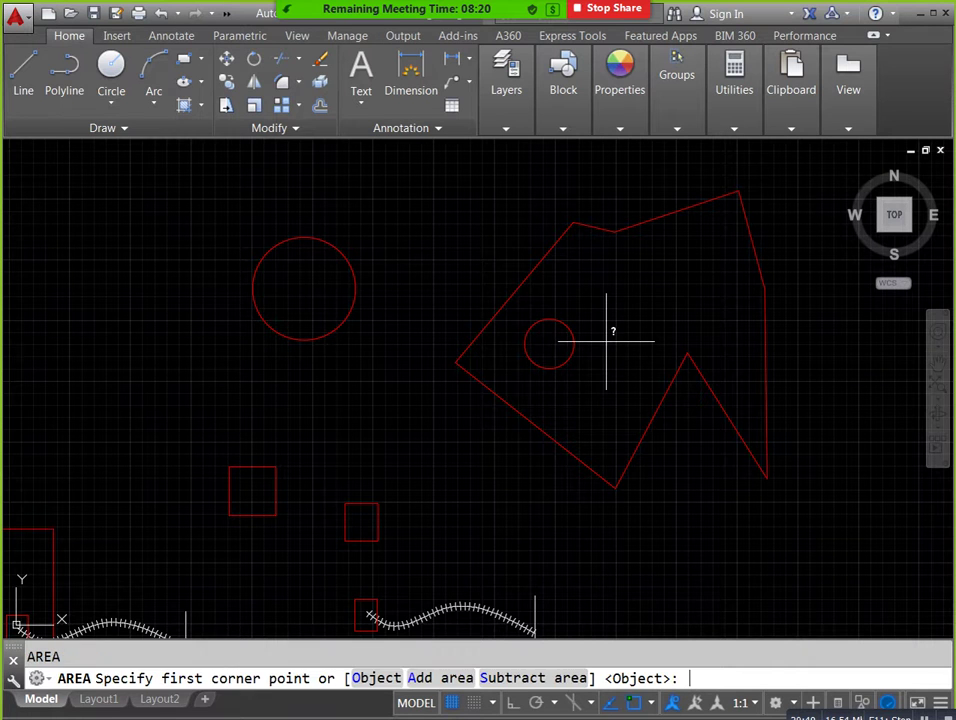
pyautogui.click(520, 680)
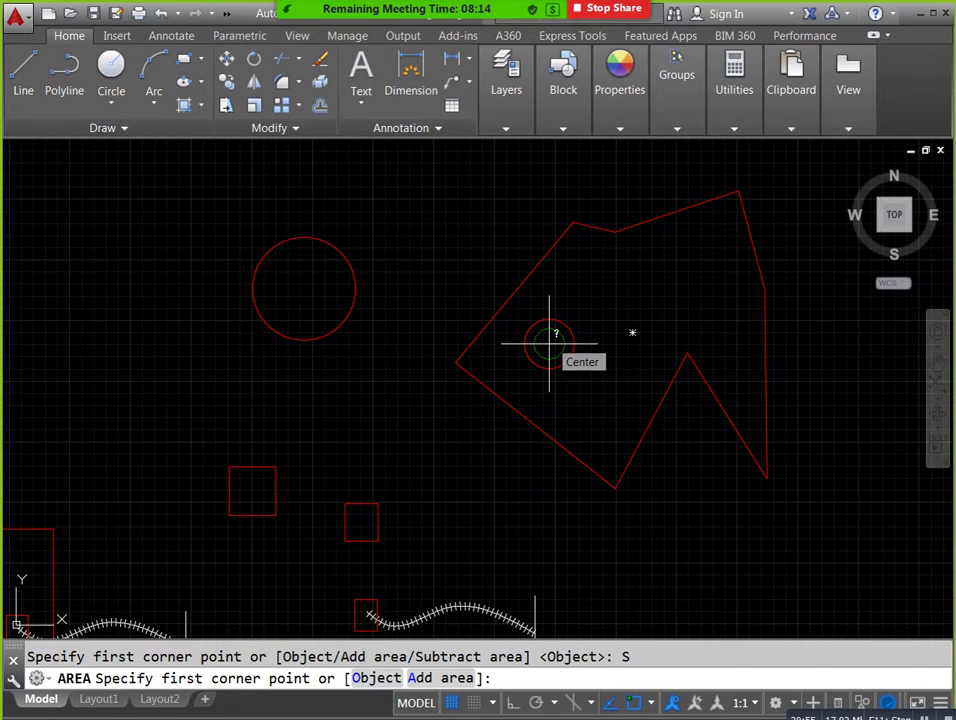
pyautogui.click(376, 678)
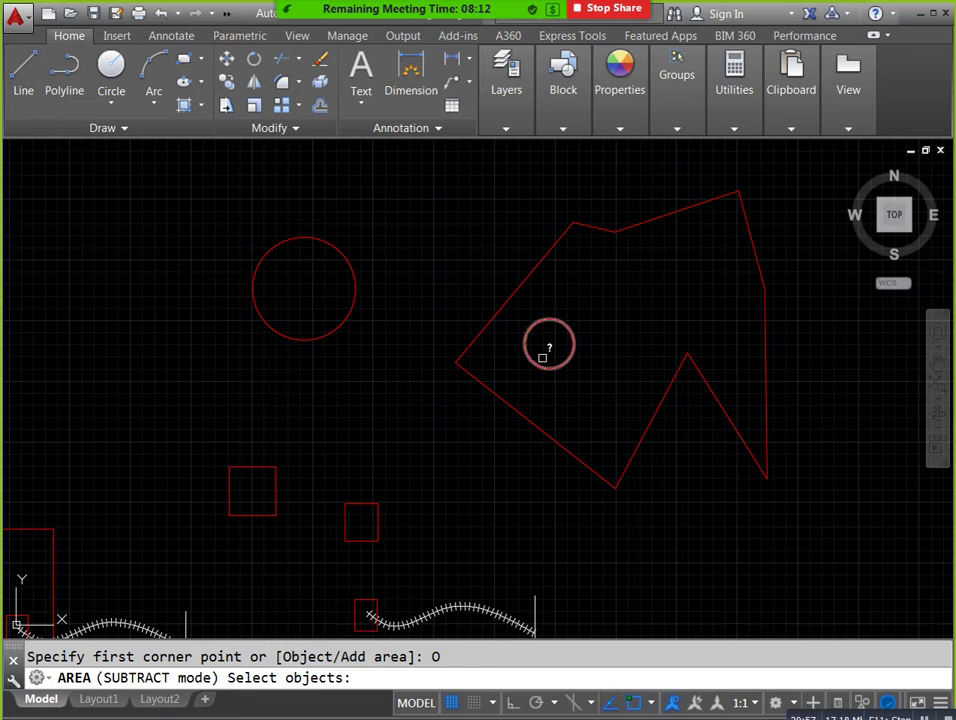
pyautogui.click(546, 366)
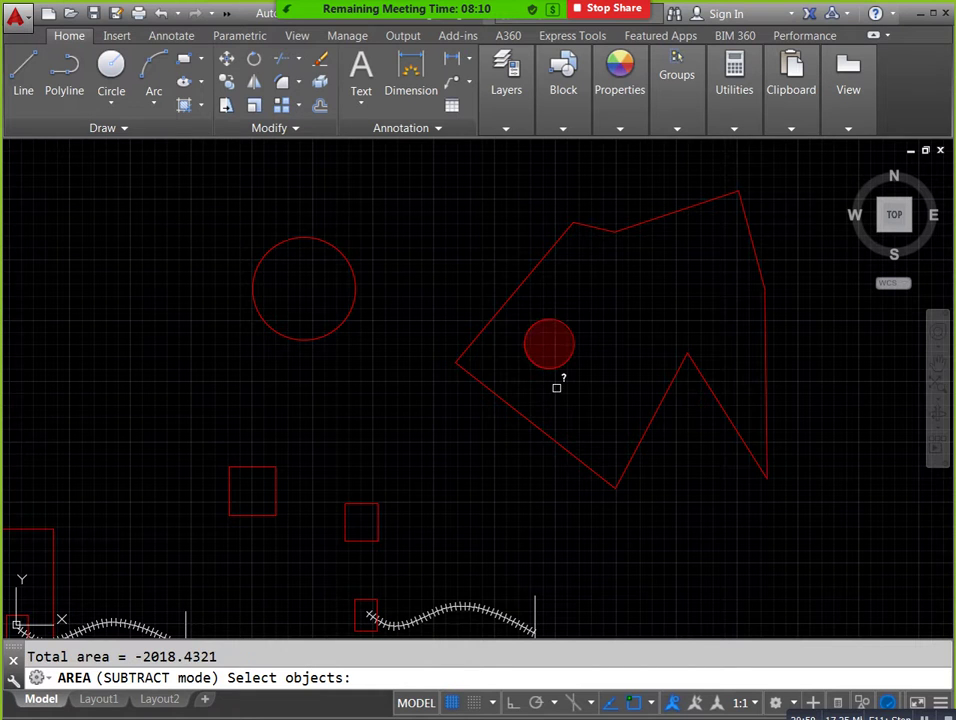
pyautogui.press('Return')
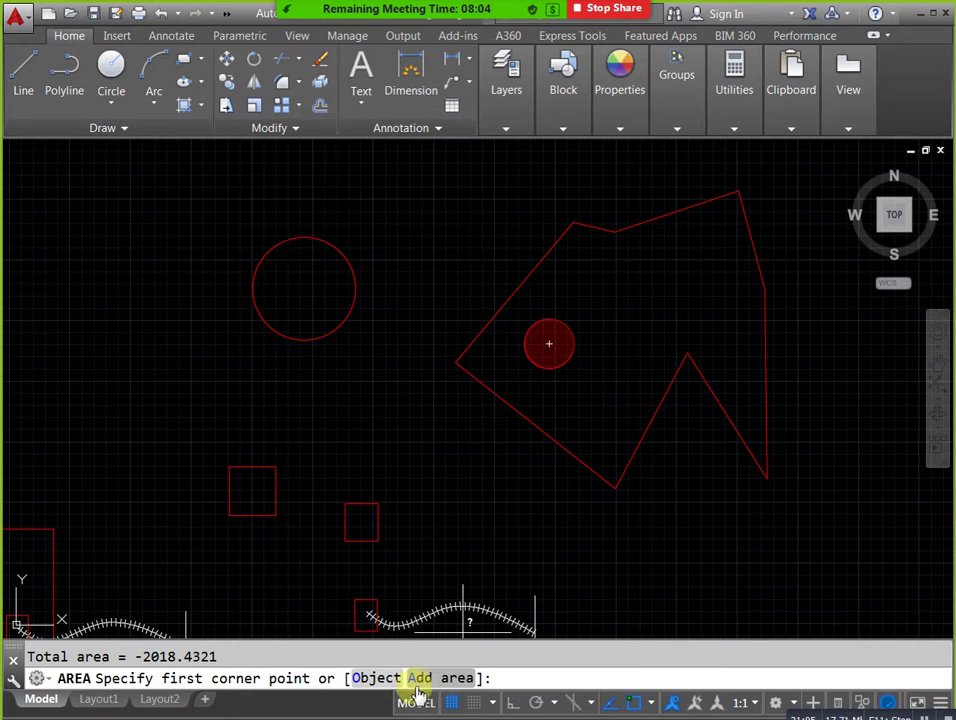
pyautogui.click(376, 678)
pyautogui.click(541, 433)
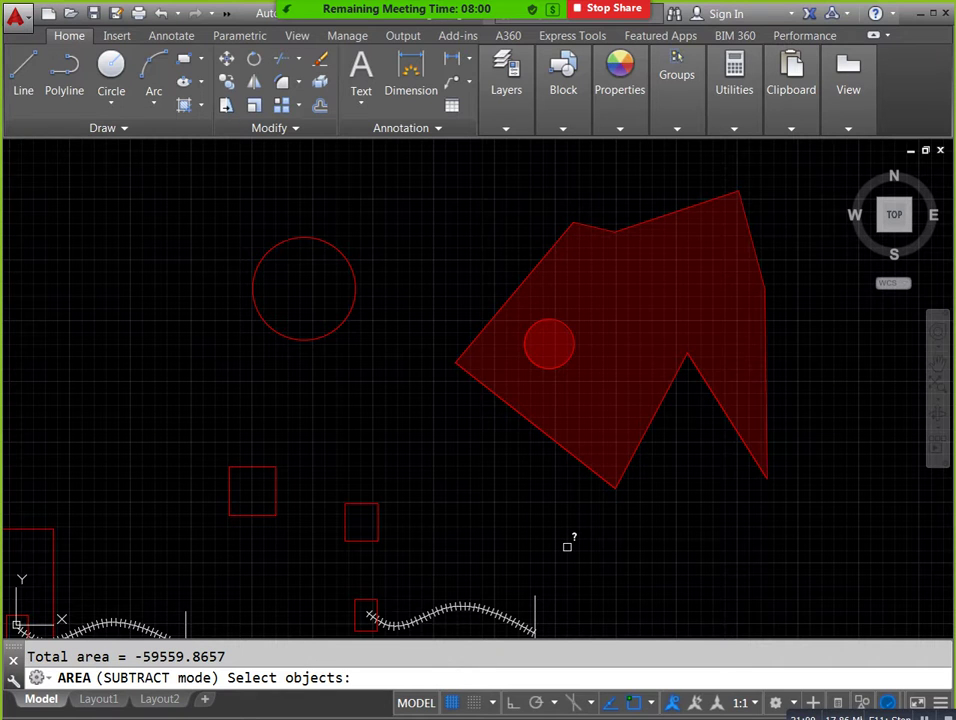
pyautogui.press('Return')
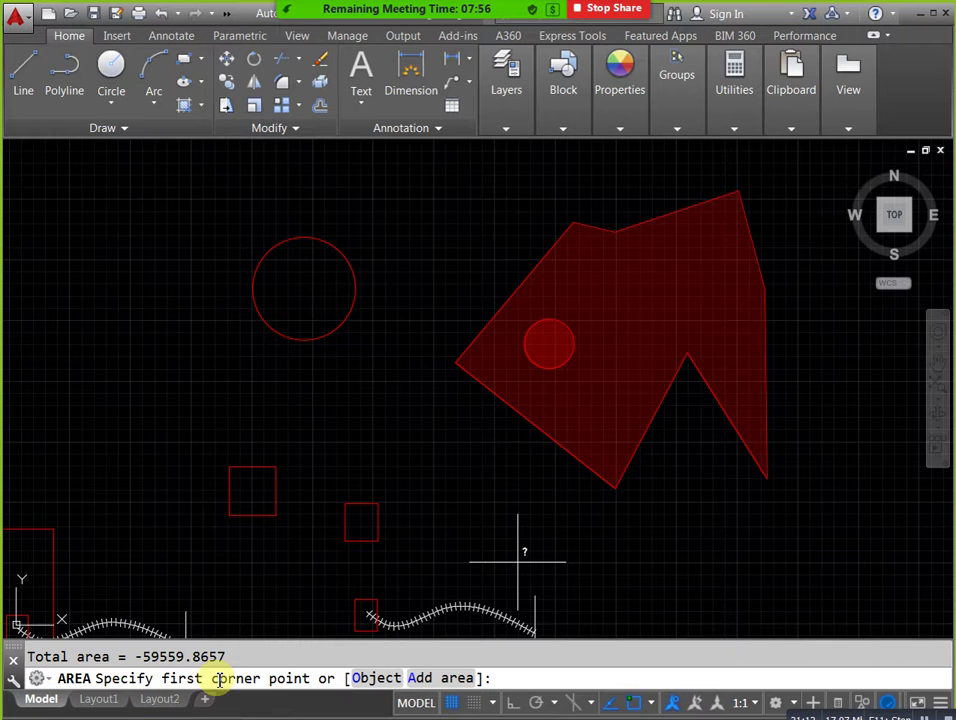
pyautogui.press('Return')
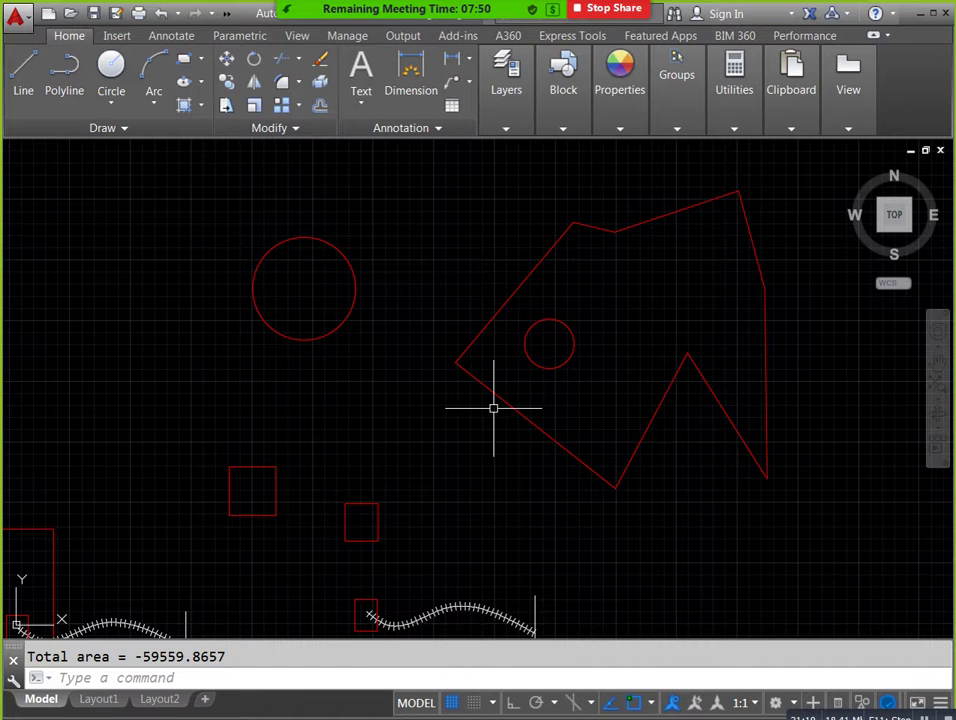
pyautogui.moveTo(431, 453); pyautogui.dragTo(455, 453, button='middle')
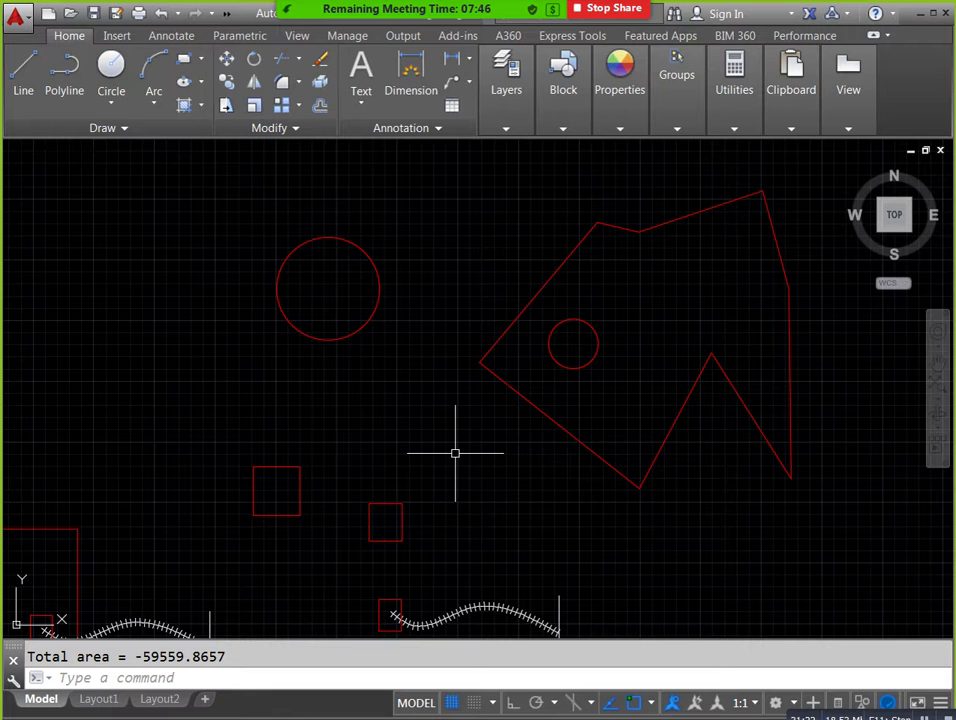
# Dimension the small rectangle's top edge from its top-left to top-right corner.
pyautogui.moveTo(458, 462)
pyautogui.mouseDown(button='middle')
pyautogui.moveTo(465, 399)
pyautogui.moveTo(446, 449)
pyautogui.mouseUp(button='middle')
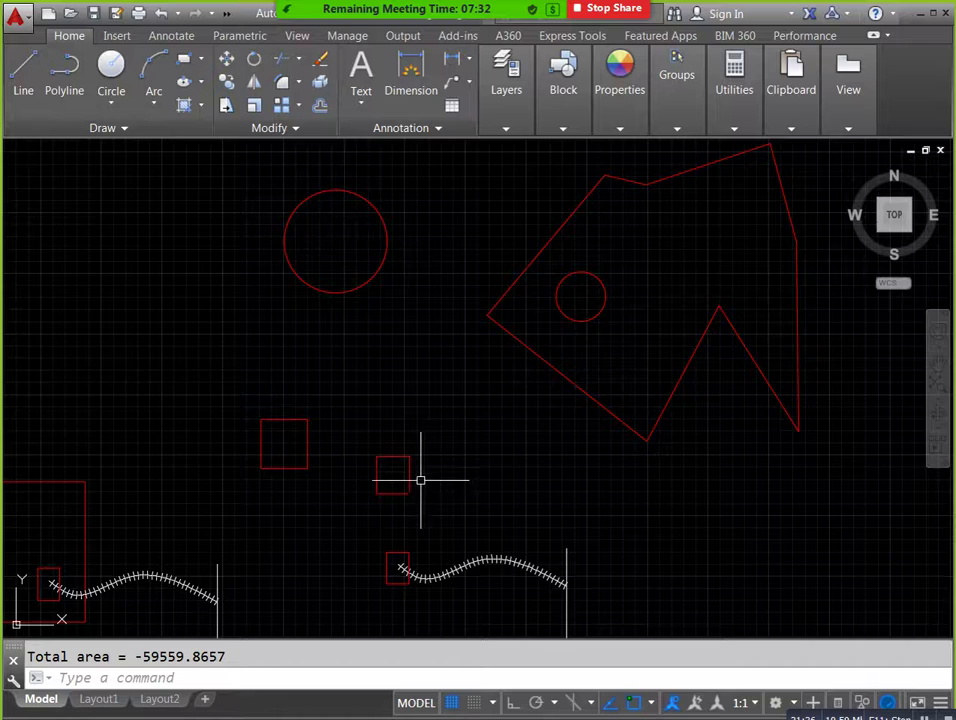
pyautogui.scroll(4, 423, 479)
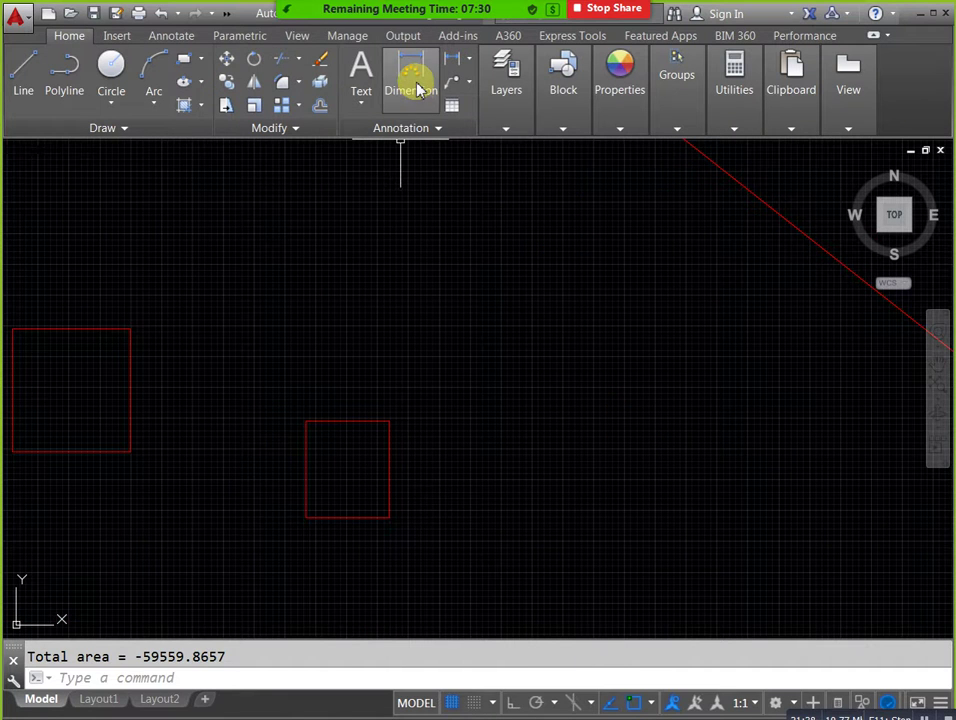
pyautogui.click(414, 84)
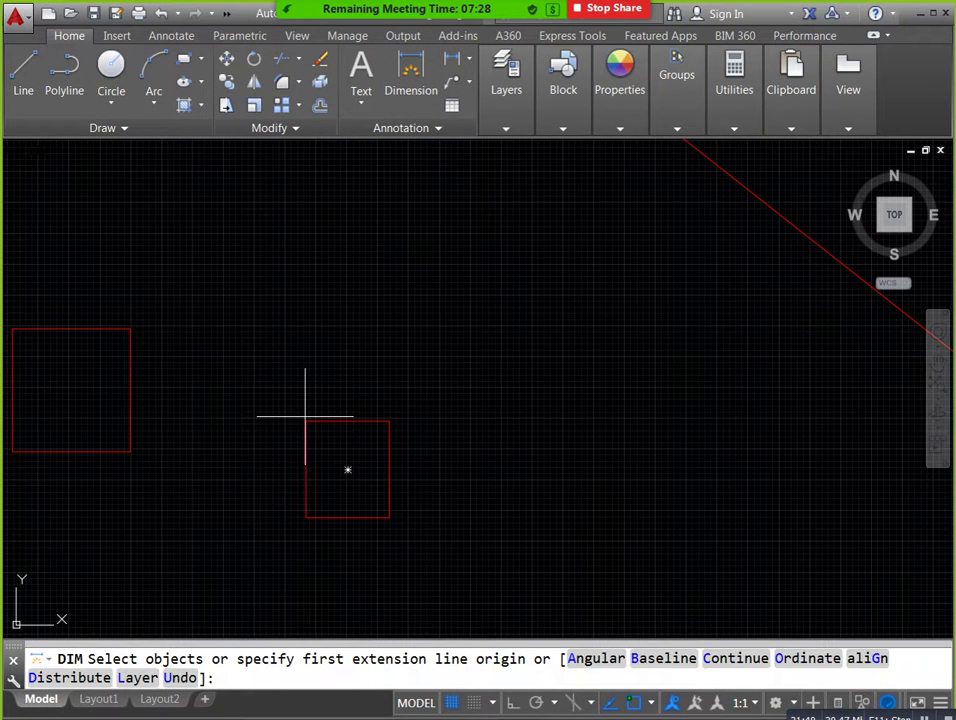
pyautogui.click(306, 420)
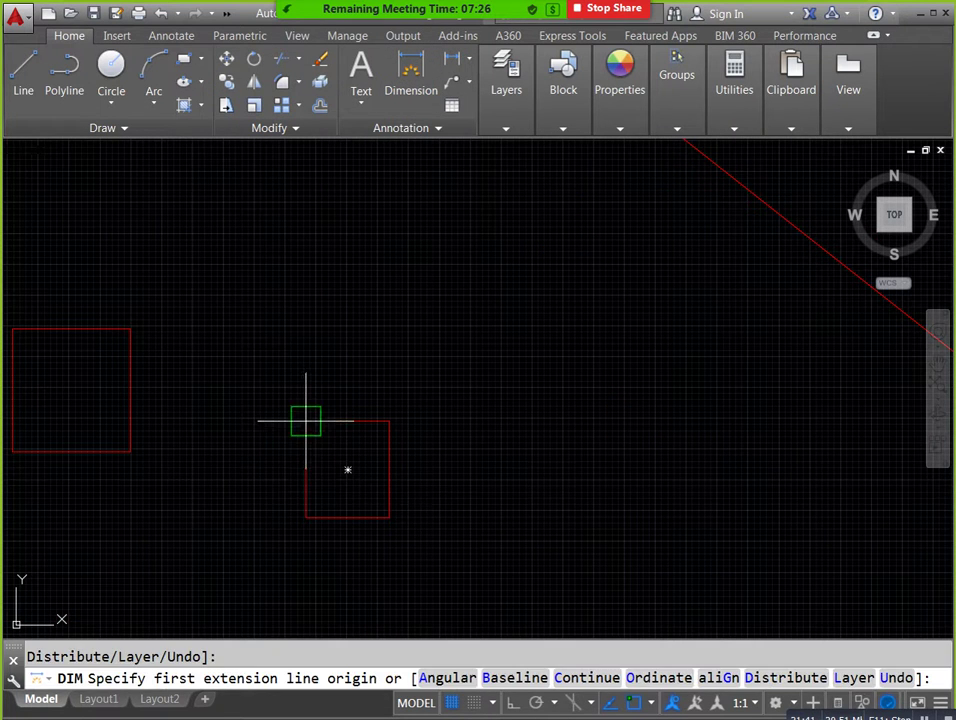
pyautogui.click(389, 420)
pyautogui.click(385, 380)
pyautogui.press('Escape')
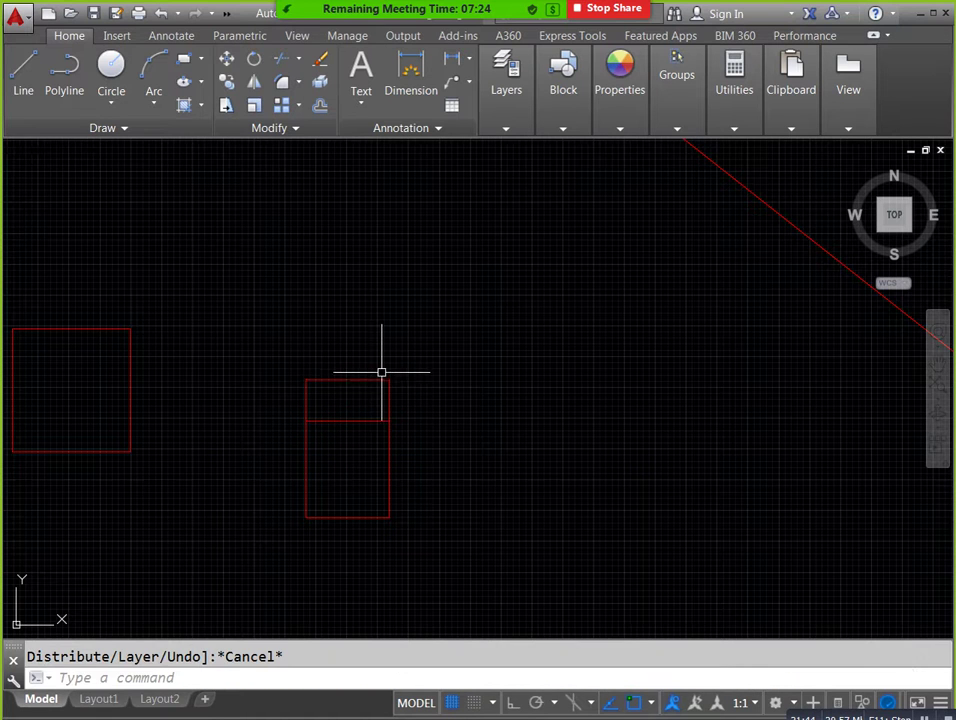
# Window-select and delete the dimension above the rectangle.
pyautogui.scroll(5, 376, 379)
pyautogui.scroll(4, 380, 380)
pyautogui.scroll(-4, 388, 382)
pyautogui.scroll(-4, 386, 386)
pyautogui.scroll(-5, 386, 388)
pyautogui.click(401, 433)
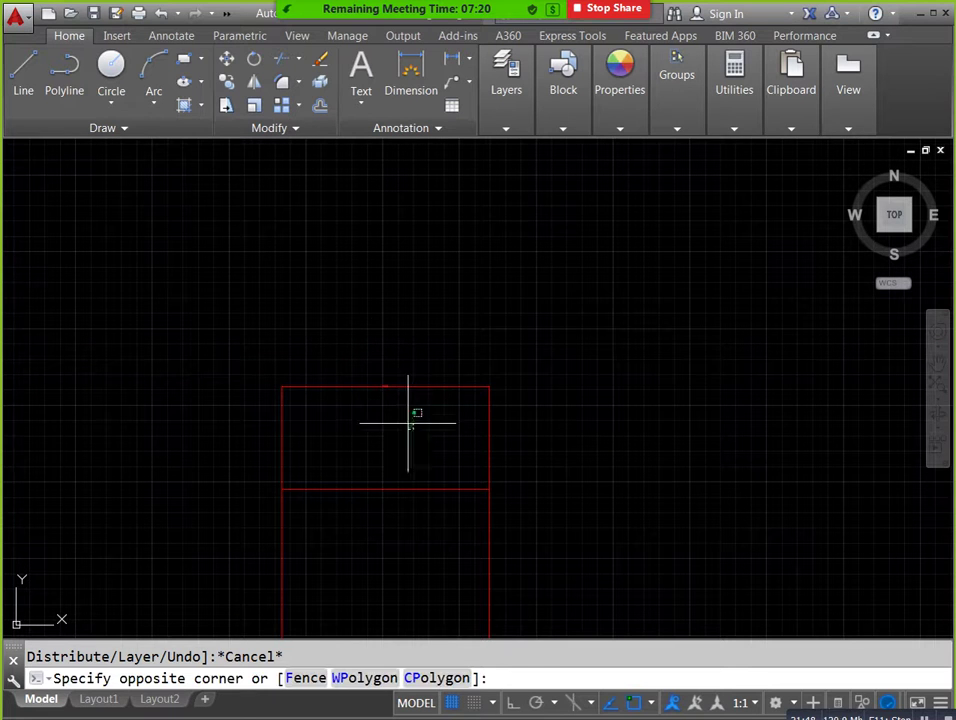
pyautogui.click(356, 342)
pyautogui.press('Delete')
pyautogui.moveTo(367, 380); pyautogui.dragTo(363, 348, button='middle')
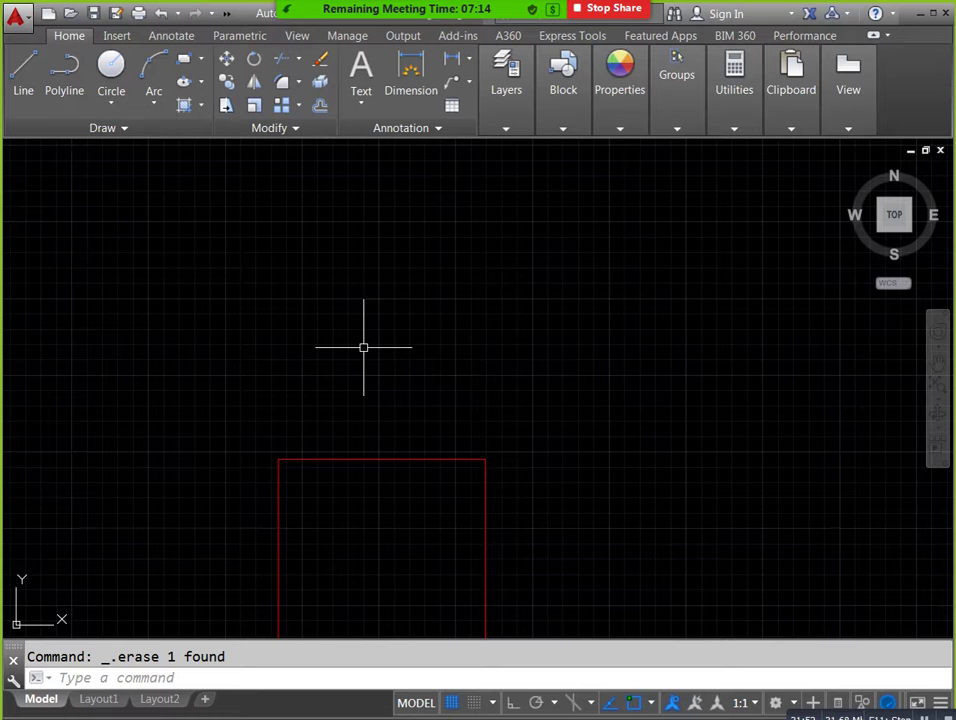
# Measure the rectangle's top edge with DIST: 33.8046.
pyautogui.write('d')
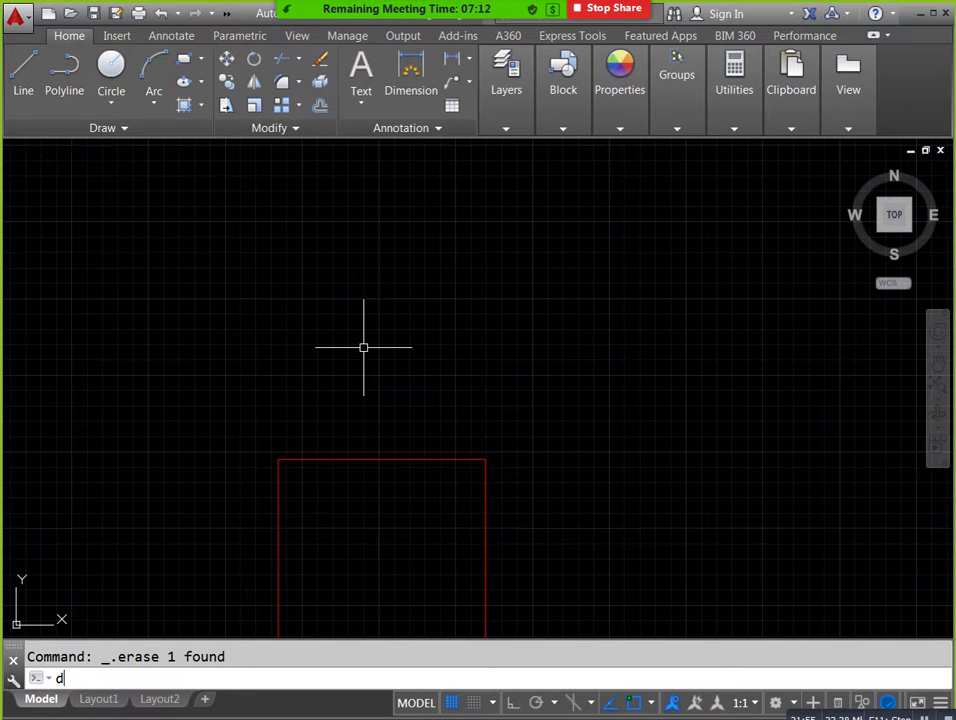
pyautogui.write('i')
pyautogui.press('Return')
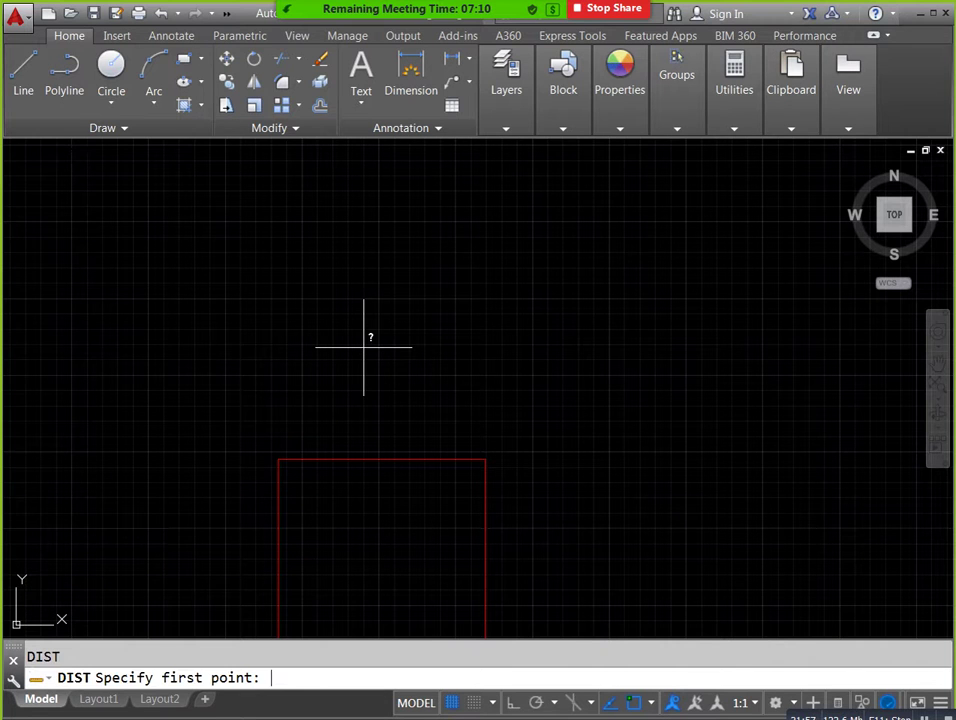
pyautogui.click(278, 460)
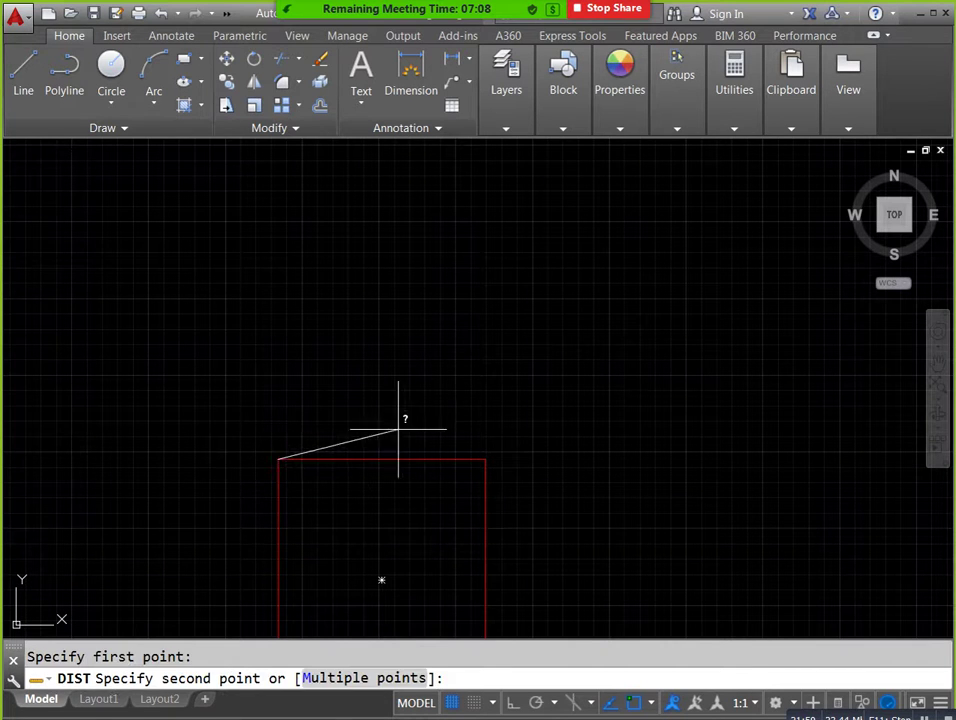
pyautogui.click(486, 460)
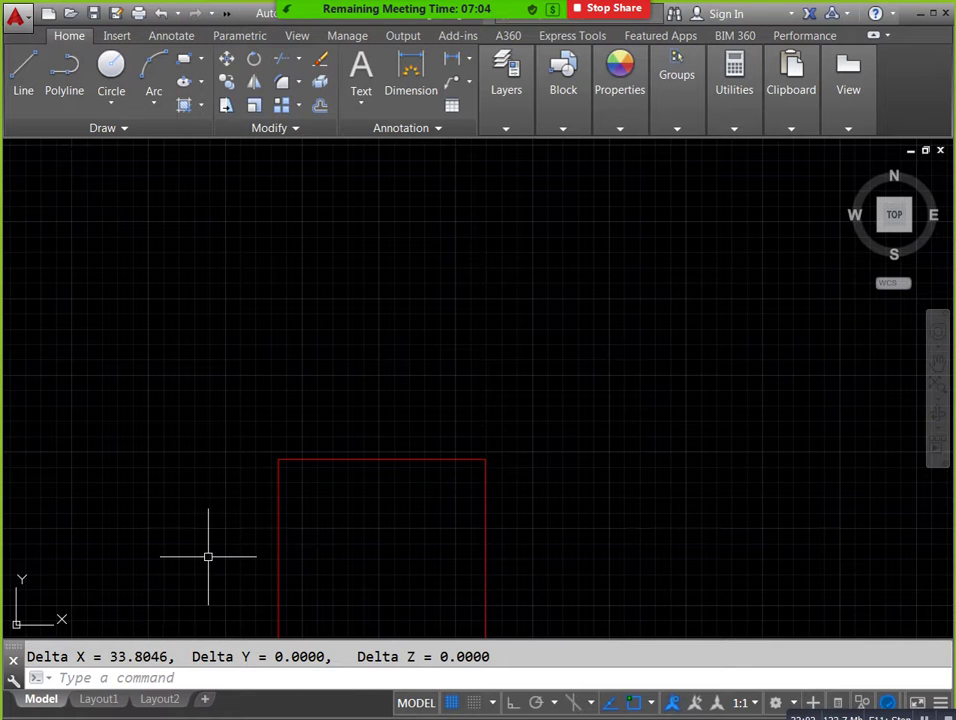
# Measure top-left to bottom-right corner: Delta X 33.8046, Delta Y -39.1547.
pyautogui.press('Return')
pyautogui.moveTo(208, 556); pyautogui.dragTo(211, 445, button='middle')
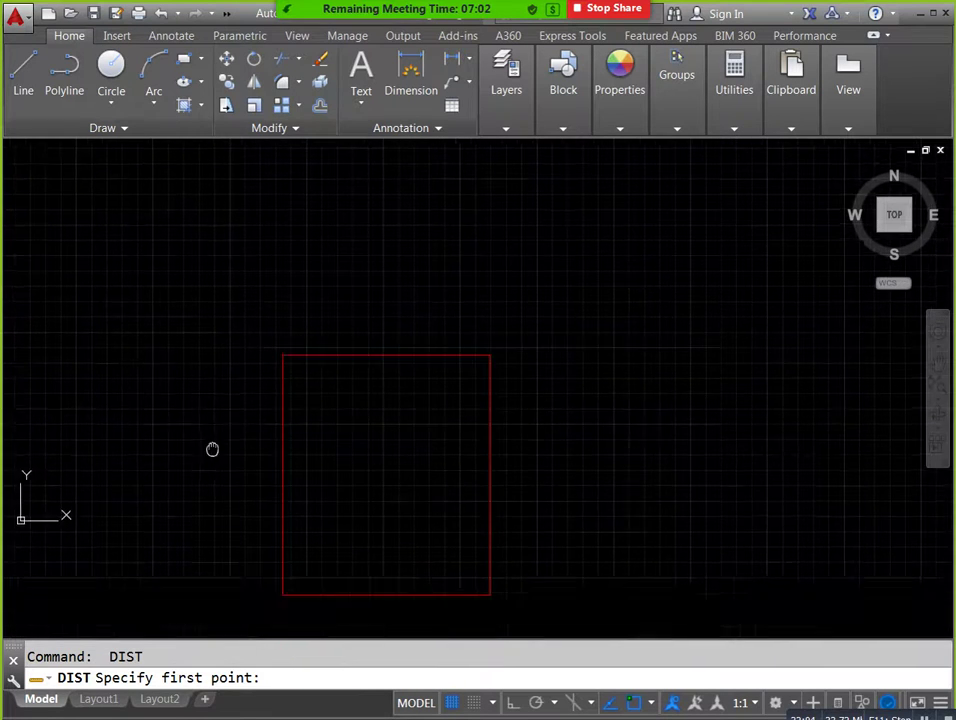
pyautogui.click(283, 338)
pyautogui.click(490, 577)
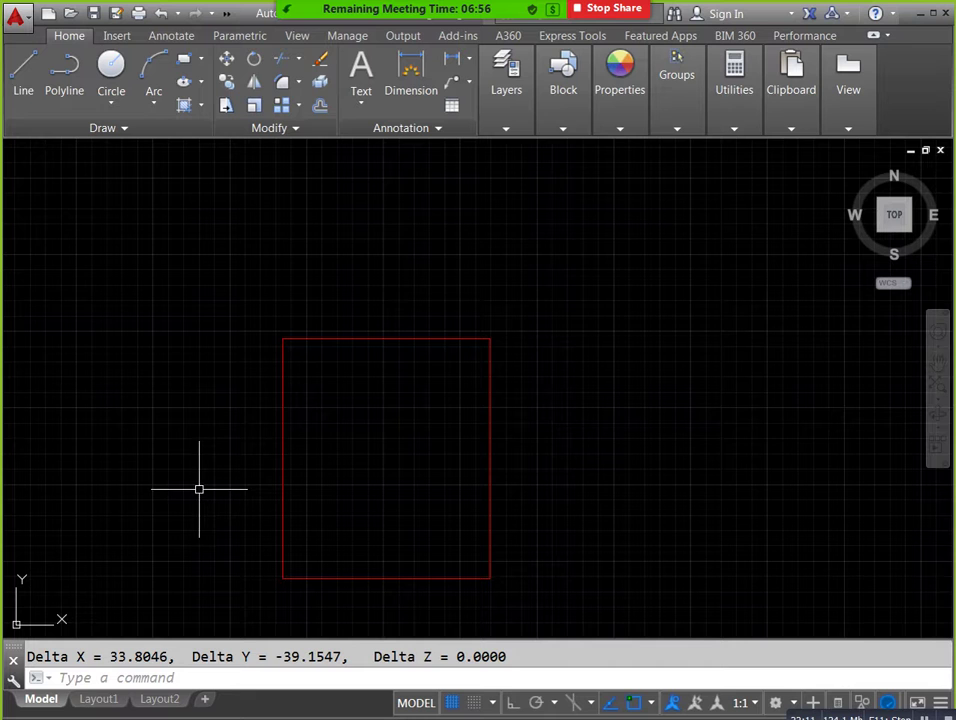
pyautogui.scroll(-2, 199, 489)
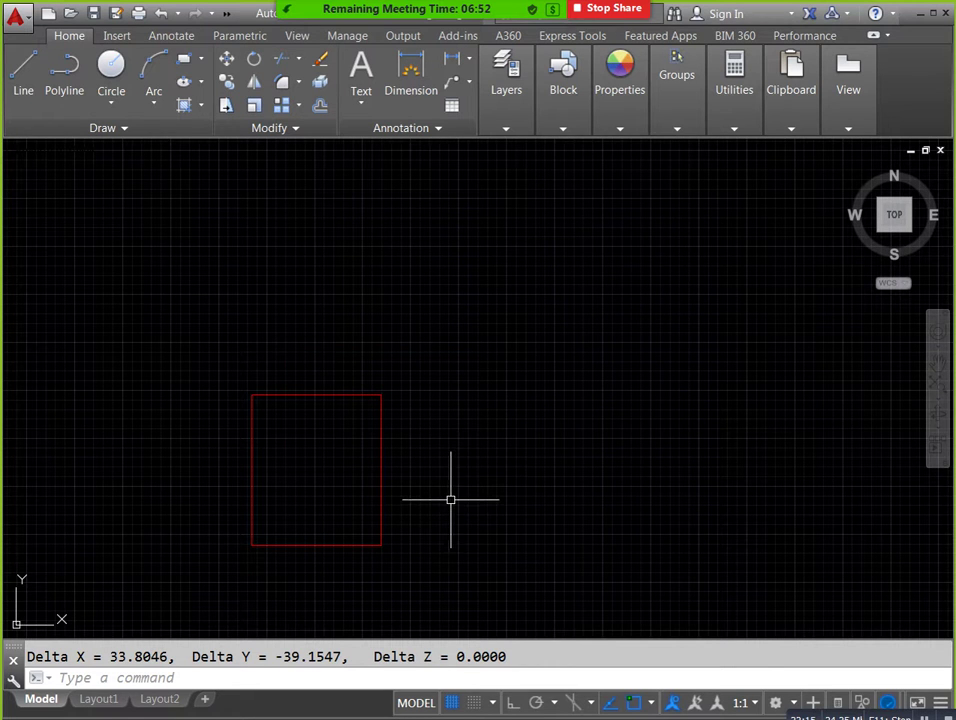
pyautogui.moveTo(457, 466); pyautogui.dragTo(469, 444, button='middle')
pyautogui.scroll(-2, 471, 446)
pyautogui.scroll(2, 418, 463)
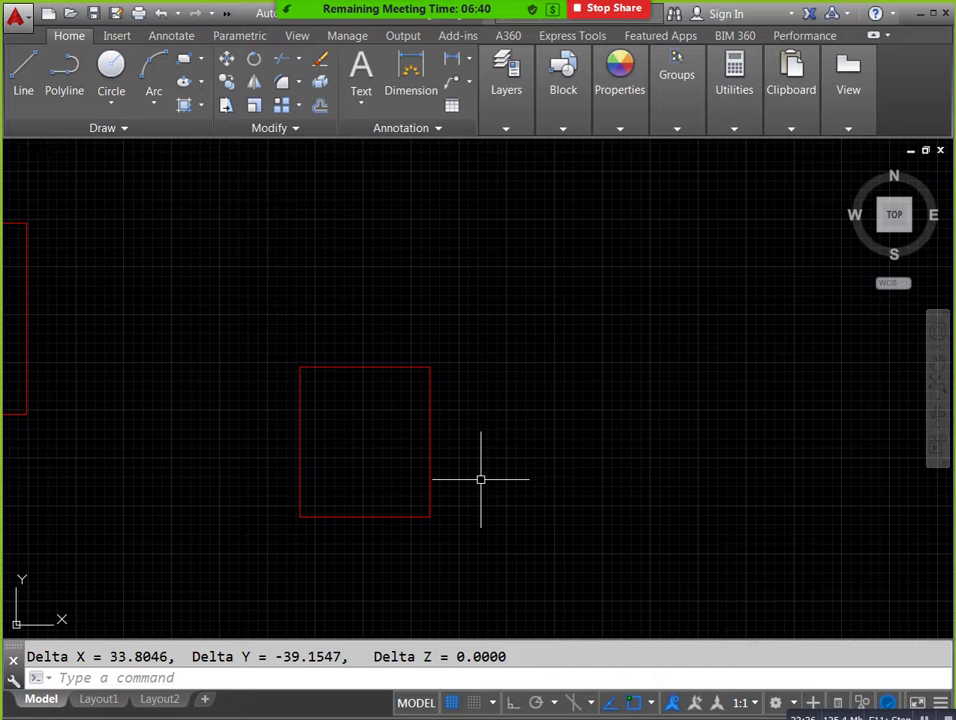
pyautogui.write('LI')
pyautogui.press('Return')
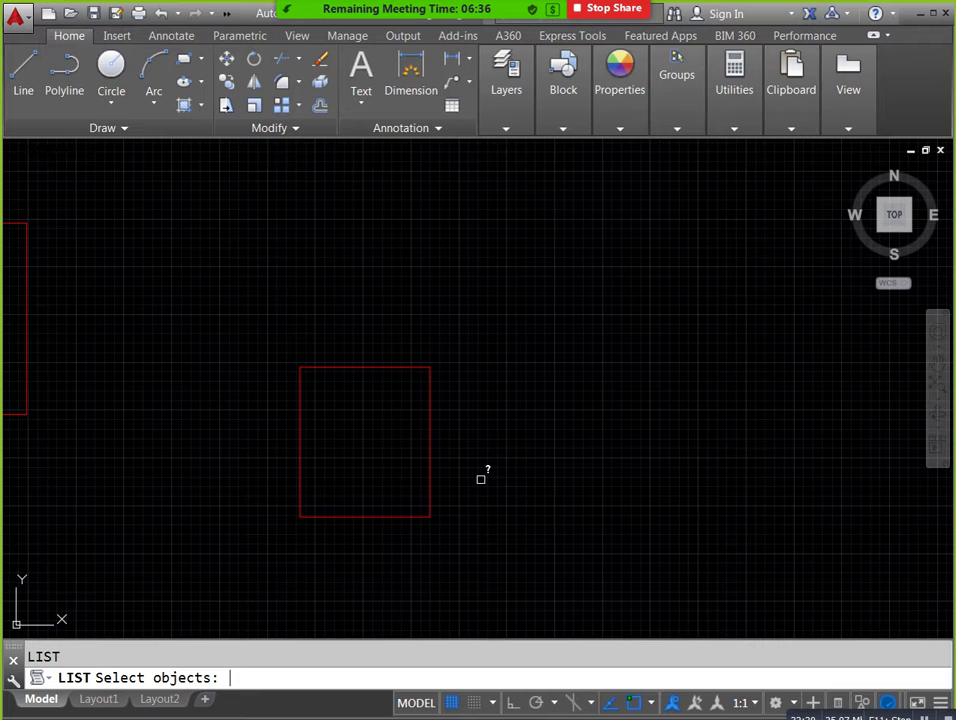
pyautogui.click(429, 466)
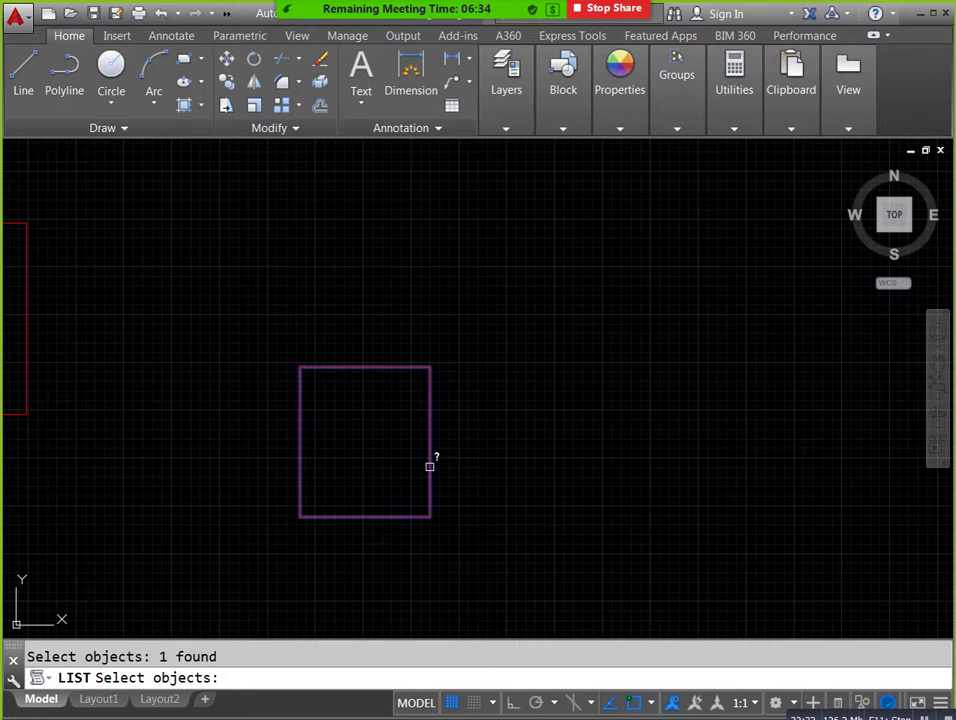
pyautogui.rightClick(429, 466)
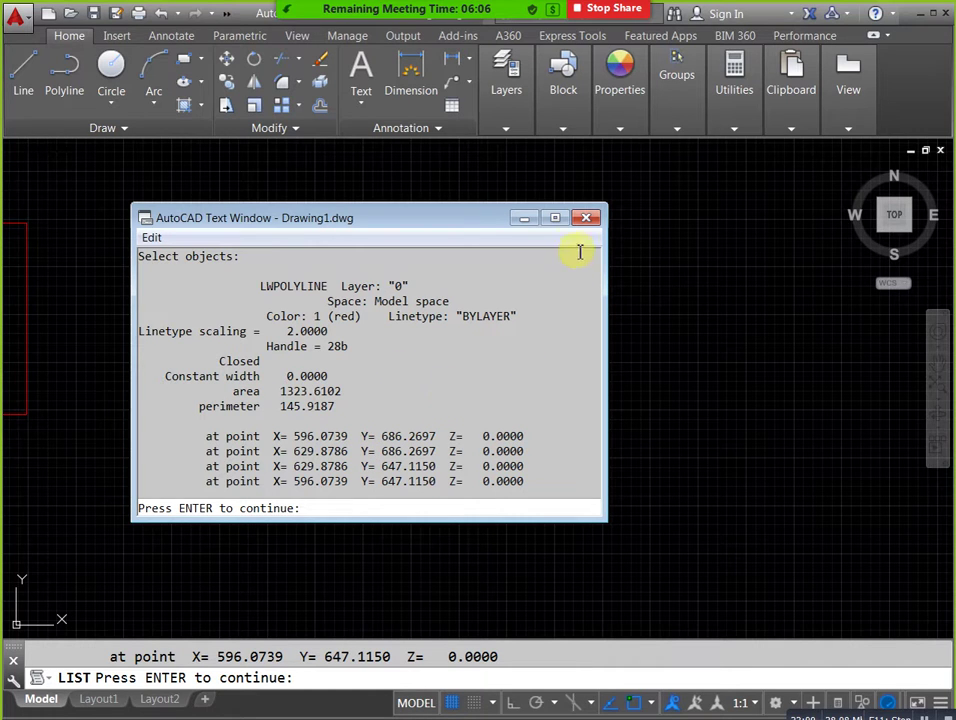
pyautogui.click(586, 218)
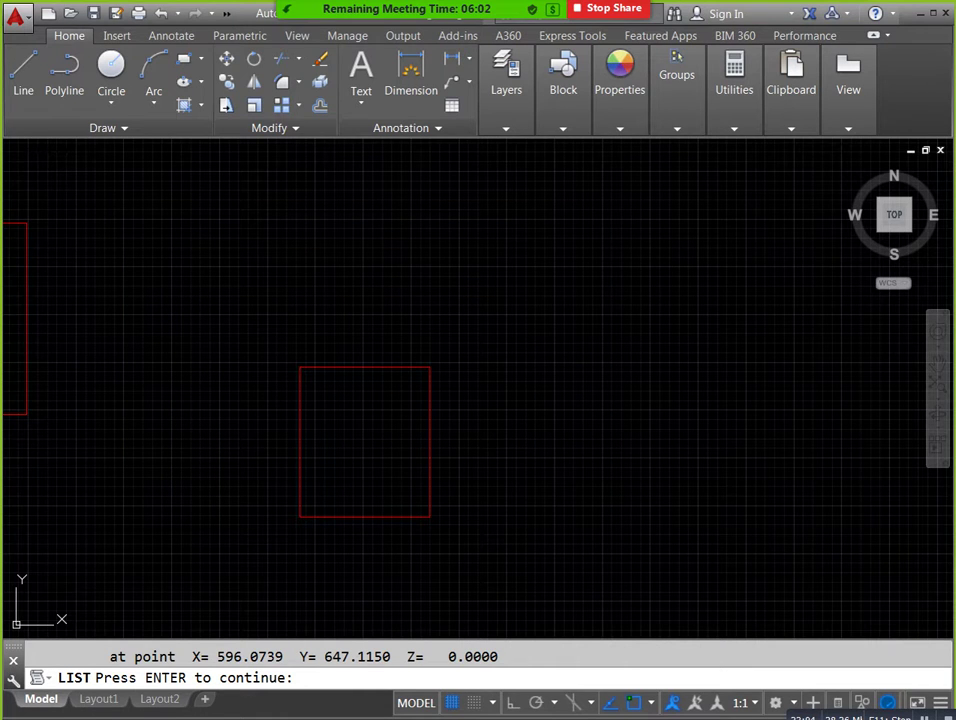
pyautogui.press('Return')
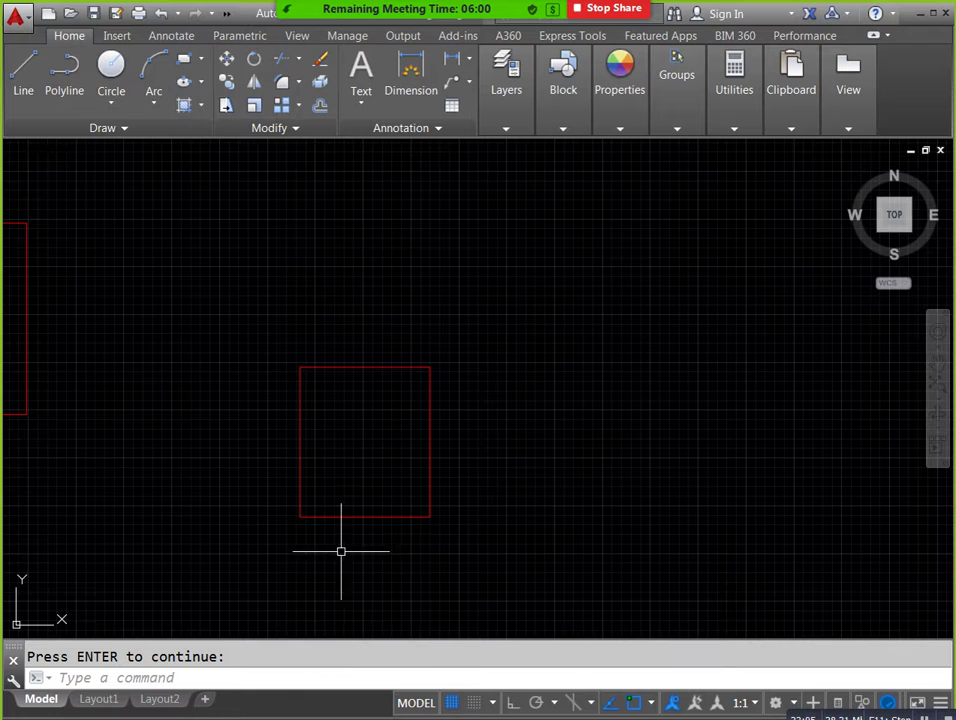
# Draw a red circle of radius 19.9125 above and right of the rectangle.
pyautogui.click(111, 64)
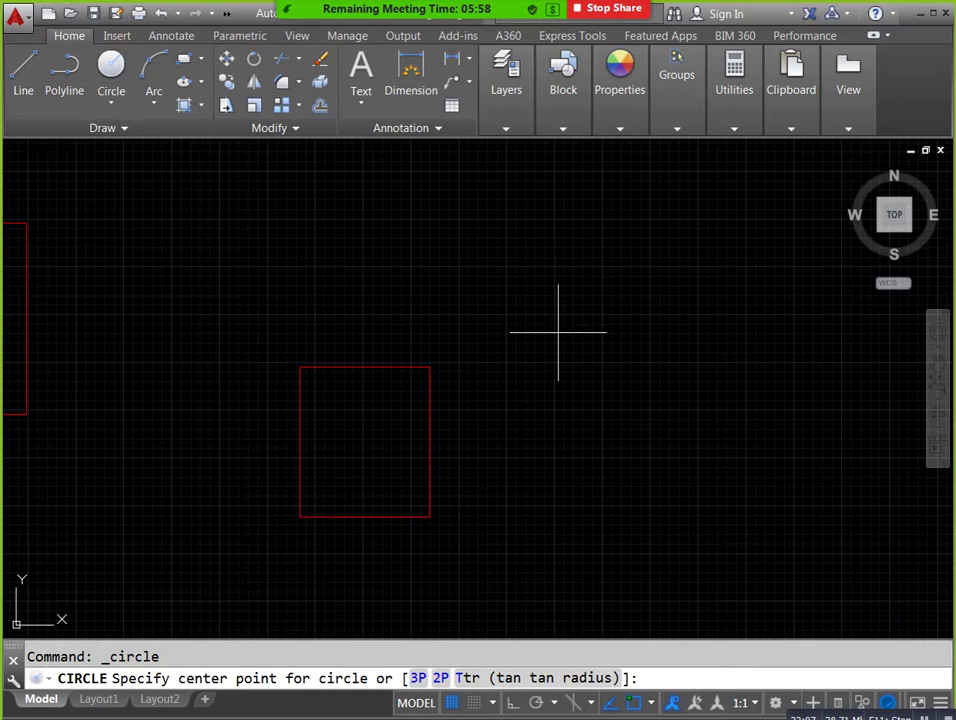
pyautogui.click(559, 333)
pyautogui.click(580, 260)
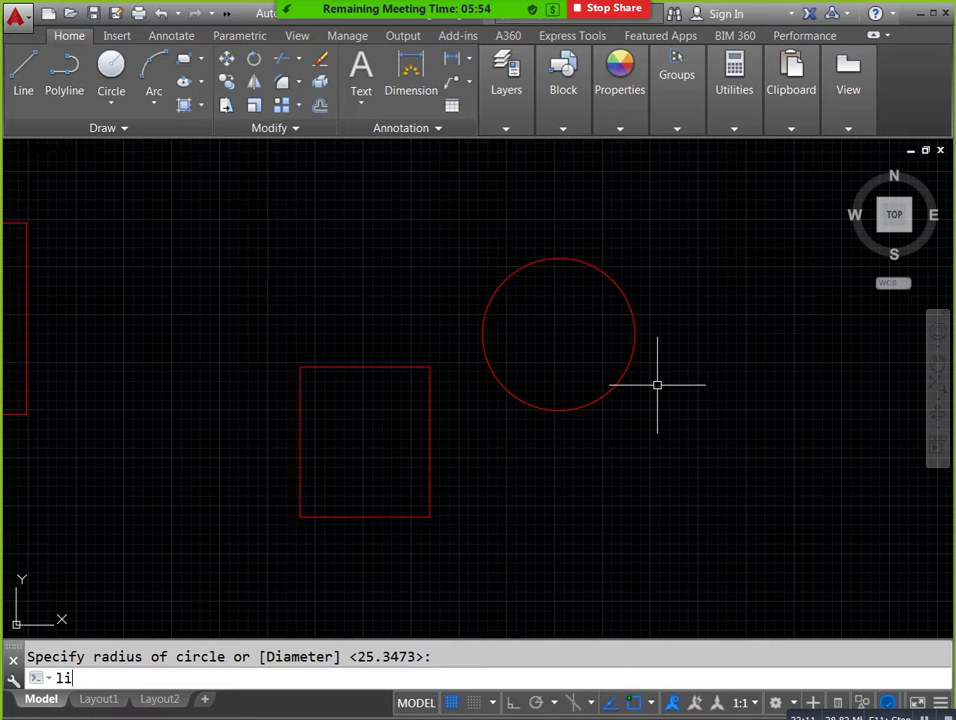
# LIST the circle to read circumference 125.1138 and area 1245.6636.
pyautogui.press('Return')
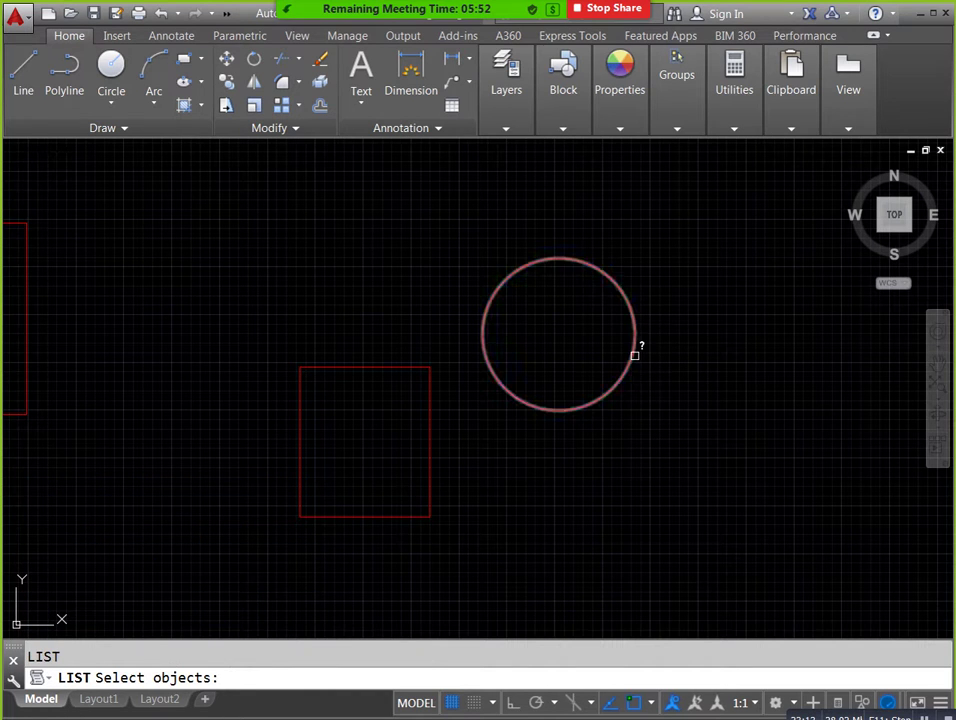
pyautogui.click(632, 354)
pyautogui.press('Return')
pyautogui.press('F2')
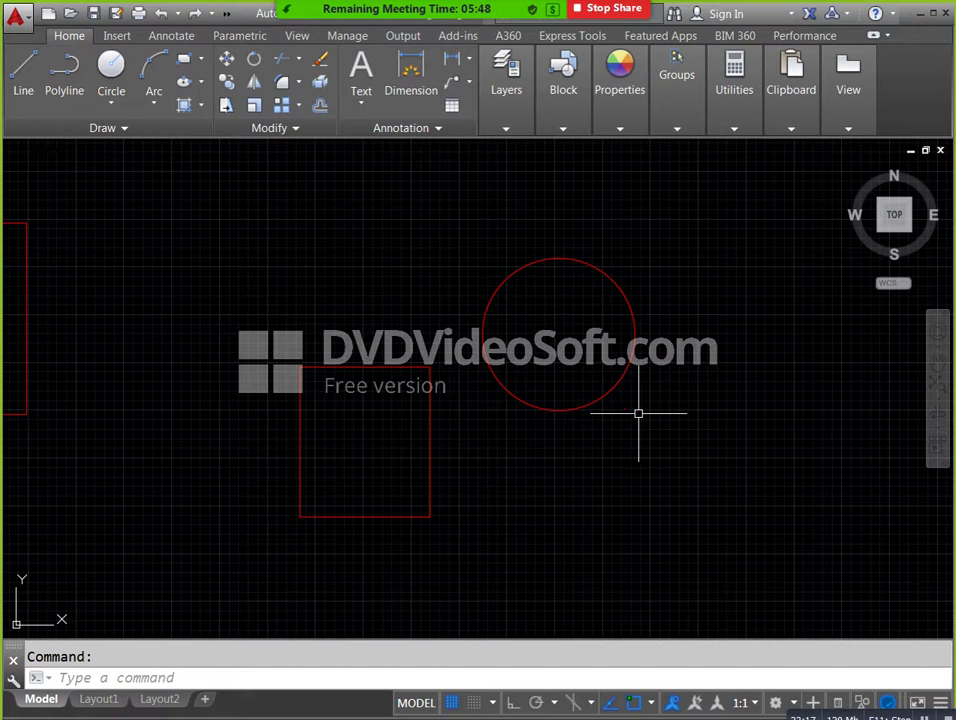
pyautogui.write('l')
pyautogui.press('Return')
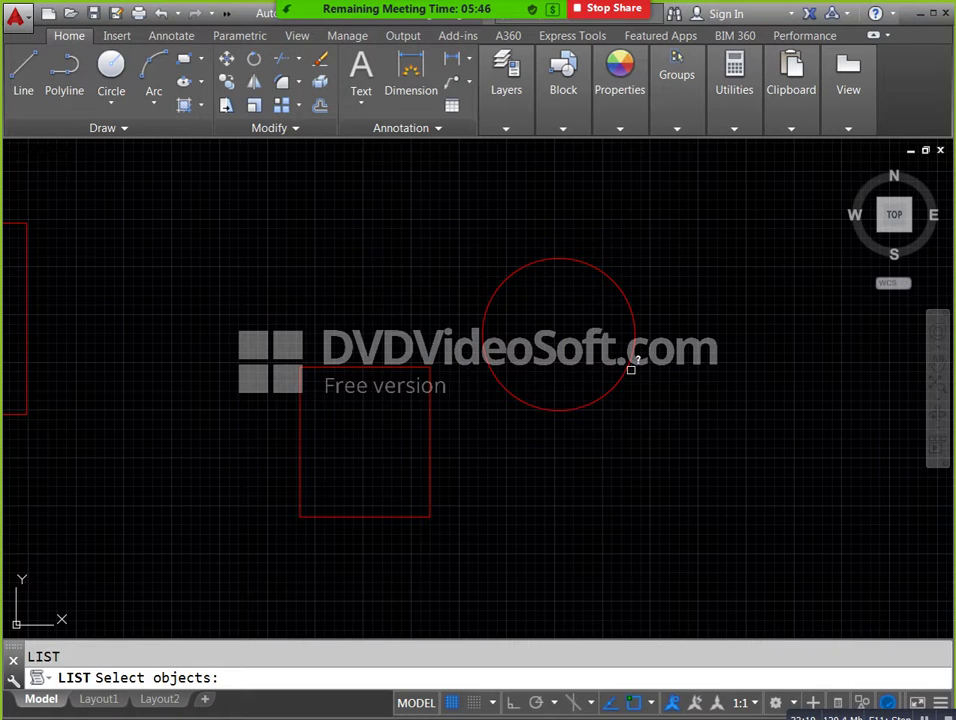
pyautogui.click(630, 369)
pyautogui.press('Return')
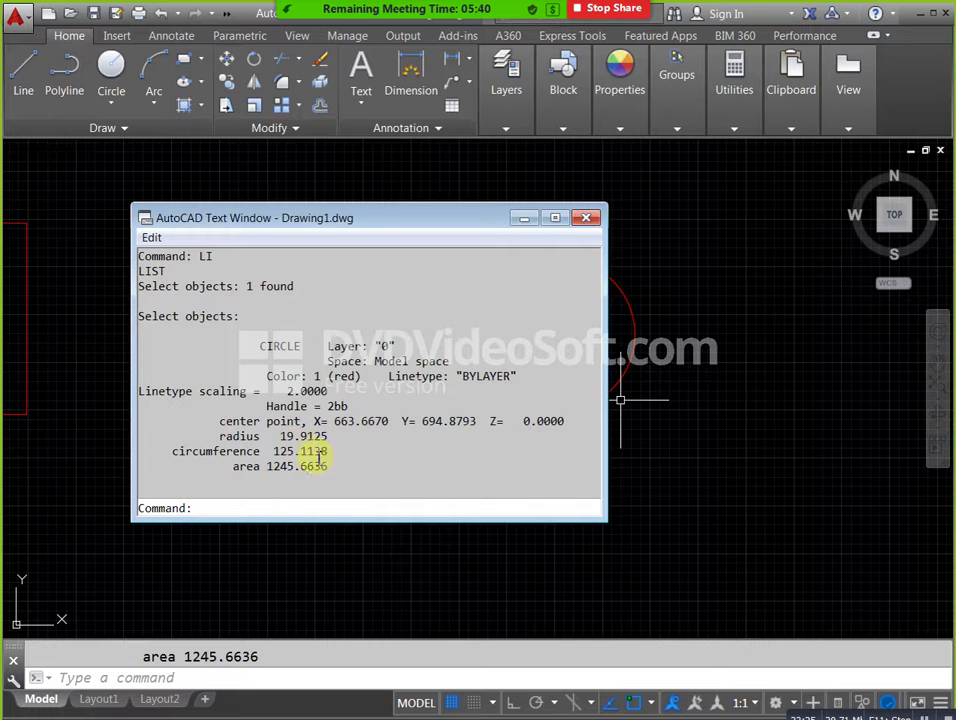
pyautogui.moveTo(339, 452); pyautogui.dragTo(268, 452)
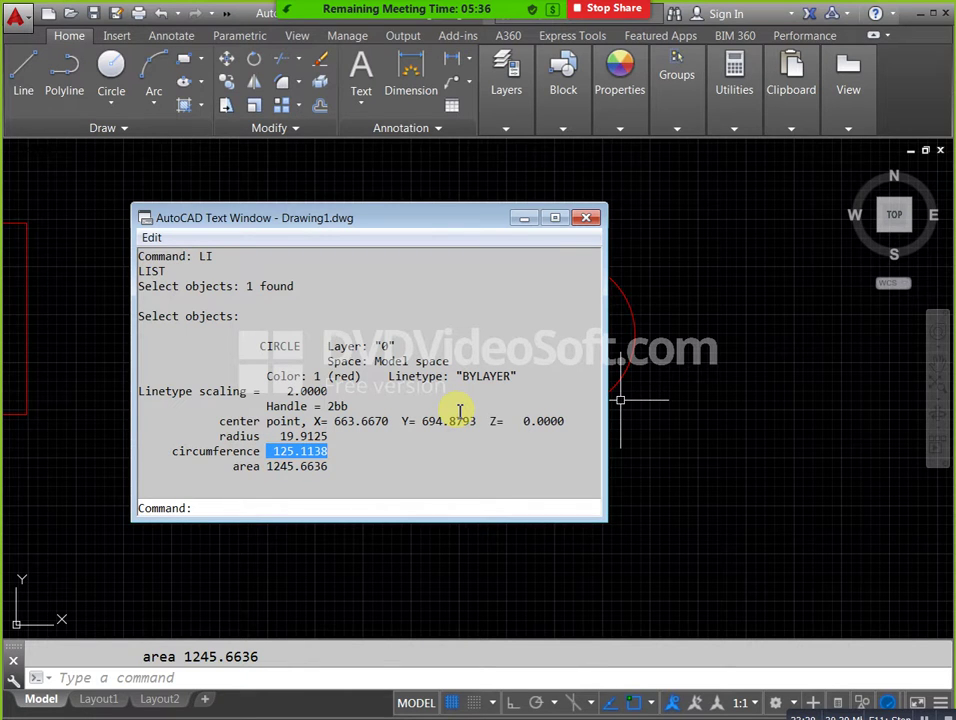
pyautogui.click(586, 217)
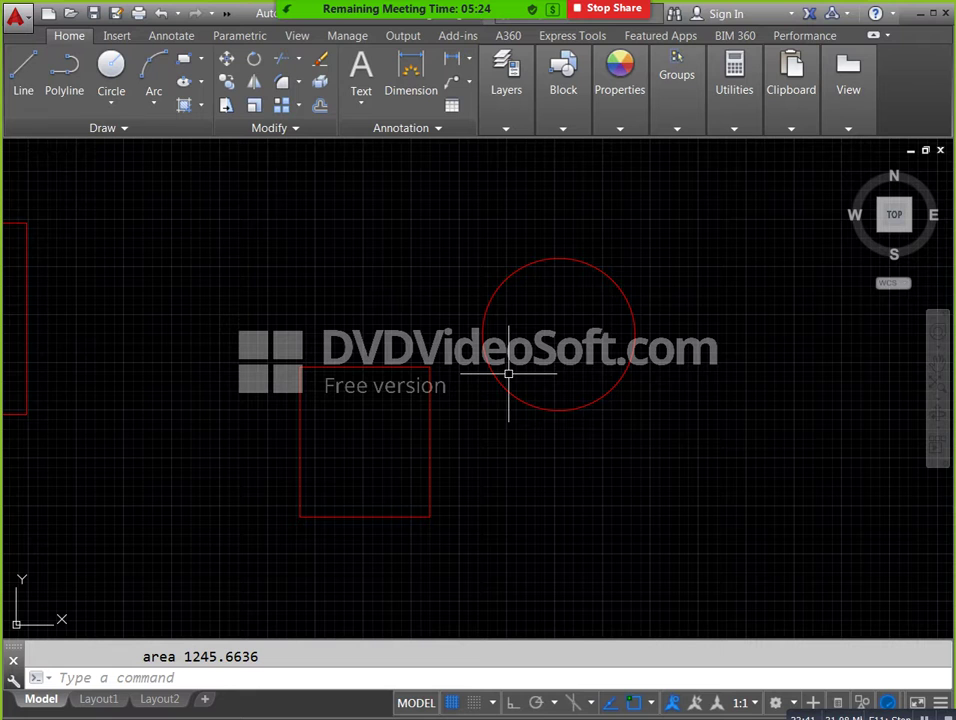
pyautogui.write('QP')
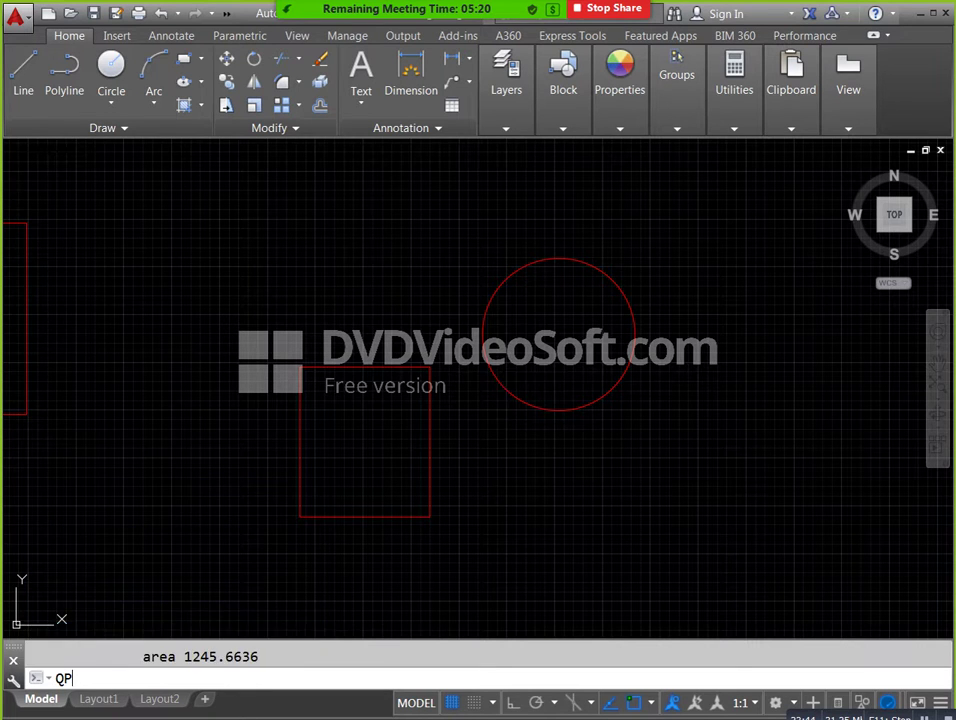
# In Quick Properties, make the circle yellow with the BATTING linetype.
pyautogui.press('Return')
pyautogui.click(486, 305)
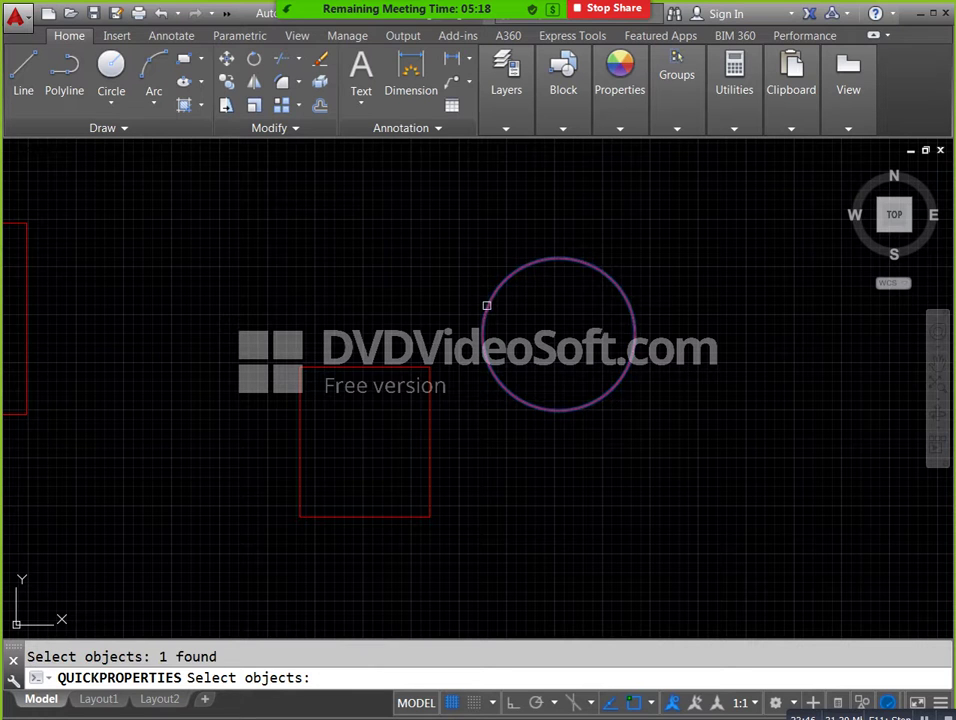
pyautogui.press('Return')
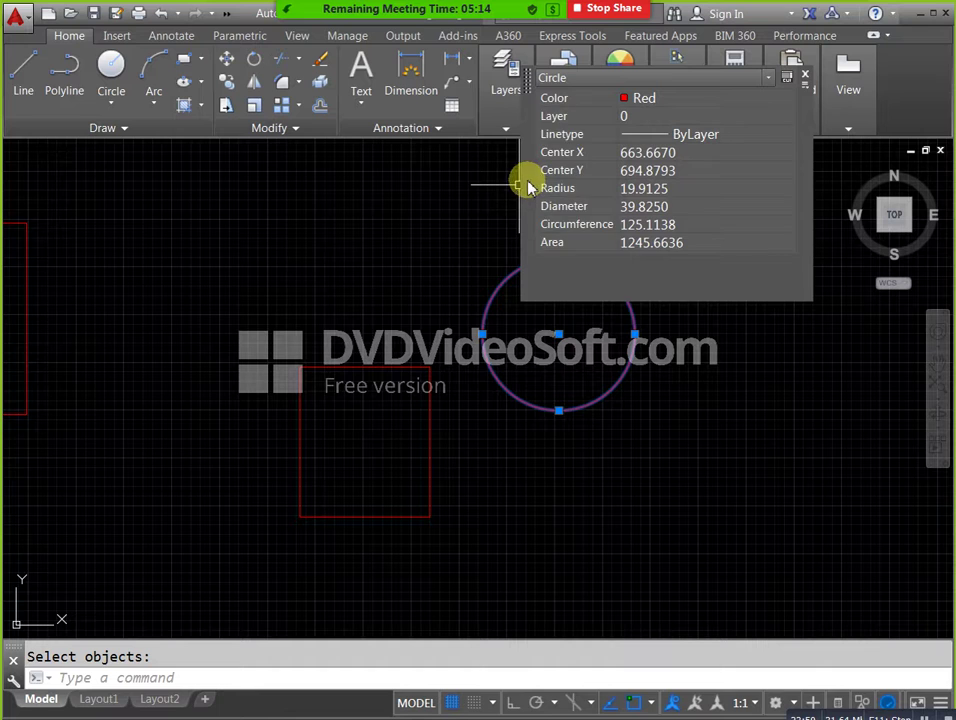
pyautogui.moveTo(530, 186); pyautogui.dragTo(168, 280)
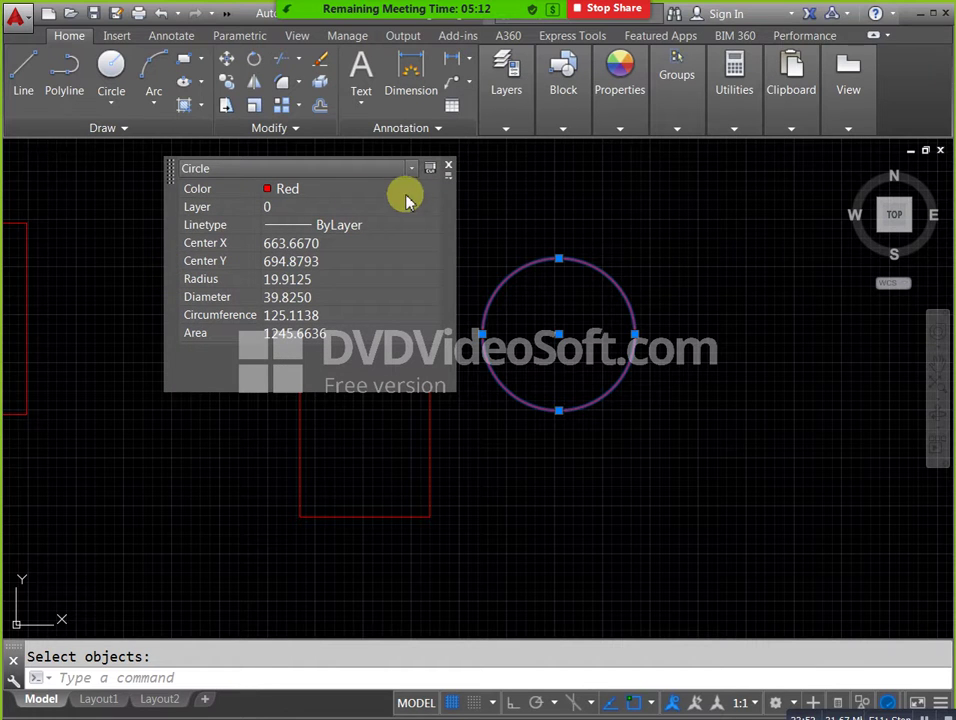
pyautogui.click(432, 188)
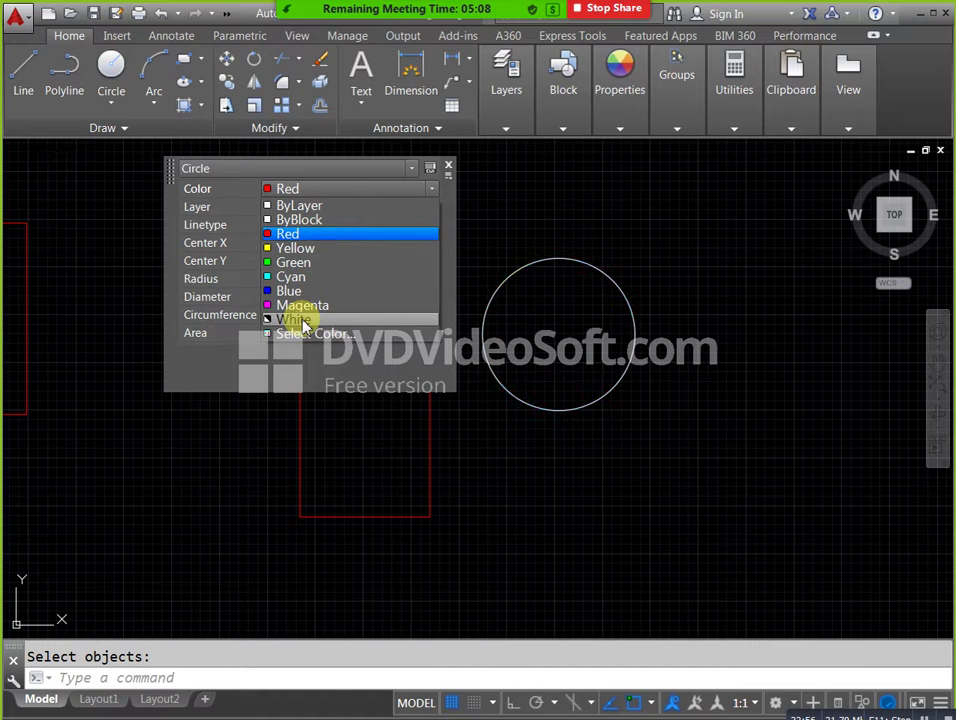
pyautogui.click(290, 248)
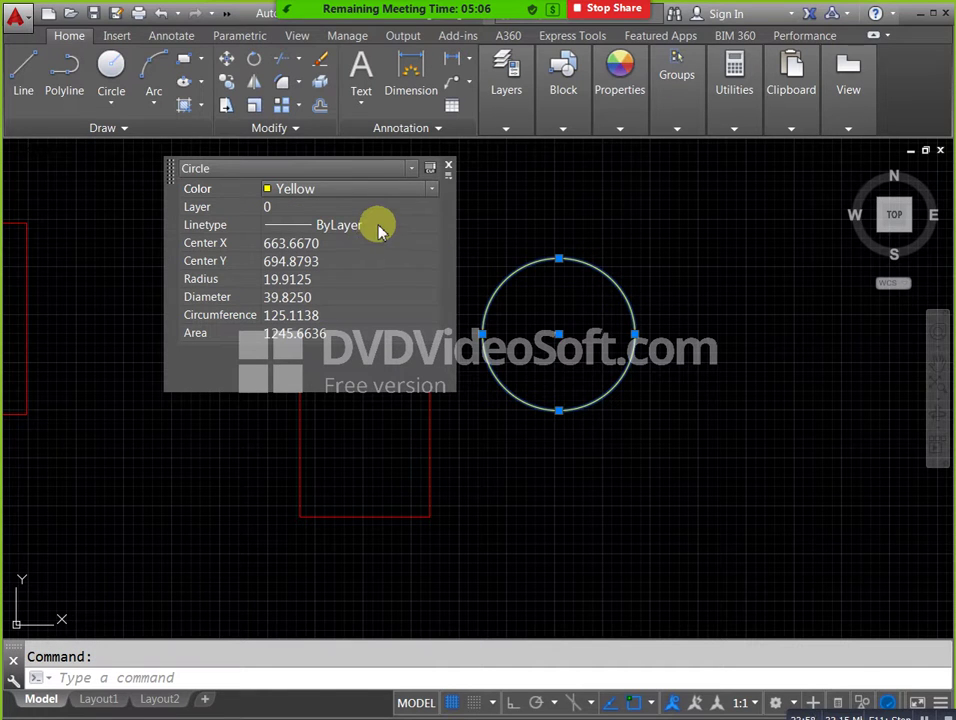
pyautogui.click(431, 227)
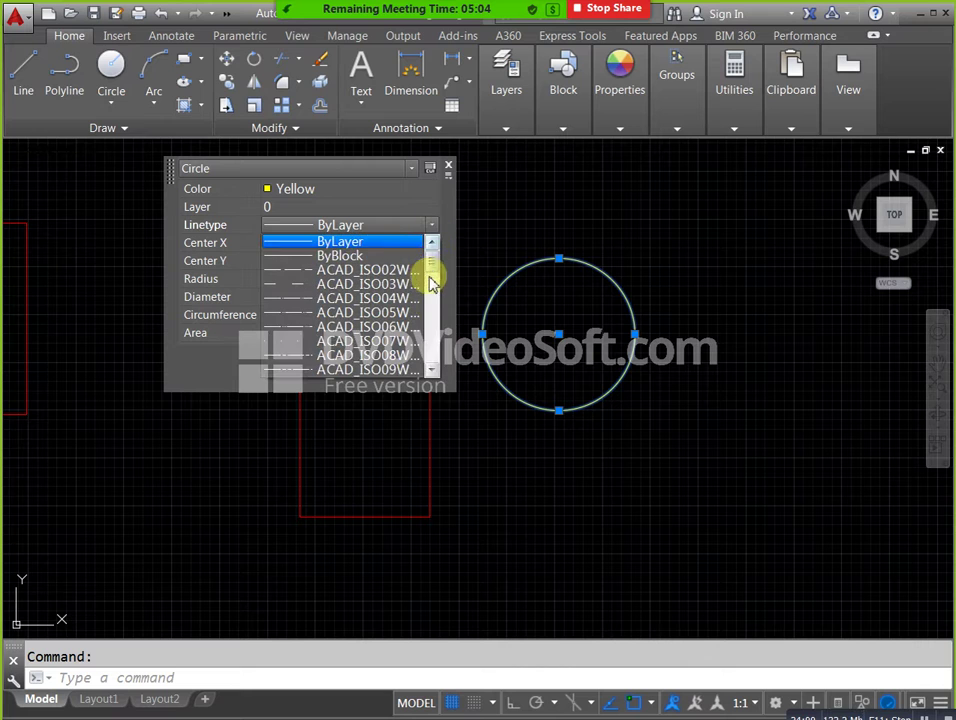
pyautogui.moveTo(432, 264); pyautogui.dragTo(422, 292)
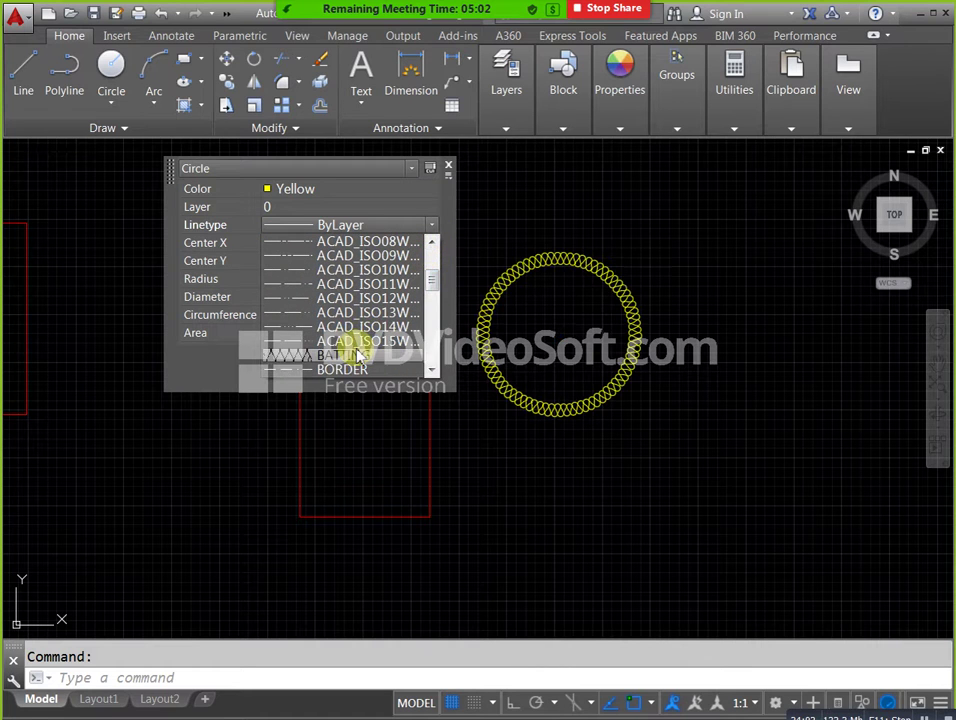
pyautogui.click(358, 355)
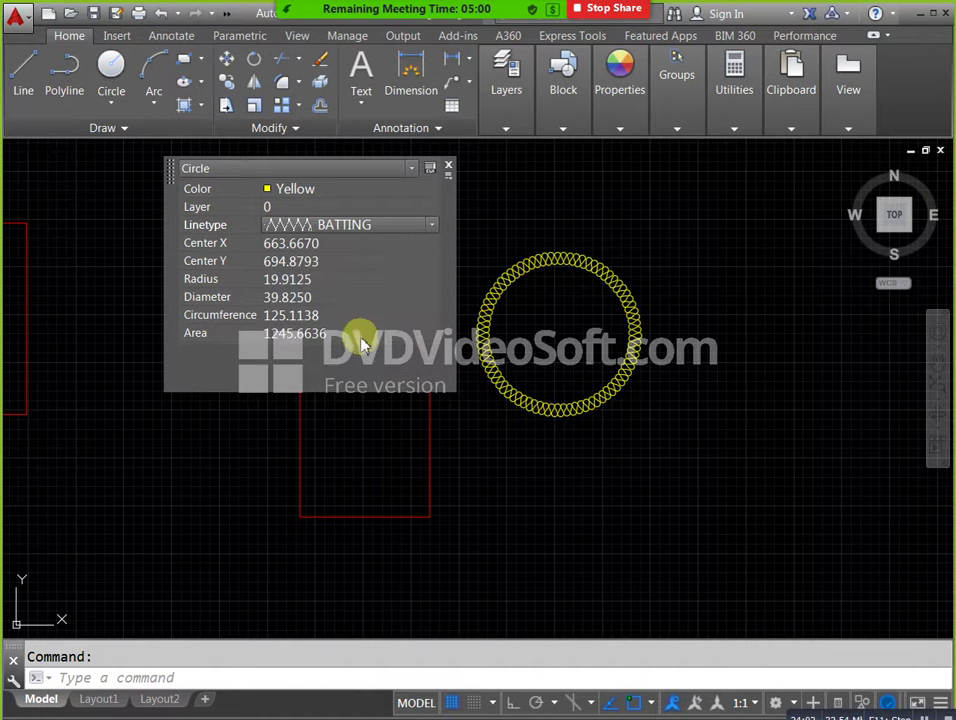
# Move the circle's centre to X 1000, keeping Y 694.8793.
pyautogui.click(416, 246)
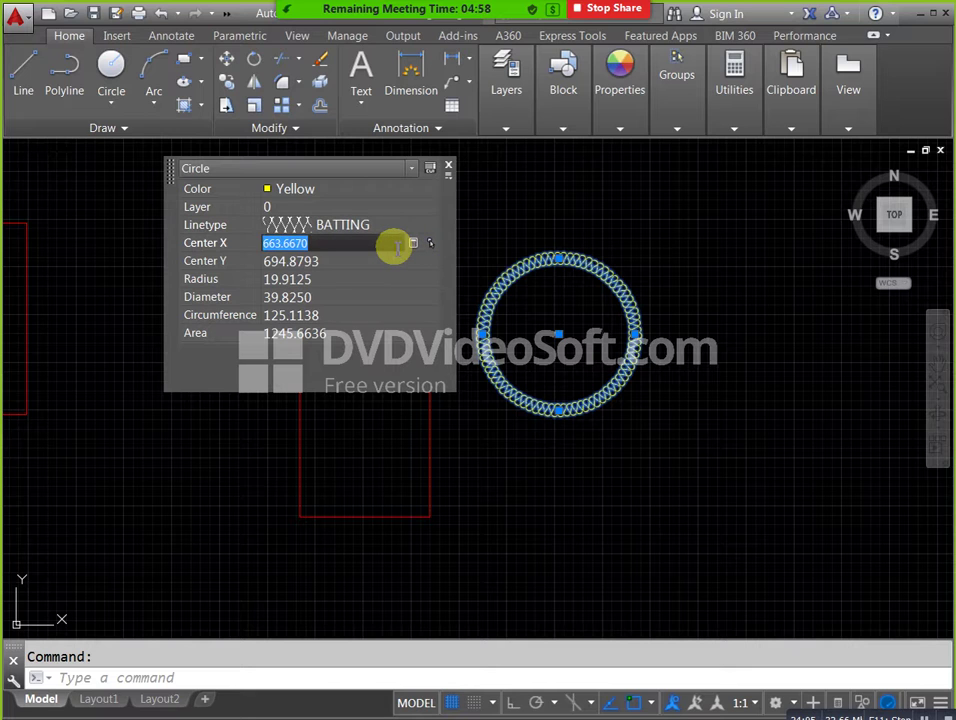
pyautogui.write('1000')
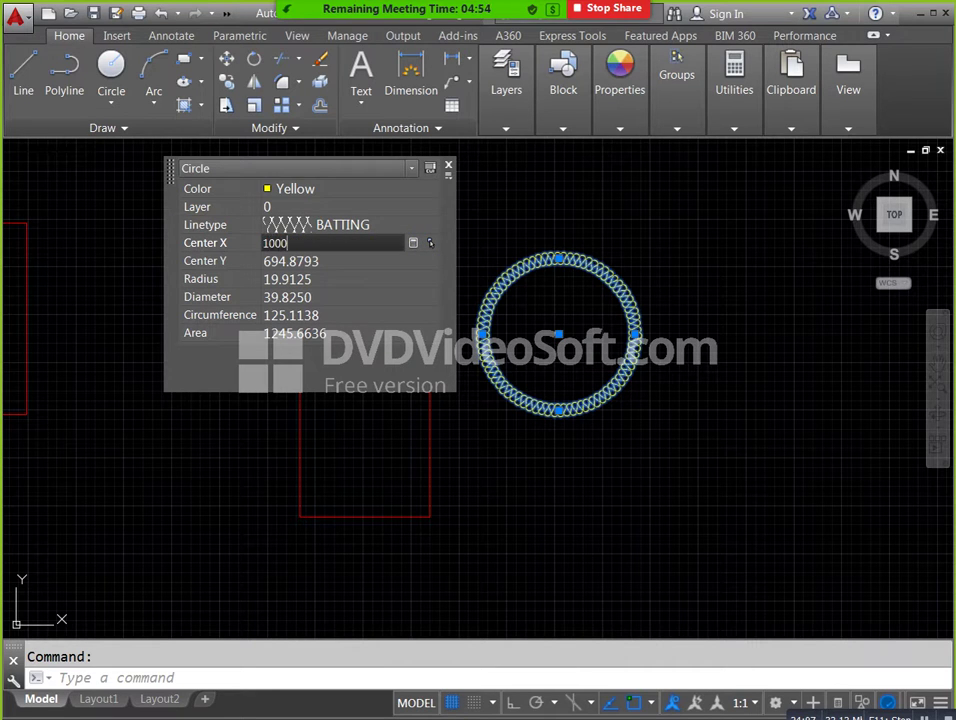
pyautogui.click(396, 256)
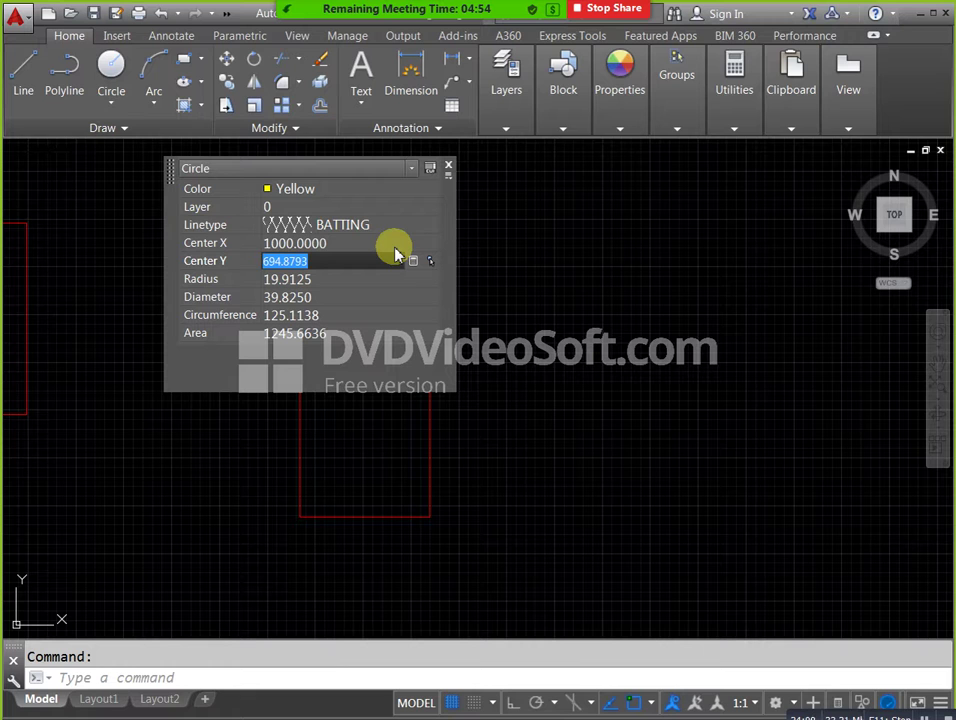
pyautogui.click(280, 258)
pyautogui.click(265, 240)
pyautogui.click(447, 166)
pyautogui.scroll(-3, 459, 356)
pyautogui.scroll(-4, 461, 356)
pyautogui.scroll(2, 672, 352)
pyautogui.scroll(3, 710, 355)
pyautogui.scroll(4, 688, 356)
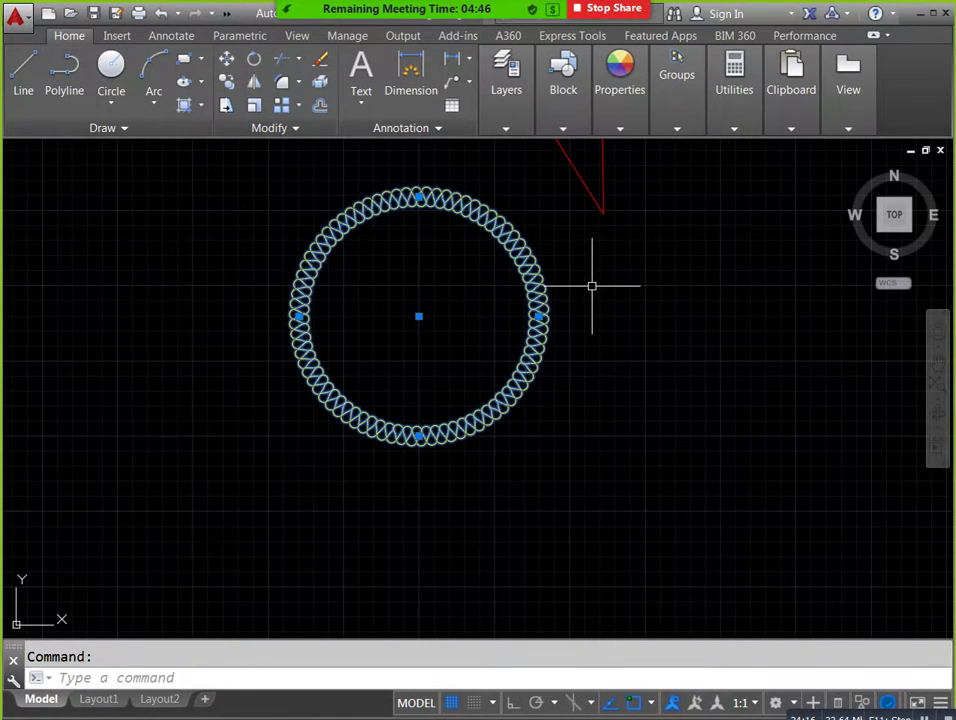
pyautogui.press('Escape')
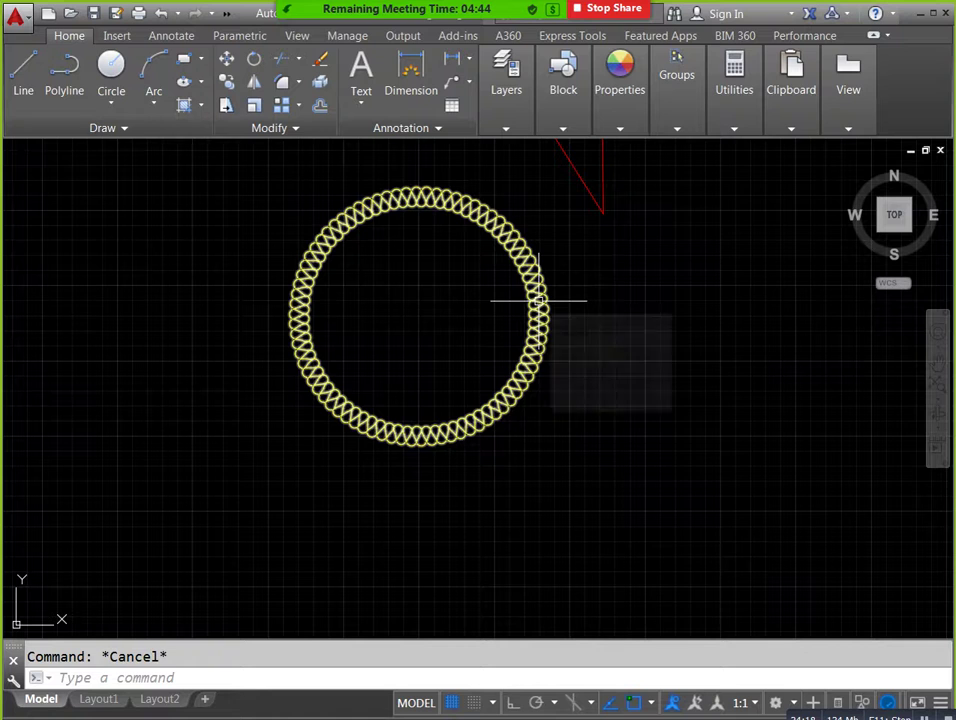
pyautogui.click(538, 299)
# Change the yellow BATTING circle's diameter in Properties to 50, giving radius 25 and area 1963.4954.
pyautogui.moveTo(600, 150); pyautogui.dragTo(597, 356)
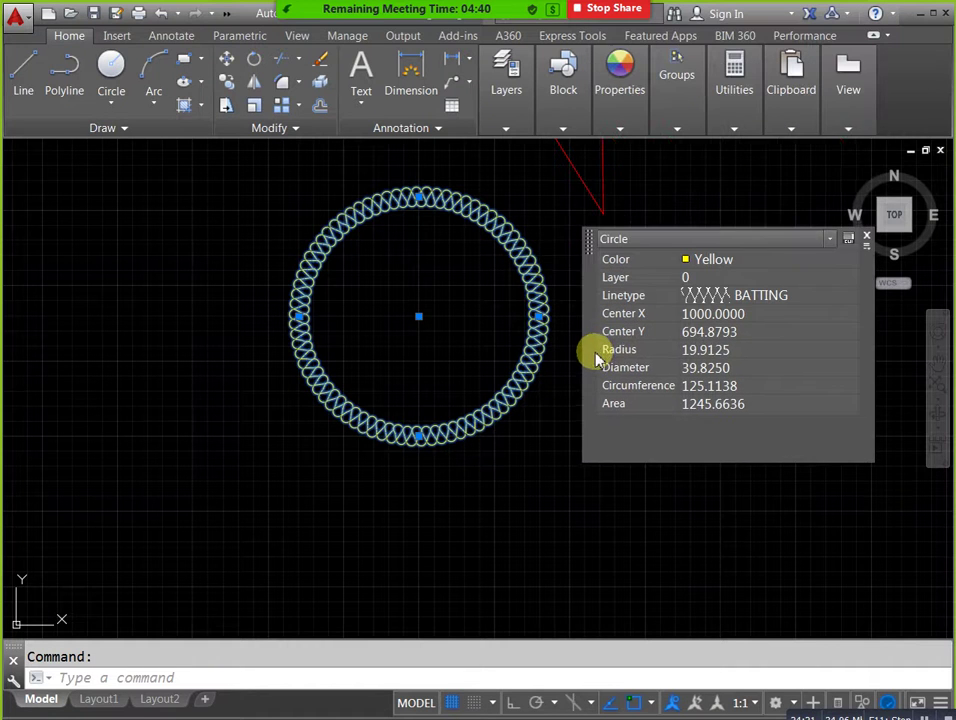
pyautogui.click(746, 352)
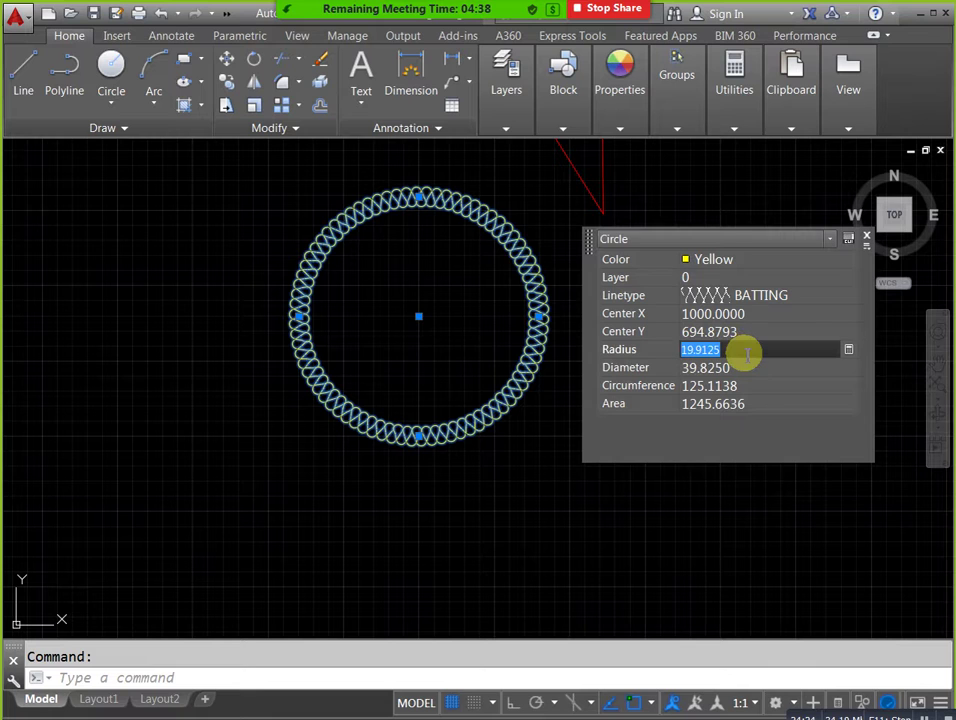
pyautogui.write('20')
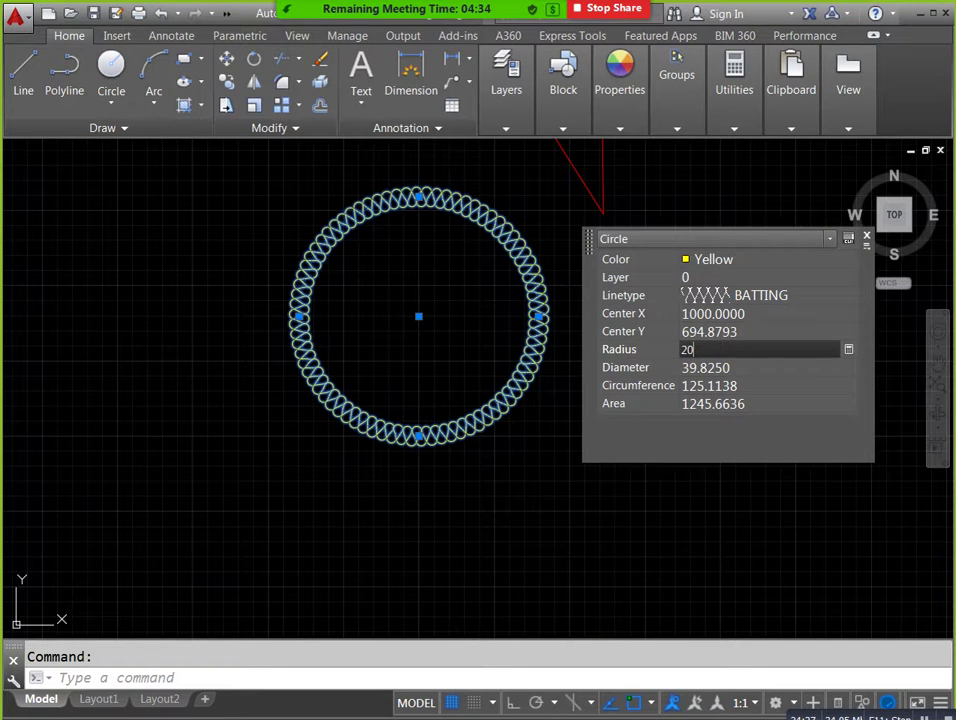
pyautogui.press('Tab')
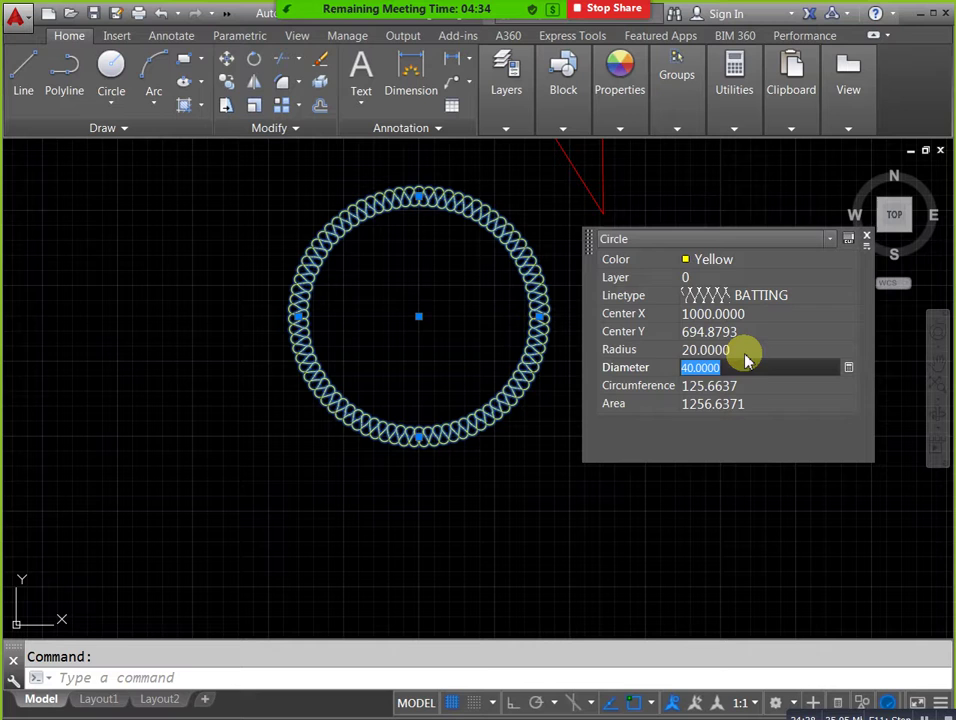
pyautogui.write('30')
pyautogui.press('Tab')
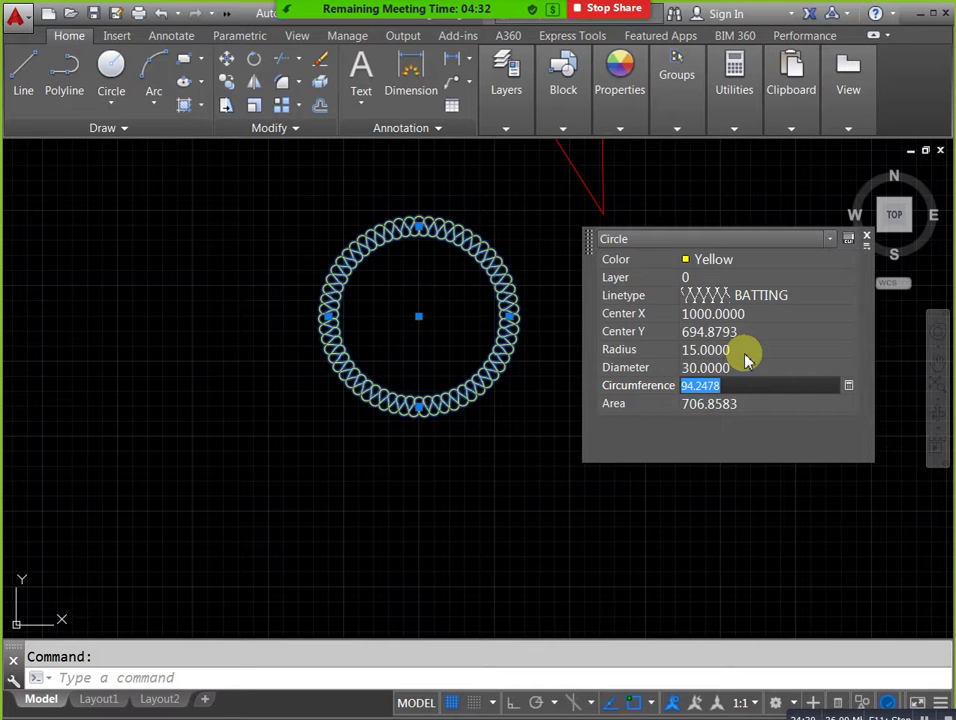
pyautogui.click(748, 366)
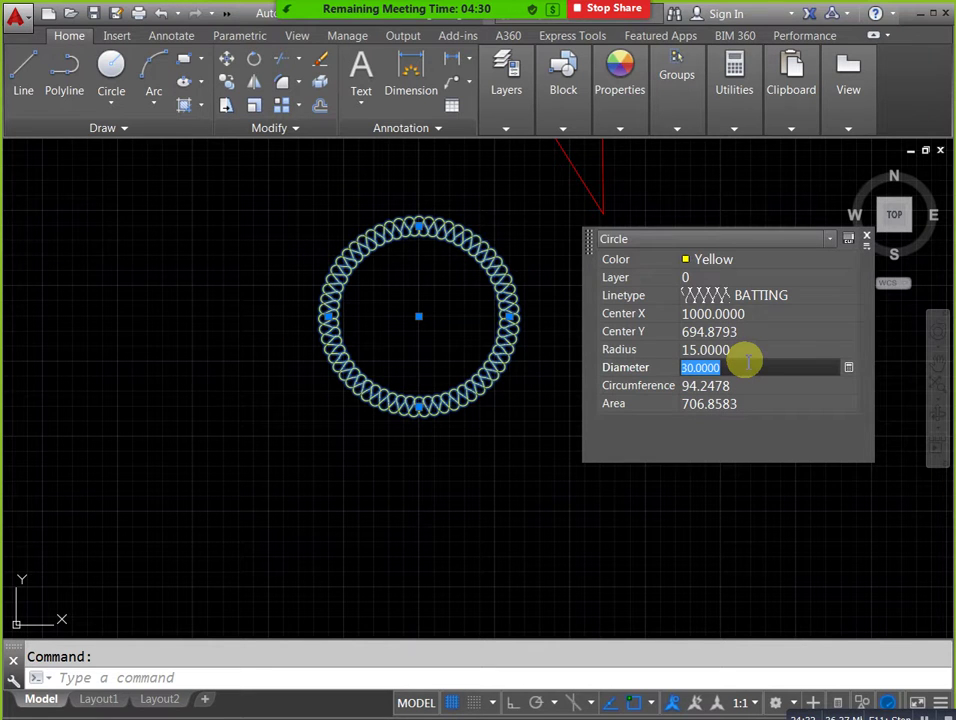
pyautogui.write('50')
pyautogui.press('Tab')
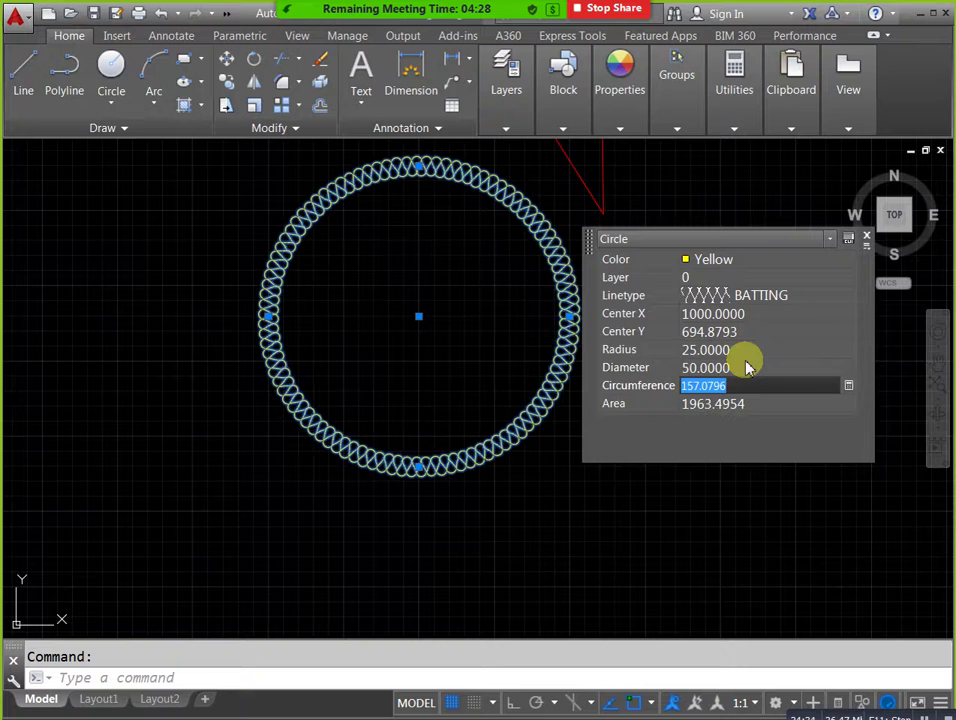
pyautogui.click(760, 404)
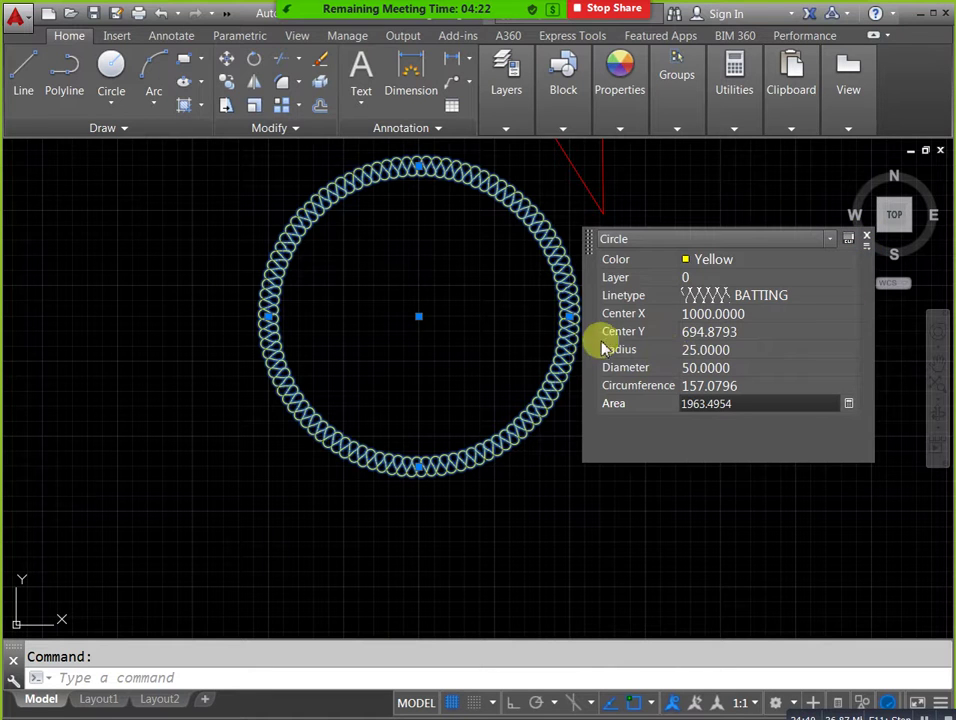
# Close the Properties palette, deselect the circle and zoom out on the drawing.
pyautogui.moveTo(590, 270); pyautogui.dragTo(570, 360)
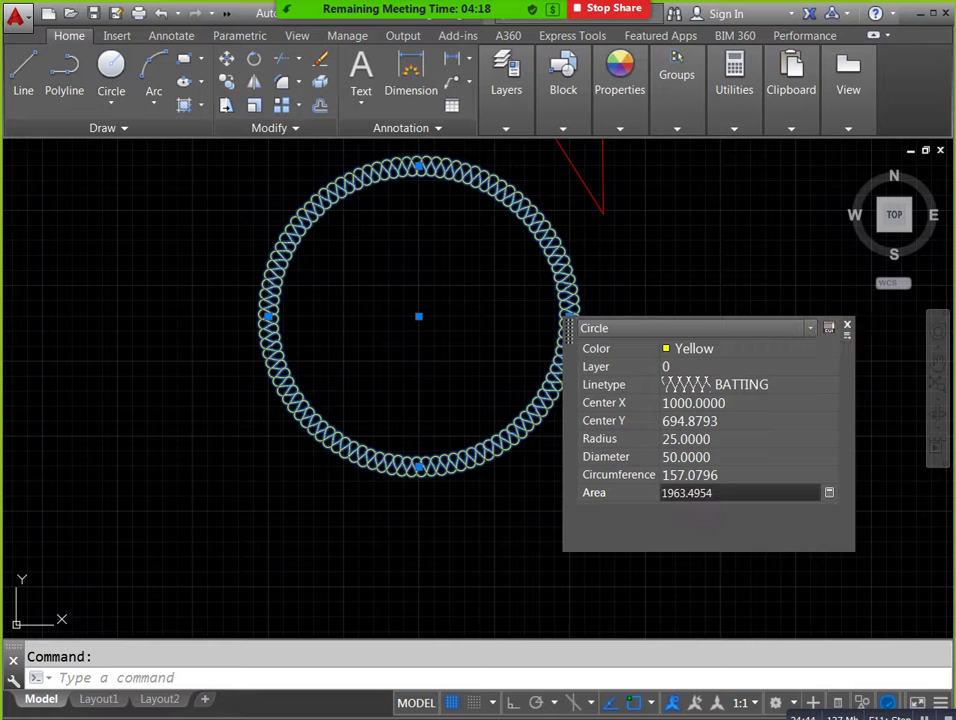
pyautogui.click(846, 326)
pyautogui.press('Escape')
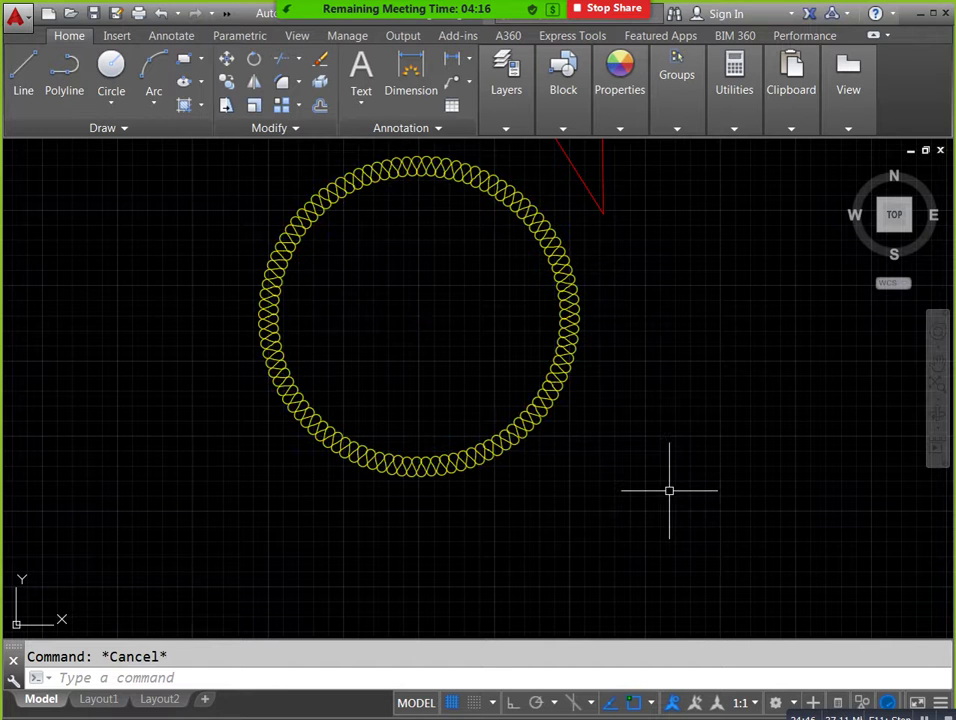
pyautogui.scroll(-2, 662, 520)
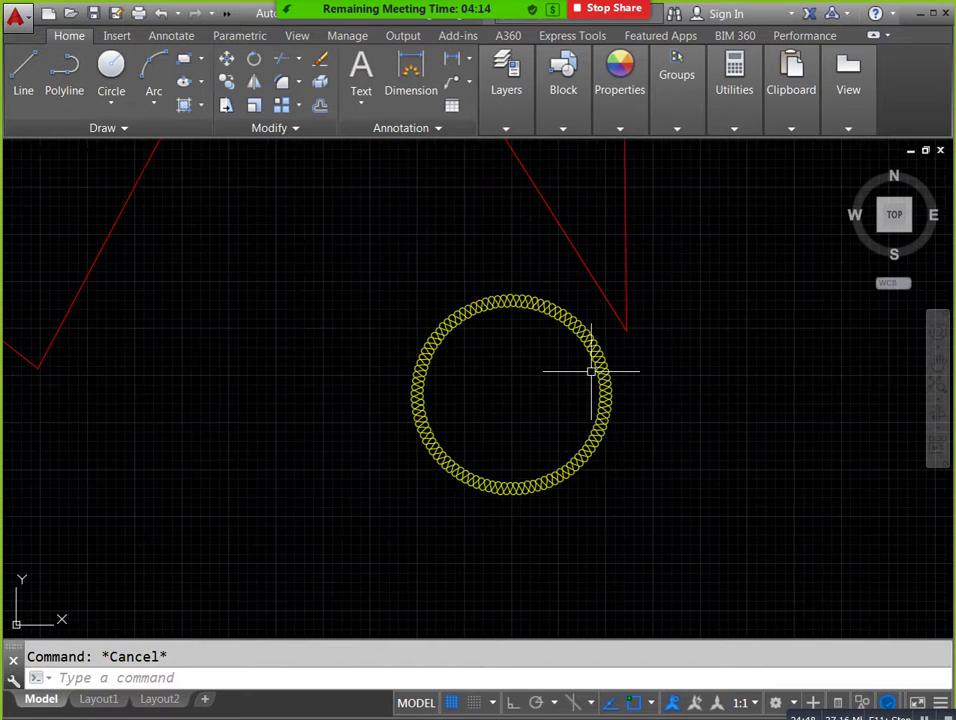
pyautogui.moveTo(606, 378); pyautogui.dragTo(626, 374, button='middle')
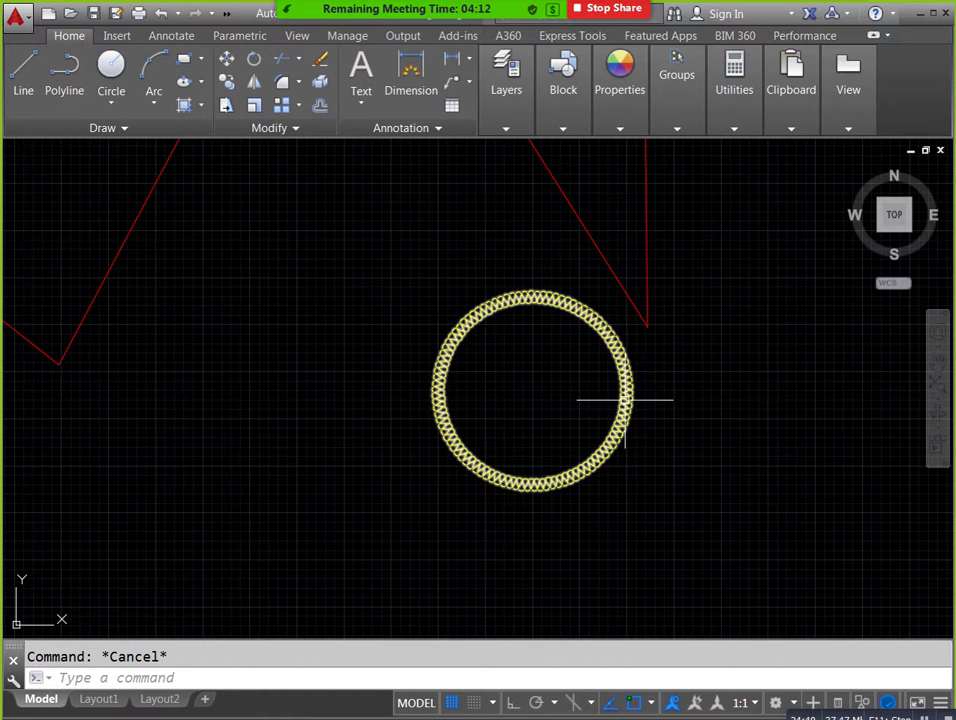
pyautogui.scroll(-2, 670, 386)
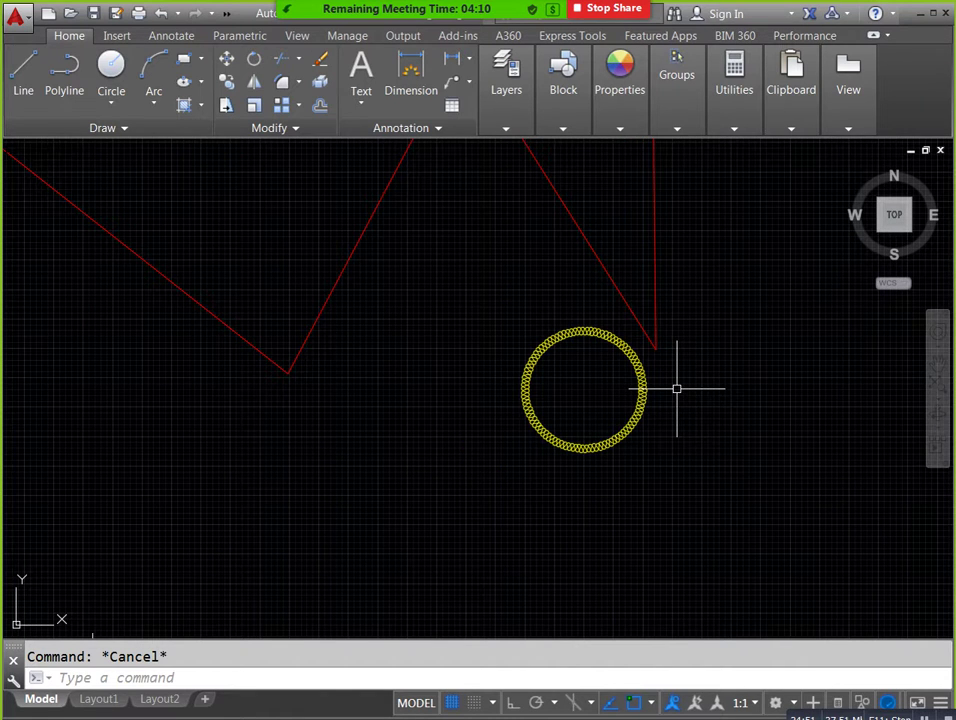
pyautogui.write('q')
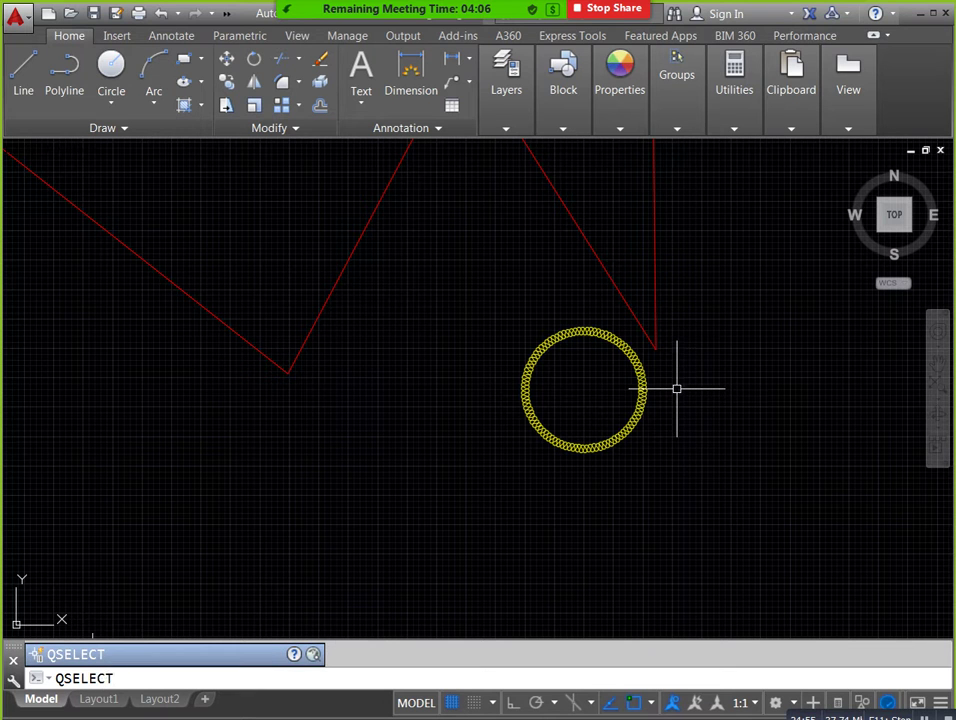
# Quick Select all 8 objects with Color = Red, review them zoomed out, then clear the selection.
pyautogui.press('Return')
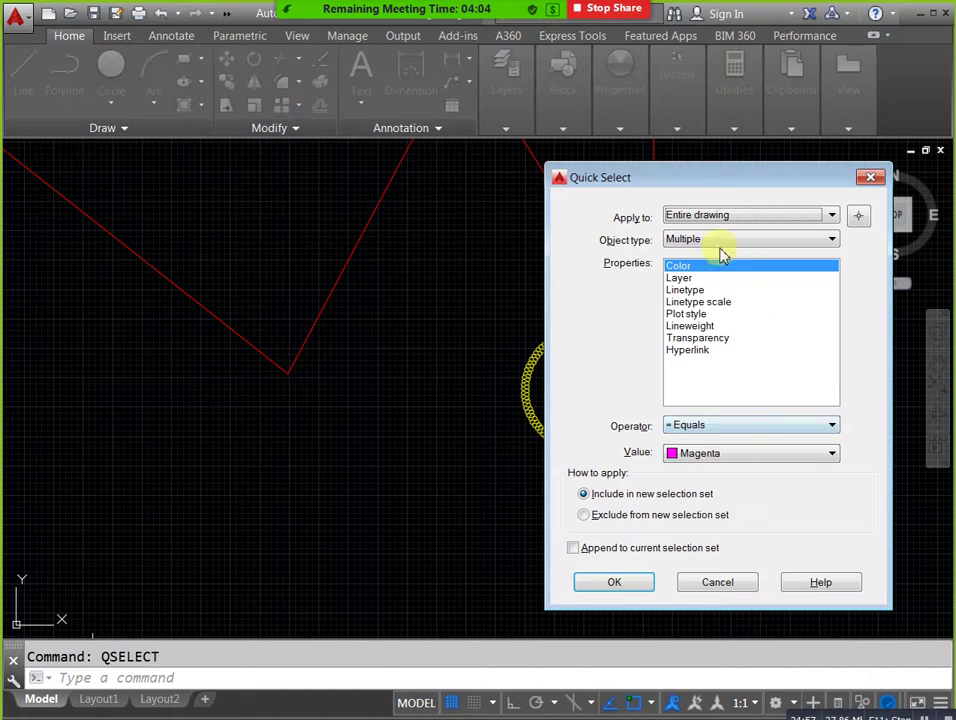
pyautogui.moveTo(692, 188); pyautogui.dragTo(648, 192)
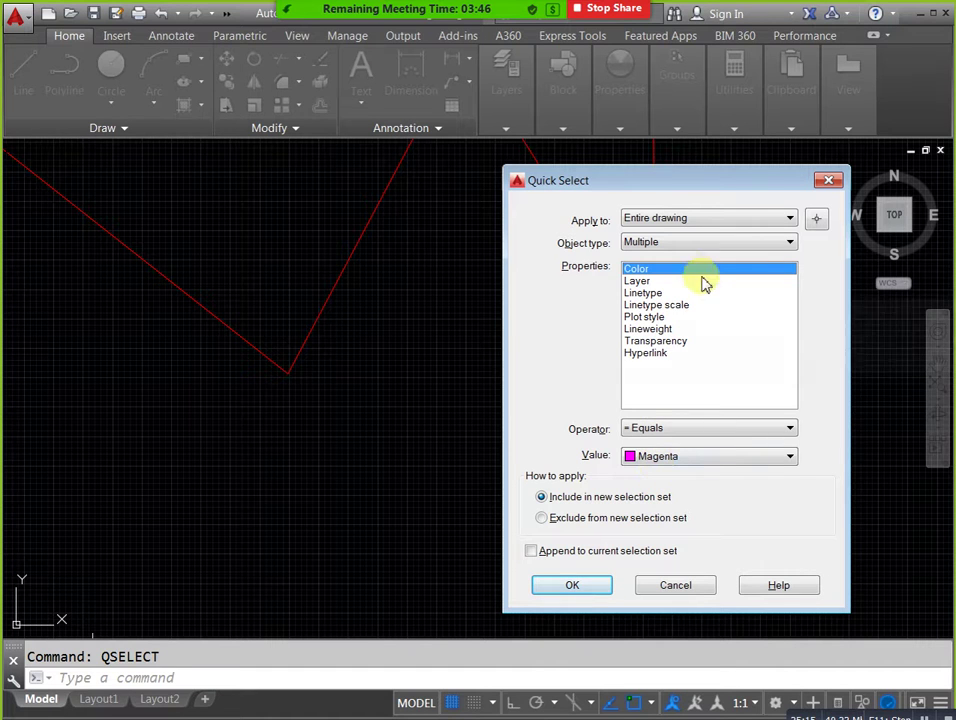
pyautogui.click(737, 457)
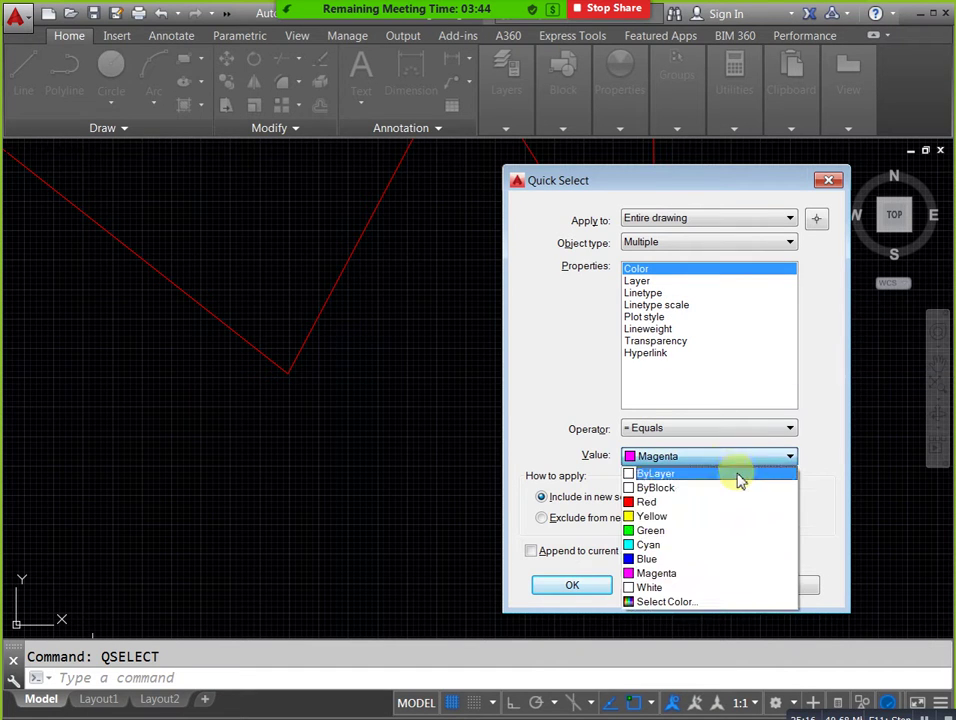
pyautogui.click(660, 502)
pyautogui.click(591, 588)
pyautogui.scroll(-3, 629, 484)
pyautogui.scroll(-5, 629, 484)
pyautogui.moveTo(674, 573); pyautogui.dragTo(600, 414, button='middle')
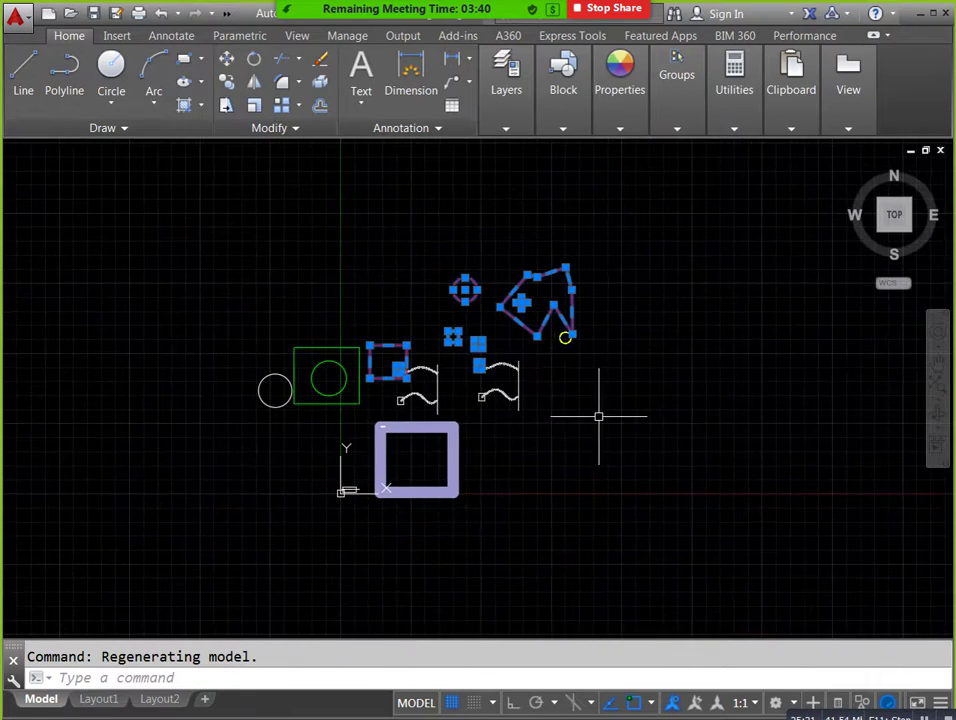
pyautogui.scroll(4, 411, 471)
pyautogui.scroll(-3, 585, 420)
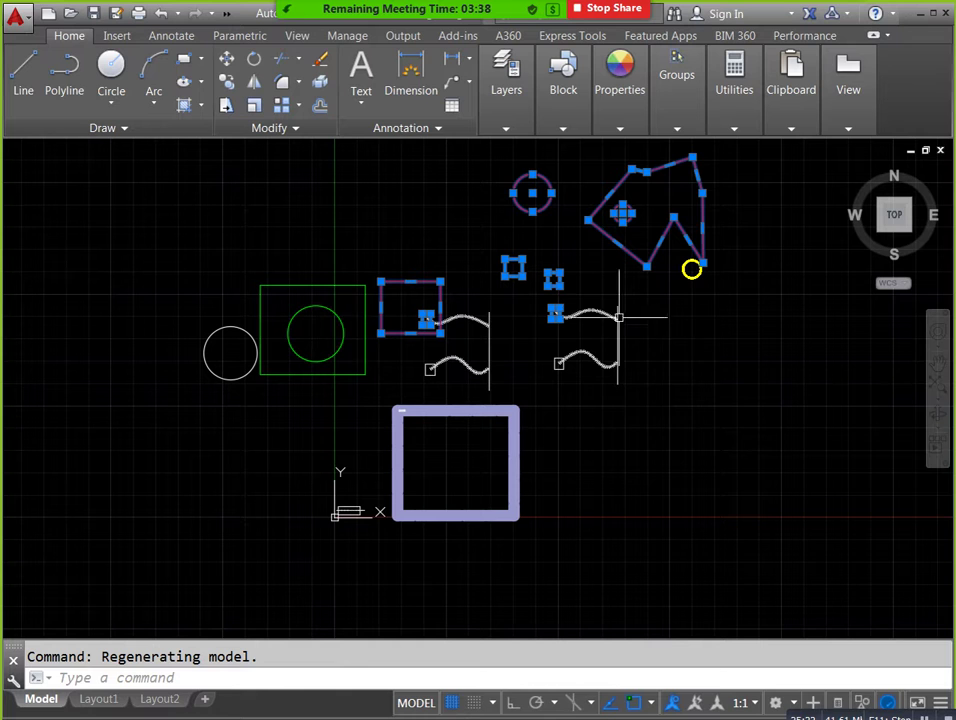
pyautogui.press('Escape')
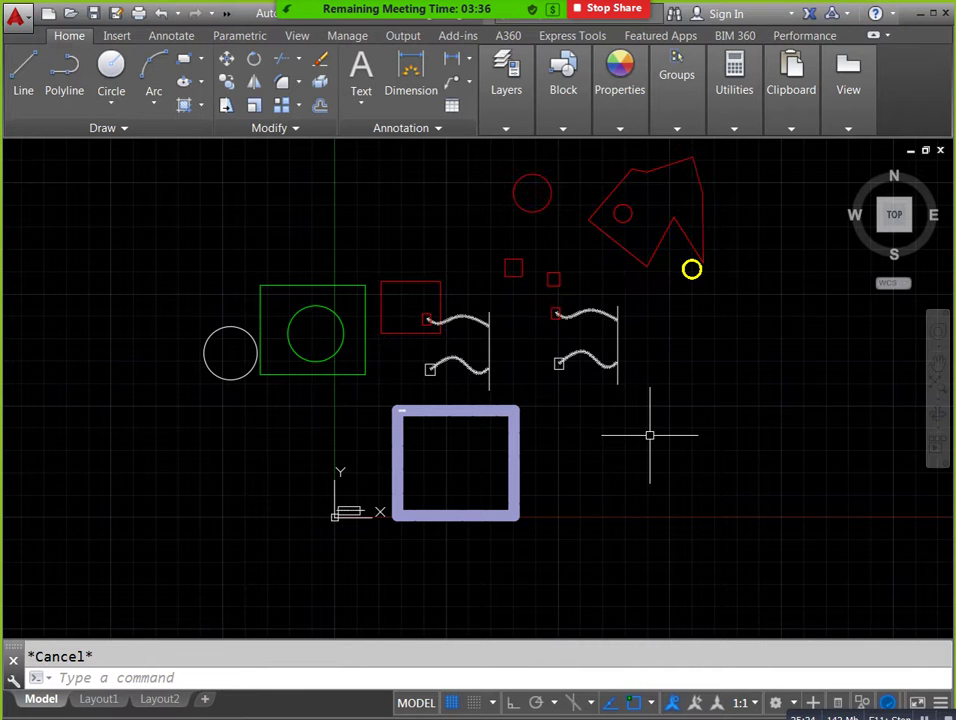
pyautogui.write('q')
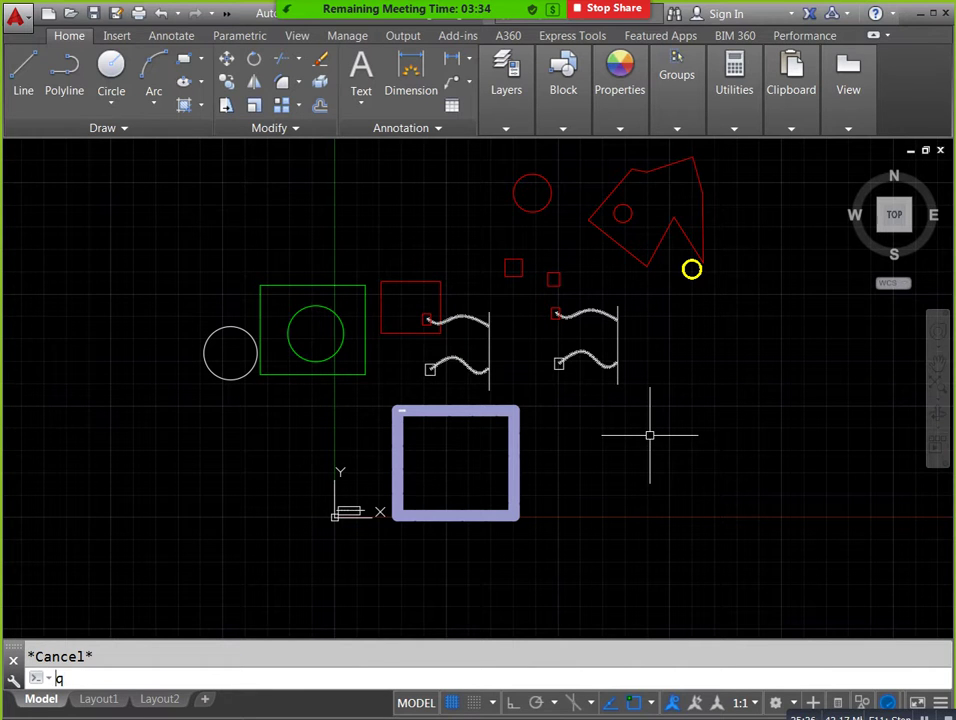
pyautogui.write('l')
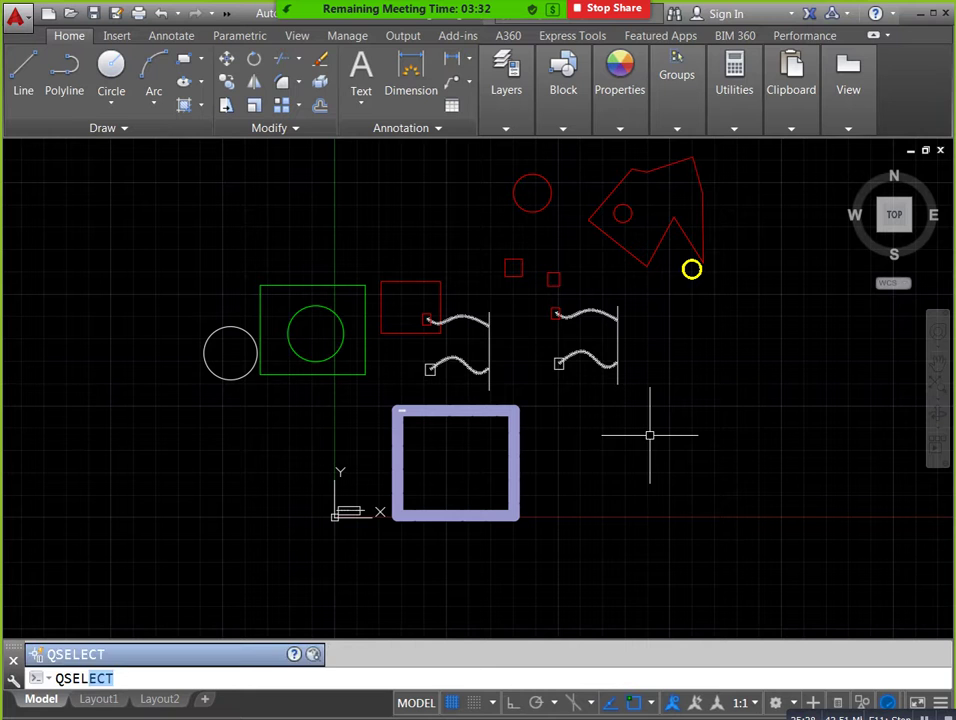
# Quick Select objects by Linetype = BATTING, review the selection, then clear it.
pyautogui.press('Return')
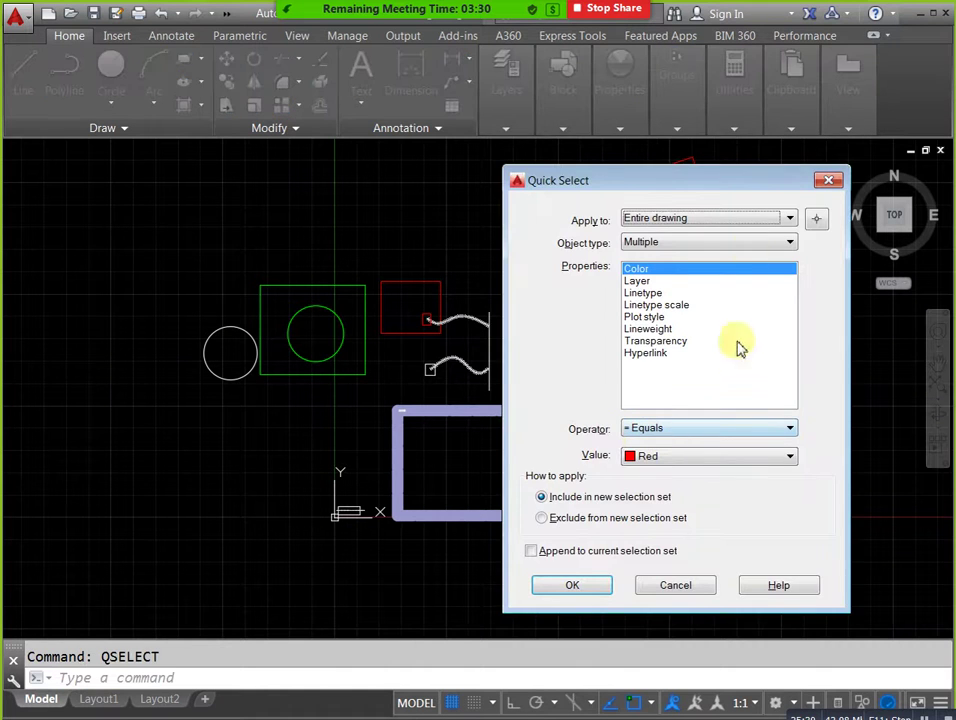
pyautogui.click(642, 292)
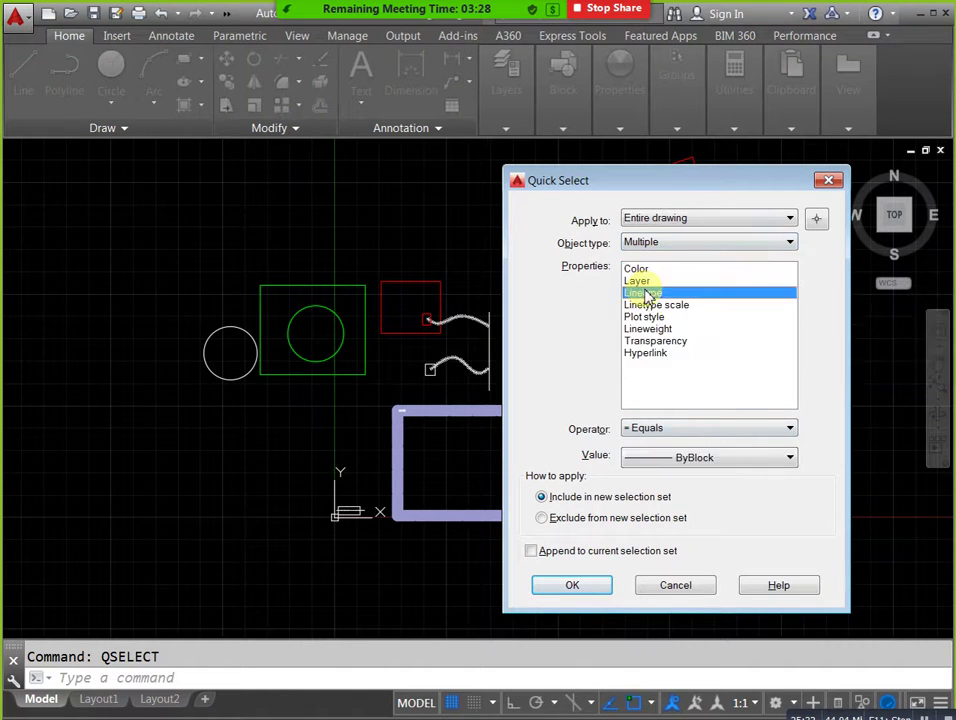
pyautogui.click(739, 470)
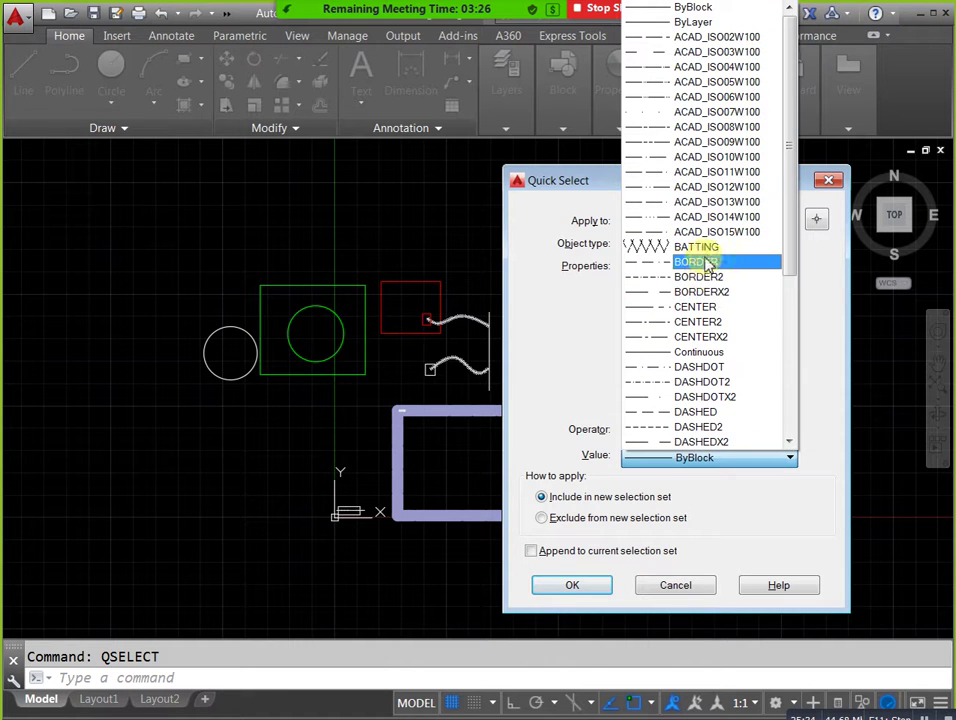
pyautogui.click(703, 252)
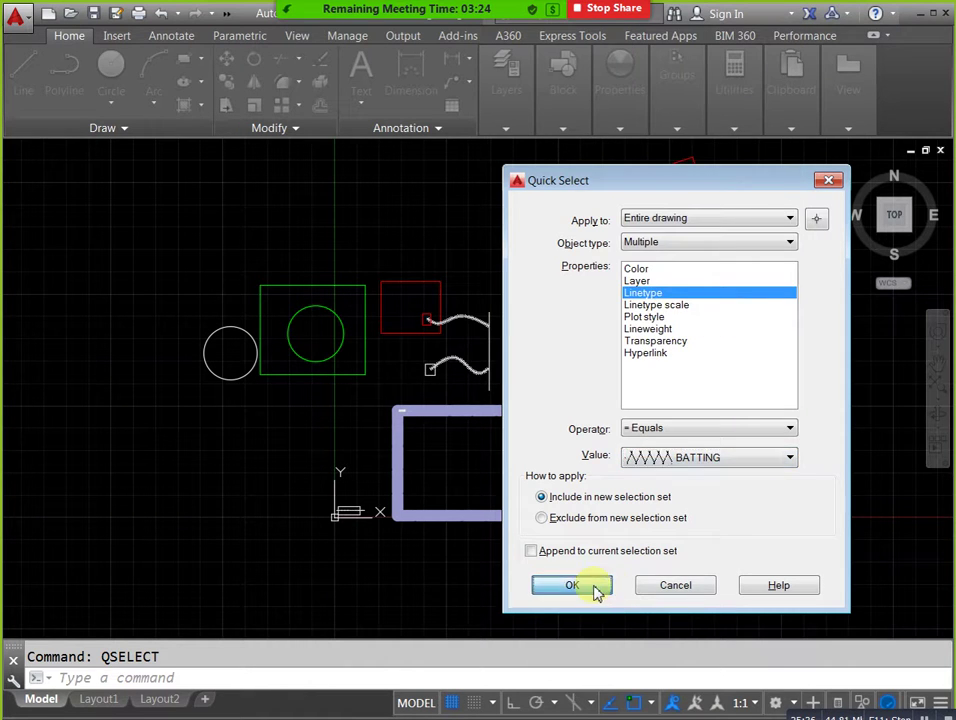
pyautogui.click(598, 588)
pyautogui.scroll(3, 696, 280)
pyautogui.scroll(4, 690, 300)
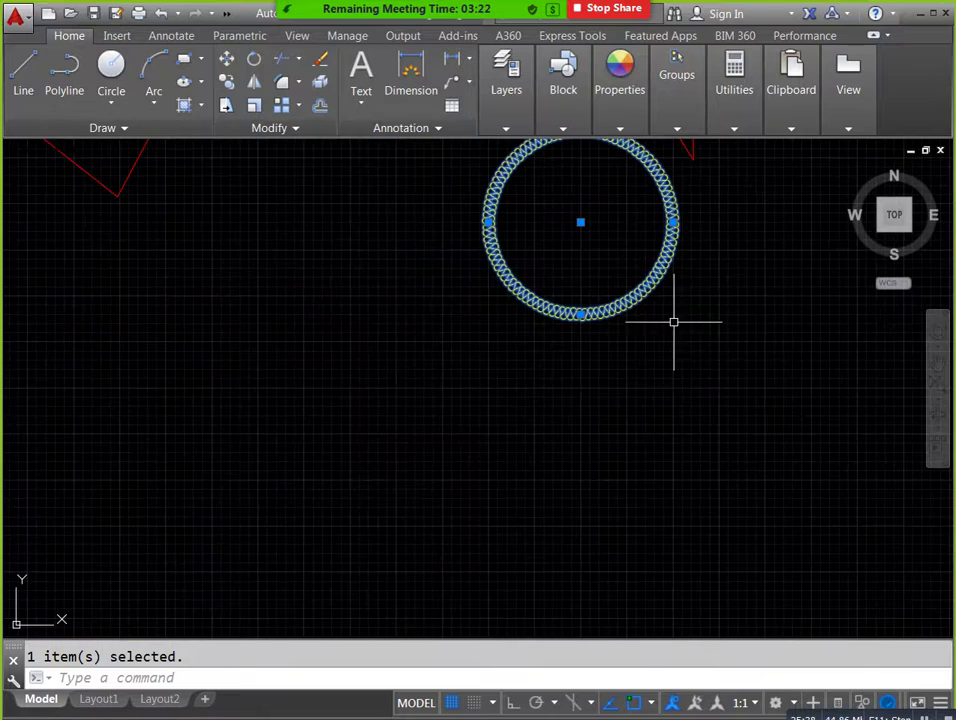
pyautogui.scroll(-4, 672, 360)
pyautogui.scroll(-2, 685, 450)
pyautogui.press('Escape')
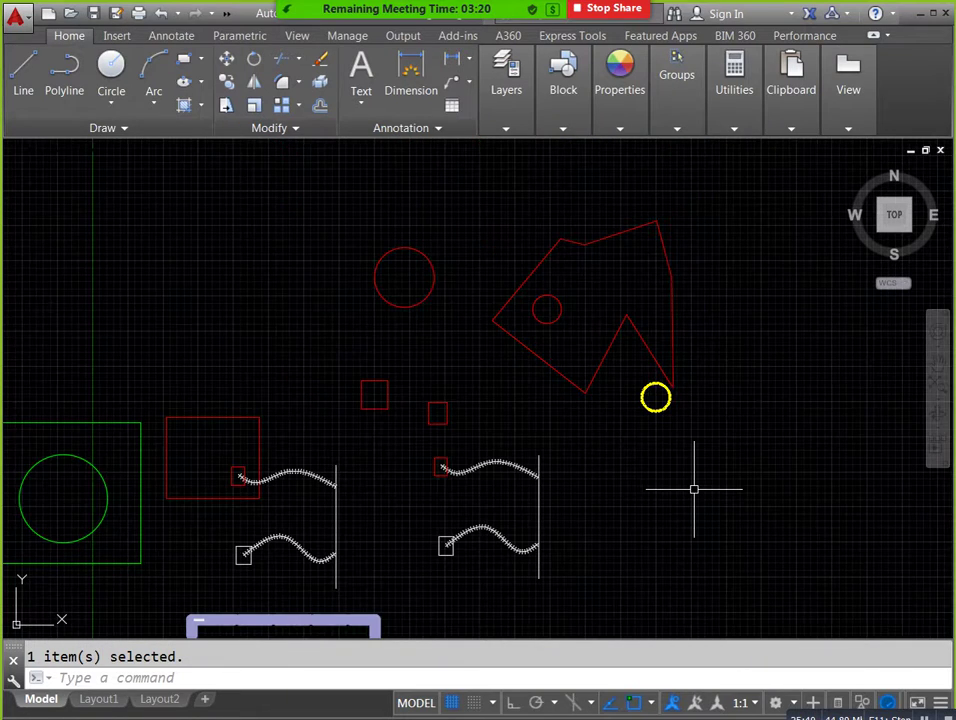
# Quick Select the four TRACKS-linetype wavy lines, clear them, and pan the drawing left.
pyautogui.press('Return')
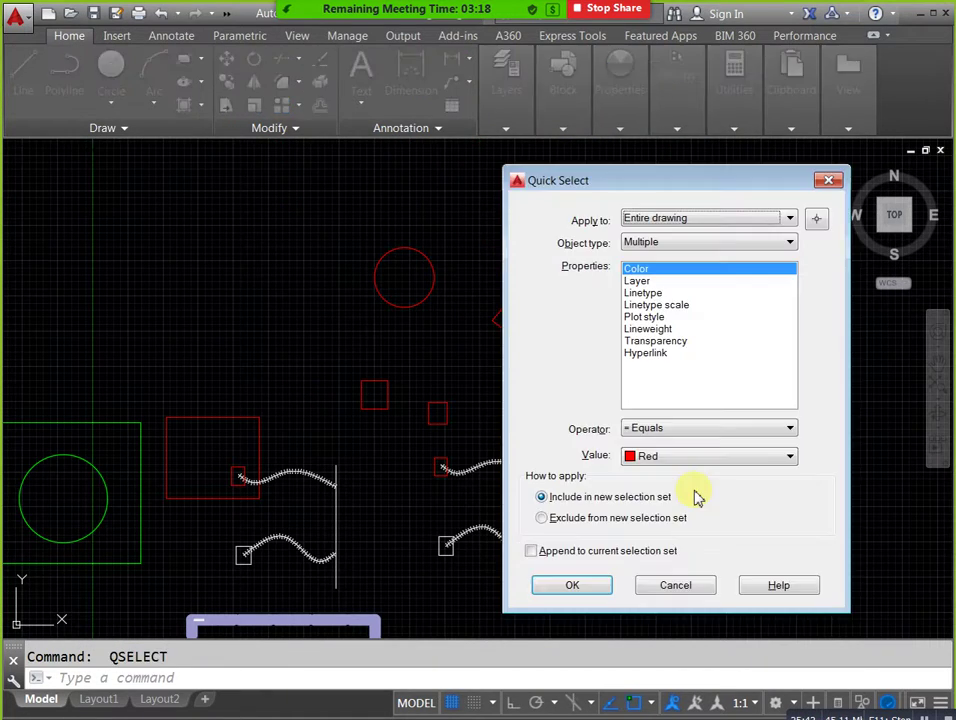
pyautogui.click(641, 293)
pyautogui.click(782, 457)
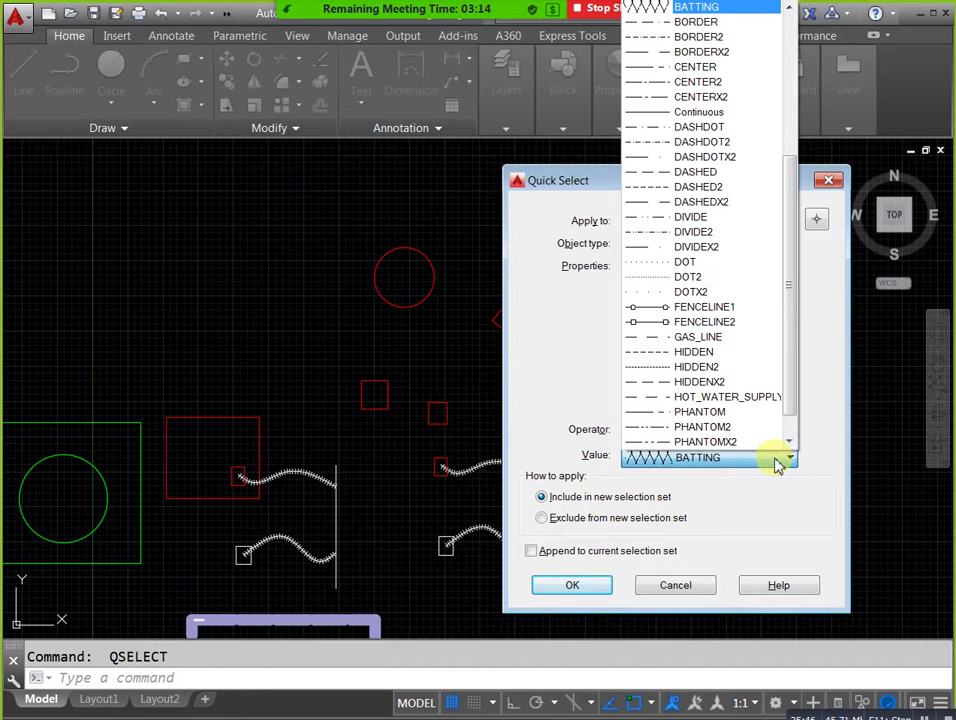
pyautogui.scroll(-1, 790, 425)
pyautogui.click(687, 423)
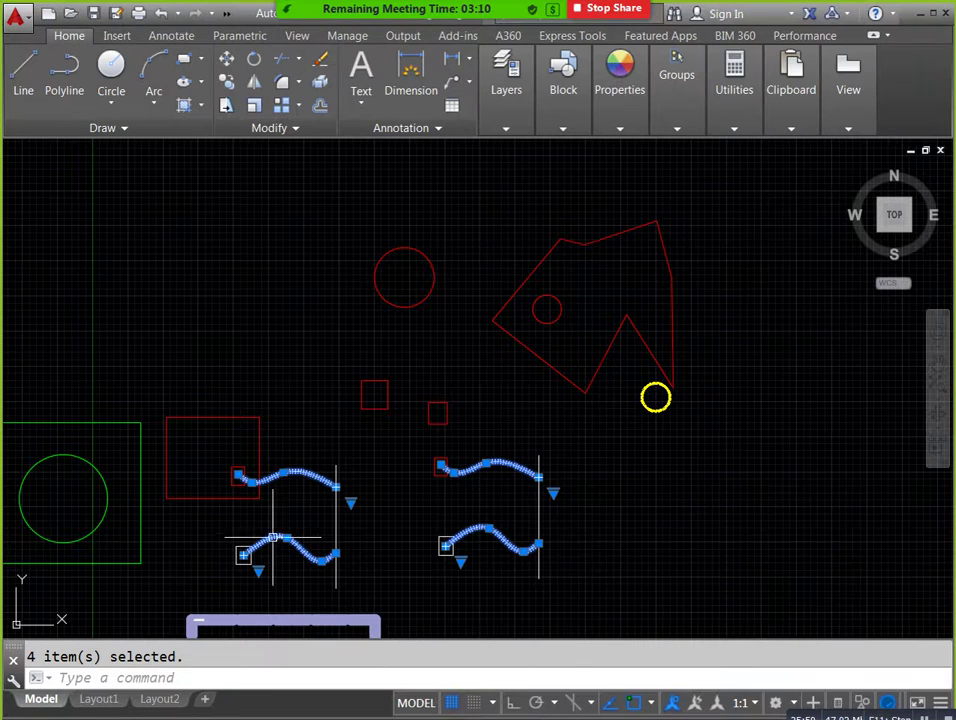
pyautogui.scroll(2, 370, 543)
pyautogui.moveTo(370, 541); pyautogui.dragTo(397, 535, button='middle')
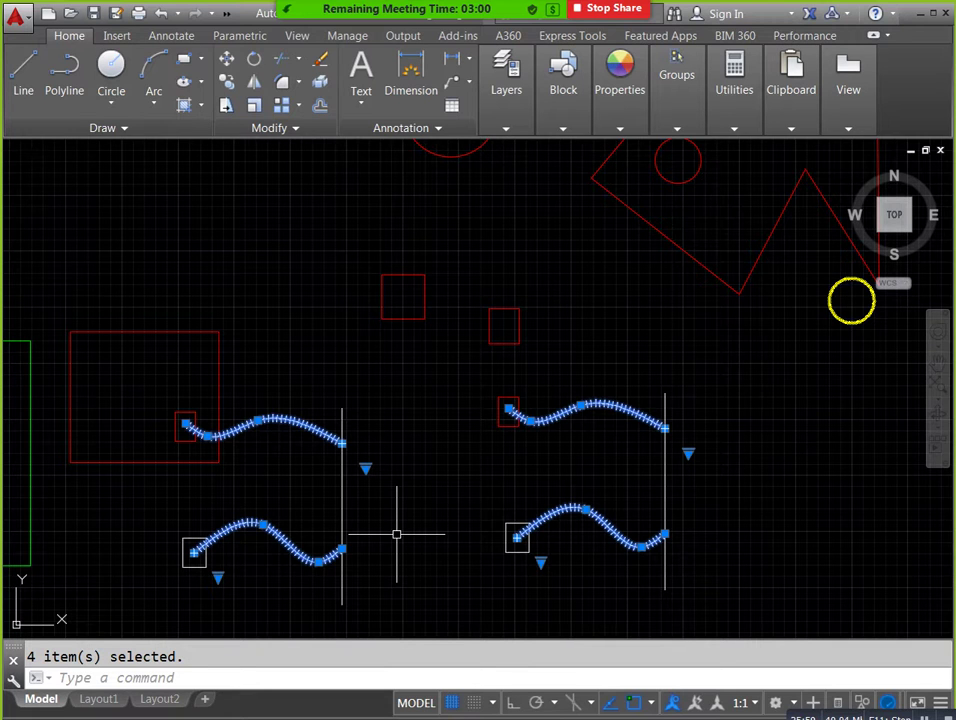
pyautogui.press('Escape')
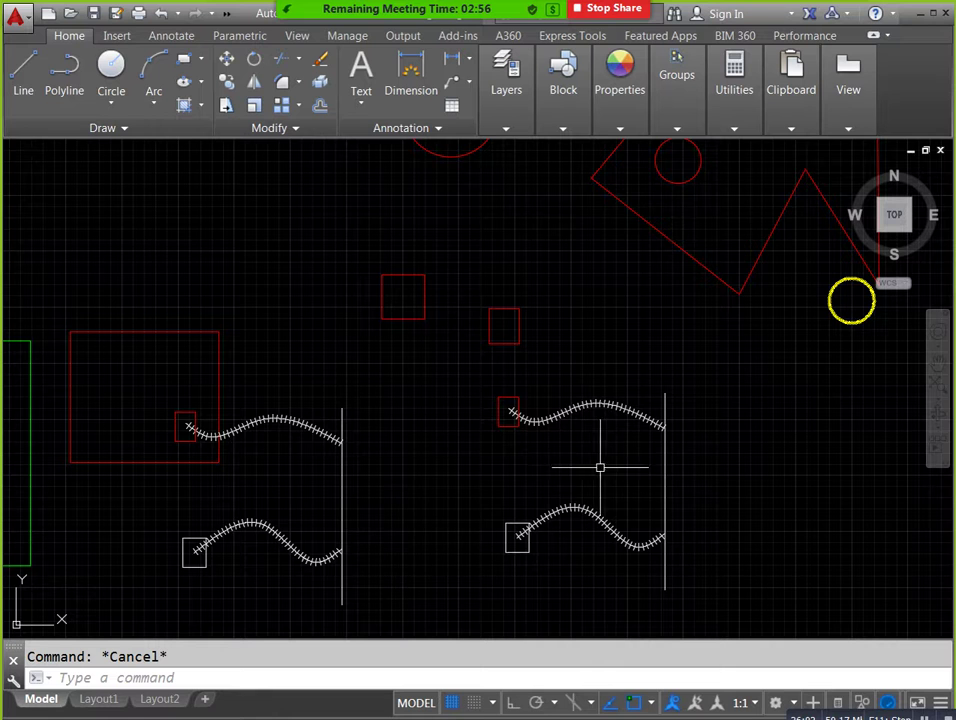
pyautogui.moveTo(598, 463); pyautogui.dragTo(563, 452, button='middle')
pyautogui.moveTo(753, 462); pyautogui.dragTo(684, 488, button='middle')
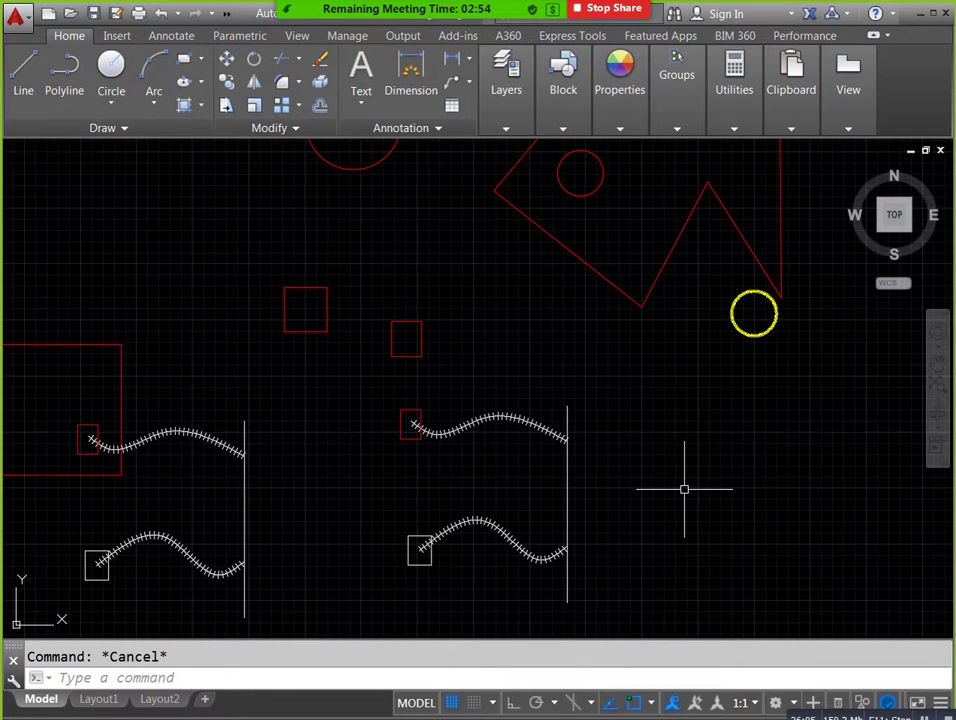
# Launch QuickCalc and compute 80*40 = 3200 on the number pad.
pyautogui.write('q')
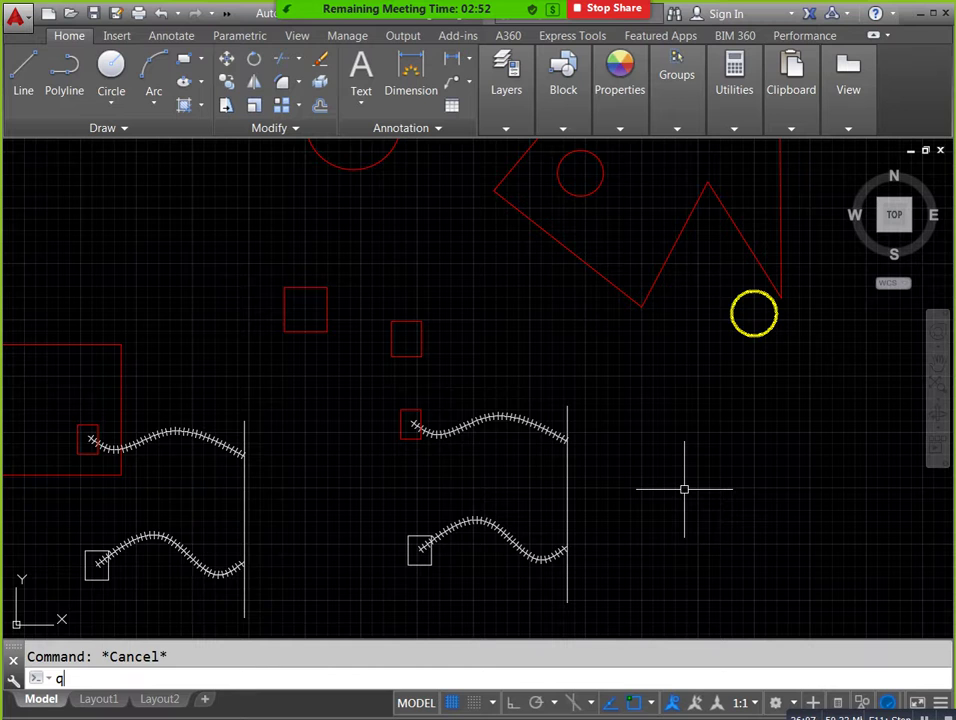
pyautogui.write('u')
pyautogui.press('Escape')
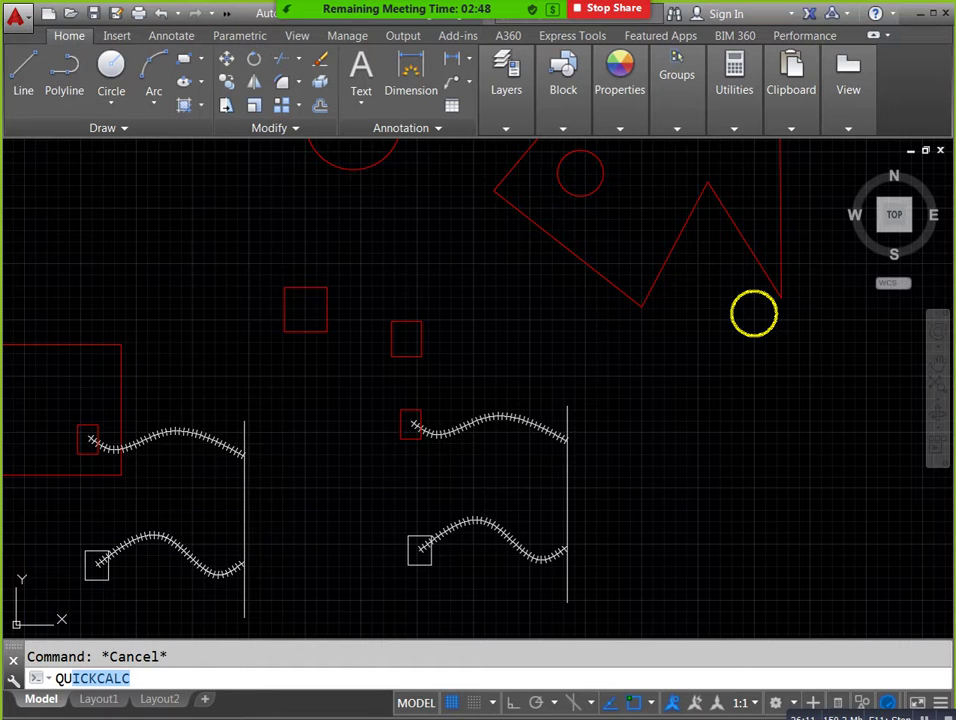
pyautogui.press('Return')
pyautogui.click(129, 206)
pyautogui.click(94, 266)
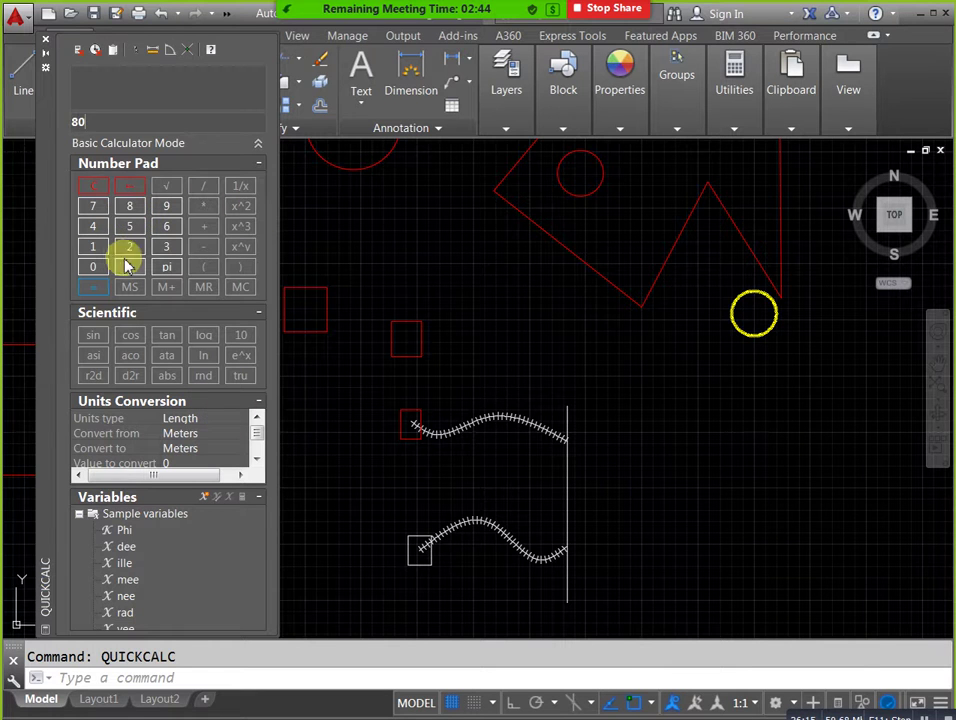
pyautogui.click(205, 208)
pyautogui.click(93, 228)
pyautogui.click(93, 266)
pyautogui.click(93, 287)
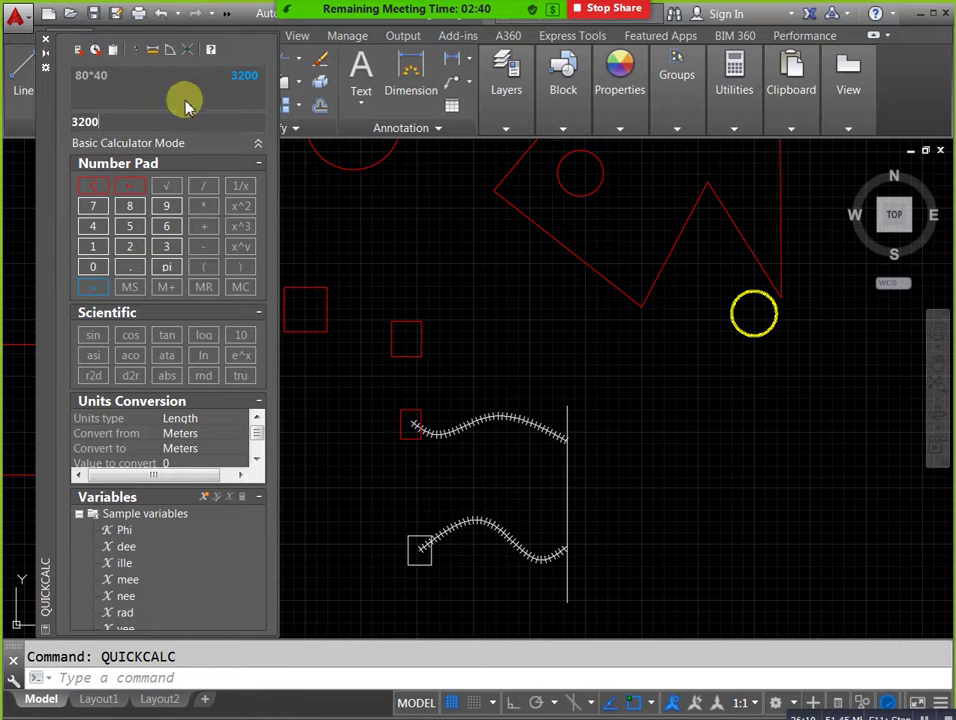
# Clear the input, evaluate sin(45) = 0.707106781, and use it as the conversion value.
pyautogui.click(94, 186)
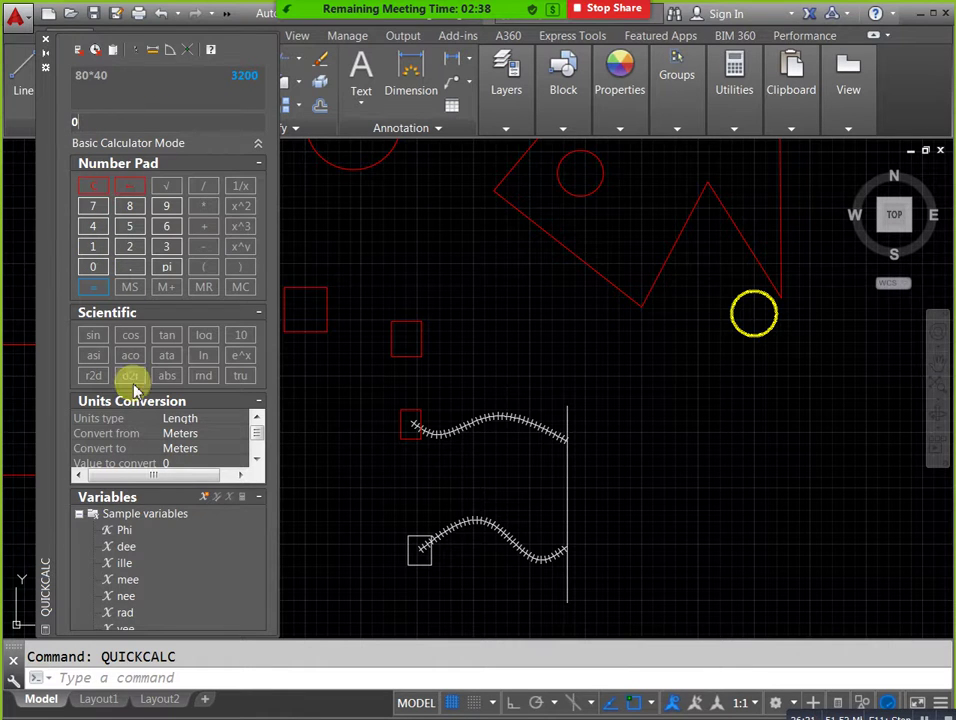
pyautogui.click(93, 336)
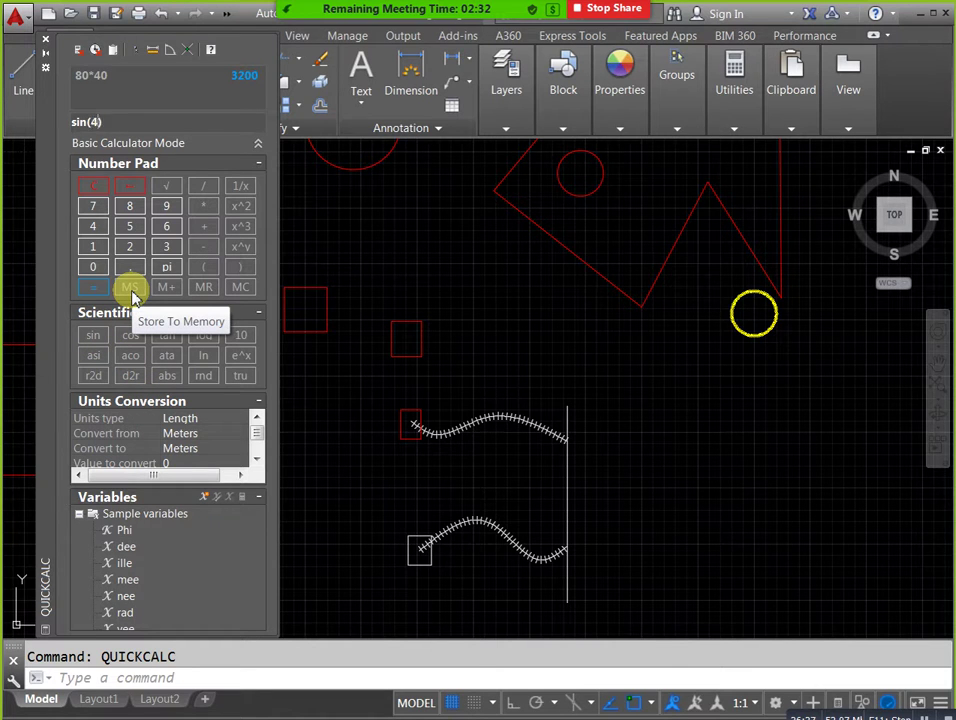
pyautogui.press('Return')
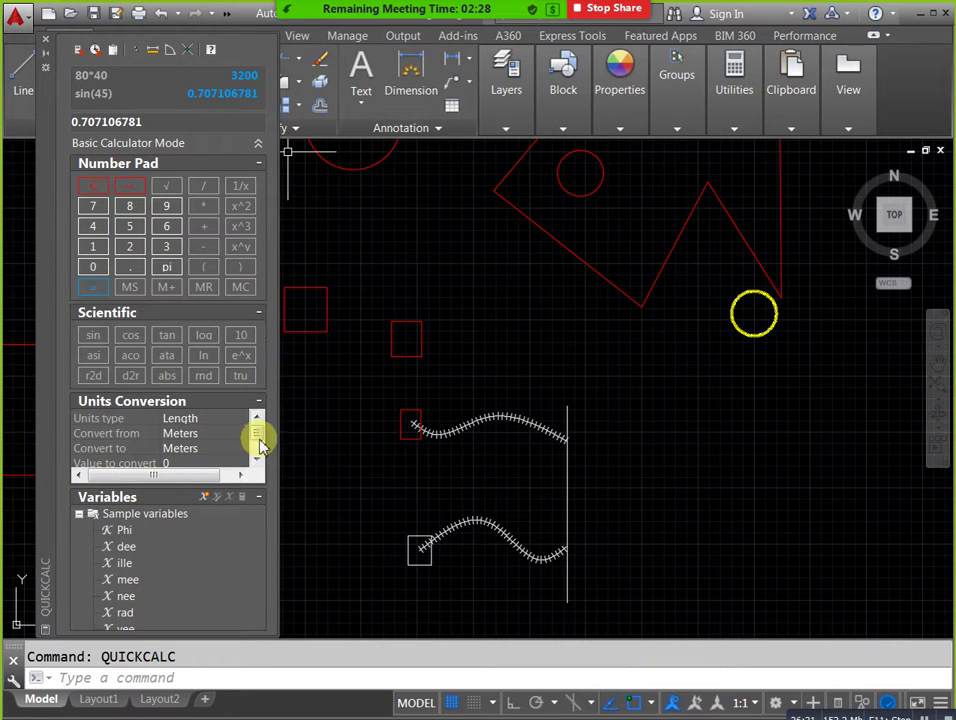
pyautogui.moveTo(257, 438); pyautogui.dragTo(256, 493)
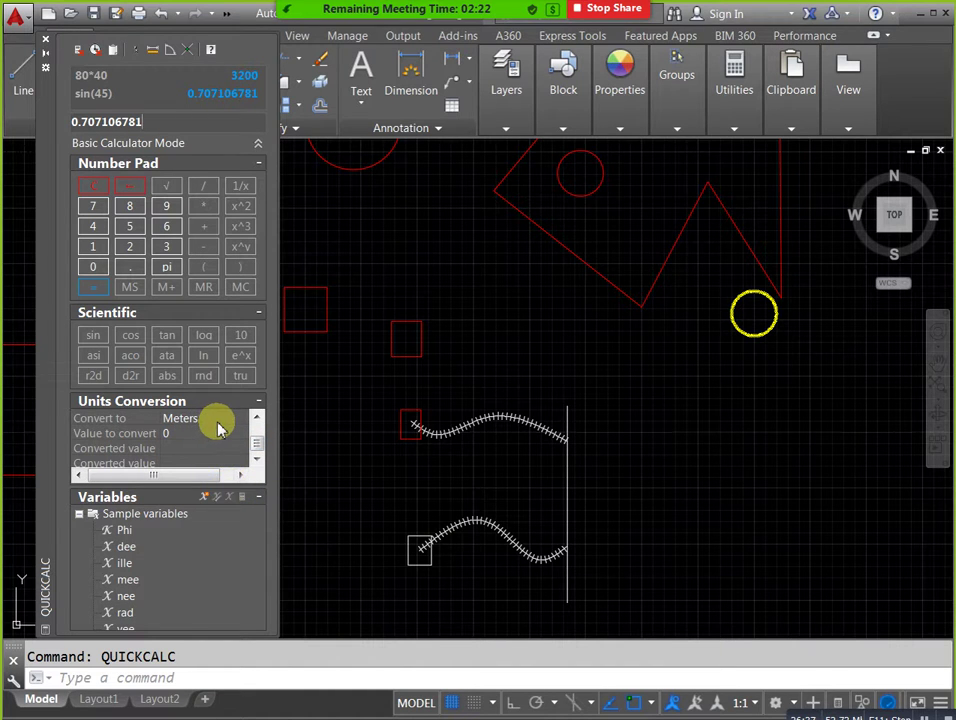
pyautogui.click(188, 450)
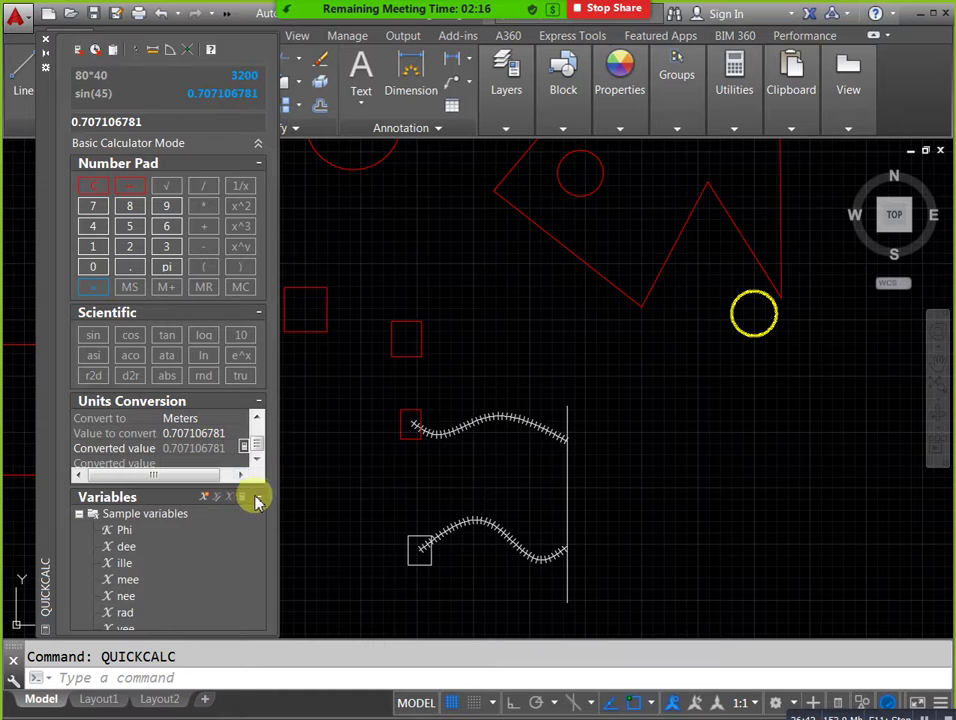
# Collapse Variables and set the conversion target unit to Inches with a value of 250.
pyautogui.click(257, 497)
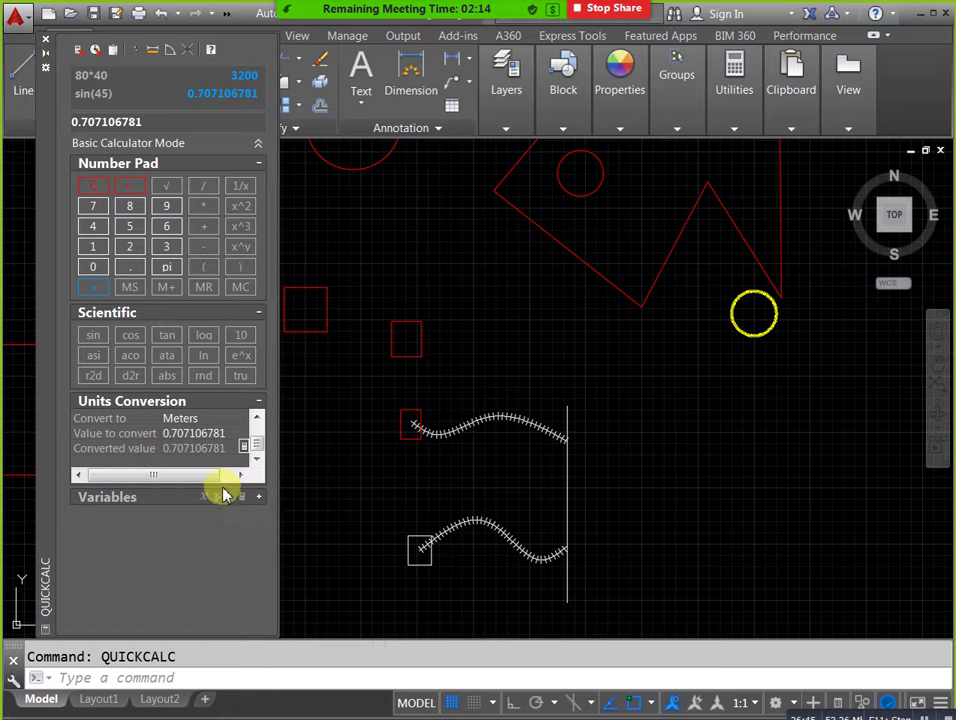
pyautogui.click(239, 420)
pyautogui.click(240, 420)
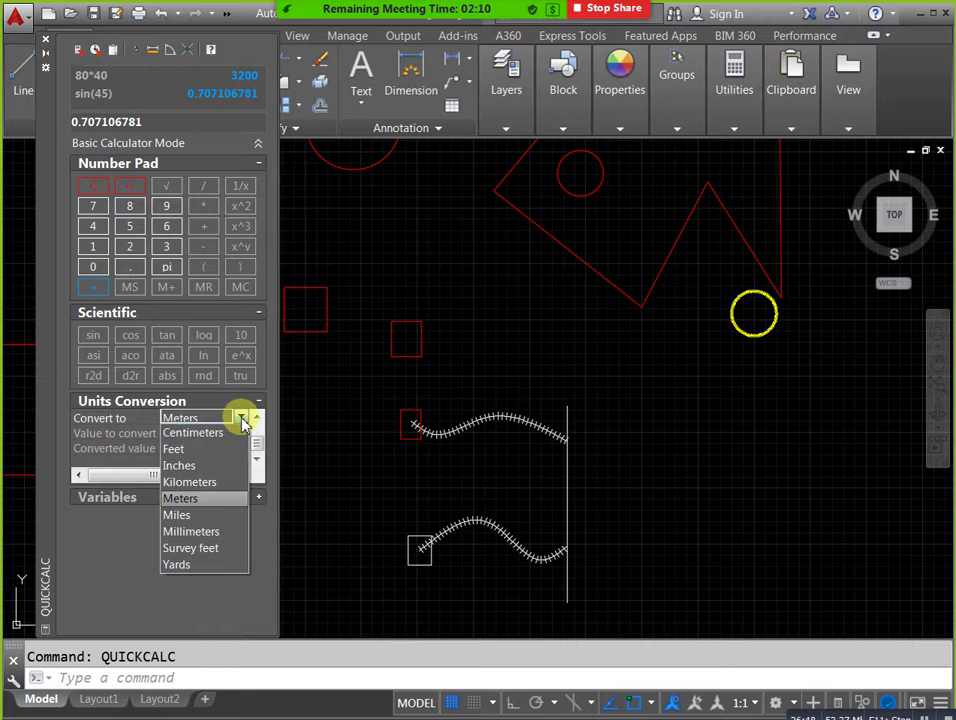
pyautogui.click(196, 466)
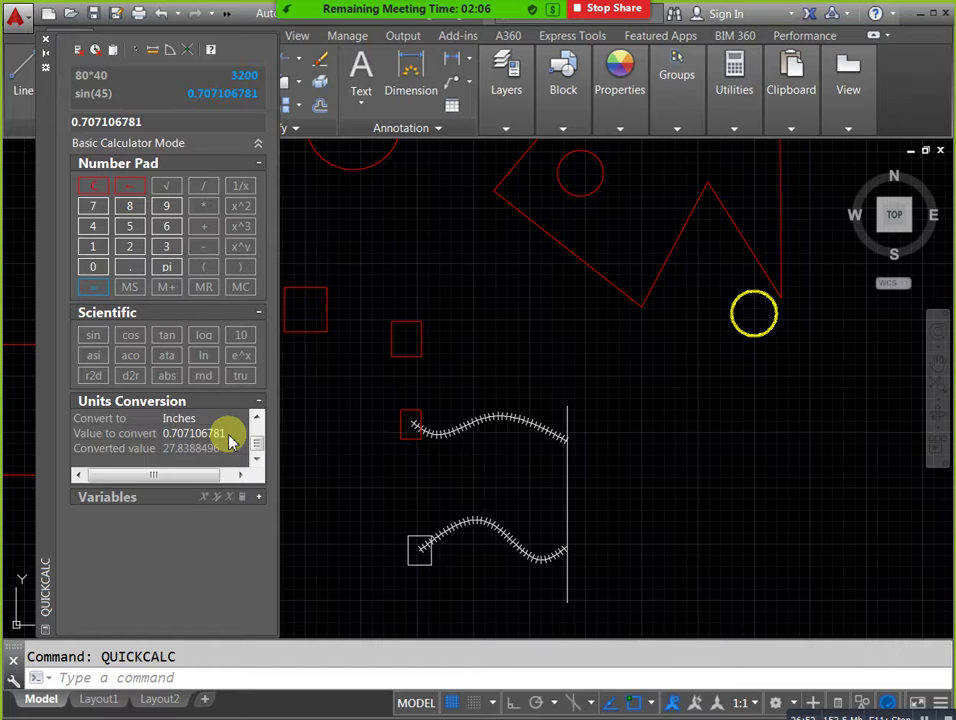
pyautogui.click(231, 440)
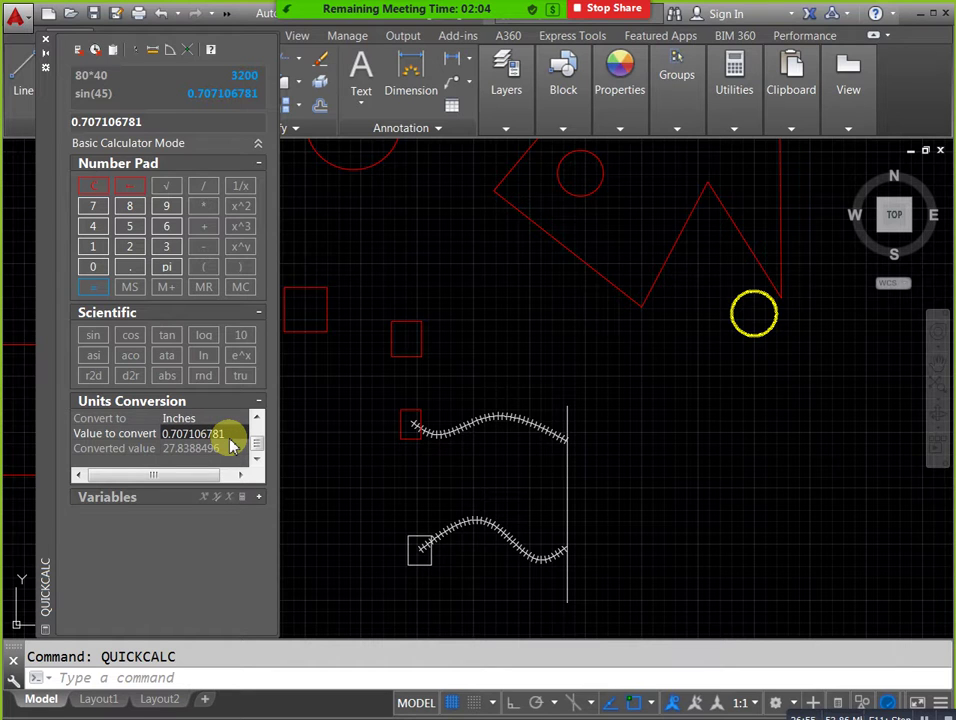
pyautogui.doubleClick(226, 437)
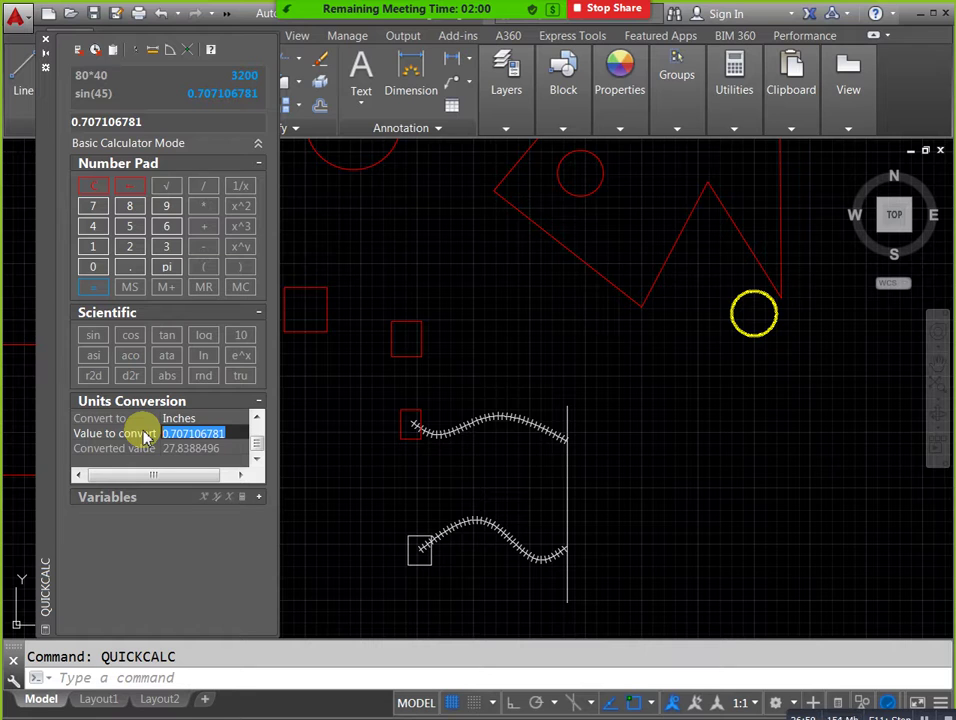
pyautogui.write('250')
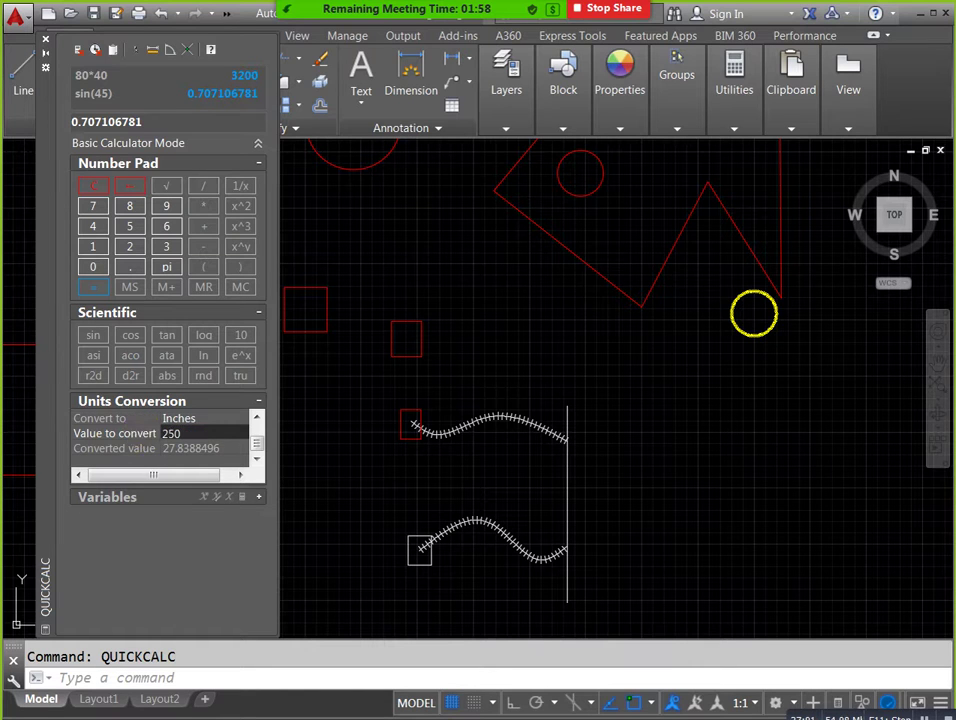
pyautogui.click(145, 435)
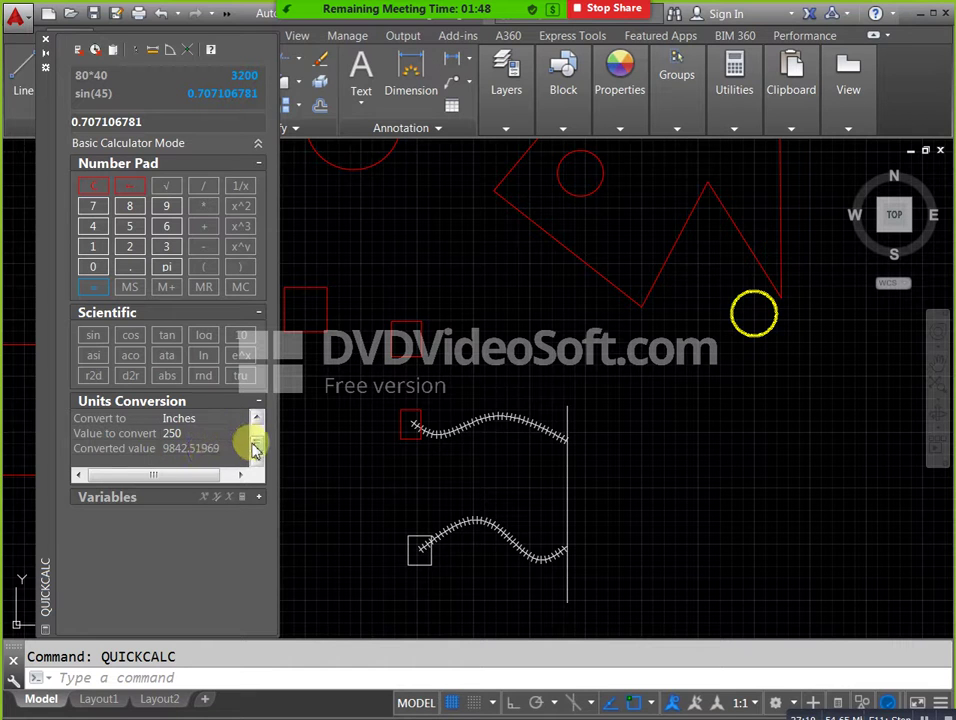
pyautogui.moveTo(253, 450); pyautogui.dragTo(255, 433)
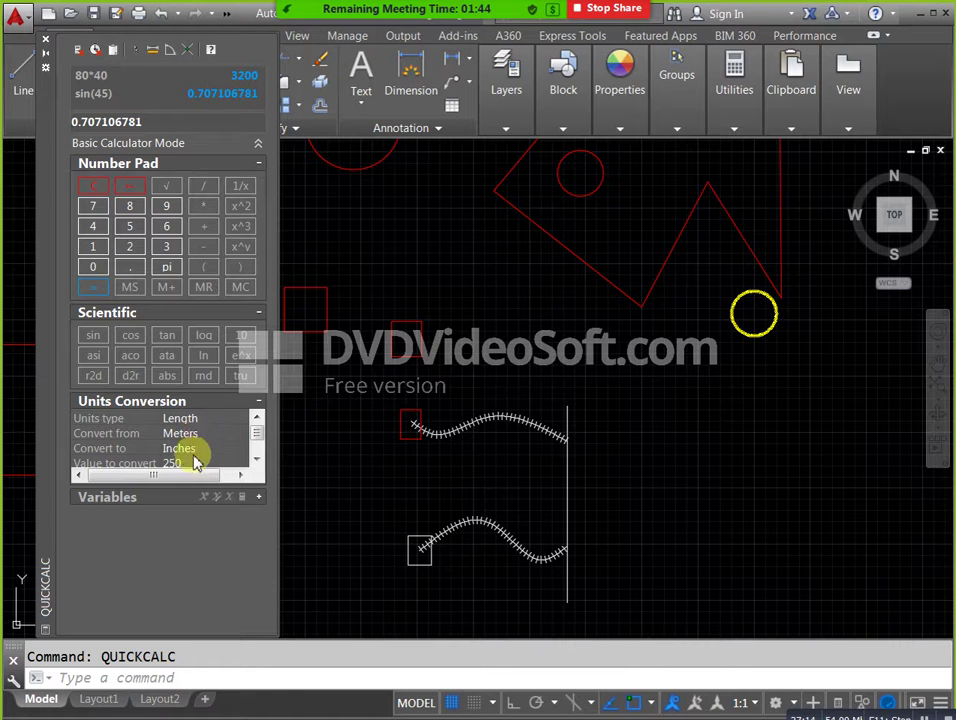
# Convert from Inches to Centimeters with 500 as the value to convert.
pyautogui.click(210, 433)
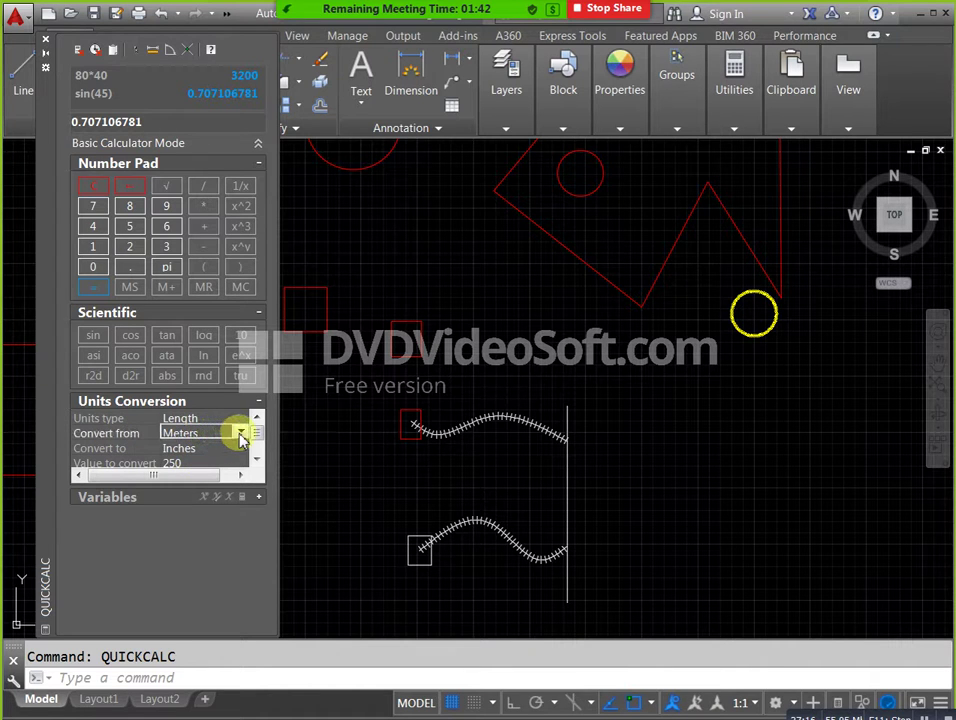
pyautogui.click(241, 432)
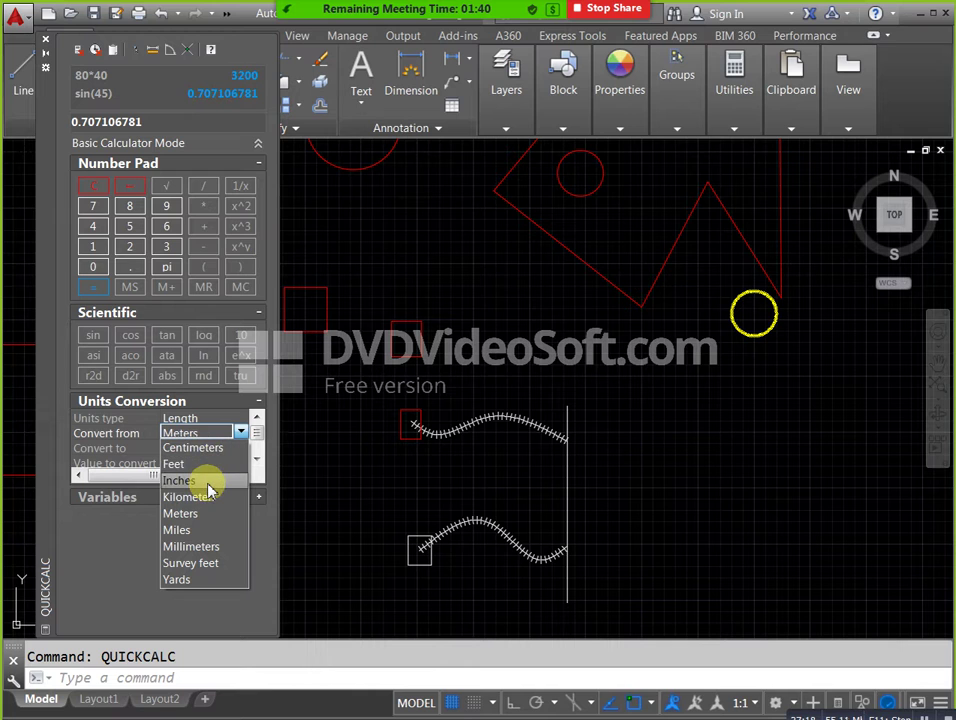
pyautogui.click(208, 488)
pyautogui.click(239, 450)
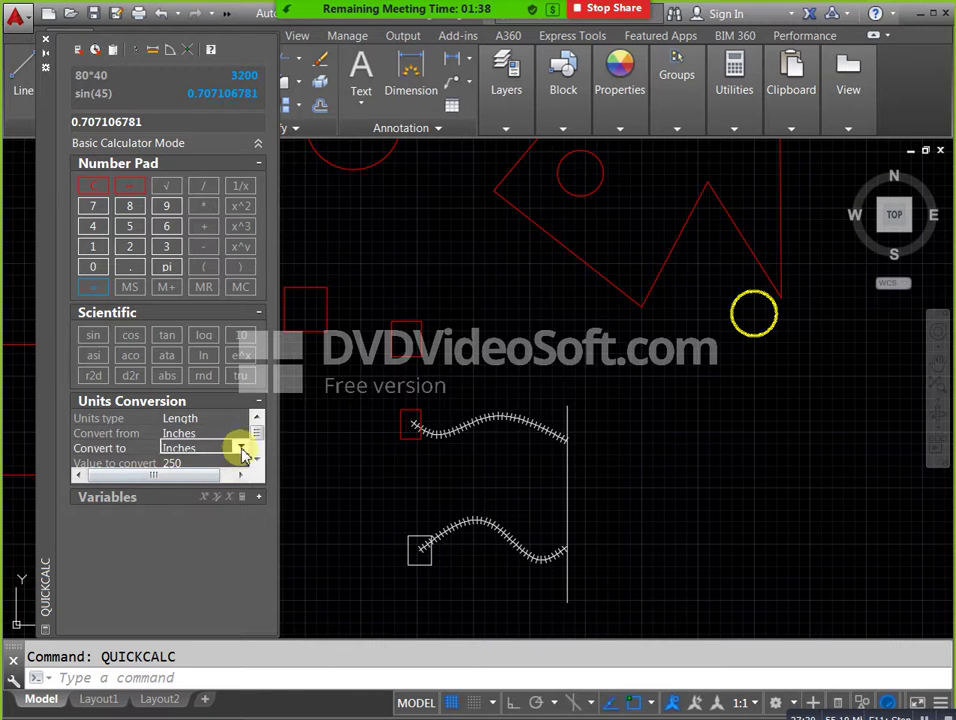
pyautogui.click(242, 450)
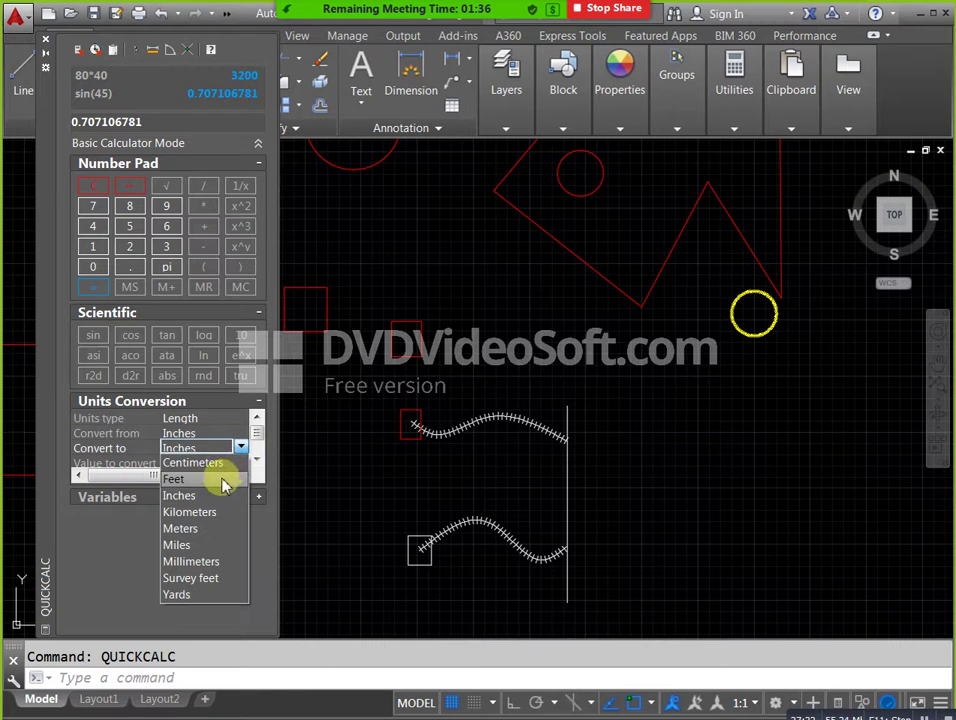
pyautogui.click(224, 465)
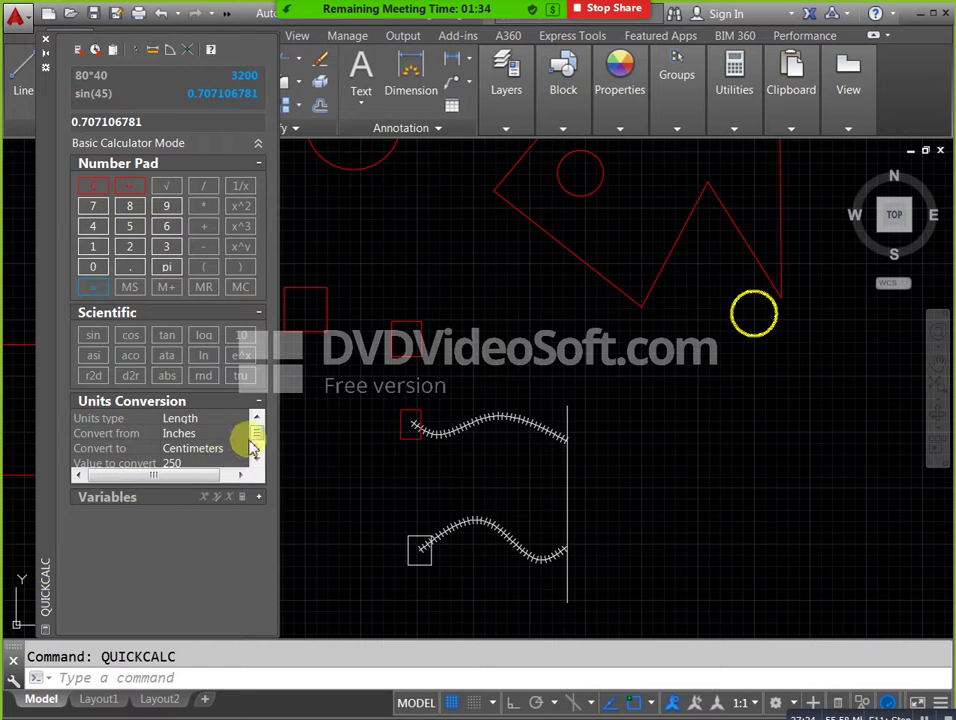
pyautogui.moveTo(255, 443); pyautogui.dragTo(257, 448)
pyautogui.click(229, 448)
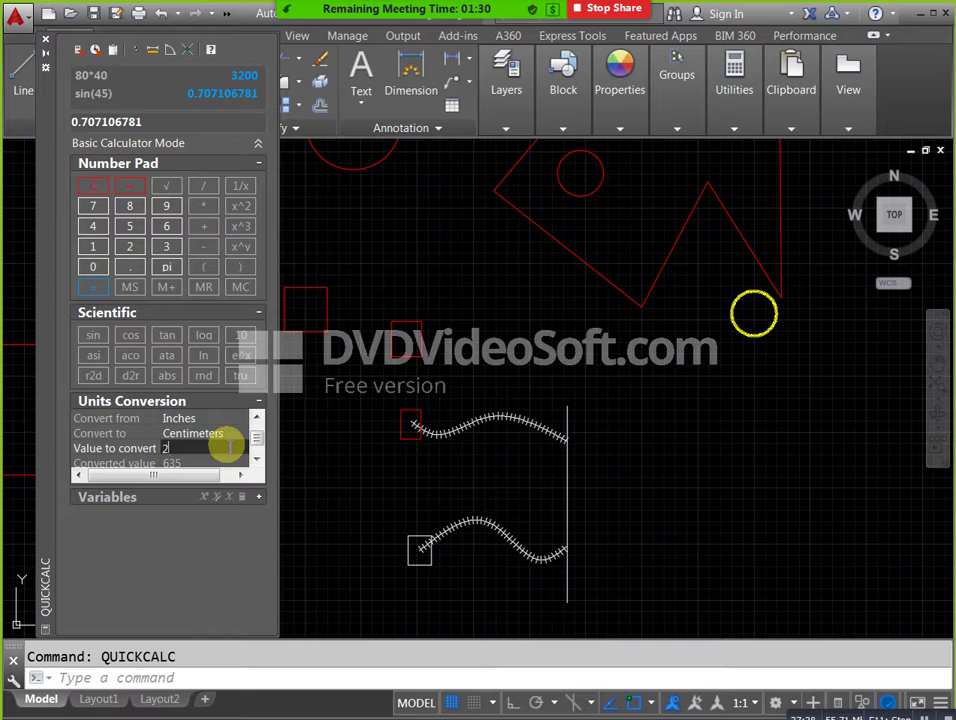
pyautogui.write('500')
pyautogui.press('Return')
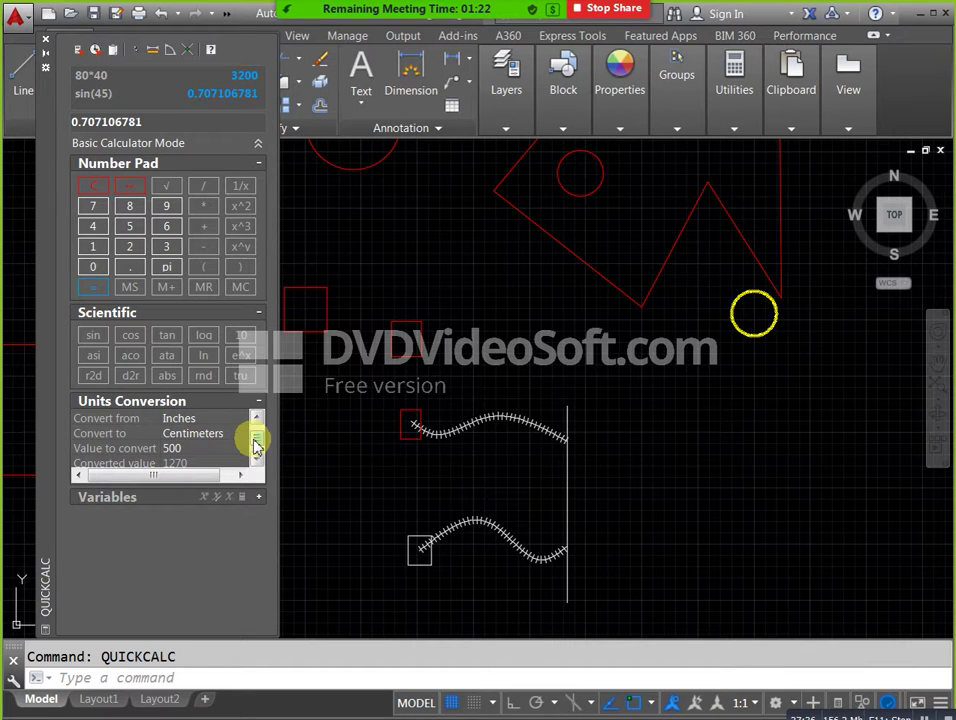
# Keep Length as the unit type and read the converted value of 1270 centimetres.
pyautogui.scroll(-1, 256, 447)
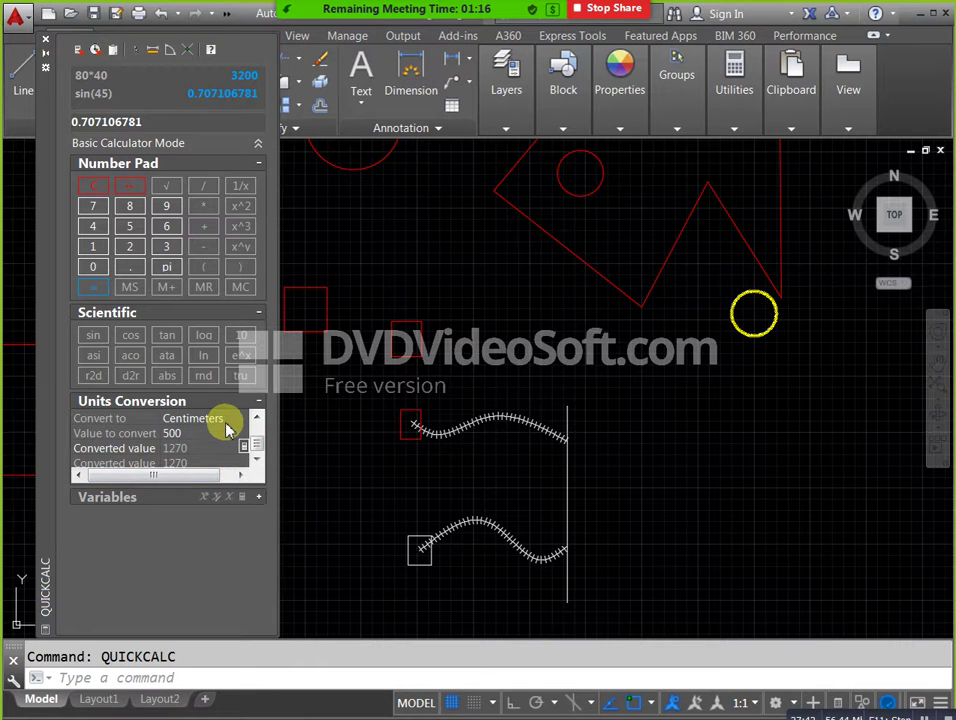
pyautogui.scroll(2, 256, 428)
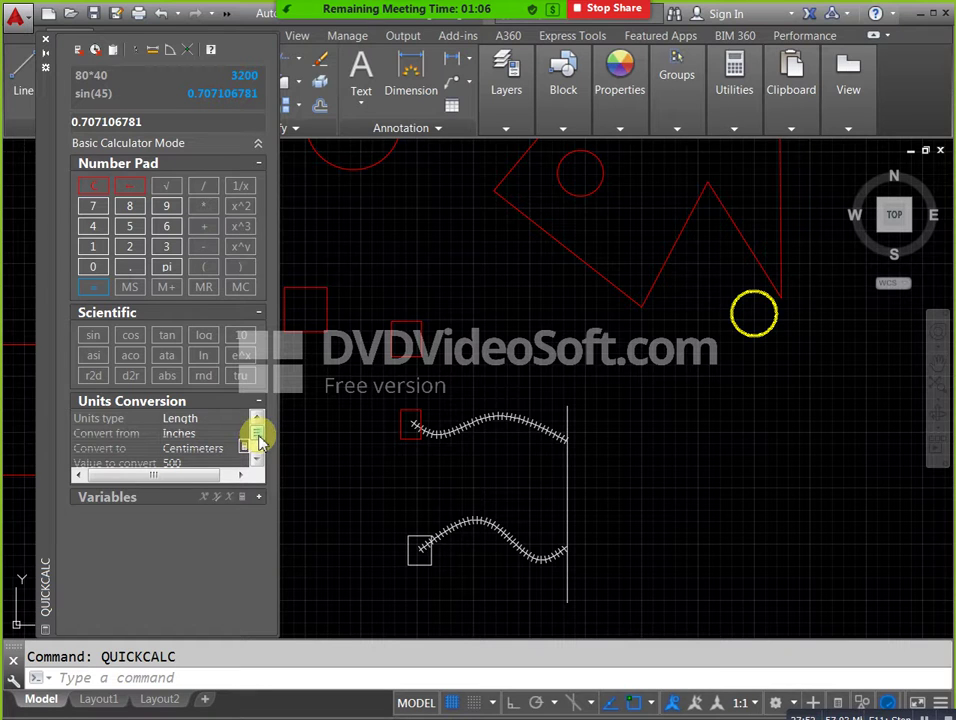
pyautogui.moveTo(258, 440); pyautogui.dragTo(257, 448)
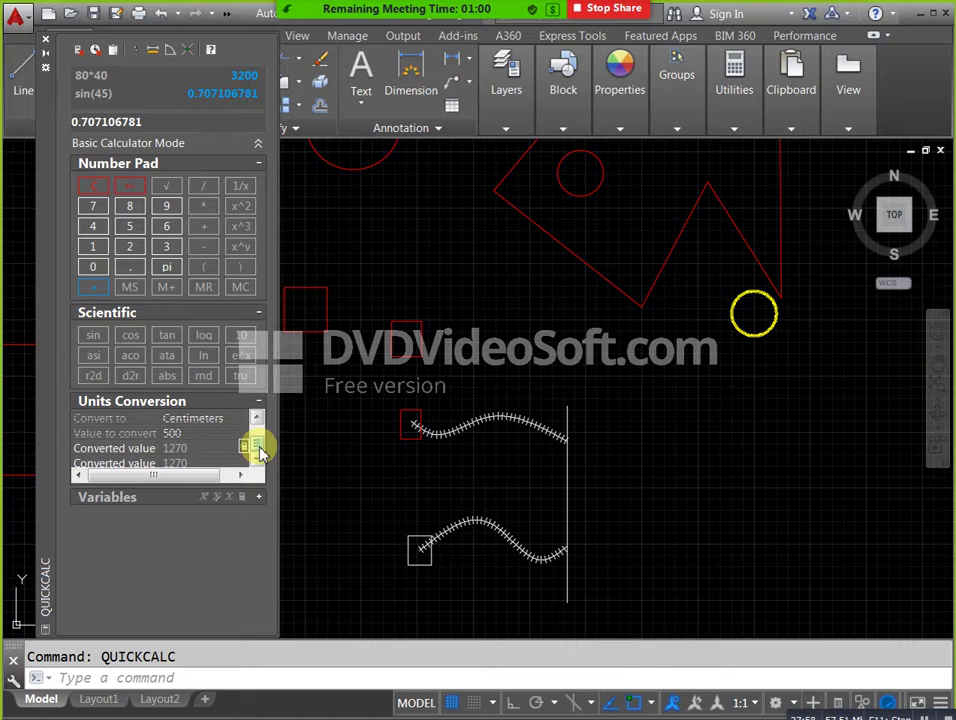
pyautogui.moveTo(258, 448); pyautogui.dragTo(260, 435)
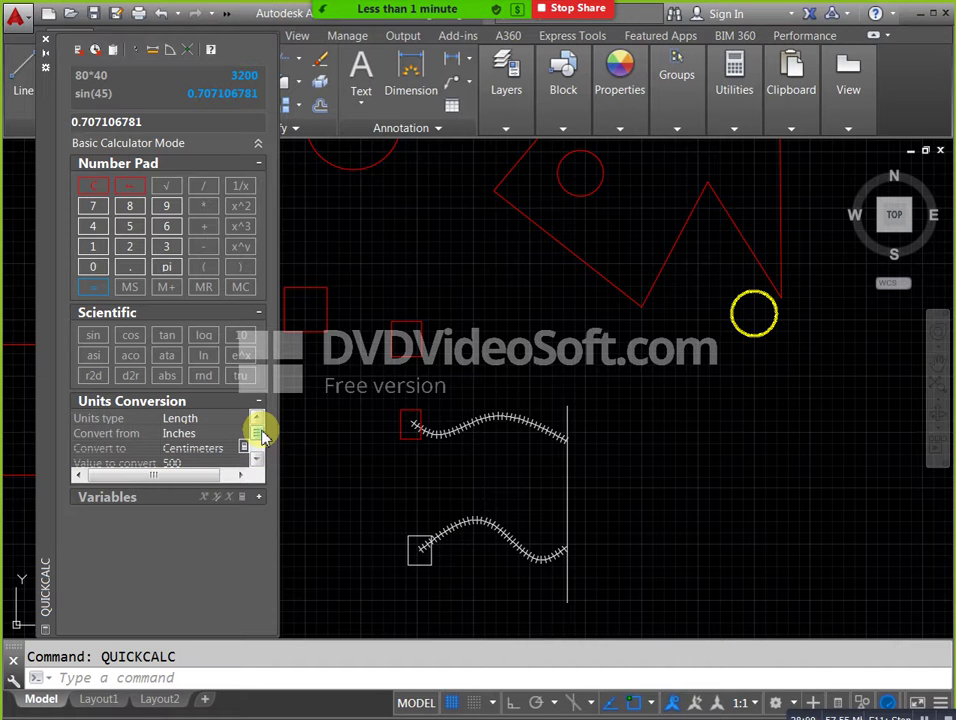
pyautogui.click(246, 420)
pyautogui.click(244, 419)
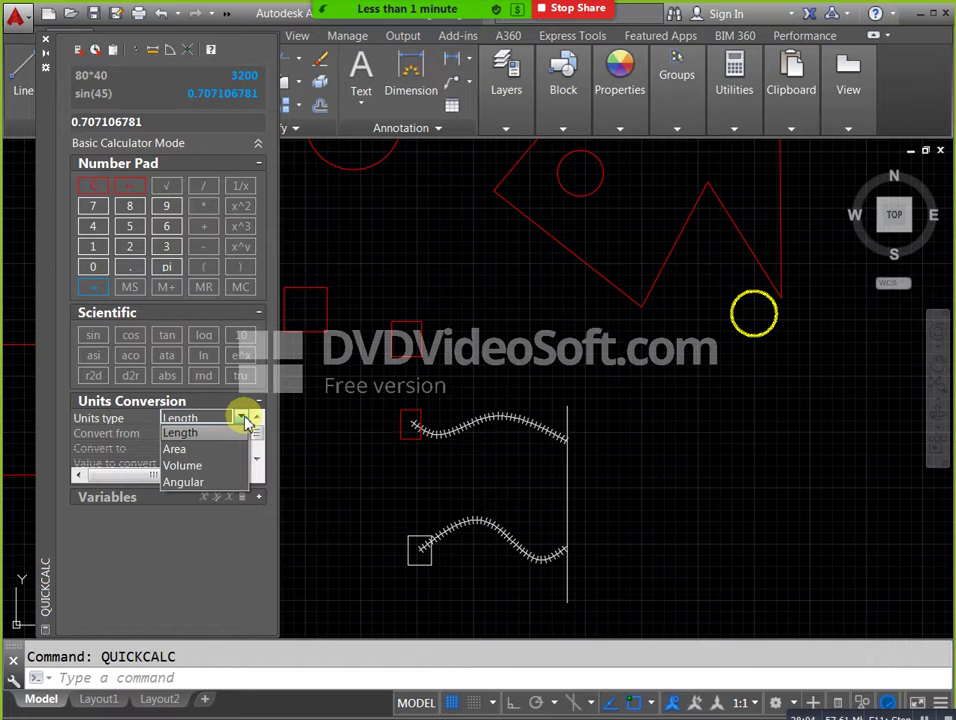
pyautogui.click(246, 420)
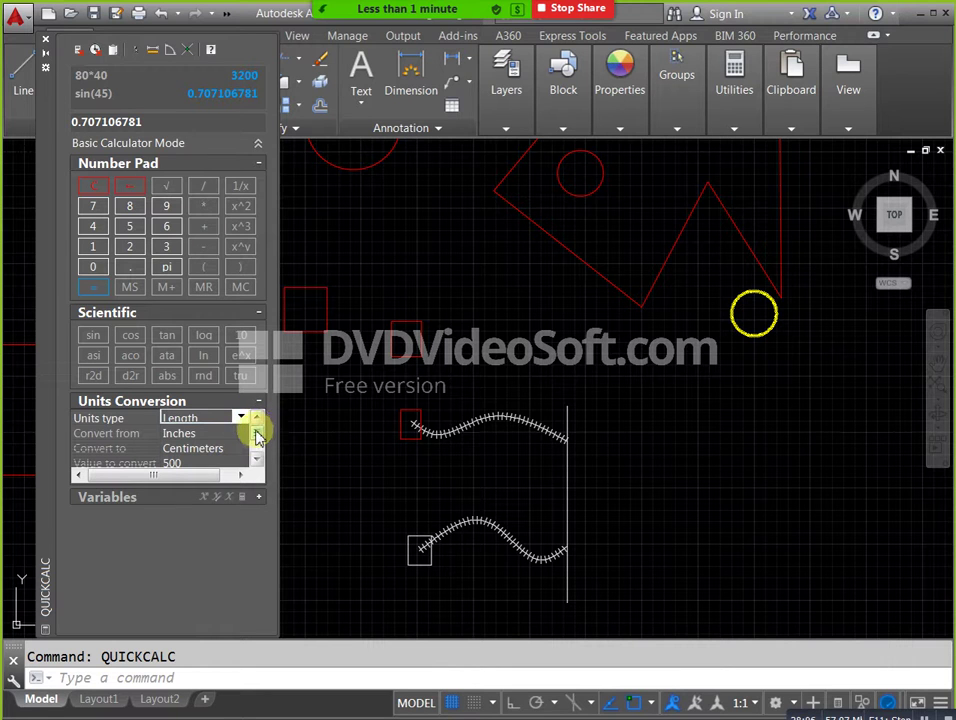
pyautogui.moveTo(258, 438); pyautogui.dragTo(258, 460)
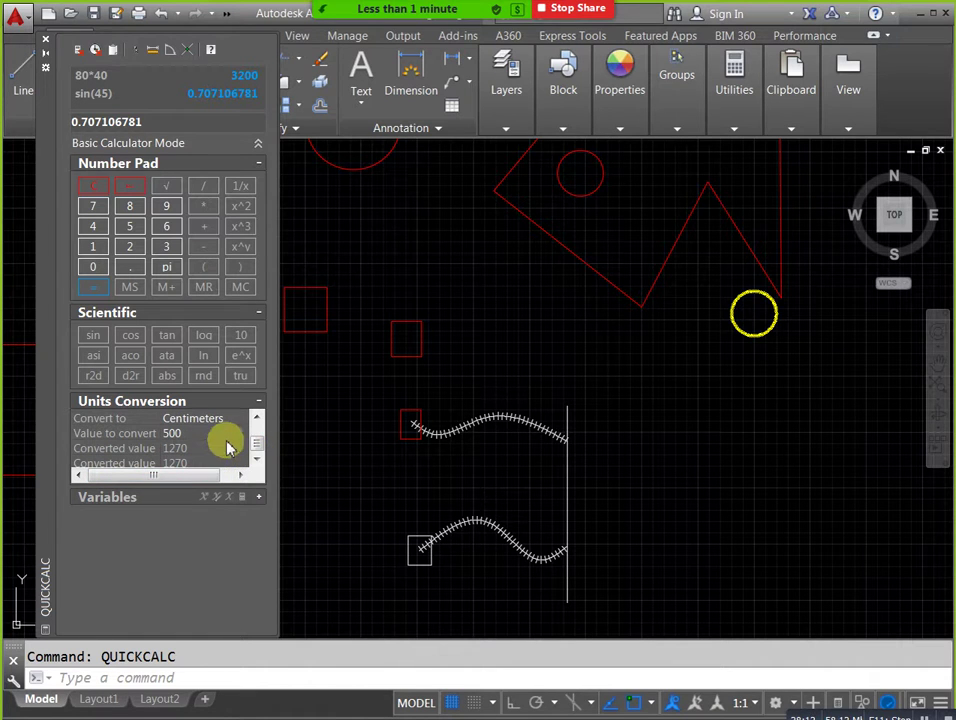
# Insert the Phi sample variable, clear QuickCalc's history and input, then close it.
pyautogui.click(258, 496)
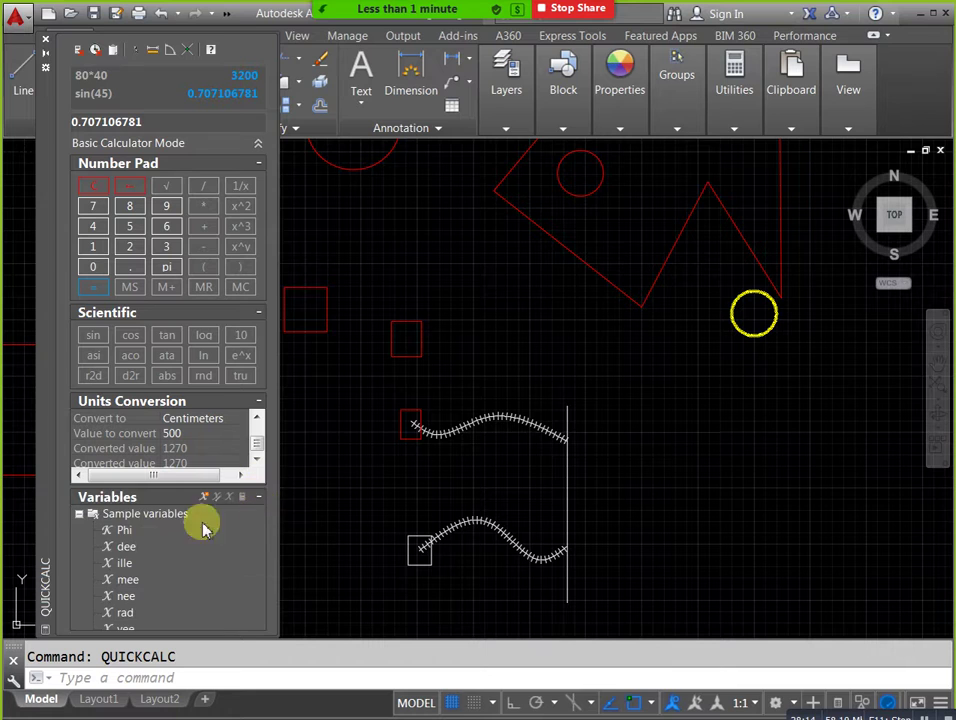
pyautogui.doubleClick(123, 531)
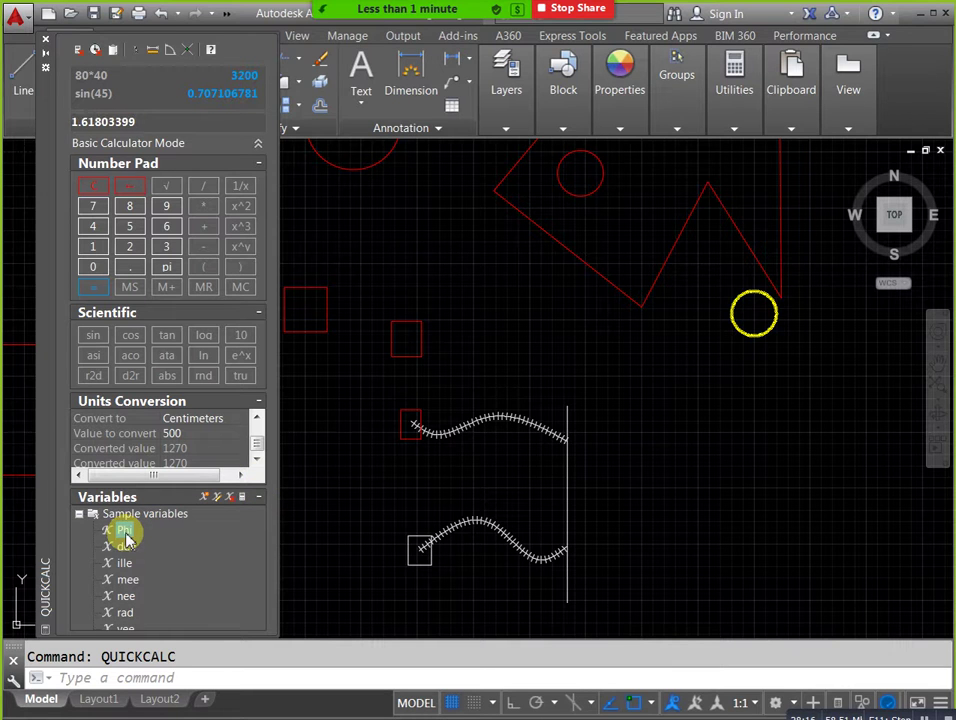
pyautogui.click(119, 514)
pyautogui.click(124, 582)
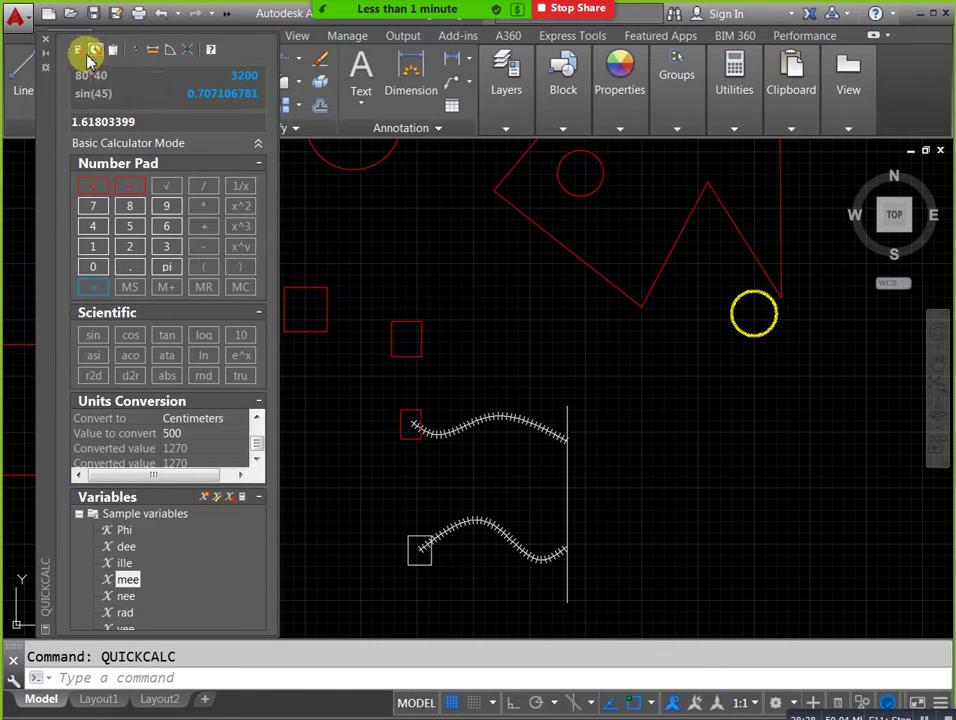
pyautogui.click(93, 53)
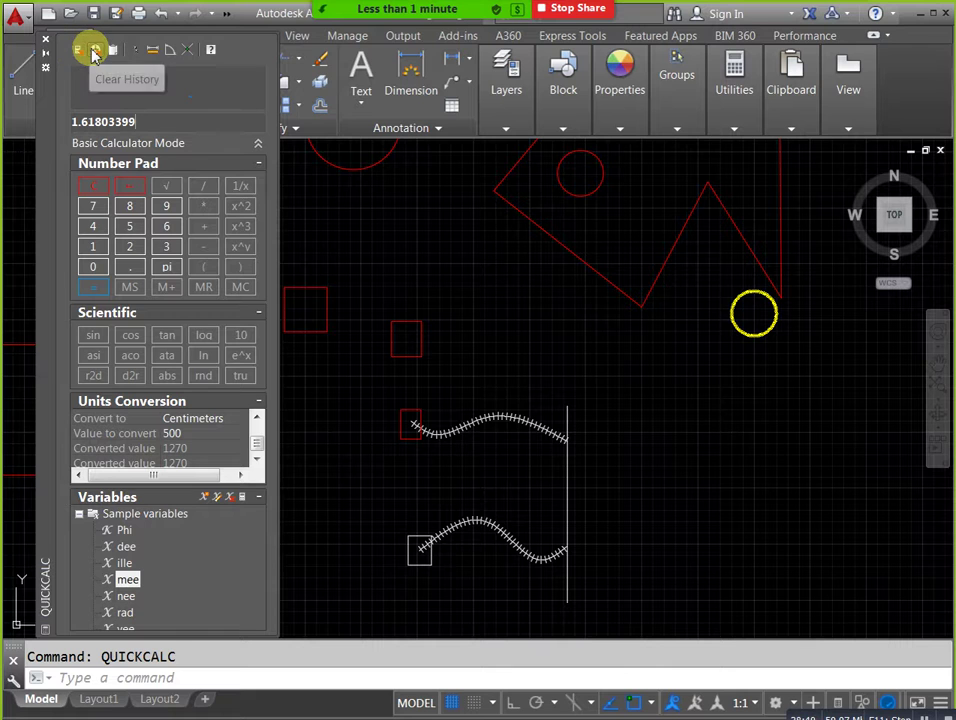
pyautogui.click(78, 47)
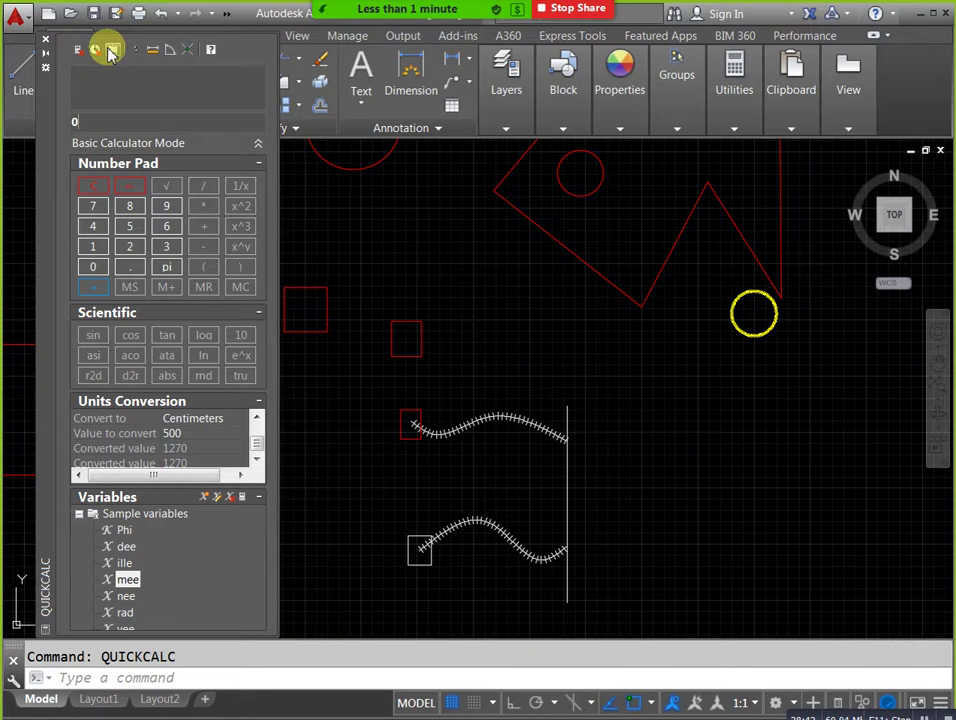
pyautogui.click(45, 41)
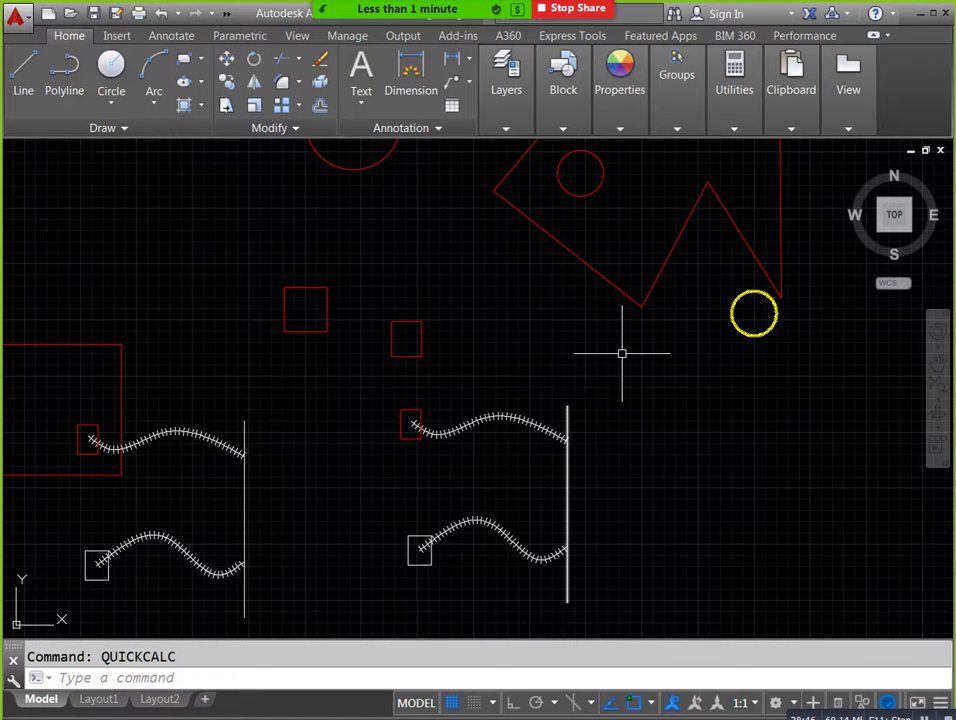
# Start the ID point command from the command line, dismissing an upgrade popup.
pyautogui.click(734, 128)
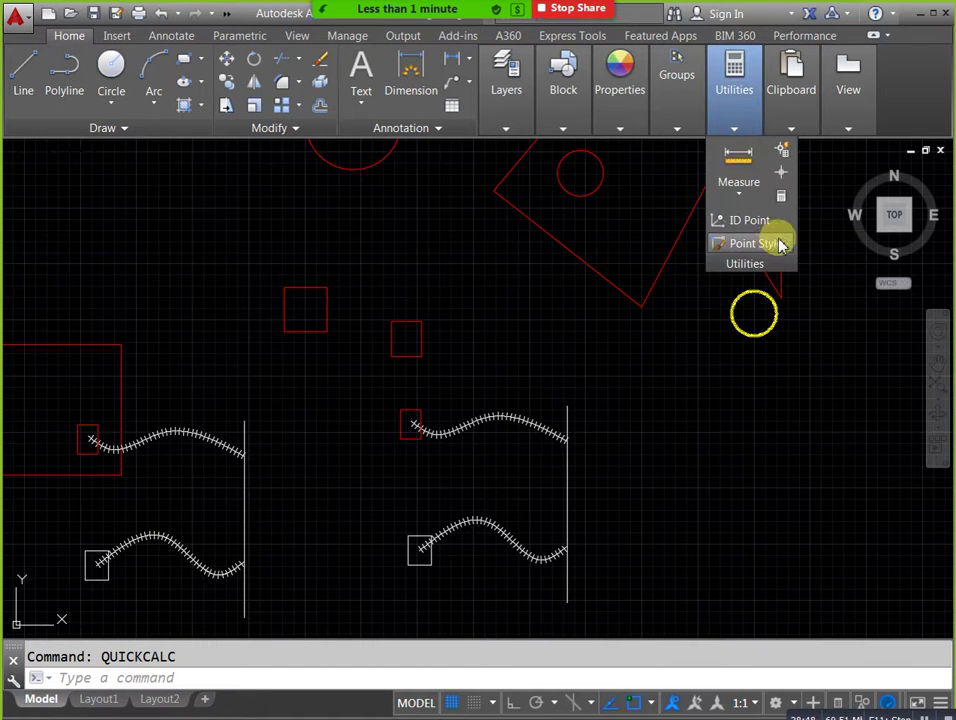
pyautogui.press('Escape')
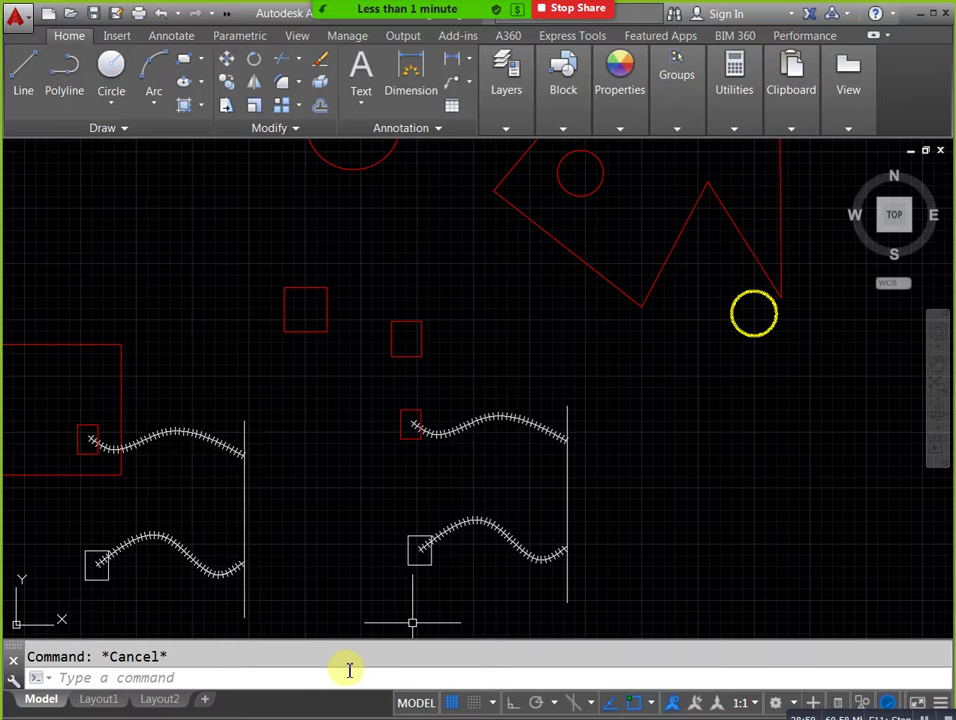
pyautogui.click(349, 670)
pyautogui.write('d')
pyautogui.press('Return')
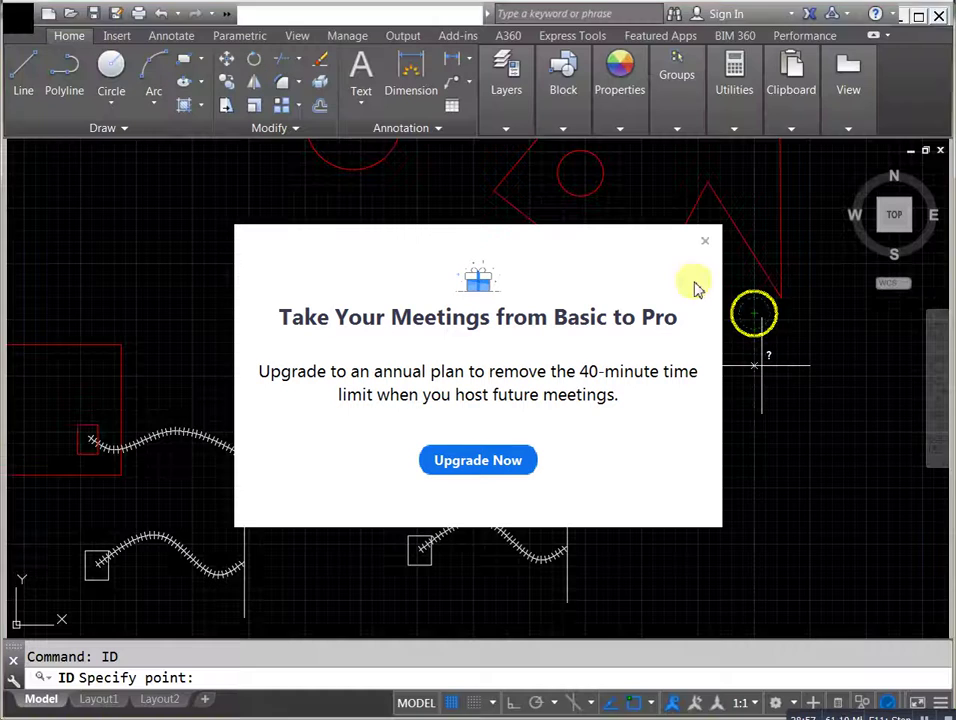
pyautogui.click(704, 240)
pyautogui.scroll(-3, 639, 370)
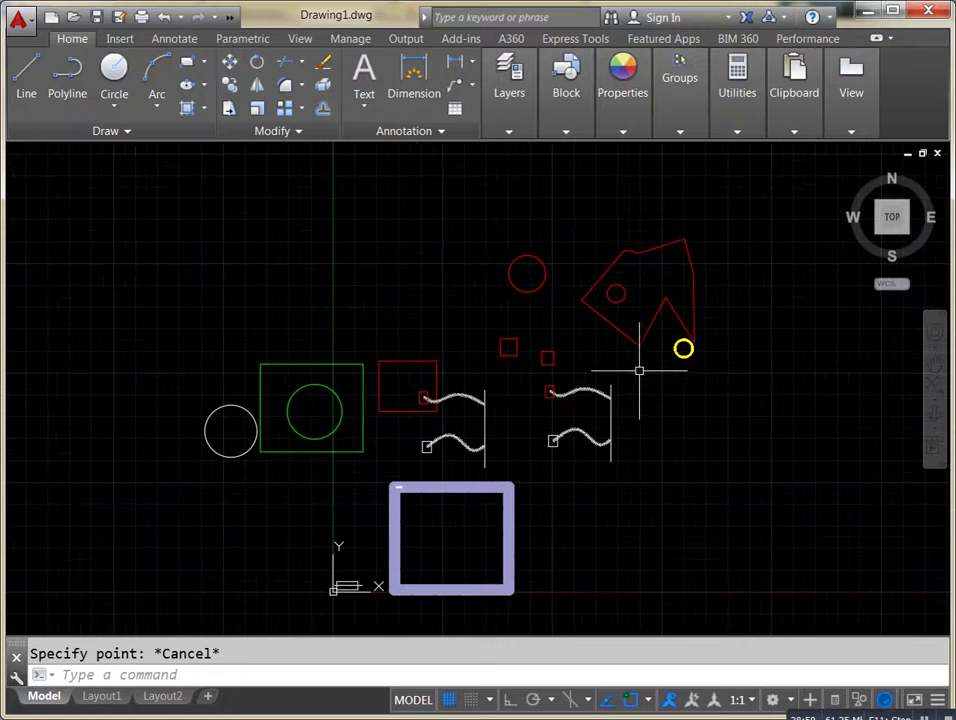
pyautogui.moveTo(640, 380); pyautogui.dragTo(629, 372, button='middle')
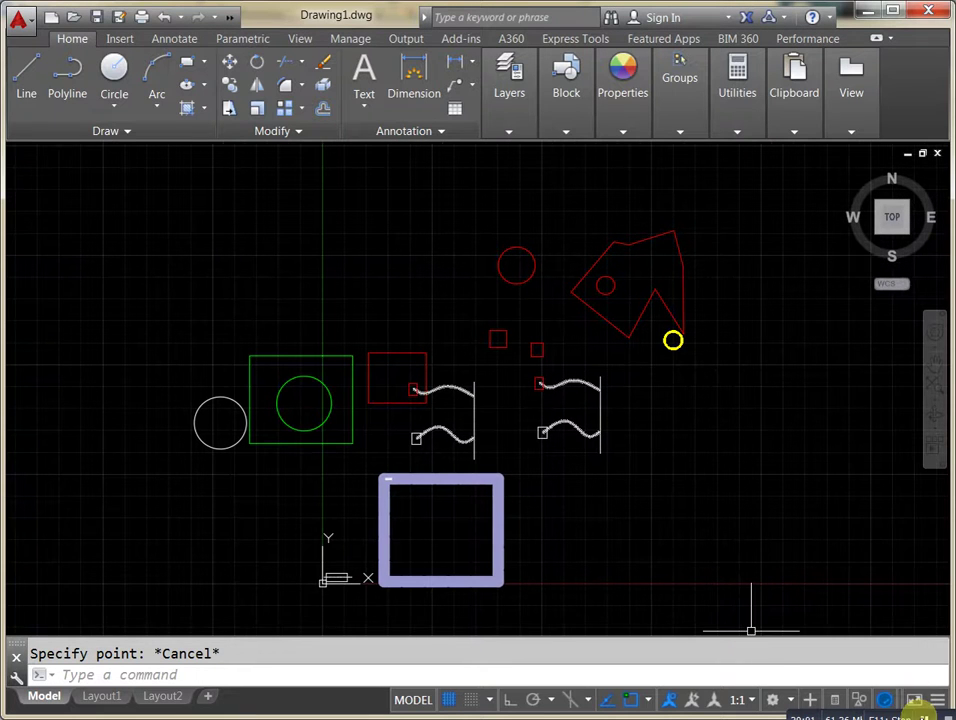
pyautogui.scroll(4, 520, 409)
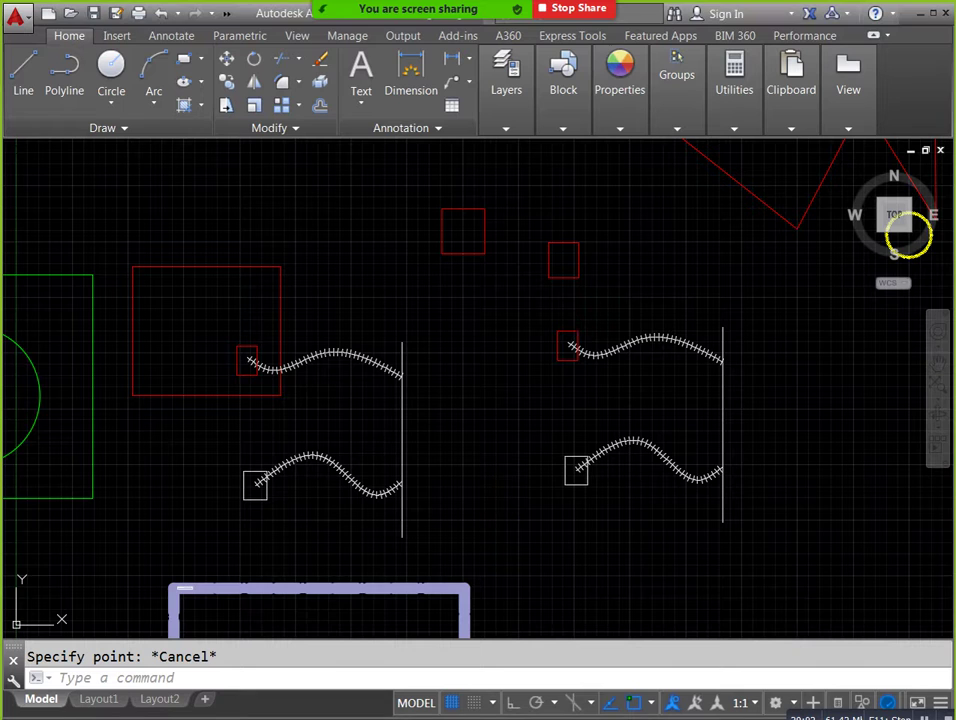
pyautogui.click(309, 677)
pyautogui.write('ID')
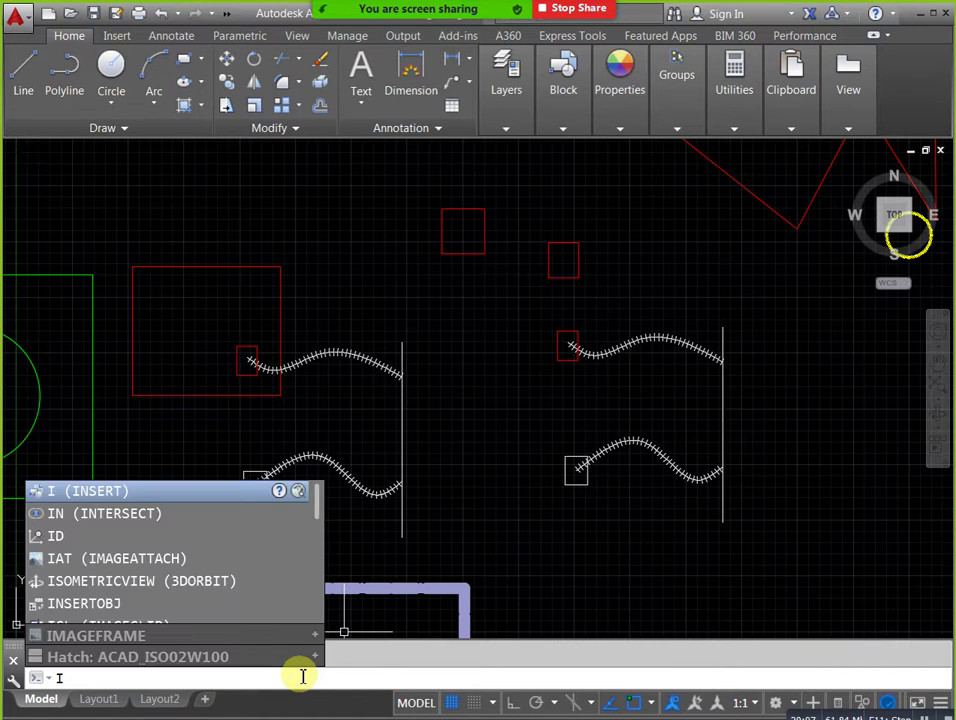
pyautogui.press('Return')
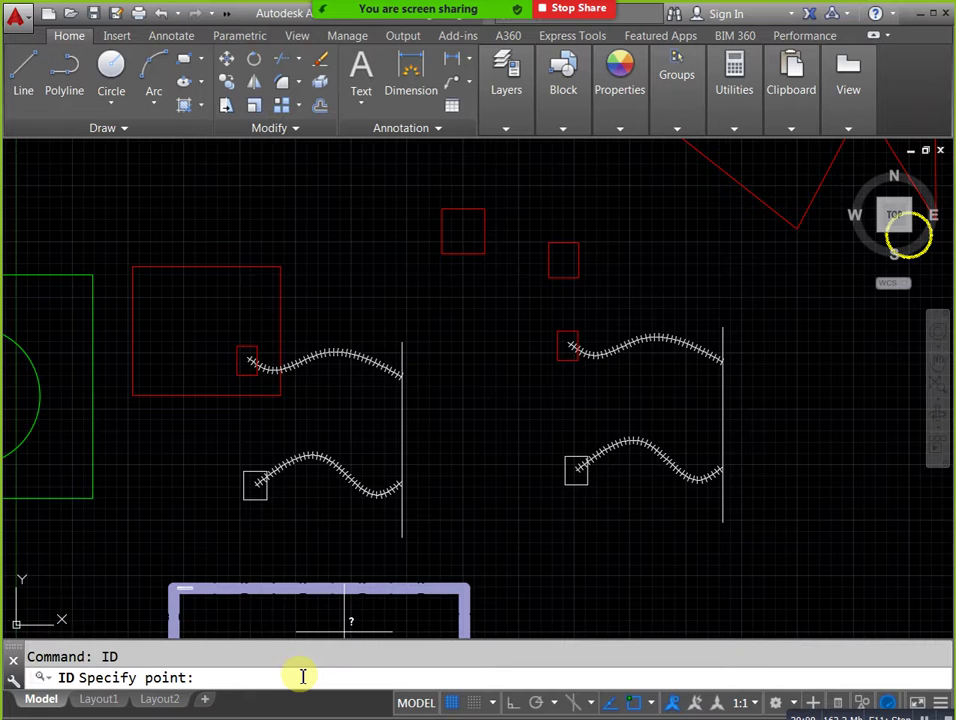
# Snap to the small red square's centre, reading X 500.8356, Y 698.9074, Z 0.
pyautogui.click(463, 231)
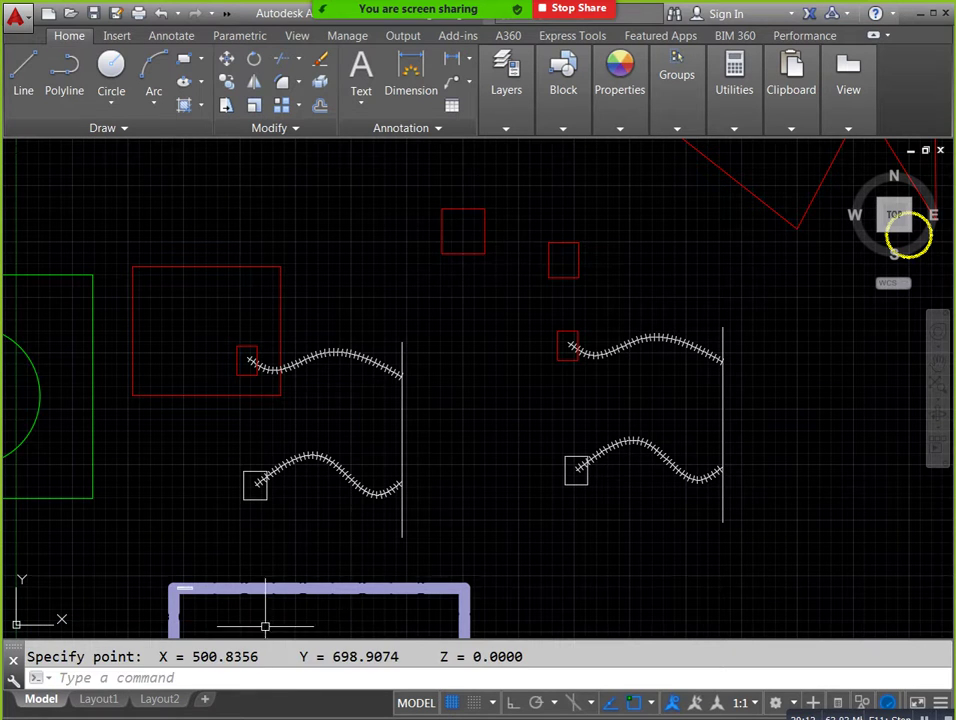
pyautogui.scroll(-2, 309, 434)
pyautogui.scroll(-2, 360, 431)
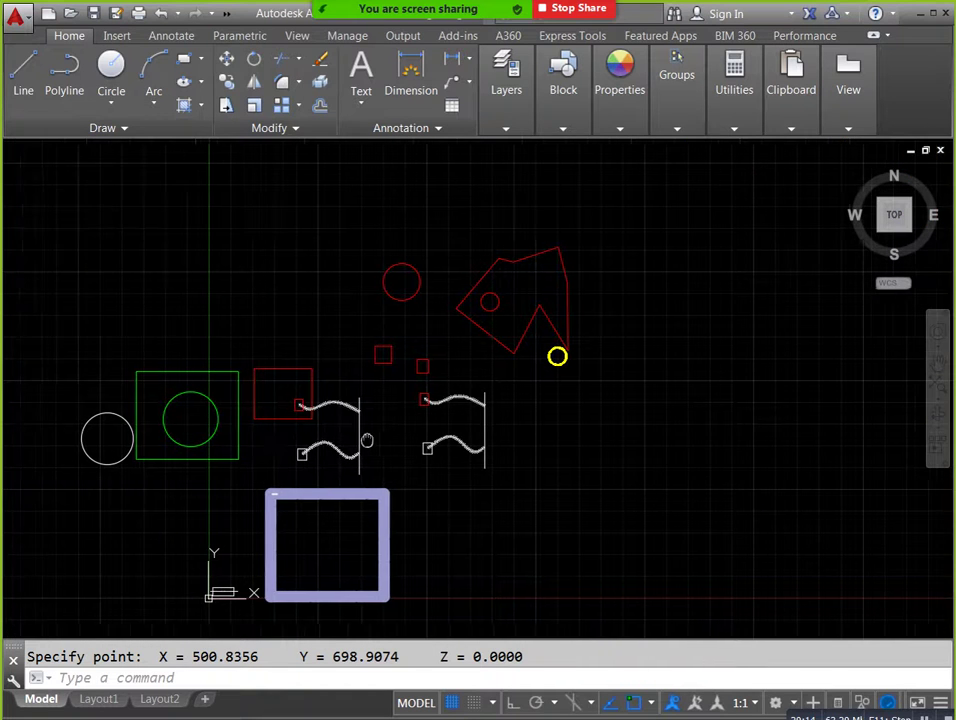
pyautogui.scroll(4, 212, 620)
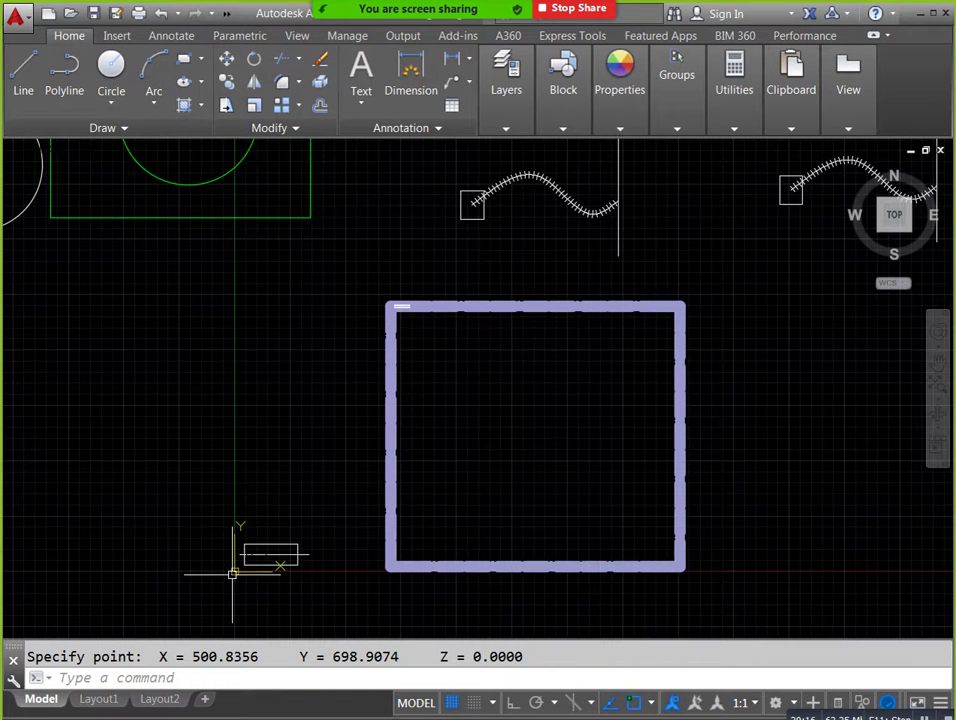
pyautogui.scroll(-2, 232, 574)
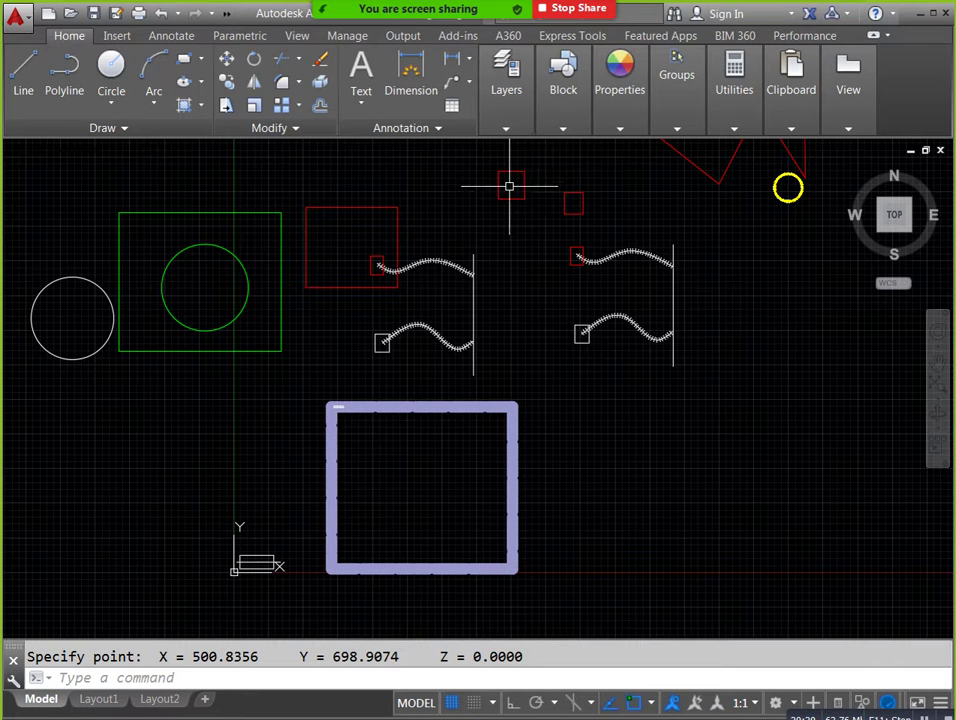
pyautogui.moveTo(280, 465); pyautogui.dragTo(284, 452, button='middle')
pyautogui.scroll(2, 258, 562)
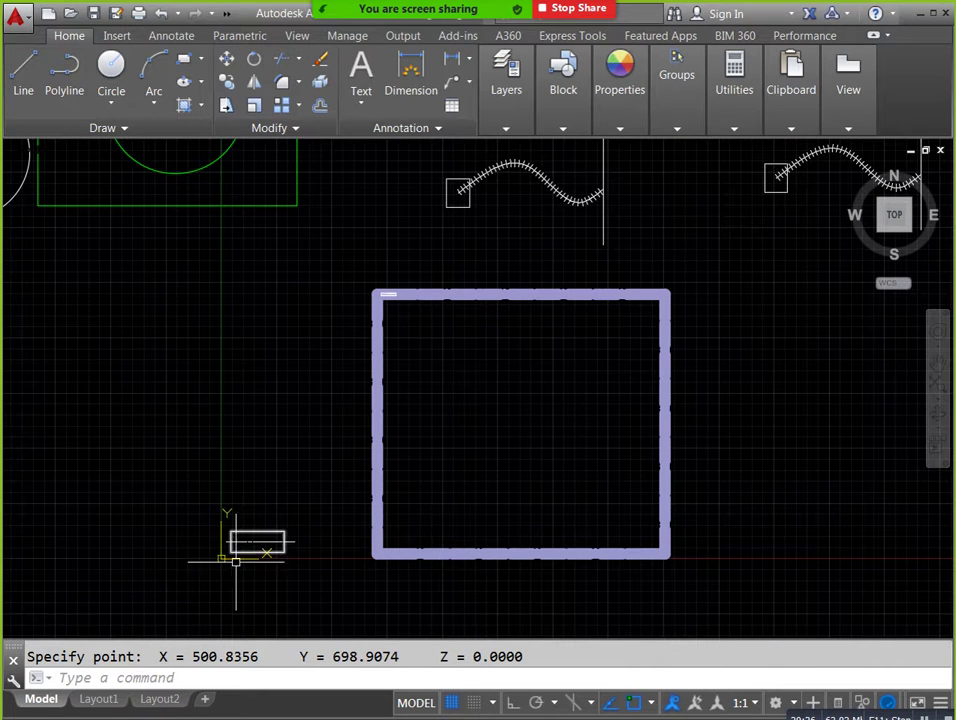
pyautogui.scroll(2, 237, 563)
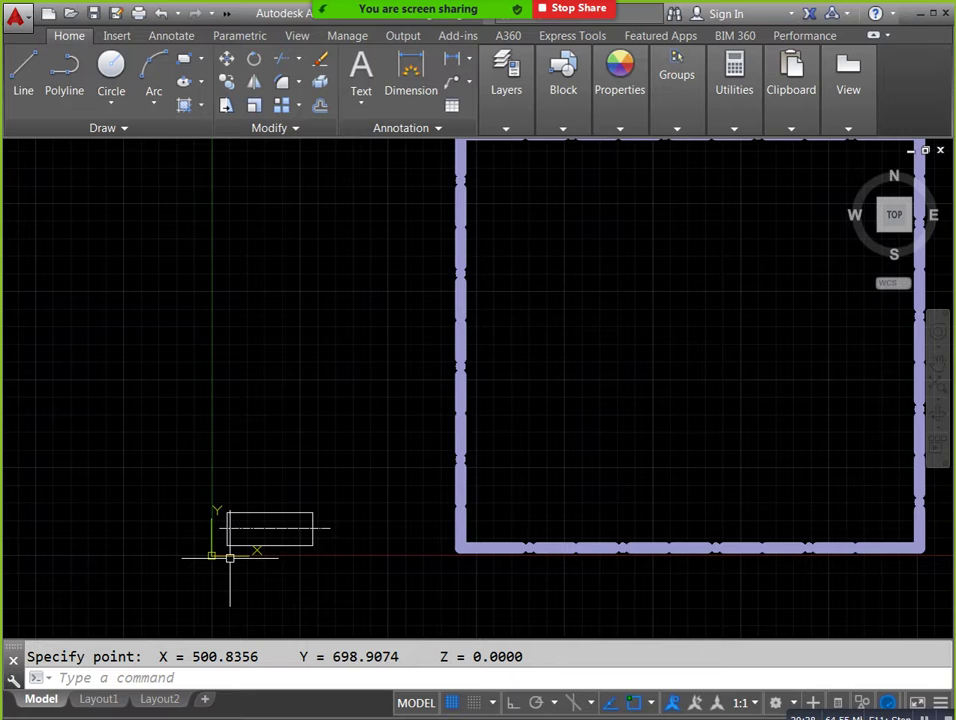
pyautogui.rightClick(229, 558)
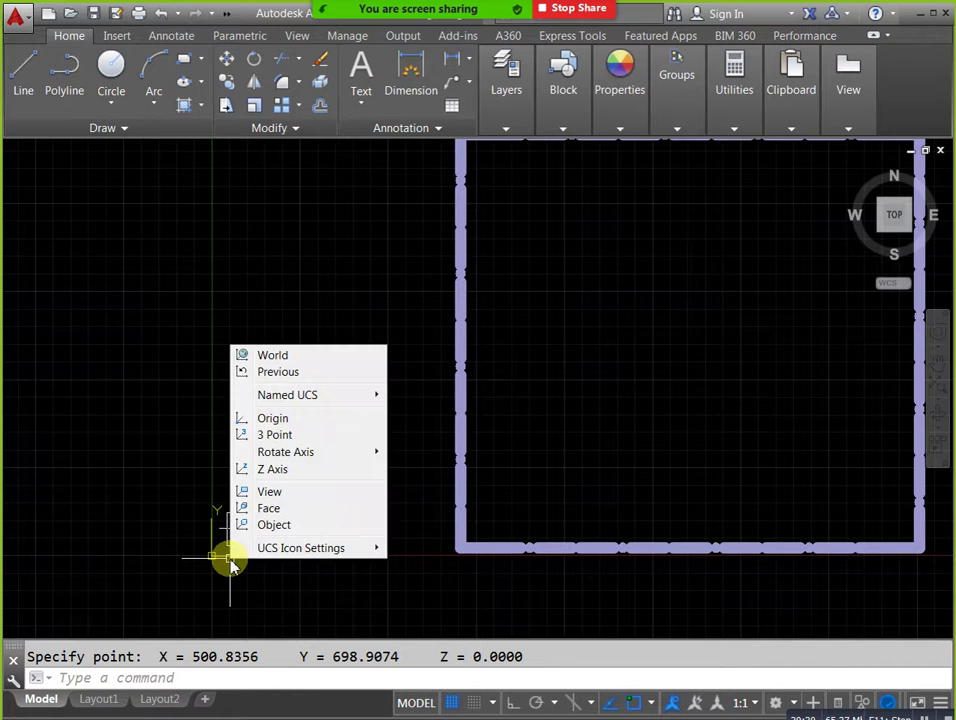
# Move the coordinate origin to the small red square's lower-left corner.
pyautogui.click(277, 425)
pyautogui.scroll(-2, 277, 425)
pyautogui.scroll(-2, 416, 384)
pyautogui.moveTo(416, 384); pyautogui.dragTo(380, 504, button='middle')
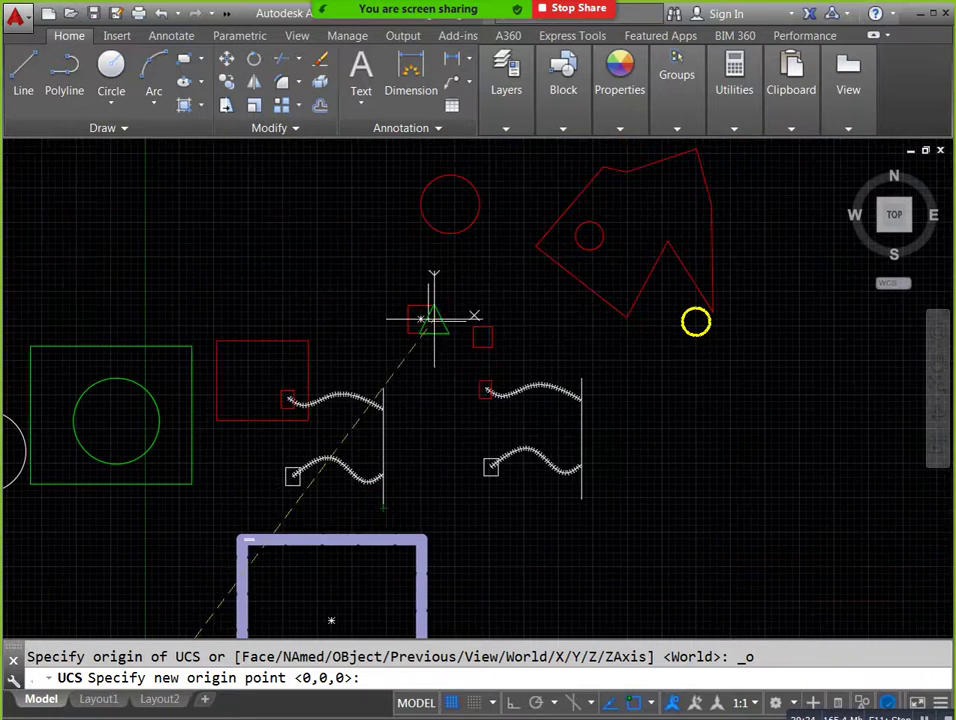
pyautogui.scroll(4, 430, 320)
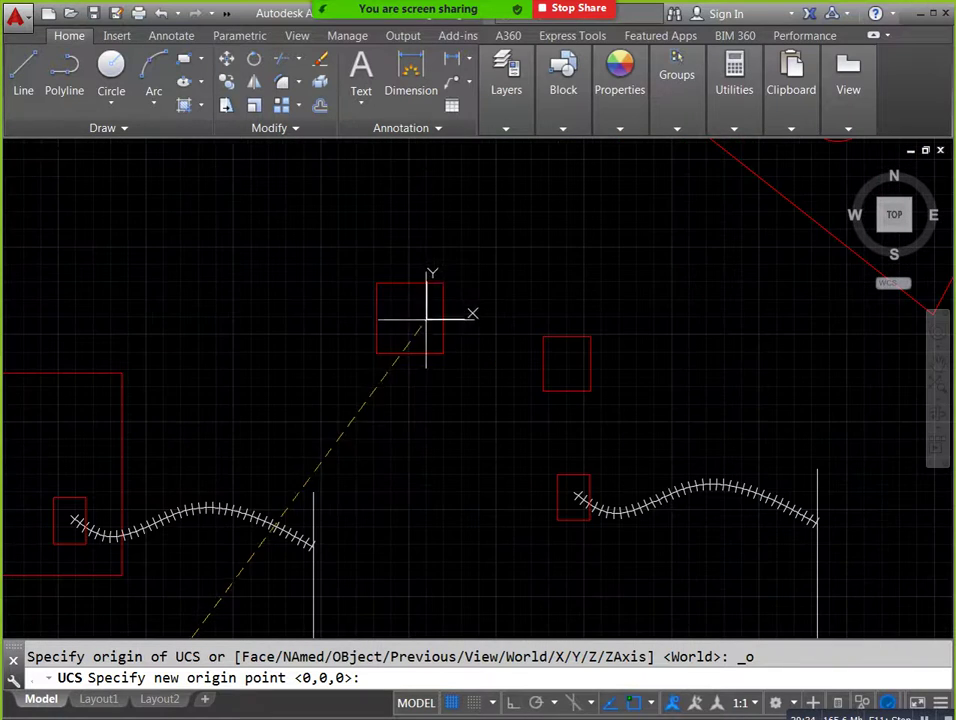
pyautogui.click(376, 353)
pyautogui.scroll(2, 412, 325)
pyautogui.scroll(2, 410, 321)
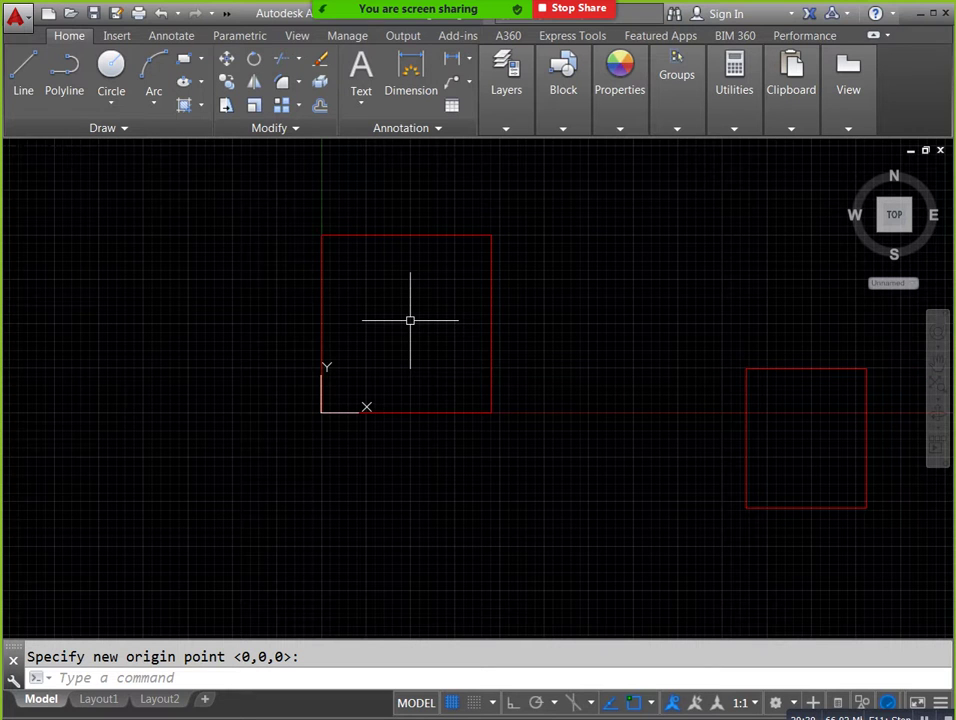
# Use ID to confirm the origin reads 0,0,0, then read X 23.8169, Y 24.9515, Z 0 inside the square.
pyautogui.write('id')
pyautogui.press('Return')
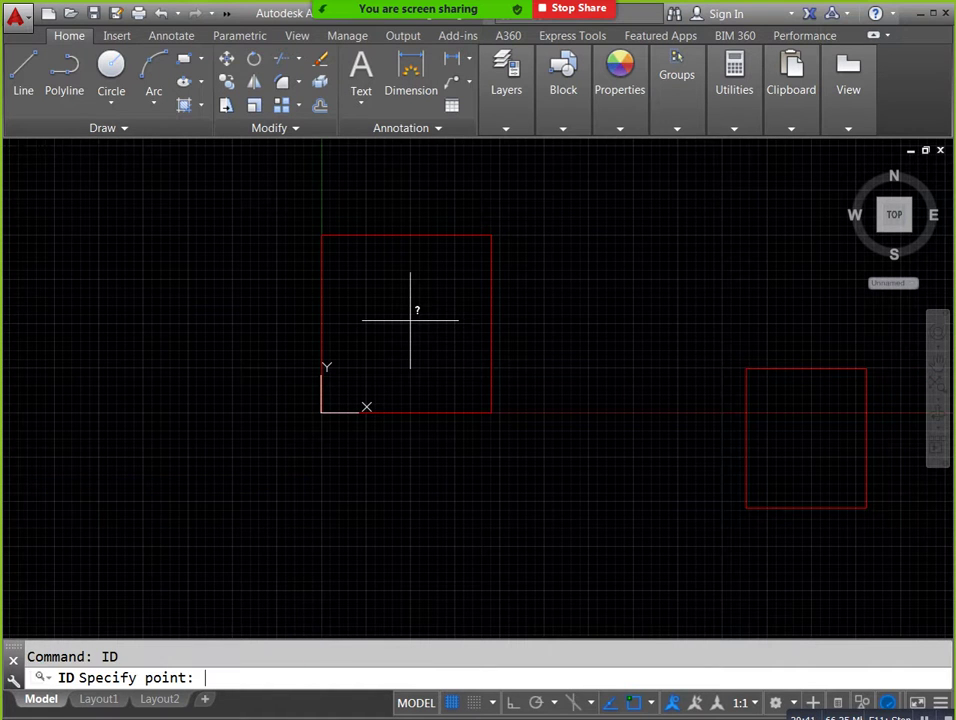
pyautogui.click(321, 412)
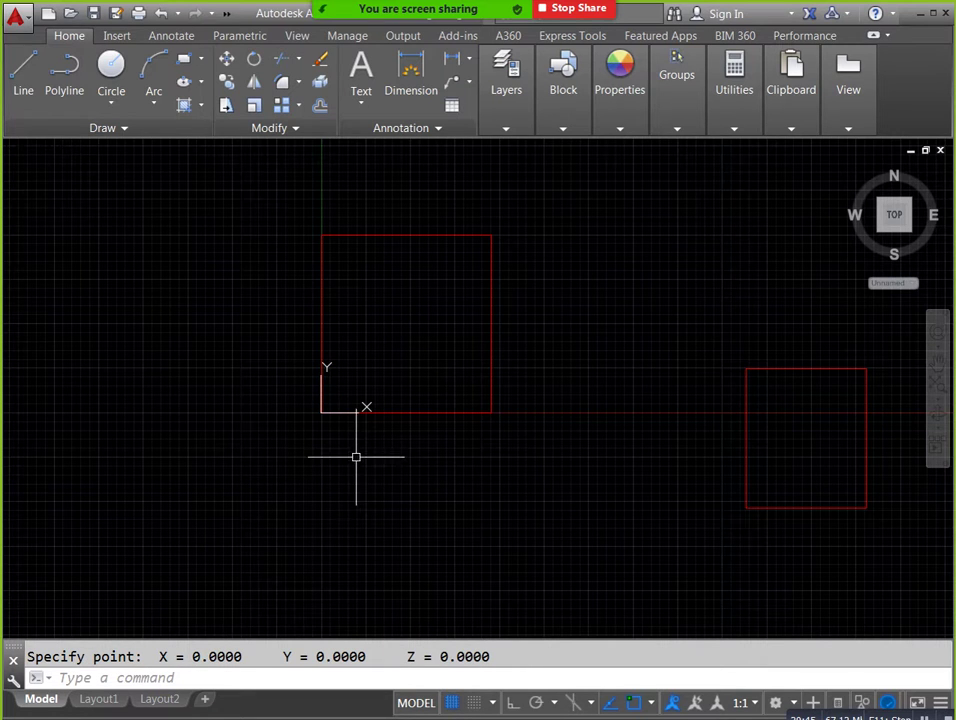
pyautogui.press('Return')
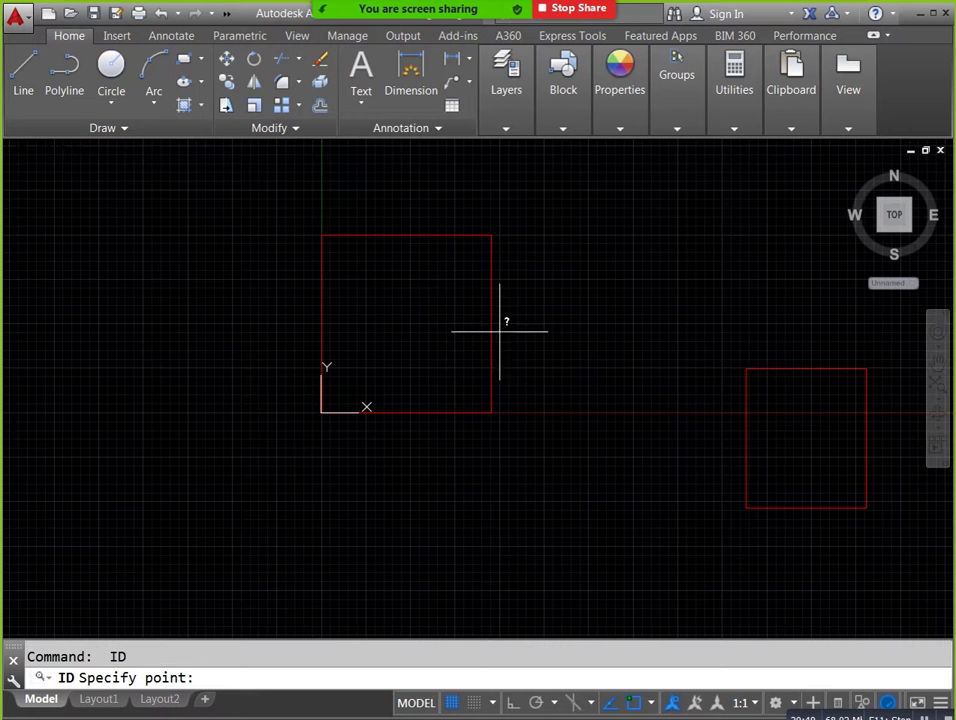
pyautogui.press('Escape')
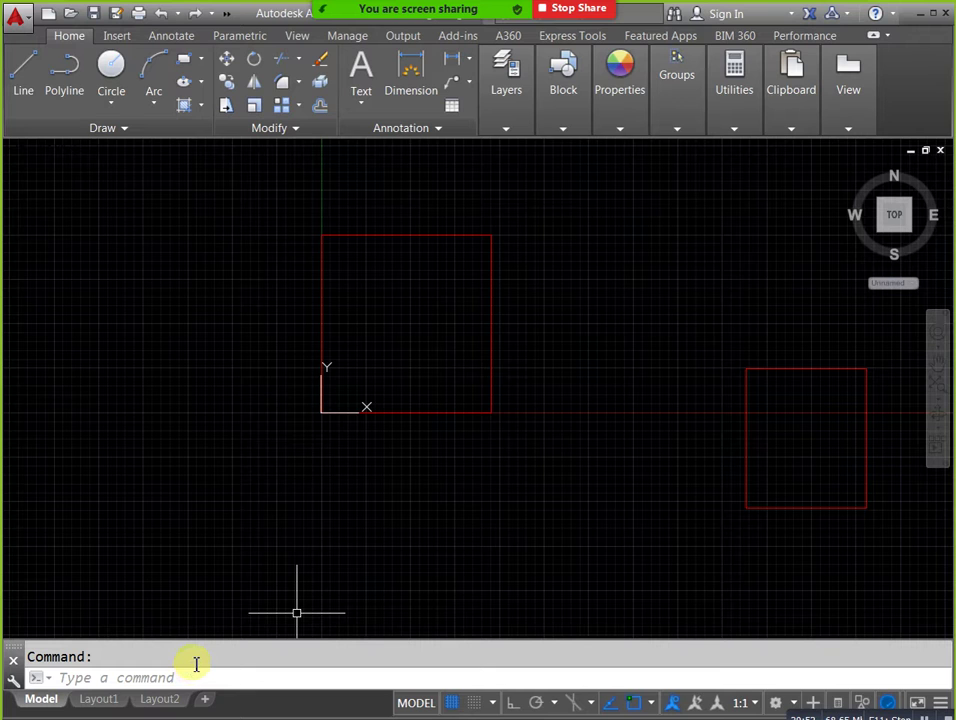
pyautogui.click(200, 675)
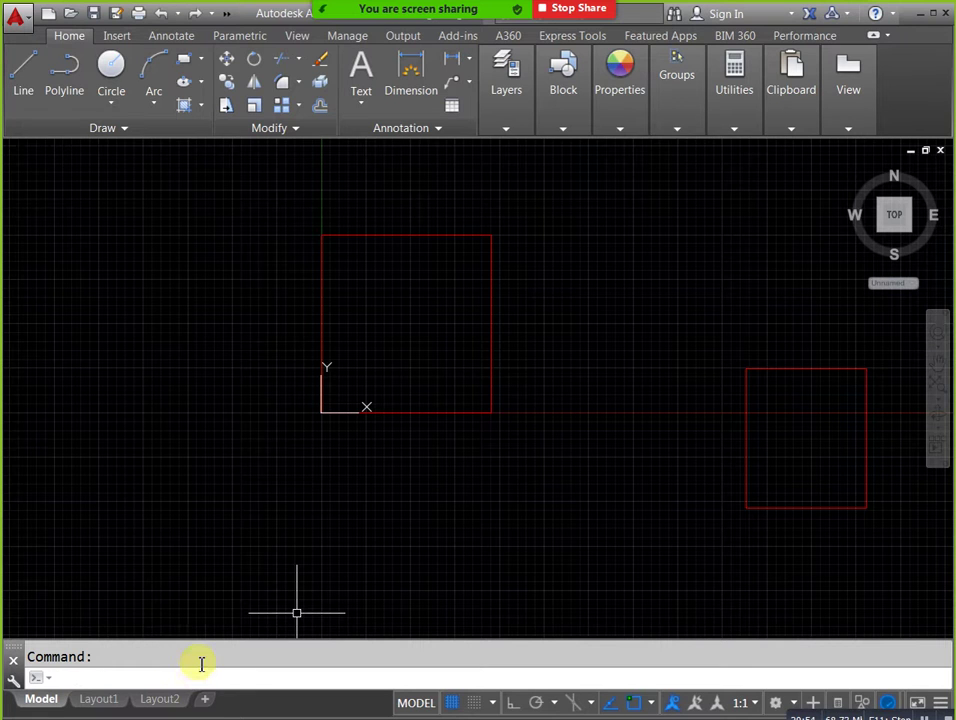
pyautogui.write('id')
pyautogui.press('Return')
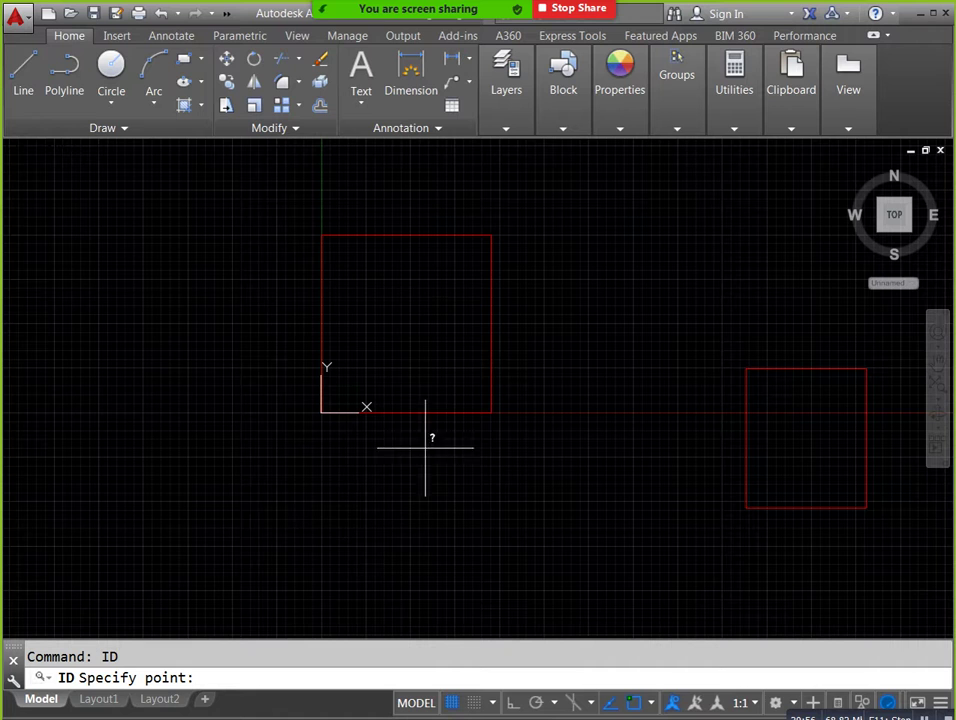
pyautogui.click(408, 318)
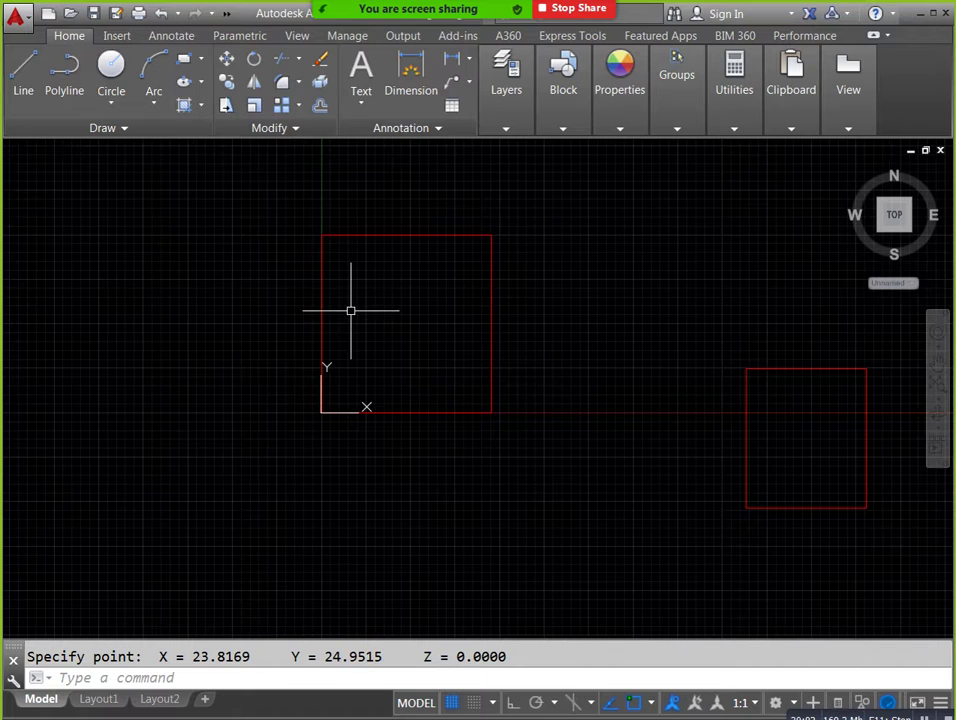
# Zoom out over the whole drawing and show the measuring and point inquiry options.
pyautogui.scroll(-2, 395, 297)
pyautogui.scroll(-2, 395, 297)
pyautogui.scroll(-3, 401, 298)
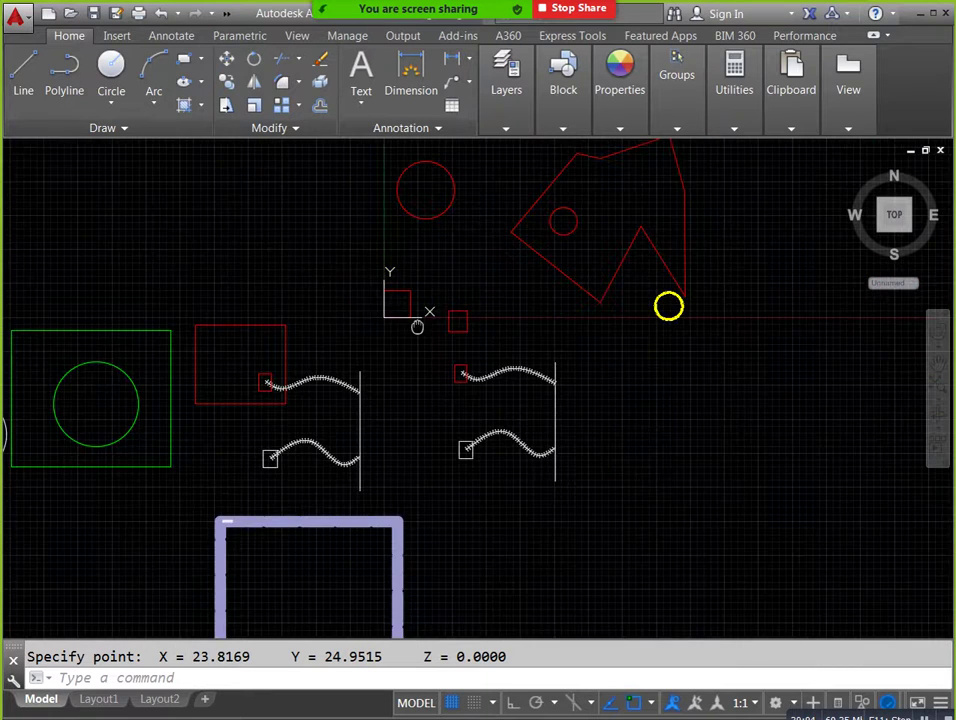
pyautogui.scroll(-1, 396, 358)
pyautogui.scroll(-1, 396, 358)
pyautogui.scroll(-1, 396, 362)
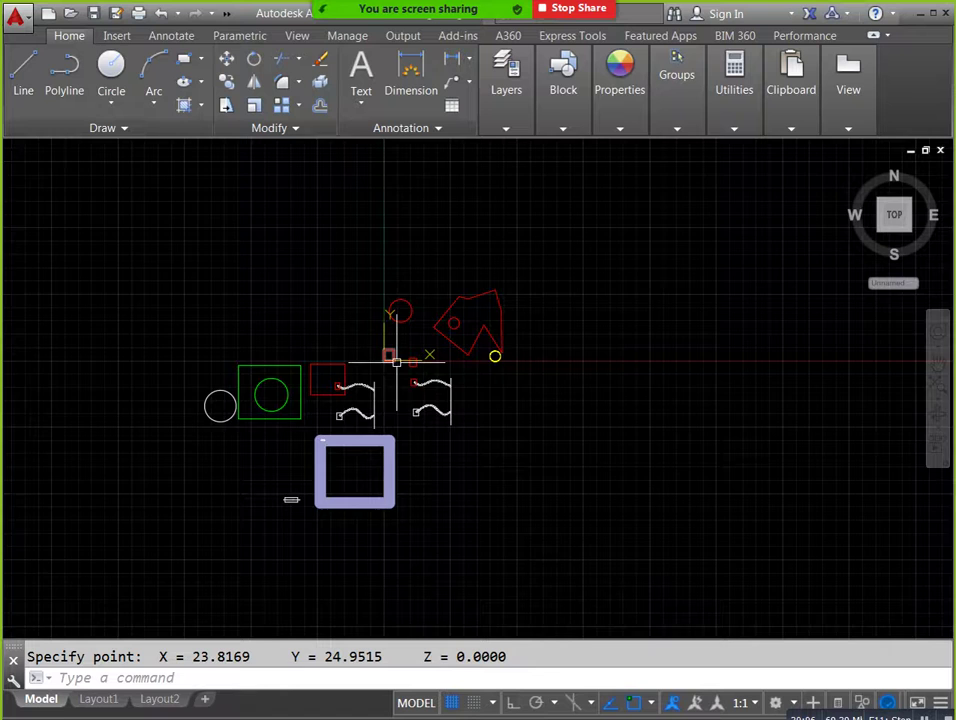
pyautogui.scroll(1, 395, 365)
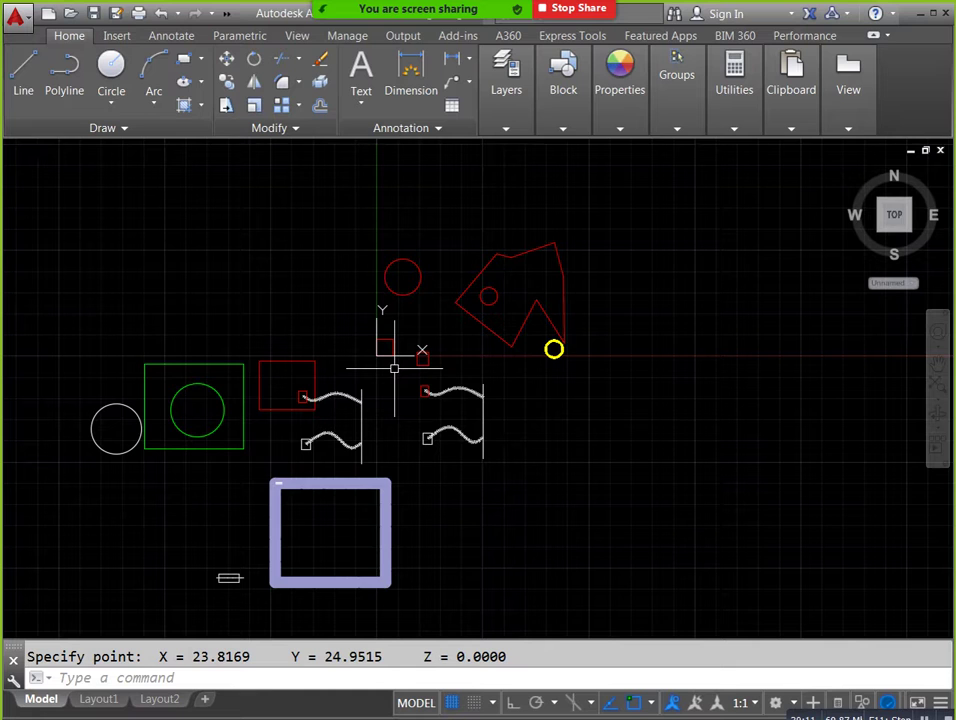
pyautogui.click(734, 95)
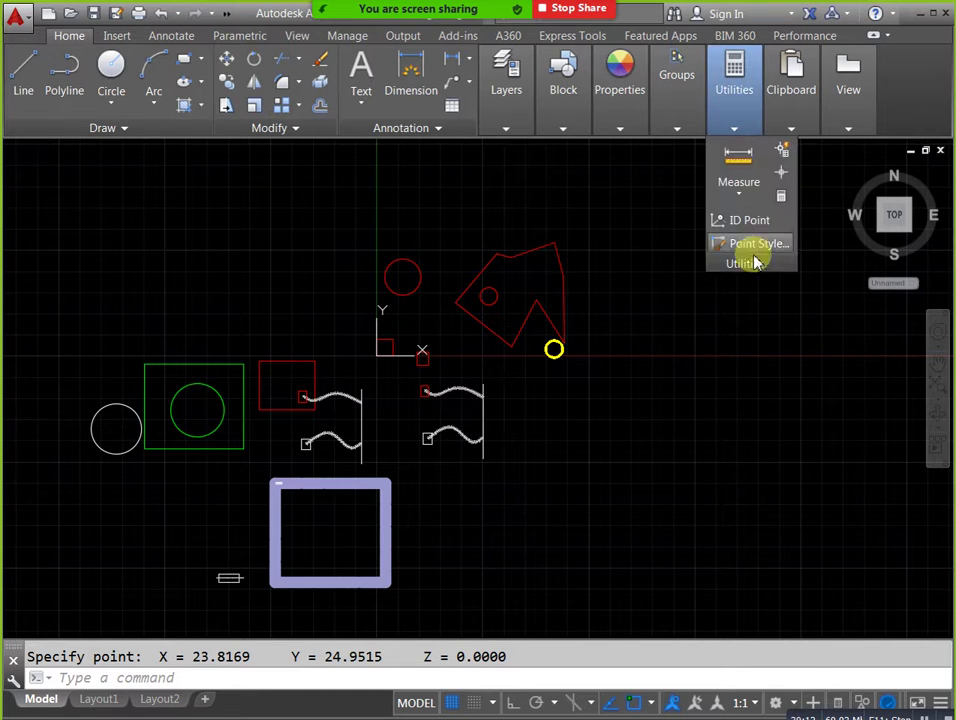
pyautogui.click(629, 290)
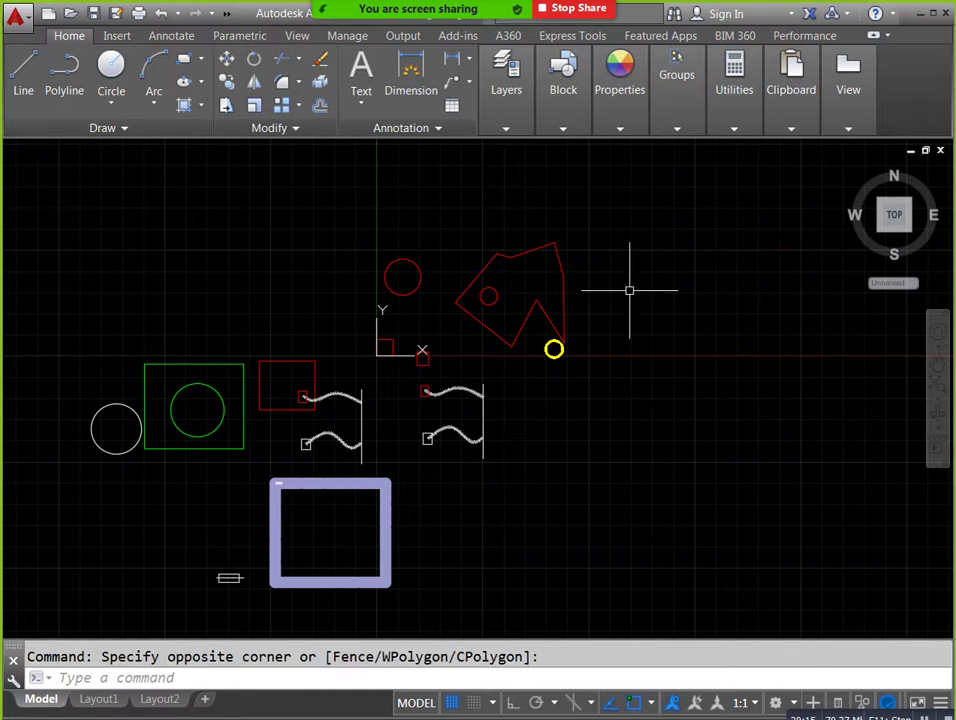
# Review the clipboard paste options and trial-select the right-hand wavy lines group.
pyautogui.click(808, 120)
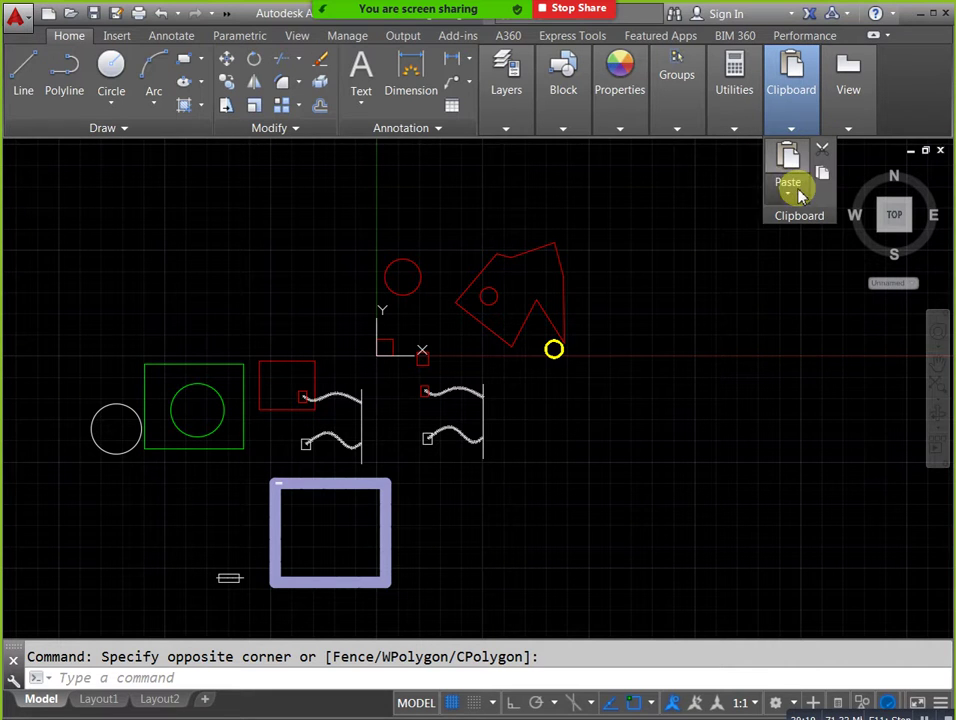
pyautogui.click(794, 188)
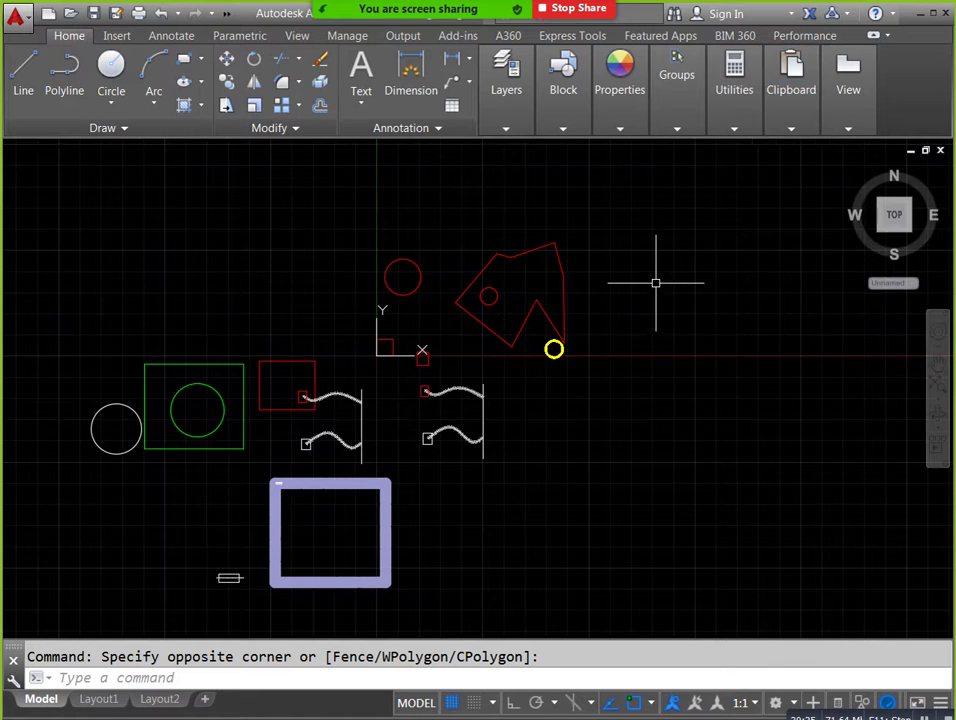
pyautogui.press('Escape')
pyautogui.scroll(2, 427, 416)
pyautogui.scroll(4, 427, 416)
pyautogui.scroll(-2, 433, 341)
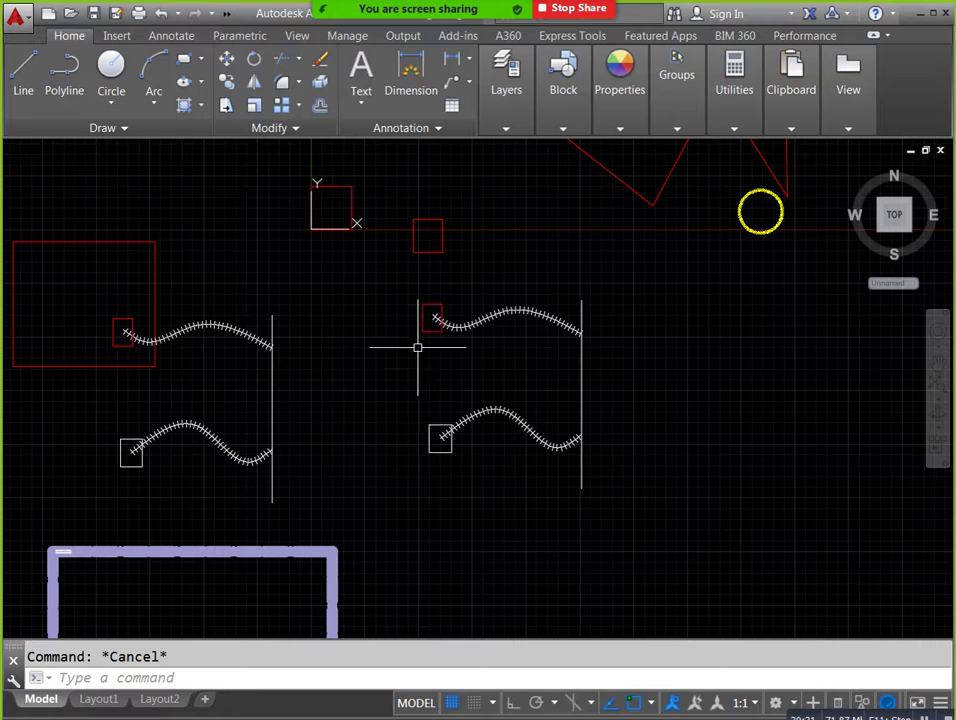
pyautogui.click(416, 272)
pyautogui.click(628, 517)
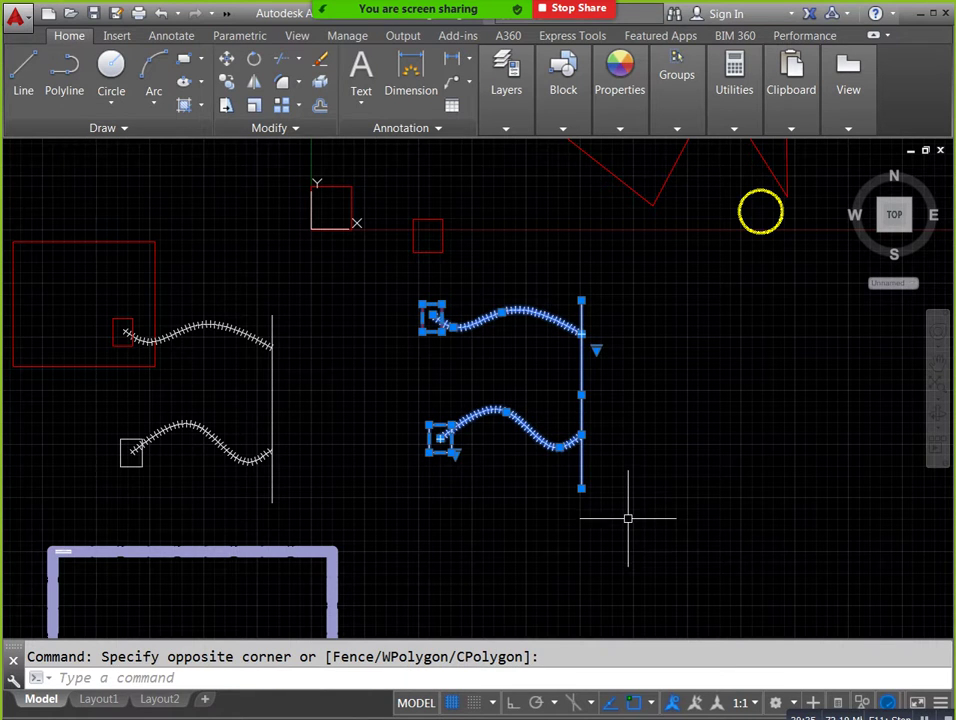
pyautogui.press('Escape')
pyautogui.write('copy')
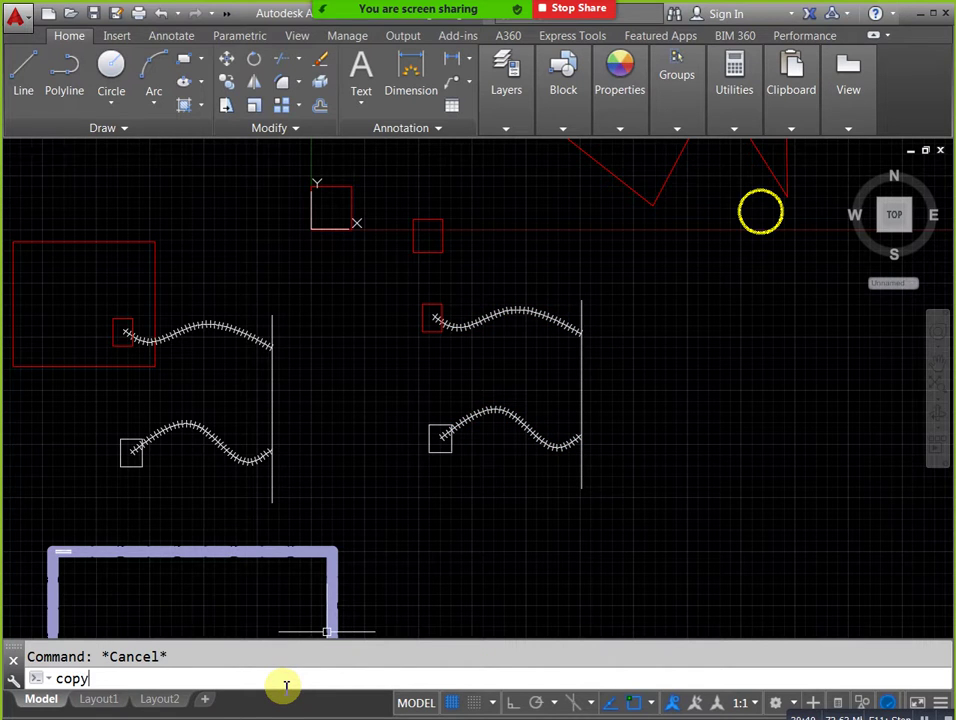
# Copy the five right-hand flag objects to the clipboard with COPYCLIP and start a new drawing.
pyautogui.write('c')
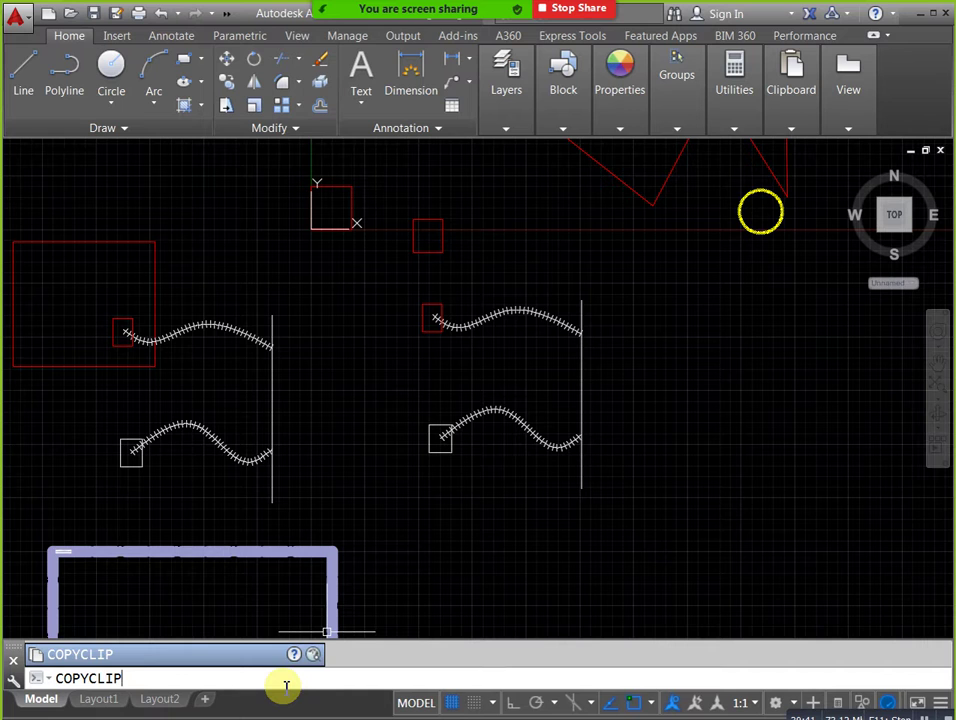
pyautogui.press('Return')
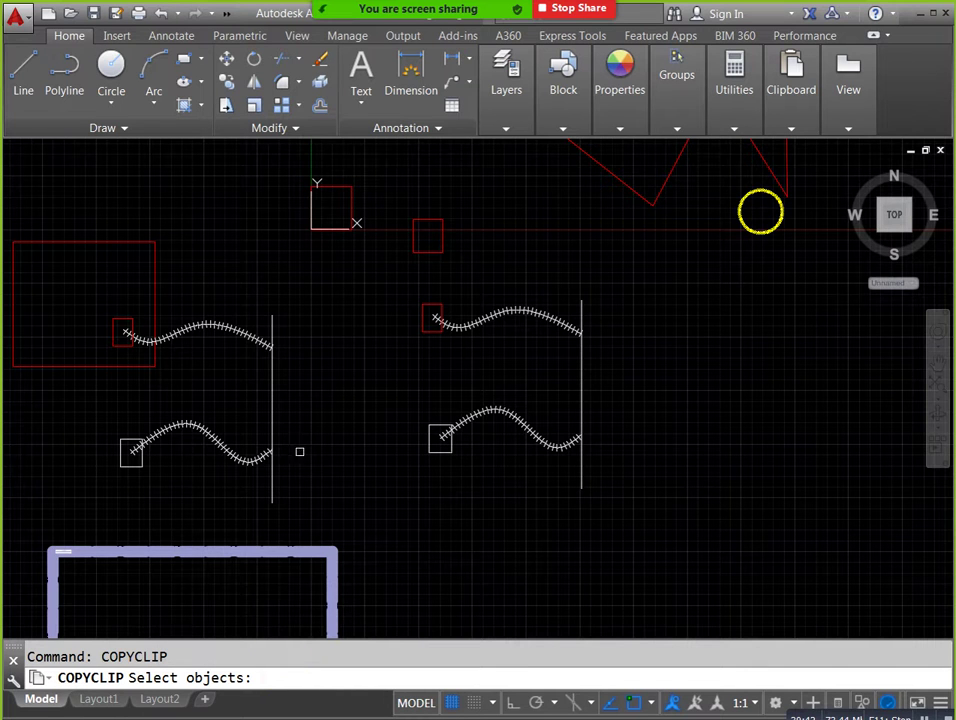
pyautogui.click(407, 295)
pyautogui.click(658, 535)
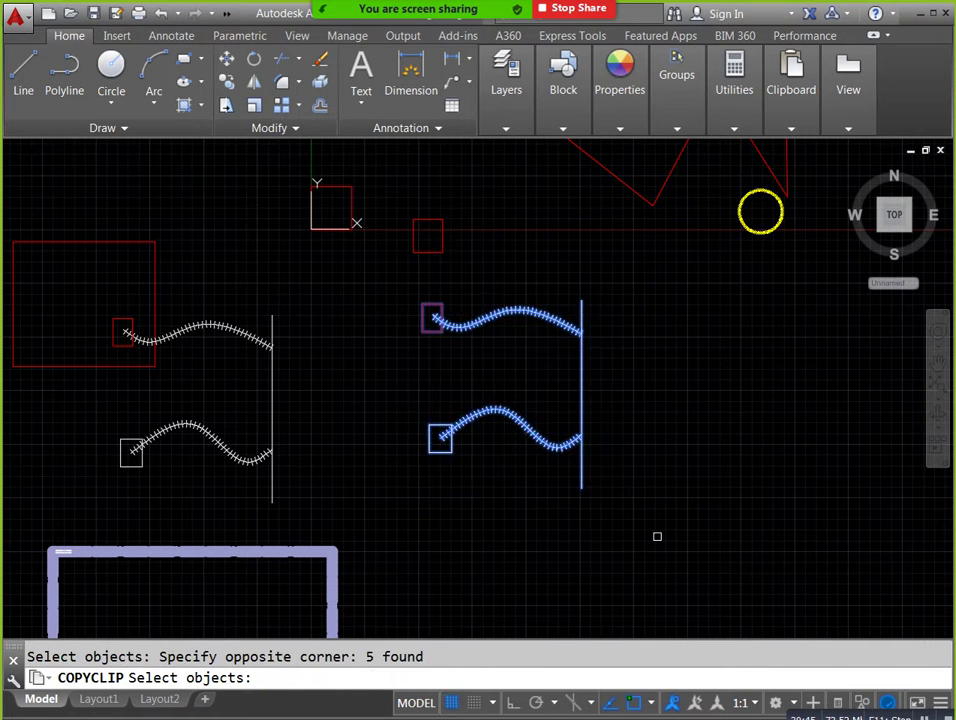
pyautogui.press('Return')
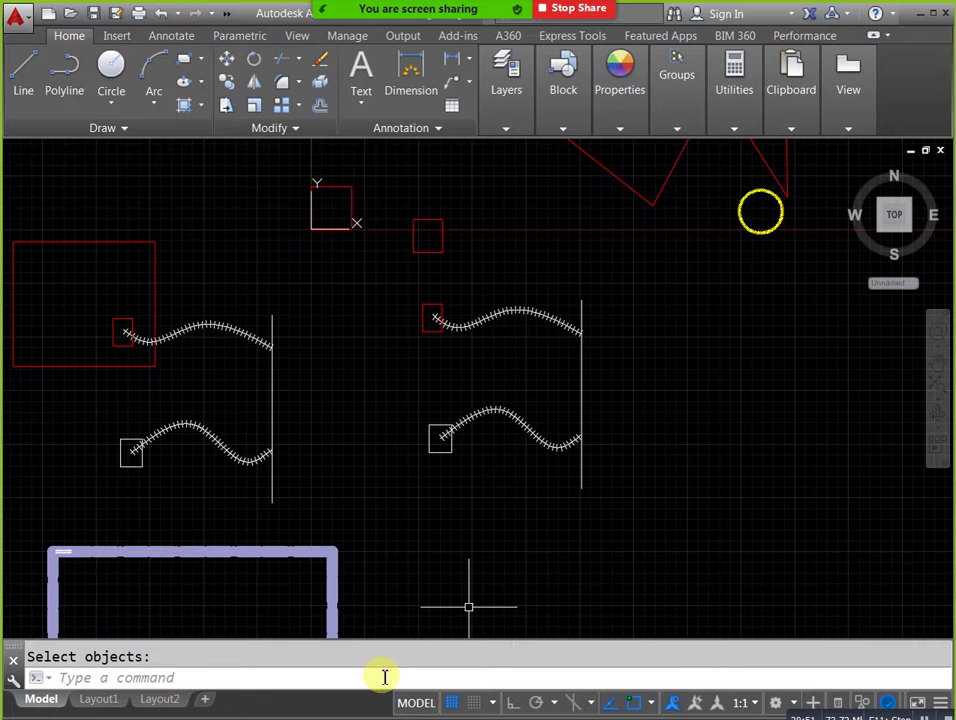
pyautogui.hotkey('ctrl', 'n')
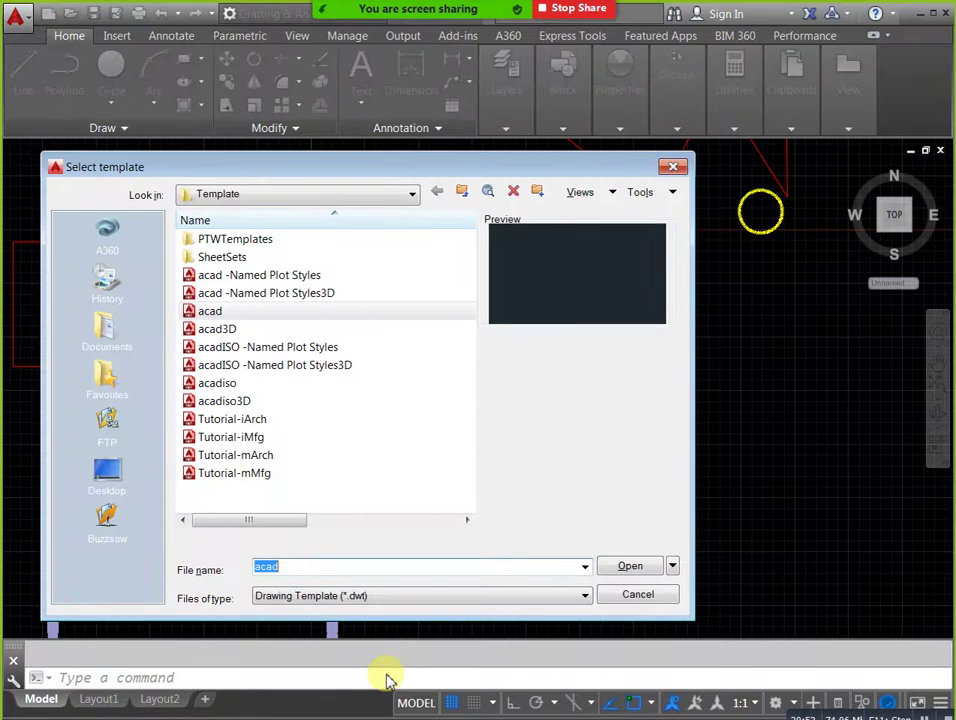
# Start an acad-template drawing, paste the copied flag objects, and zoom to All.
pyautogui.click(625, 566)
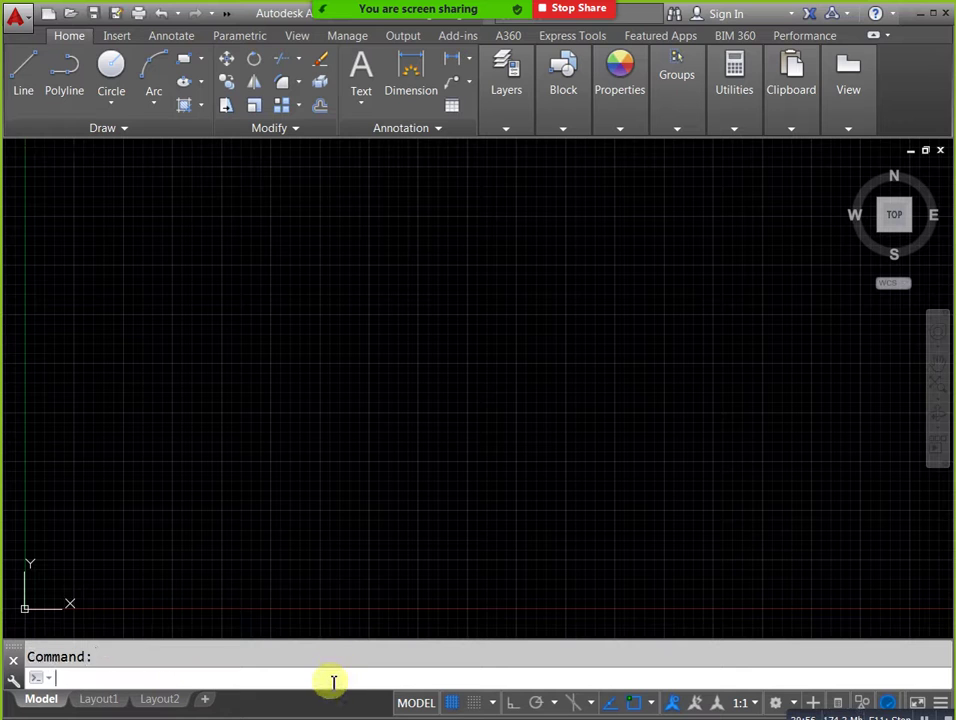
pyautogui.write('pas')
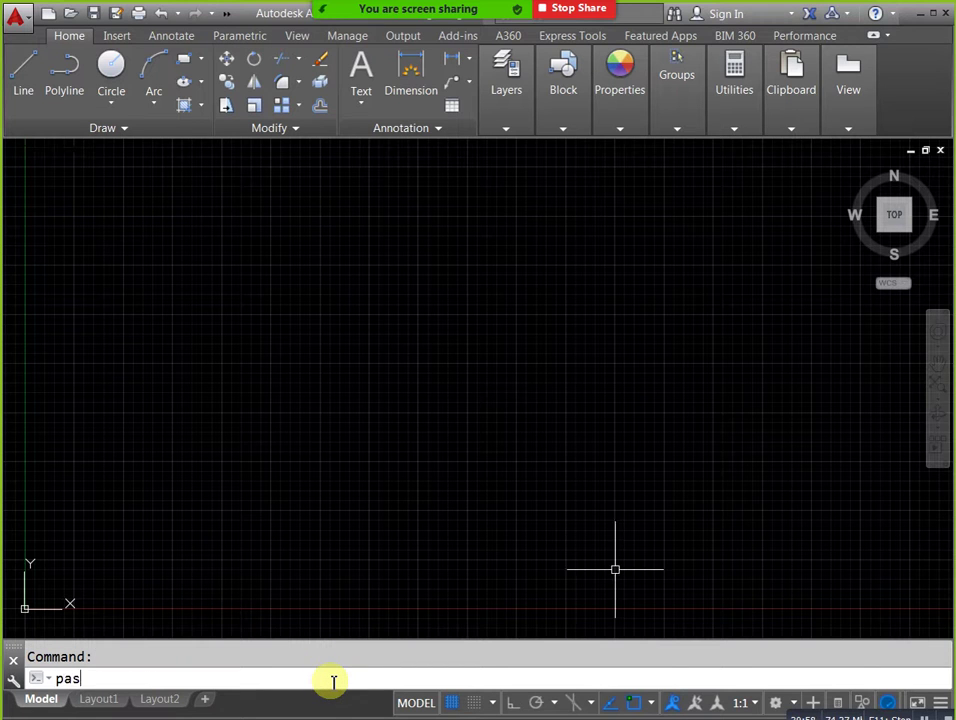
pyautogui.write('tecl')
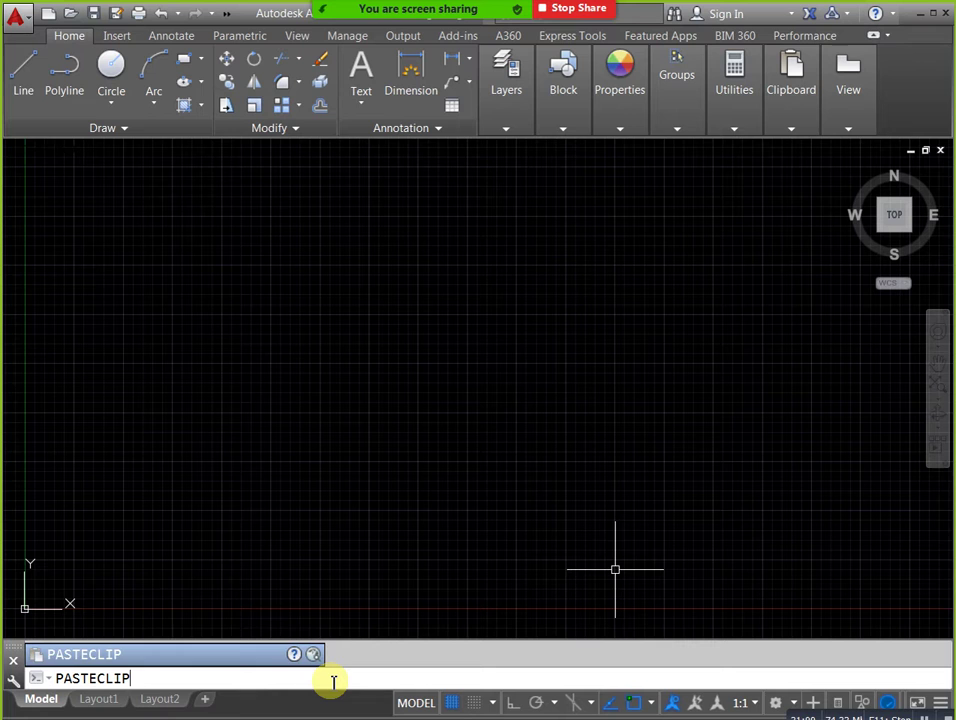
pyautogui.press('Return')
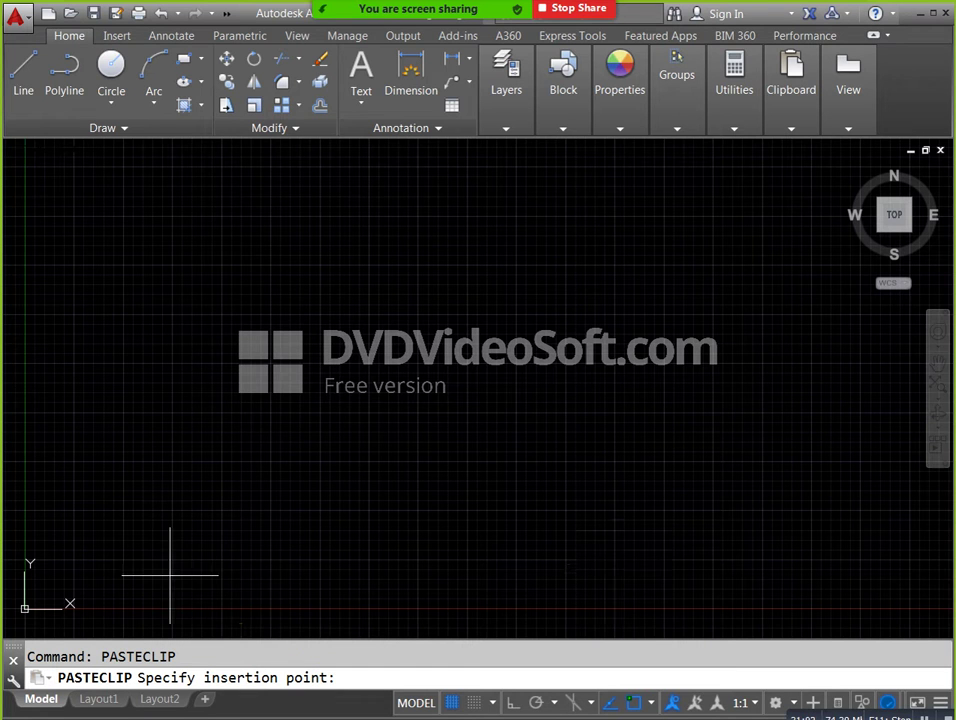
pyautogui.click(386, 455)
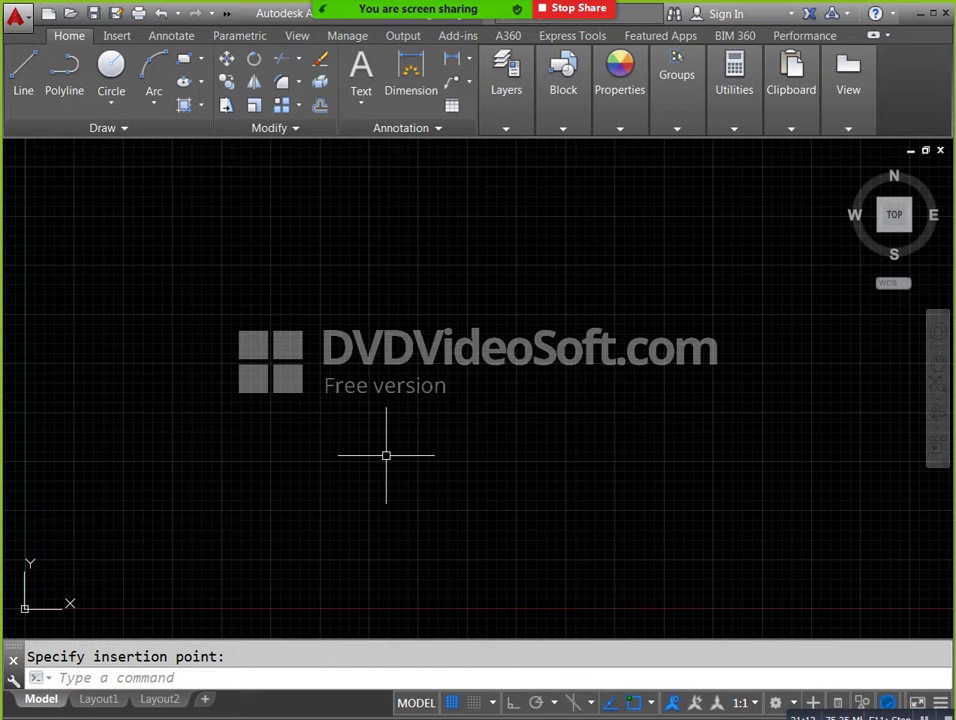
pyautogui.write('z')
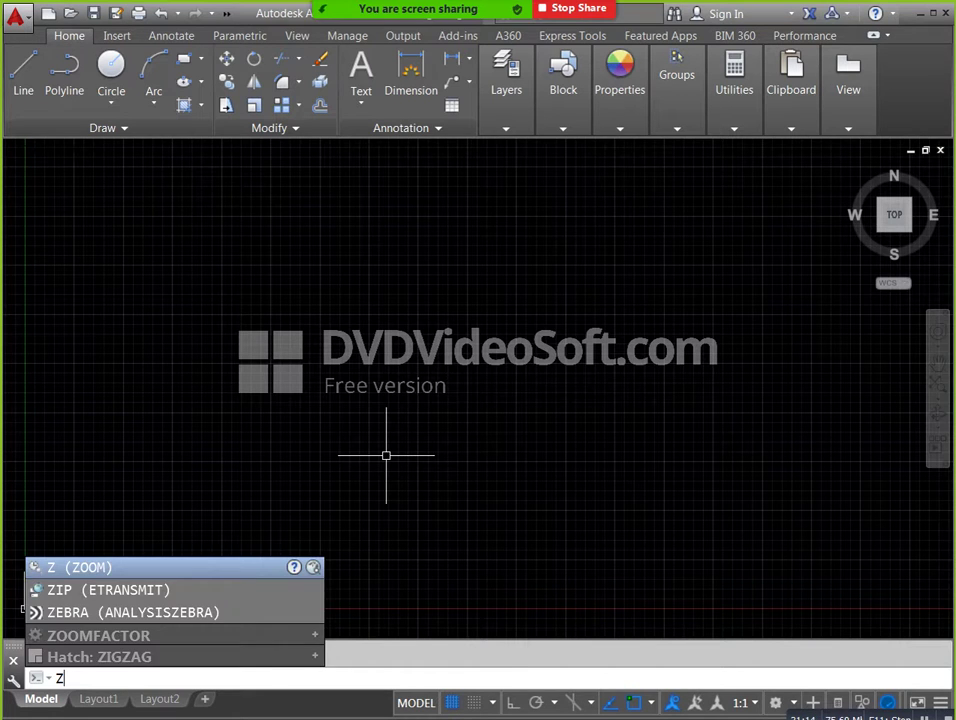
pyautogui.press('Return')
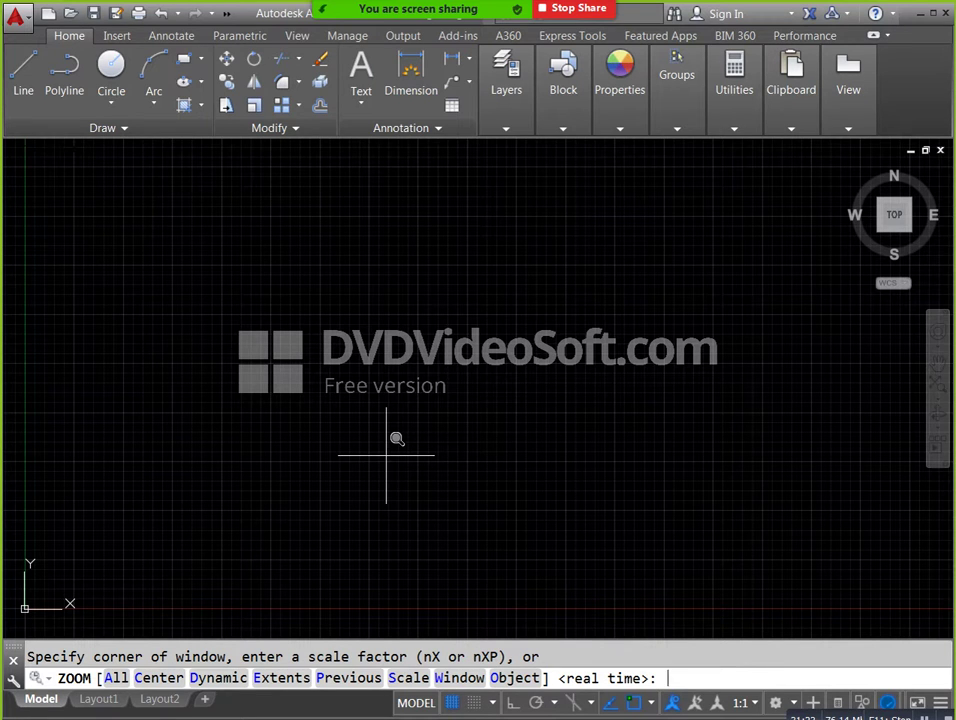
pyautogui.write('a')
pyautogui.press('Return')
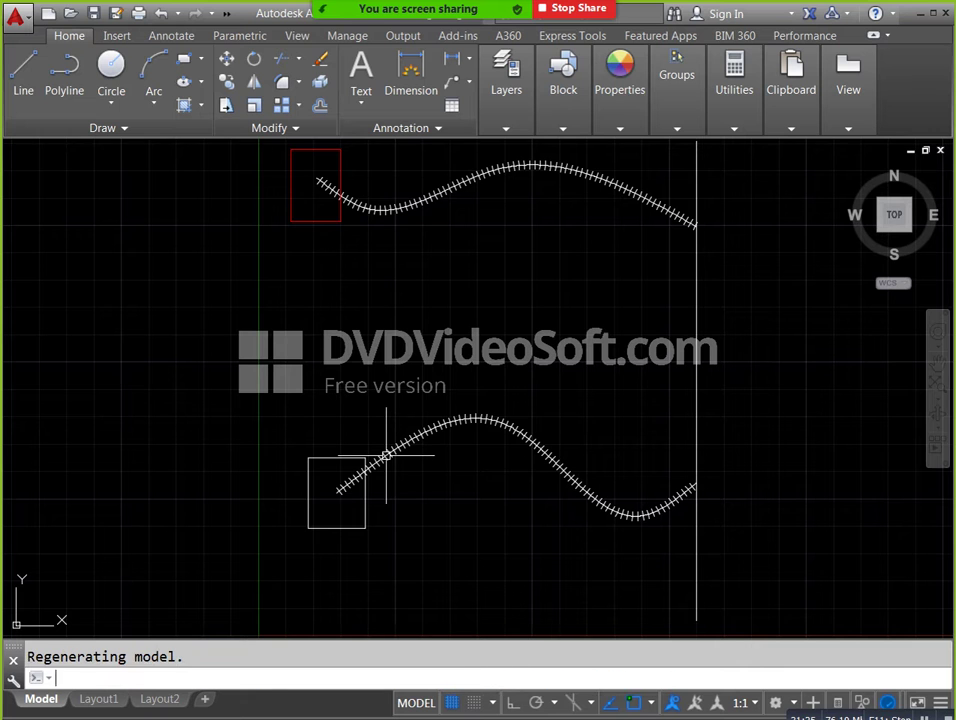
# Center the flags in view, switch to the other drawing and look at the paste options.
pyautogui.scroll(-5, 440, 283)
pyautogui.scroll(1, 474, 311)
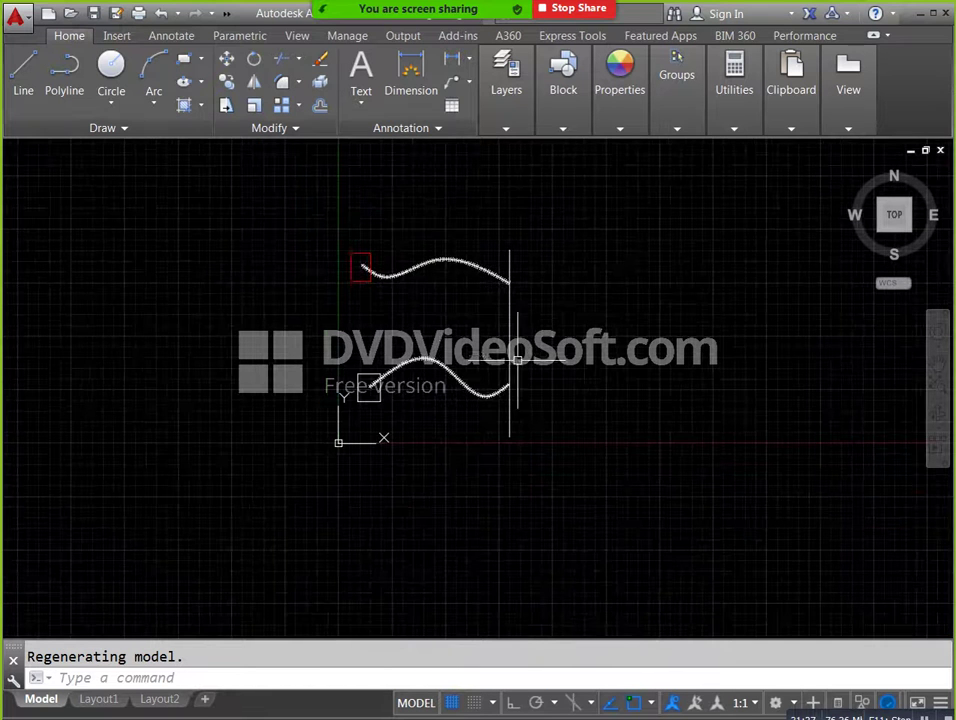
pyautogui.scroll(2, 474, 311)
pyautogui.moveTo(465, 316); pyautogui.dragTo(435, 286, button='middle')
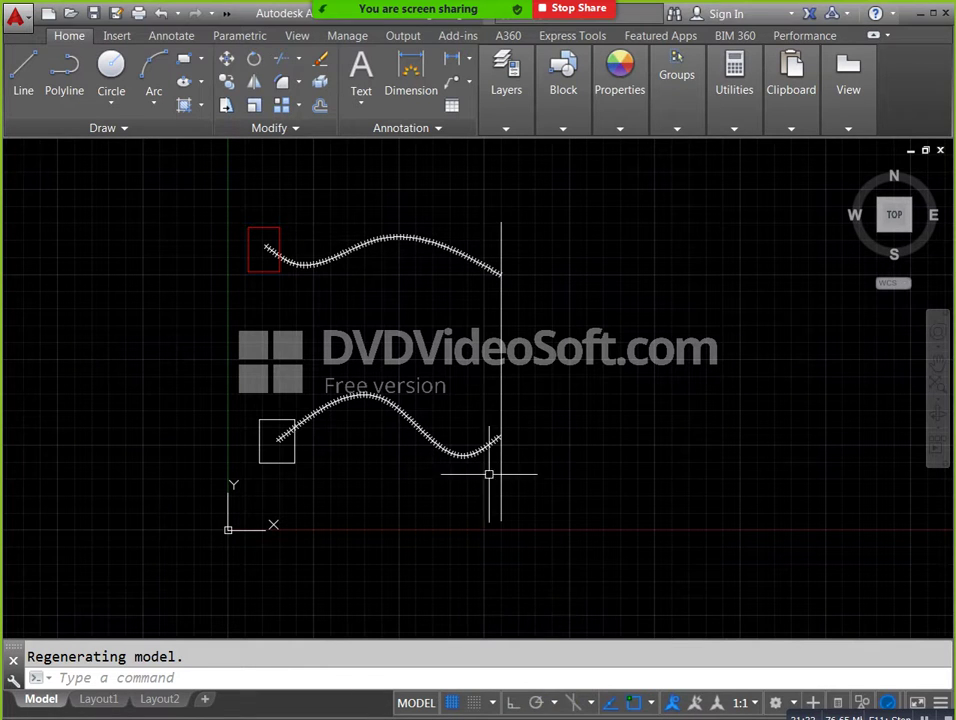
pyautogui.click(559, 676)
pyautogui.moveTo(791, 90)
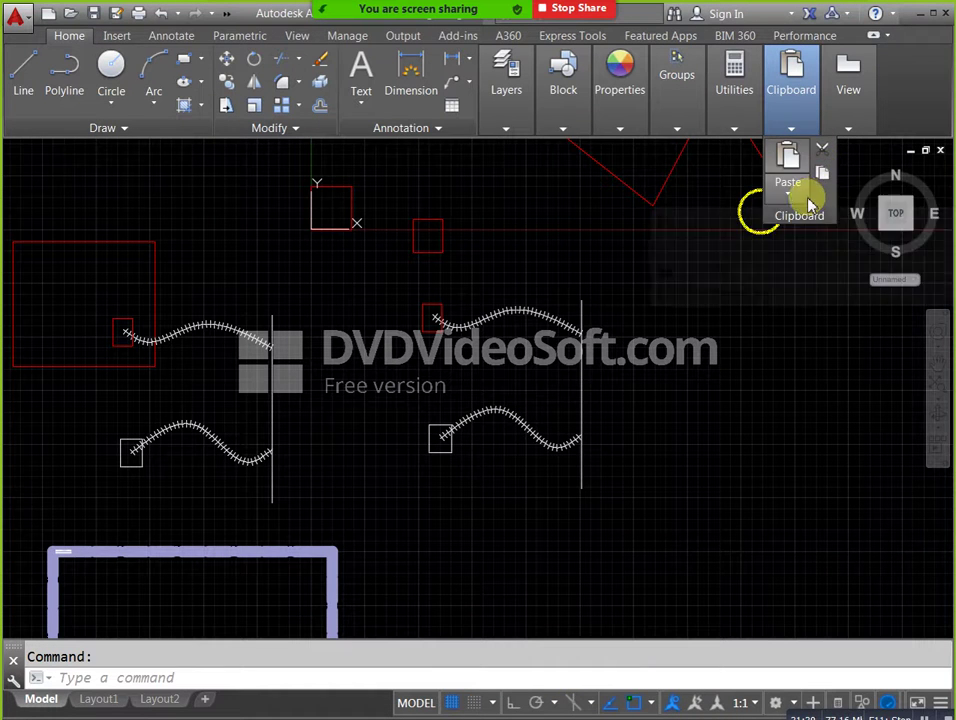
pyautogui.click(795, 203)
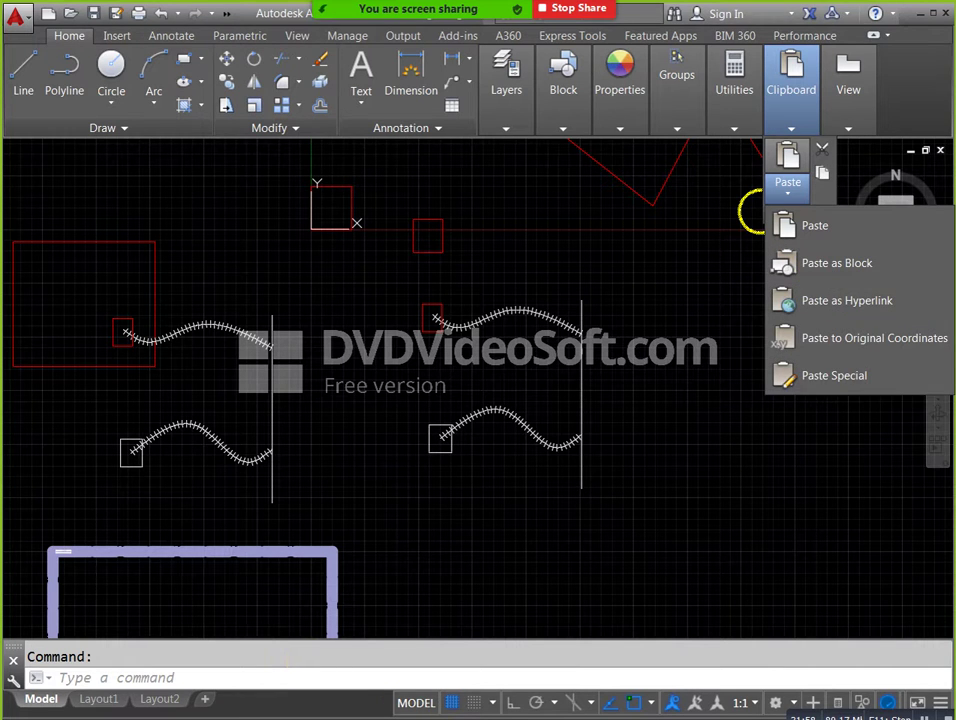
# Paste the copied flag into the second drawing as a block, up and right of the originals.
pyautogui.click(551, 705)
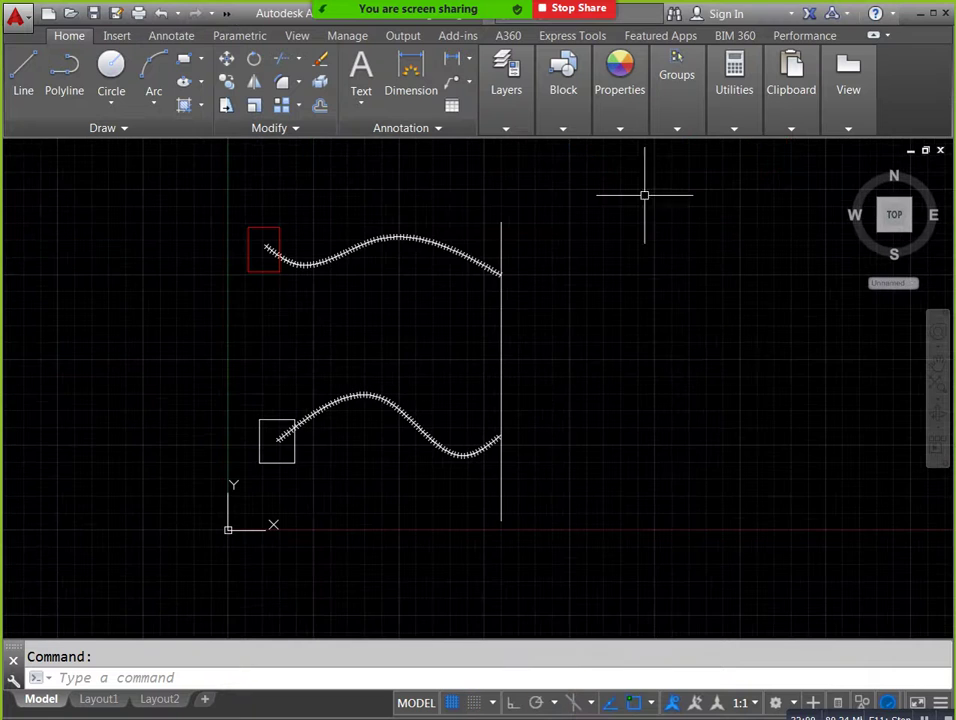
pyautogui.click(797, 116)
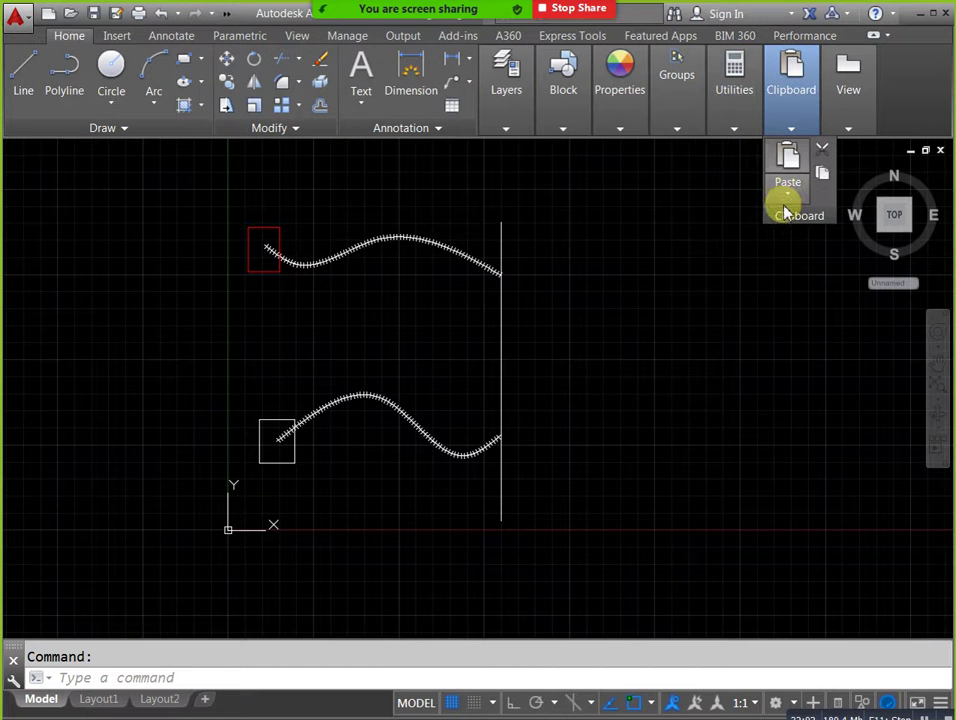
pyautogui.click(787, 194)
pyautogui.click(783, 259)
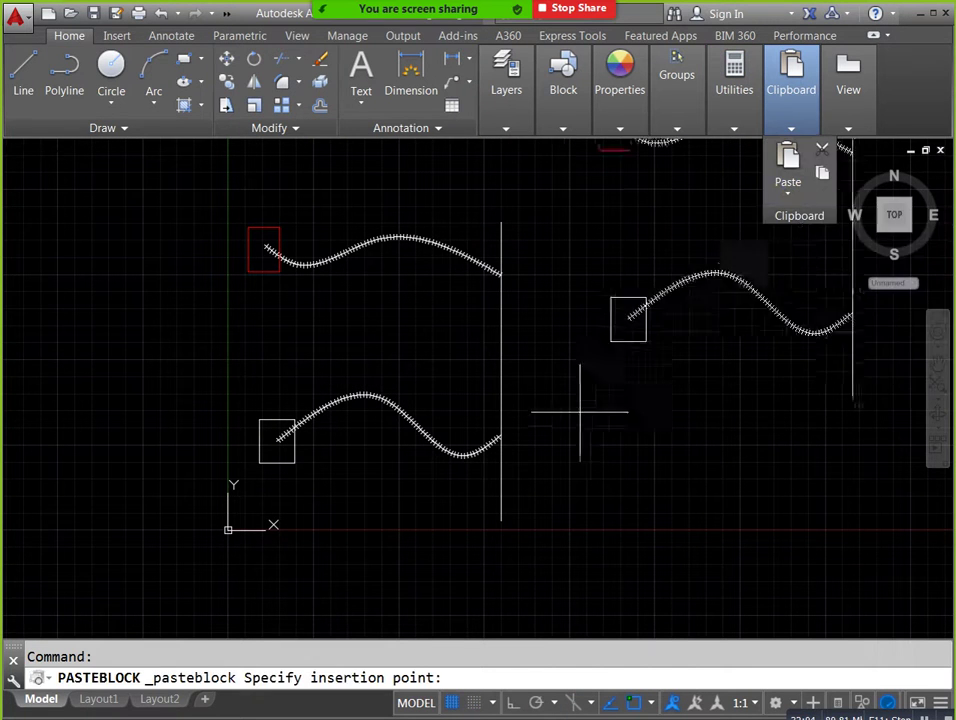
pyautogui.scroll(-2, 540, 455)
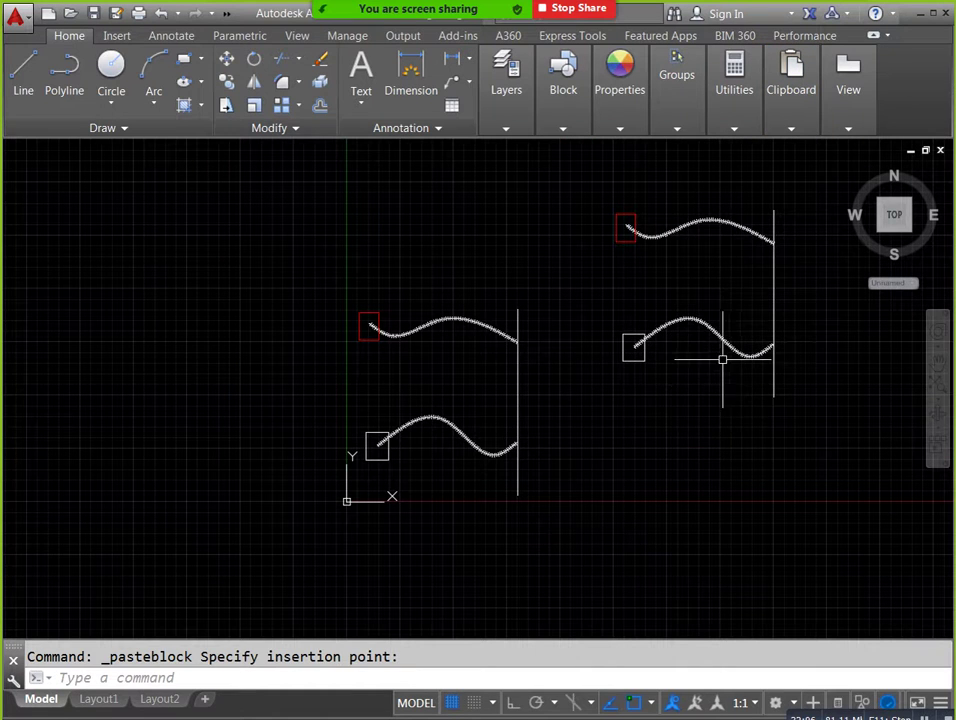
pyautogui.click(616, 397)
# Select the original and pasted flags in turn to compare them.
pyautogui.press('Escape')
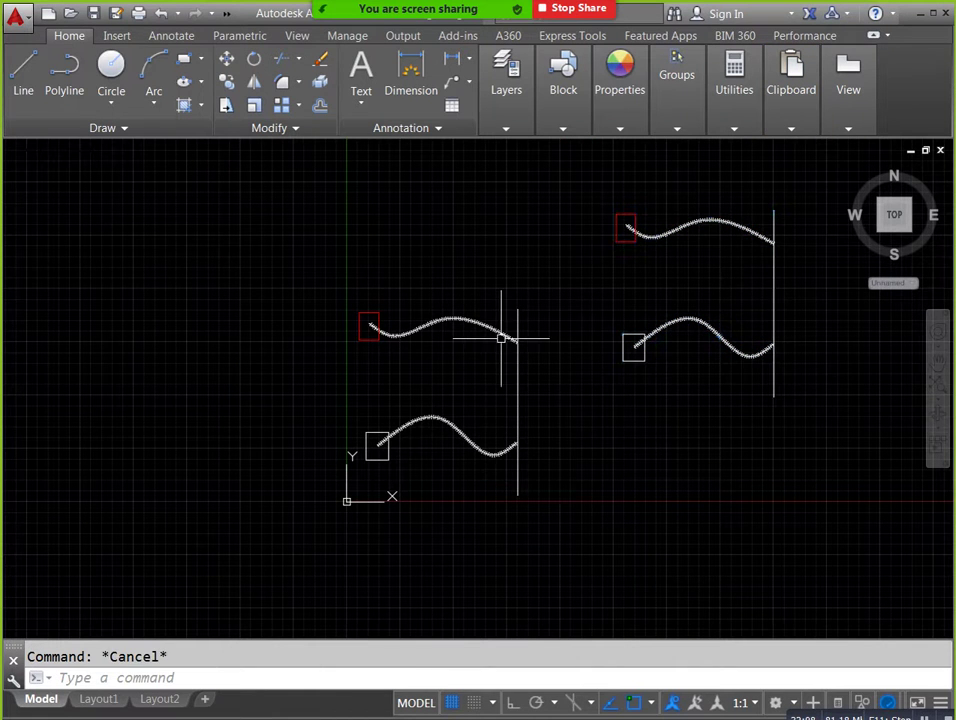
pyautogui.click(505, 335)
pyautogui.press('Escape')
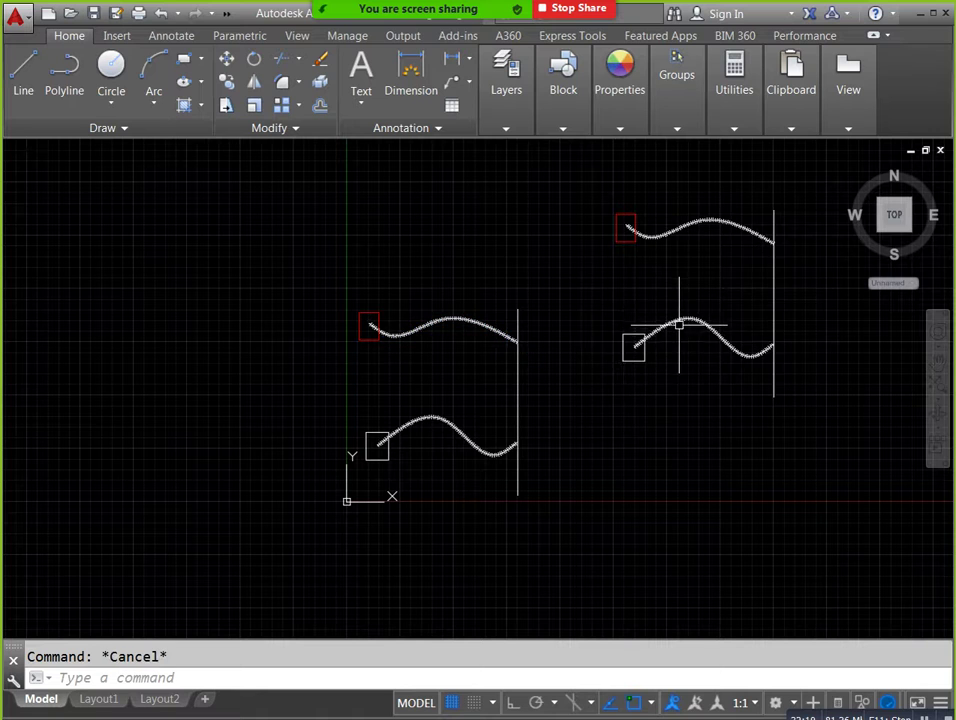
pyautogui.click(690, 324)
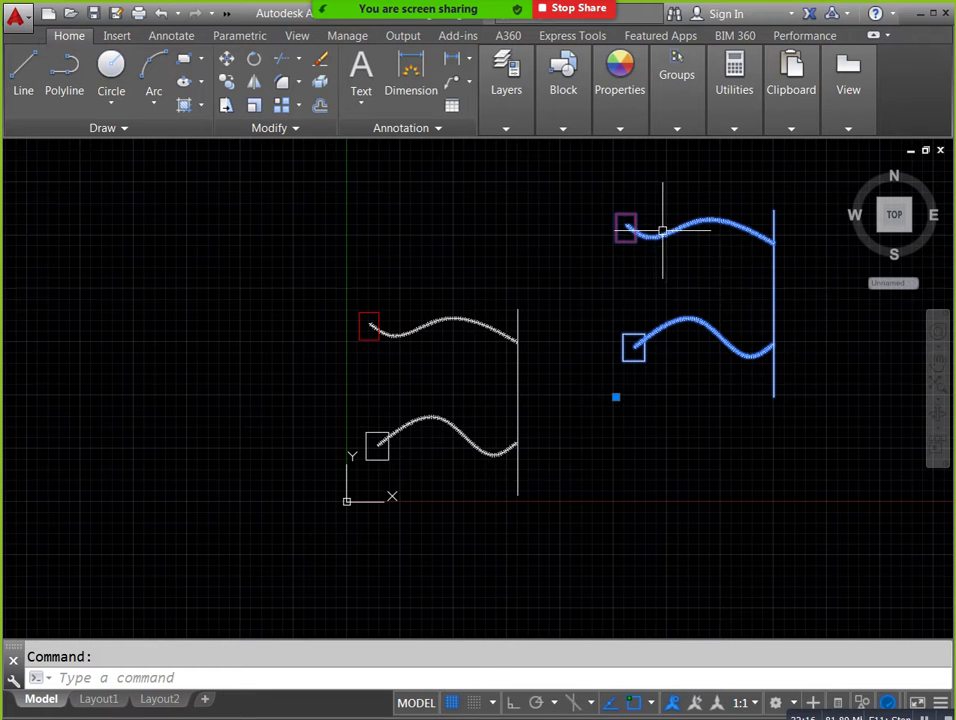
pyautogui.press('Escape')
# Attach the clipboard content as a hyperlink to the pasted flag block.
pyautogui.click(660, 231)
pyautogui.press('Escape')
pyautogui.click(505, 336)
pyautogui.press('Escape')
pyautogui.click(790, 105)
pyautogui.click(799, 197)
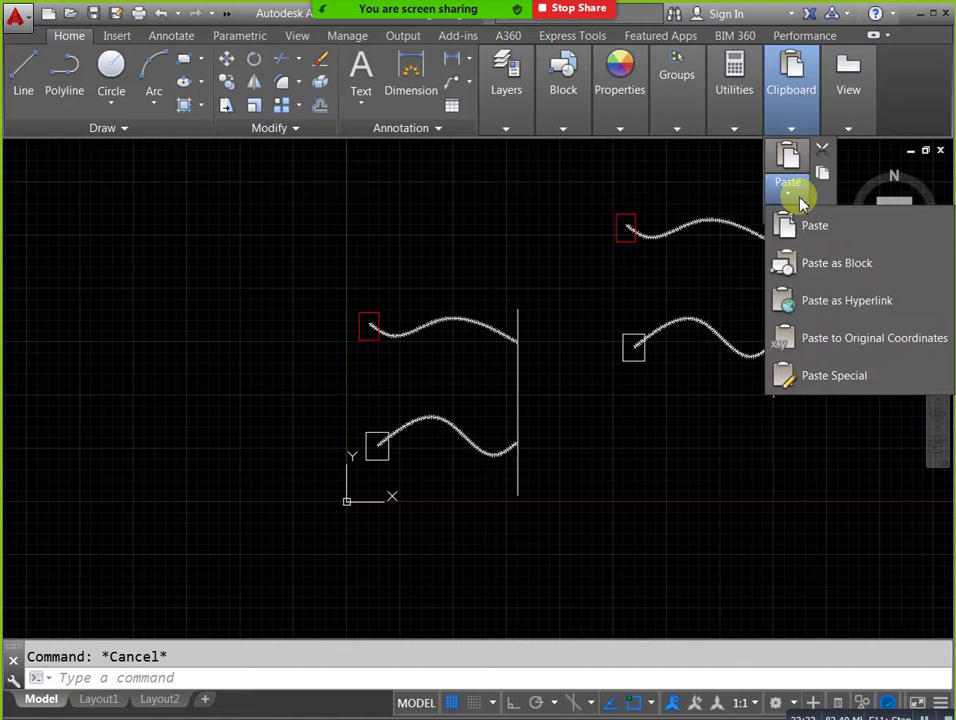
pyautogui.click(803, 304)
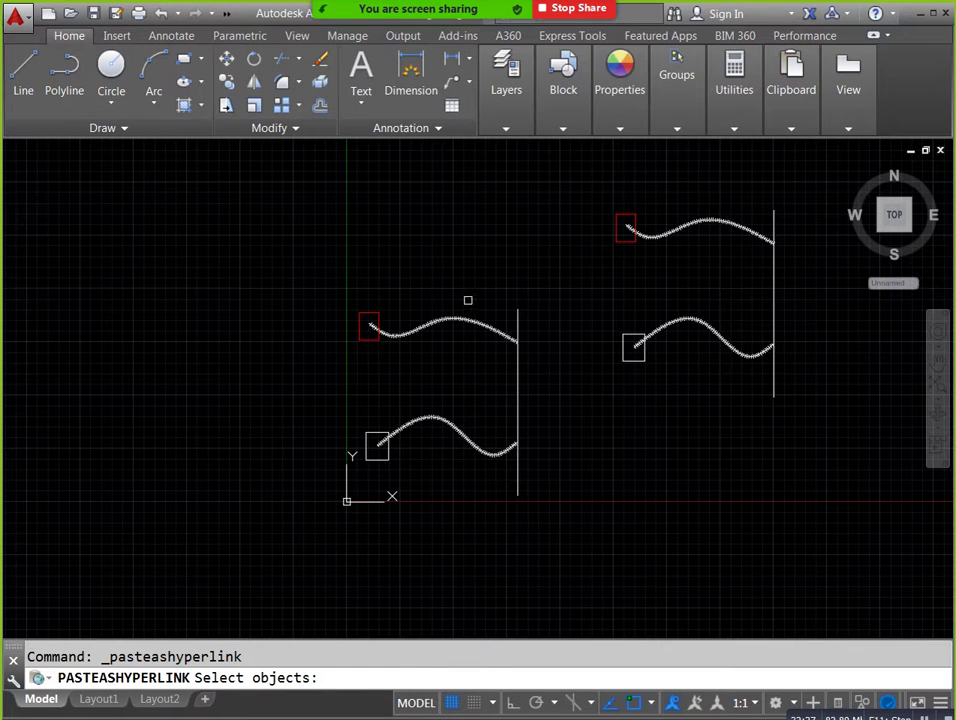
pyautogui.click(634, 331)
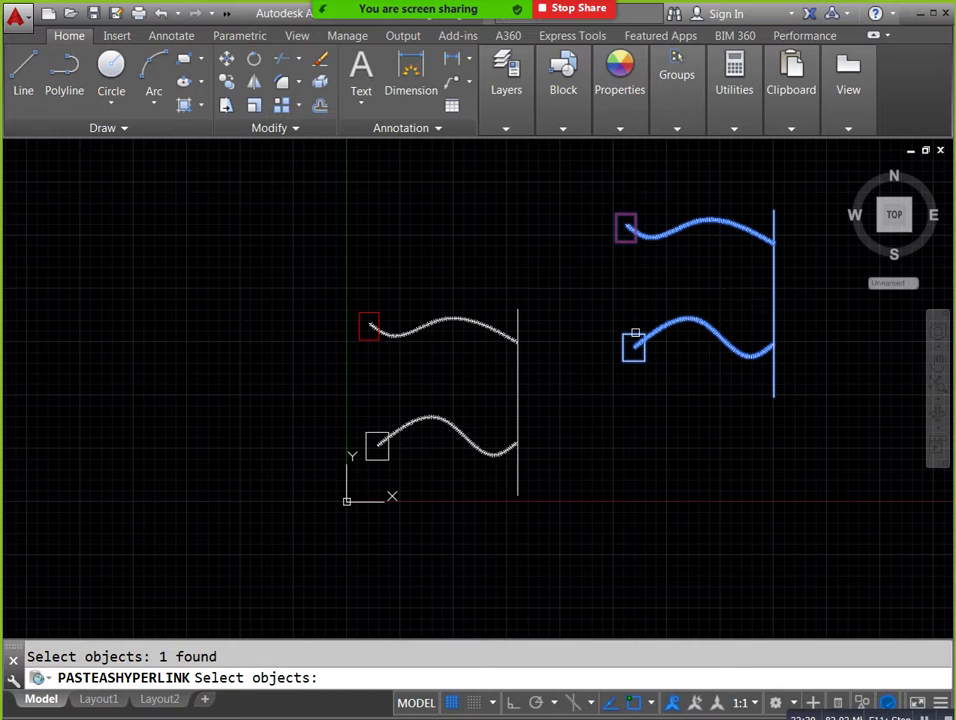
pyautogui.press('Return')
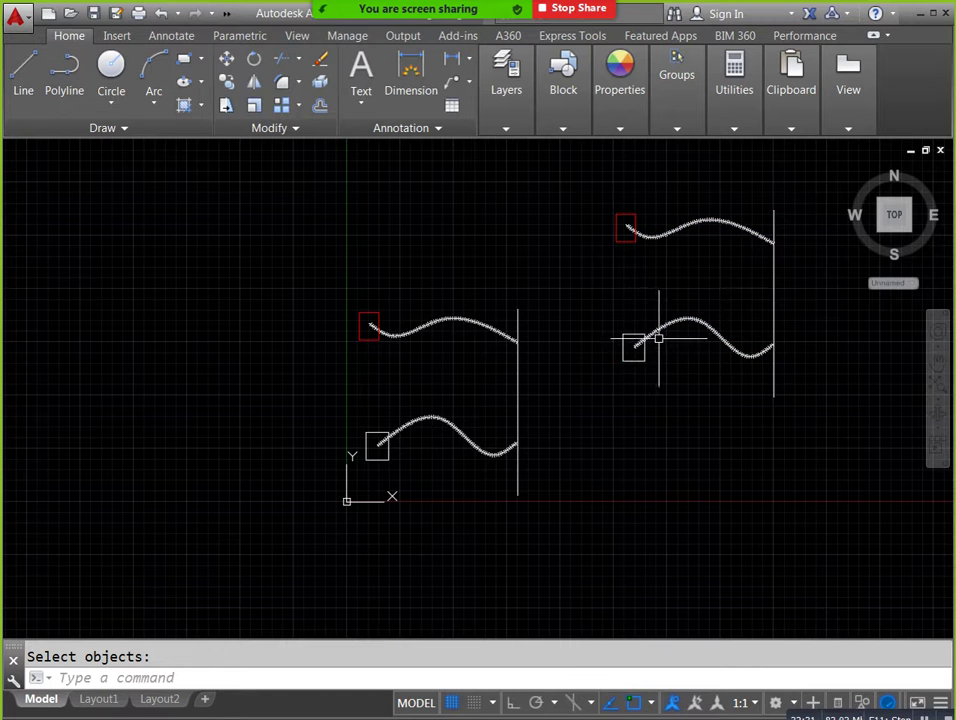
# Paste another flag copy at its original coordinates.
pyautogui.click(663, 325)
pyautogui.press('Escape')
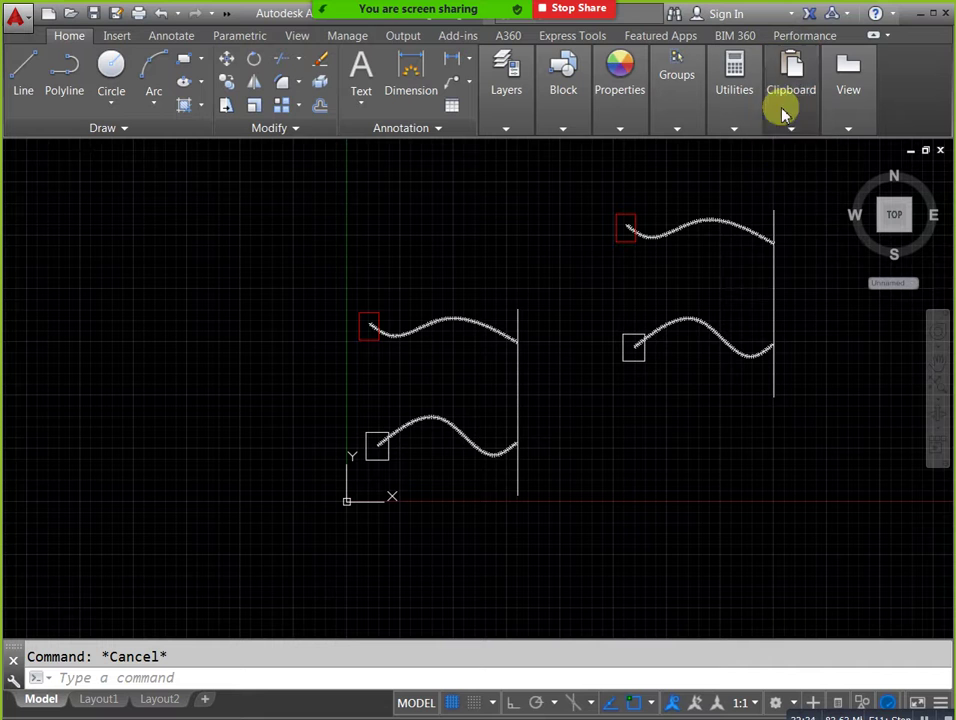
pyautogui.click(790, 194)
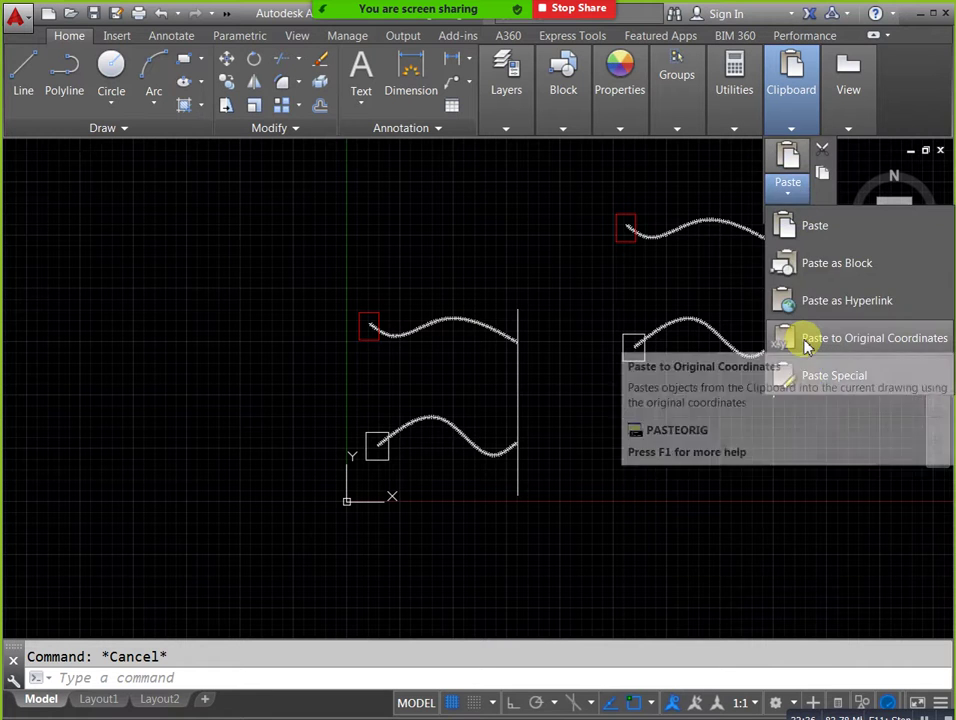
pyautogui.click(808, 345)
pyautogui.scroll(-2, 494, 453)
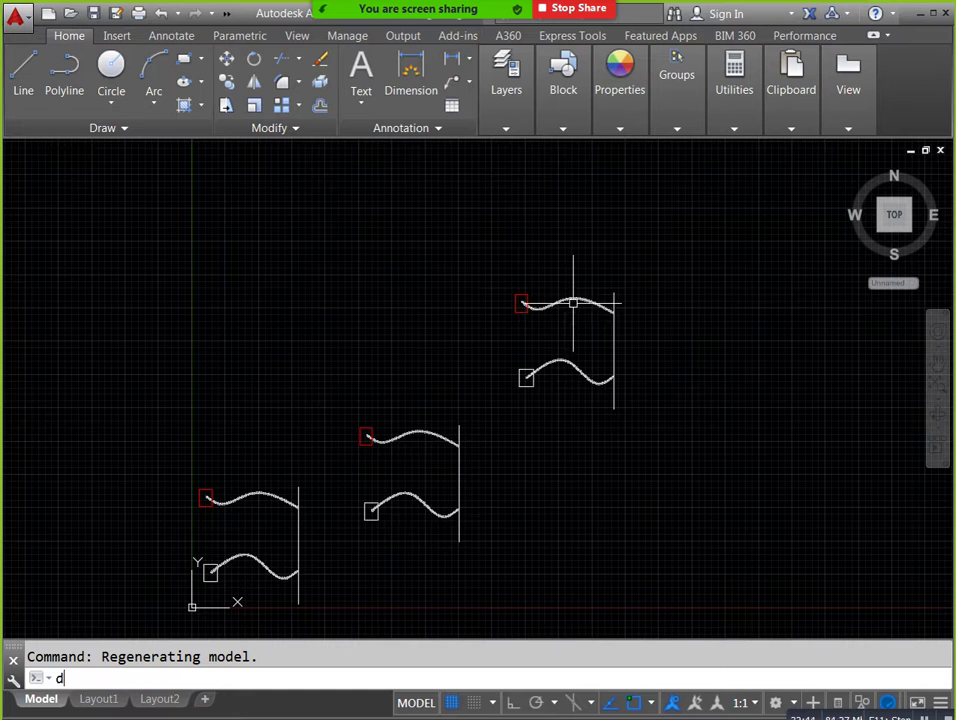
# Measure from the origin to the flag's square: Delta X 336.5313, Delta Y 180.6137, Delta Z 0.
pyautogui.write('i')
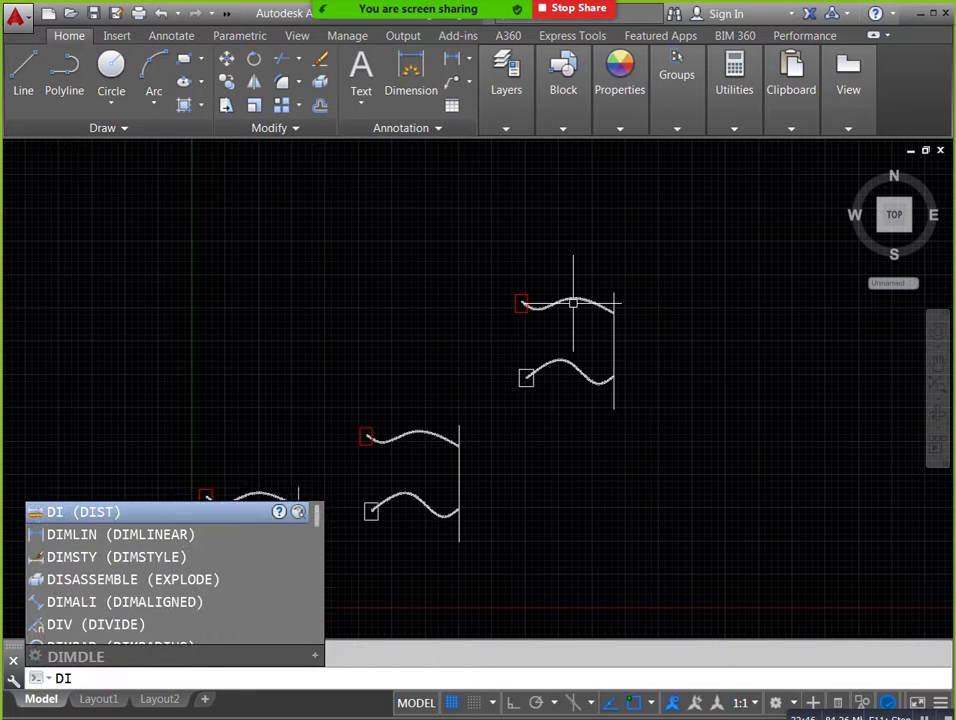
pyautogui.press('Return')
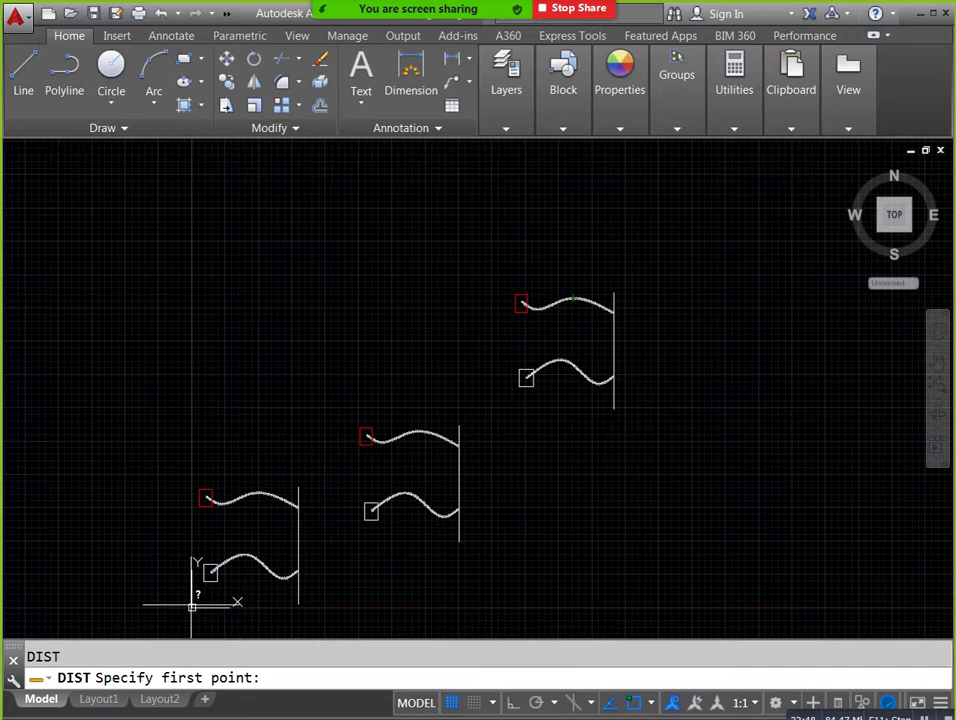
pyautogui.scroll(3, 192, 605)
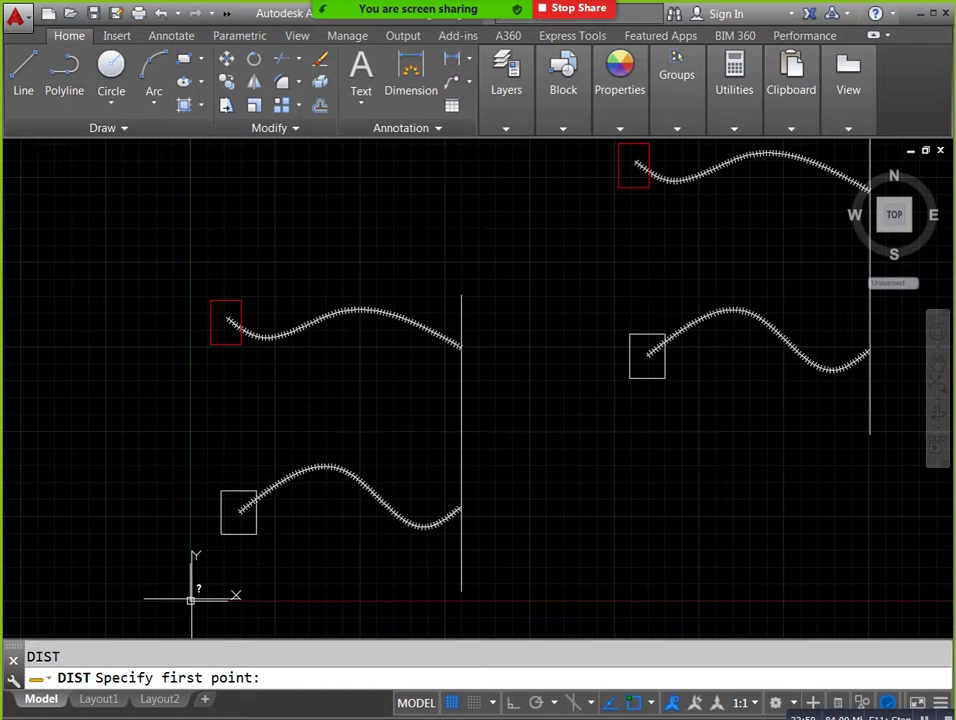
pyautogui.click(190, 600)
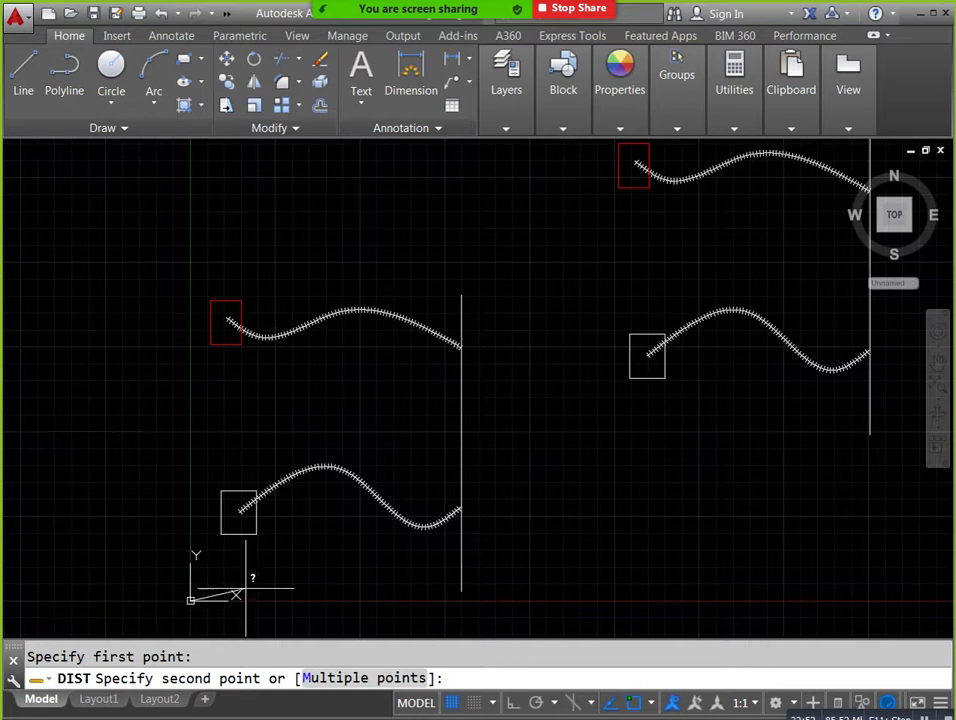
pyautogui.click(647, 355)
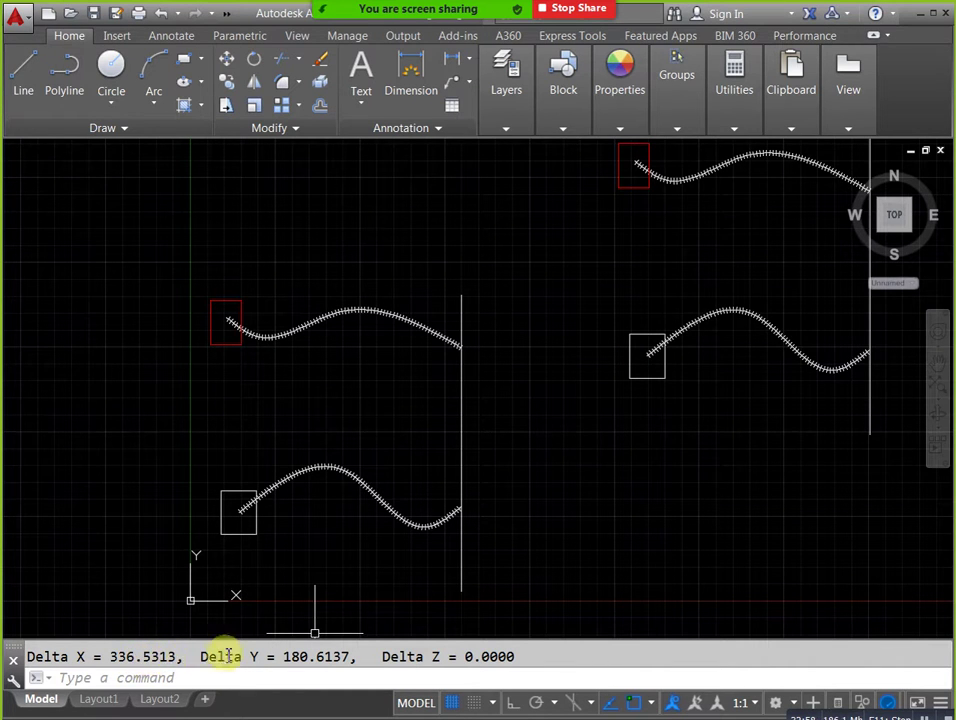
pyautogui.moveTo(192, 592)
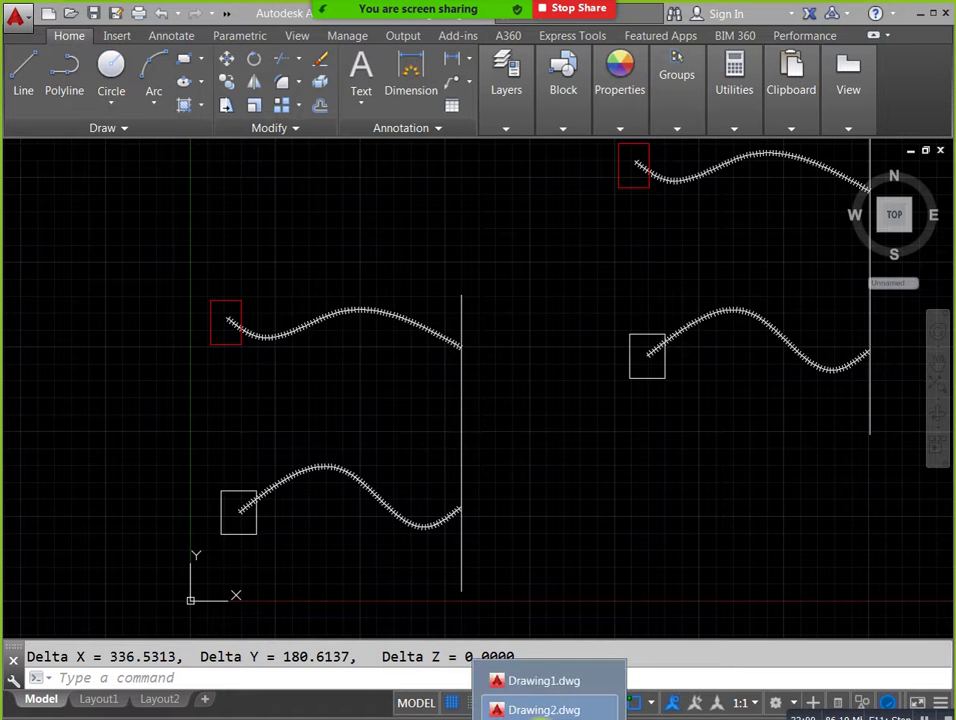
pyautogui.click(544, 695)
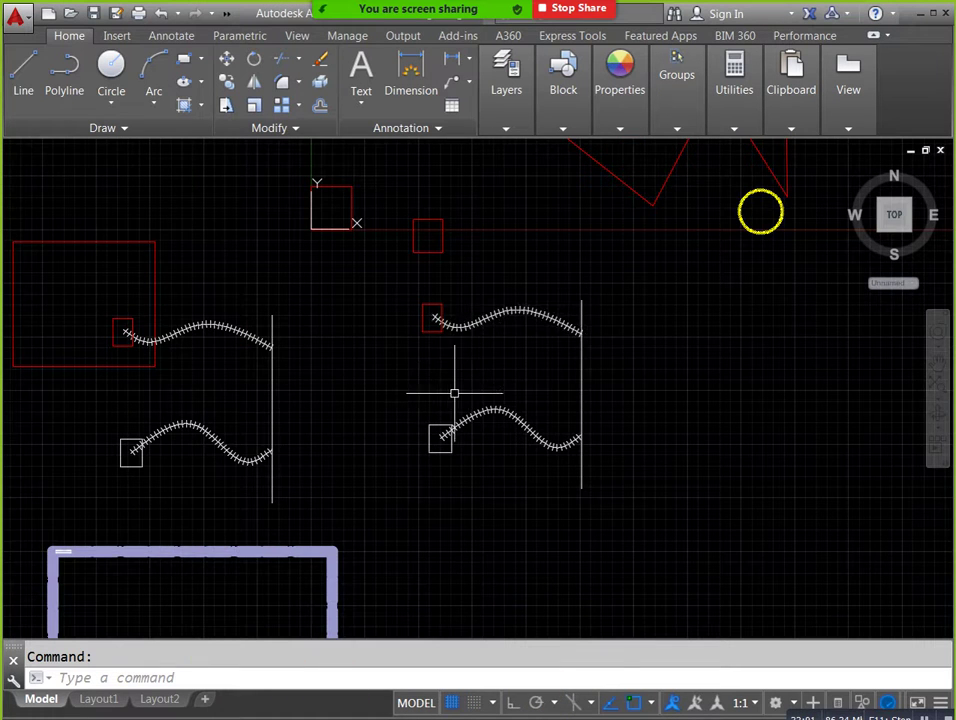
# Zoom Drawing1 to show the circles, red polygon, flag groups and blue rectangle.
pyautogui.scroll(-3, 456, 392)
pyautogui.scroll(2, 480, 350)
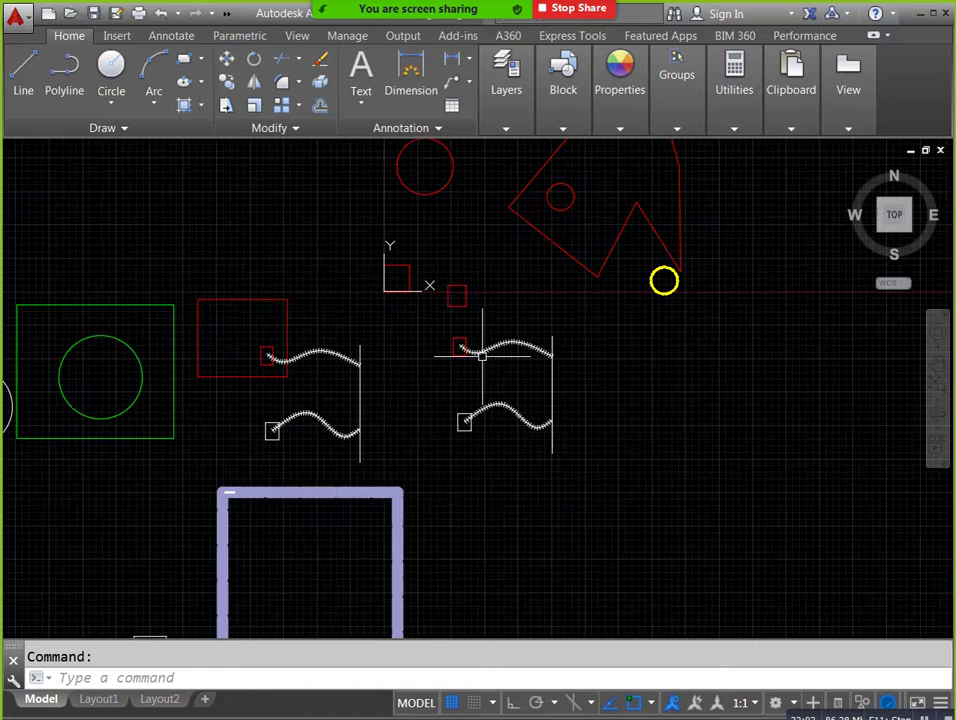
pyautogui.scroll(-2, 482, 350)
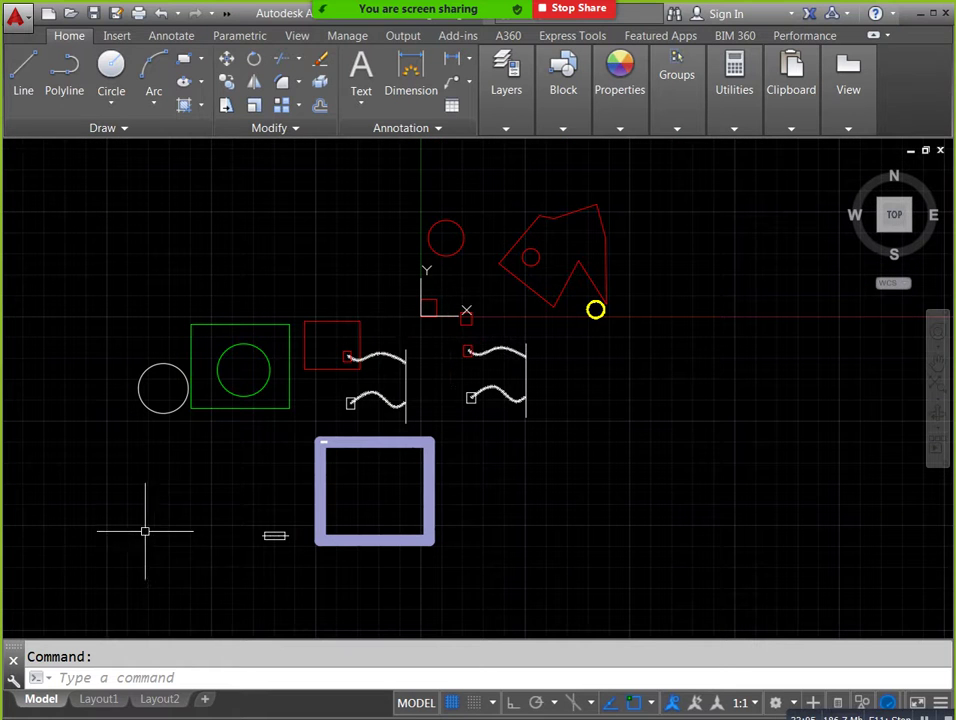
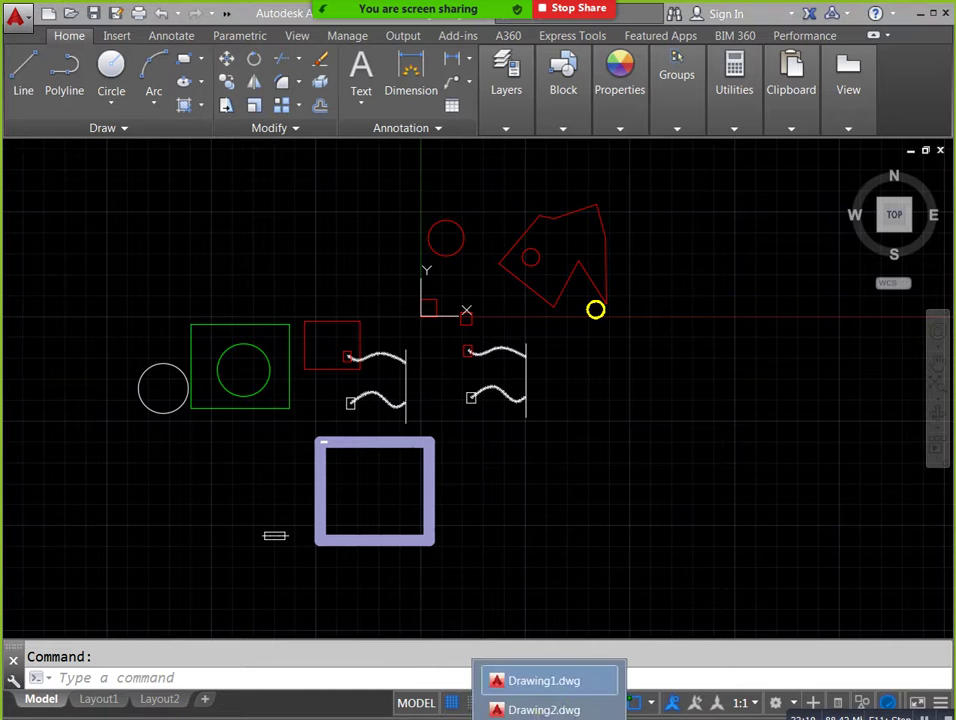
# In Drawing2, Paste Special the copied wave curve as a Picture (Metafile) and place it.
pyautogui.click(550, 710)
pyautogui.click(792, 95)
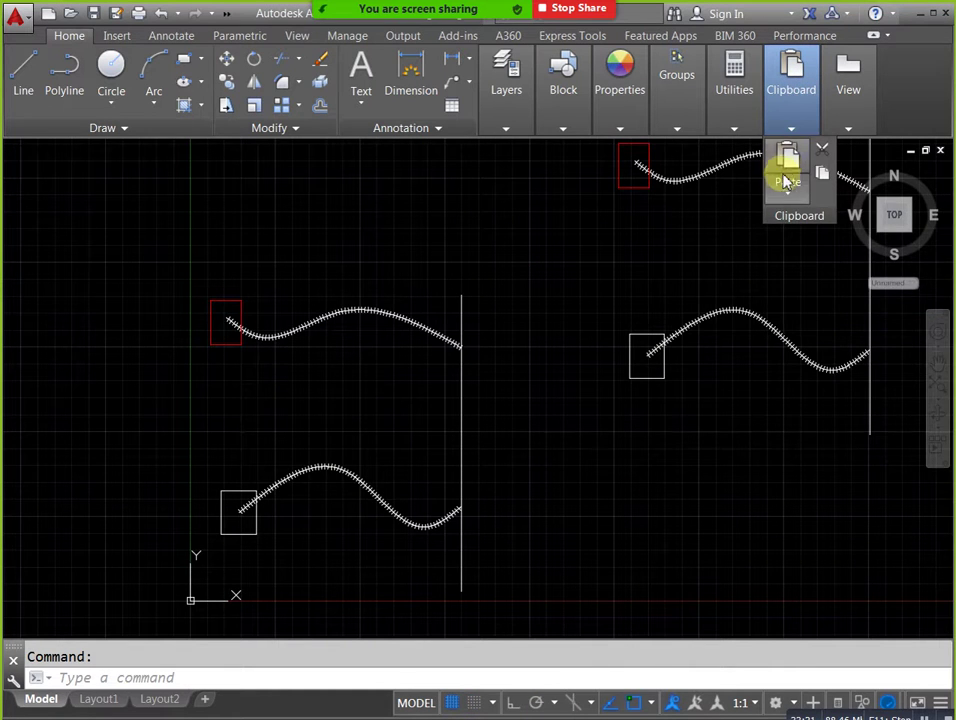
pyautogui.click(786, 182)
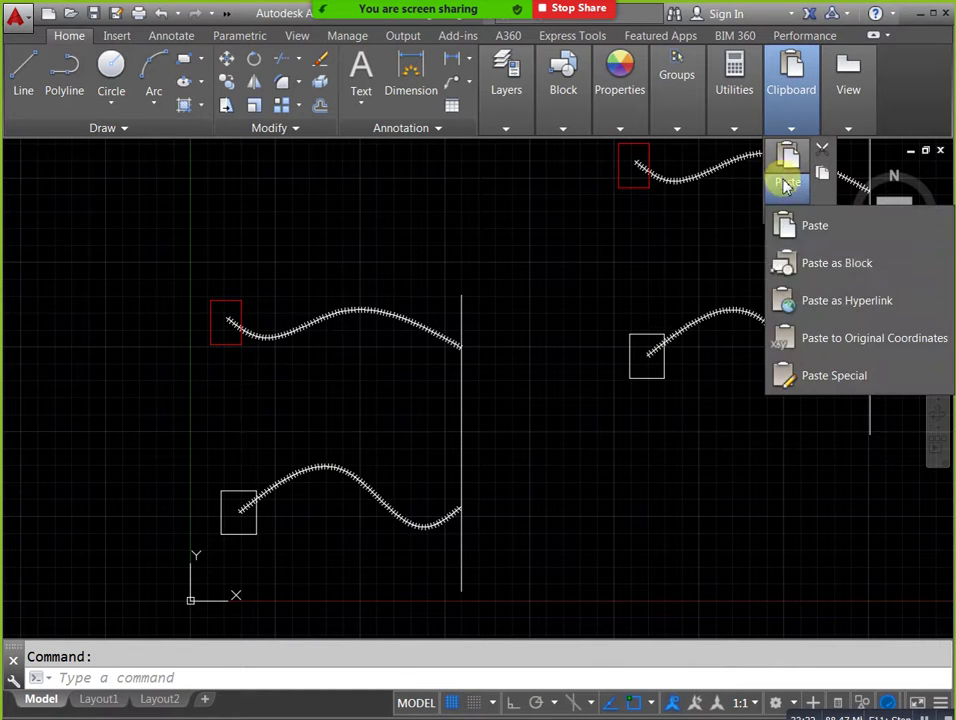
pyautogui.click(815, 372)
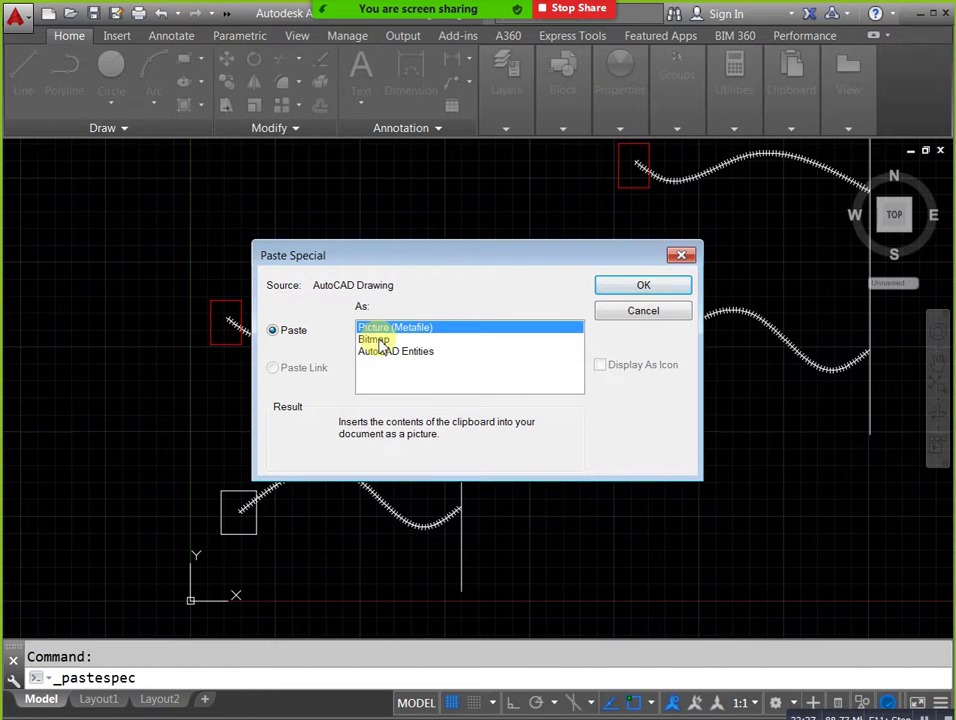
pyautogui.click(619, 293)
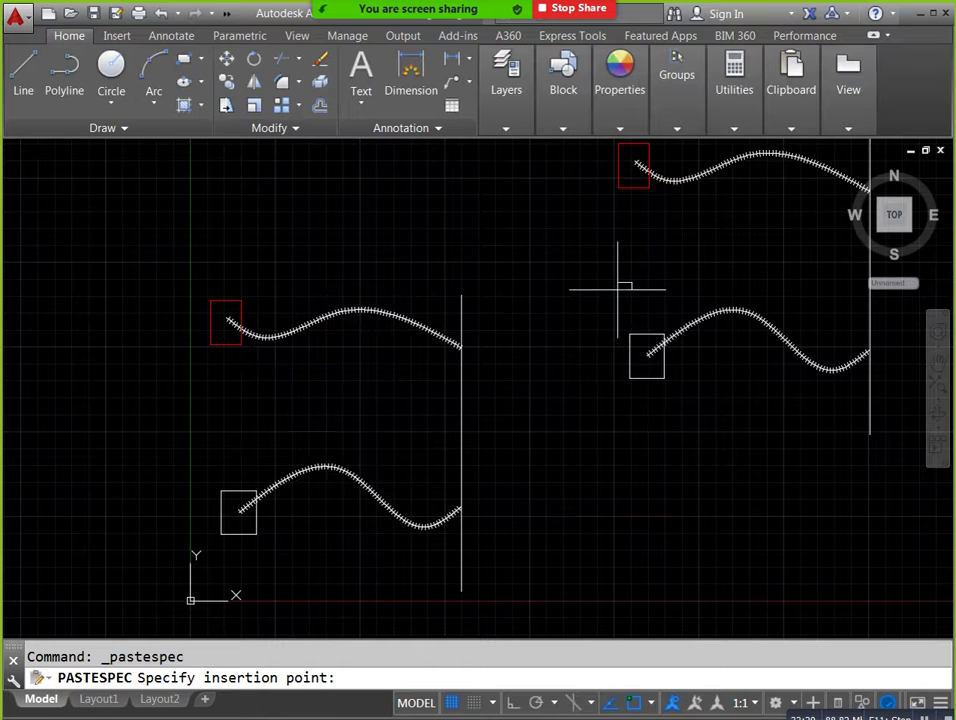
pyautogui.scroll(1, 538, 322)
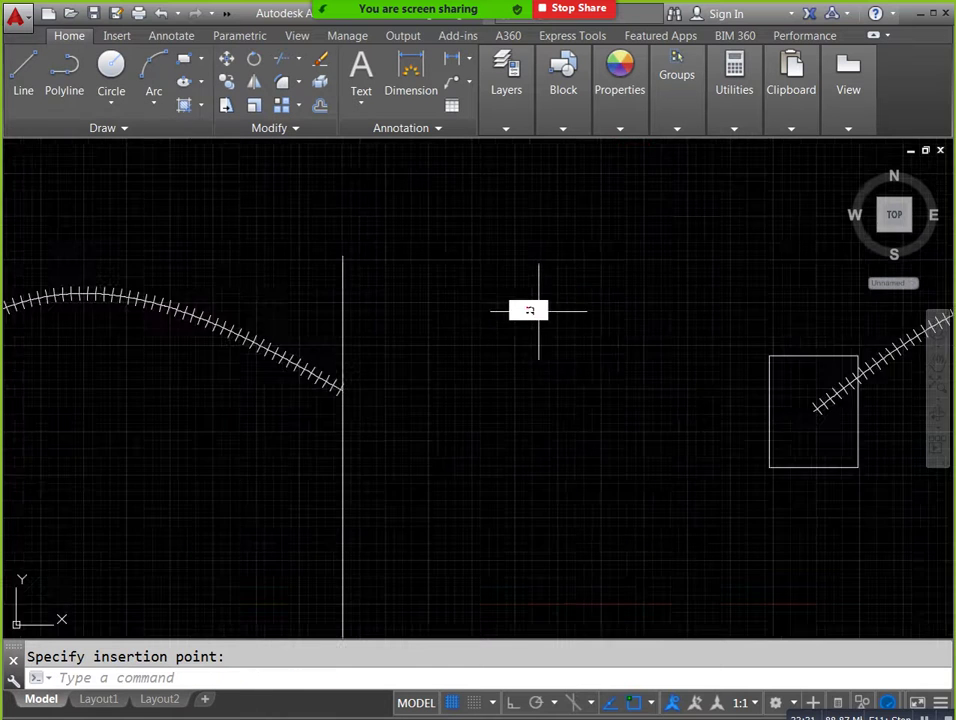
pyautogui.scroll(-4, 551, 277)
pyautogui.click(555, 275)
pyautogui.click(575, 255)
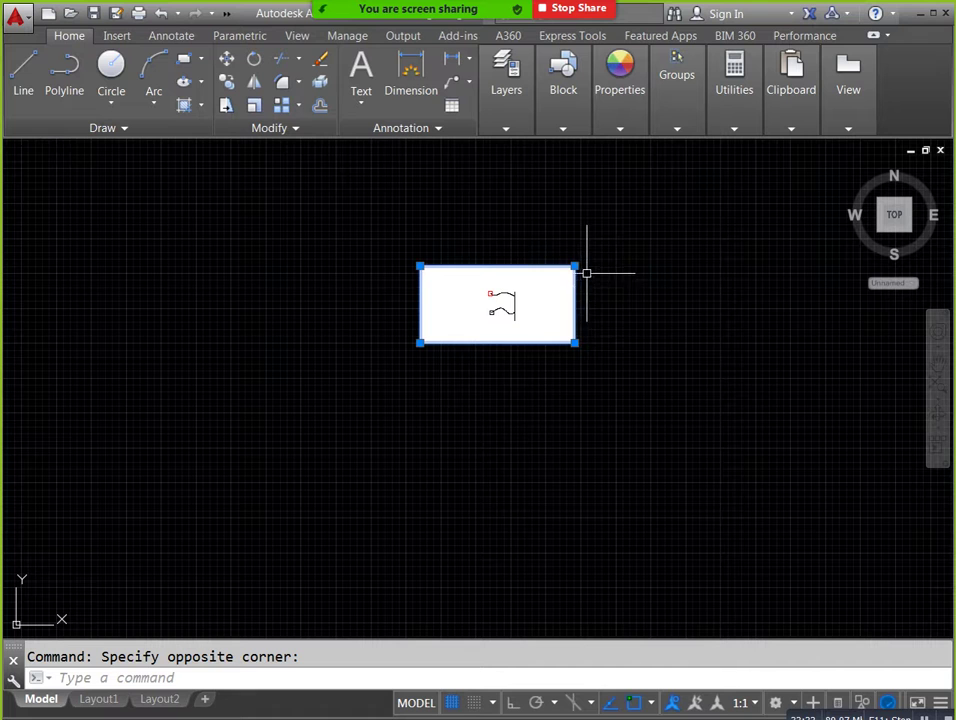
# Enlarge the pasted picture by stretching its top-right corner grip outward.
pyautogui.click(575, 266)
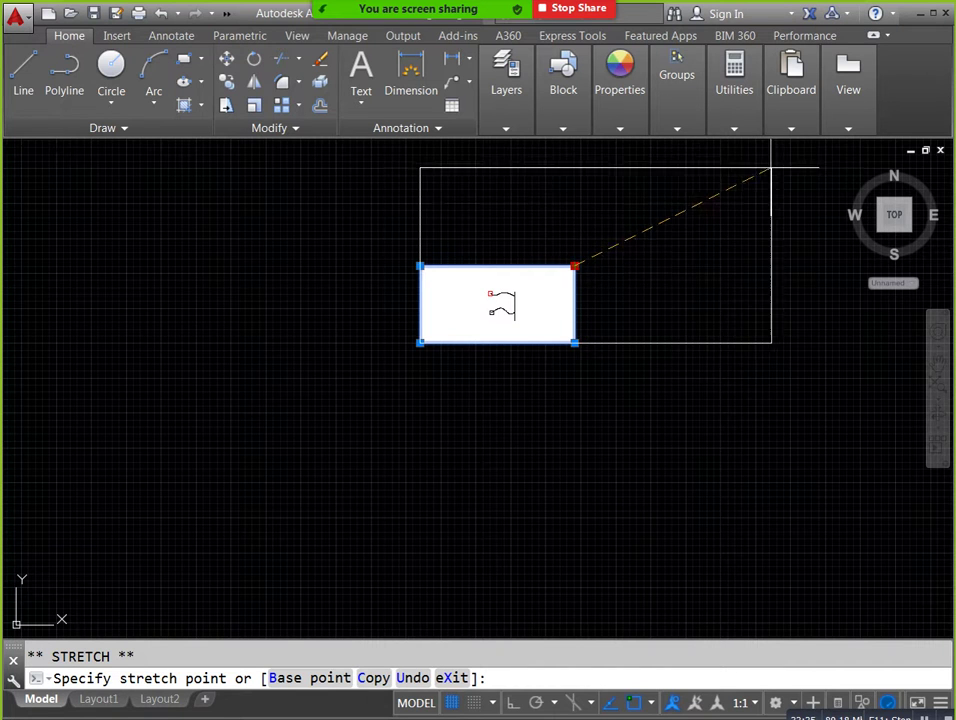
pyautogui.moveTo(768, 171); pyautogui.dragTo(689, 393, button='middle')
pyautogui.scroll(-3, 672, 351)
pyautogui.click(694, 297)
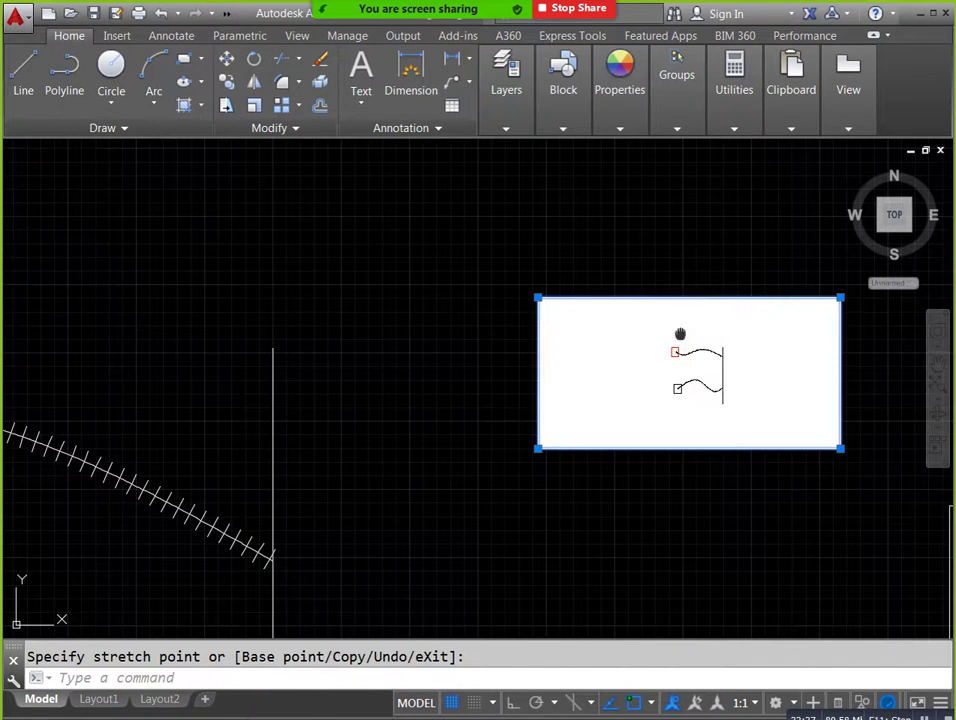
pyautogui.moveTo(680, 334); pyautogui.dragTo(537, 370, button='middle')
pyautogui.scroll(4, 600, 406)
pyautogui.scroll(-2, 508, 430)
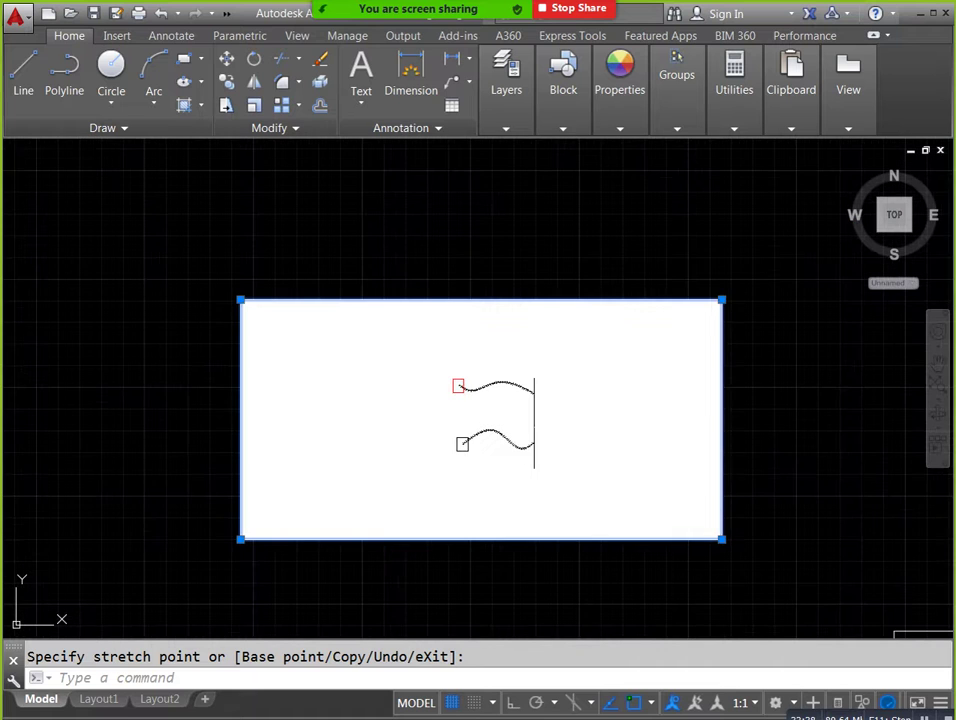
# Try stretching the picture's corner further, cancel it, and re-centre the view.
pyautogui.click(722, 298)
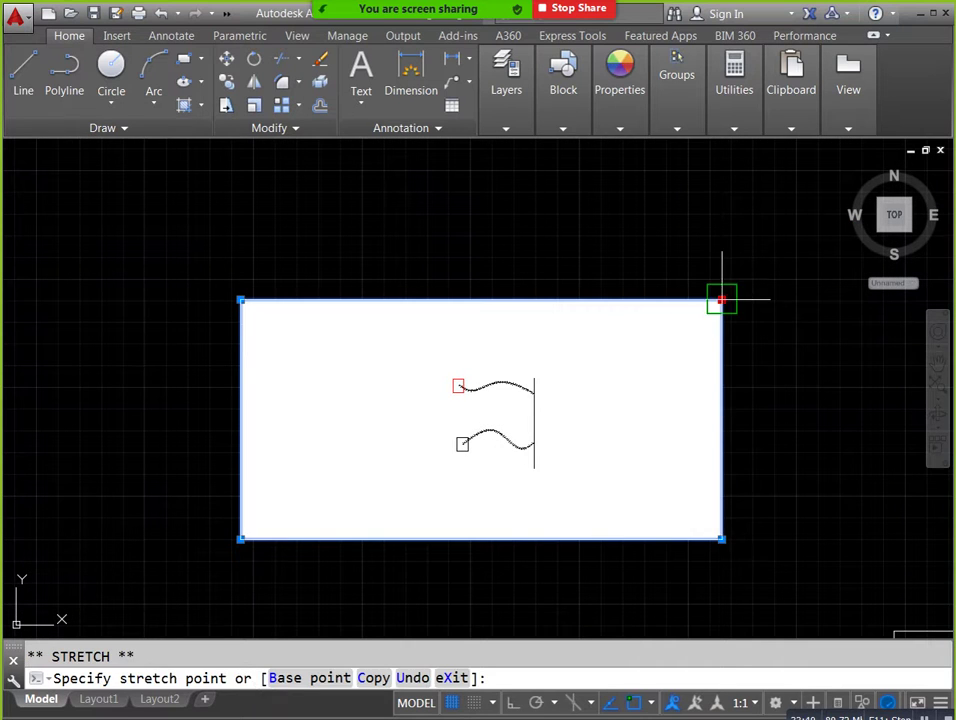
pyautogui.click(848, 236)
pyautogui.press('Escape')
pyautogui.moveTo(600, 333); pyautogui.dragTo(519, 336, button='middle')
pyautogui.scroll(-4, 504, 296)
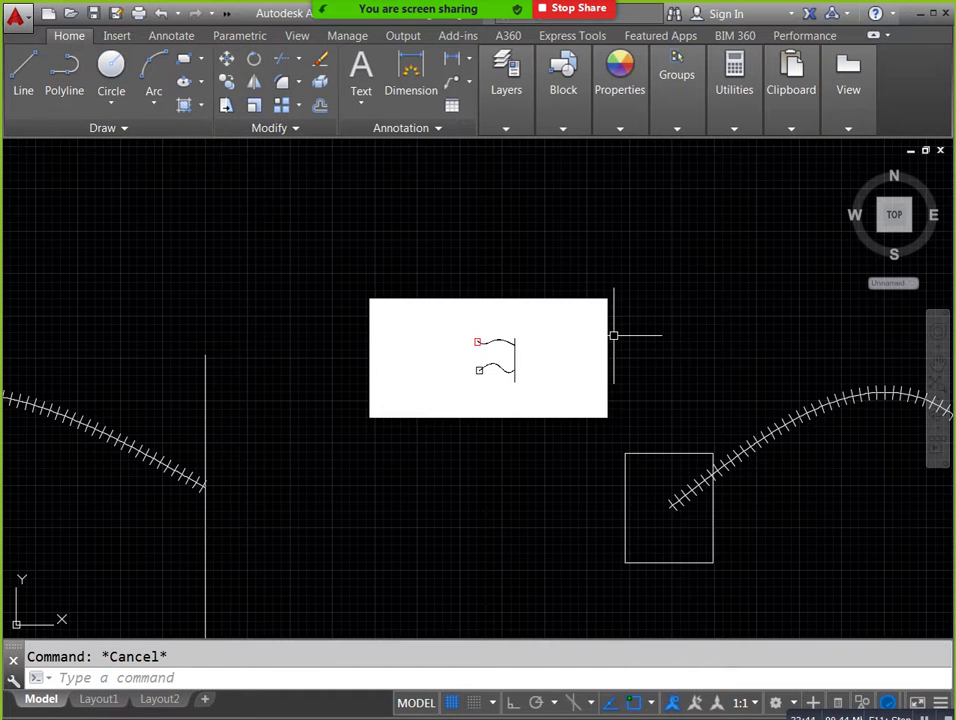
pyautogui.scroll(2, 629, 327)
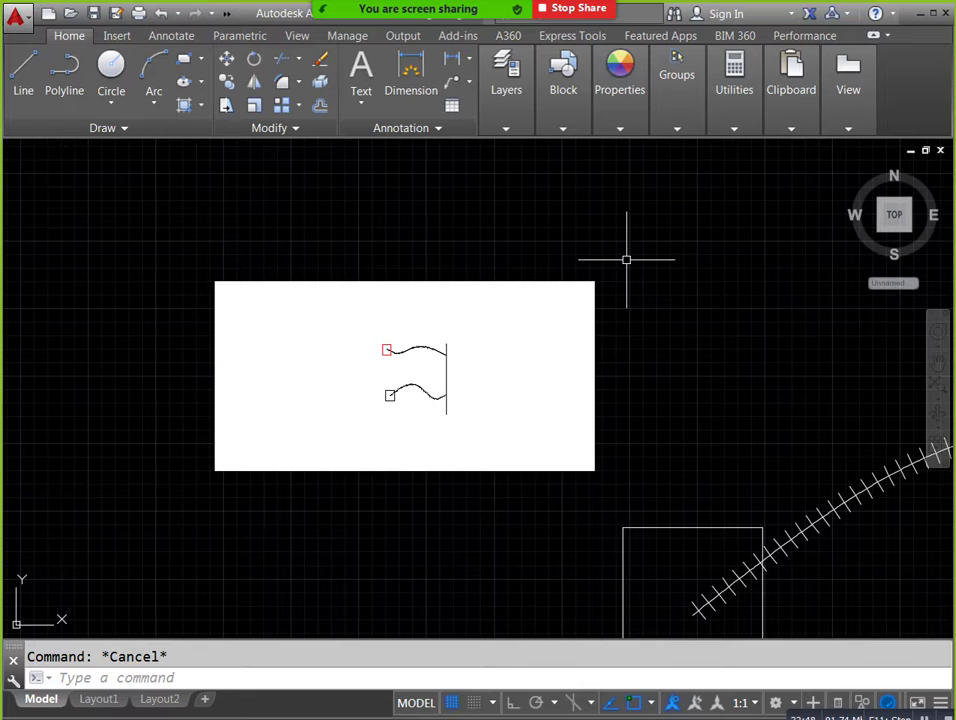
# Paste Special the wave curve again as a Bitmap and place it above the first picture.
pyautogui.click(778, 118)
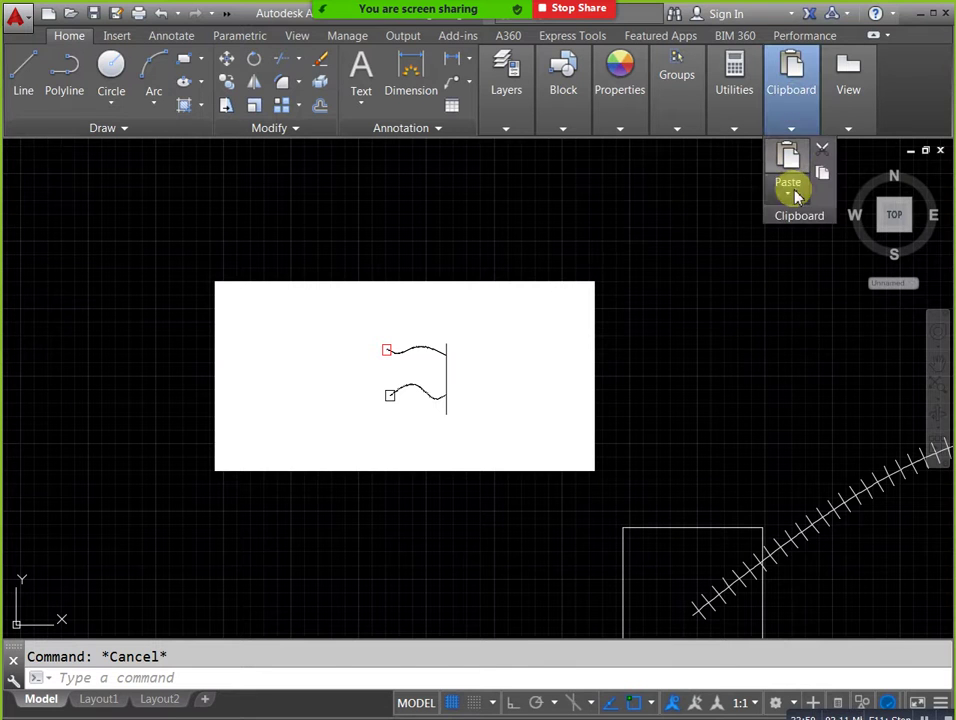
pyautogui.click(788, 190)
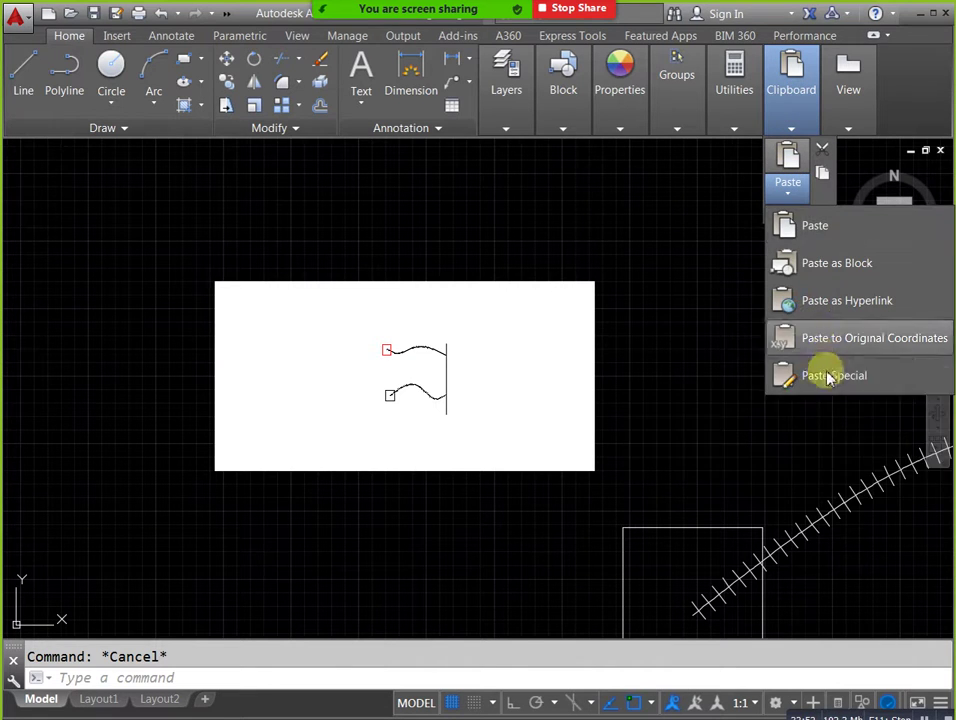
pyautogui.click(828, 363)
pyautogui.click(409, 352)
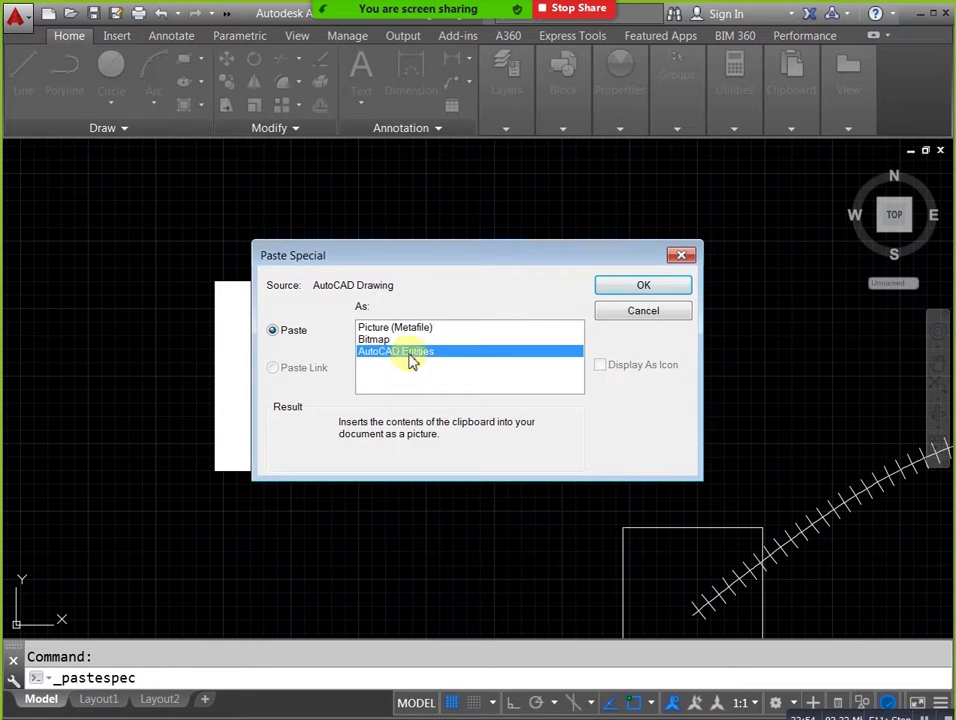
pyautogui.click(387, 339)
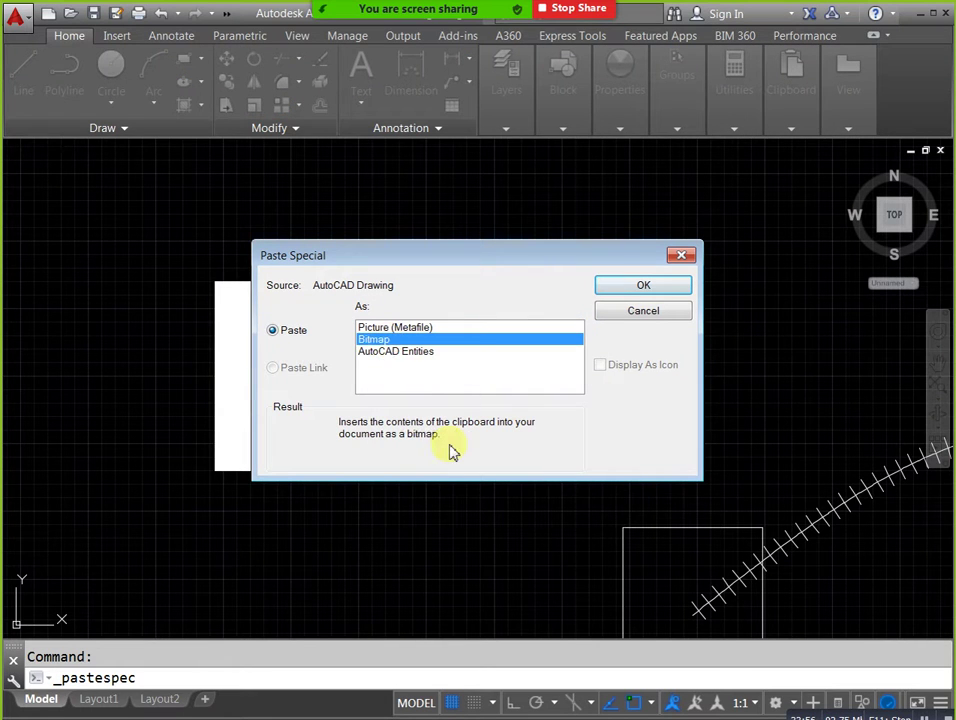
pyautogui.click(640, 286)
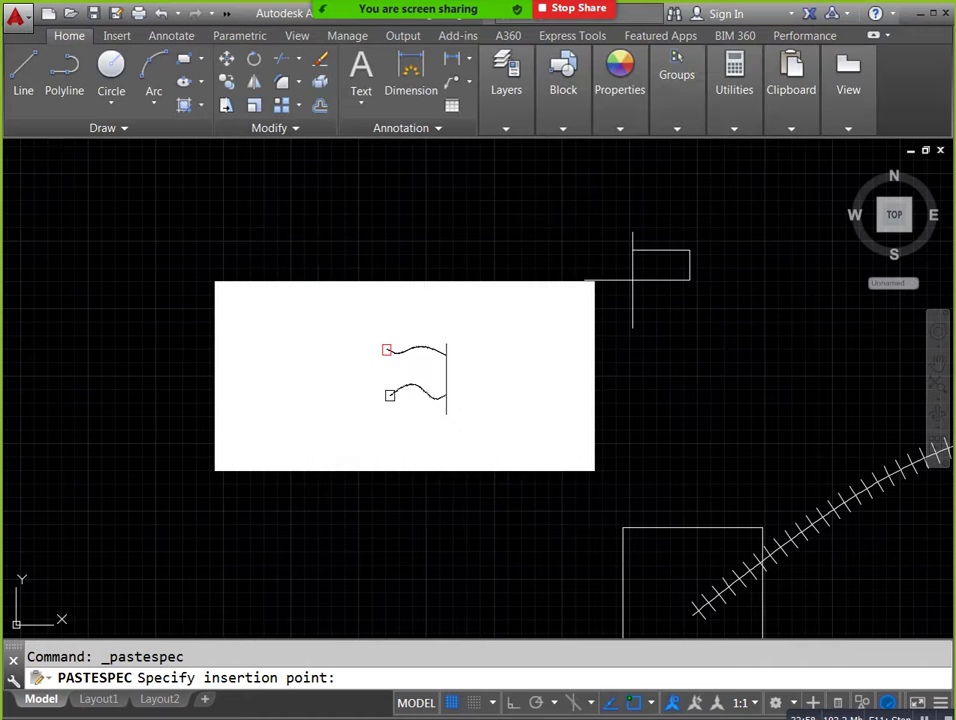
pyautogui.click(499, 272)
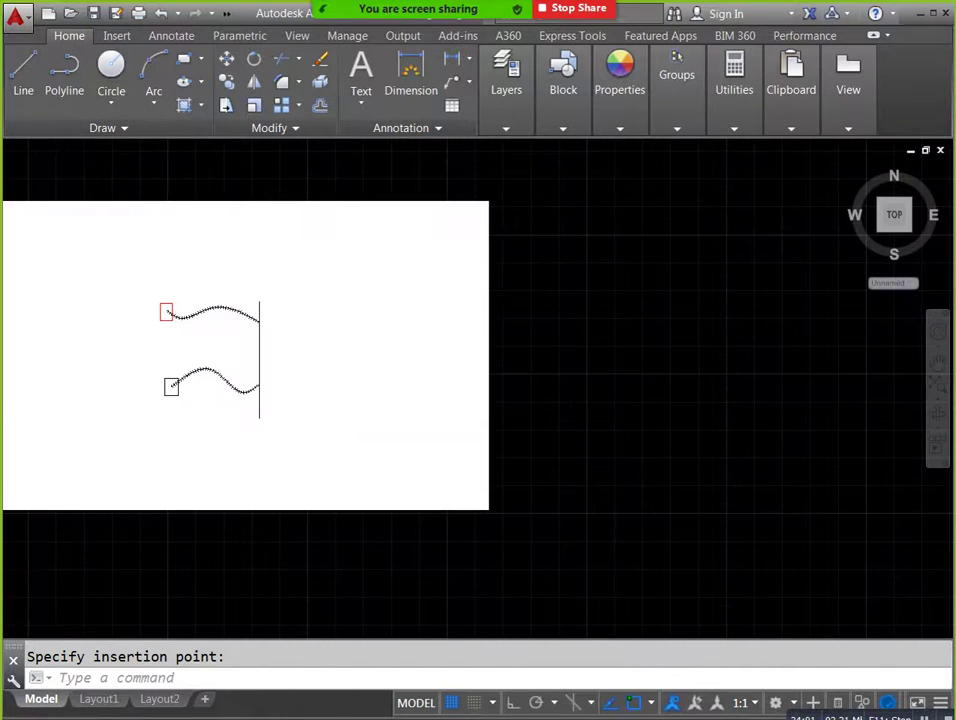
# Enlarge the bitmap by dragging its top-right corner grip outward.
pyautogui.scroll(-5, 504, 276)
pyautogui.click(501, 262)
pyautogui.click(501, 266)
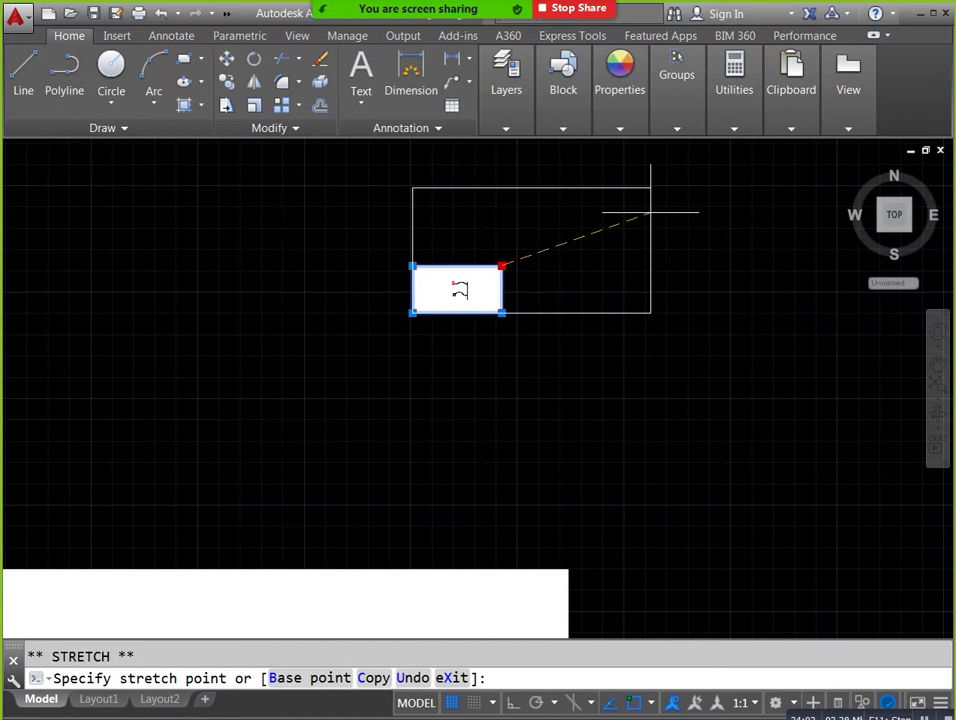
pyautogui.click(650, 212)
pyautogui.press('Escape')
pyautogui.scroll(-2, 568, 341)
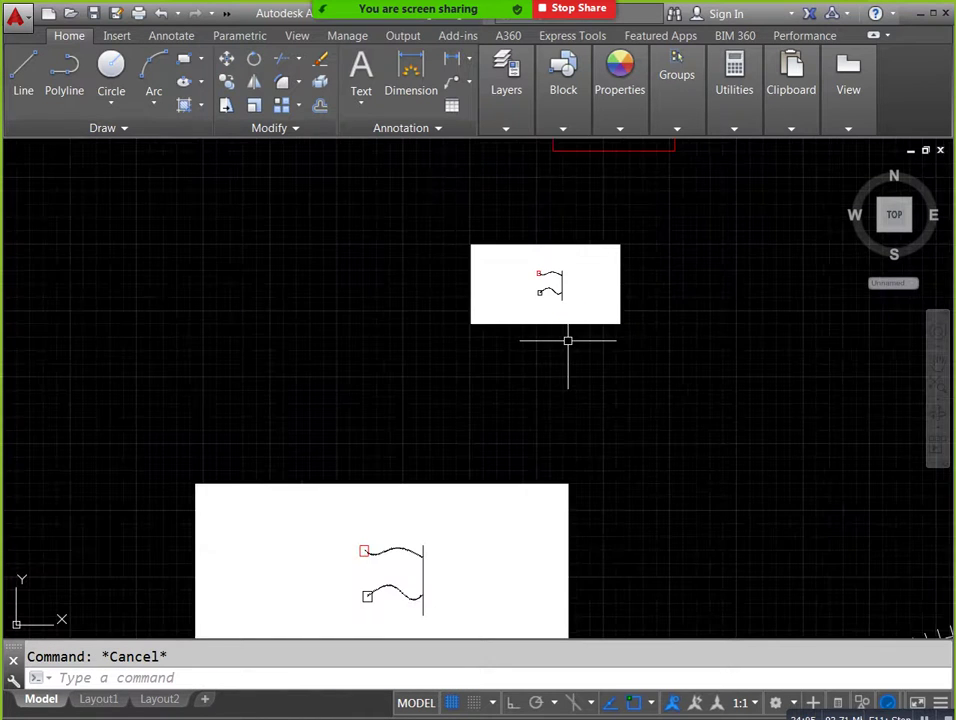
# Start pasting the clipboard as a hyperlink, then cancel it.
pyautogui.moveTo(791, 78)
pyautogui.click(790, 196)
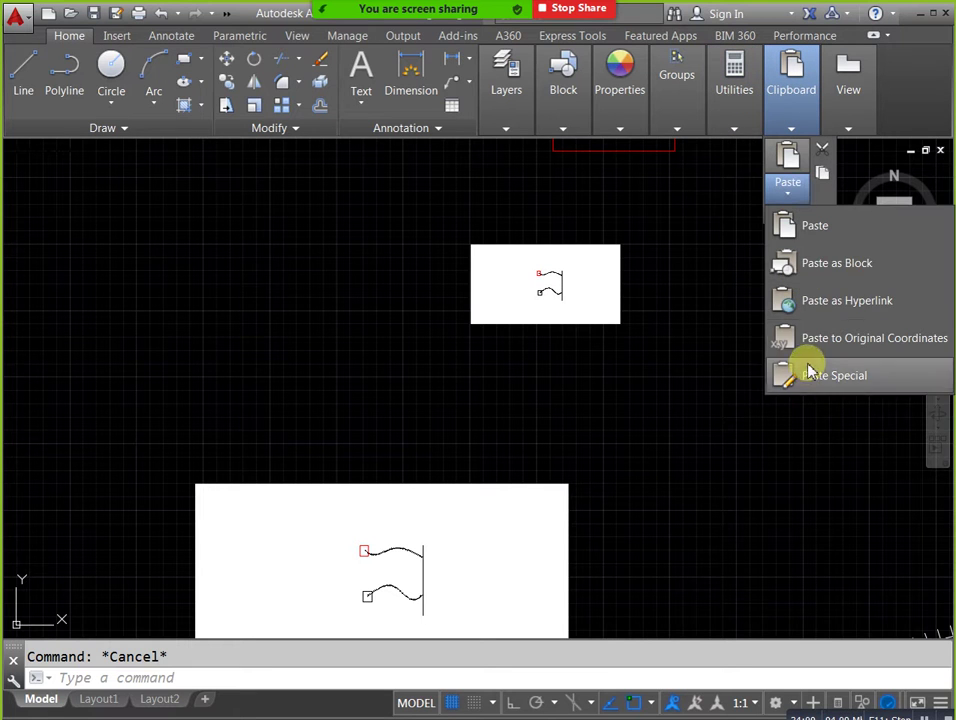
pyautogui.click(818, 301)
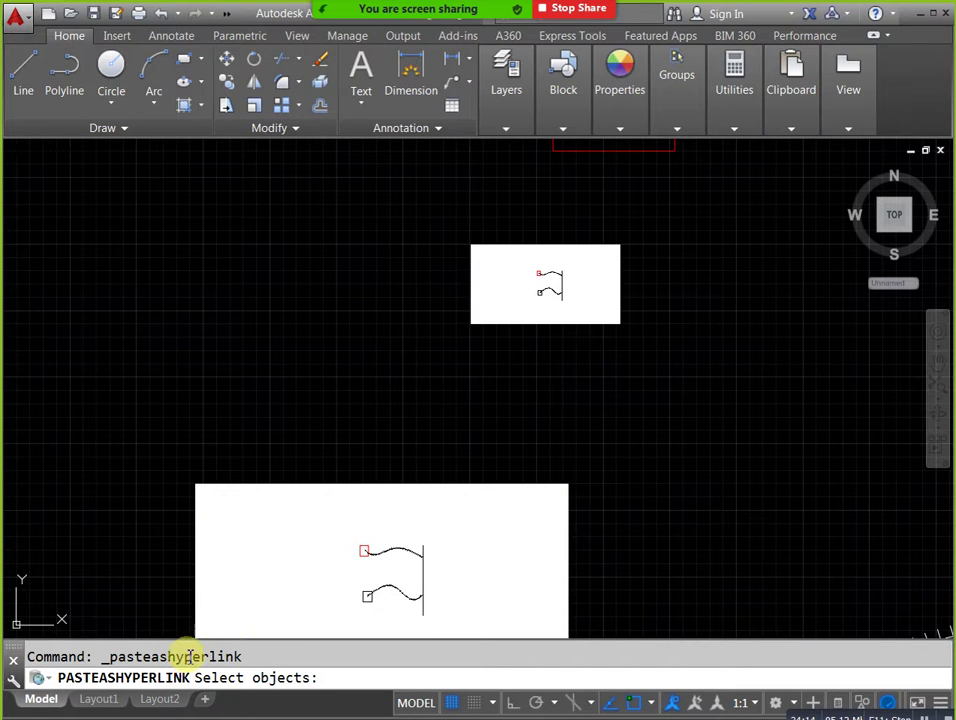
pyautogui.press('Escape')
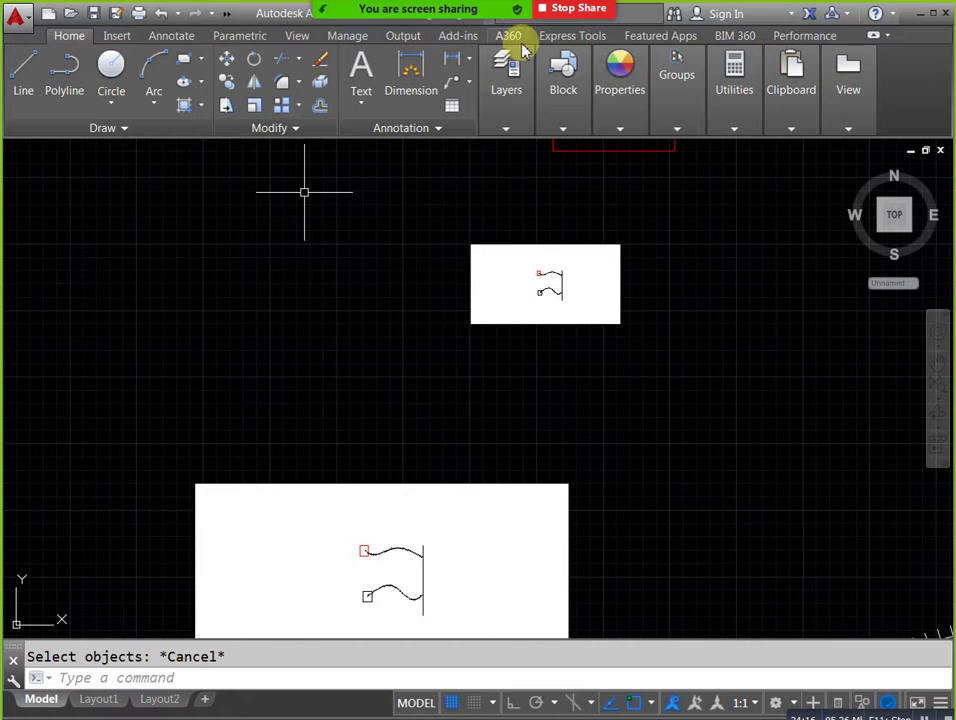
# Browse the A360, Express Tools, Output, Manage, View, Parametric and Annotate ribbon tabs.
pyautogui.click(512, 38)
pyautogui.click(545, 38)
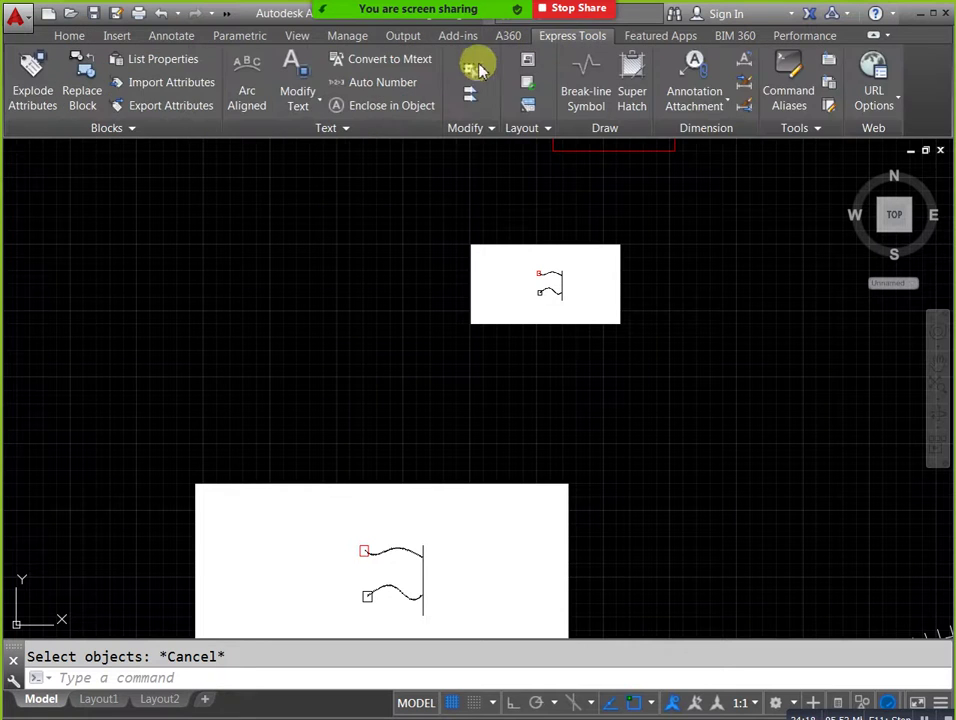
pyautogui.click(403, 36)
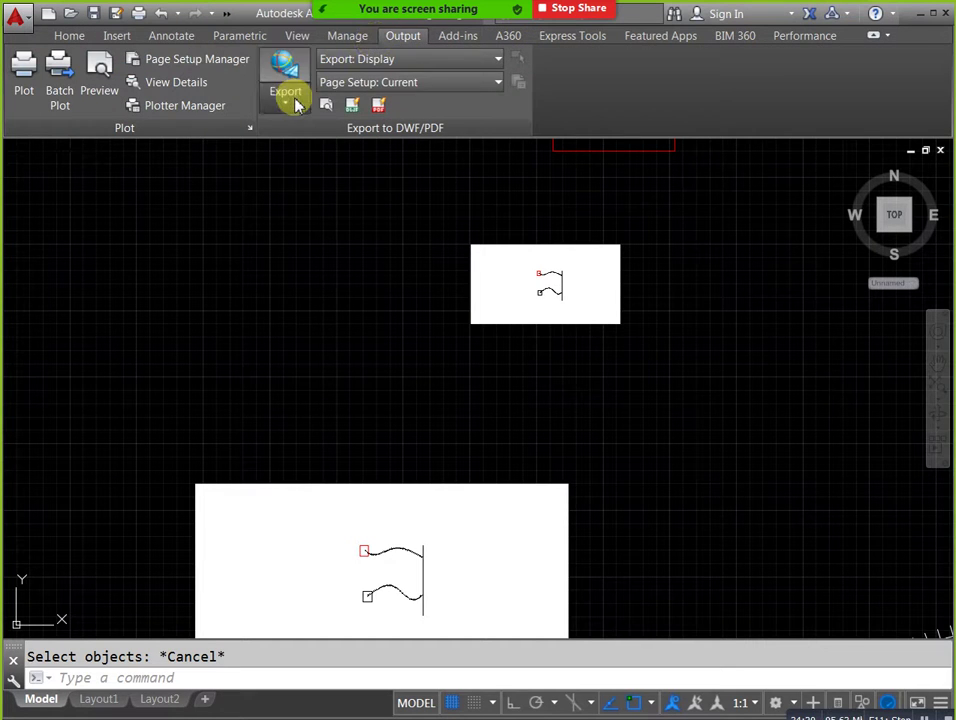
pyautogui.click(296, 98)
pyautogui.click(350, 34)
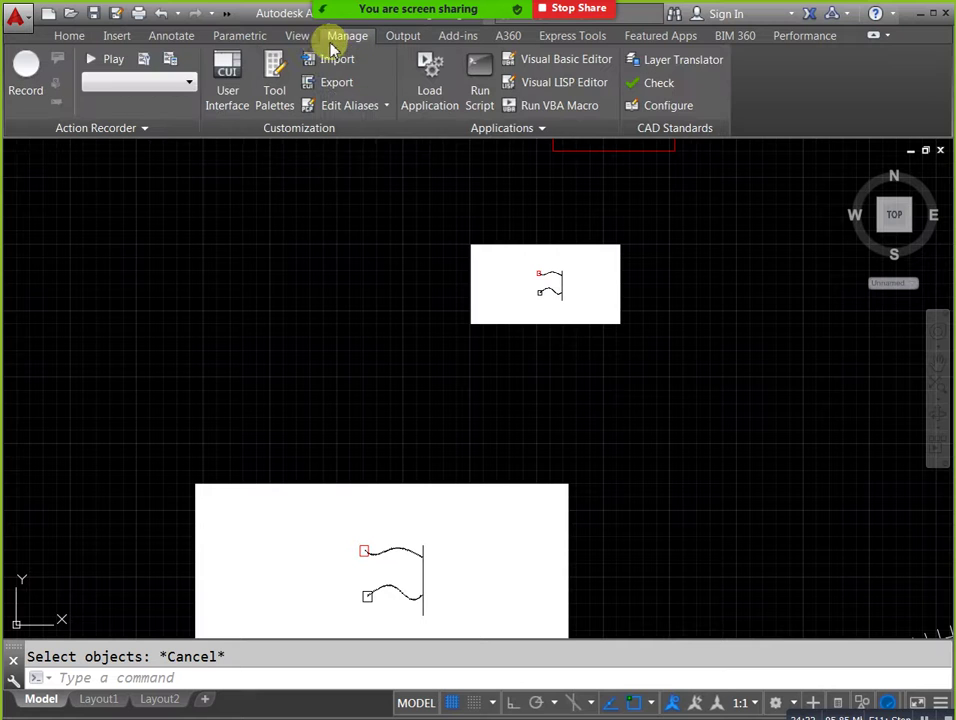
pyautogui.click(293, 40)
pyautogui.click(252, 36)
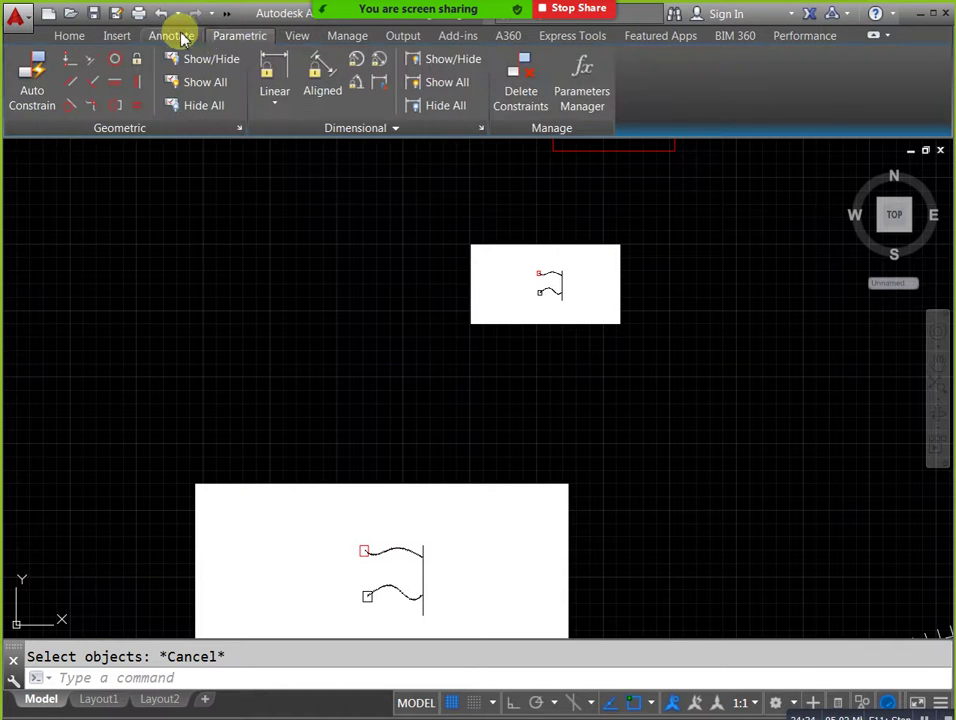
pyautogui.click(178, 36)
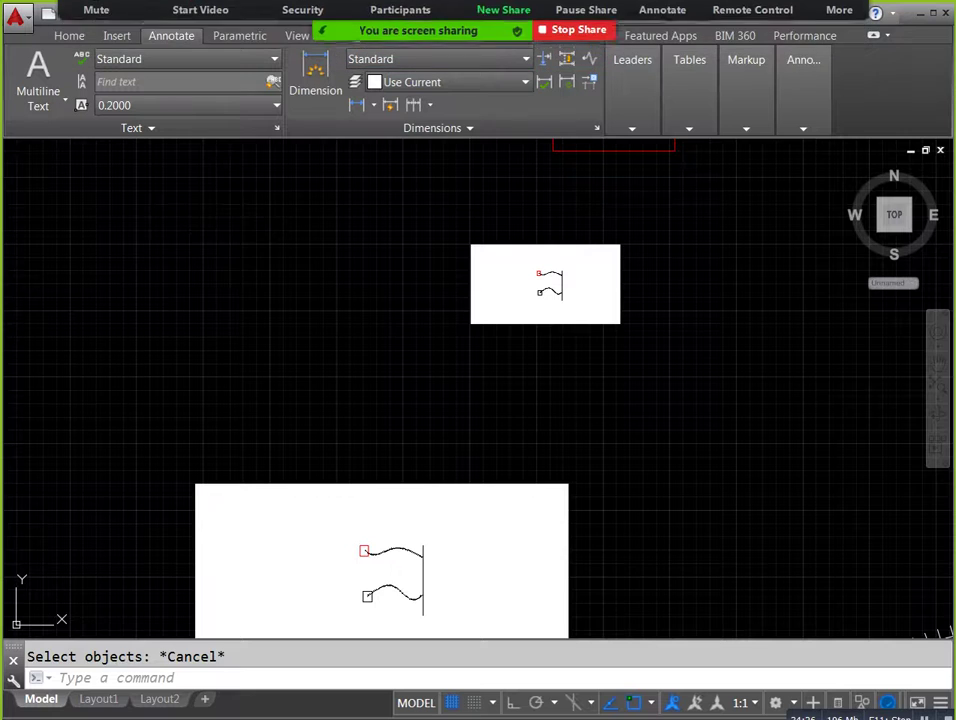
# Cycle through Featured Apps, BIM 360, Performance, Annotate, Parametric and View, ending on Home.
pyautogui.click(637, 37)
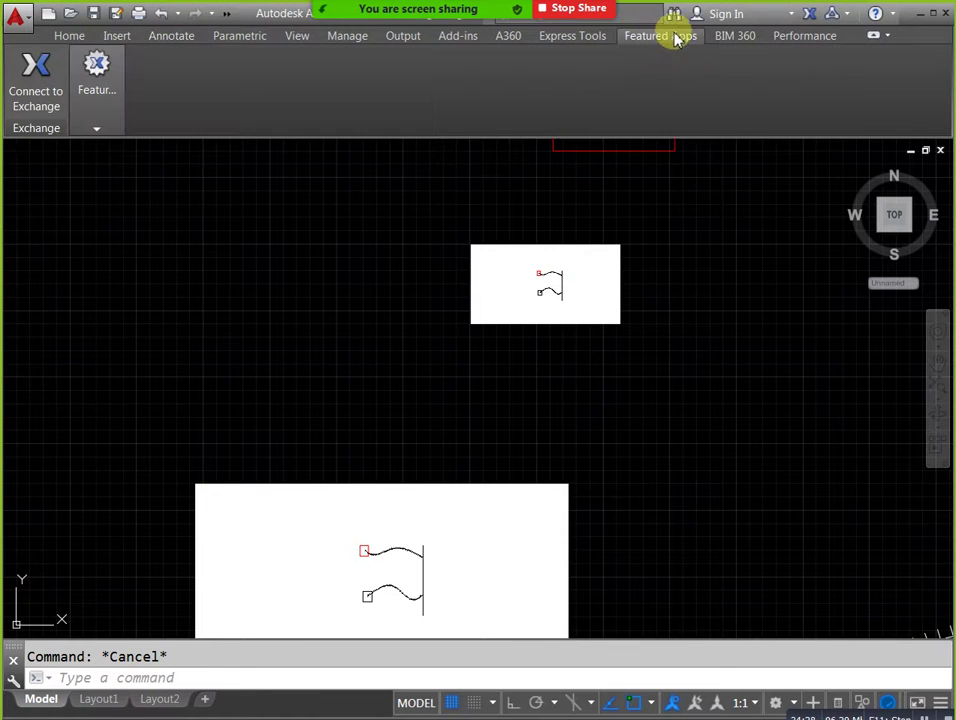
pyautogui.click(752, 40)
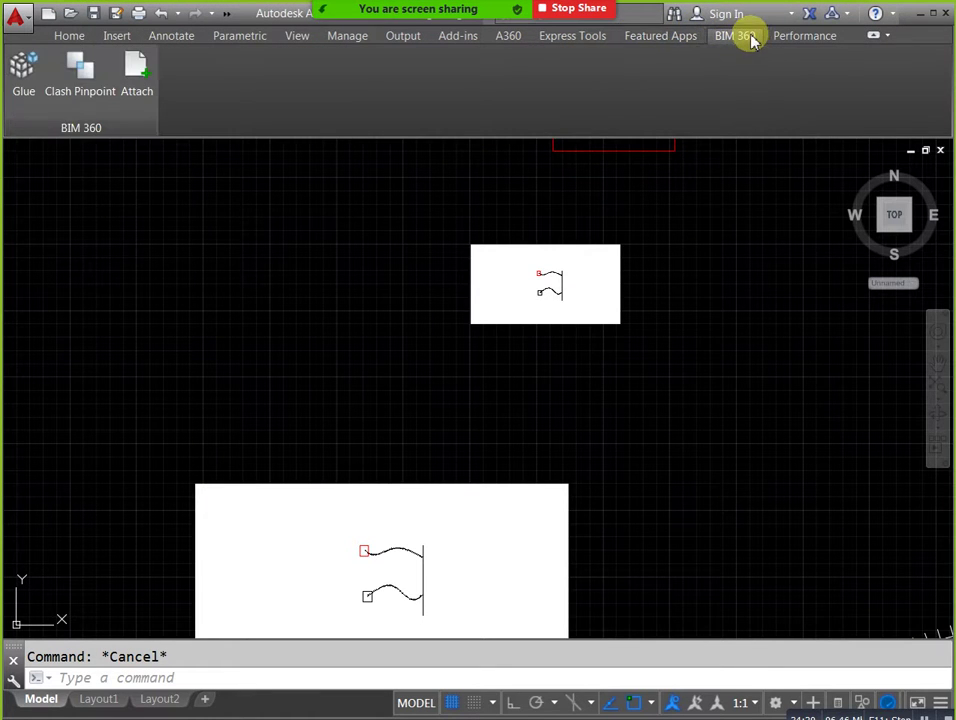
pyautogui.click(788, 36)
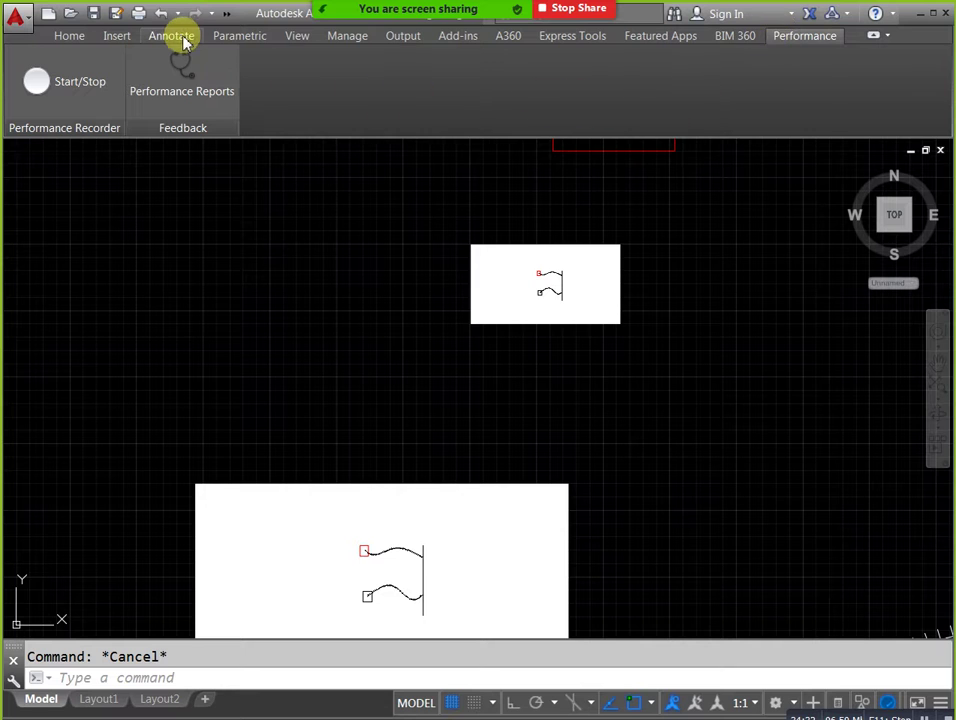
pyautogui.click(186, 36)
pyautogui.click(240, 36)
pyautogui.click(297, 36)
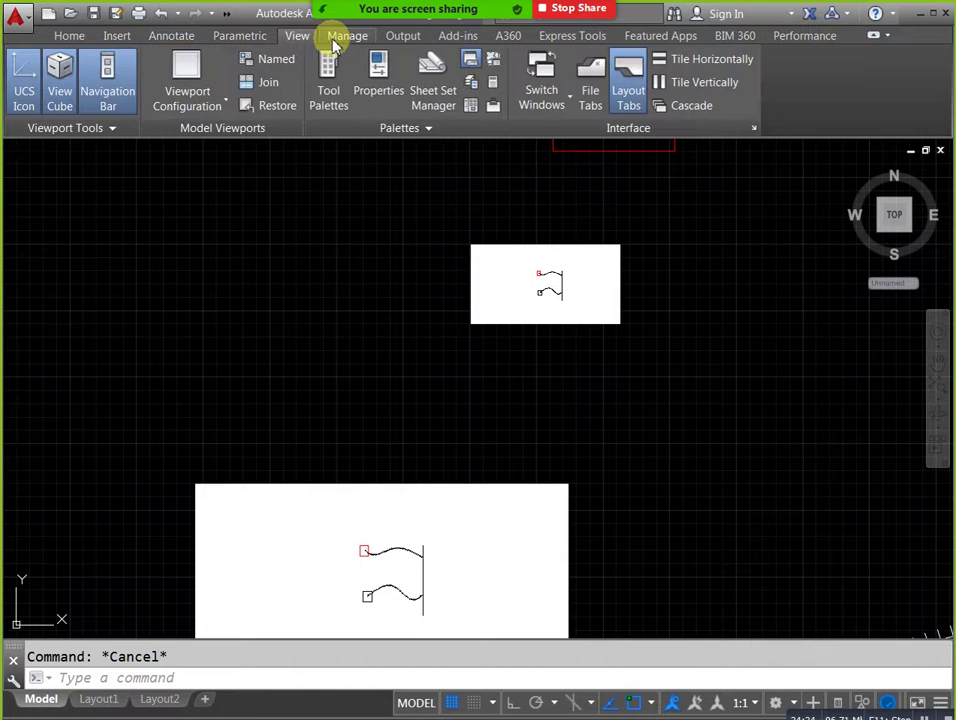
pyautogui.click(90, 38)
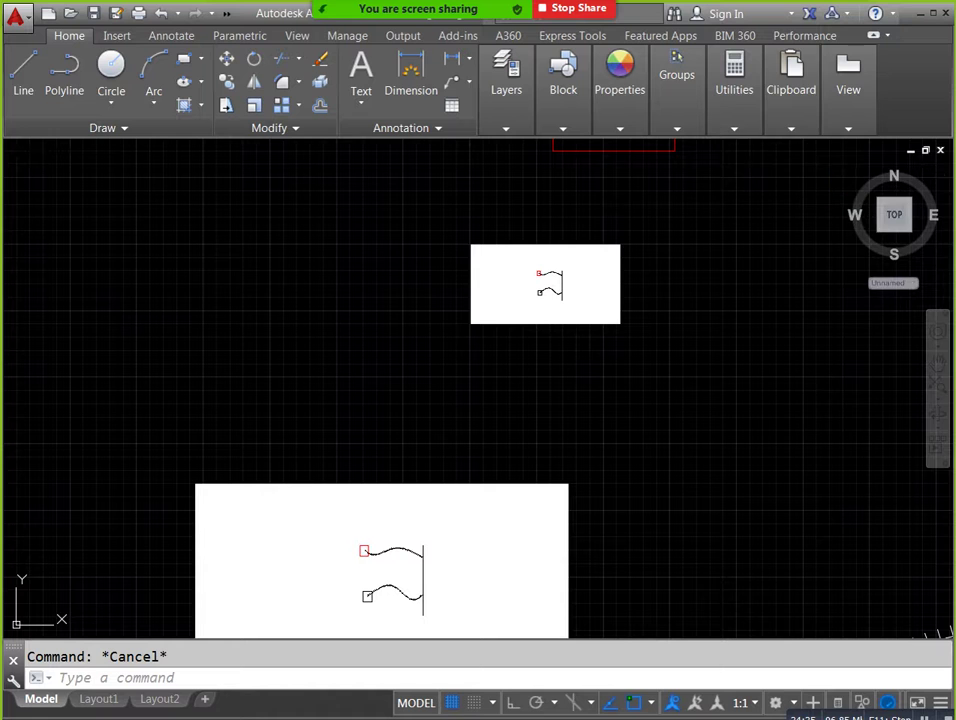
pyautogui.click(783, 105)
pyautogui.click(787, 190)
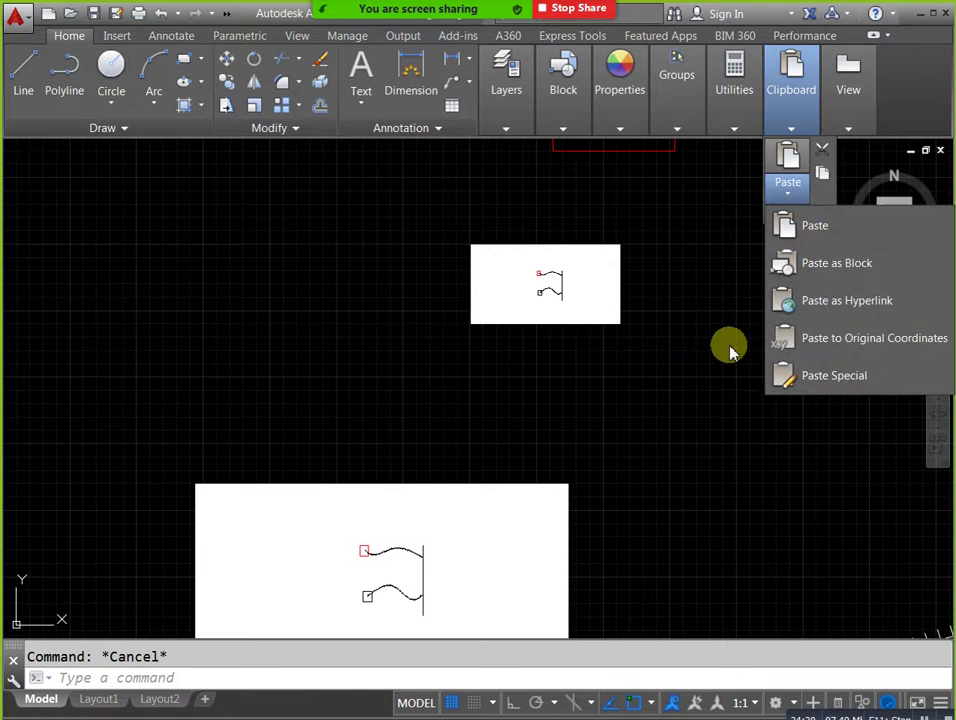
# Zoom and pan around the two pasted pictures, then show Application menu > Open > Sample Files.
pyautogui.scroll(3, 665, 338)
pyautogui.scroll(2, 678, 397)
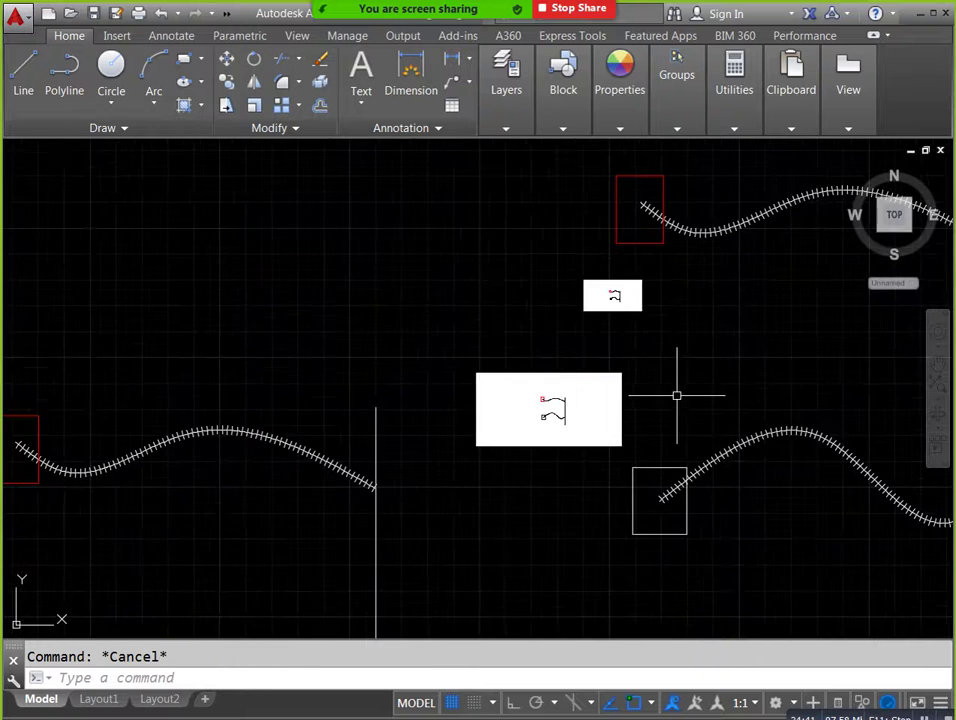
pyautogui.moveTo(678, 397); pyautogui.dragTo(623, 393, button='middle')
pyautogui.click(732, 118)
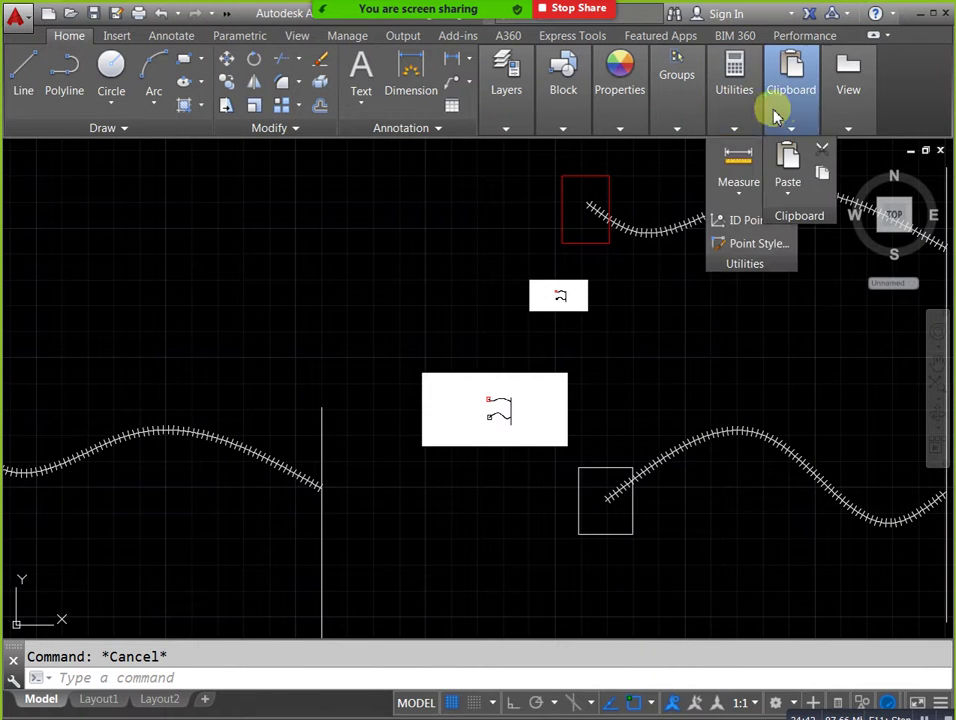
pyautogui.scroll(-4, 698, 273)
pyautogui.moveTo(698, 273); pyautogui.dragTo(662, 269, button='middle')
pyautogui.scroll(1, 647, 258)
pyautogui.scroll(2, 647, 258)
pyautogui.moveTo(587, 243); pyautogui.dragTo(559, 258, button='middle')
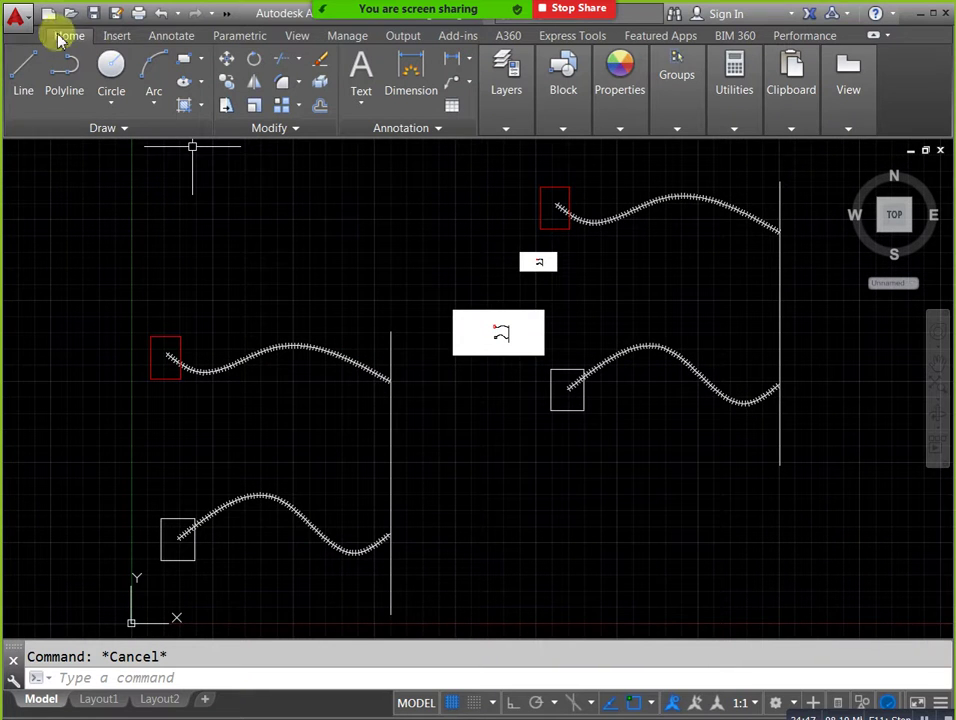
pyautogui.click(18, 17)
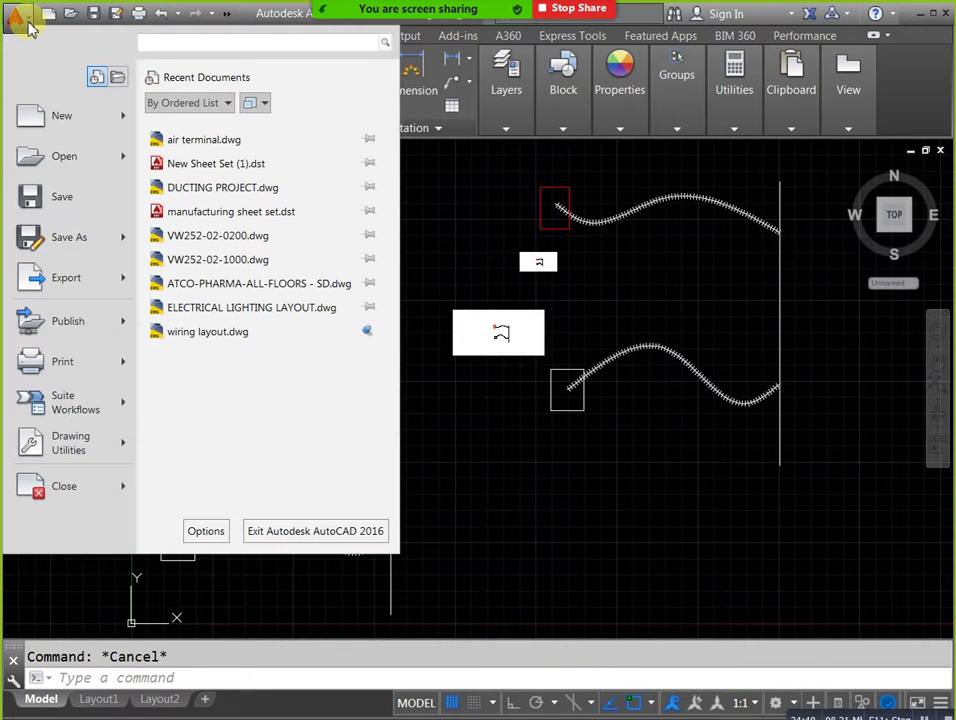
pyautogui.moveTo(123, 156)
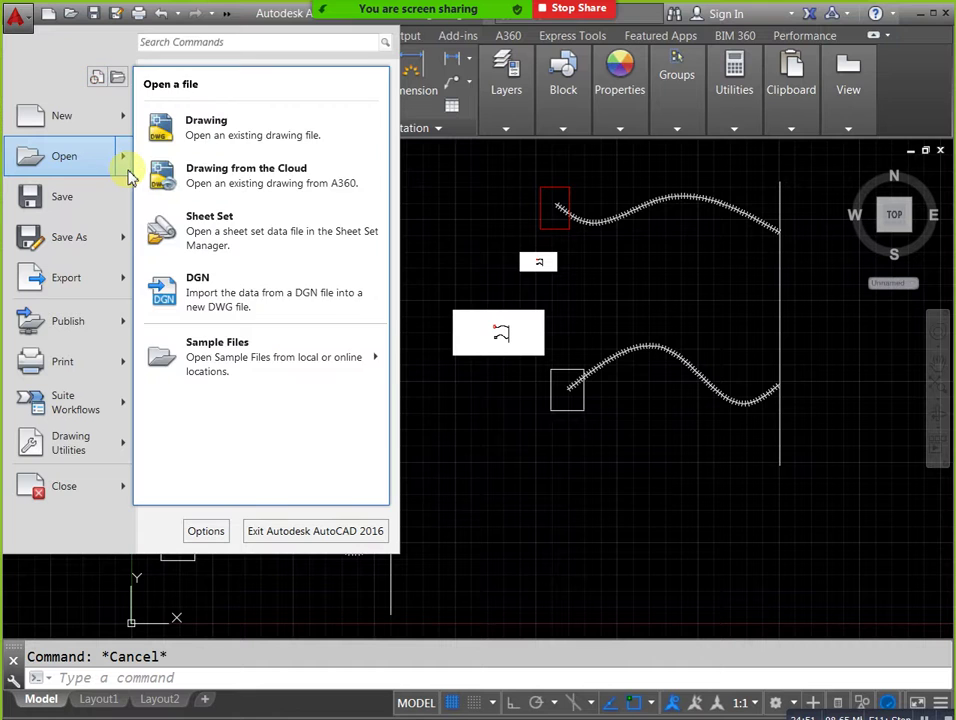
pyautogui.moveTo(260, 356)
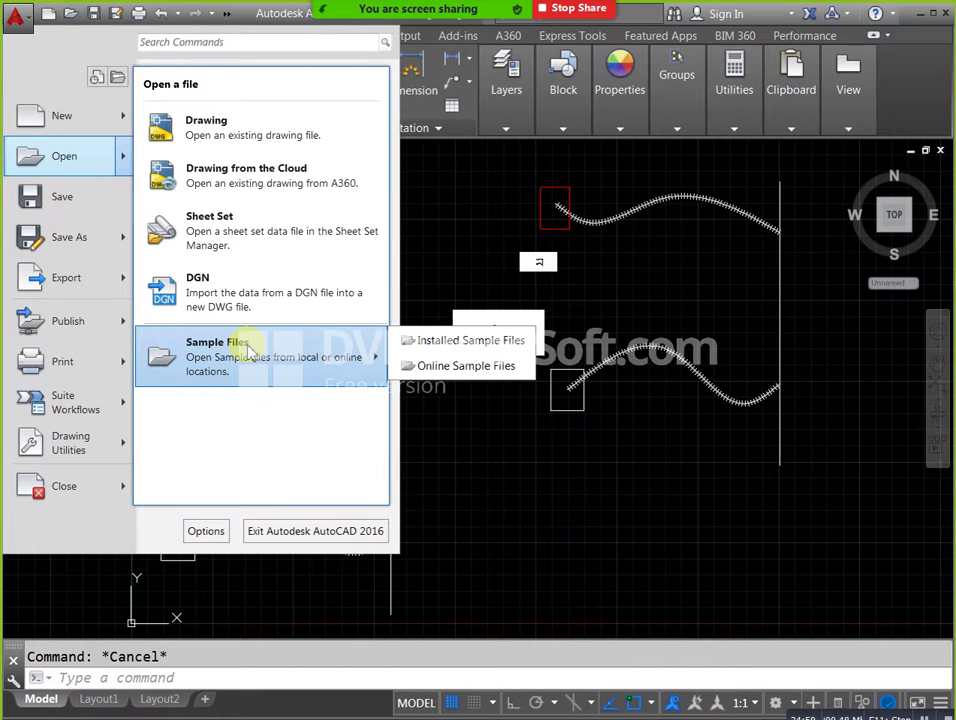
# Browse Installed Sample Files into the Sheet Sets > Architectural folder.
pyautogui.click(436, 342)
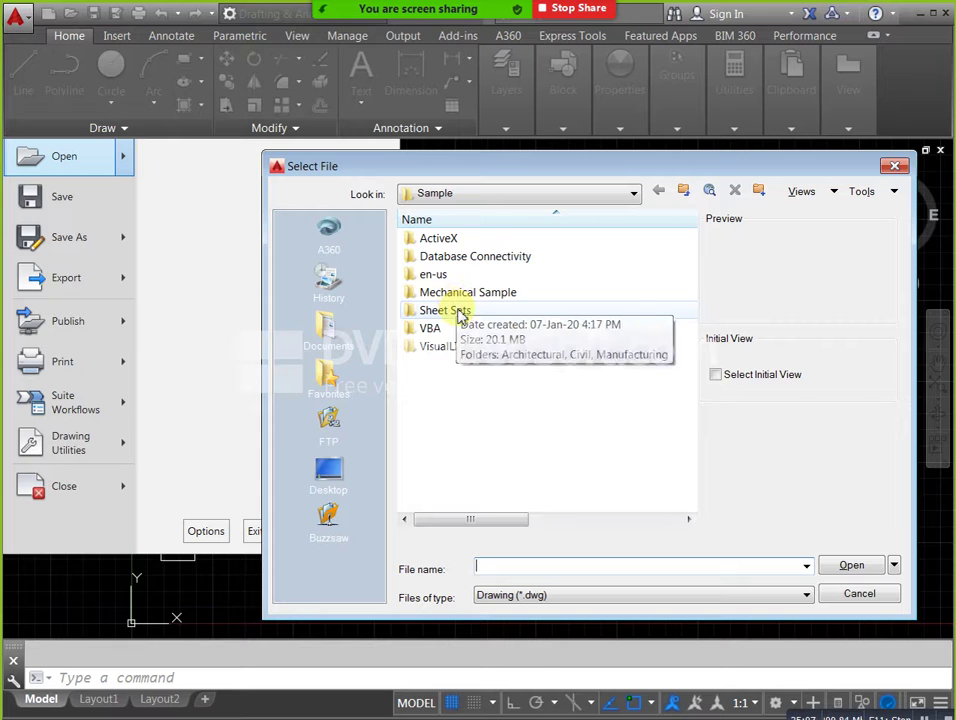
pyautogui.doubleClick(459, 312)
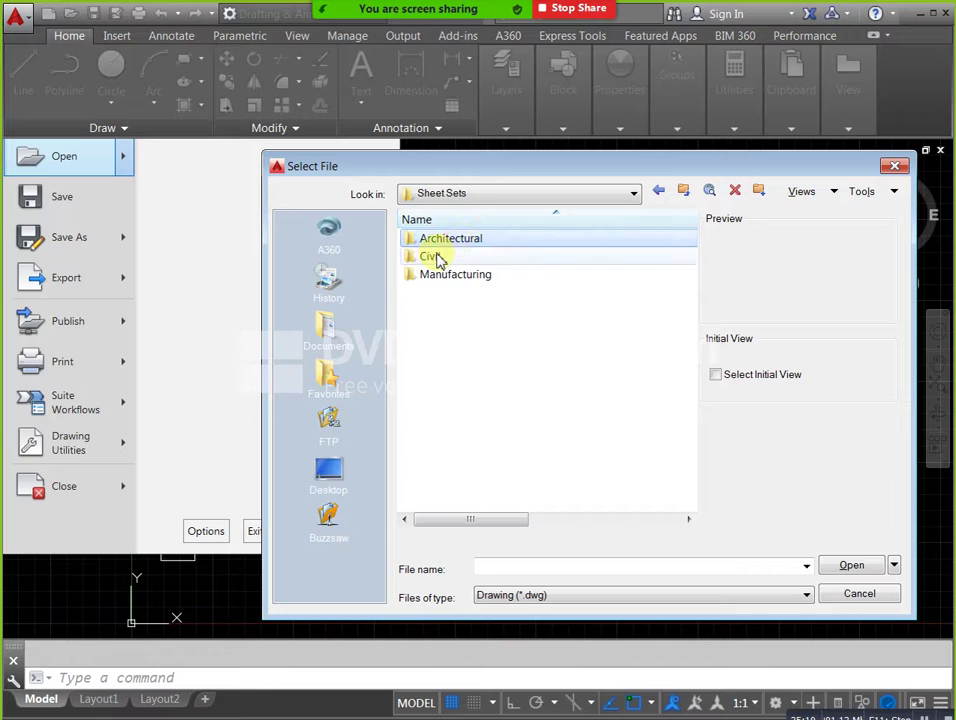
pyautogui.click(452, 274)
pyautogui.doubleClick(455, 240)
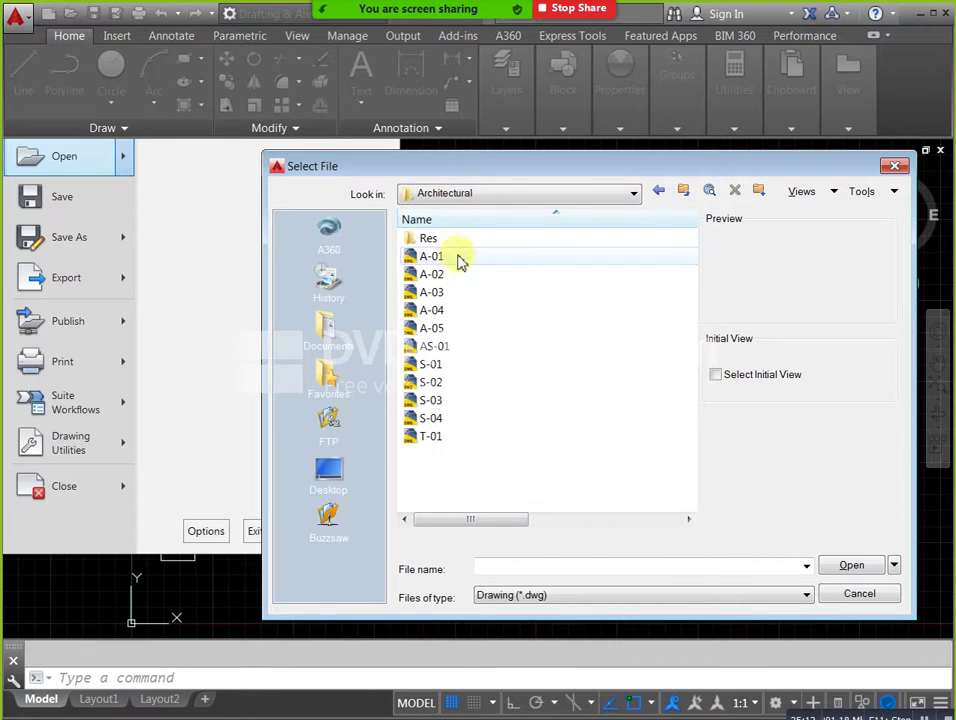
# Preview the Architectural sample drawings A-01 through T-01.
pyautogui.click(432, 257)
pyautogui.click(432, 274)
pyautogui.click(432, 292)
pyautogui.click(434, 310)
pyautogui.click(436, 328)
pyautogui.click(440, 346)
pyautogui.click(444, 364)
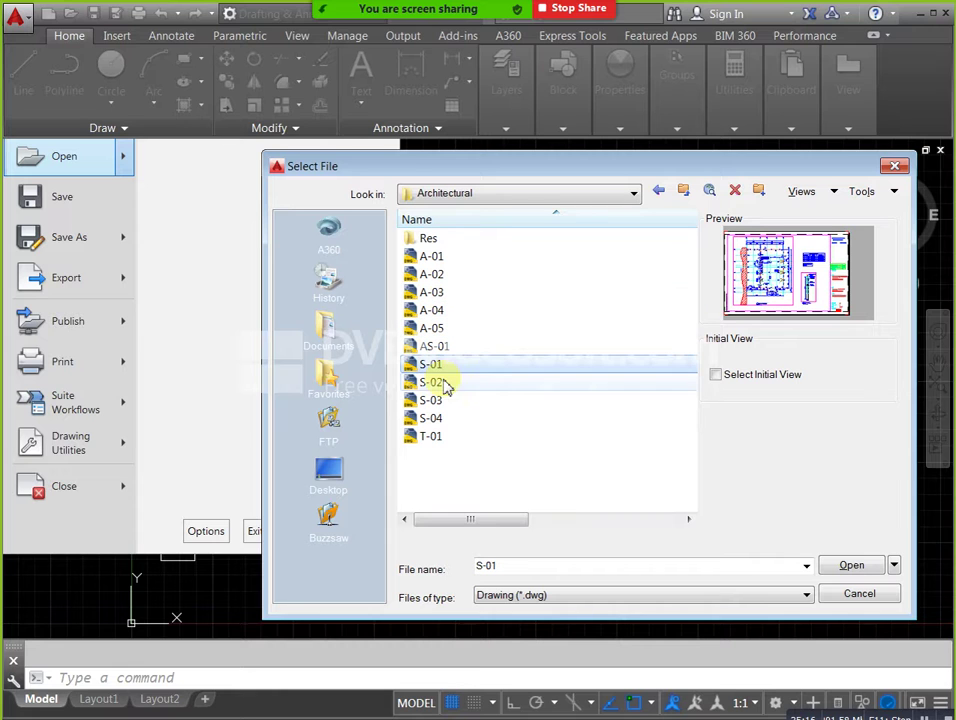
pyautogui.click(434, 390)
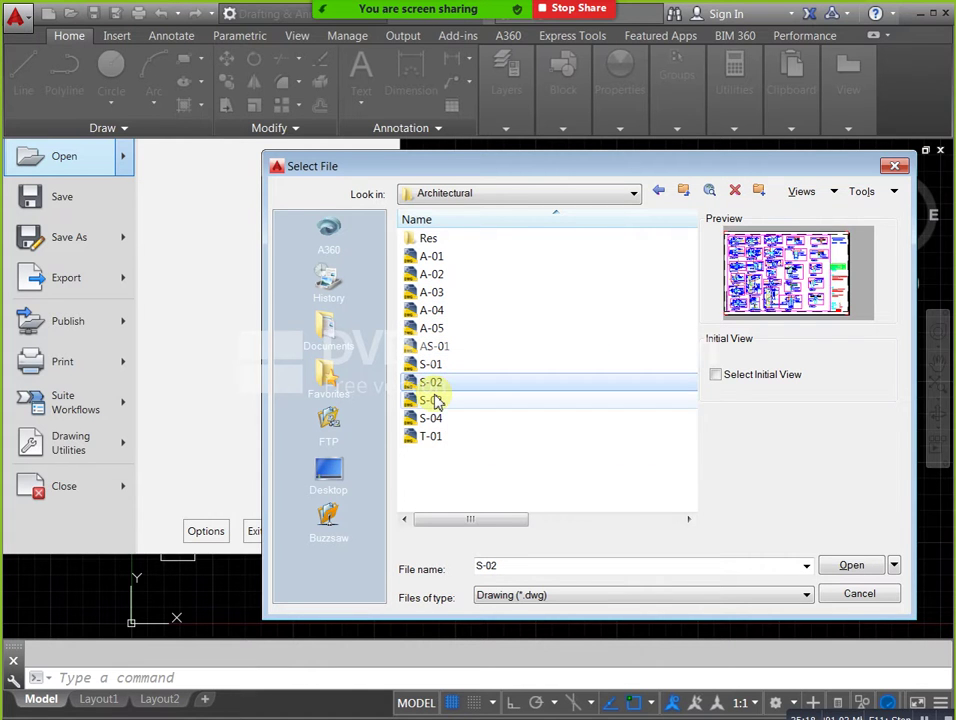
pyautogui.click(437, 400)
pyautogui.click(437, 418)
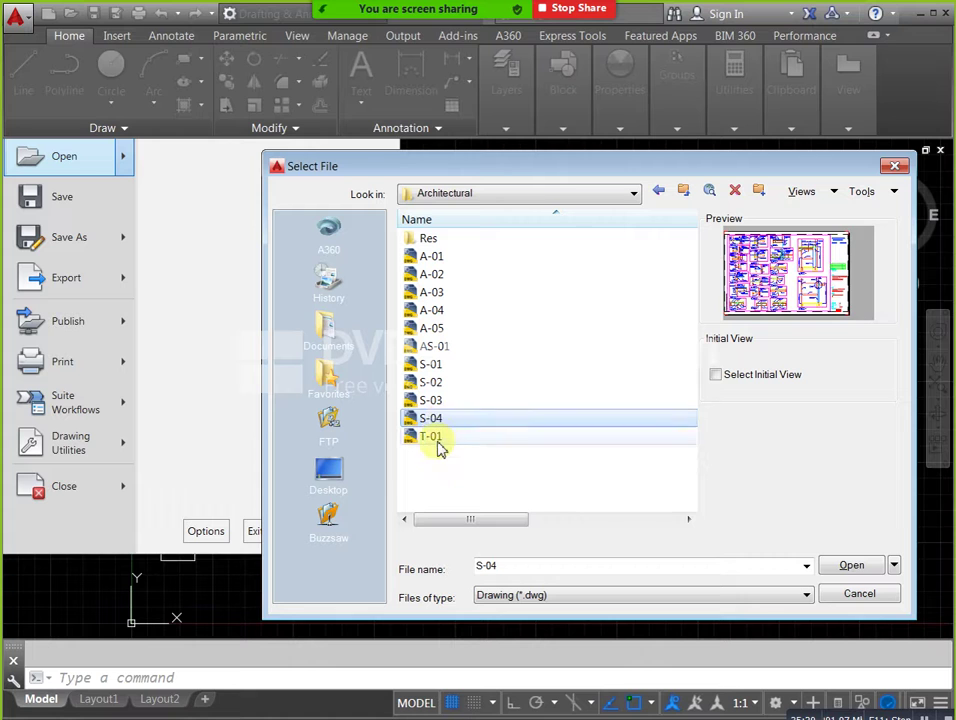
pyautogui.click(438, 440)
pyautogui.click(436, 418)
# Open drawing S-03 as read-only.
pyautogui.click(436, 400)
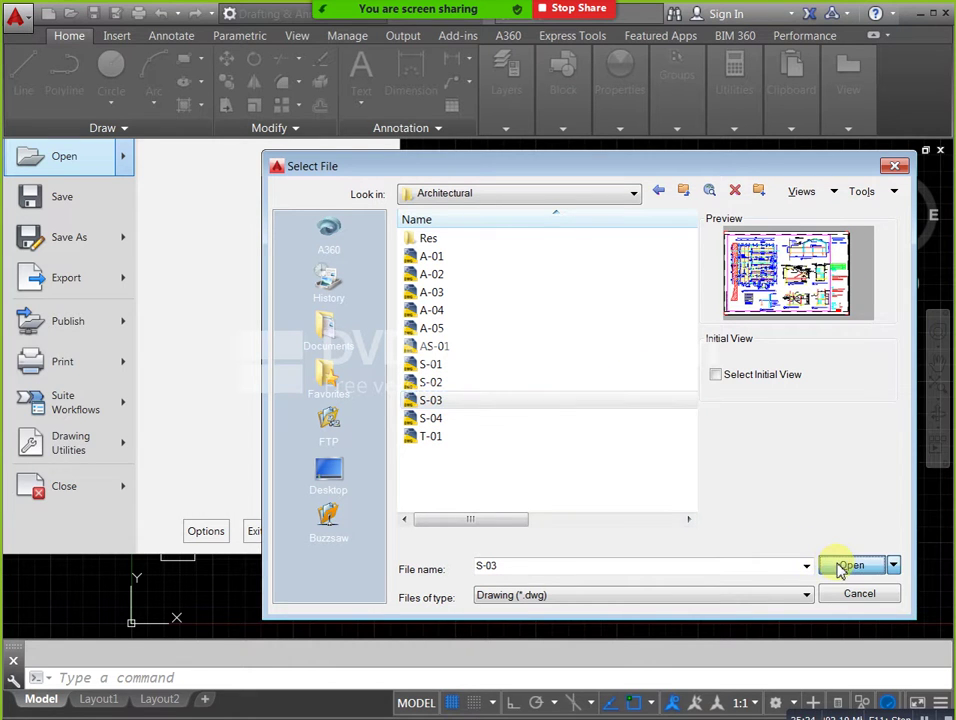
pyautogui.click(836, 565)
pyautogui.click(566, 424)
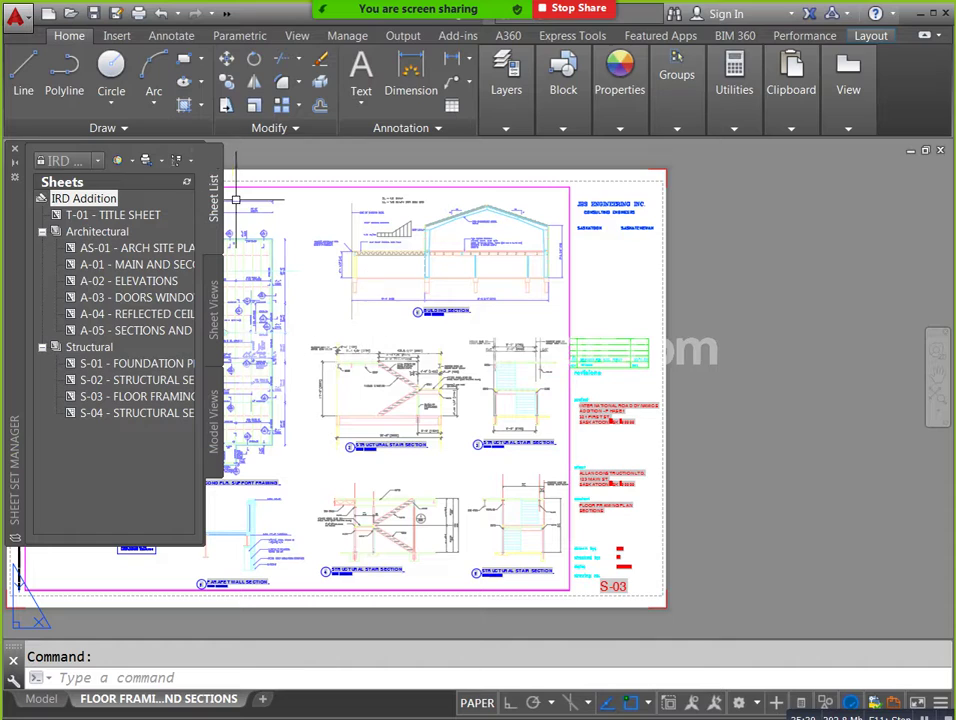
# Zoom and pan across the S-03 floor framing plan and building section.
pyautogui.moveTo(267, 320)
pyautogui.mouseDown(button='middle')
pyautogui.moveTo(358, 338)
pyautogui.moveTo(465, 378)
pyautogui.mouseUp(button='middle')
pyautogui.scroll(5, 256, 320)
pyautogui.scroll(-1, 384, 331)
pyautogui.scroll(-1, 388, 420)
pyautogui.scroll(-3, 465, 384)
pyautogui.scroll(-1, 455, 328)
pyautogui.moveTo(455, 328); pyautogui.dragTo(384, 412, button='middle')
pyautogui.scroll(2, 495, 314)
pyautogui.scroll(2, 548, 299)
pyautogui.scroll(2, 472, 350)
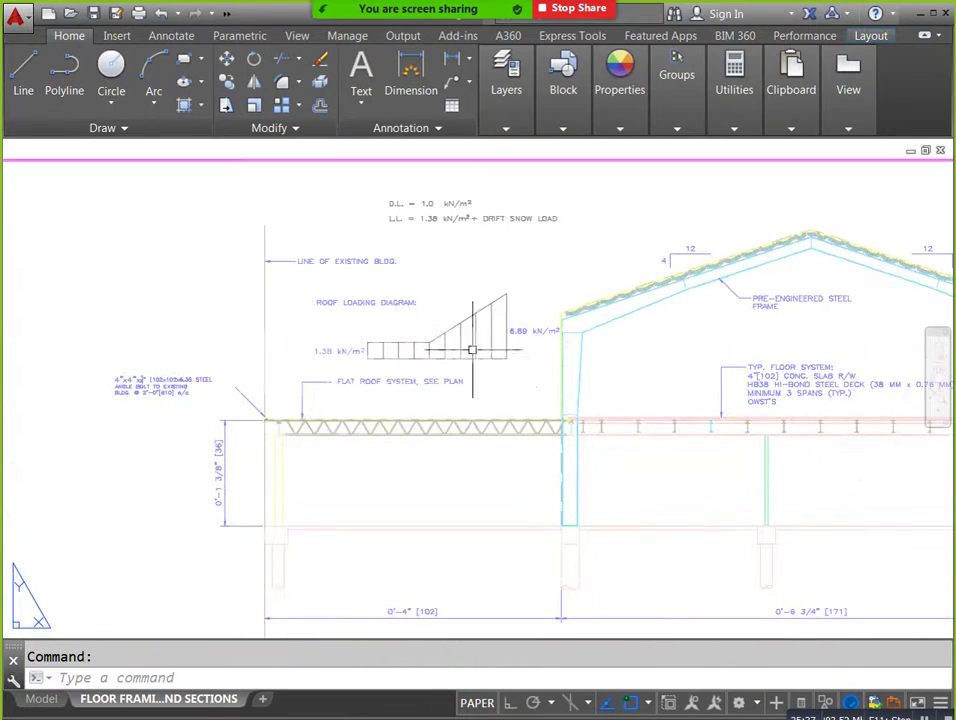
pyautogui.moveTo(785, 299); pyautogui.dragTo(590, 320, button='middle')
pyautogui.scroll(2, 746, 325)
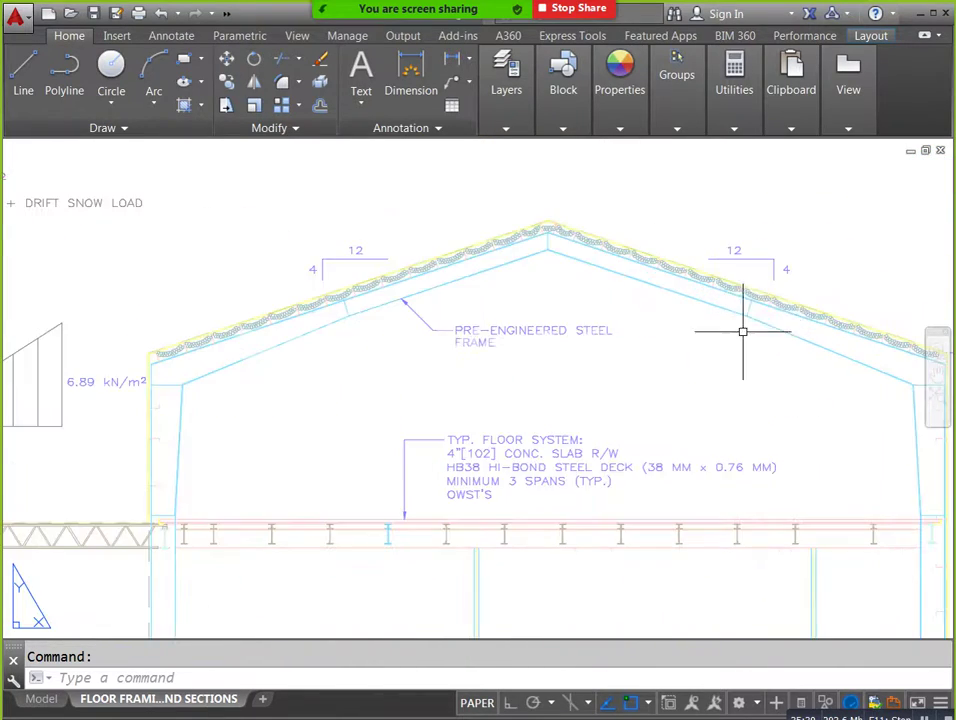
pyautogui.scroll(-3, 660, 362)
# Inspect the roof slope, zoom out to the whole sheet, and show the Application menu's Sample Files.
pyautogui.moveTo(773, 370); pyautogui.dragTo(694, 348, button='middle')
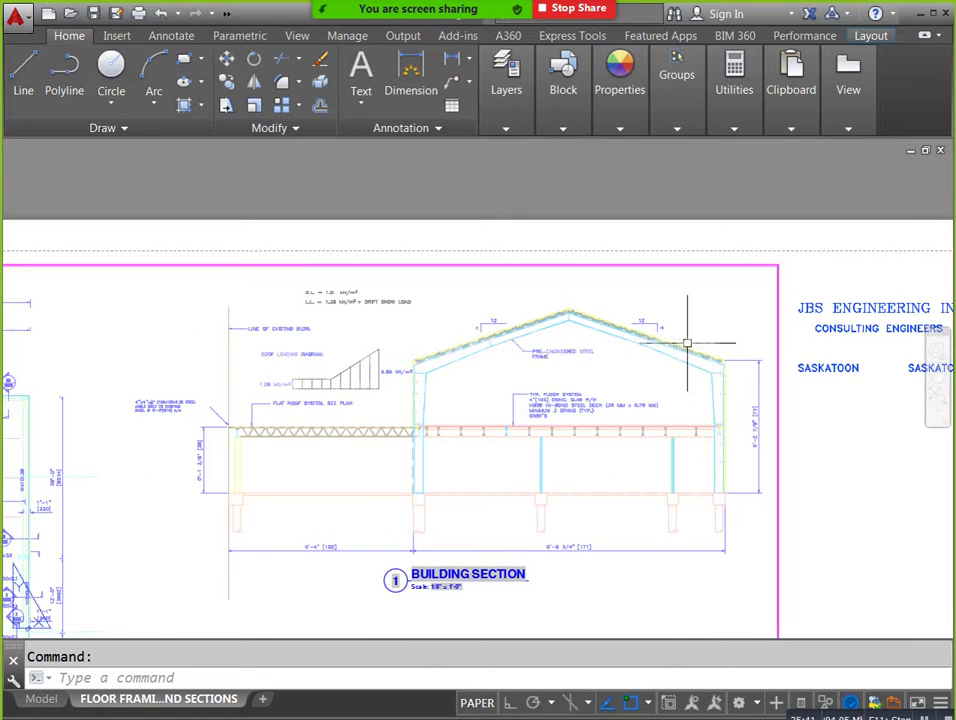
pyautogui.scroll(5, 694, 348)
pyautogui.scroll(-3, 595, 272)
pyautogui.moveTo(662, 395); pyautogui.dragTo(650, 340, button='middle')
pyautogui.scroll(3, 292, 318)
pyautogui.scroll(-2, 525, 336)
pyautogui.scroll(-1, 544, 385)
pyautogui.scroll(-4, 555, 433)
pyautogui.moveTo(555, 433)
pyautogui.mouseDown(button='middle')
pyautogui.moveTo(558, 444)
pyautogui.moveTo(558, 306)
pyautogui.mouseUp(button='middle')
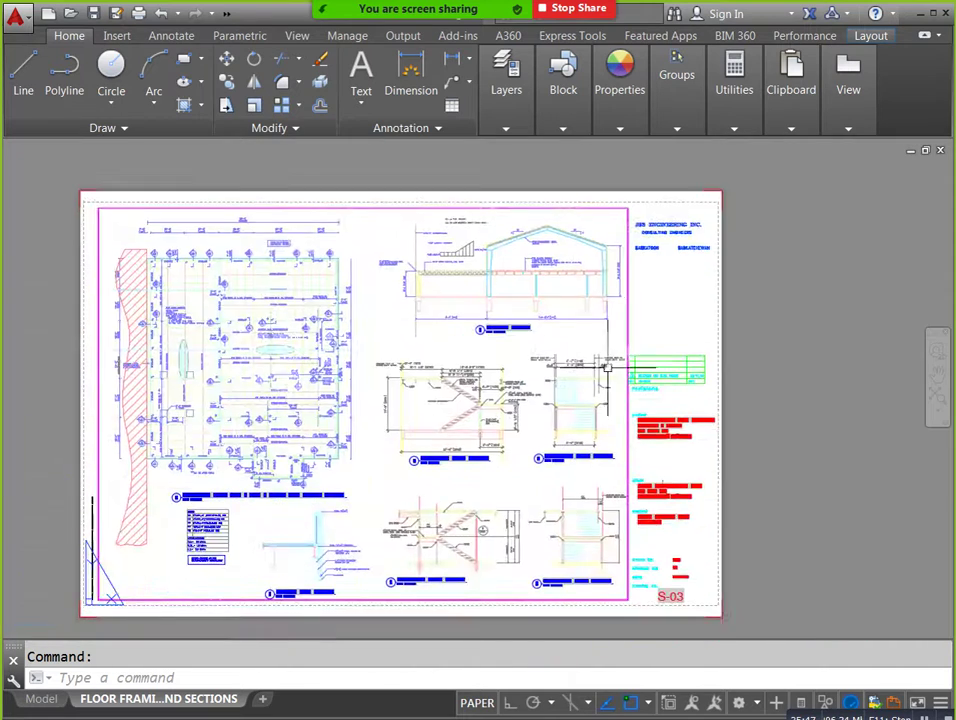
pyautogui.scroll(4, 696, 470)
pyautogui.scroll(2, 666, 393)
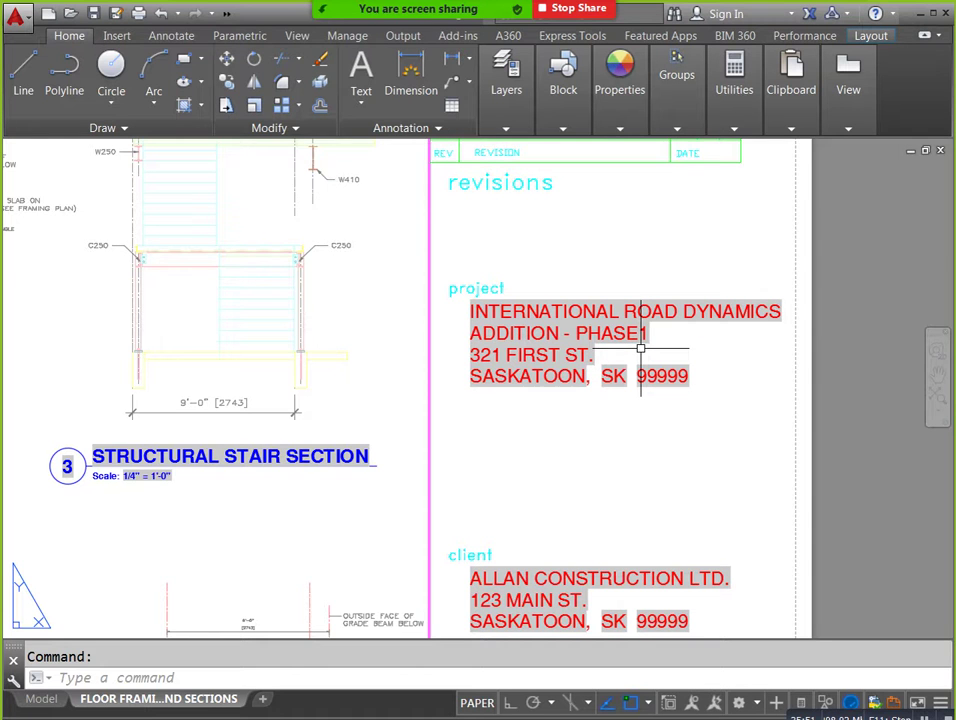
pyautogui.scroll(-2, 642, 345)
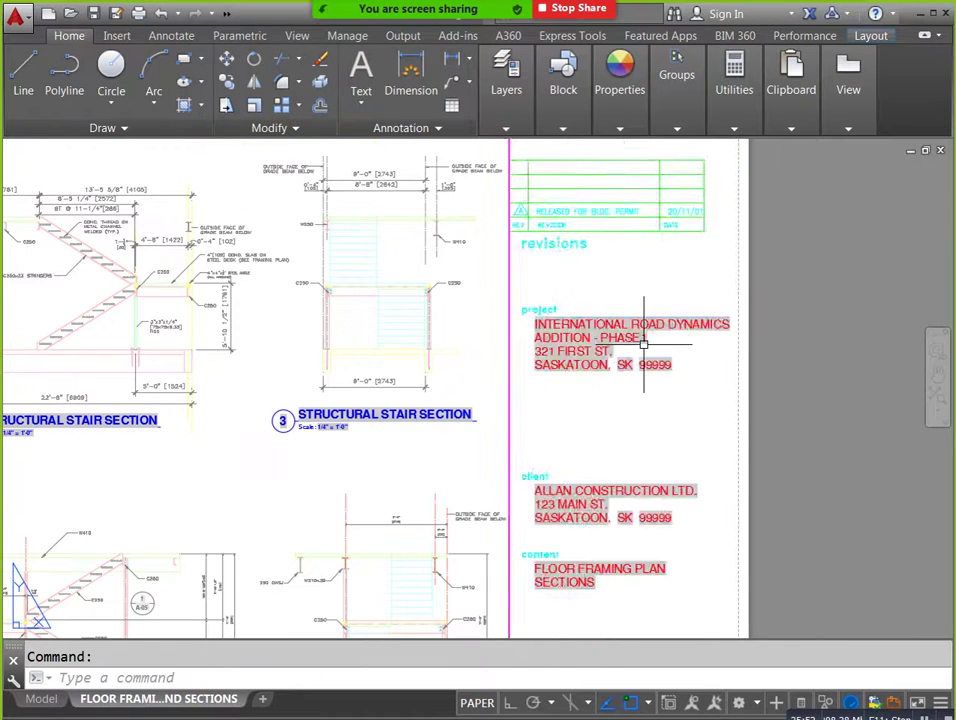
pyautogui.scroll(-2, 647, 380)
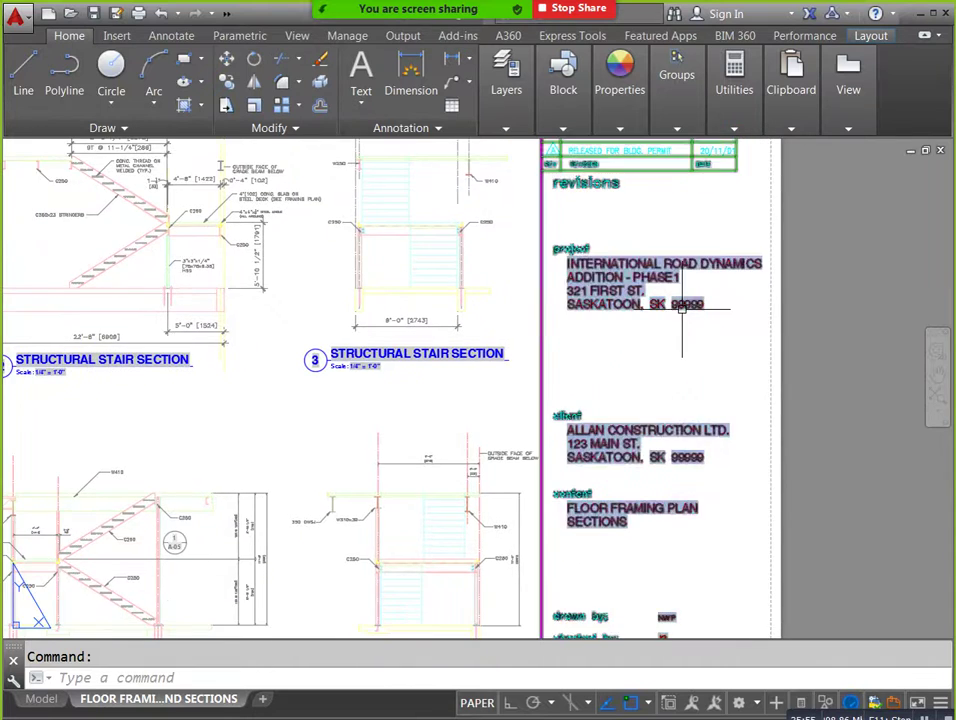
pyautogui.scroll(-3, 690, 360)
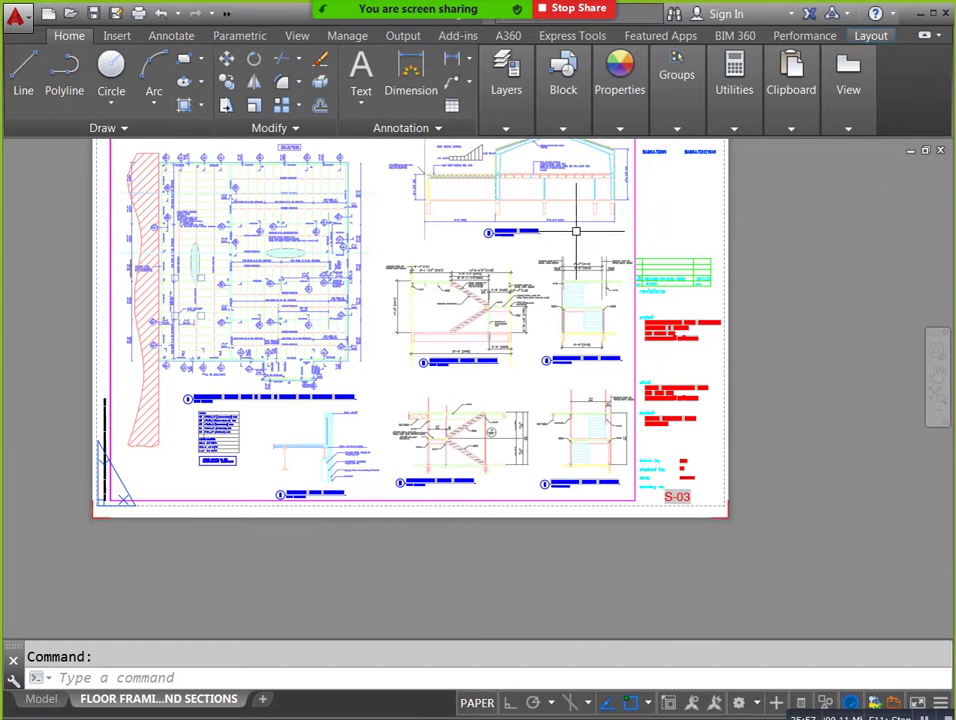
pyautogui.click(15, 14)
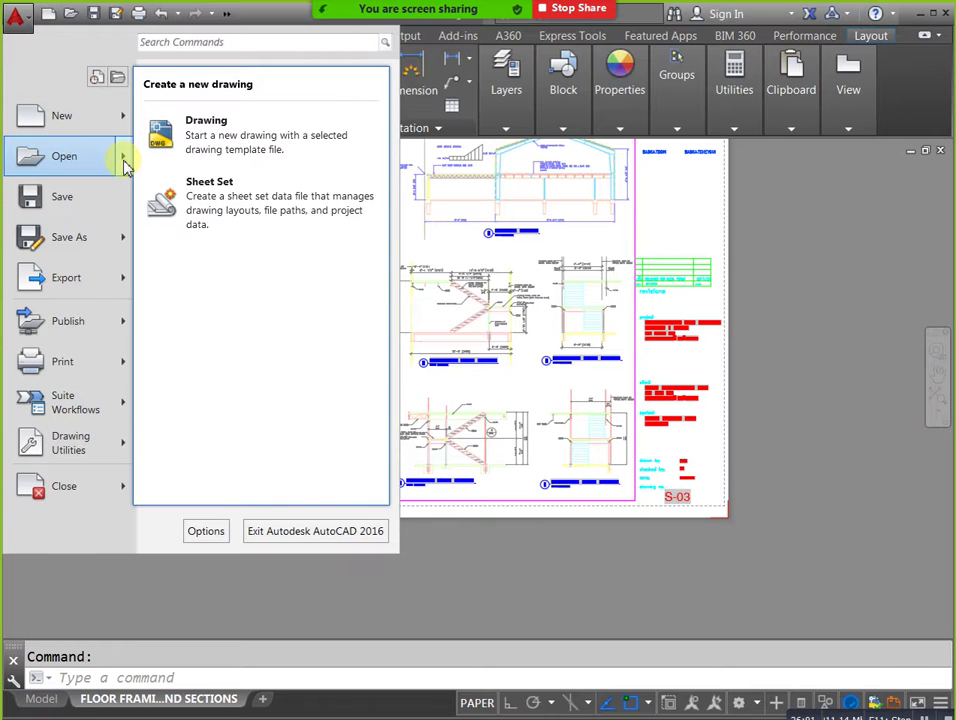
pyautogui.moveTo(260, 356)
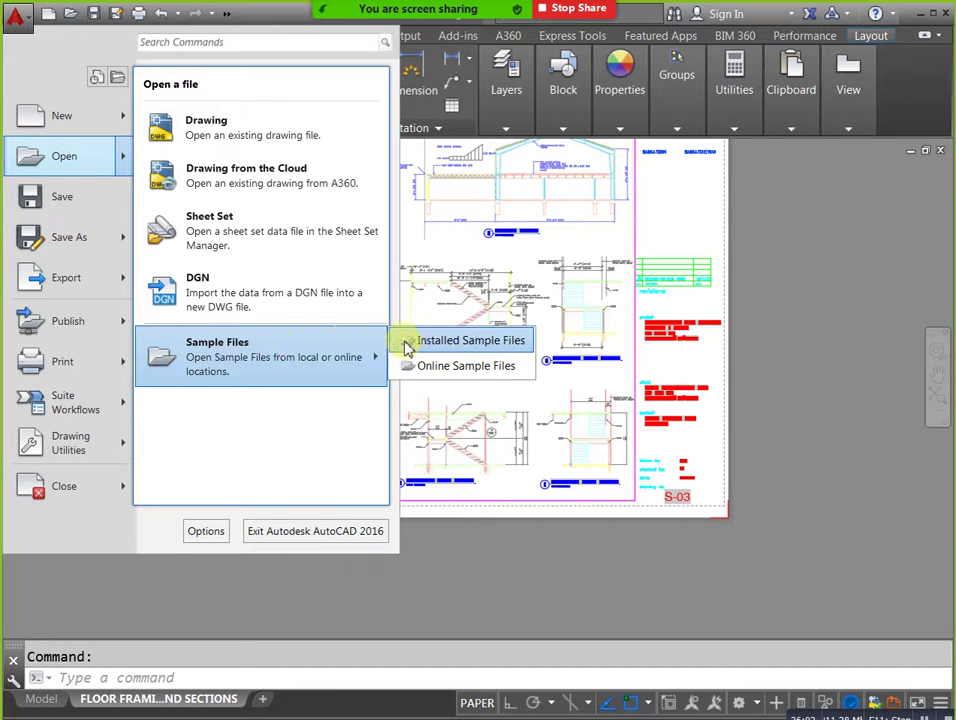
# Preview the Sheet Sets > Manufacturing samples and open VW252-02-0900 read-only.
pyautogui.click(402, 343)
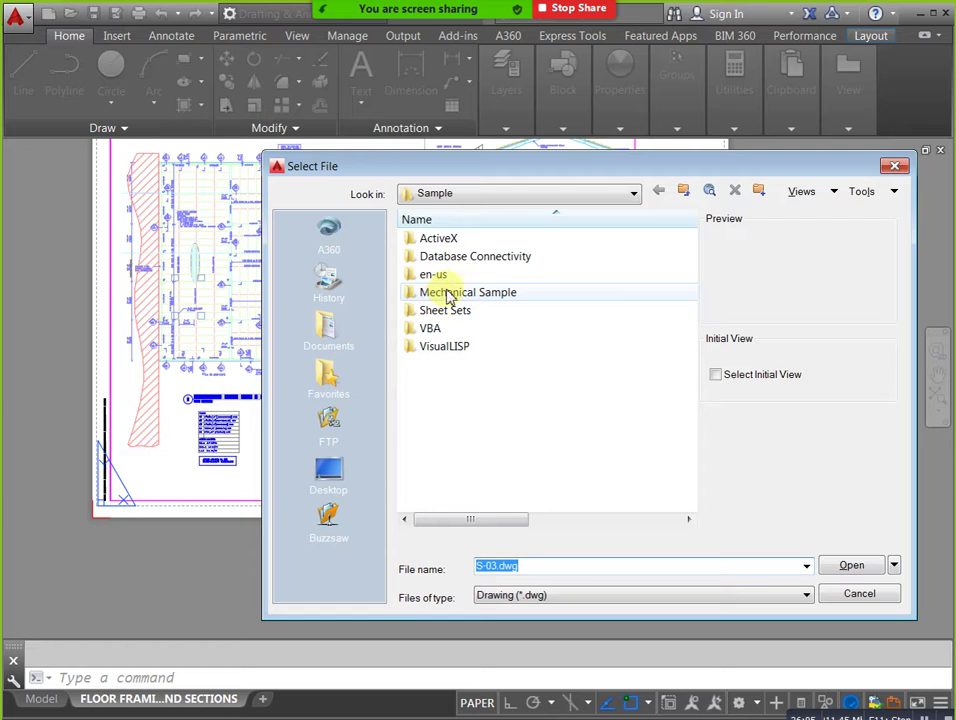
pyautogui.doubleClick(446, 312)
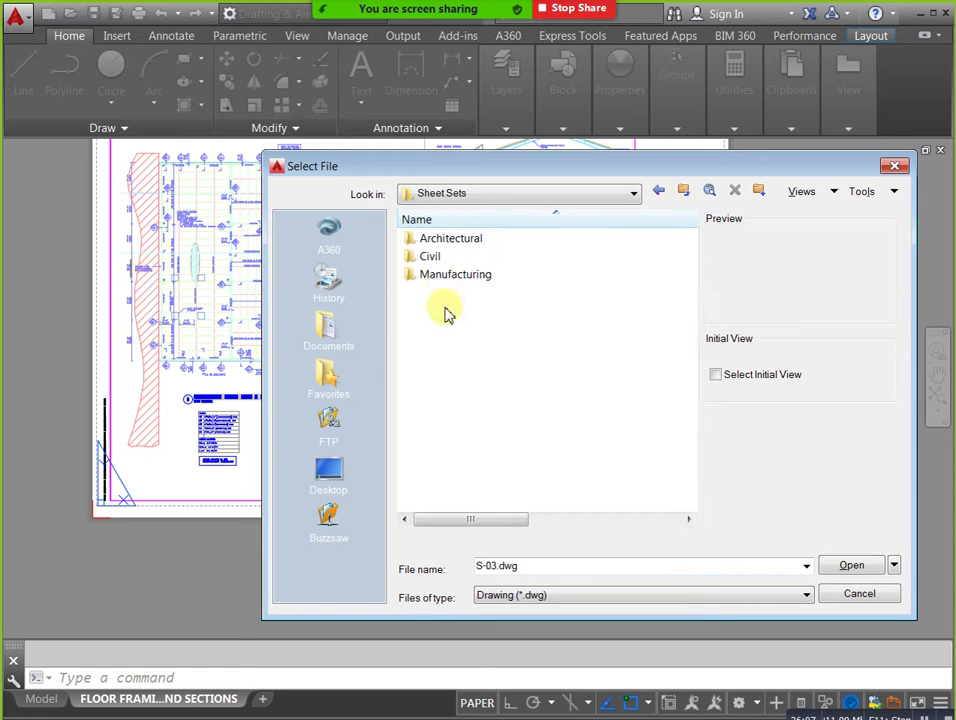
pyautogui.doubleClick(443, 278)
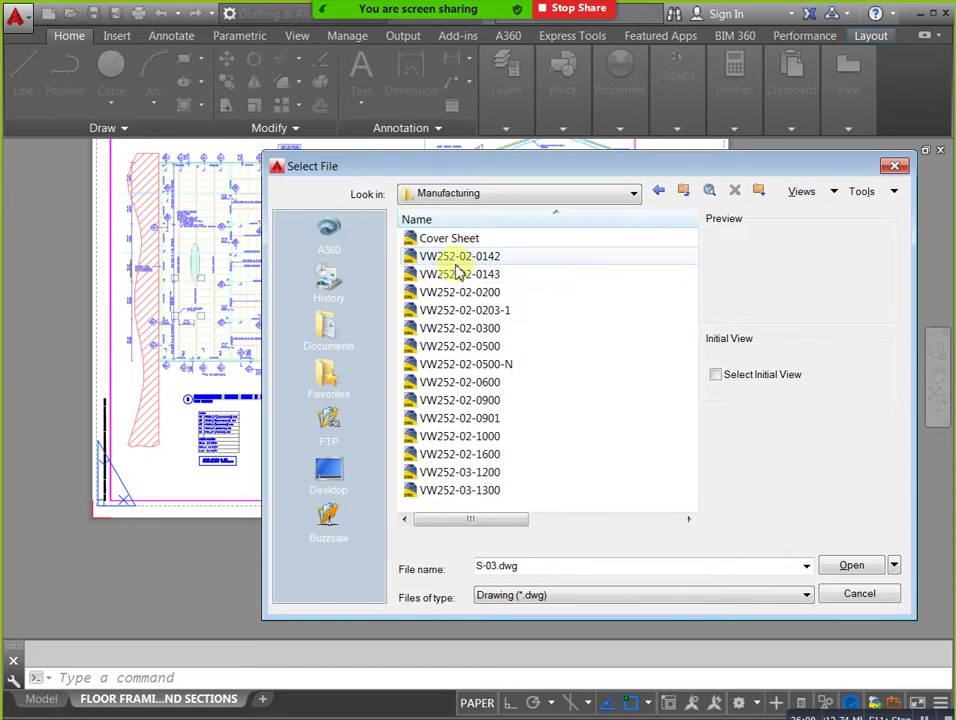
pyautogui.click(455, 258)
pyautogui.click(456, 277)
pyautogui.click(456, 310)
pyautogui.click(455, 345)
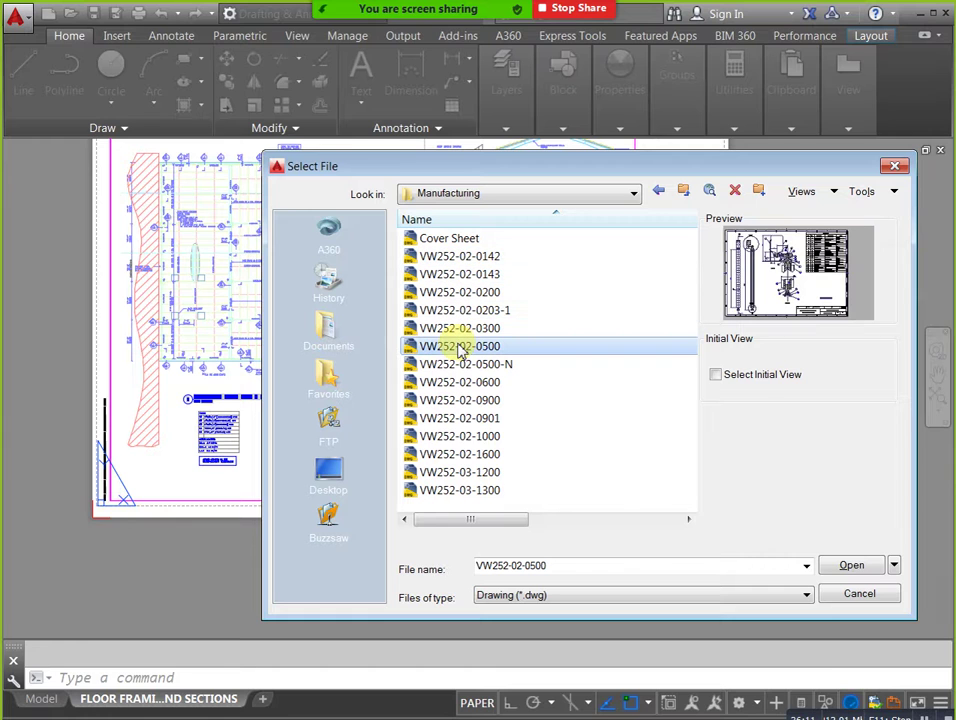
pyautogui.click(462, 381)
pyautogui.click(461, 399)
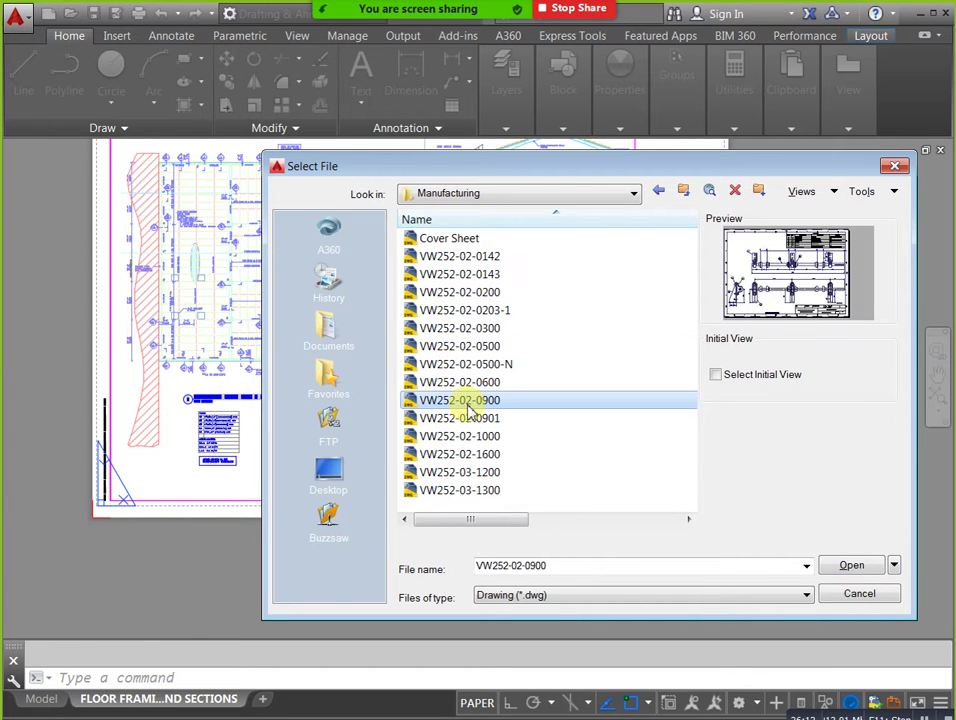
pyautogui.click(850, 566)
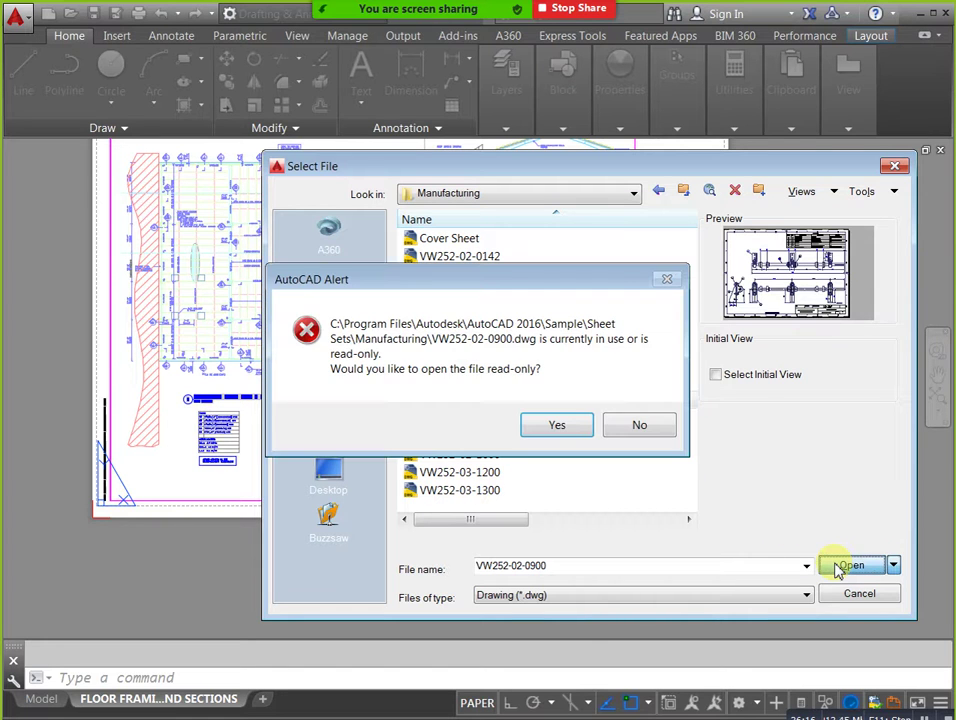
pyautogui.click(560, 427)
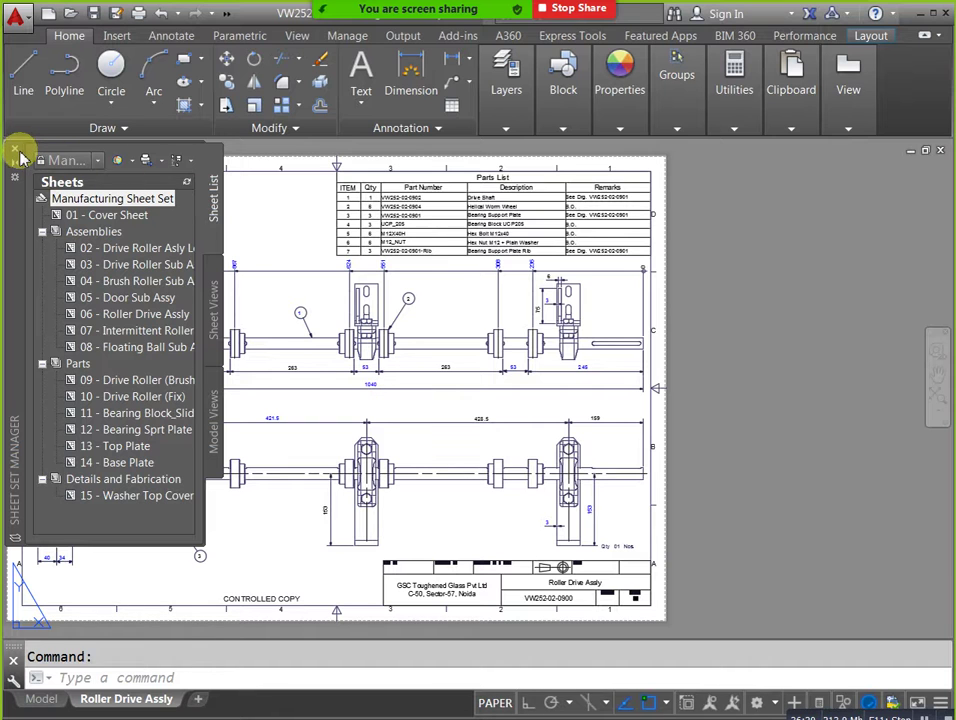
# Close the Sheet Set Manager and zoom in on the Roller Drive Assy parts list.
pyautogui.click(15, 151)
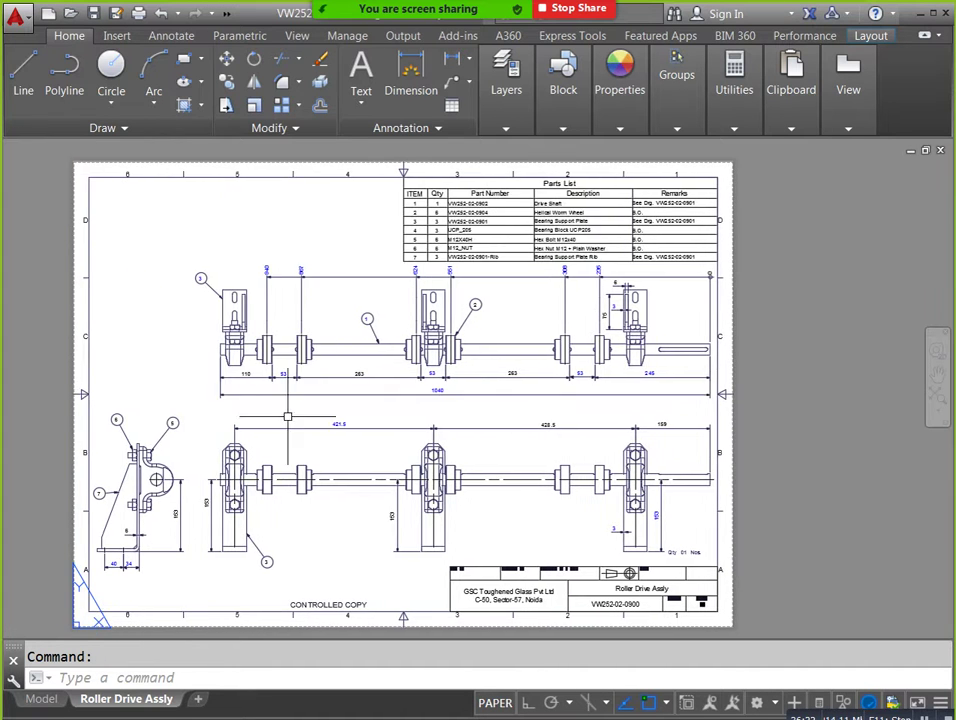
pyautogui.scroll(5, 241, 435)
pyautogui.moveTo(241, 435); pyautogui.dragTo(395, 380, button='middle')
pyautogui.scroll(-2, 367, 386)
pyautogui.scroll(-2, 376, 425)
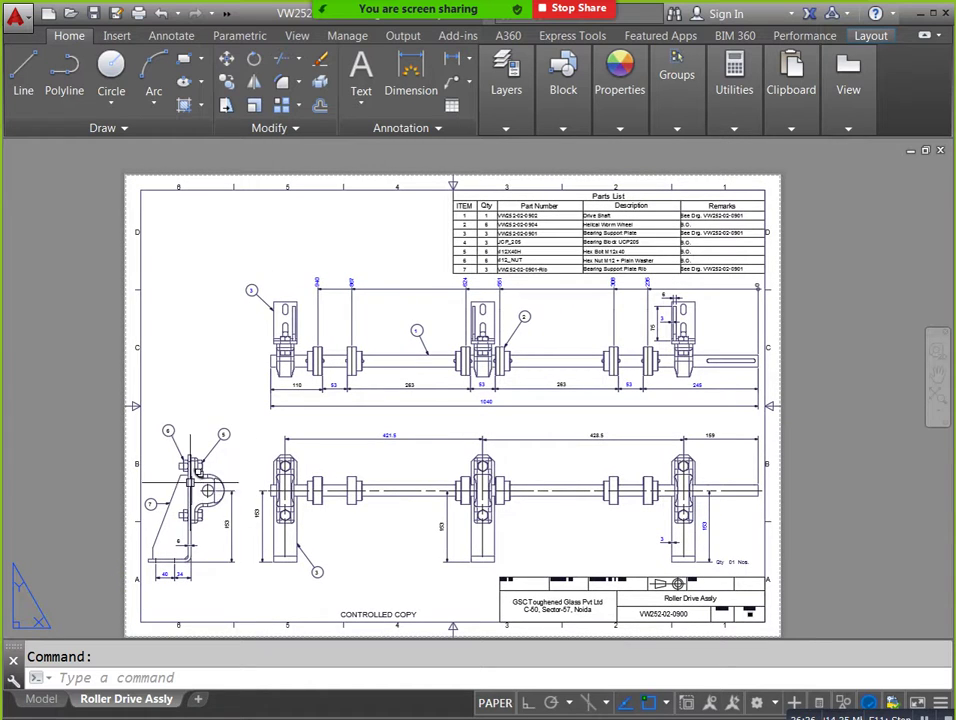
pyautogui.scroll(2, 493, 278)
pyautogui.scroll(3, 495, 278)
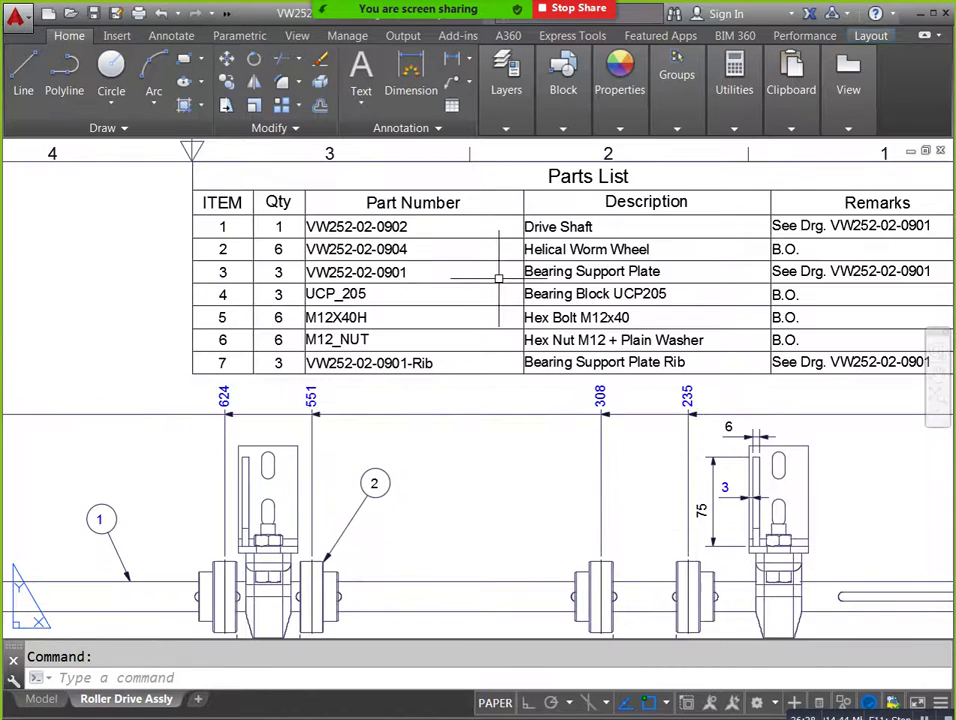
pyautogui.moveTo(497, 278); pyautogui.dragTo(412, 360, button='middle')
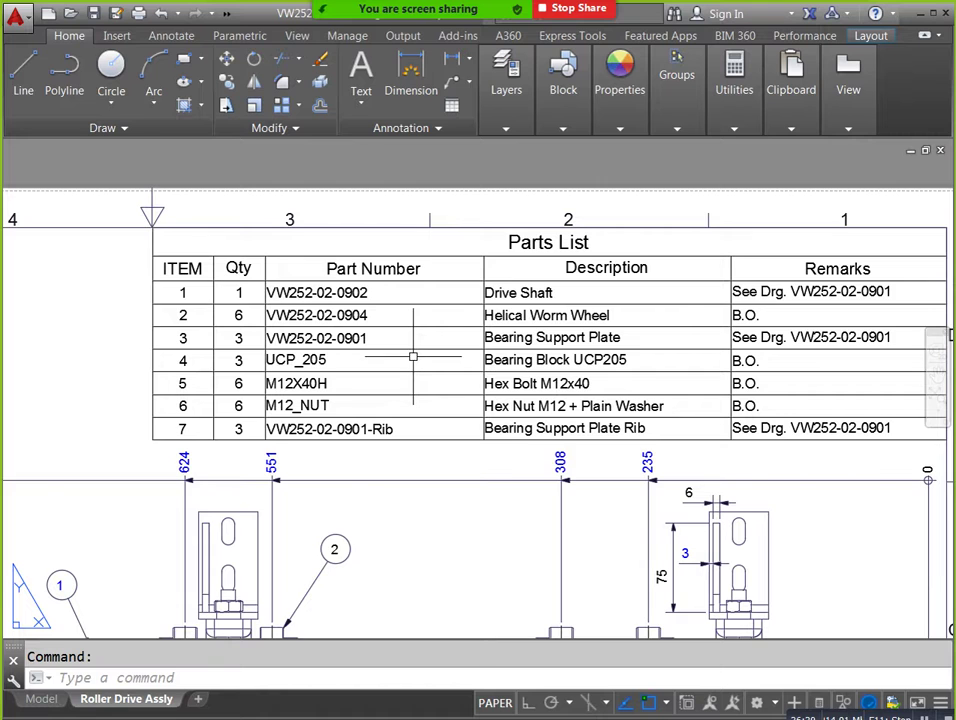
# Zoom out and pan to frame the full Roller Drive Assy sheet.
pyautogui.scroll(-2, 413, 356)
pyautogui.scroll(2, 535, 335)
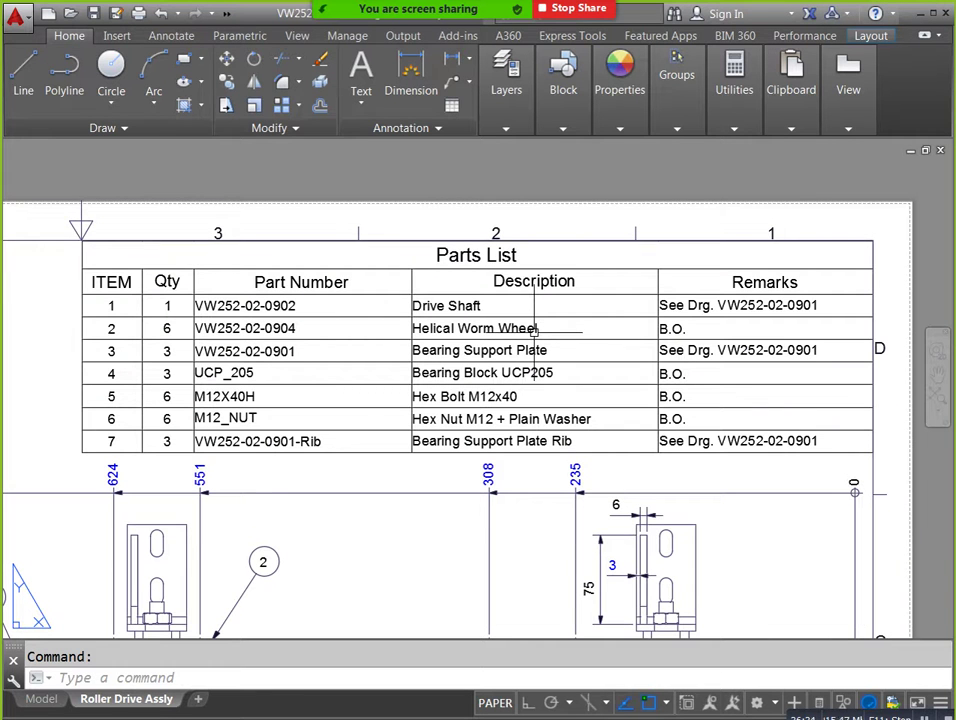
pyautogui.scroll(-2, 496, 388)
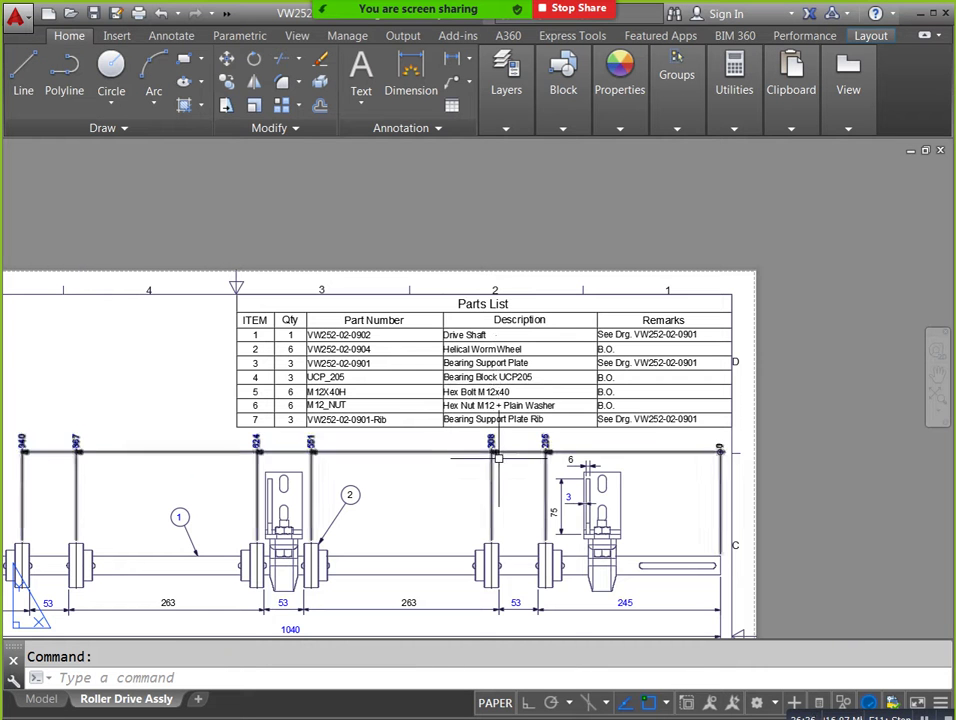
pyautogui.scroll(-2, 497, 458)
pyautogui.scroll(-2, 497, 458)
pyautogui.moveTo(515, 568)
pyautogui.mouseDown(button='middle')
pyautogui.moveTo(490, 440)
pyautogui.moveTo(519, 485)
pyautogui.mouseUp(button='middle')
pyautogui.scroll(2, 490, 440)
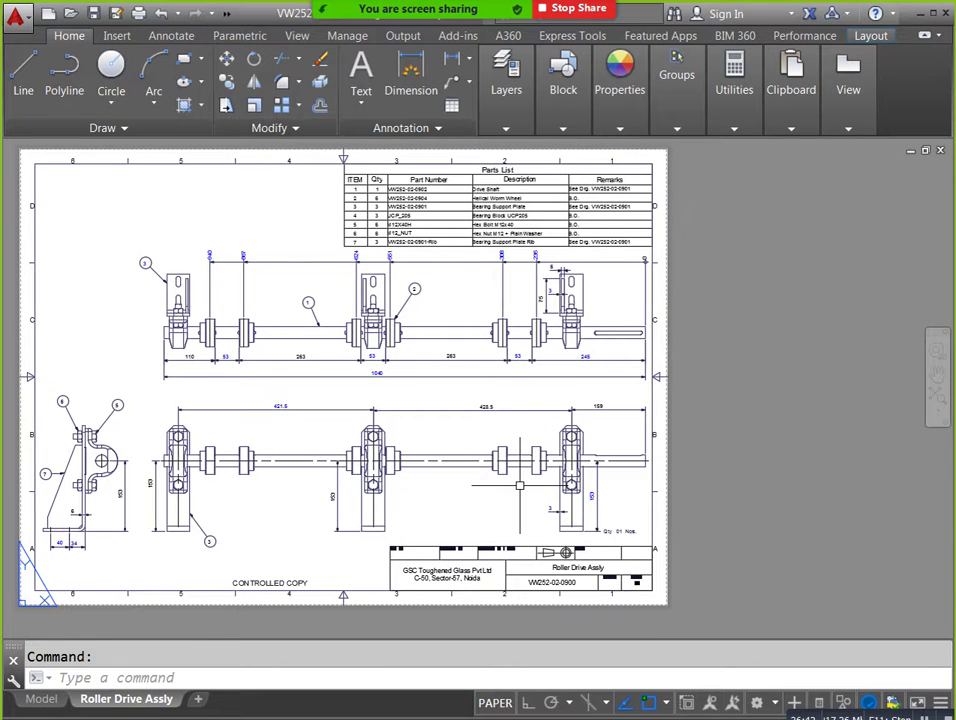
pyautogui.moveTo(447, 350); pyautogui.dragTo(508, 351, button='middle')
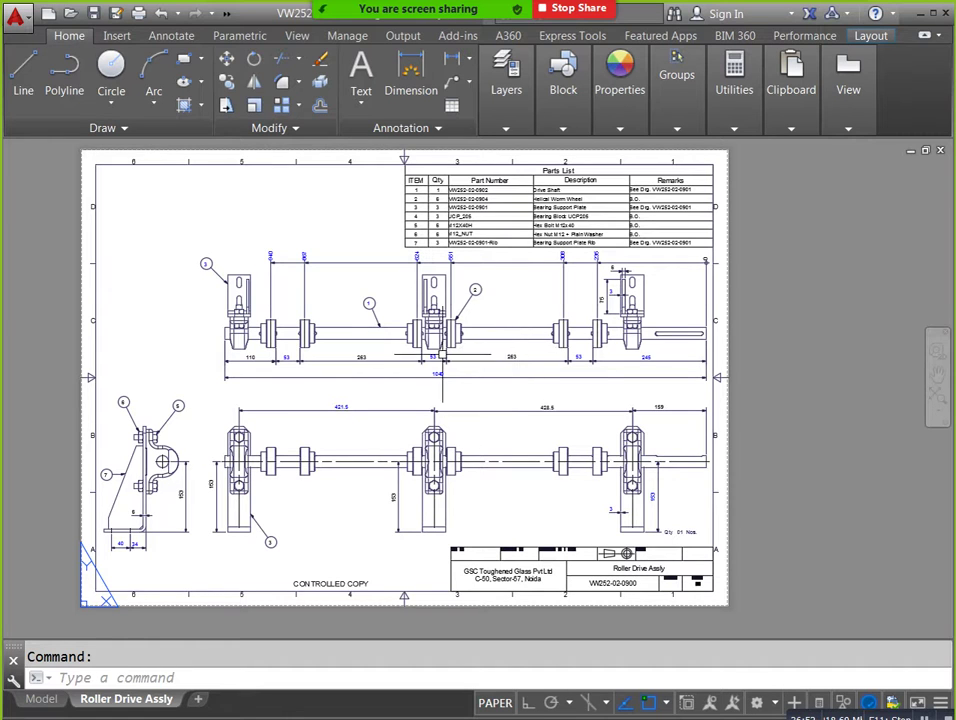
# Browse up to the Sheet Sets folder and into the Civil drawings folder.
pyautogui.click(24, 15)
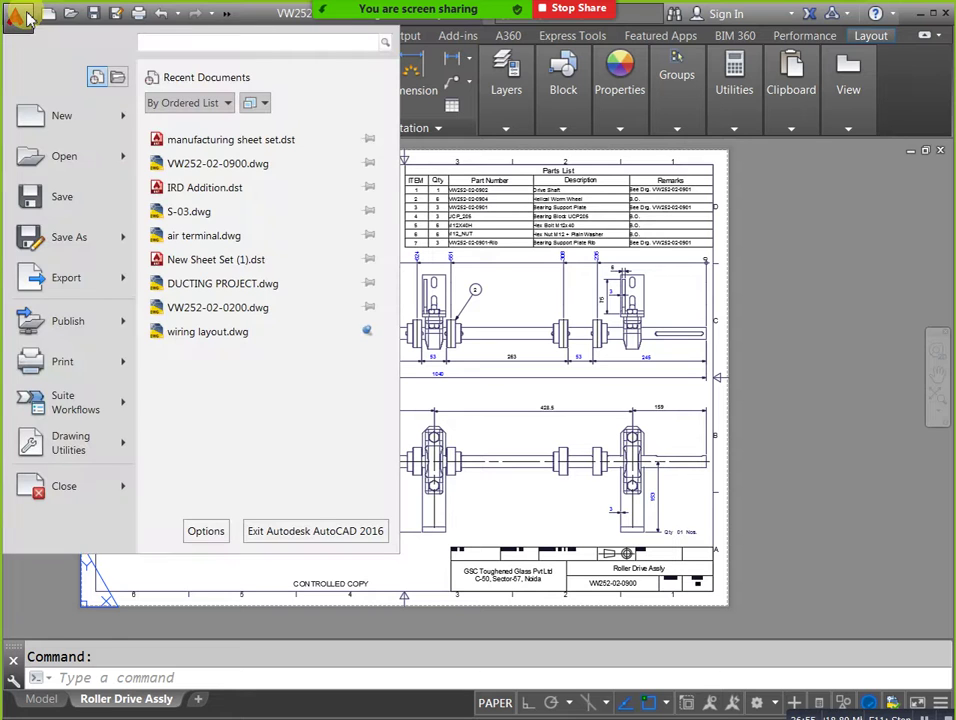
pyautogui.press('Escape')
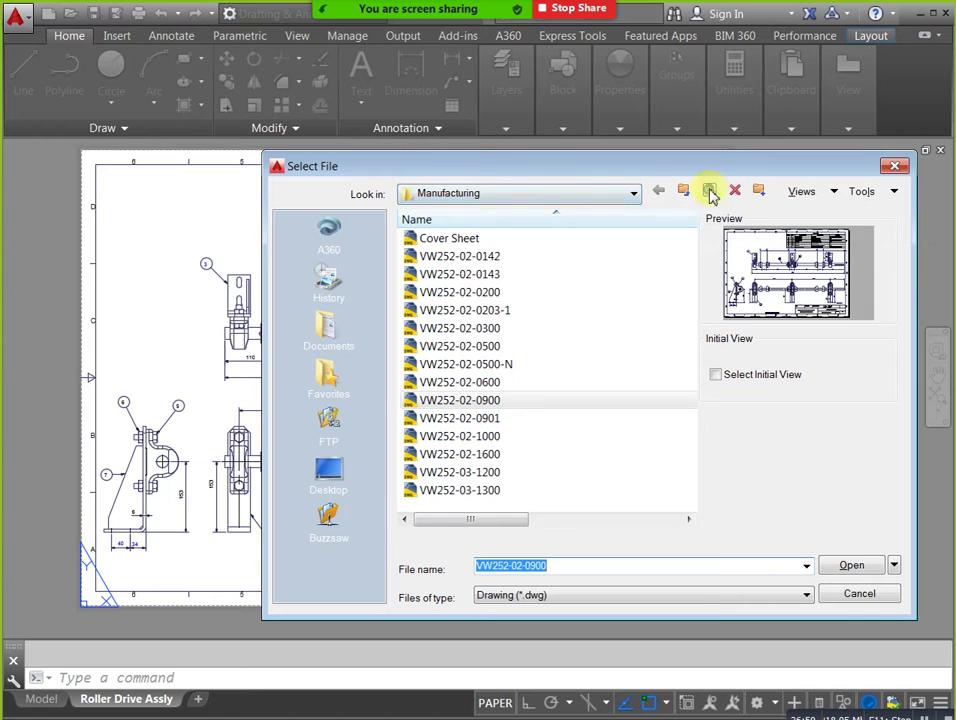
pyautogui.click(681, 191)
pyautogui.doubleClick(482, 256)
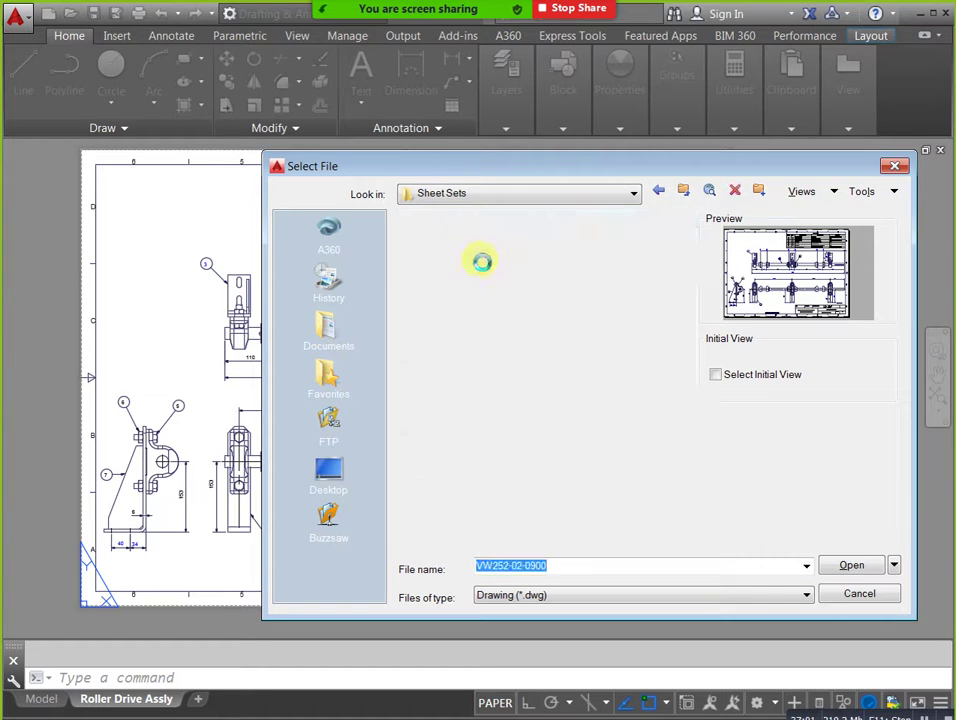
# Preview the Civil drawings, from Erosion Control Plan through Site Utility Plan.
pyautogui.click(474, 256)
pyautogui.click(474, 239)
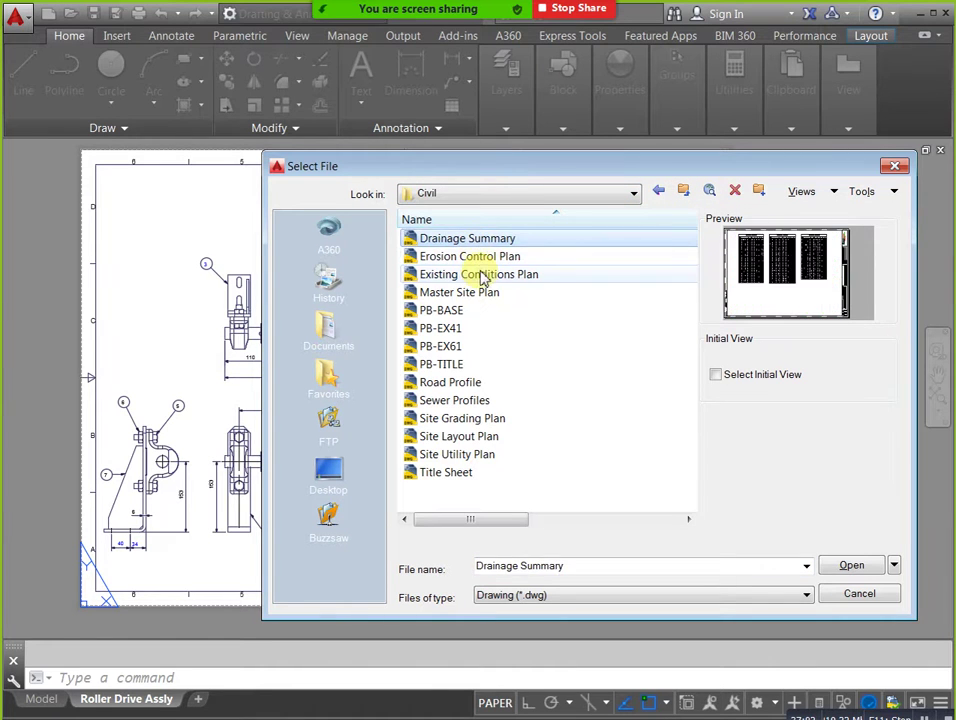
pyautogui.click(482, 278)
pyautogui.click(472, 293)
pyautogui.click(461, 311)
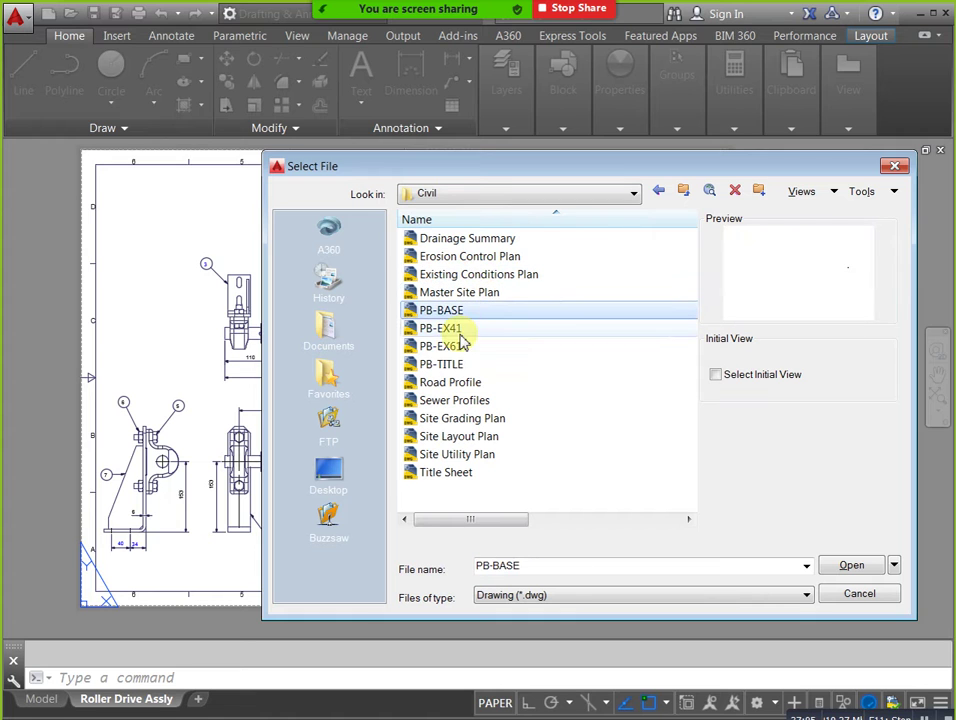
pyautogui.click(445, 329)
pyautogui.click(455, 346)
pyautogui.click(460, 364)
pyautogui.click(467, 419)
pyautogui.click(446, 437)
pyautogui.click(461, 455)
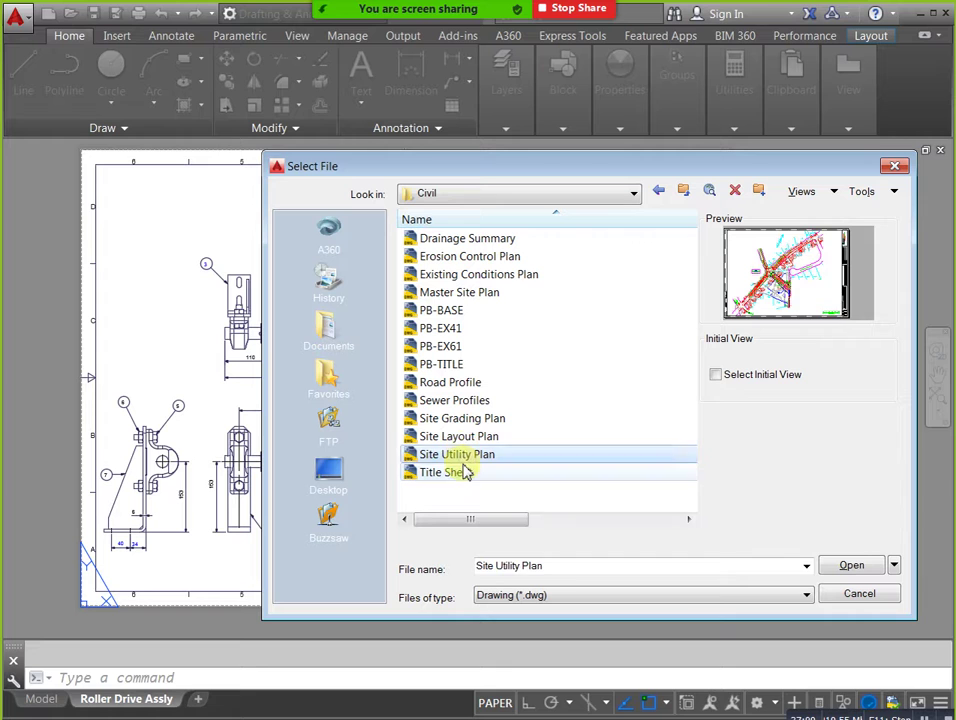
# Open the Title Sheet drawing as read-only.
pyautogui.click(476, 471)
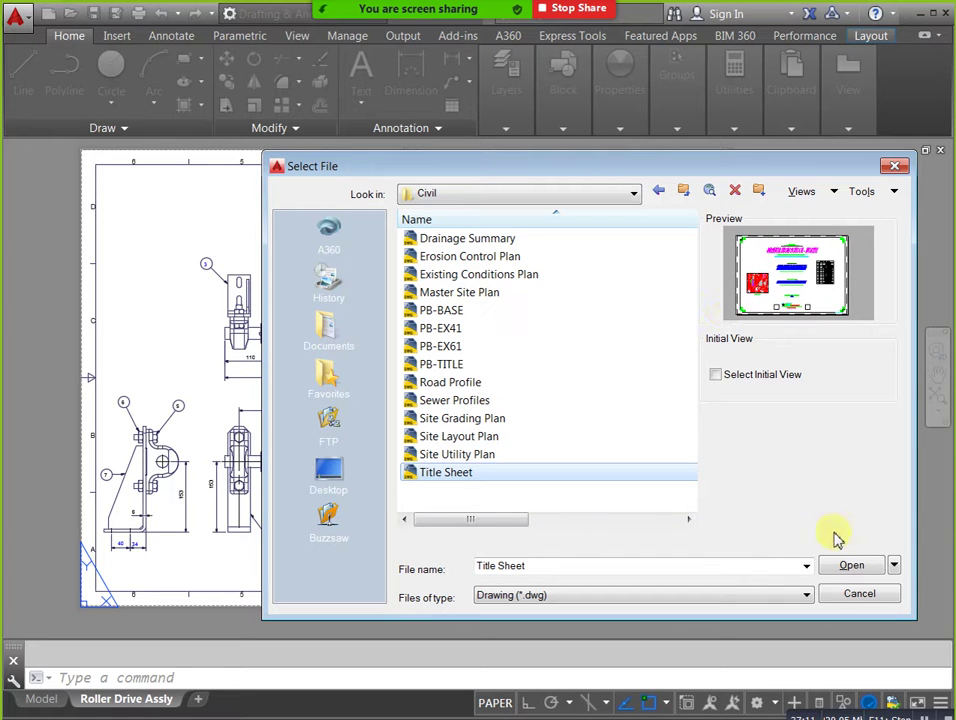
pyautogui.click(852, 566)
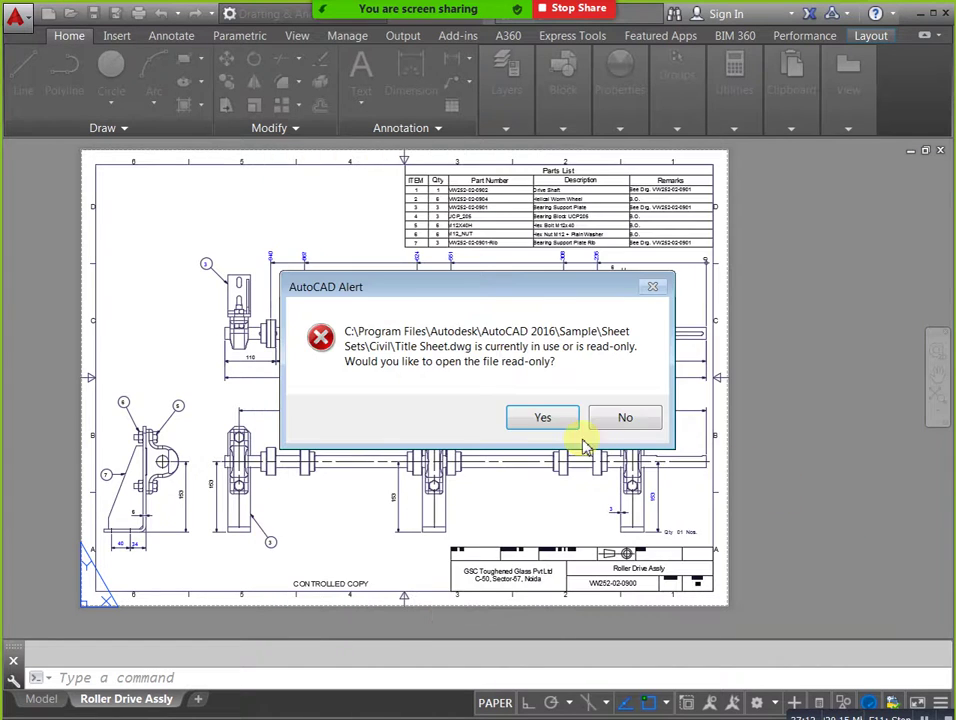
pyautogui.click(554, 421)
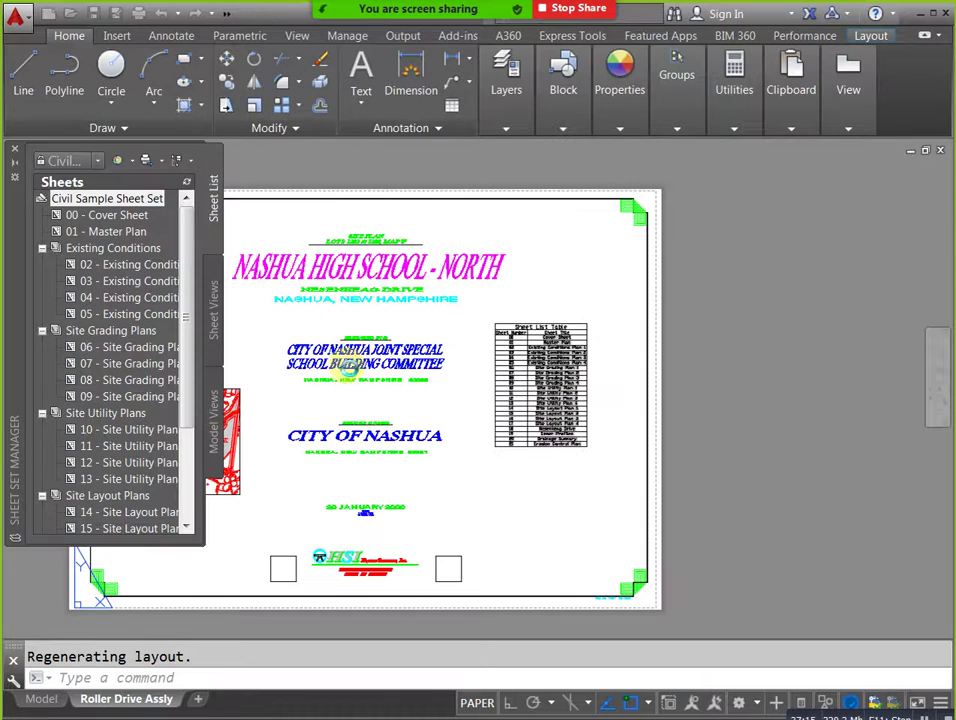
pyautogui.click(111, 268)
pyautogui.click(14, 150)
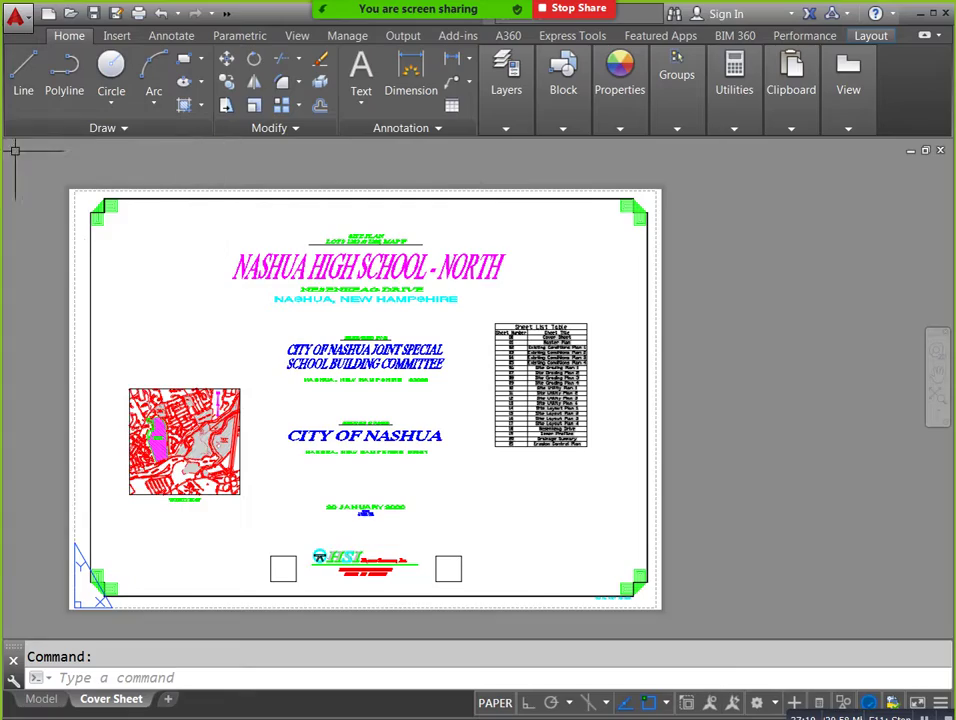
pyautogui.scroll(1, 275, 415)
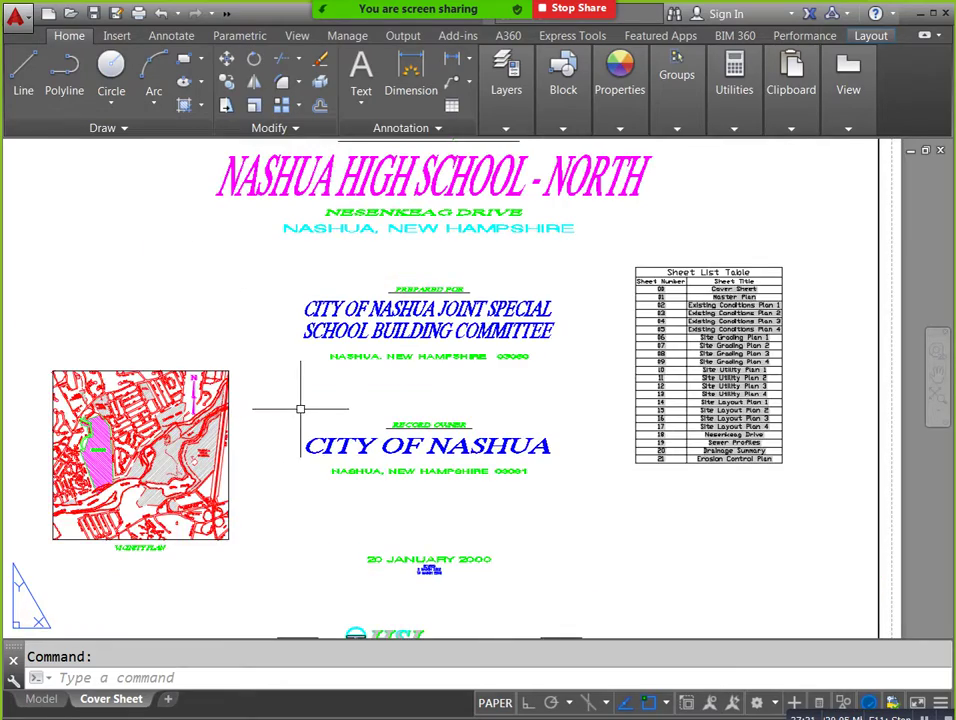
pyautogui.scroll(1, 300, 430)
pyautogui.scroll(1, 178, 500)
pyautogui.moveTo(178, 500); pyautogui.dragTo(372, 484, button='middle')
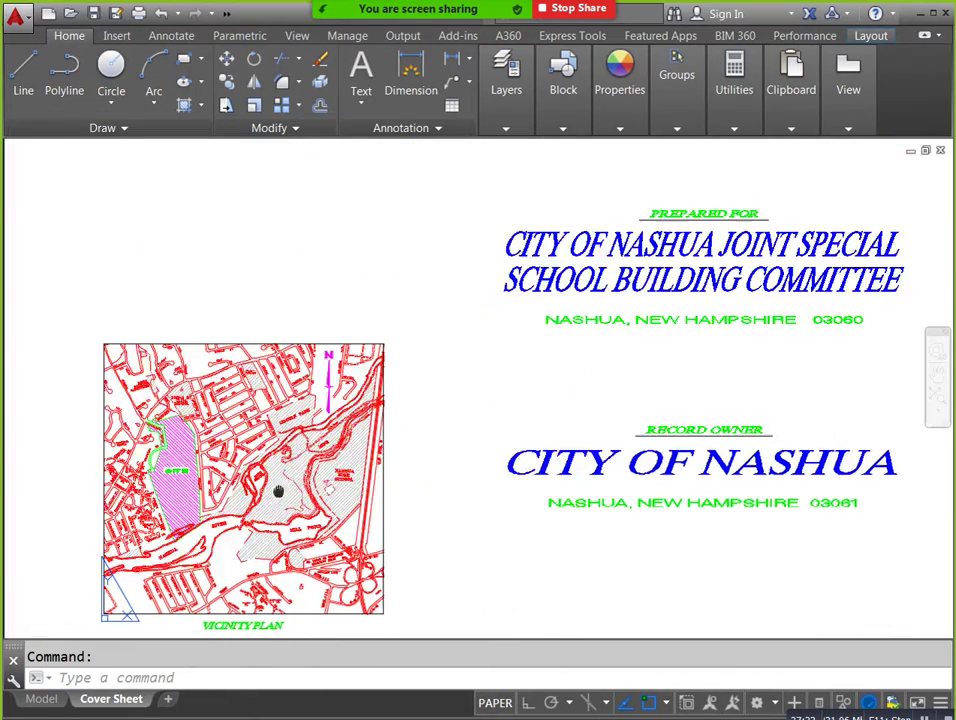
pyautogui.scroll(5, 372, 484)
pyautogui.scroll(-2, 372, 484)
pyautogui.scroll(-2, 469, 481)
pyautogui.scroll(4, 455, 462)
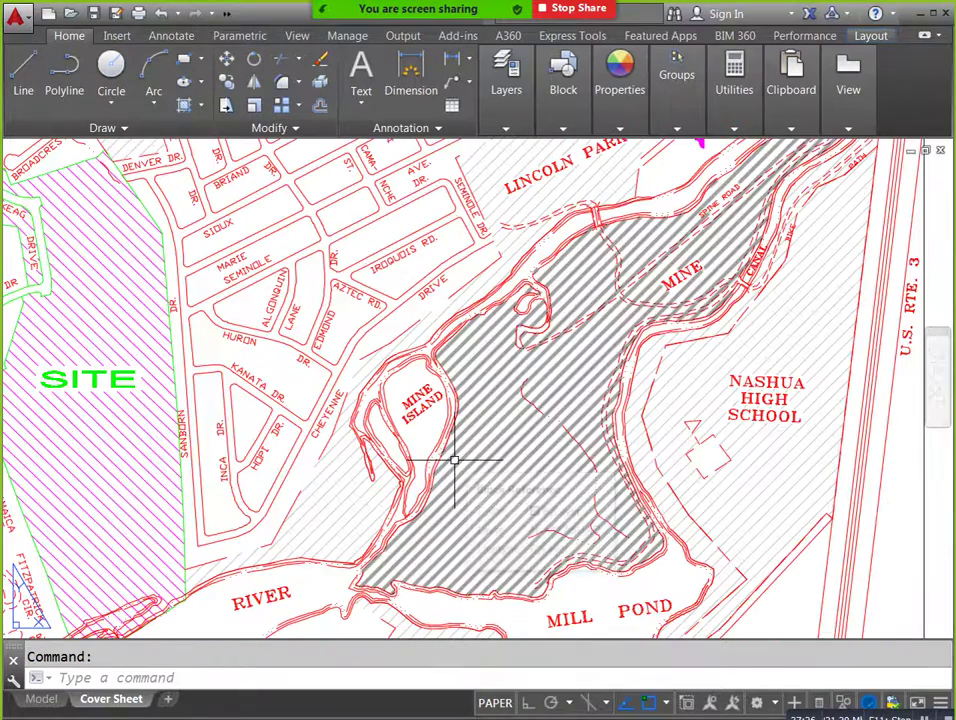
pyautogui.moveTo(346, 452); pyautogui.dragTo(561, 619, button='middle')
pyautogui.scroll(-3, 466, 494)
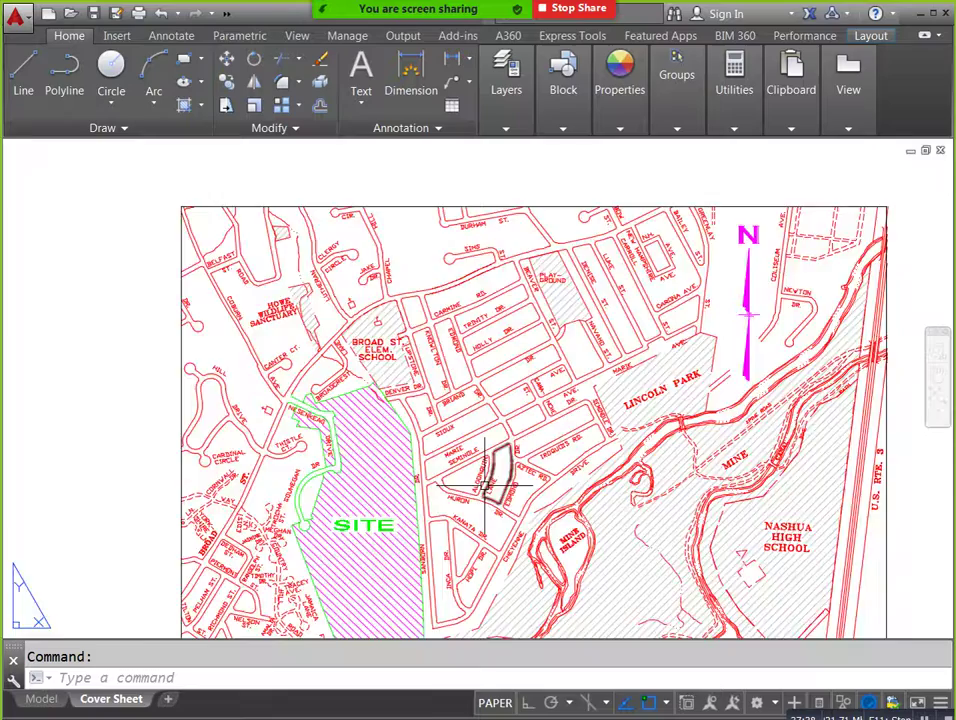
pyautogui.scroll(-2, 363, 390)
pyautogui.moveTo(411, 336); pyautogui.dragTo(248, 224, button='middle')
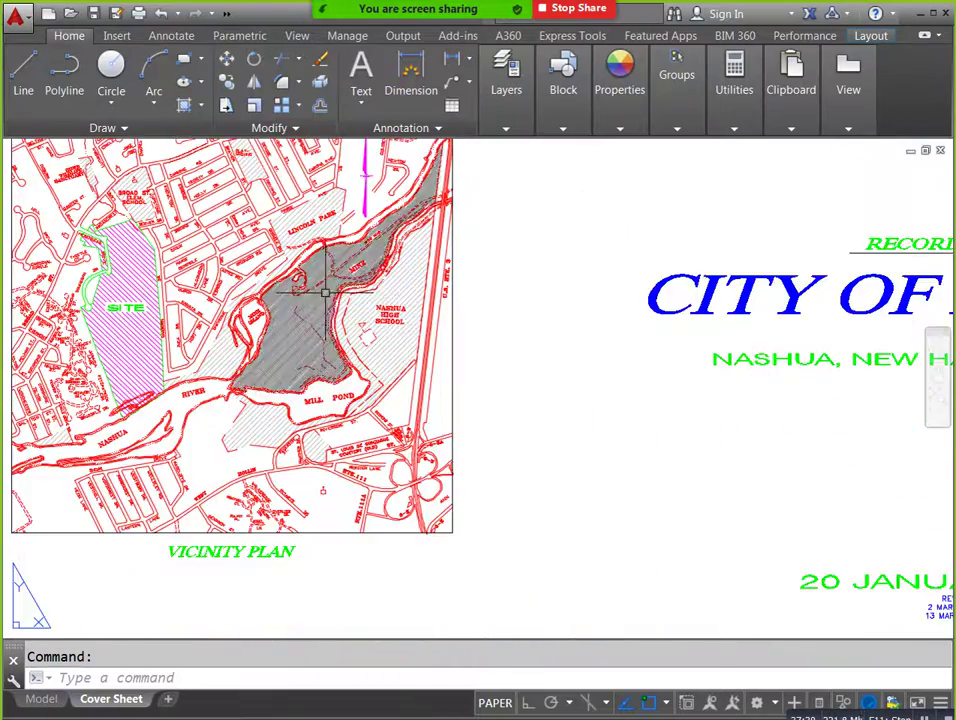
pyautogui.moveTo(550, 403); pyautogui.dragTo(553, 467, button='middle')
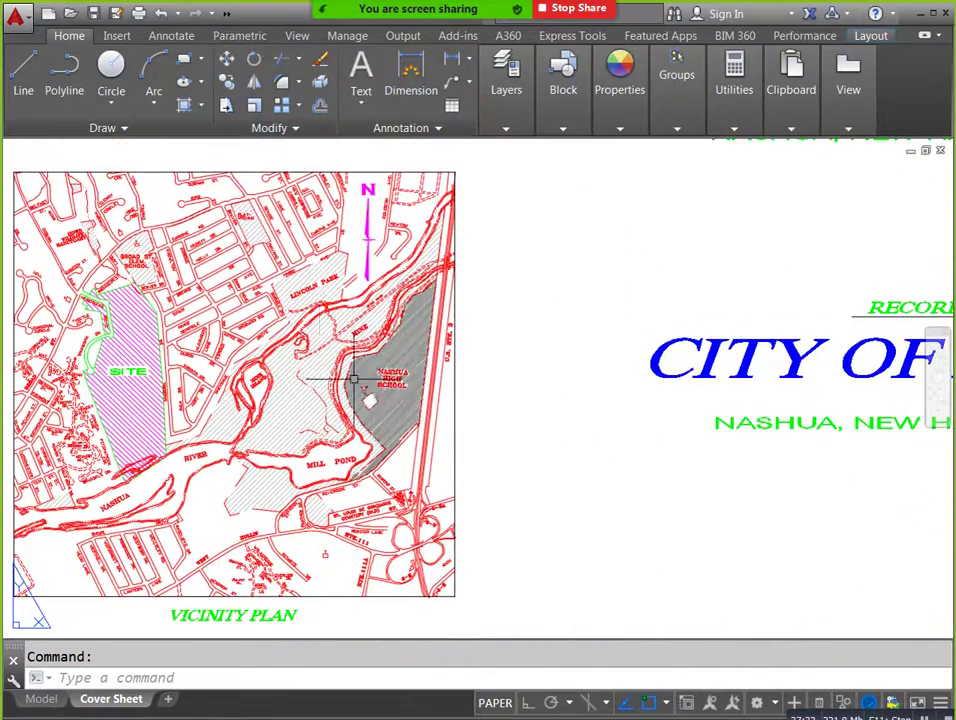
pyautogui.scroll(-2, 395, 395)
pyautogui.scroll(4, 305, 557)
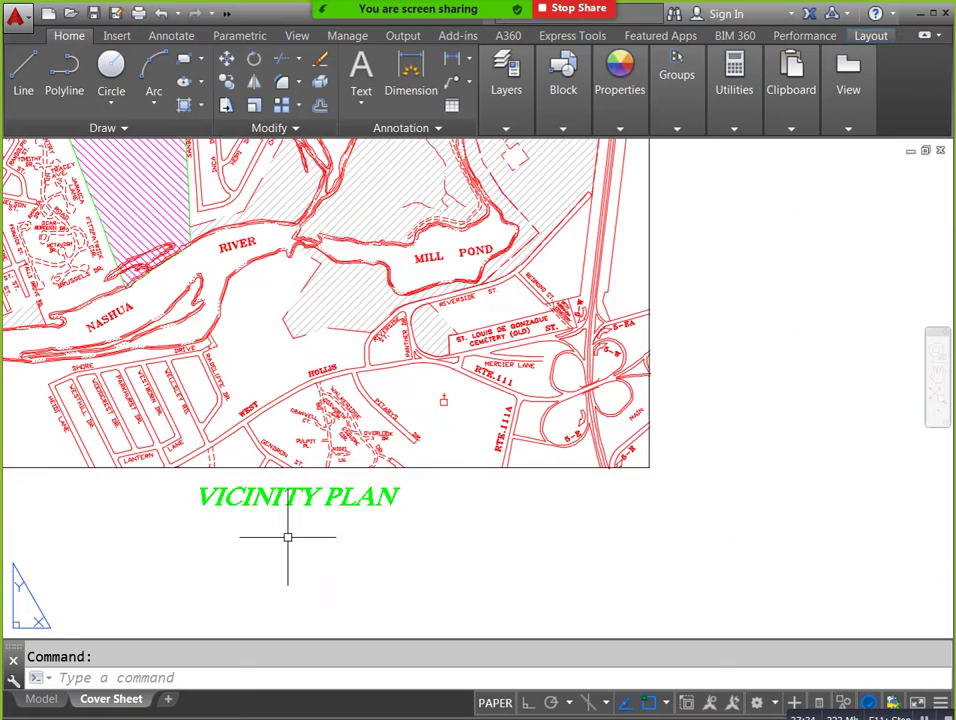
pyautogui.moveTo(288, 536); pyautogui.dragTo(367, 587, button='middle')
pyautogui.scroll(-2, 376, 610)
pyautogui.scroll(-2, 376, 610)
pyautogui.moveTo(534, 546); pyautogui.dragTo(329, 528, button='middle')
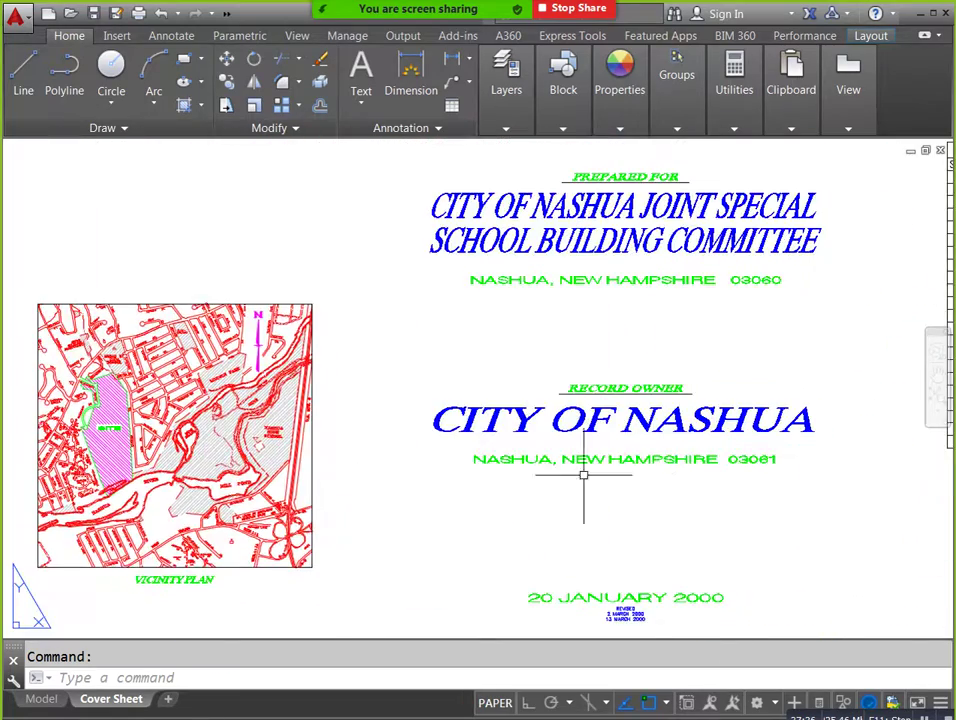
pyautogui.scroll(-2, 630, 470)
pyautogui.moveTo(708, 466); pyautogui.dragTo(655, 465, button='middle')
pyautogui.scroll(1, 811, 331)
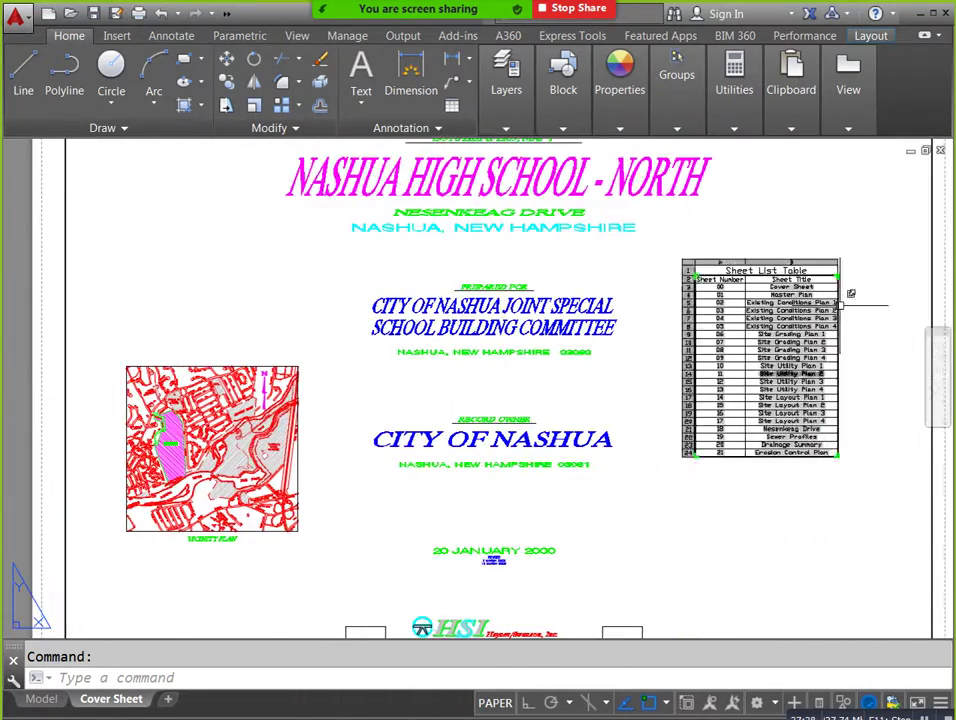
# Select the sheet list table, then clear the selection and zoom in on it.
pyautogui.scroll(3, 843, 294)
pyautogui.click(665, 310)
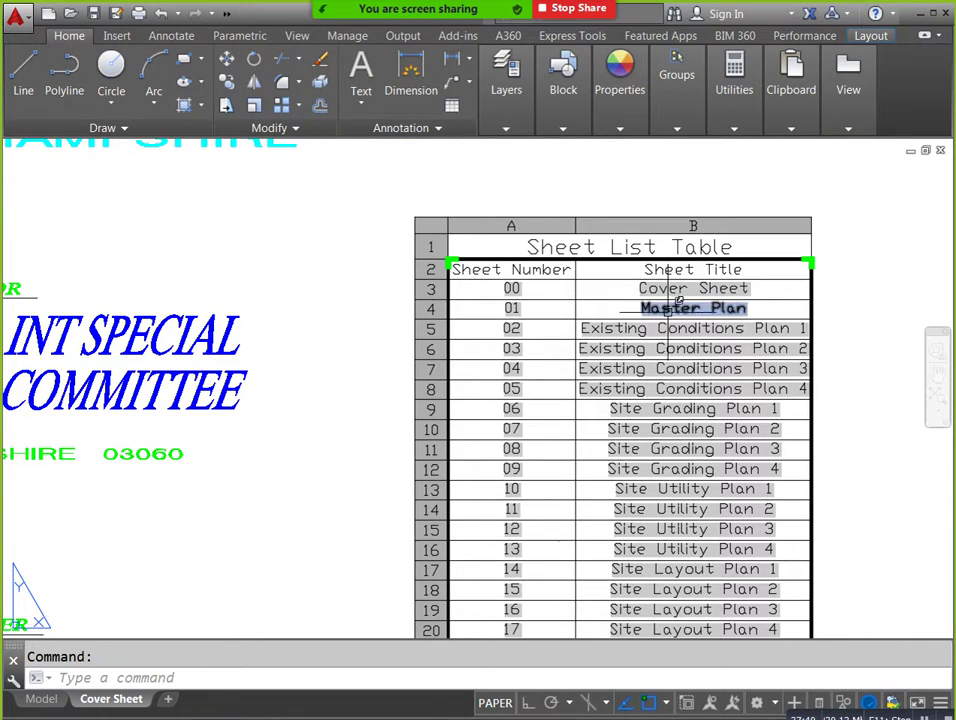
pyautogui.scroll(-3, 665, 408)
pyautogui.press('Escape')
pyautogui.scroll(2, 644, 462)
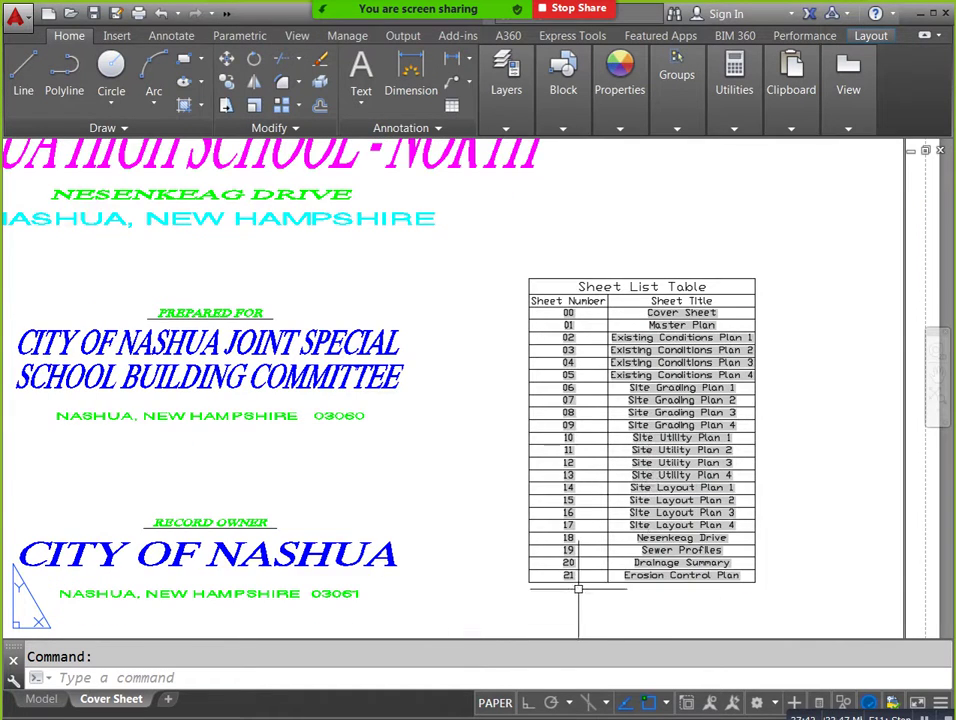
pyautogui.scroll(2, 590, 580)
pyautogui.scroll(1, 553, 551)
pyautogui.scroll(1, 540, 551)
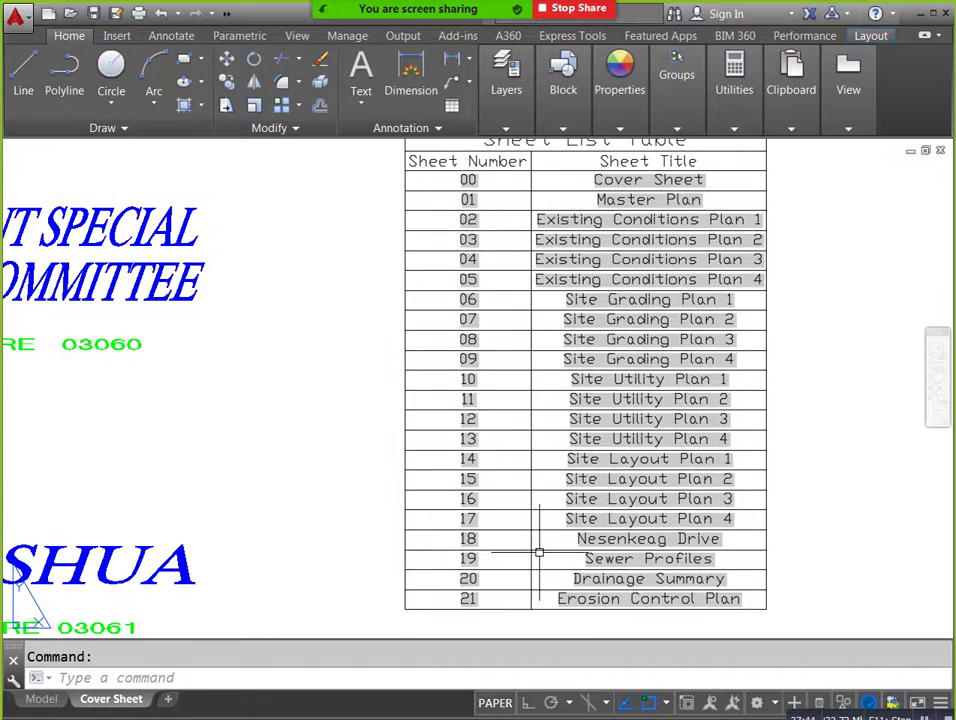
# Select the Site Grading Plan 1–4 and Site Layout Plan 1–2 cells, then deselect the table.
pyautogui.click(600, 479)
pyautogui.click(670, 339)
pyautogui.click(715, 299)
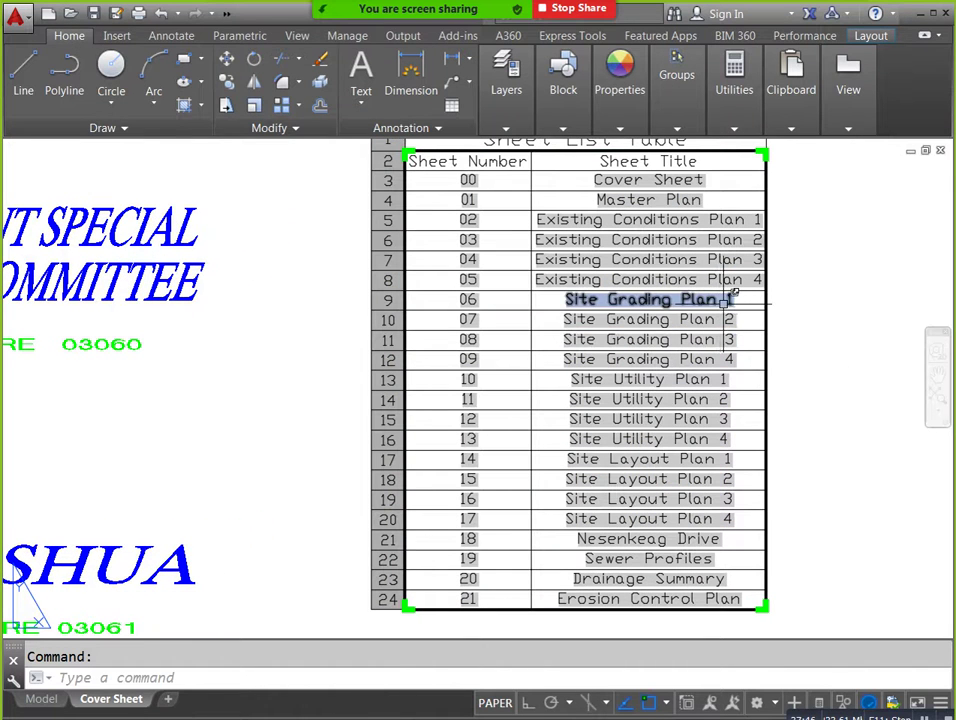
pyautogui.click(722, 319)
pyautogui.click(700, 359)
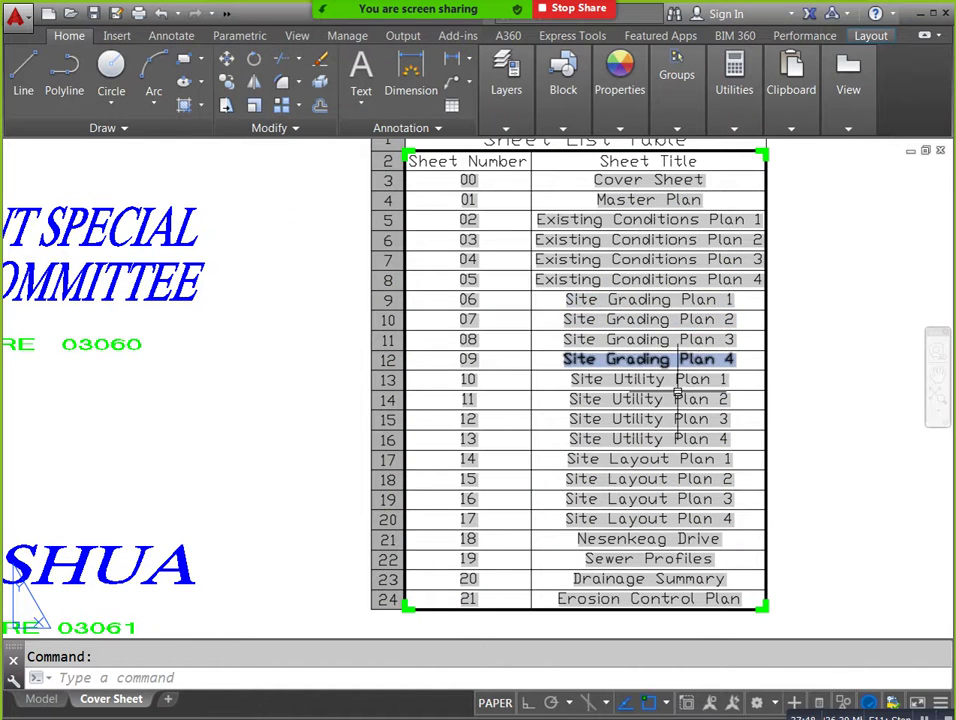
pyautogui.click(655, 459)
pyautogui.scroll(-5, 648, 480)
pyautogui.press('Escape')
# Edit the Cover Sheet and Site Grading Plan 1 cells, exit editing, and close the drawing.
pyautogui.scroll(1, 100, 260)
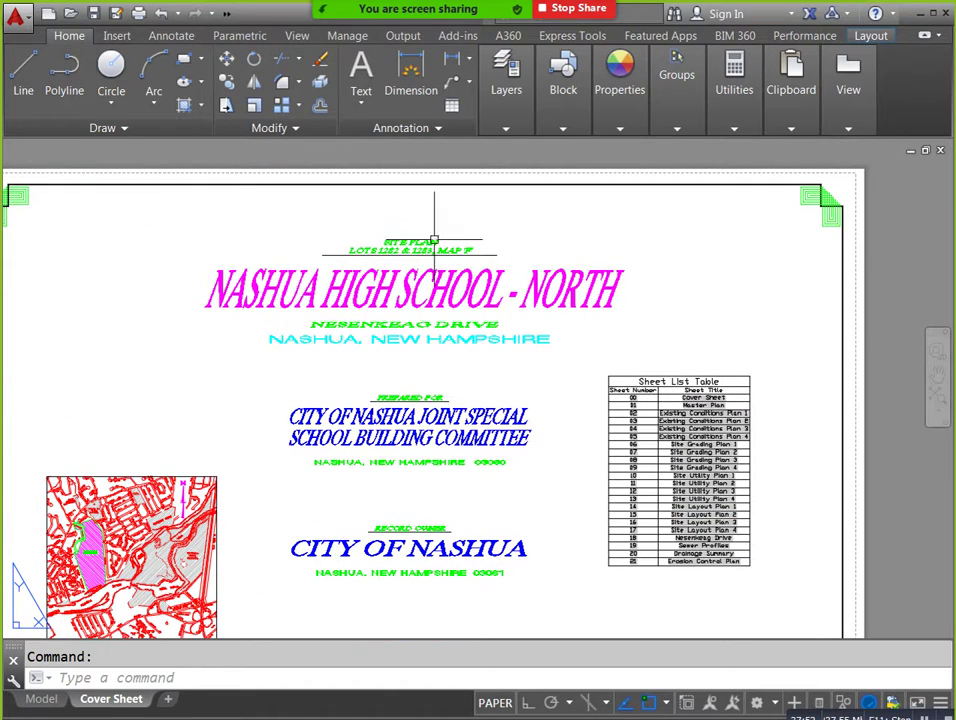
pyautogui.moveTo(347, 442); pyautogui.dragTo(365, 432, button='middle')
pyautogui.scroll(-1, 548, 523)
pyautogui.scroll(4, 725, 410)
pyautogui.click(736, 305)
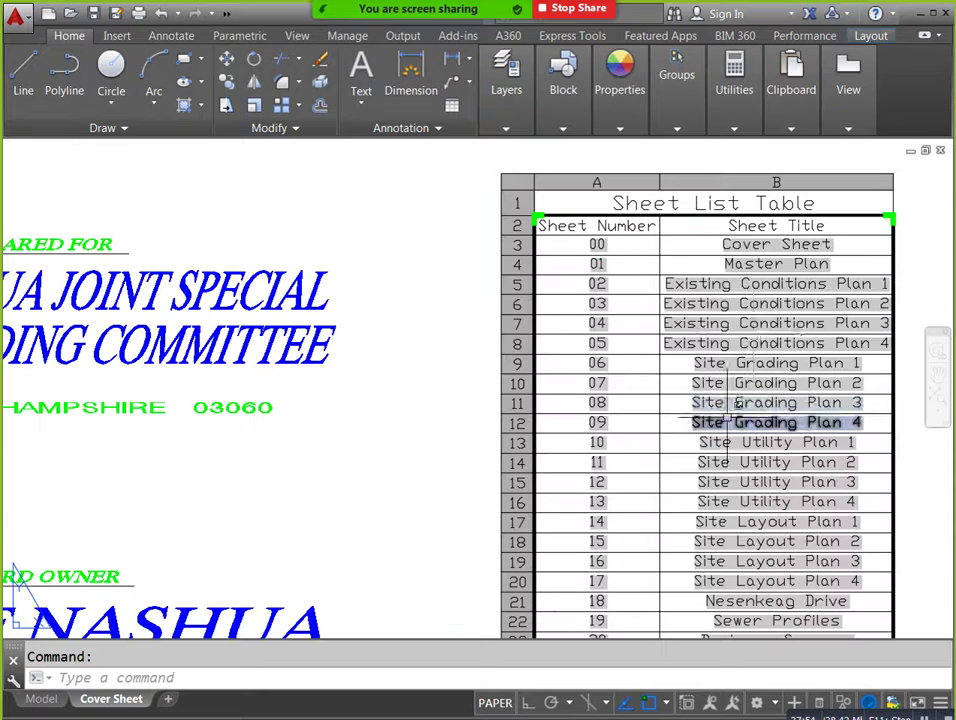
pyautogui.doubleClick(771, 244)
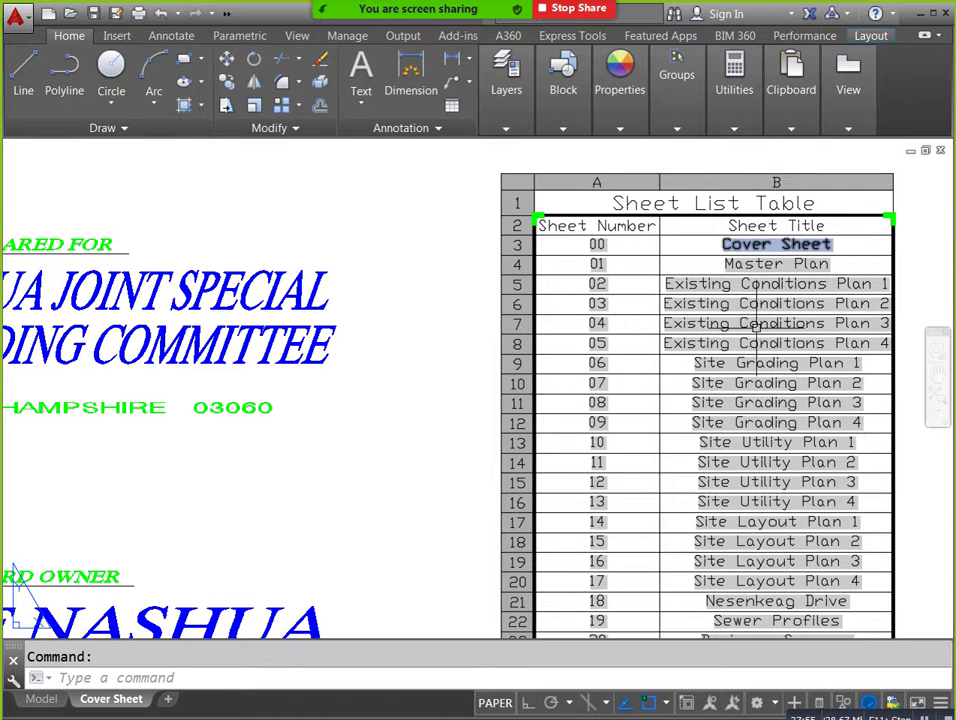
pyautogui.doubleClick(757, 360)
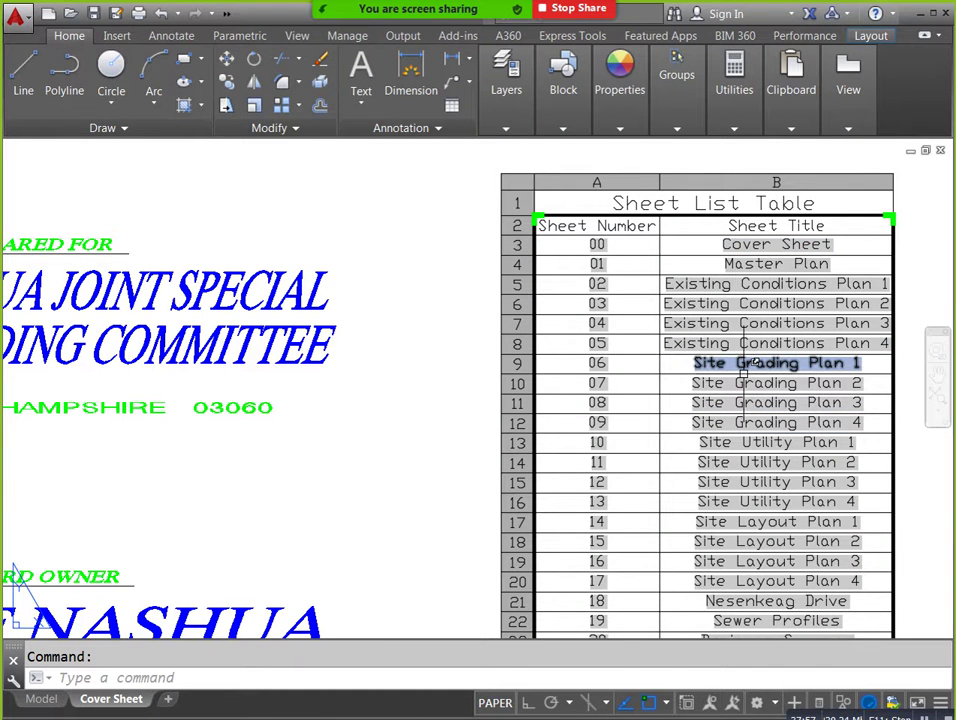
pyautogui.press('Escape')
pyautogui.scroll(-2, 757, 365)
pyautogui.click(940, 150)
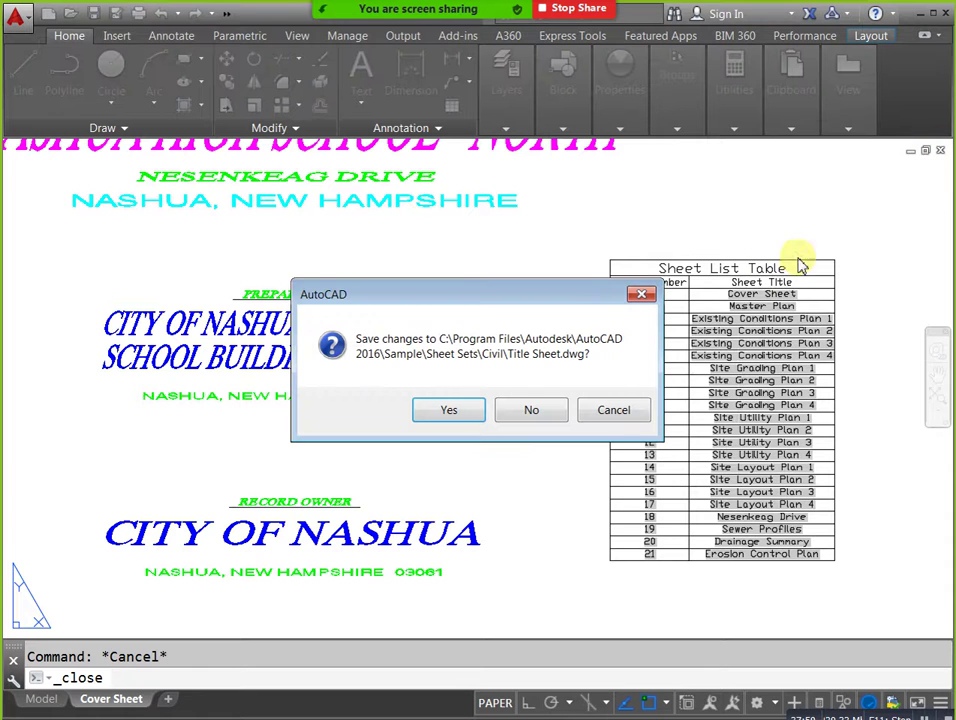
# Discard changes and close Title Sheet, then Roller Drive Assy and S-03.
pyautogui.click(597, 403)
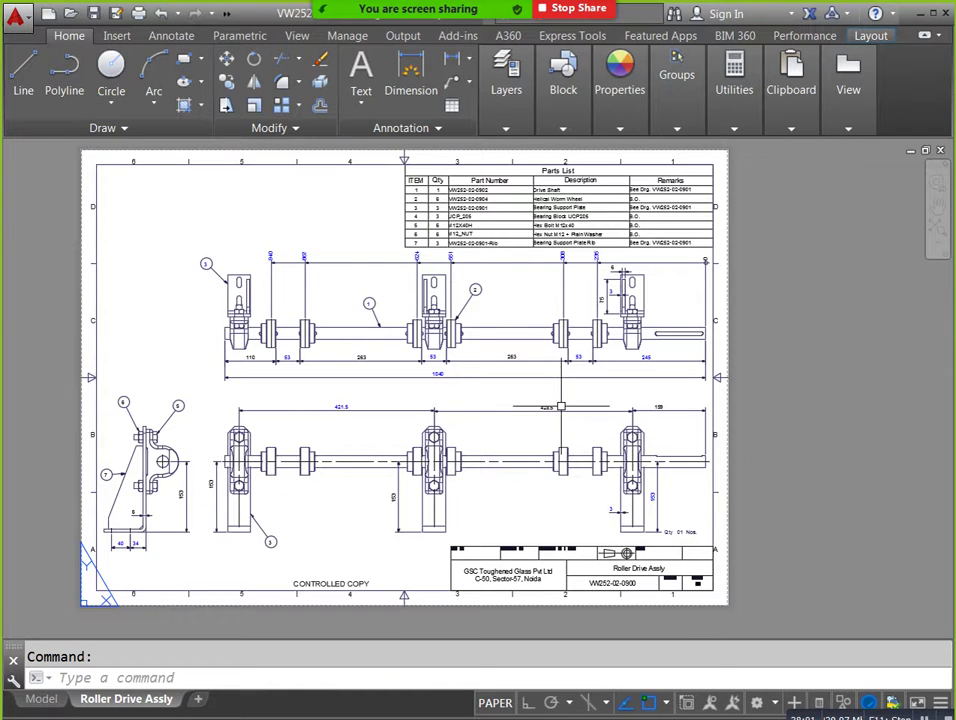
pyautogui.click(941, 151)
pyautogui.click(549, 414)
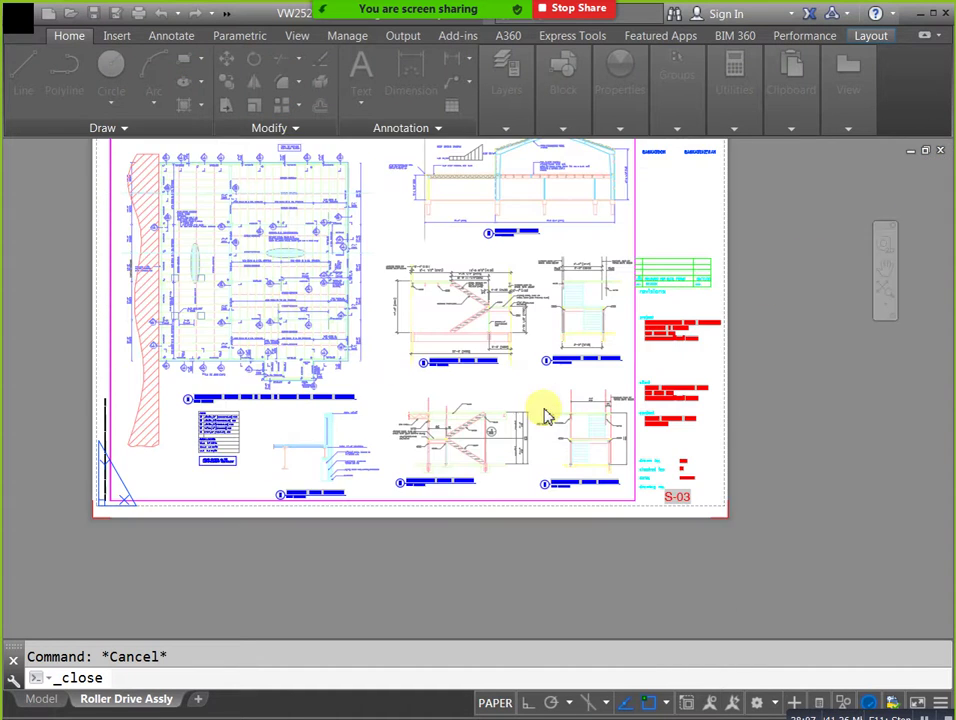
pyautogui.click(941, 151)
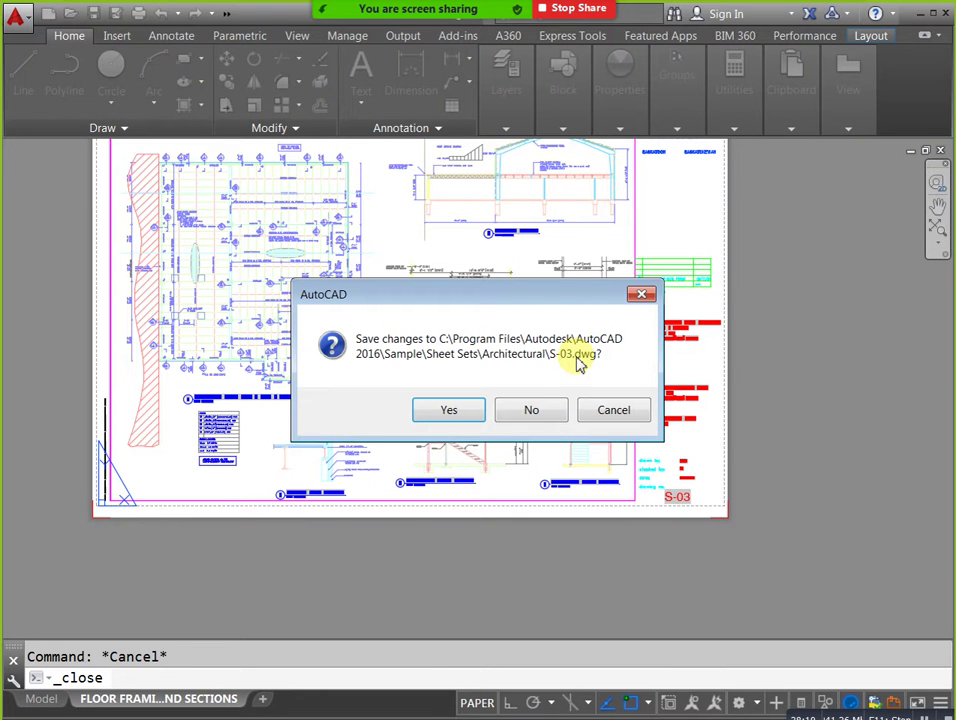
pyautogui.click(531, 411)
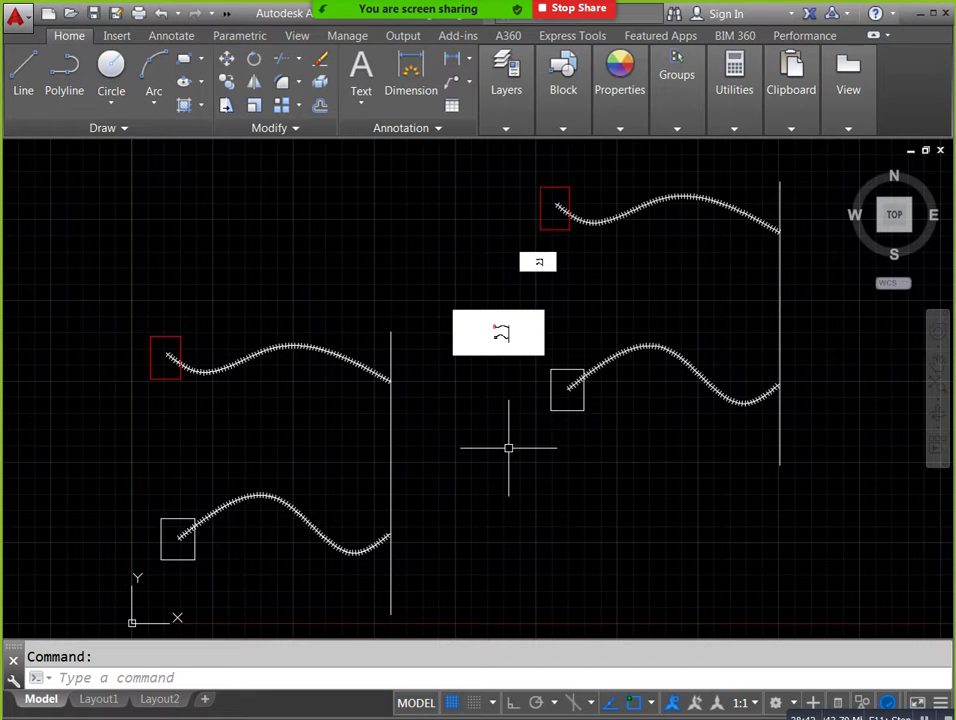
# Draw a large square rectangle with RECTANG.
pyautogui.click(186, 58)
pyautogui.moveTo(222, 202); pyautogui.dragTo(258, 410, button='middle')
pyautogui.click(217, 207)
pyautogui.click(531, 466)
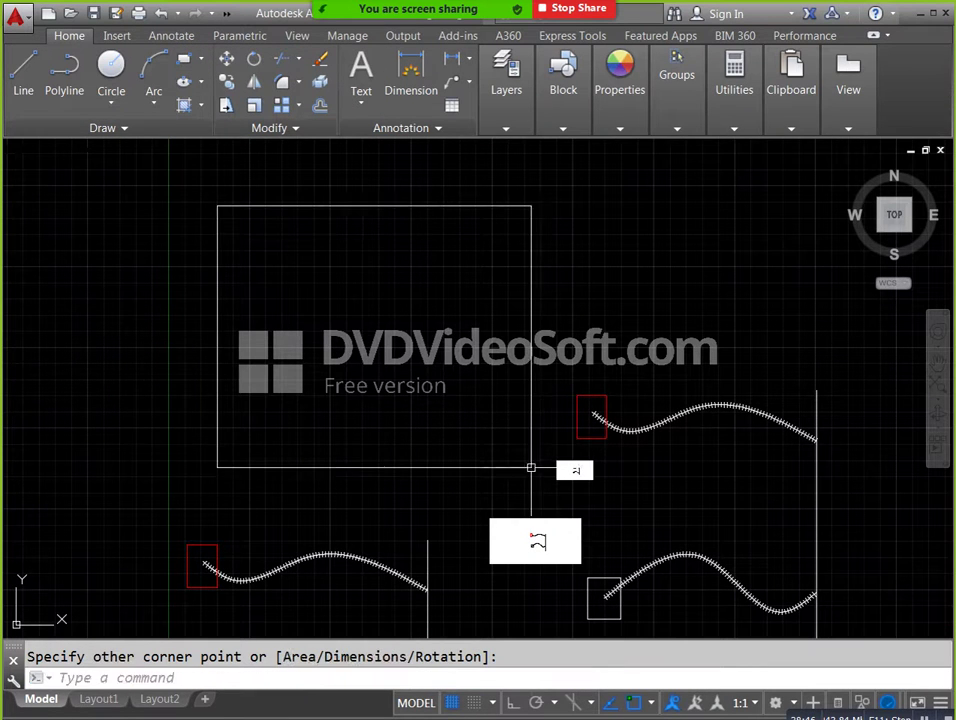
# Draw a tall narrow rectangle inside the square's right edge and grab its edge midpoint.
pyautogui.click(186, 58)
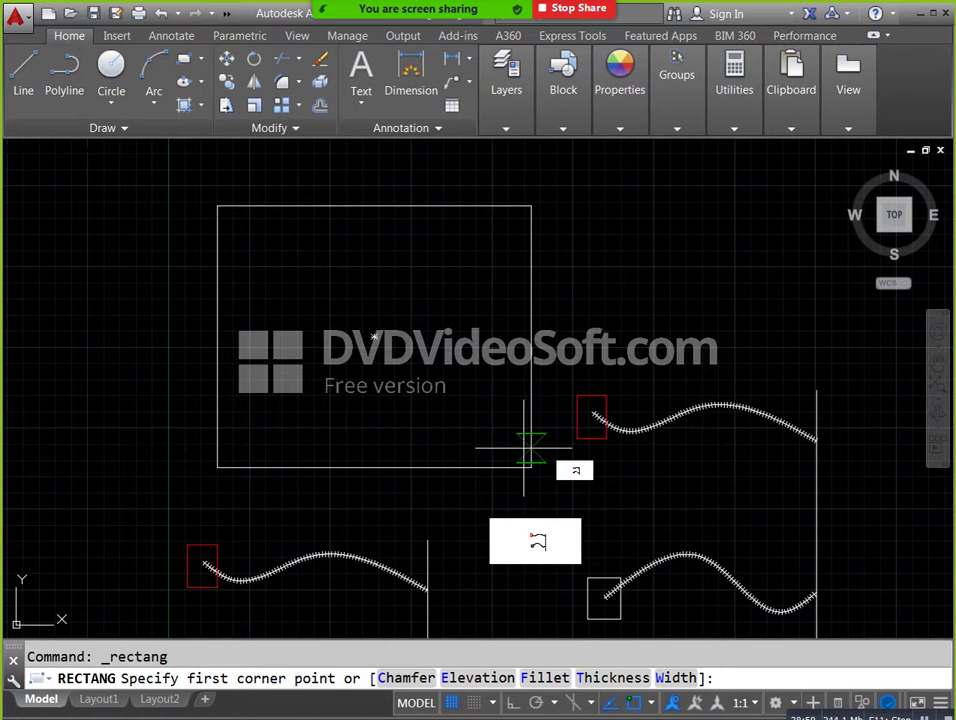
pyautogui.click(529, 448)
pyautogui.click(483, 218)
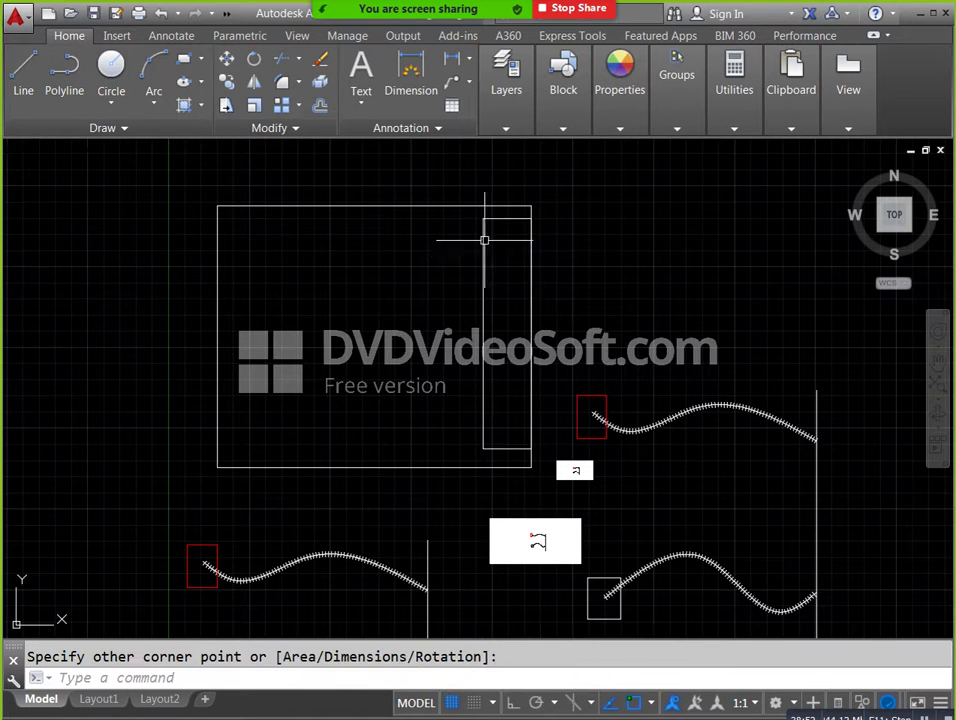
pyautogui.click(524, 311)
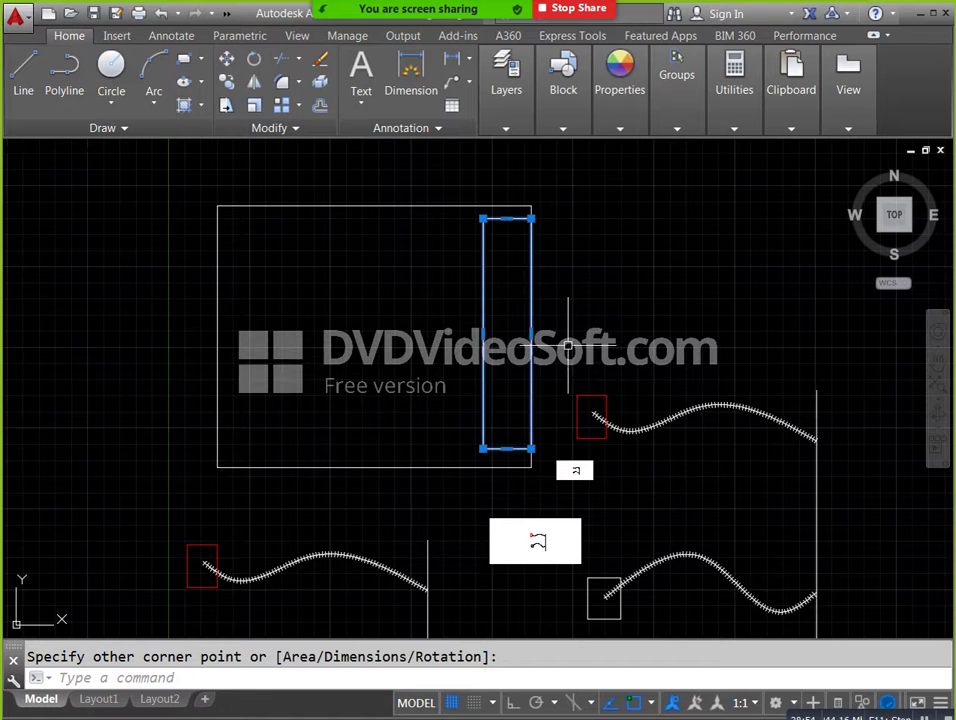
pyautogui.click(533, 338)
pyautogui.scroll(4, 532, 338)
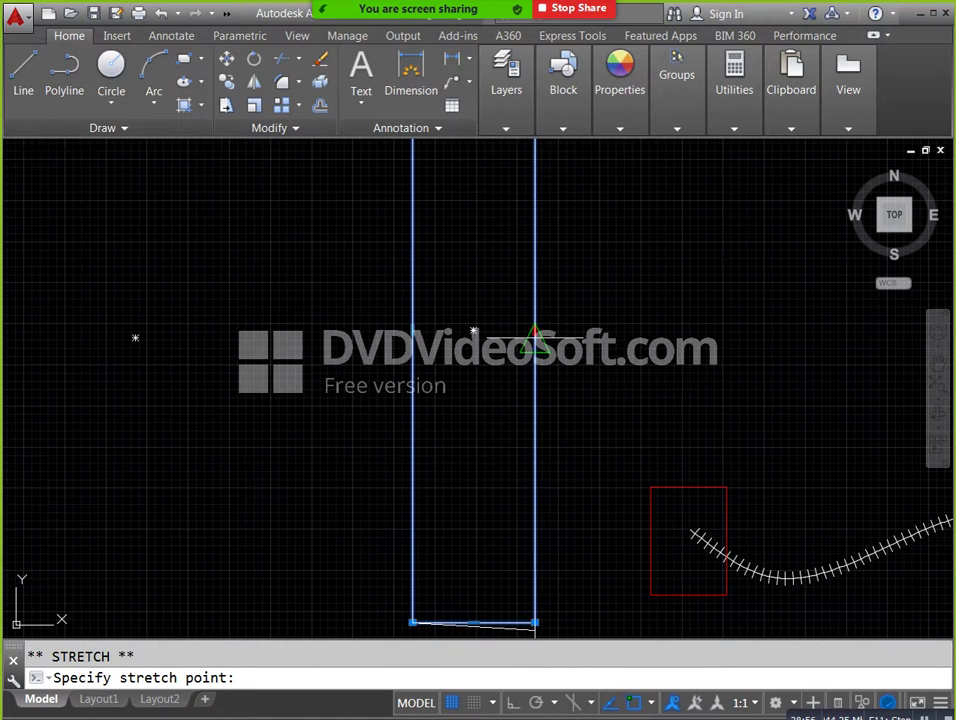
pyautogui.click(520, 338)
pyautogui.scroll(-2, 560, 325)
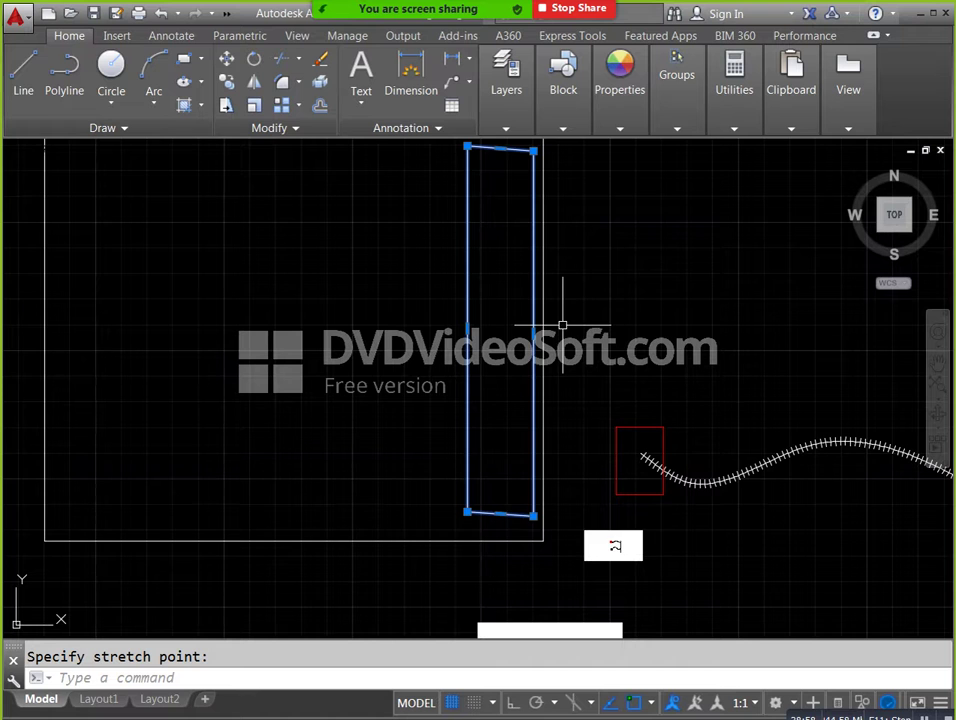
pyautogui.moveTo(562, 325); pyautogui.dragTo(562, 369, button='middle')
pyautogui.scroll(4, 530, 196)
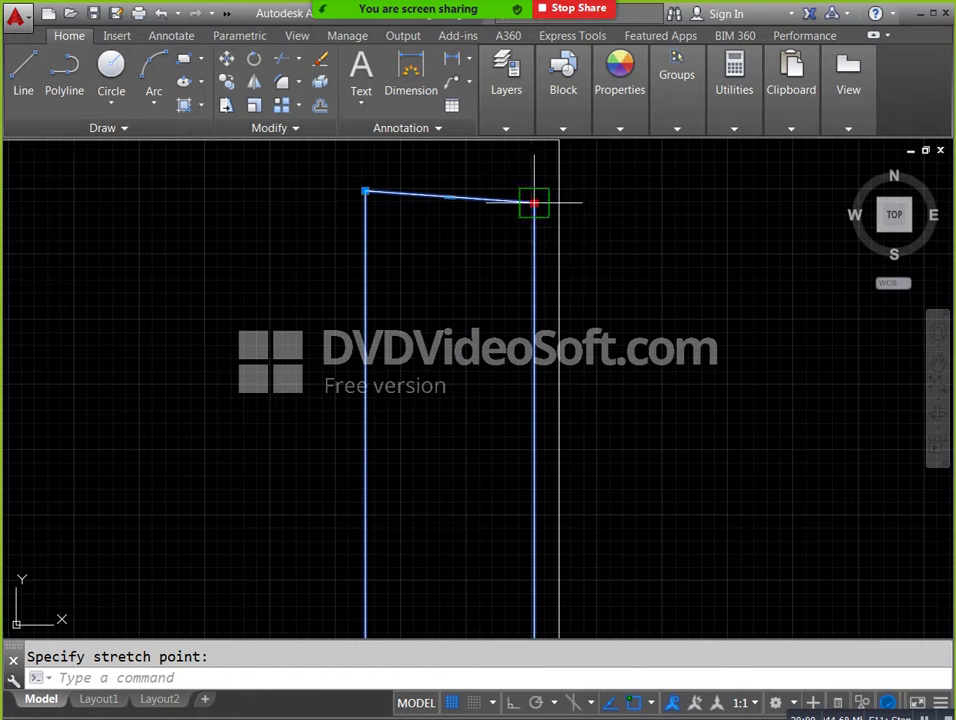
pyautogui.press('Escape')
pyautogui.scroll(-2, 623, 261)
pyautogui.moveTo(623, 261); pyautogui.dragTo(606, 150, button='middle')
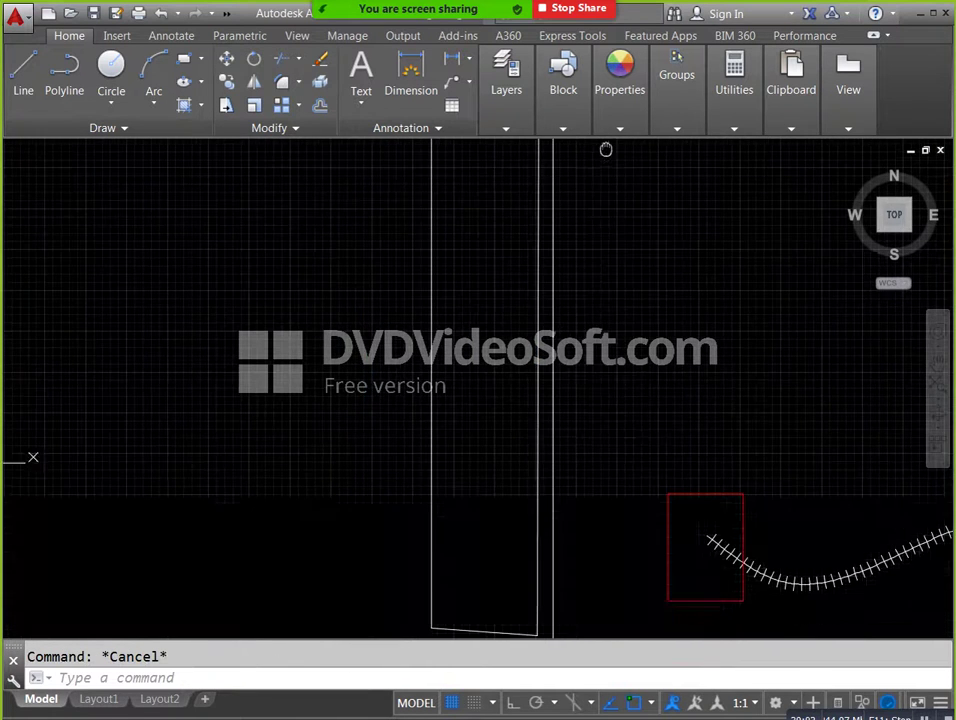
pyautogui.click(453, 537)
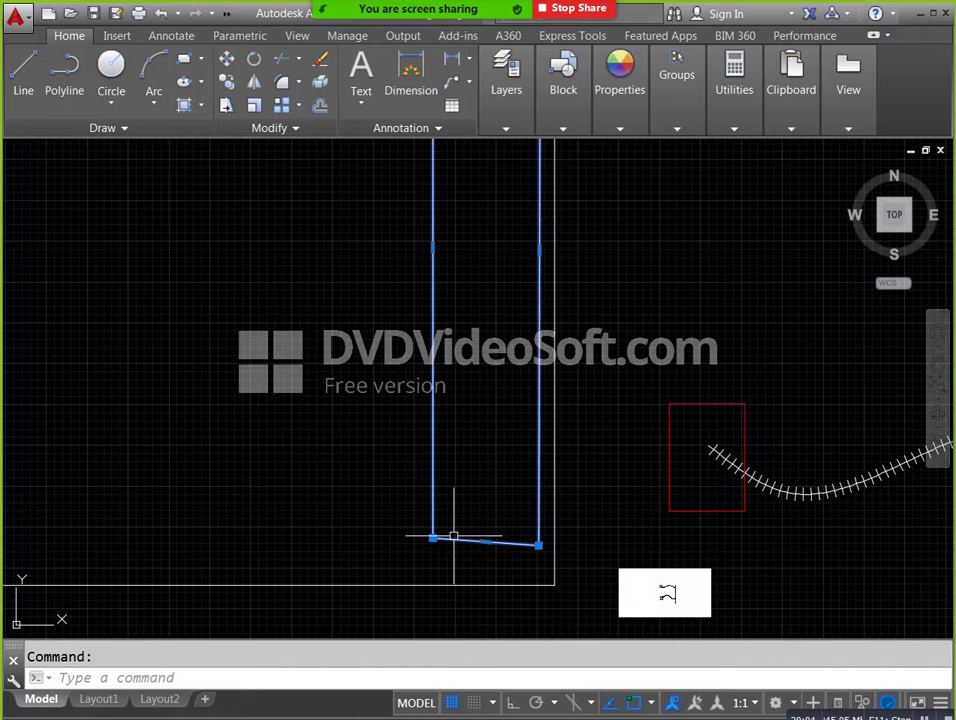
pyautogui.click(432, 538)
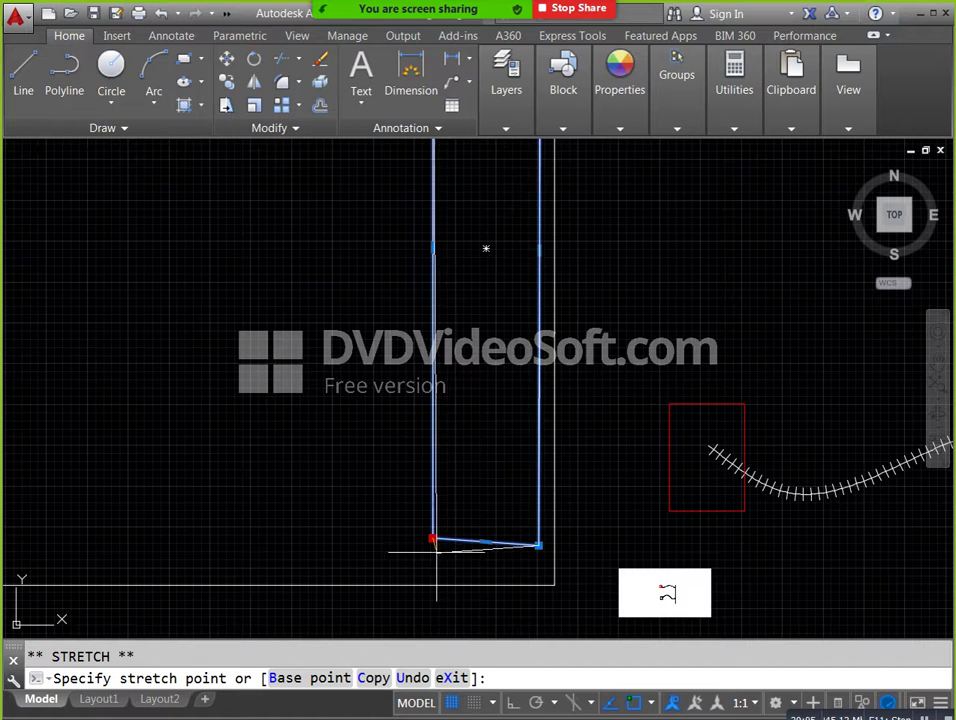
pyautogui.scroll(5, 432, 540)
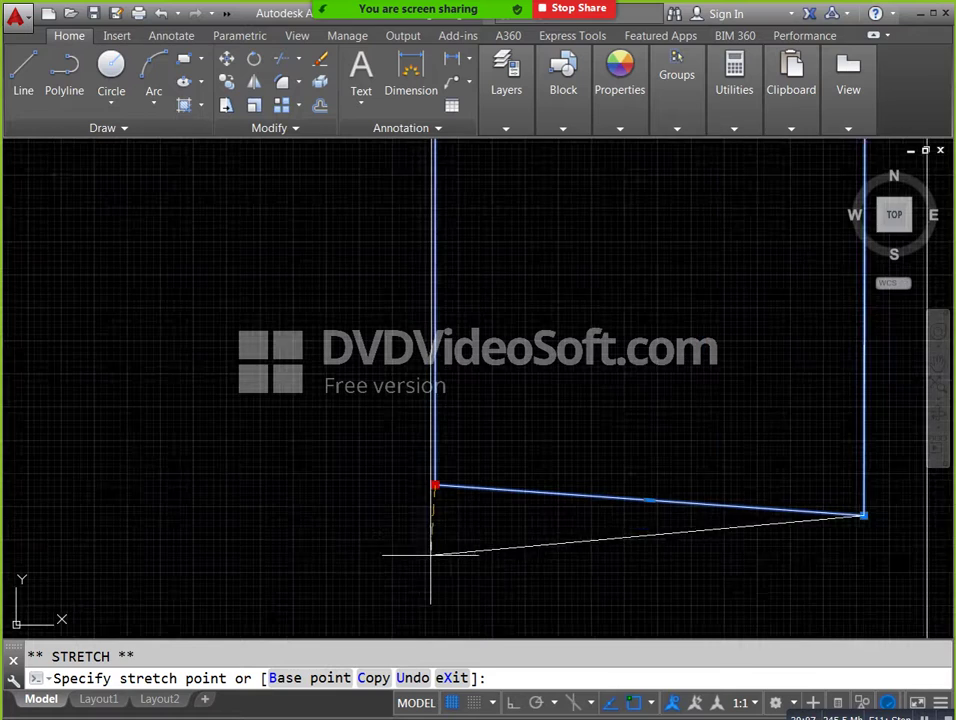
pyautogui.click(433, 523)
pyautogui.press('Escape')
pyautogui.moveTo(519, 384); pyautogui.dragTo(521, 559, button='middle')
pyautogui.scroll(-3, 523, 470)
pyautogui.scroll(2, 533, 360)
pyautogui.scroll(2, 528, 318)
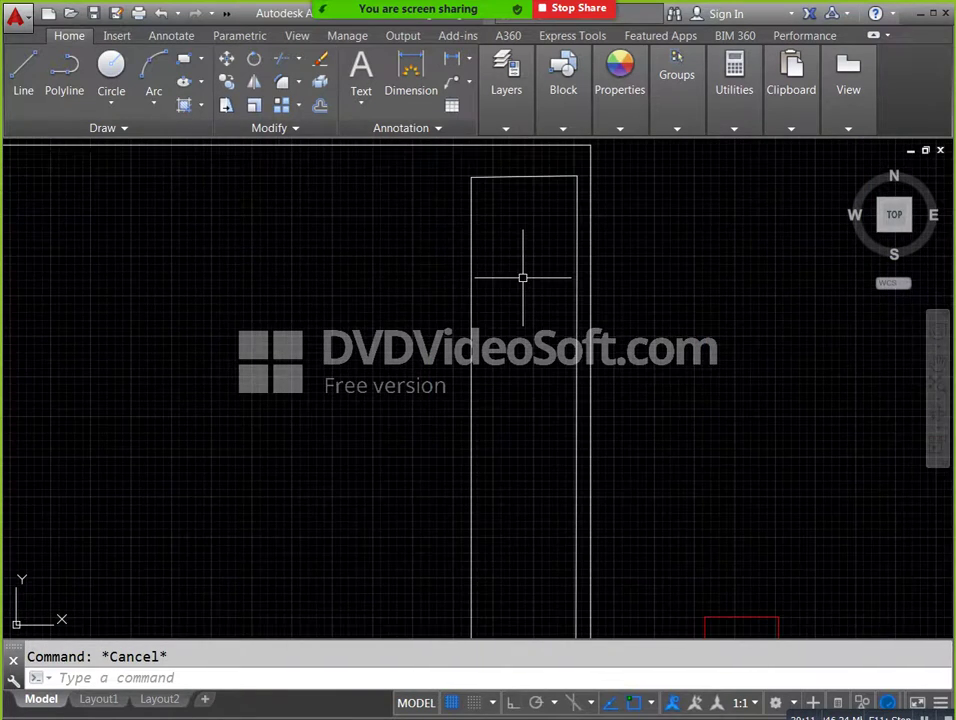
pyautogui.moveTo(476, 600); pyautogui.dragTo(480, 459, button='middle')
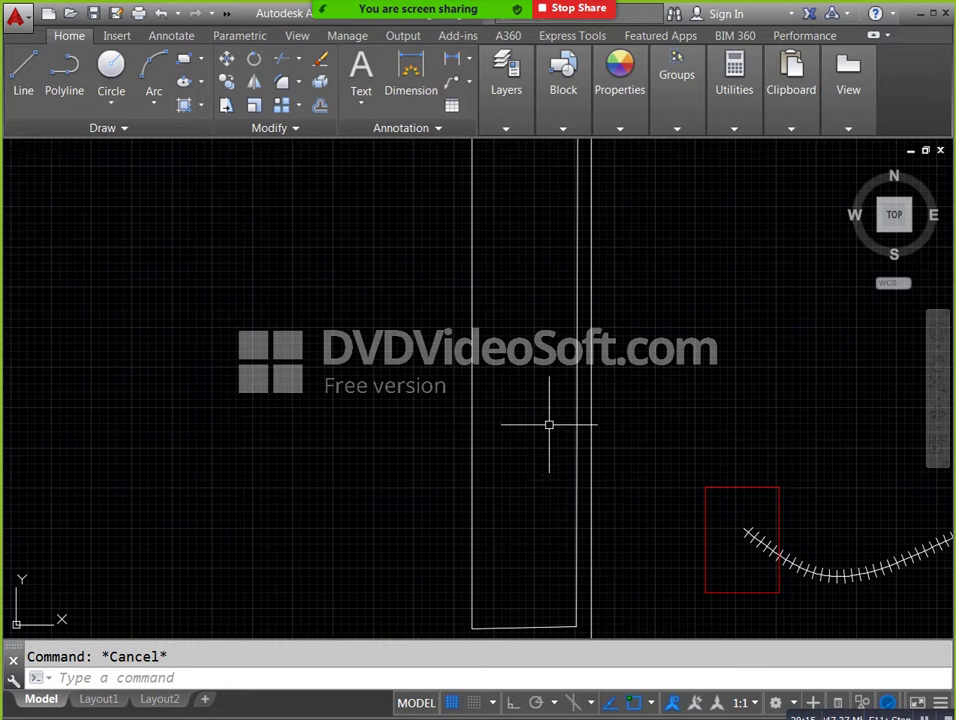
pyautogui.moveTo(549, 445); pyautogui.dragTo(544, 607, button='middle')
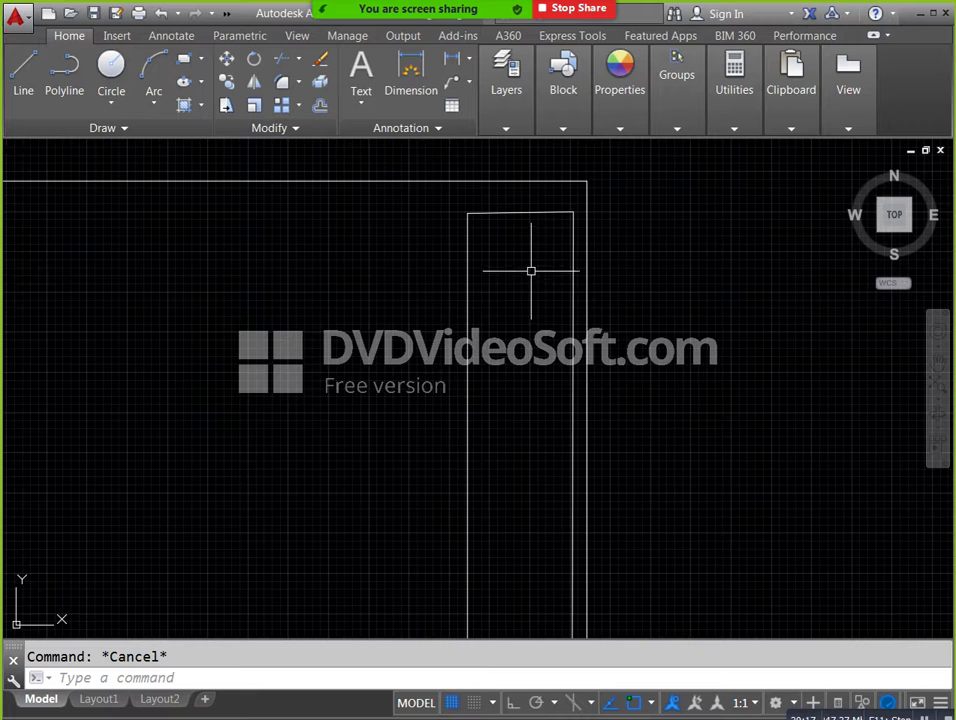
pyautogui.moveTo(531, 382); pyautogui.dragTo(530, 302, button='middle')
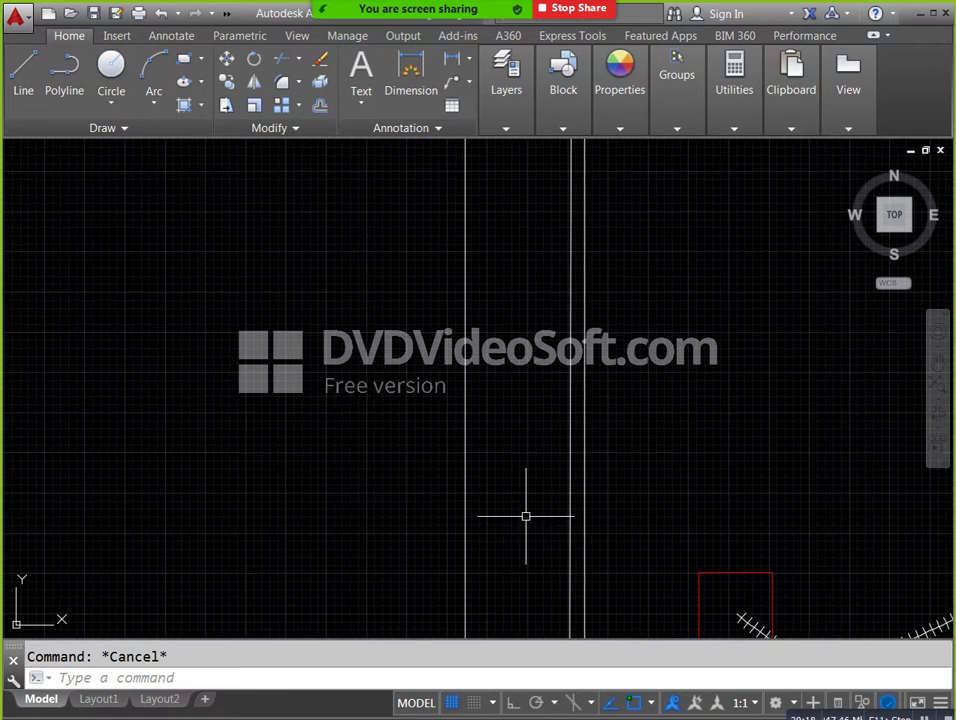
pyautogui.scroll(-2, 525, 539)
pyautogui.moveTo(337, 462); pyautogui.dragTo(397, 332, button='middle')
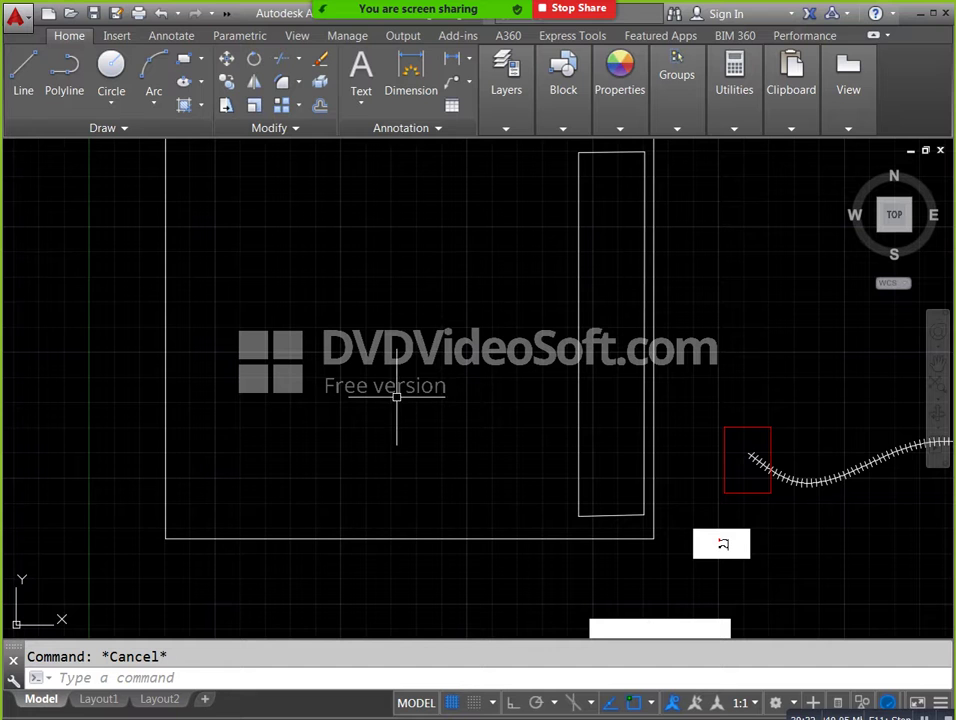
pyautogui.scroll(-2, 536, 395)
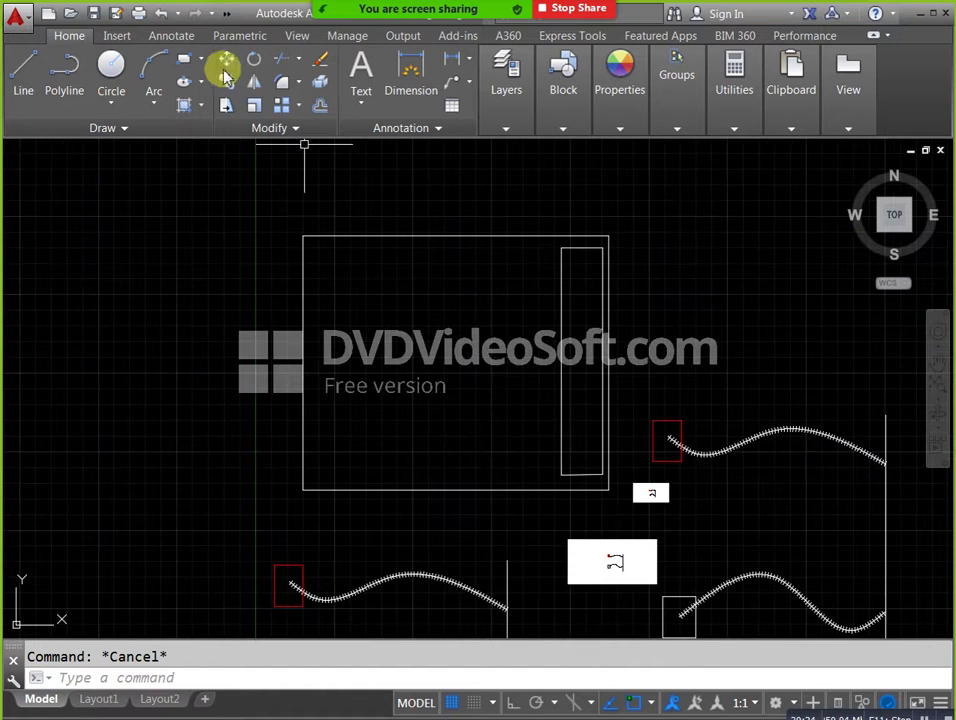
pyautogui.click(184, 58)
pyautogui.scroll(-2, 181, 213)
# Draw a rectangle left of the views with a small rectangle in its lower-right corner.
pyautogui.scroll(1, 284, 256)
pyautogui.click(254, 251)
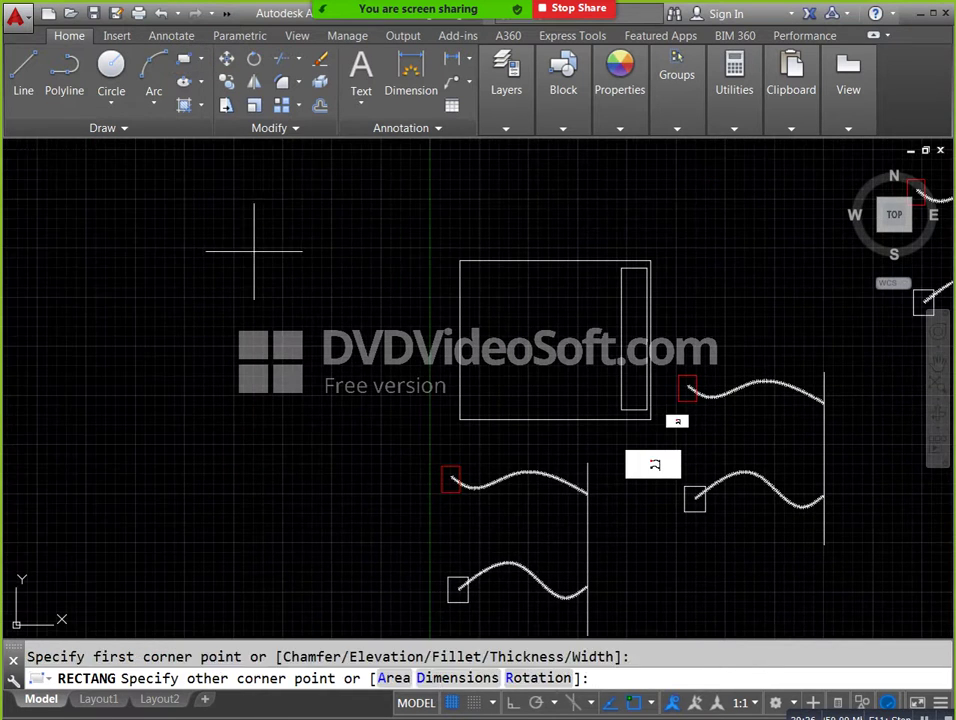
pyautogui.click(403, 397)
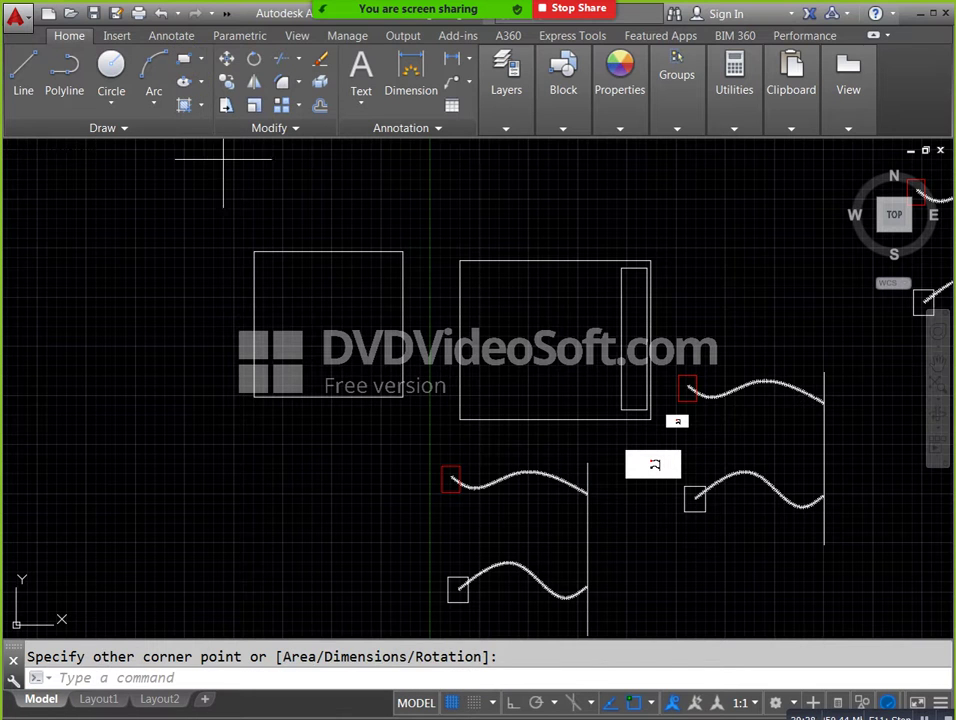
pyautogui.press('Return')
pyautogui.click(386, 406)
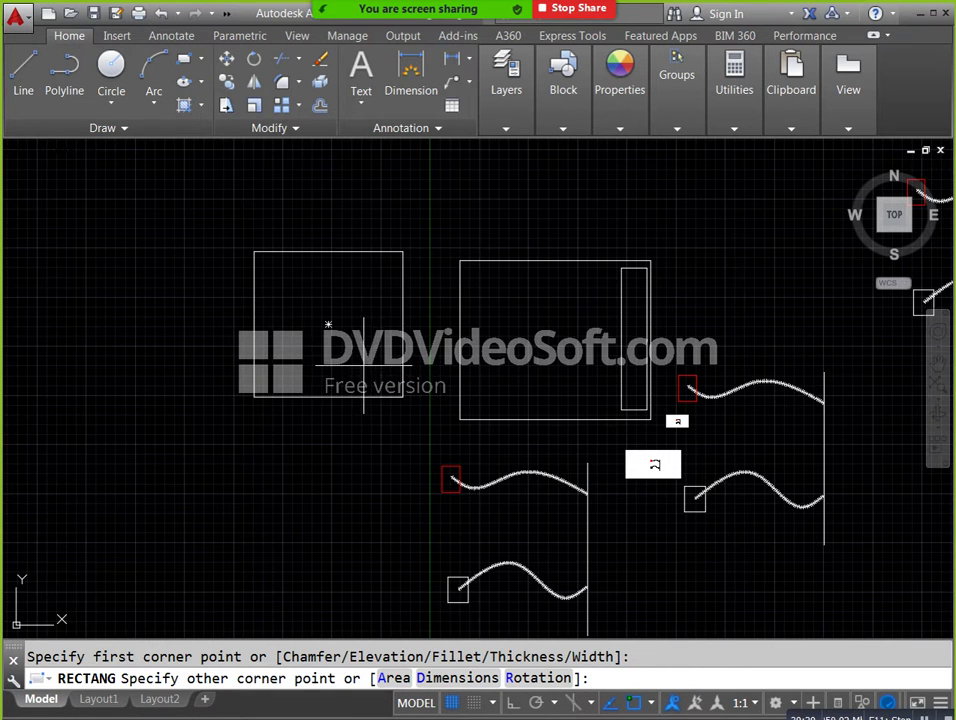
pyautogui.click(355, 367)
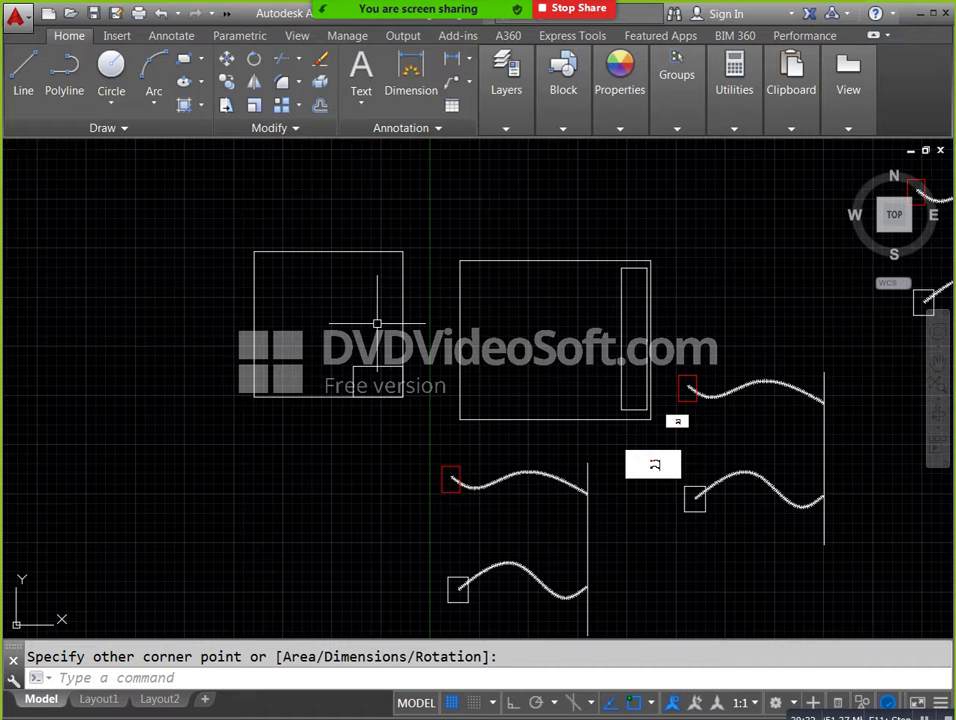
# Pan and zoom to frame the new rectangles alongside the existing geometry.
pyautogui.scroll(2, 377, 324)
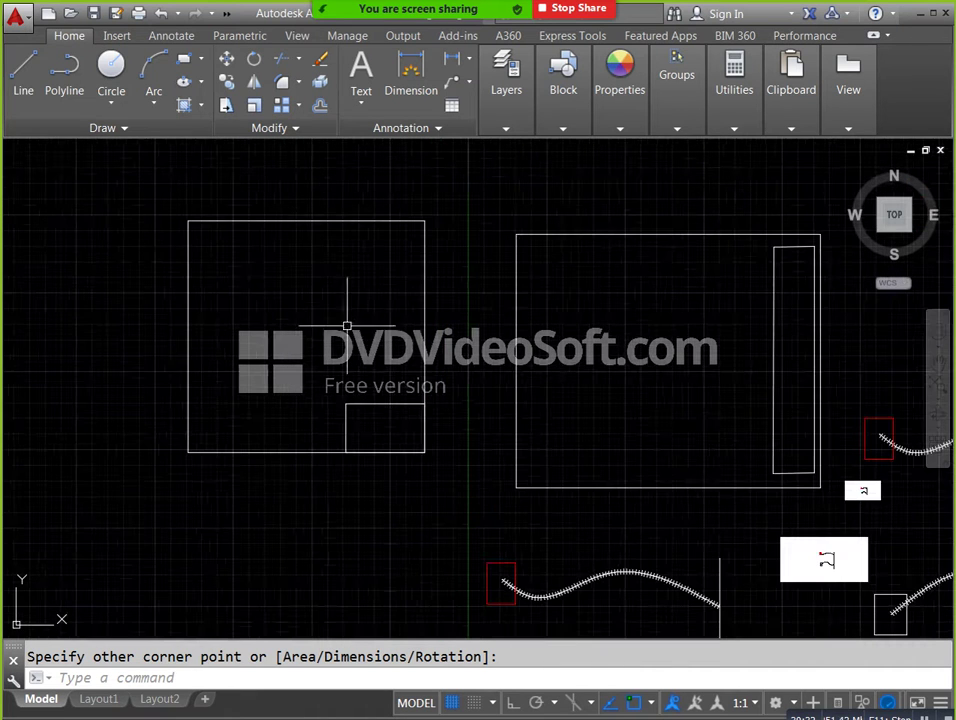
pyautogui.scroll(2, 269, 400)
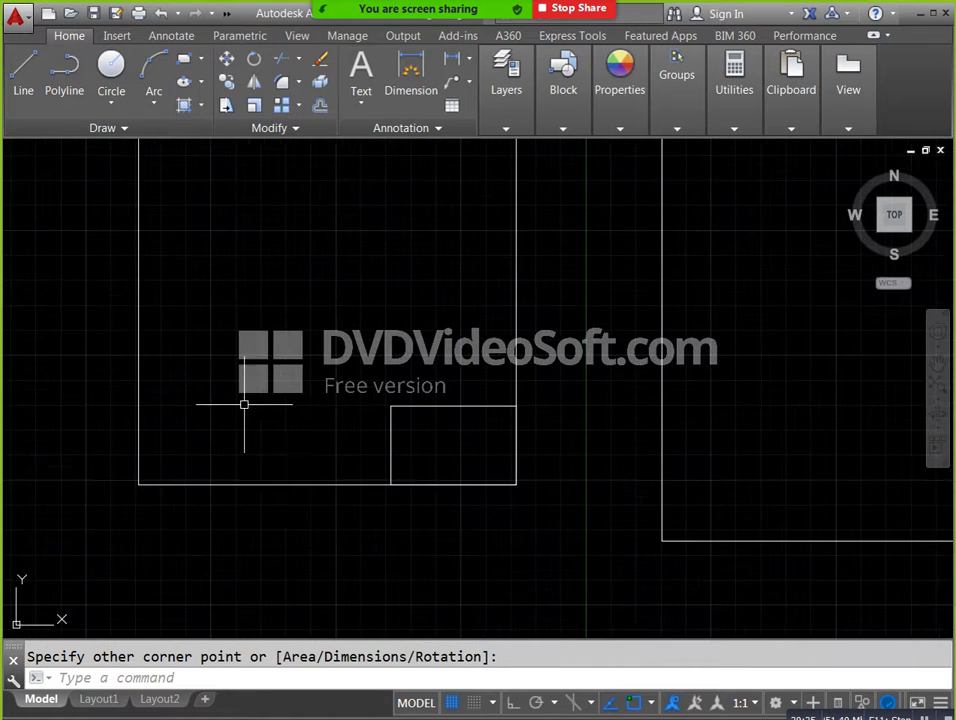
pyautogui.moveTo(378, 324); pyautogui.dragTo(369, 390, button='middle')
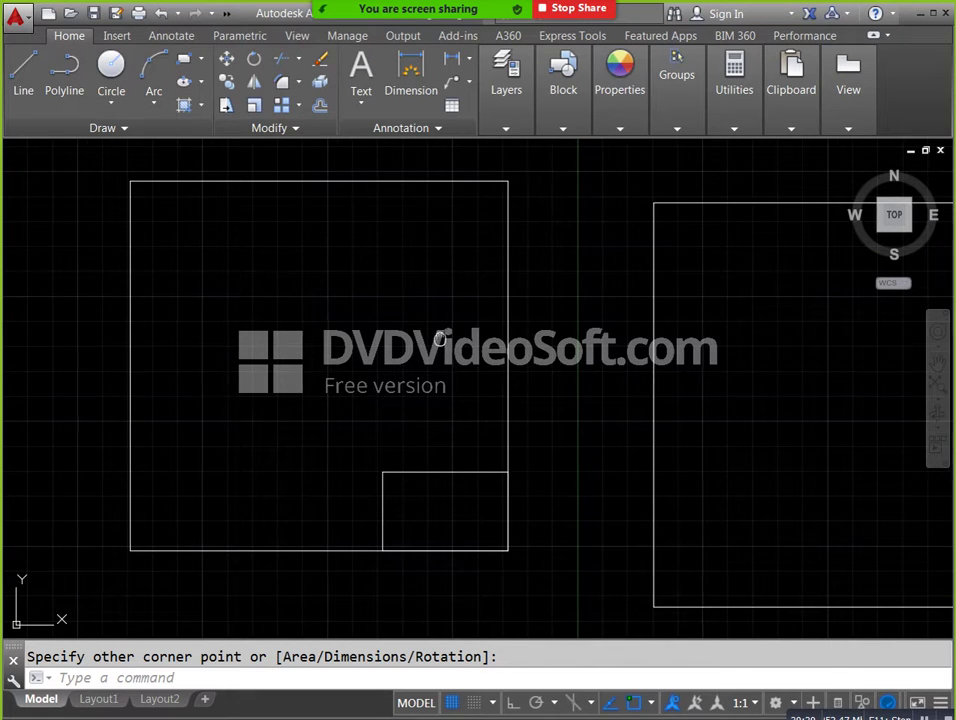
pyautogui.moveTo(375, 504); pyautogui.dragTo(385, 502, button='middle')
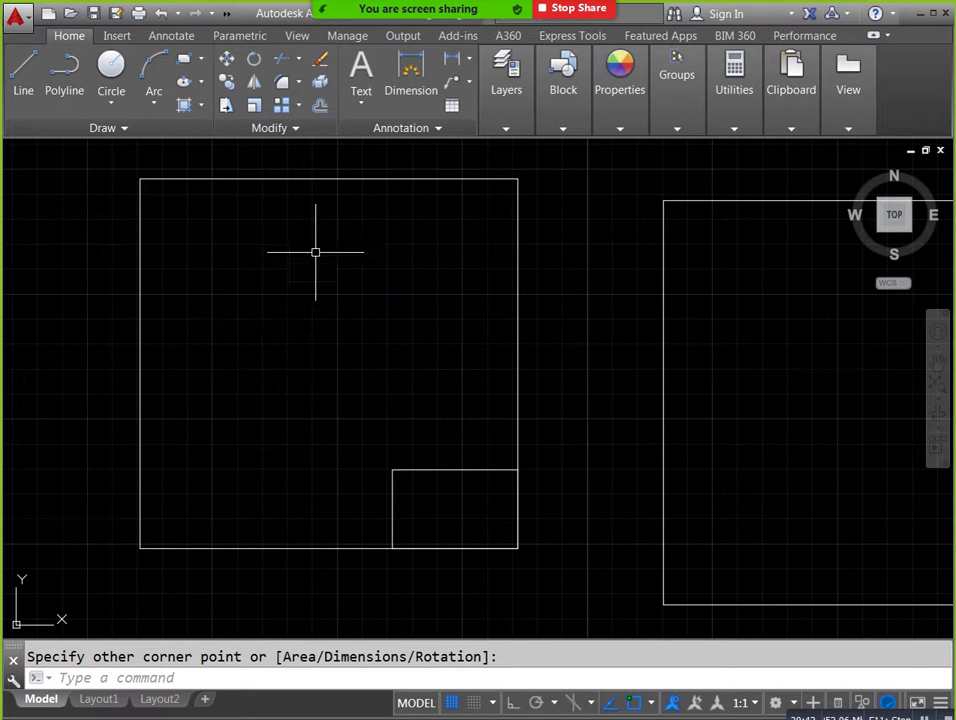
pyautogui.scroll(-4, 376, 342)
pyautogui.moveTo(521, 346); pyautogui.dragTo(444, 335, button='middle')
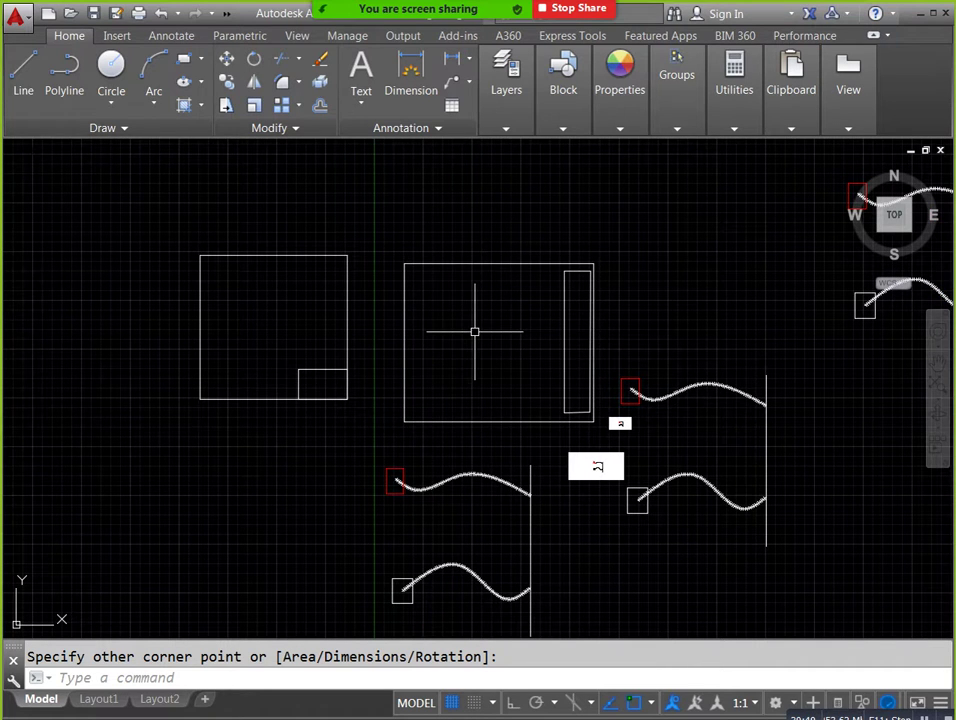
pyautogui.moveTo(528, 405); pyautogui.dragTo(574, 390, button='middle')
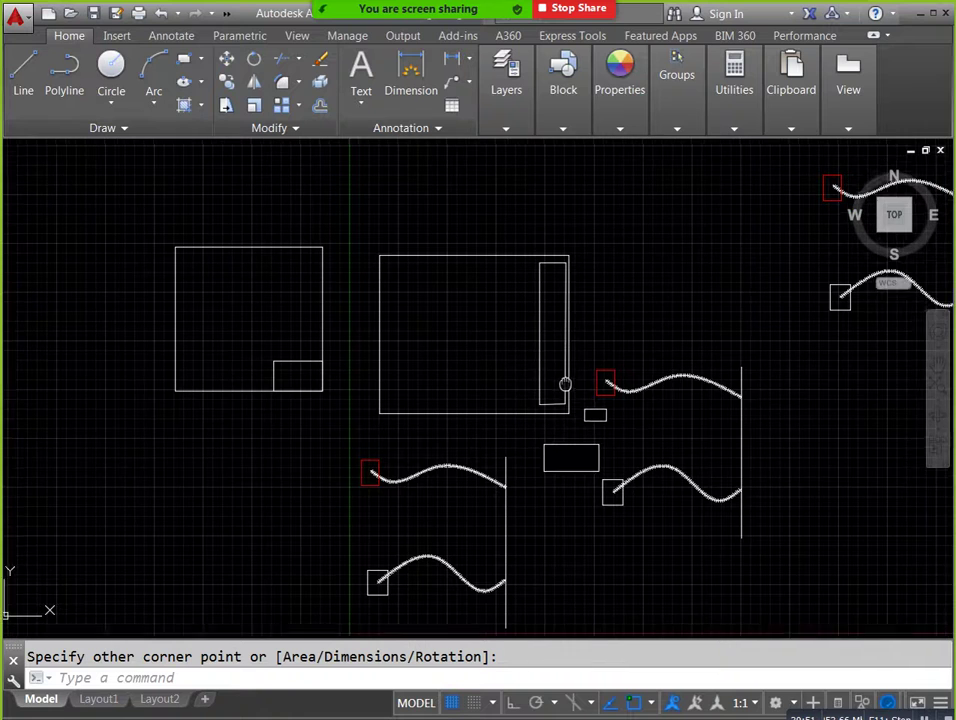
pyautogui.click(842, 108)
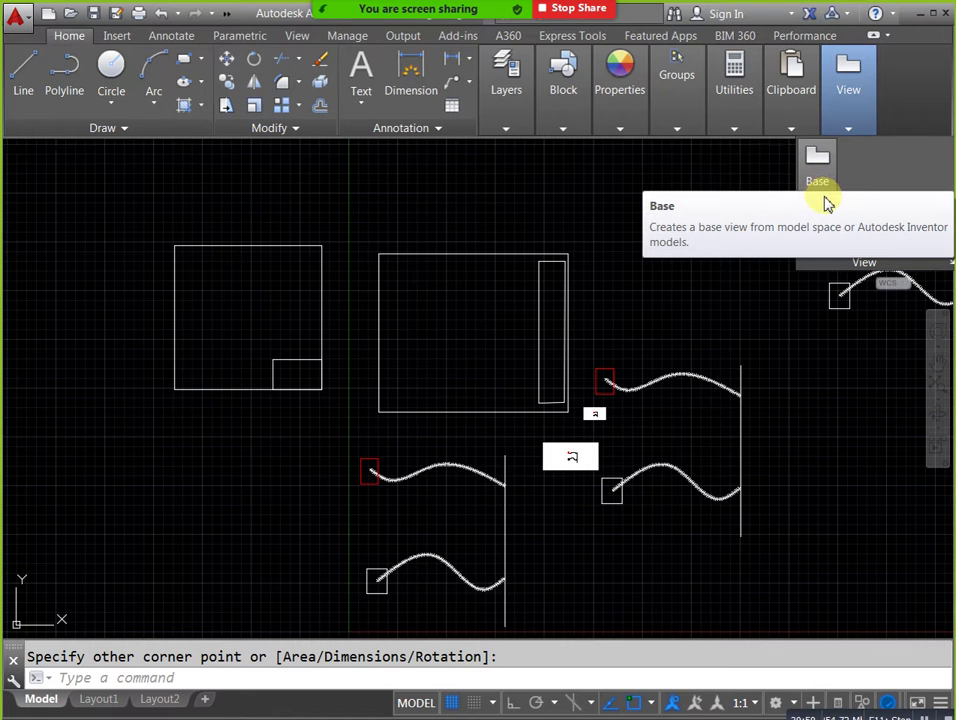
# Cancel the pending rectangle command and pan the drawing left.
pyautogui.moveTo(760, 335); pyautogui.dragTo(662, 305, button='middle')
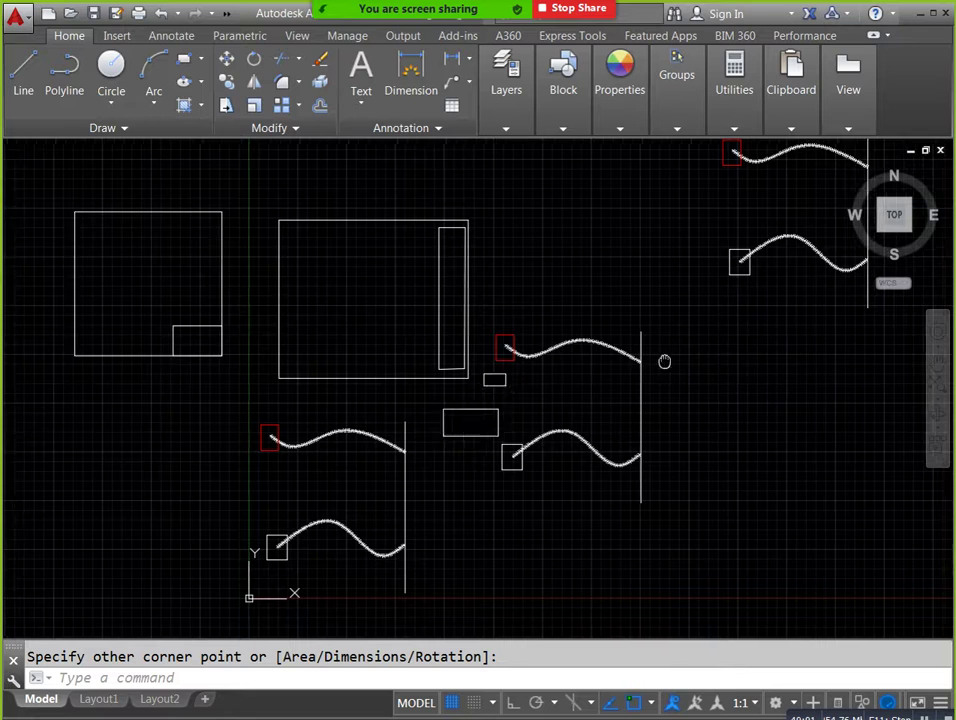
pyautogui.moveTo(754, 349); pyautogui.dragTo(609, 371, button='middle')
pyautogui.moveTo(848, 95)
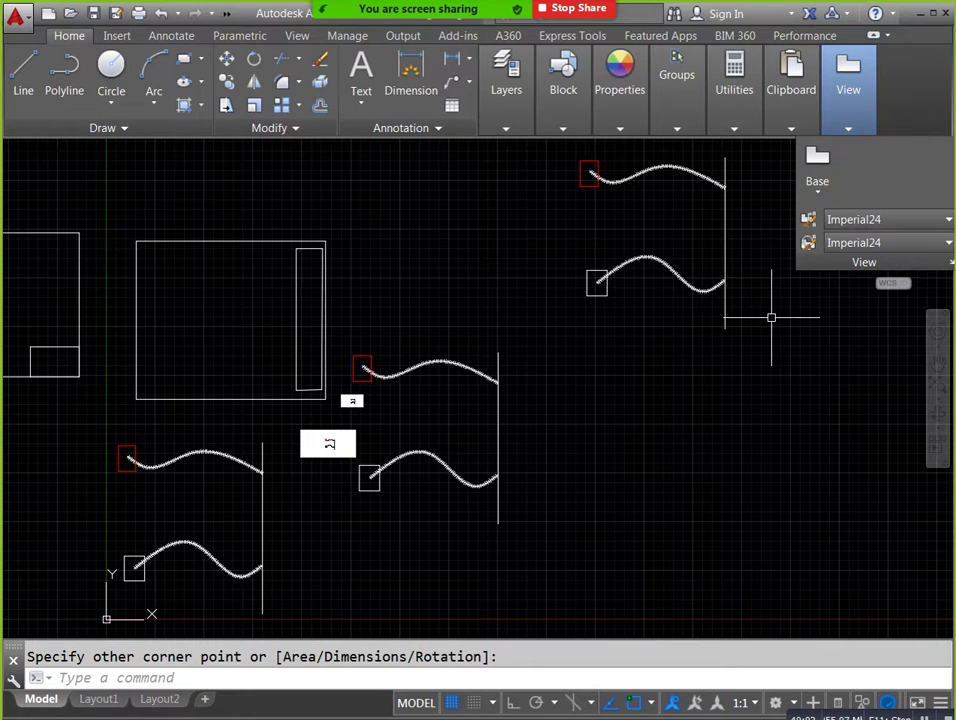
pyautogui.press('Escape')
pyautogui.moveTo(779, 295); pyautogui.dragTo(689, 301, button='middle')
pyautogui.scroll(-4, 576, 350)
pyautogui.scroll(2, 551, 360)
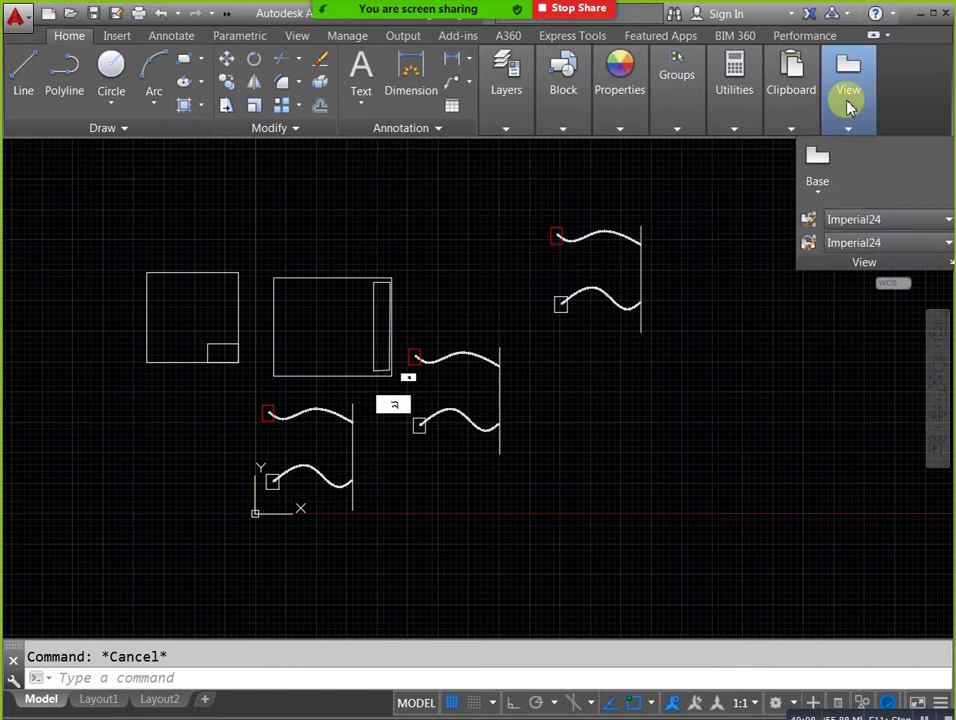
# Switch to Layout1 and delete its viewport with a selection window.
pyautogui.click(102, 698)
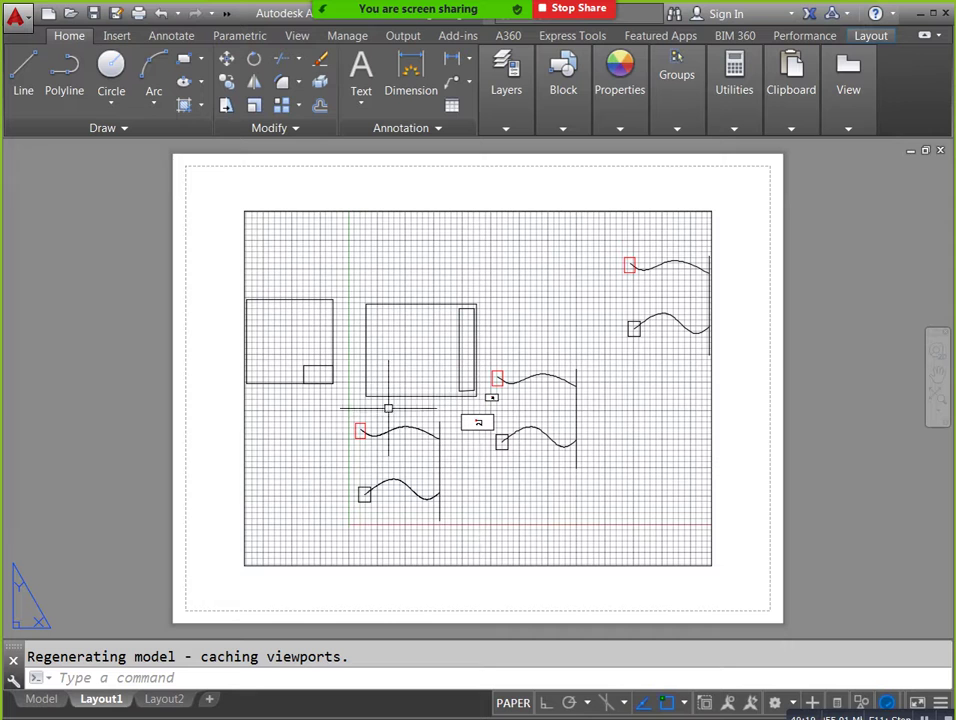
pyautogui.click(237, 190)
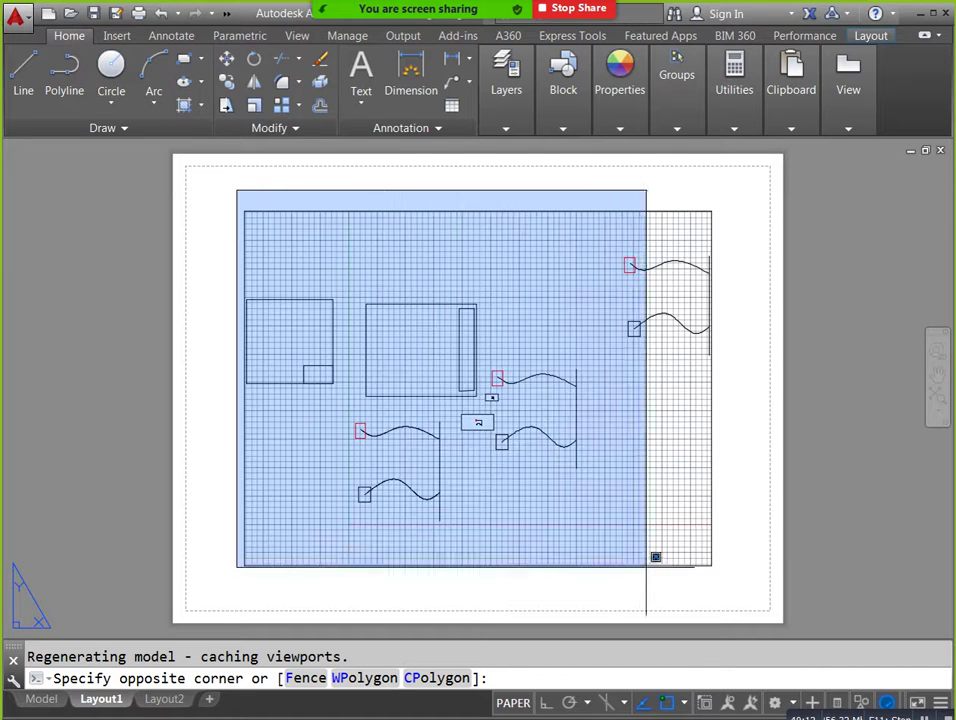
pyautogui.click(712, 570)
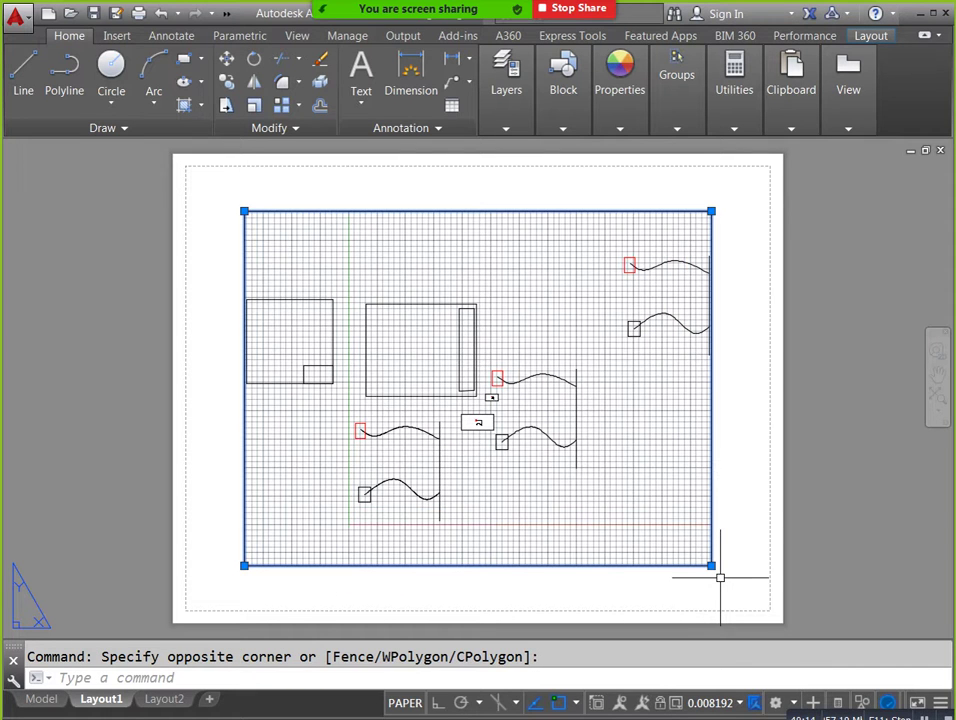
pyautogui.press('Delete')
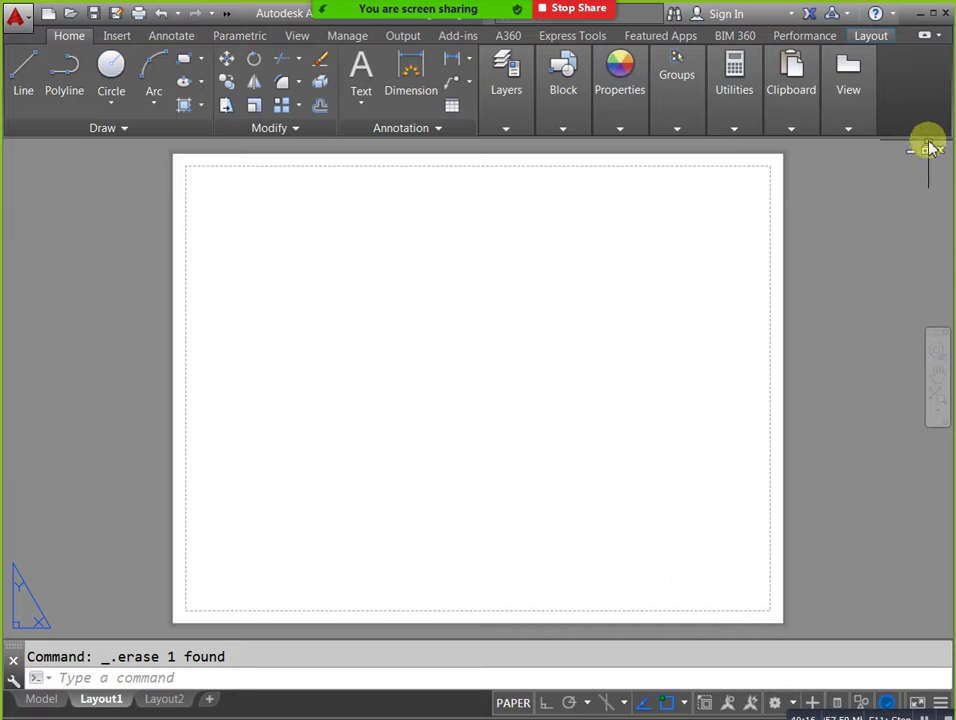
pyautogui.click(822, 184)
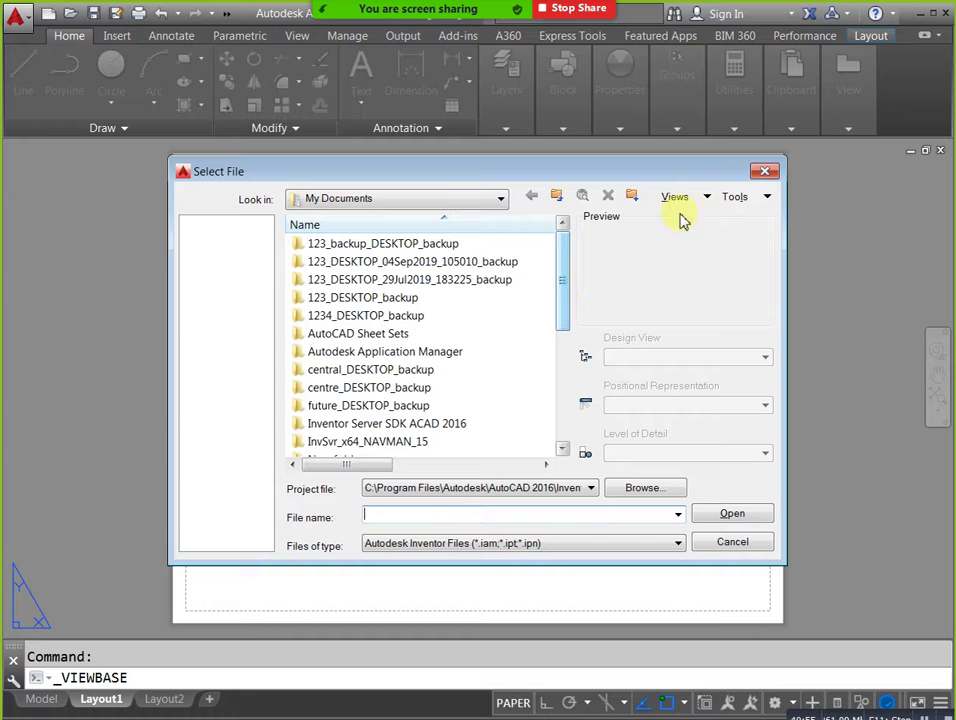
pyautogui.click(768, 174)
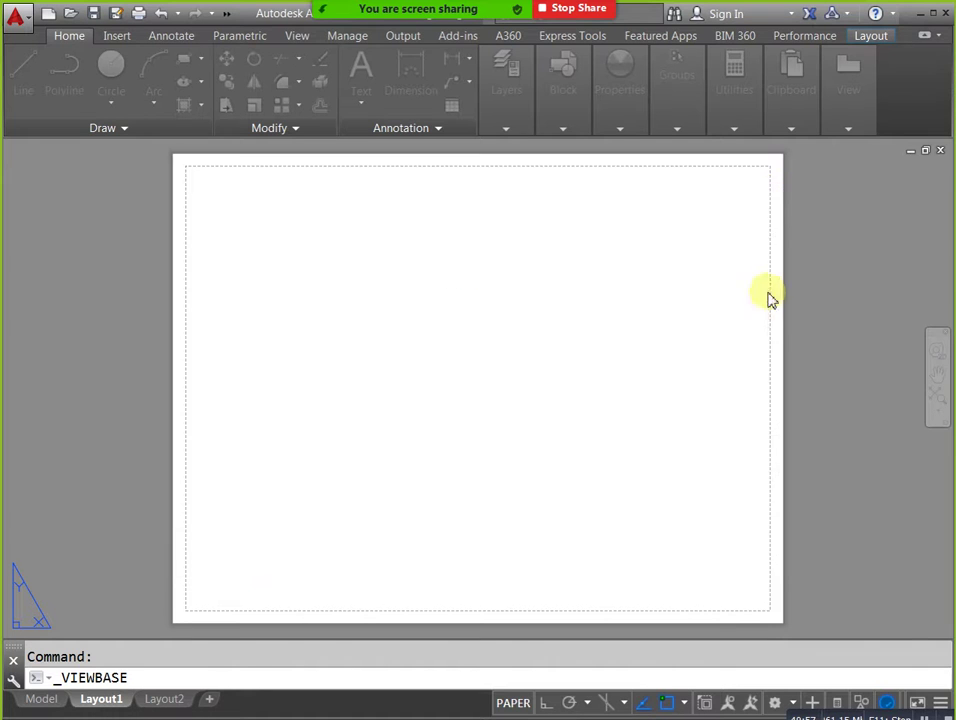
pyautogui.click(768, 298)
pyautogui.click(45, 699)
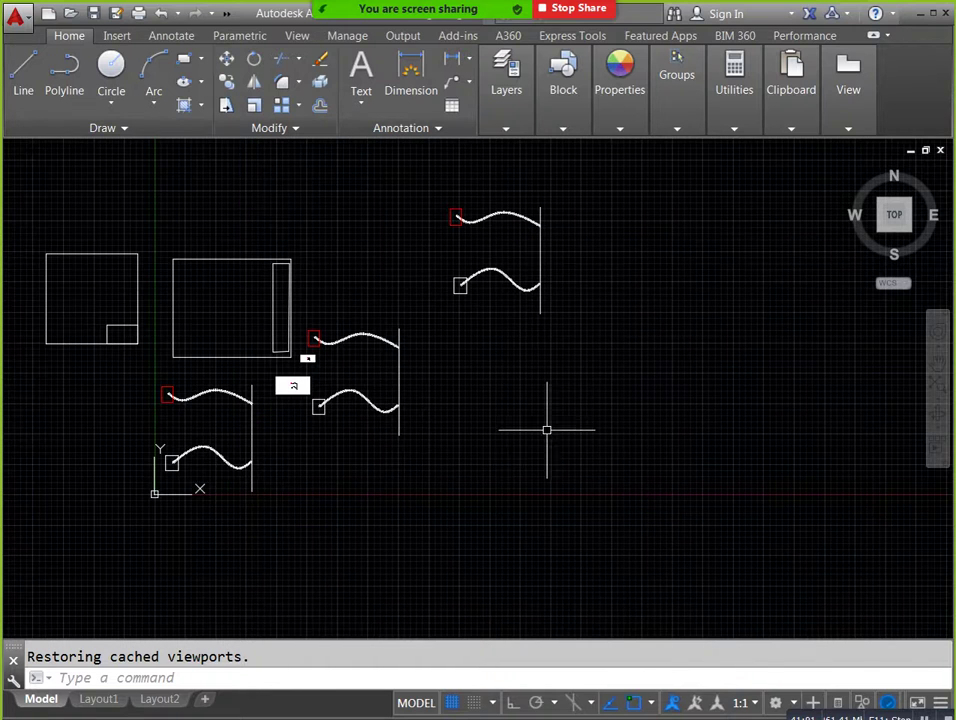
# Erase all existing geometry in model space.
pyautogui.click(715, 557)
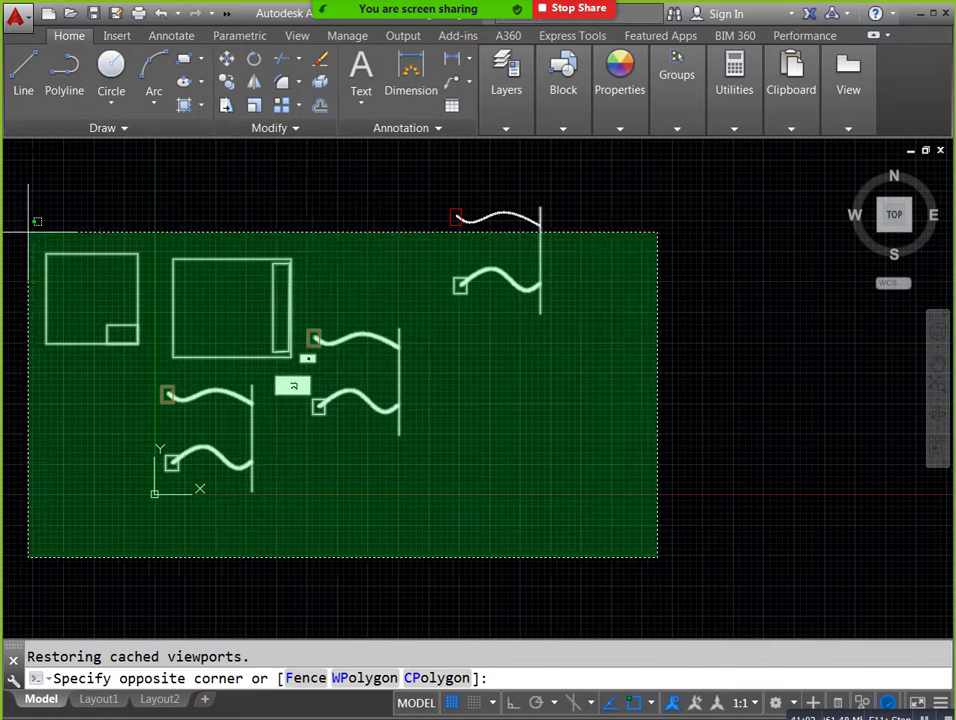
pyautogui.click(43, 187)
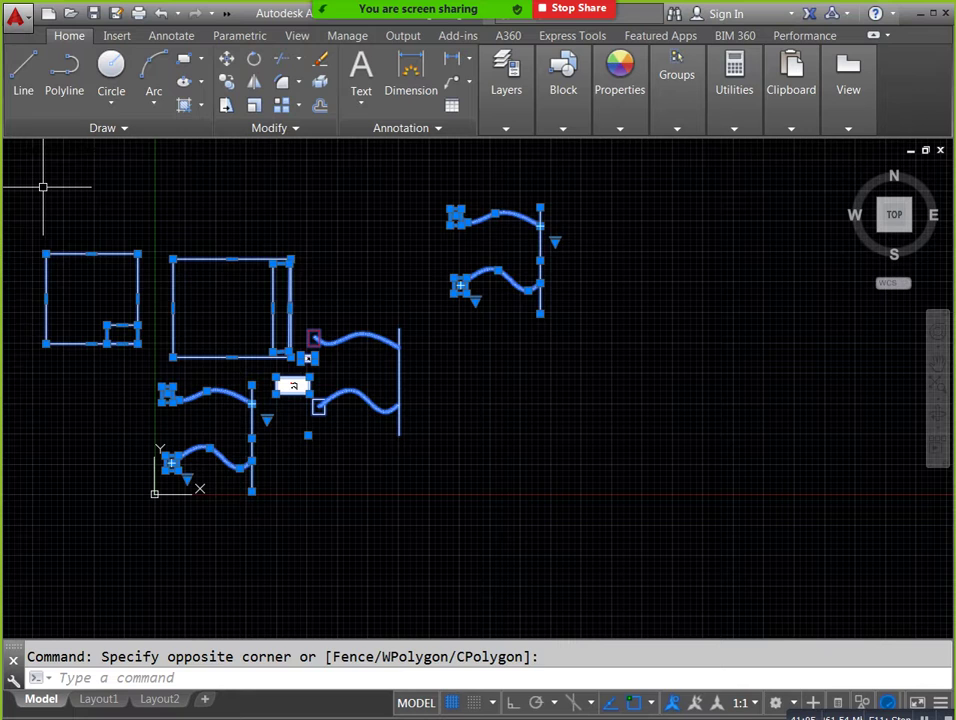
pyautogui.press('Delete')
pyautogui.write('b')
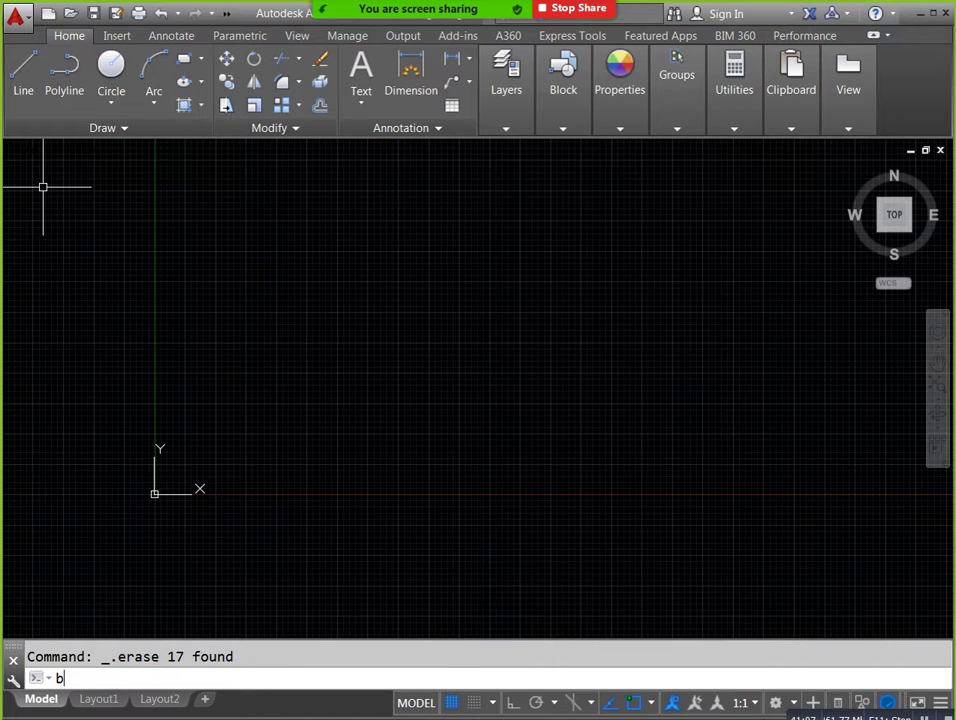
# Create a 3D box solid from two base corners and a height, viewed isometrically.
pyautogui.write('ox.')
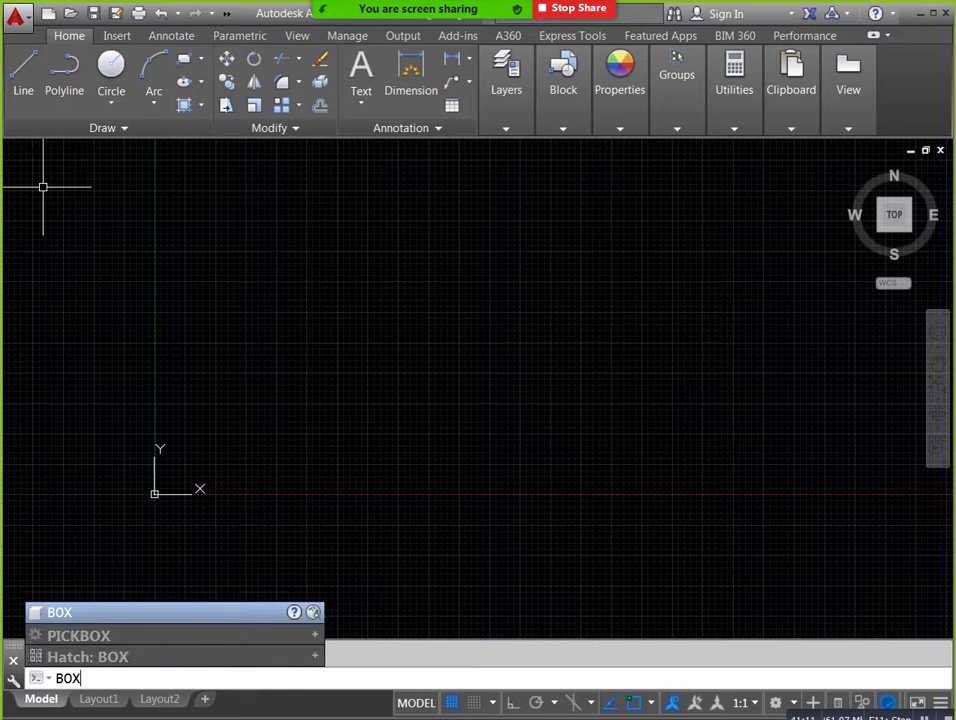
pyautogui.press('Return')
pyautogui.click(281, 246)
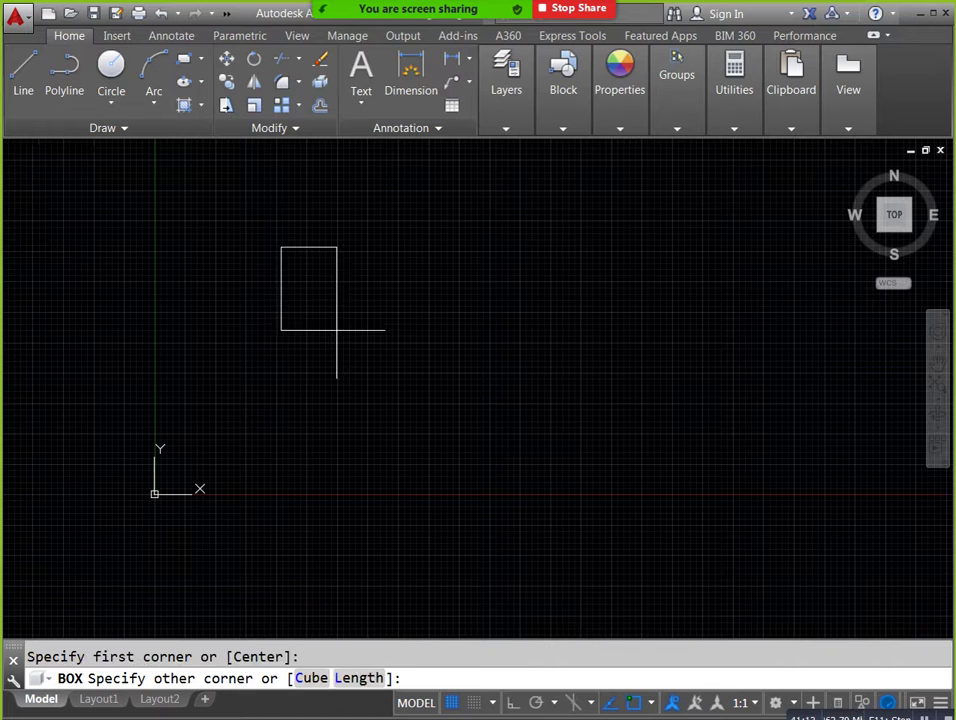
pyautogui.click(350, 355)
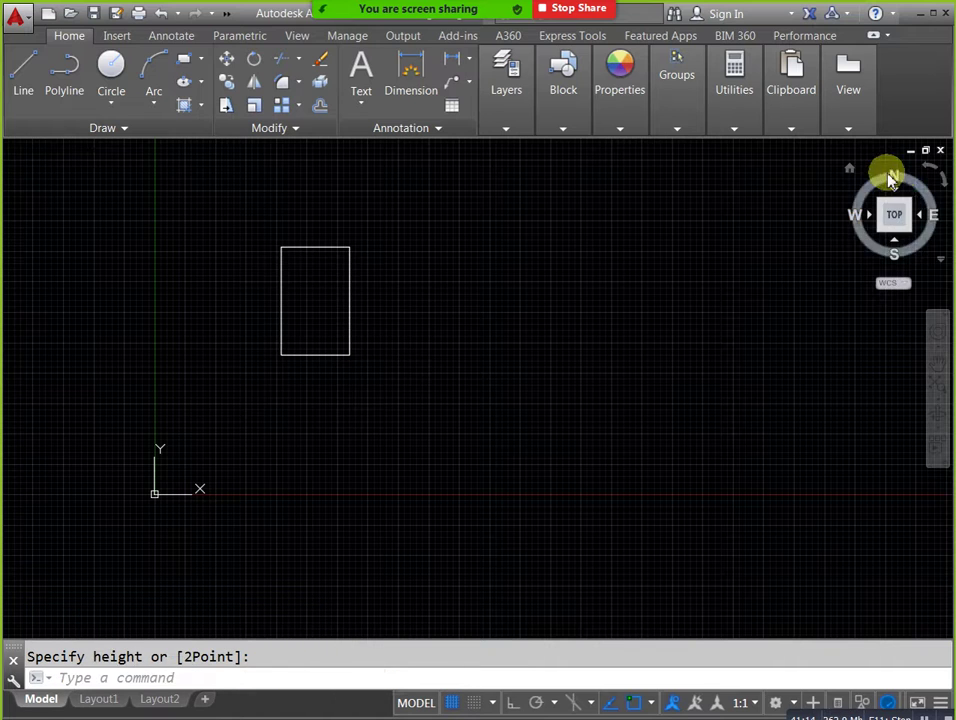
pyautogui.moveTo(847, 171); pyautogui.dragTo(793, 212)
pyautogui.click(691, 314)
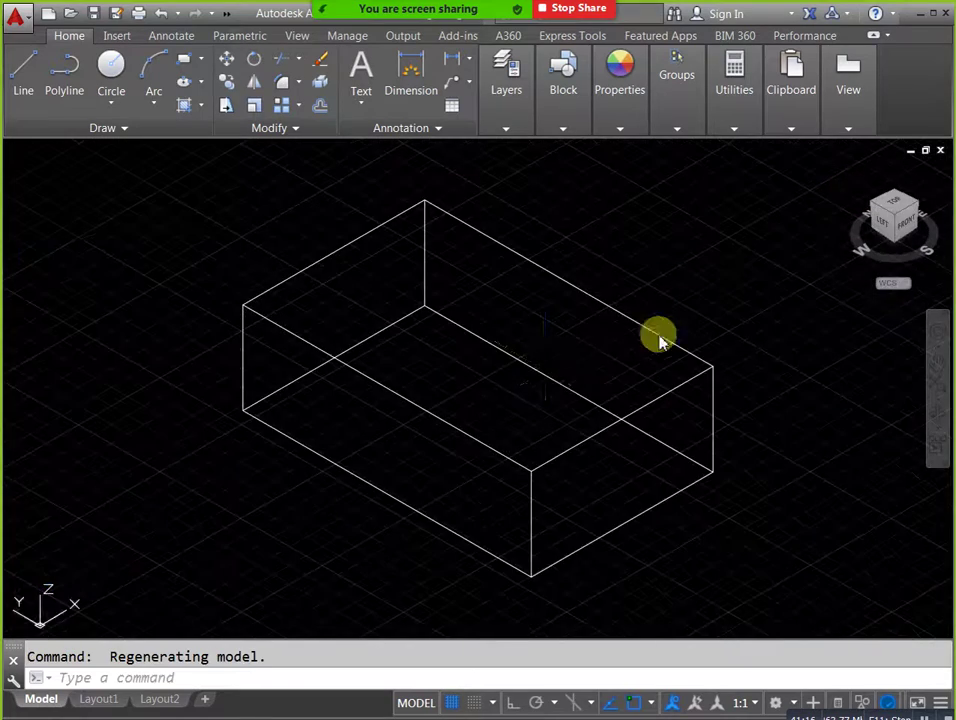
pyautogui.click(98, 699)
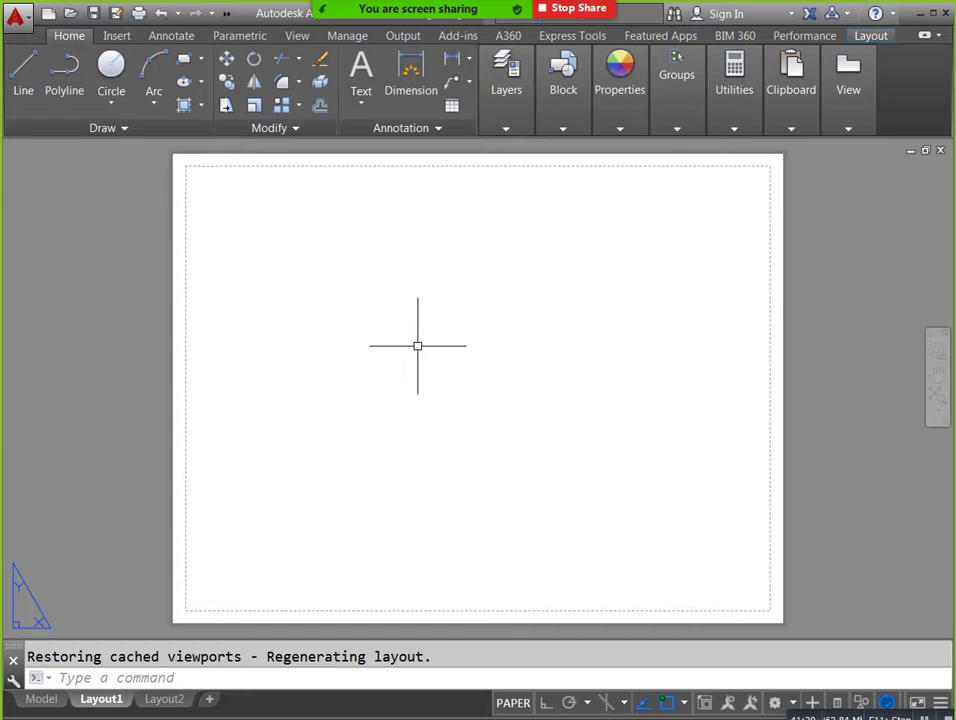
# Place a Top base view of the model-space box at 1/8" = 1'-0" left of sheet centre.
pyautogui.click(843, 123)
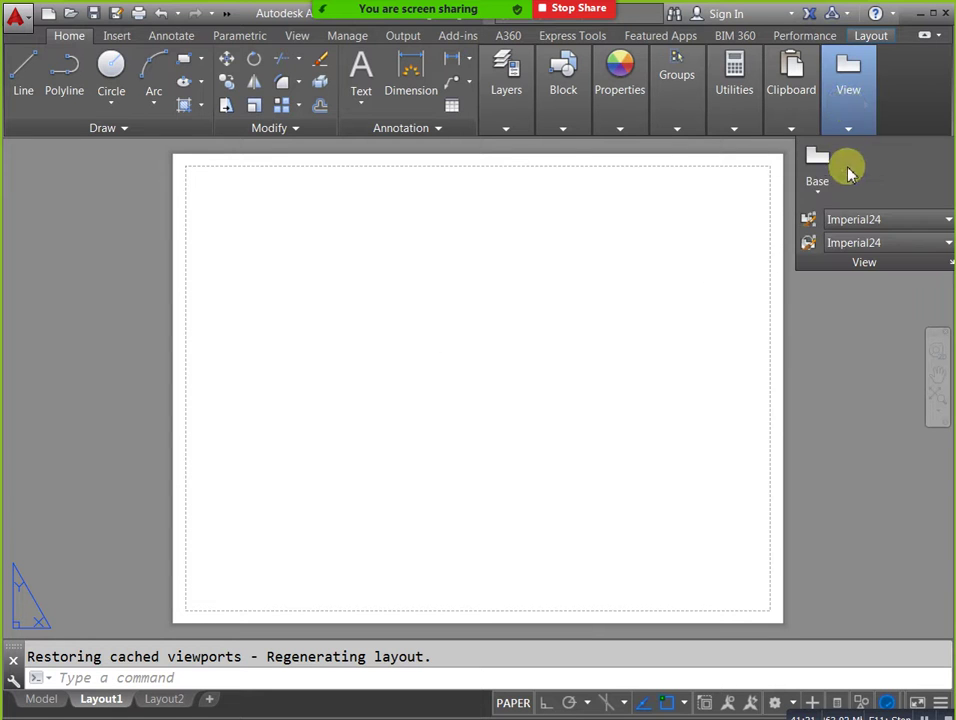
pyautogui.click(822, 190)
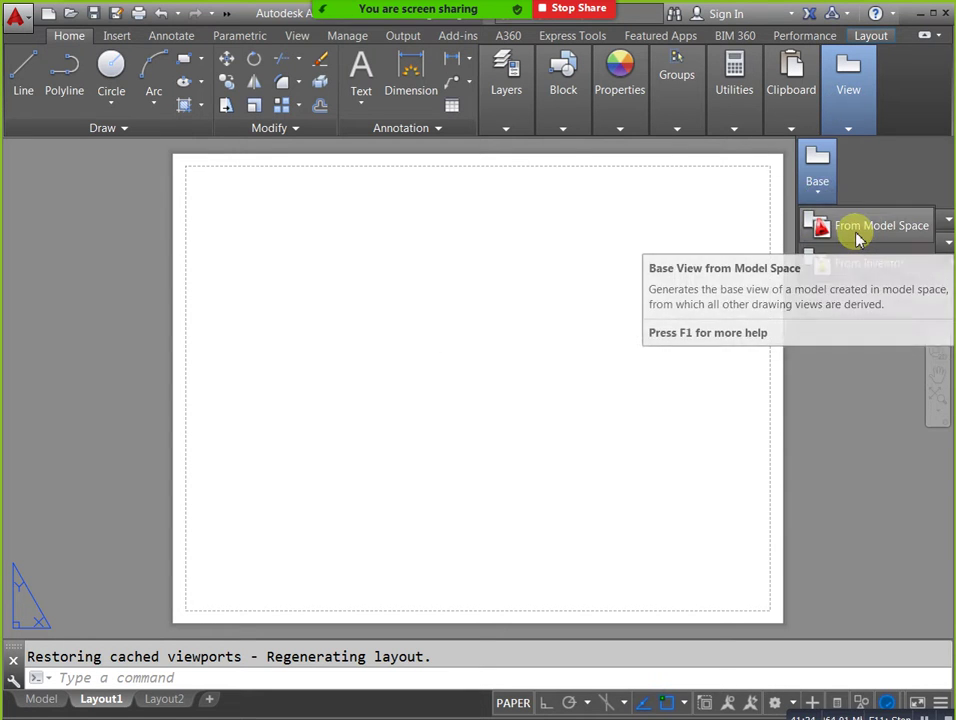
pyautogui.click(857, 228)
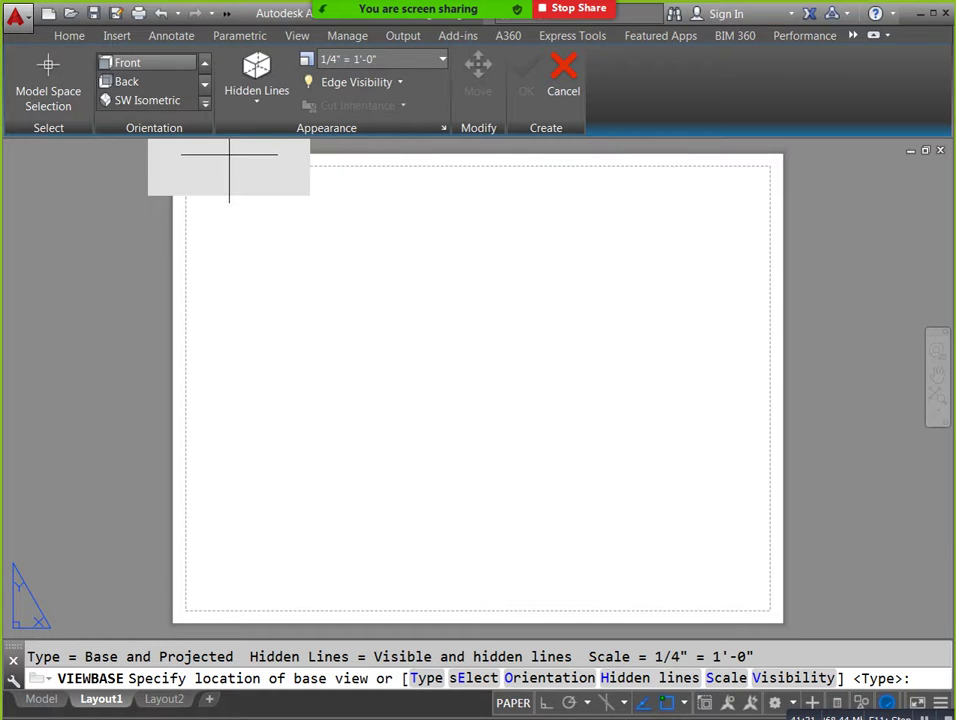
pyautogui.click(205, 108)
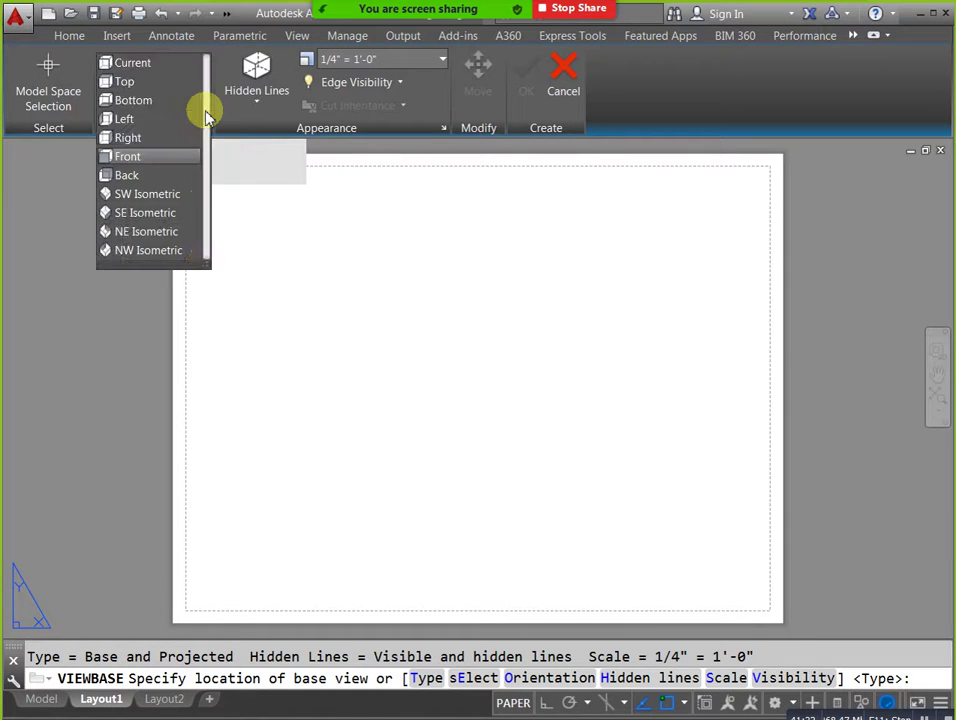
pyautogui.click(158, 138)
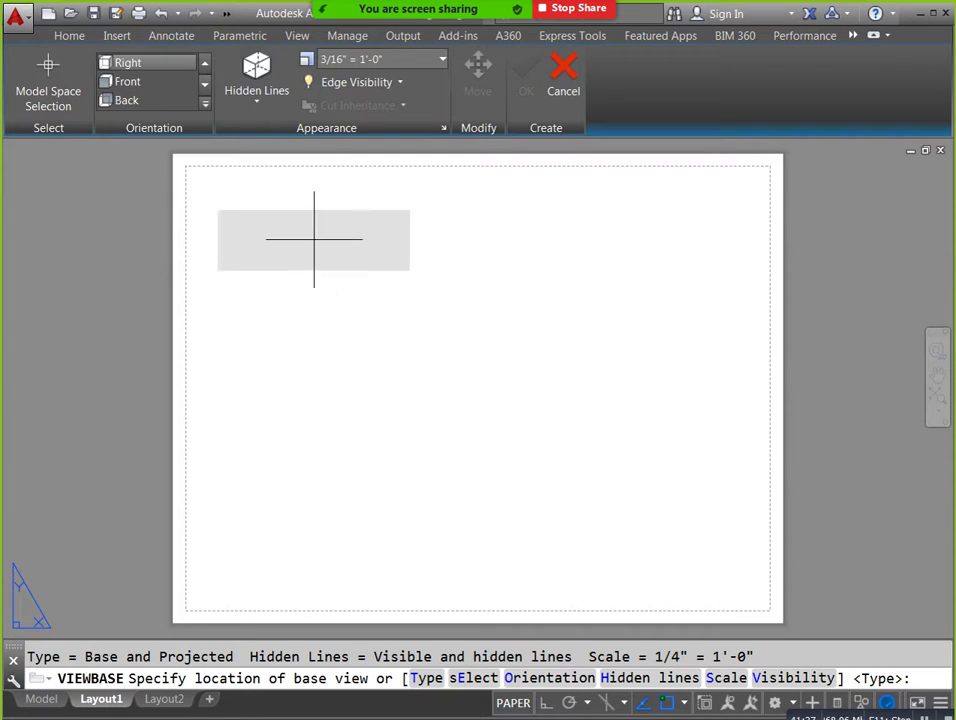
pyautogui.click(204, 63)
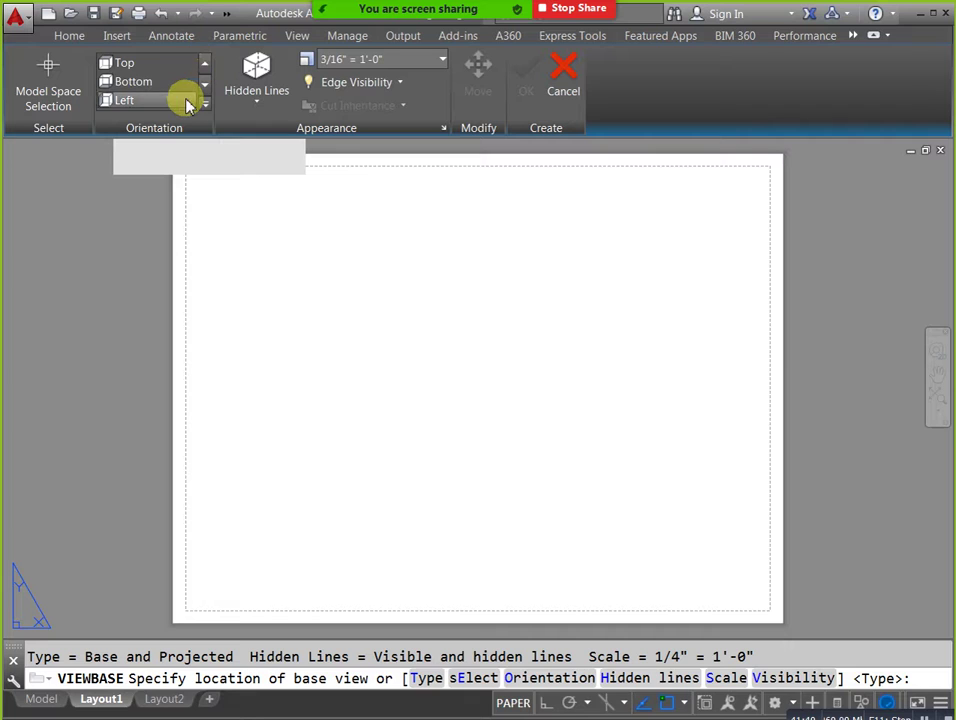
pyautogui.click(135, 62)
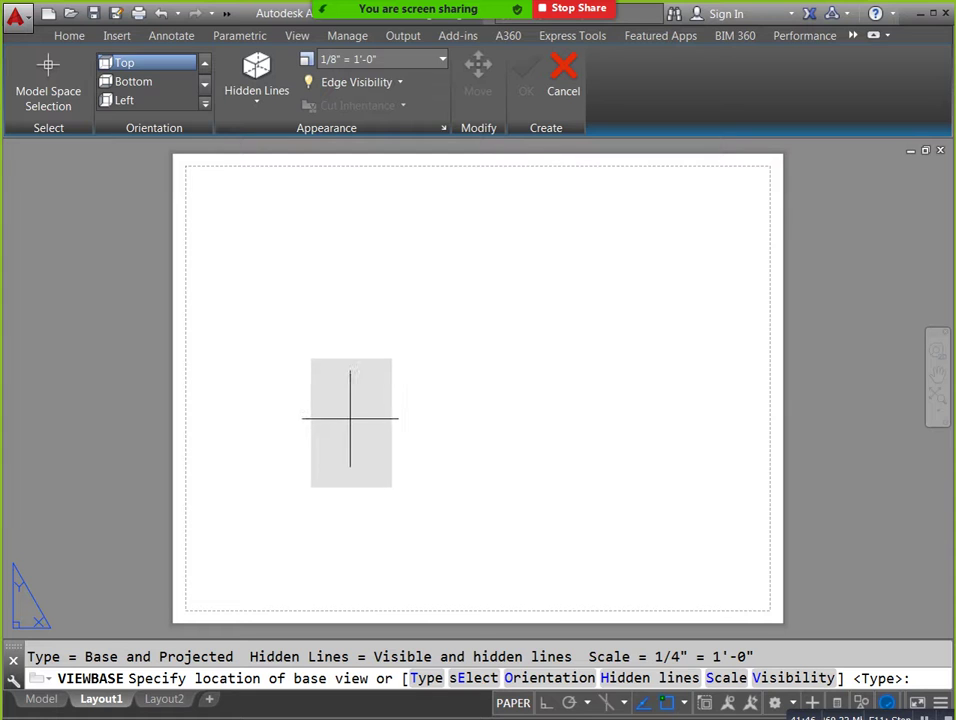
pyautogui.click(351, 361)
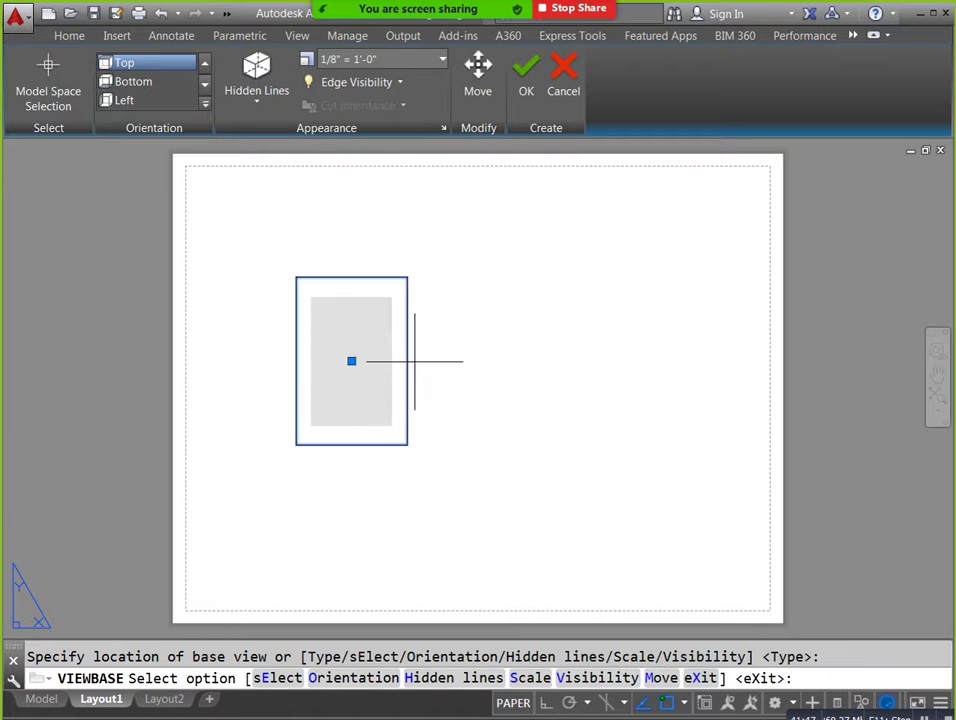
pyautogui.click(525, 78)
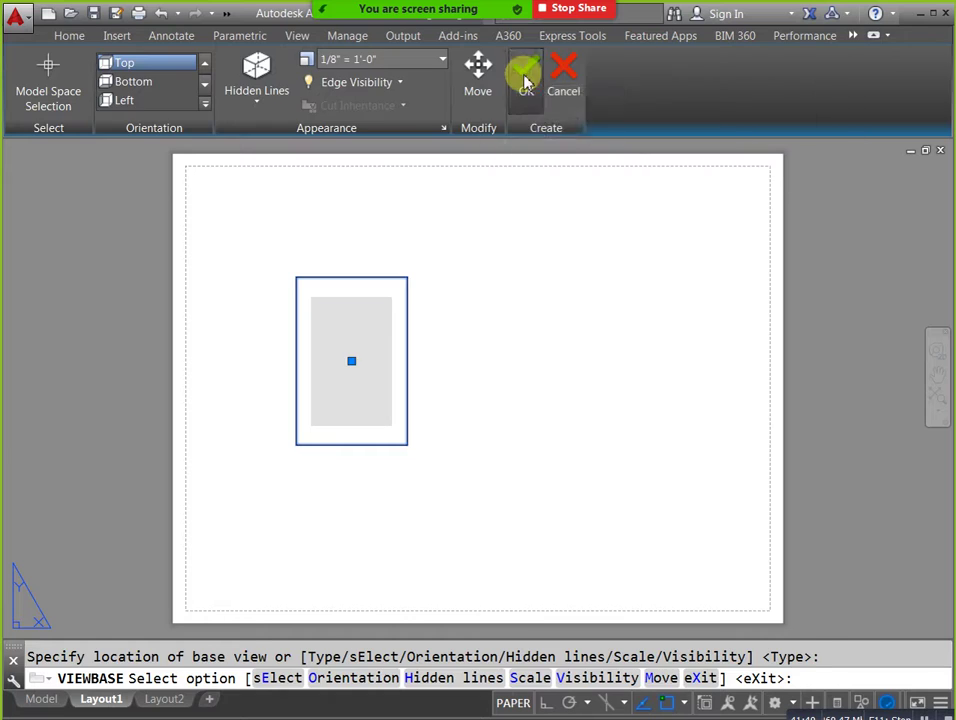
# Add right, left, above, below and upper-right isometric projected views around the base view.
pyautogui.click(458, 347)
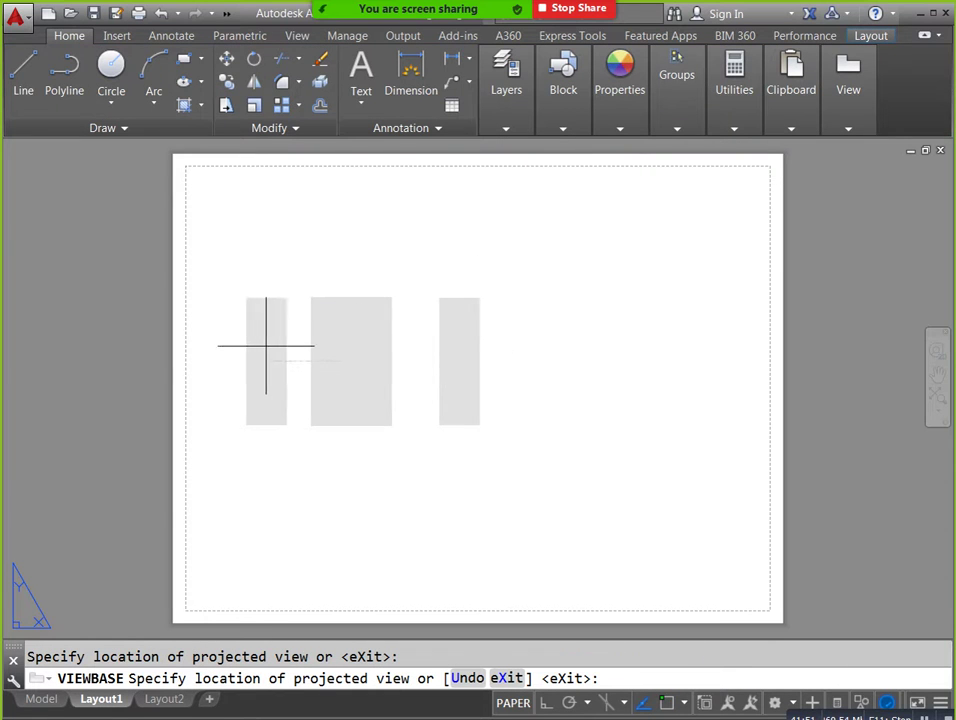
pyautogui.click(262, 335)
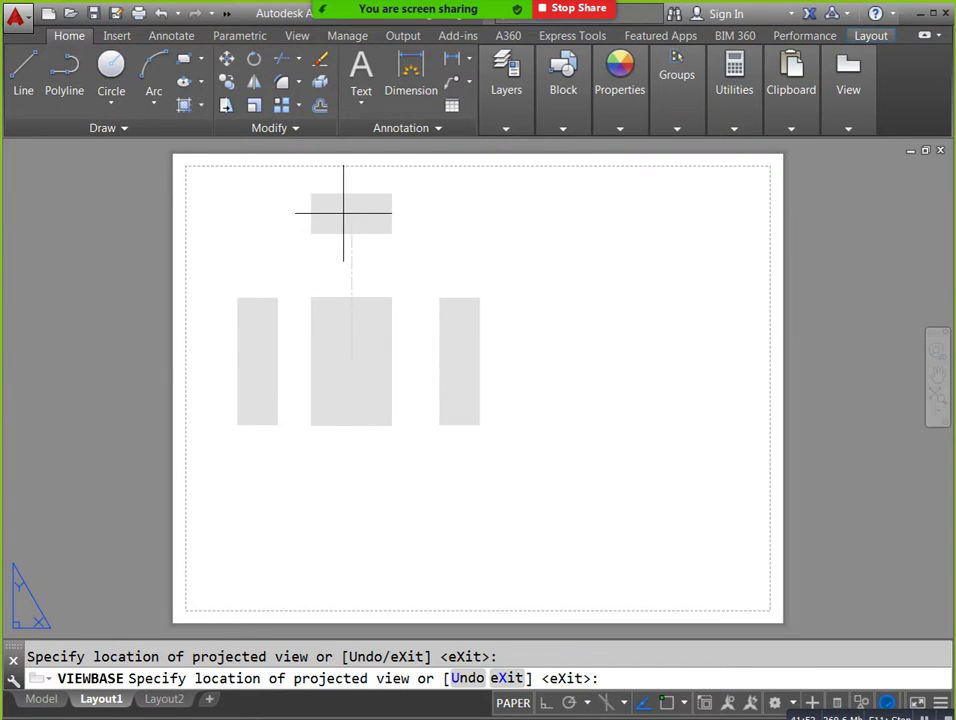
pyautogui.click(356, 513)
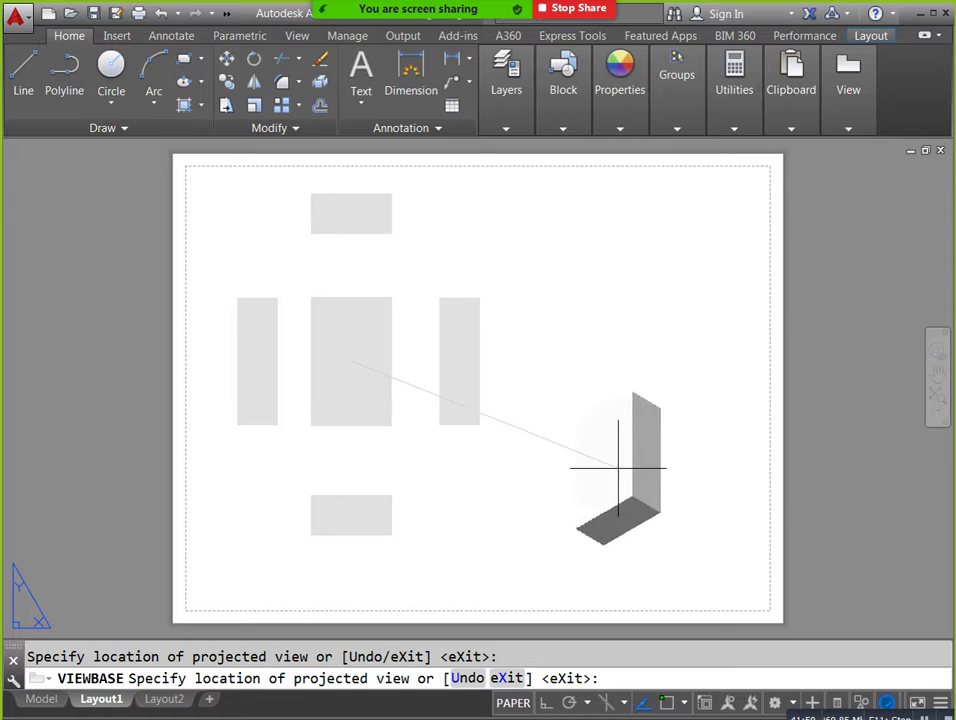
pyautogui.click(568, 256)
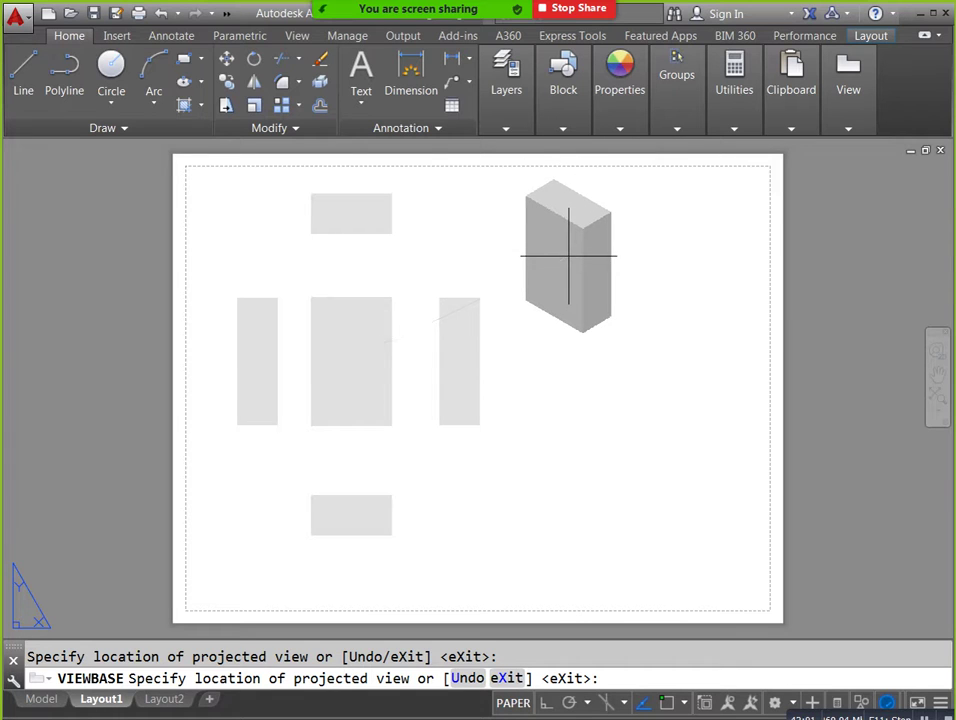
pyautogui.rightClick(665, 427)
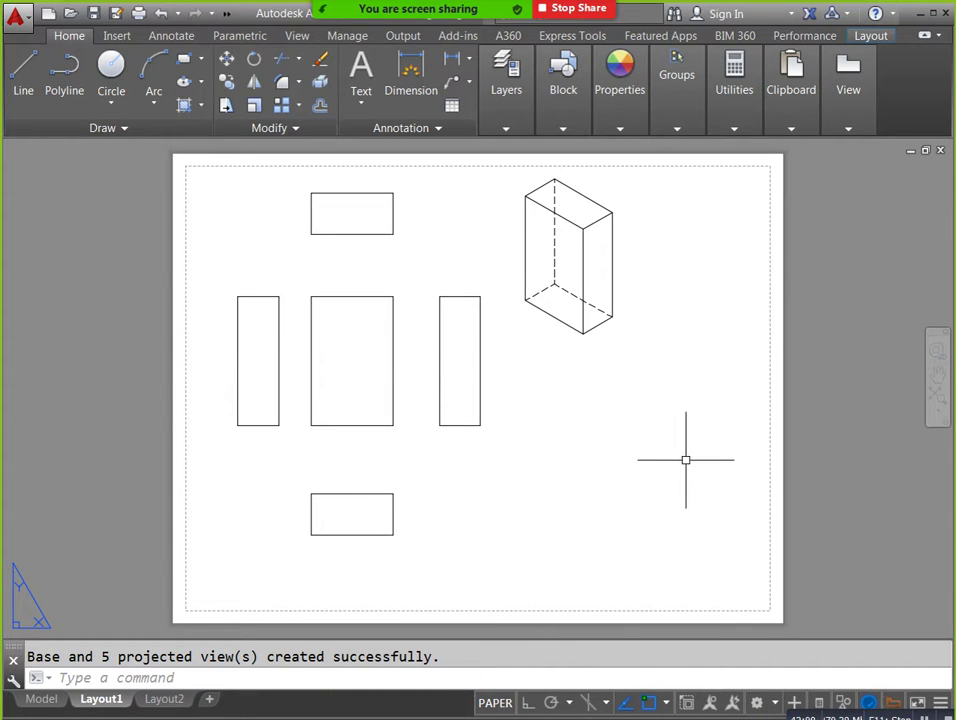
pyautogui.moveTo(674, 476); pyautogui.dragTo(664, 479, button='middle')
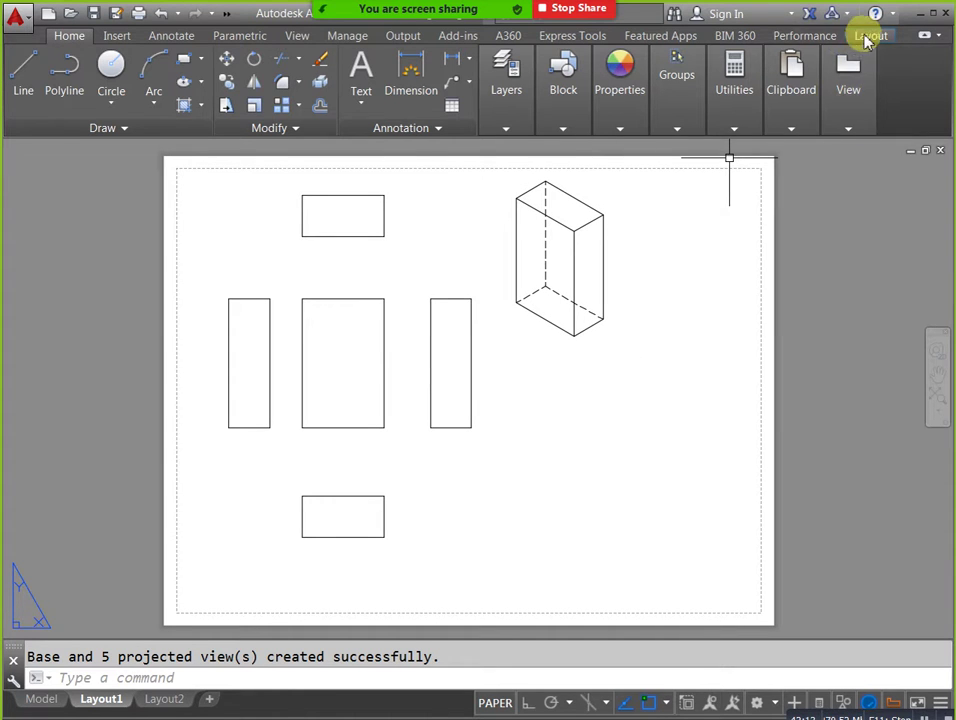
# Cut a full section A-A vertically through the middle view and place it right of the right view.
pyautogui.click(864, 36)
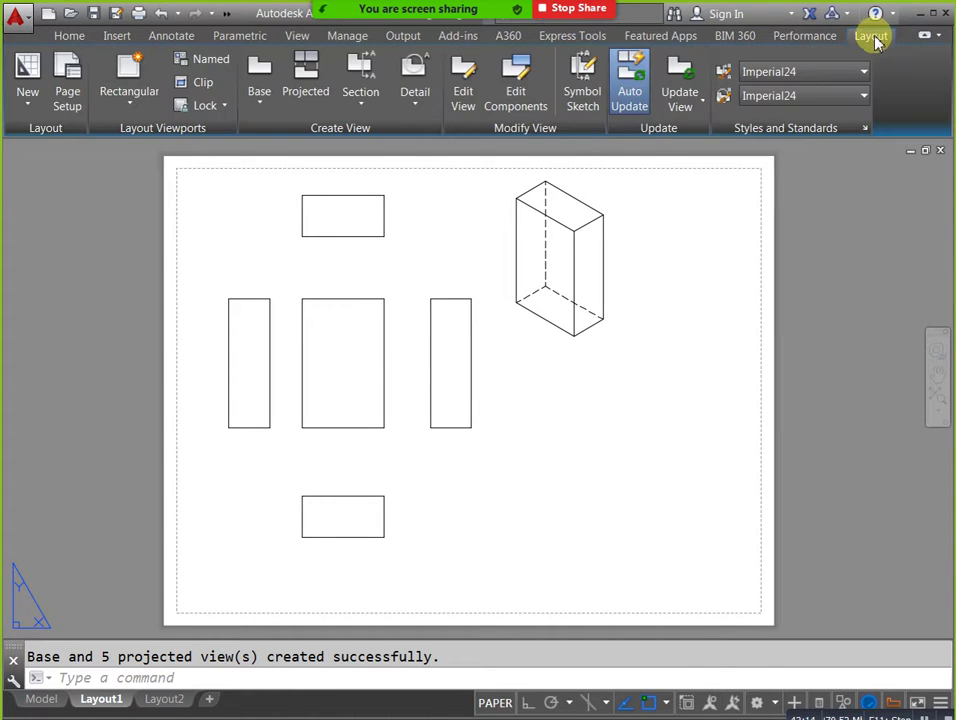
pyautogui.click(362, 105)
pyautogui.click(378, 140)
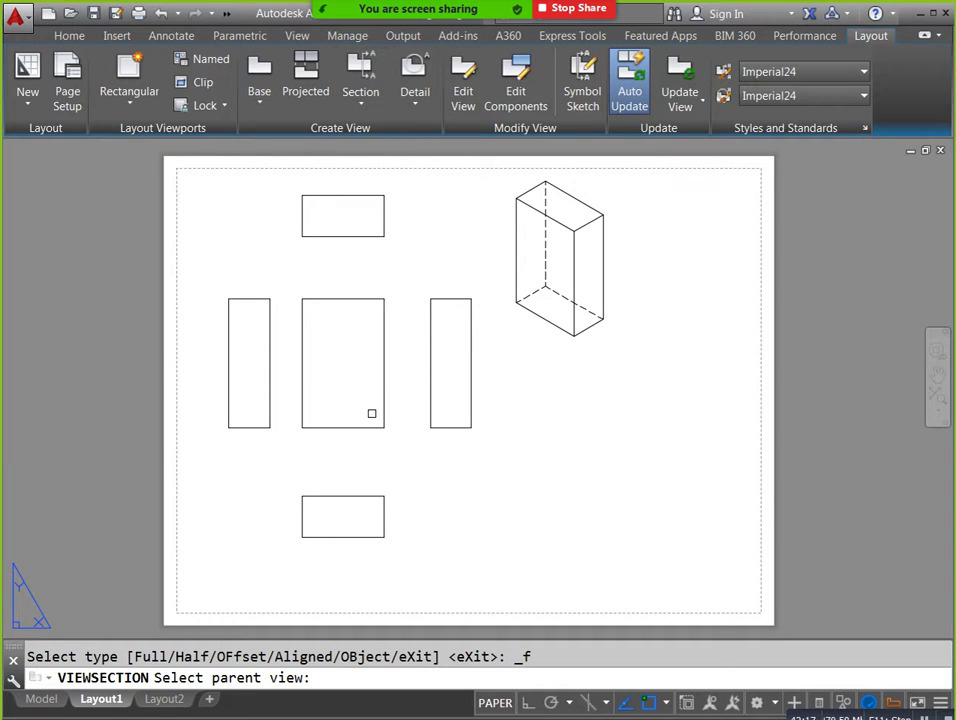
pyautogui.click(343, 410)
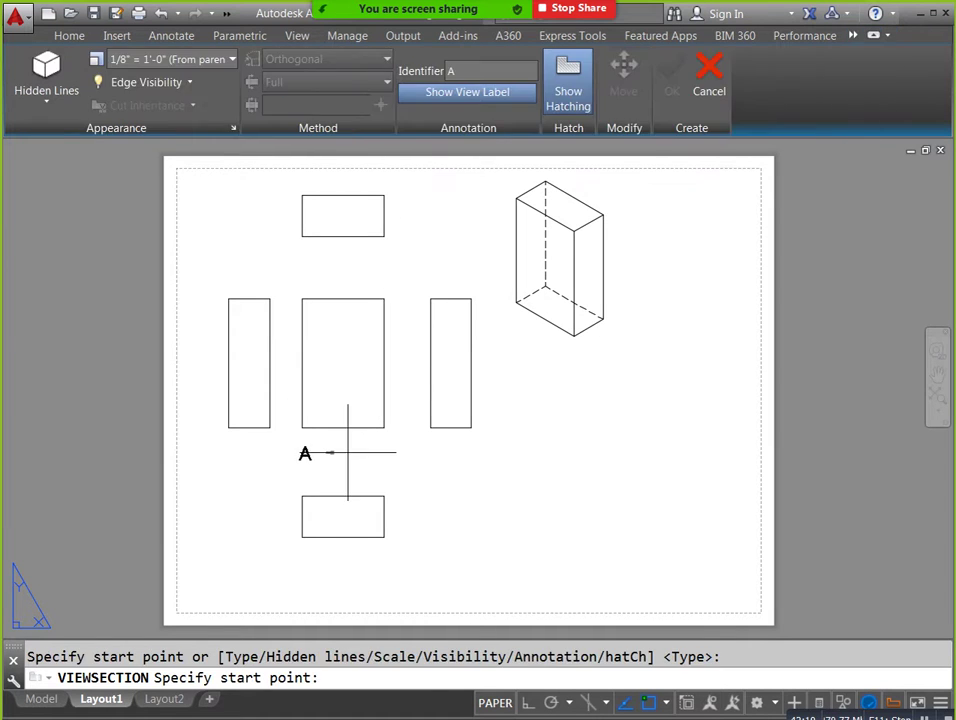
pyautogui.click(348, 452)
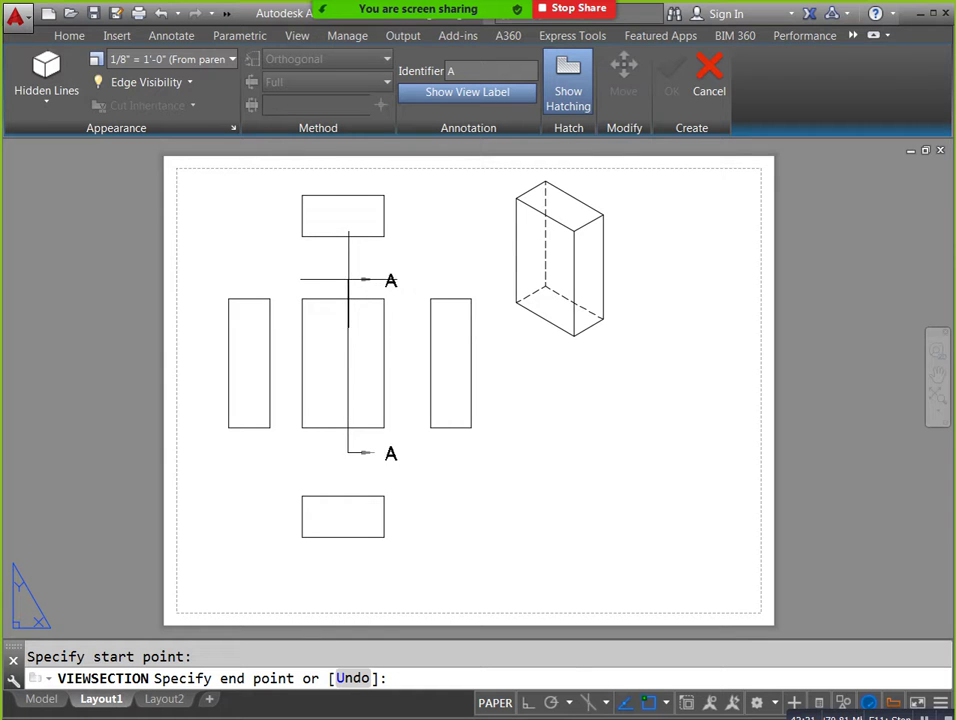
pyautogui.click(350, 280)
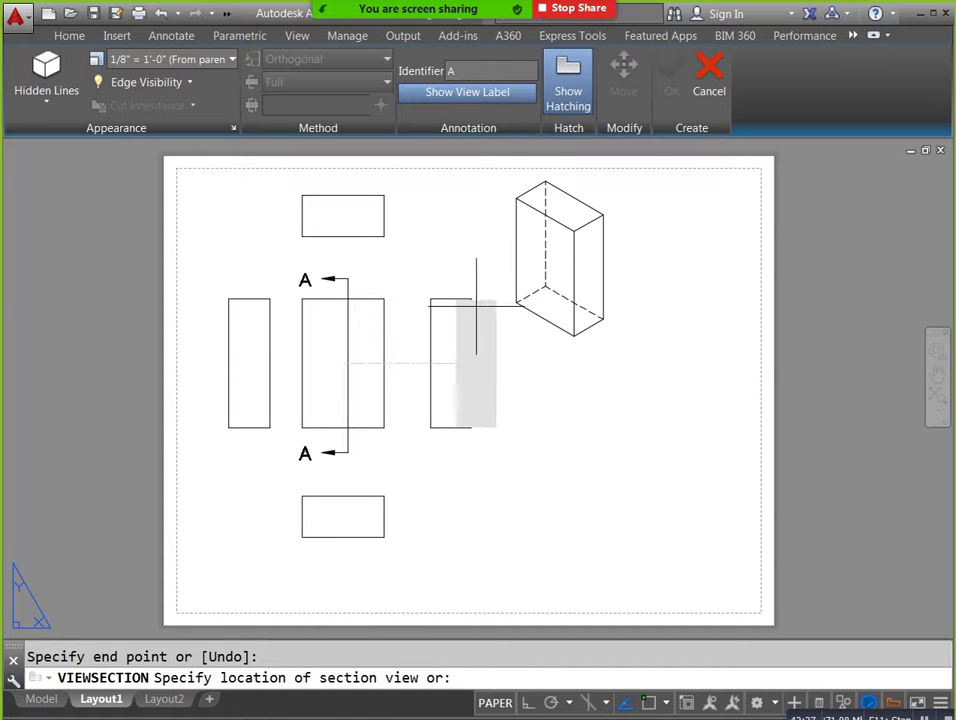
pyautogui.click(522, 312)
pyautogui.click(672, 80)
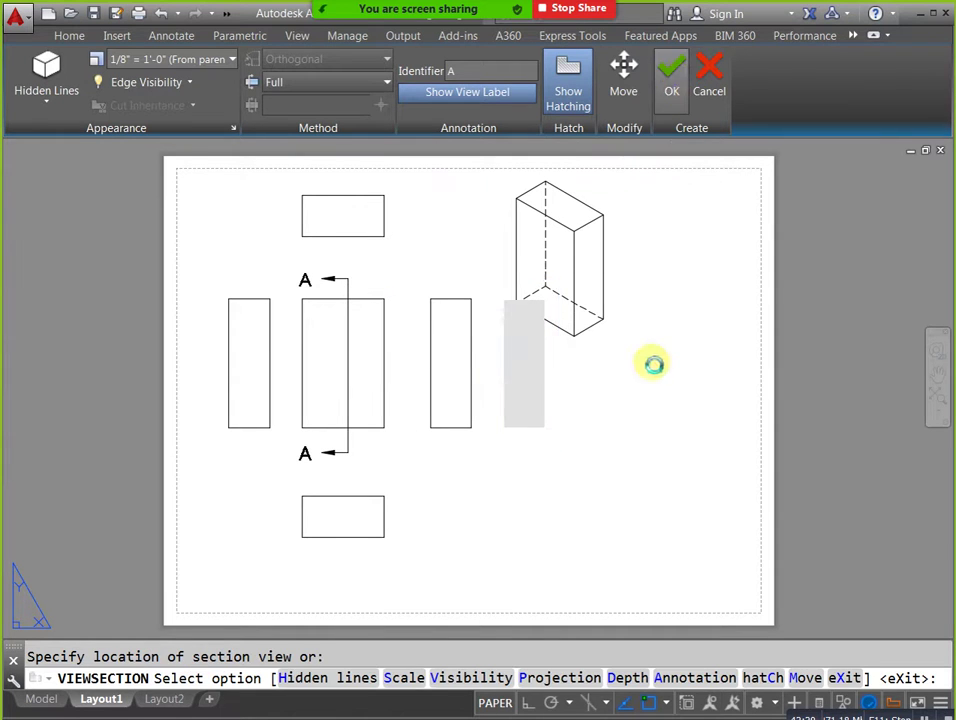
# Start a circular detail view on the middle view.
pyautogui.click(413, 103)
pyautogui.click(427, 134)
pyautogui.click(384, 302)
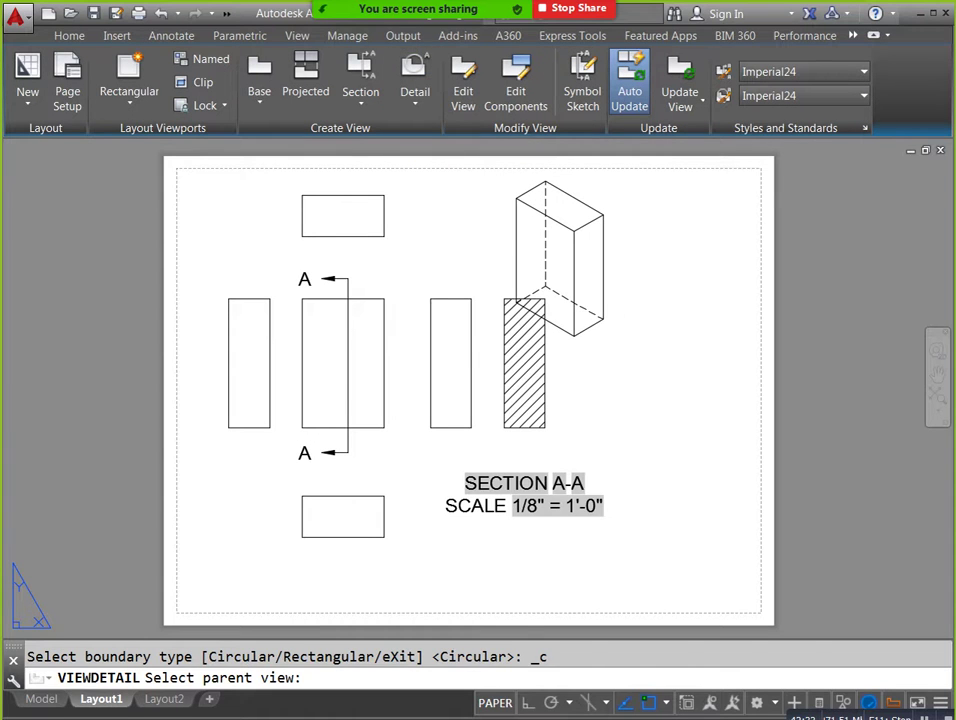
# Circle the detail area and place DETAIL B at 3/16" = 1'-0" right of section A-A, then view model space.
pyautogui.click(383, 299)
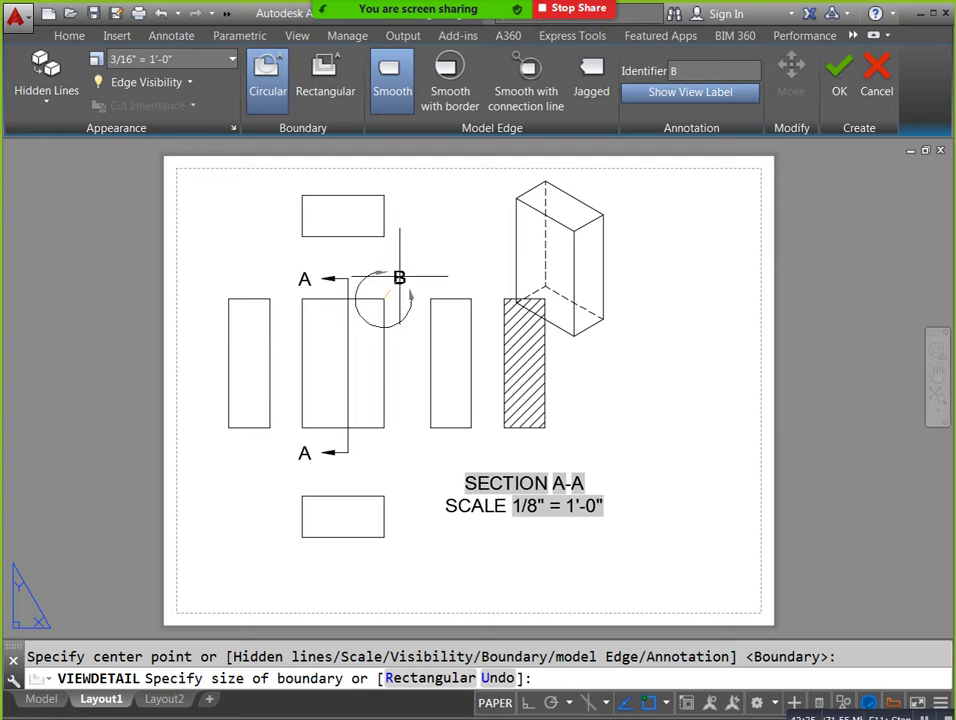
pyautogui.click(400, 273)
pyautogui.click(838, 88)
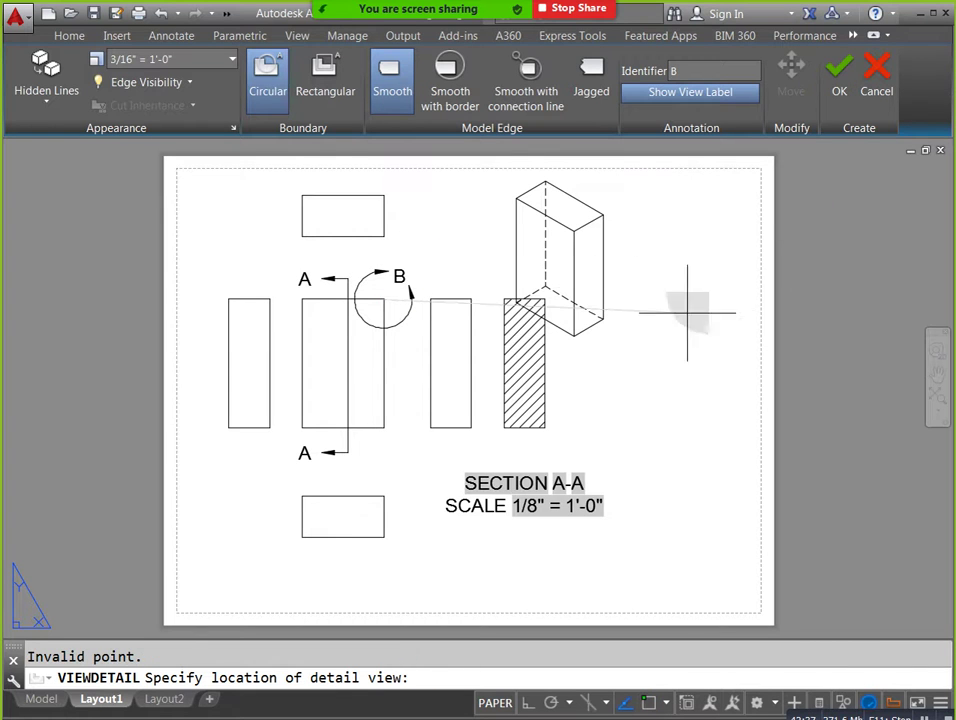
pyautogui.click(669, 422)
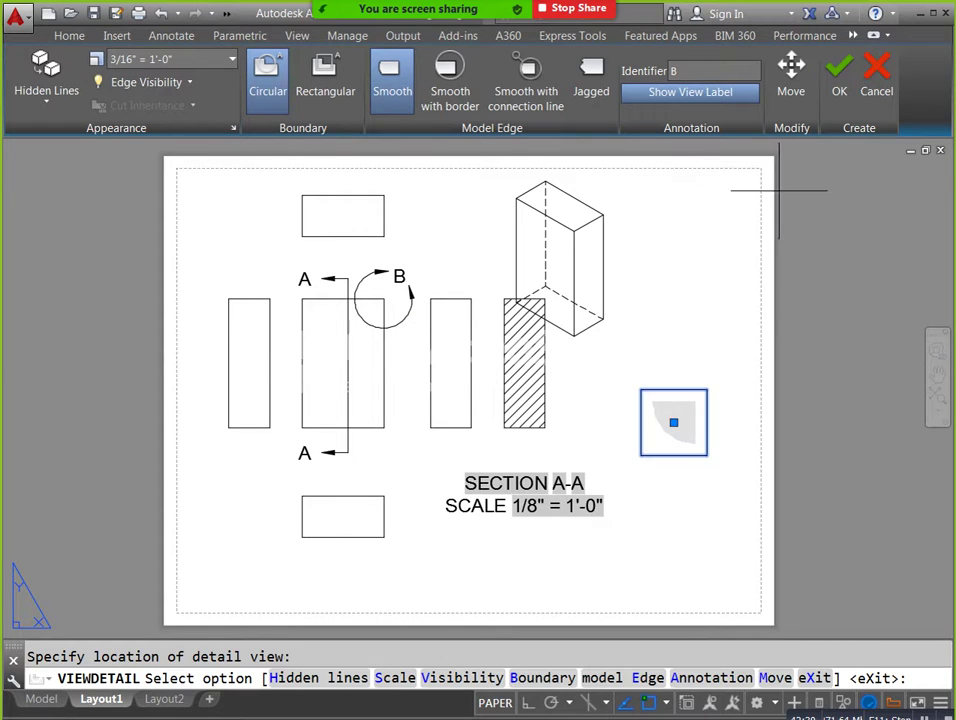
pyautogui.click(841, 92)
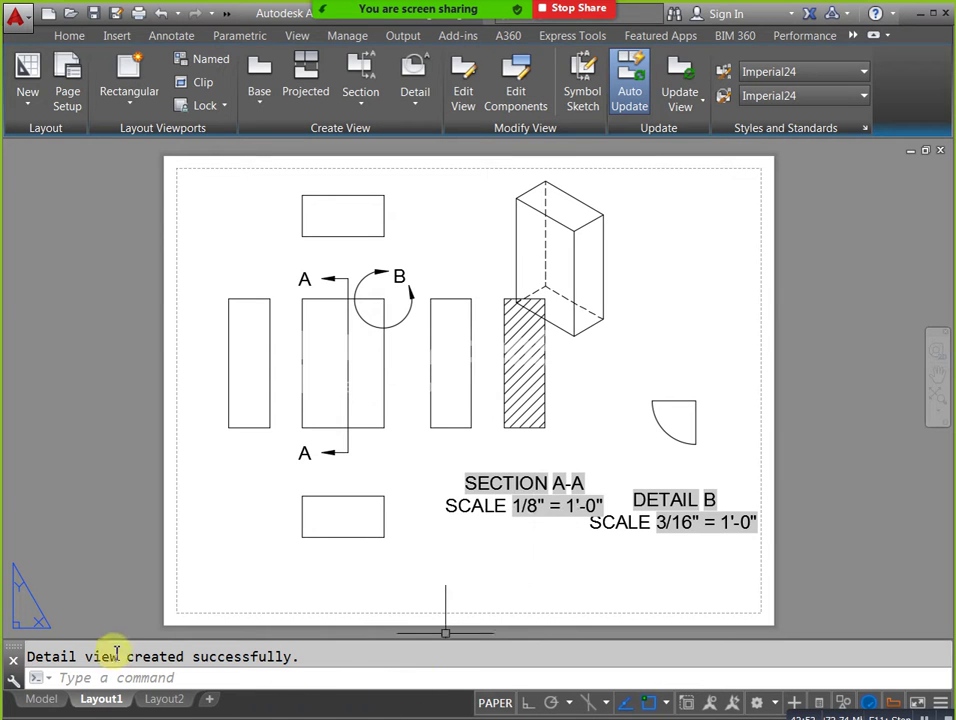
pyautogui.click(45, 698)
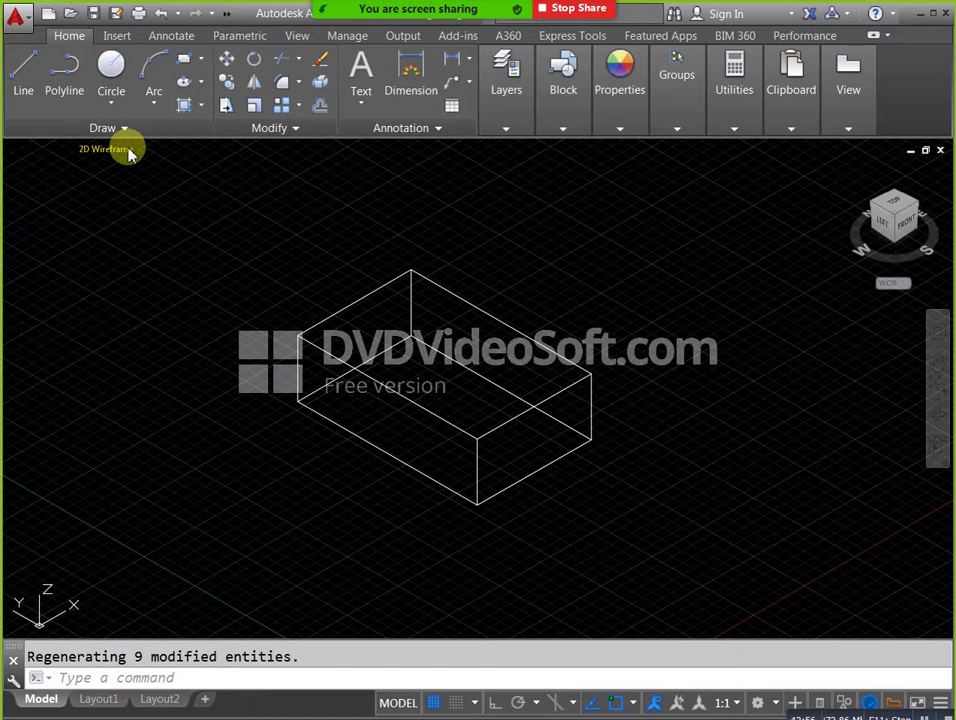
# Shade the 3D box with the Realistic visual style, then go back to Layout1.
pyautogui.click(128, 150)
pyautogui.click(160, 242)
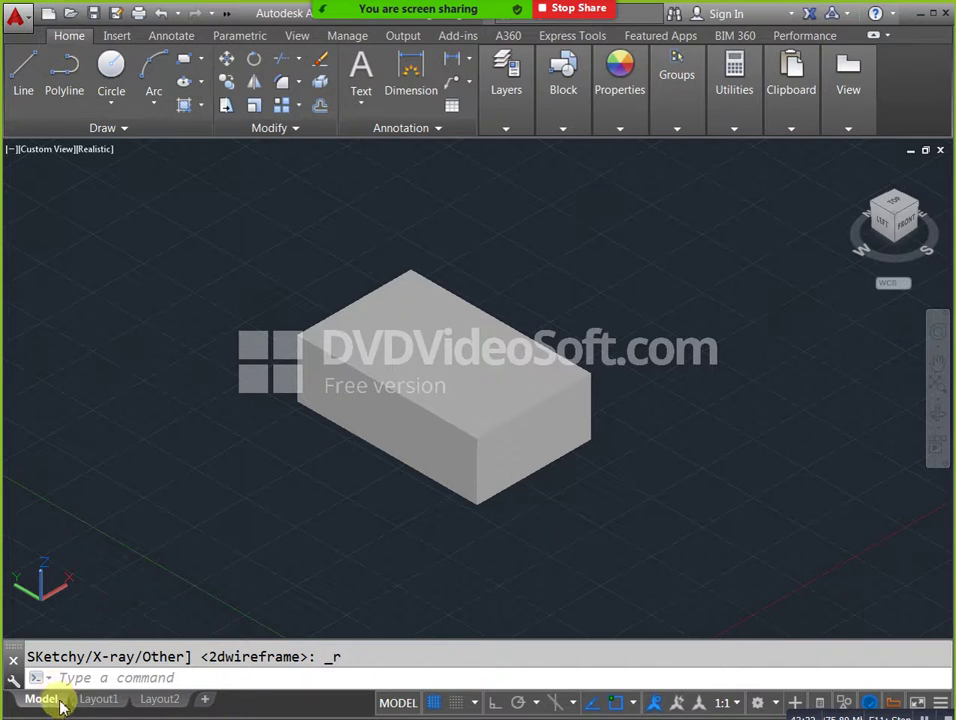
pyautogui.click(97, 700)
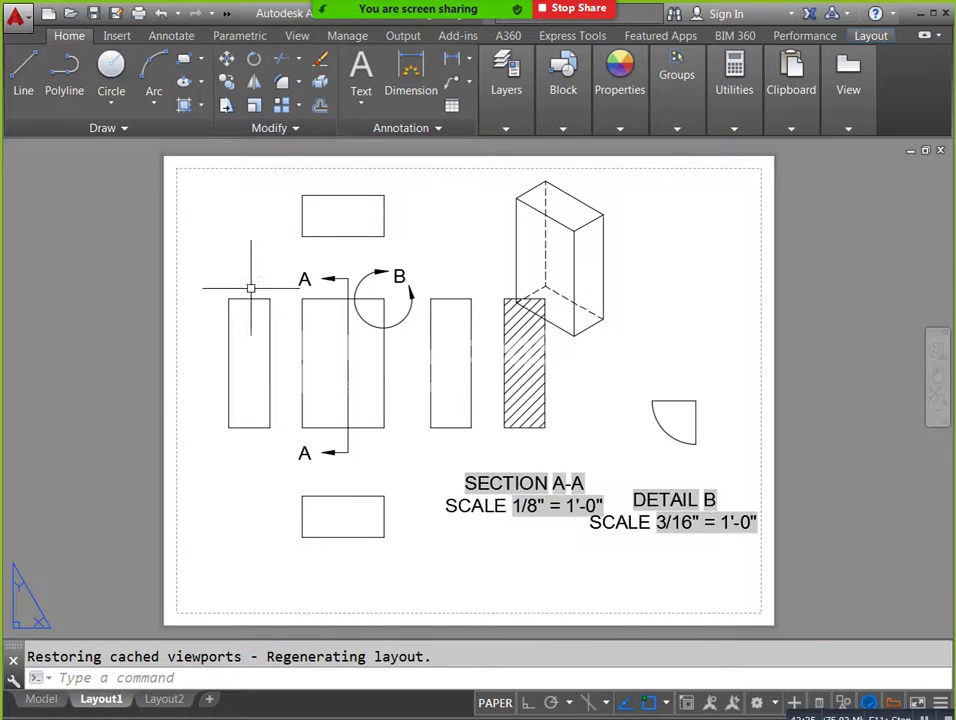
# Cancel the stray selection window and switch to the 2D shapes drawing's Layout1 sheet.
pyautogui.click(192, 175)
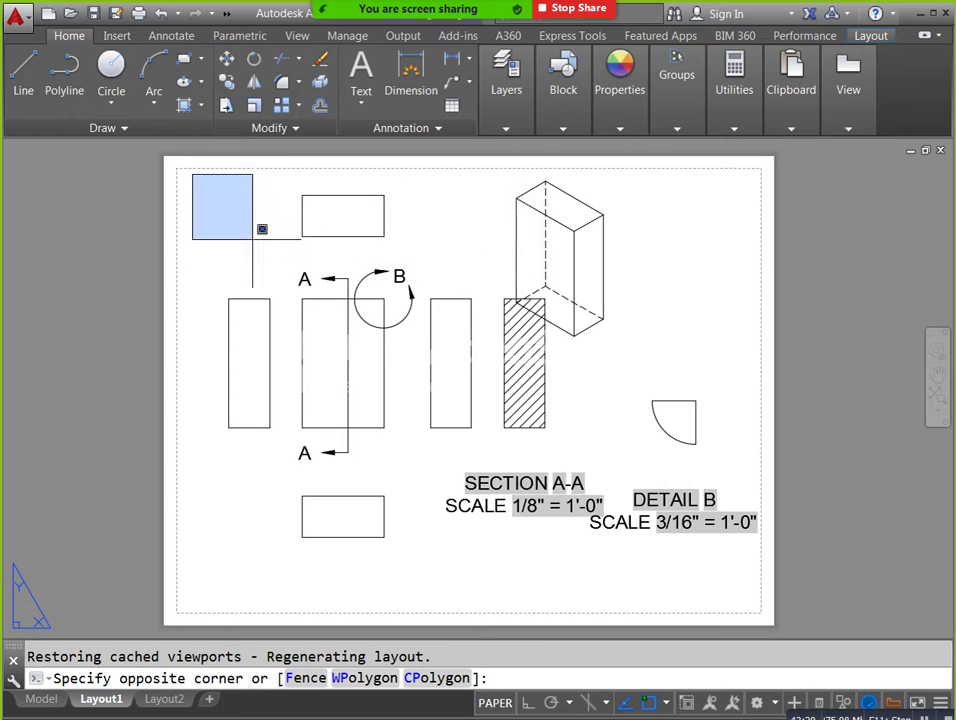
pyautogui.click(255, 222)
pyautogui.click(44, 699)
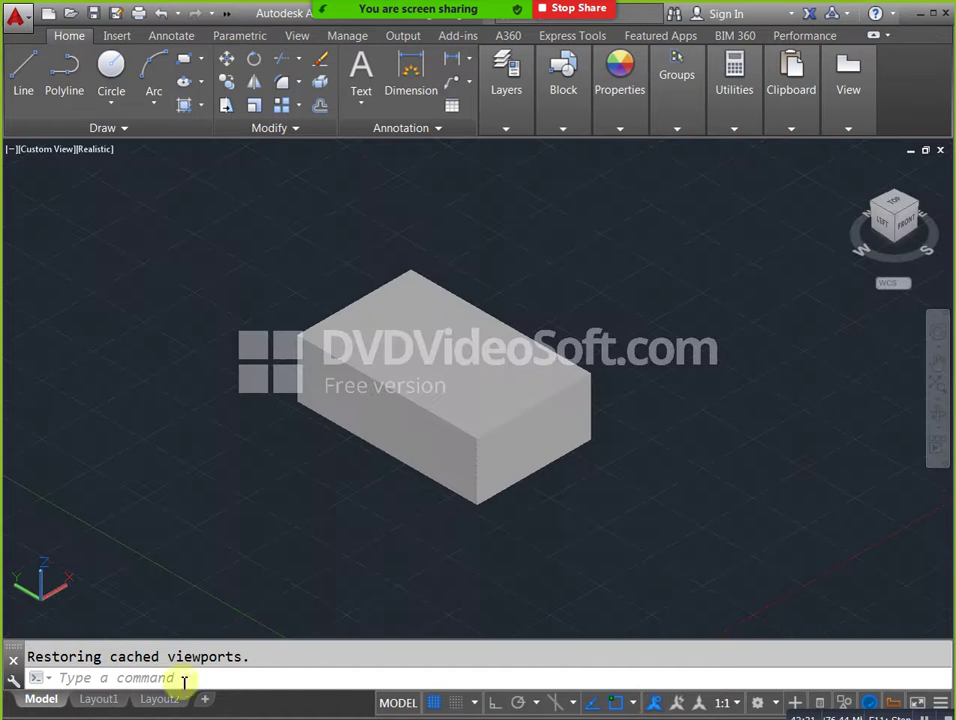
pyautogui.click(533, 708)
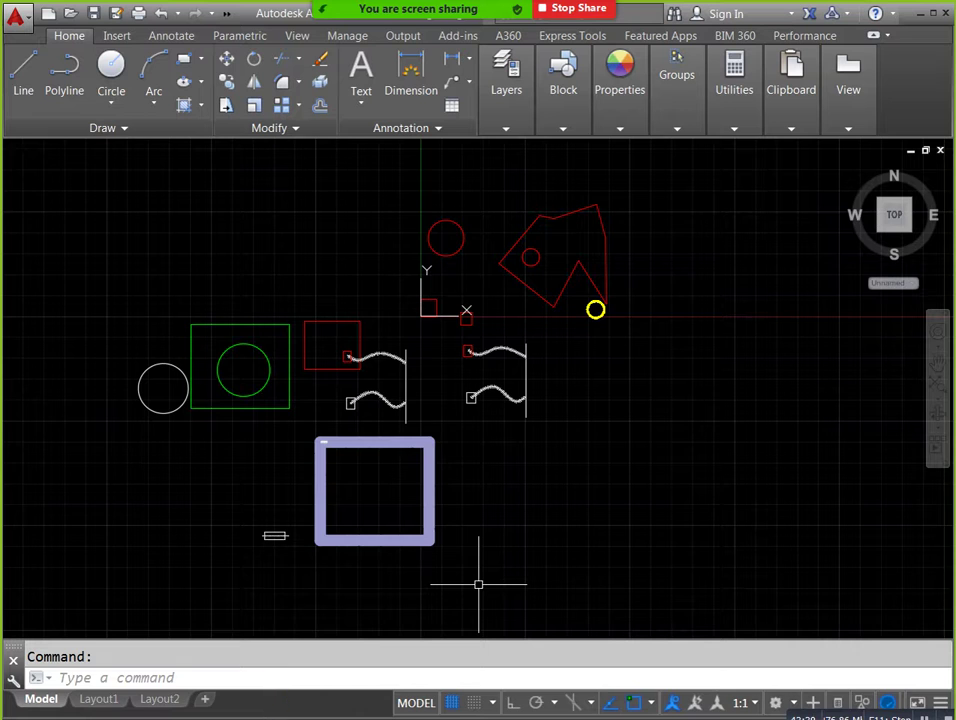
pyautogui.click(95, 697)
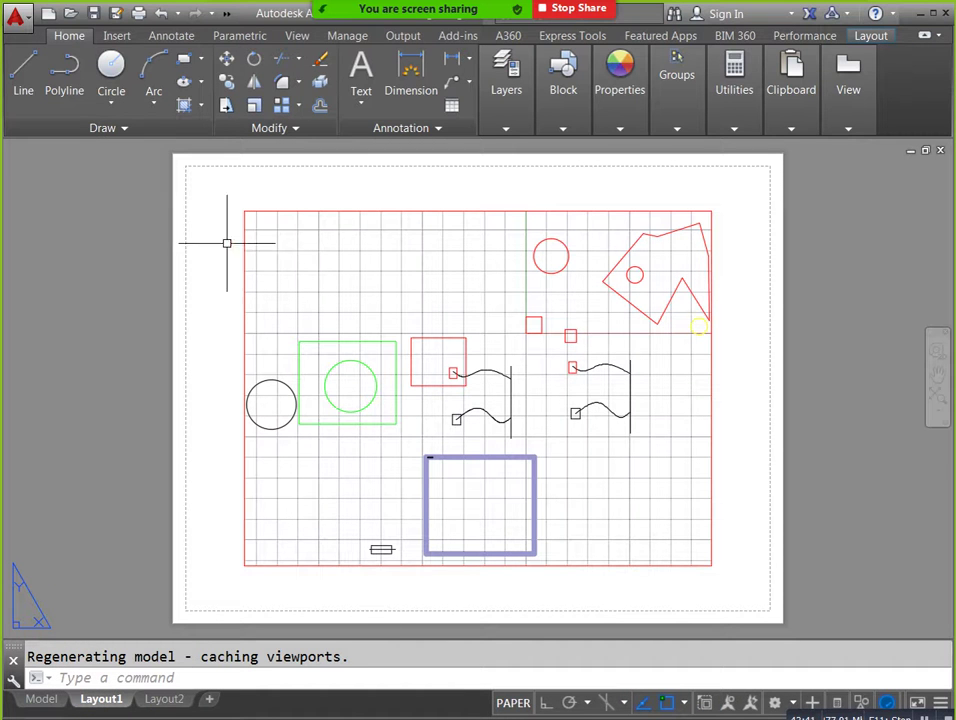
# Window-select and delete the existing Layout1 viewport.
pyautogui.click(222, 193)
pyautogui.click(721, 575)
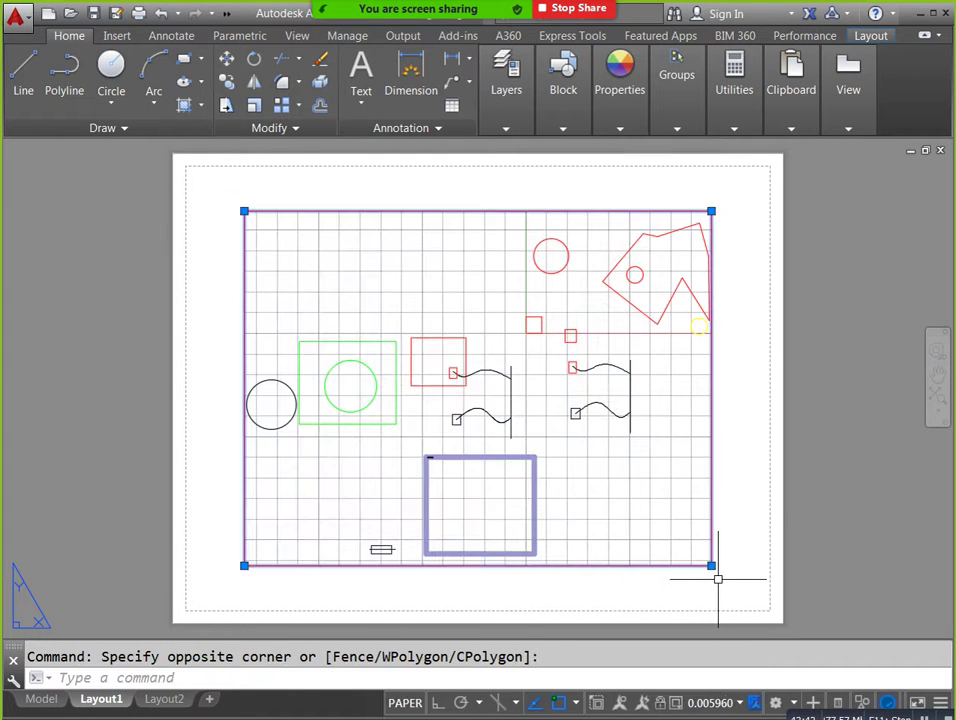
pyautogui.press('Delete')
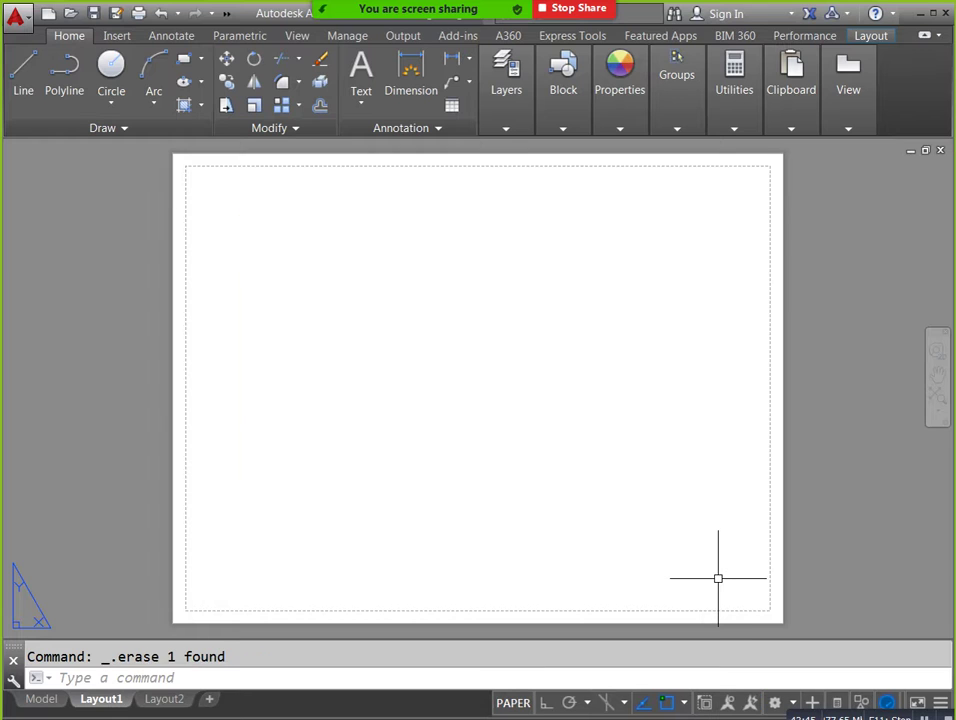
# Create a new MV viewport spanning most of the sheet, showing the 2D shapes.
pyautogui.write('mv')
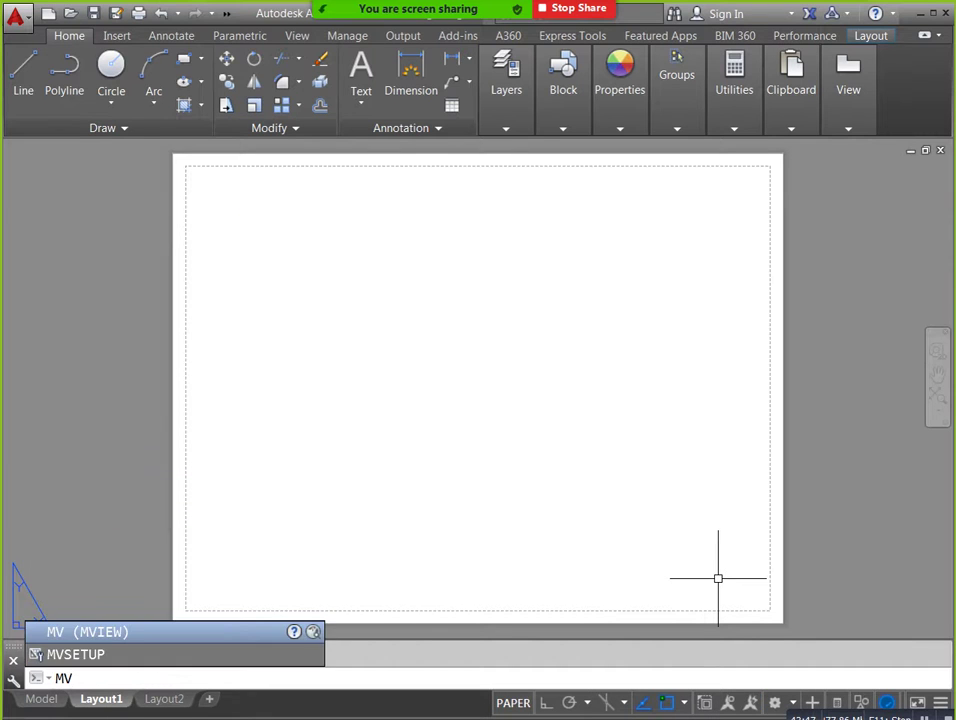
pyautogui.press('Return')
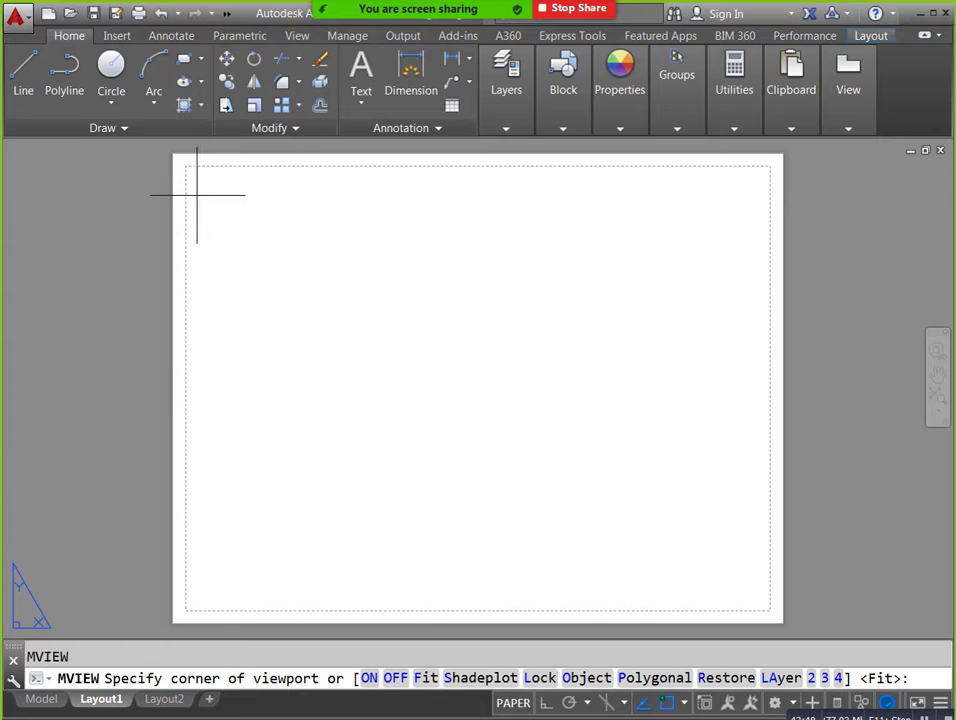
pyautogui.click(198, 181)
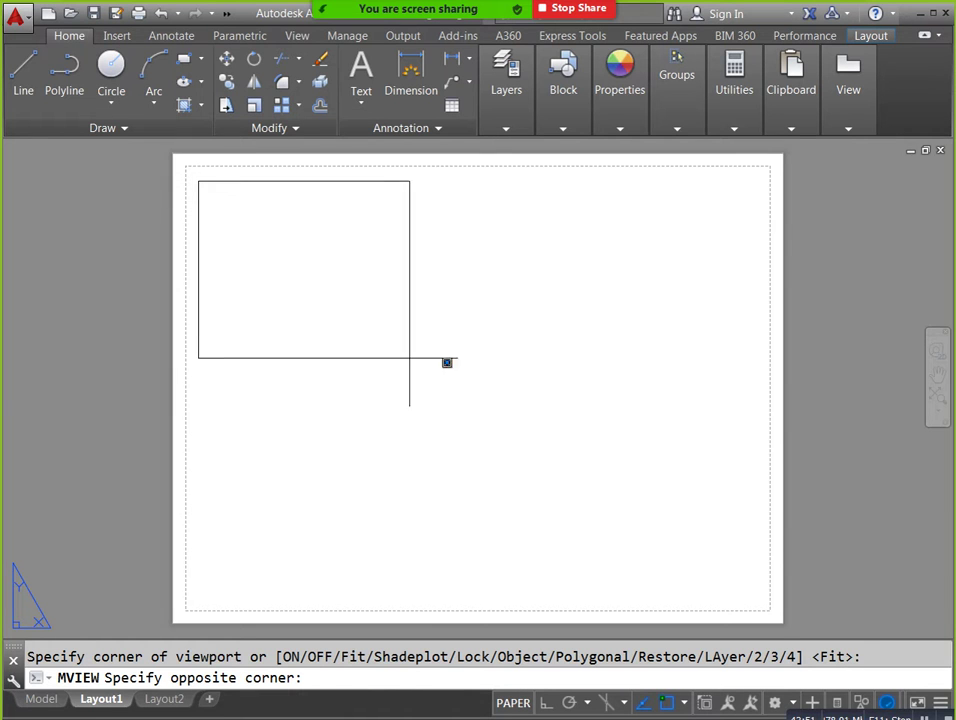
pyautogui.click(747, 583)
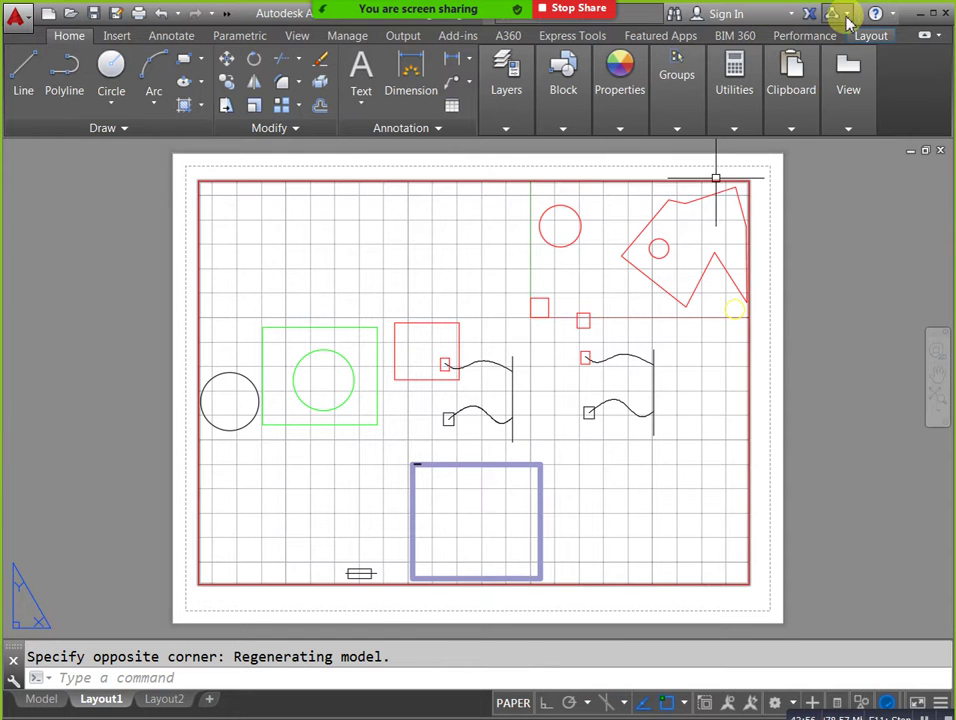
pyautogui.click(866, 37)
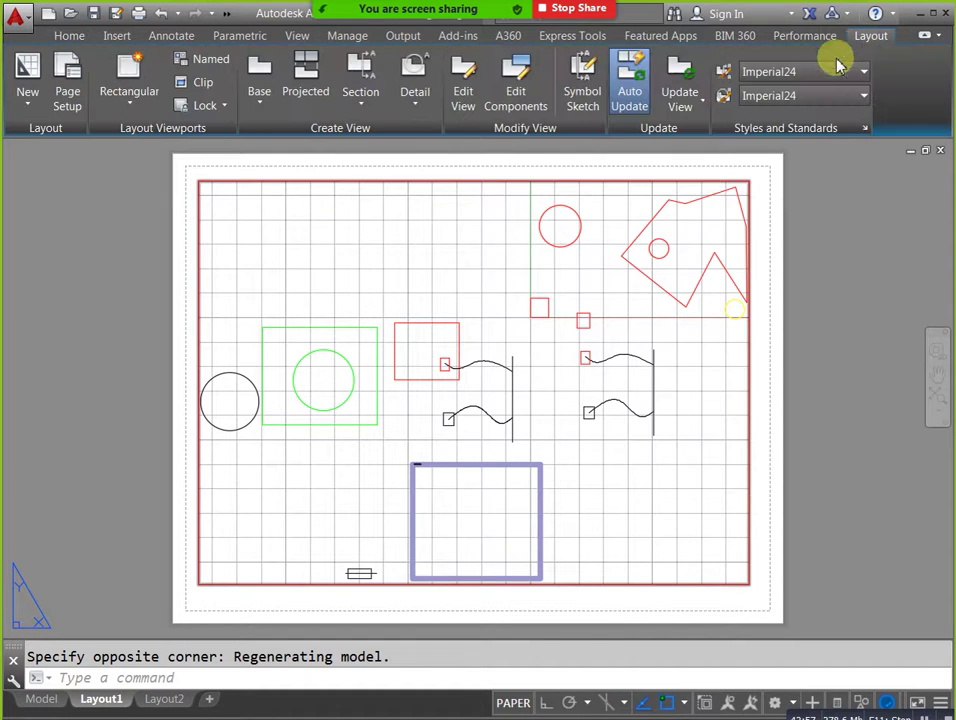
# Start a New Layout from the Layout tab, leaving Layout3 as the offered name.
pyautogui.click(28, 72)
pyautogui.click(40, 101)
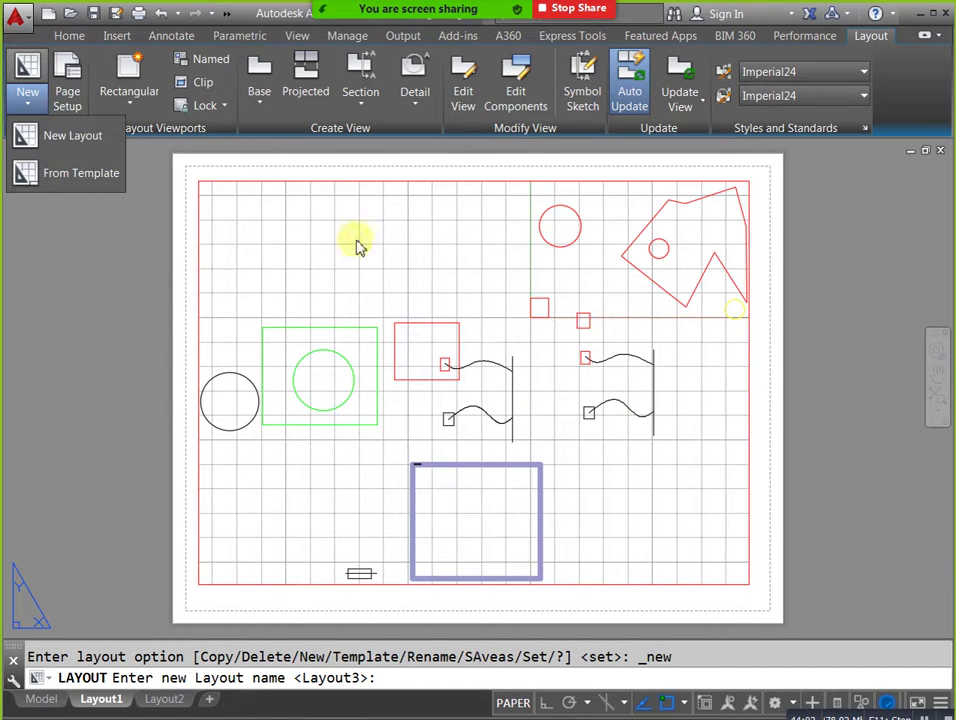
pyautogui.click(550, 355)
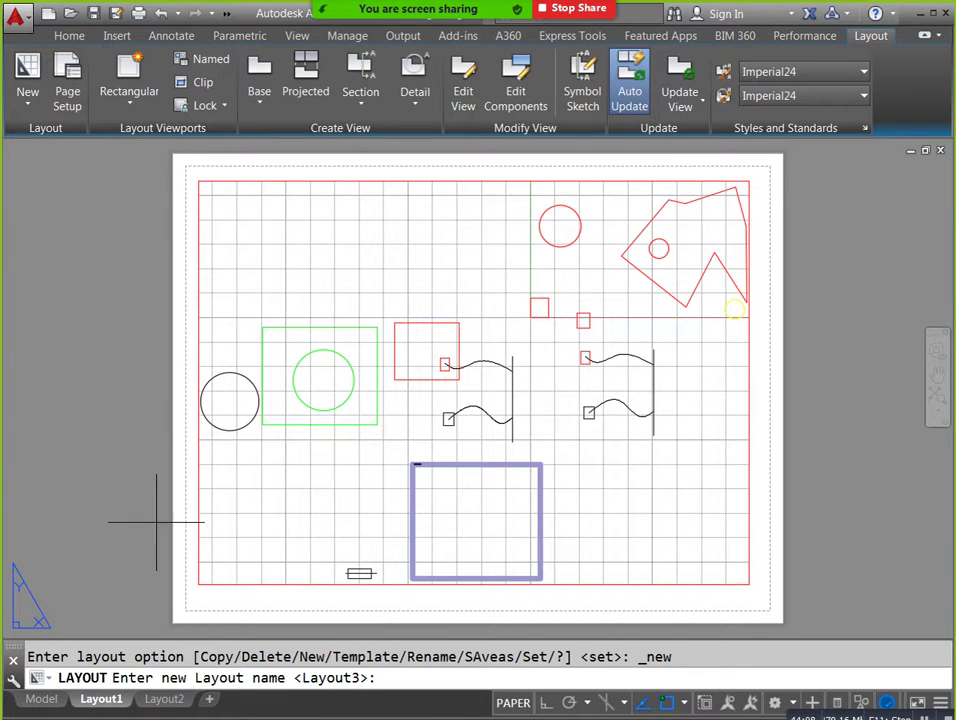
pyautogui.scroll(-2, 319, 440)
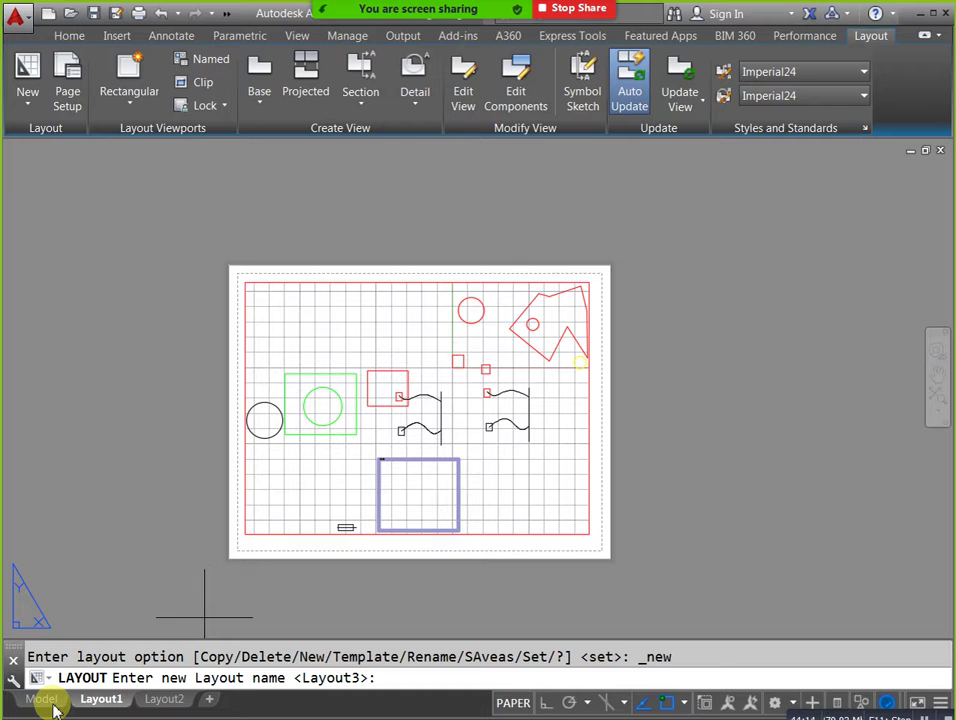
pyautogui.scroll(2, 327, 523)
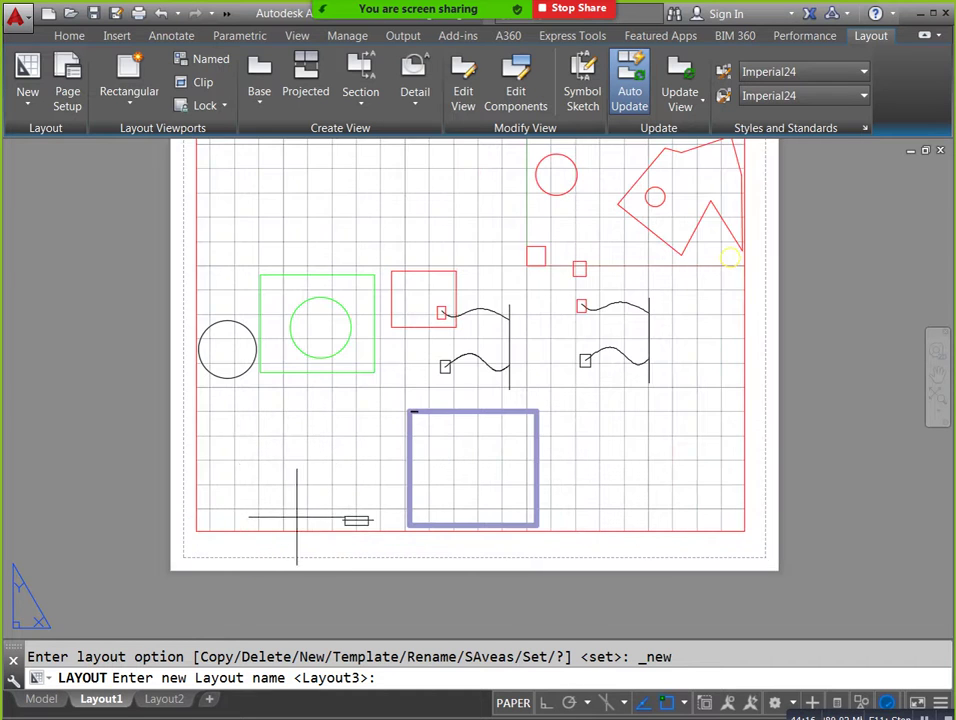
pyautogui.scroll(1, 271, 495)
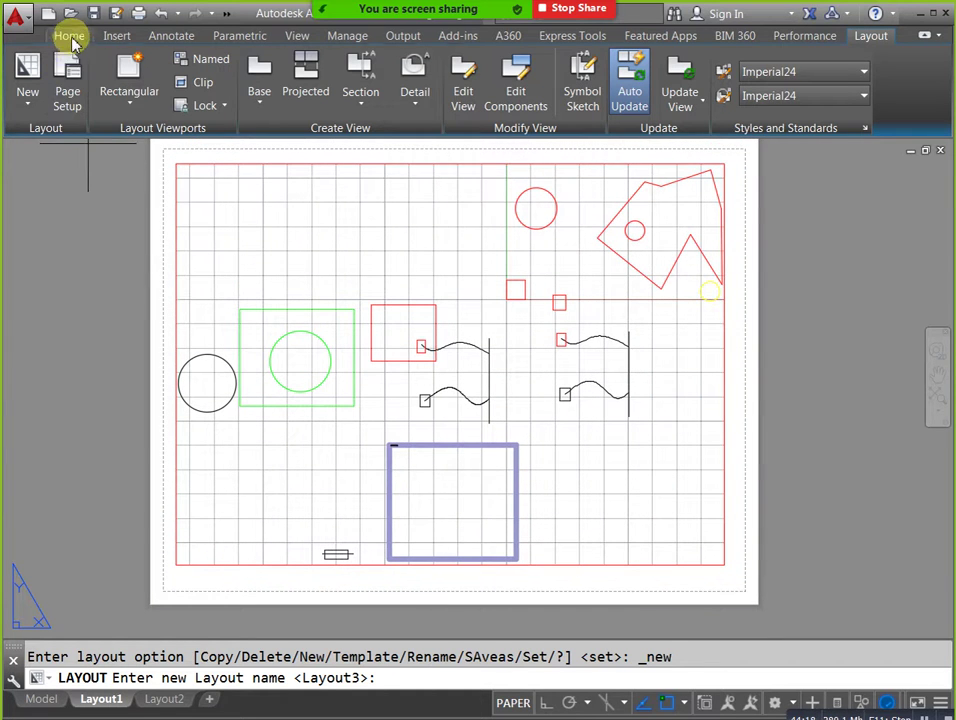
pyautogui.click(70, 36)
pyautogui.moveTo(409, 374); pyautogui.dragTo(390, 384, button='middle')
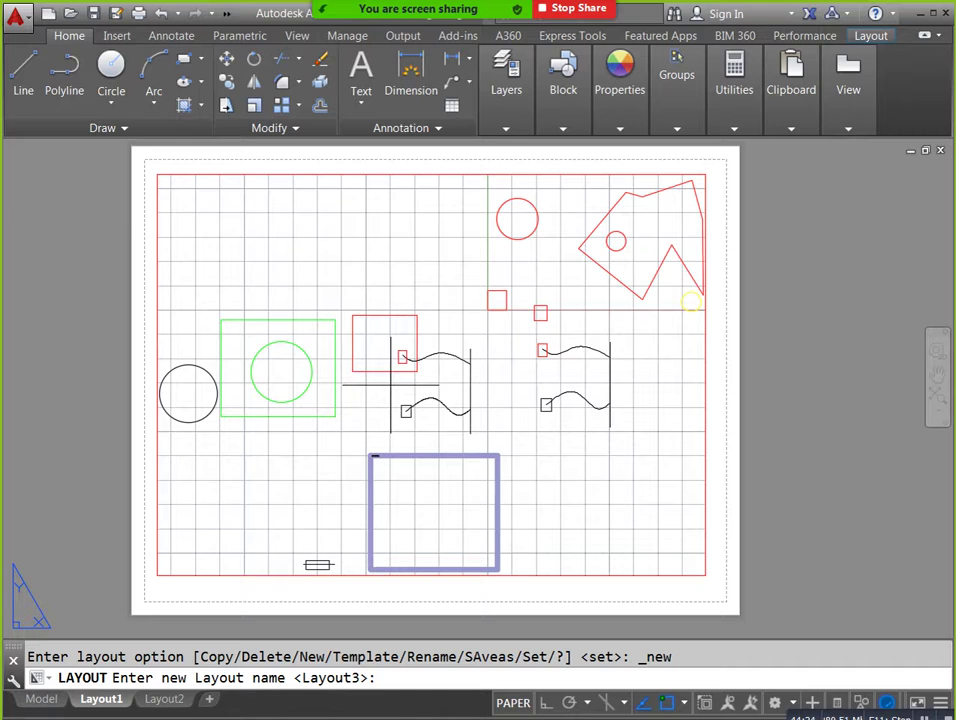
pyautogui.click(846, 85)
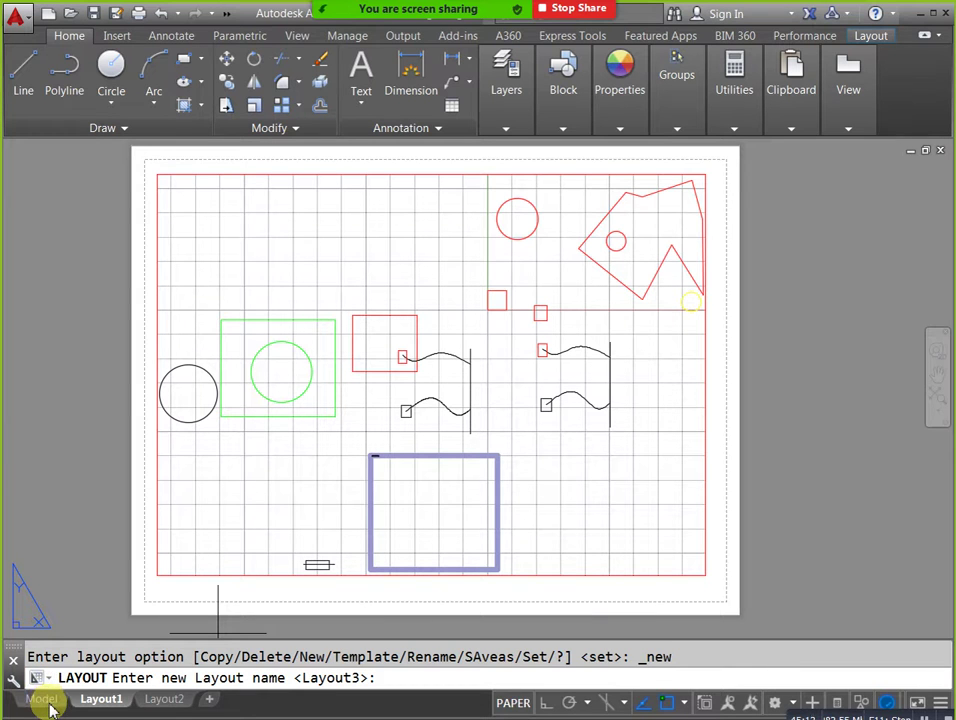
pyautogui.press('Escape')
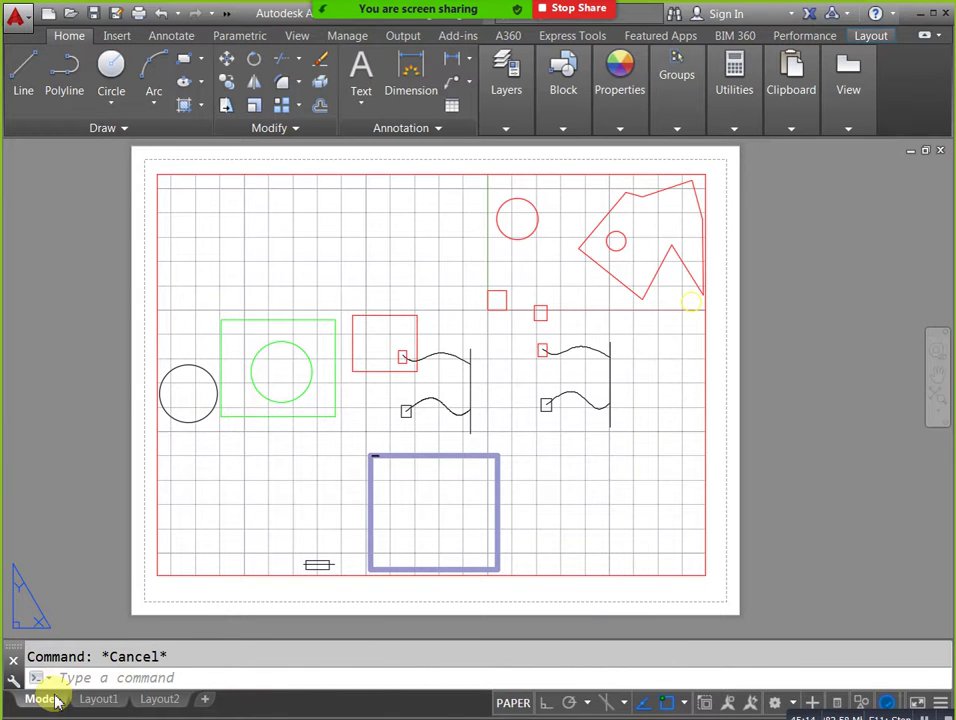
# Show the circles, rectangles and wavy curves in model space and hide the meeting Participants window.
pyautogui.click(41, 699)
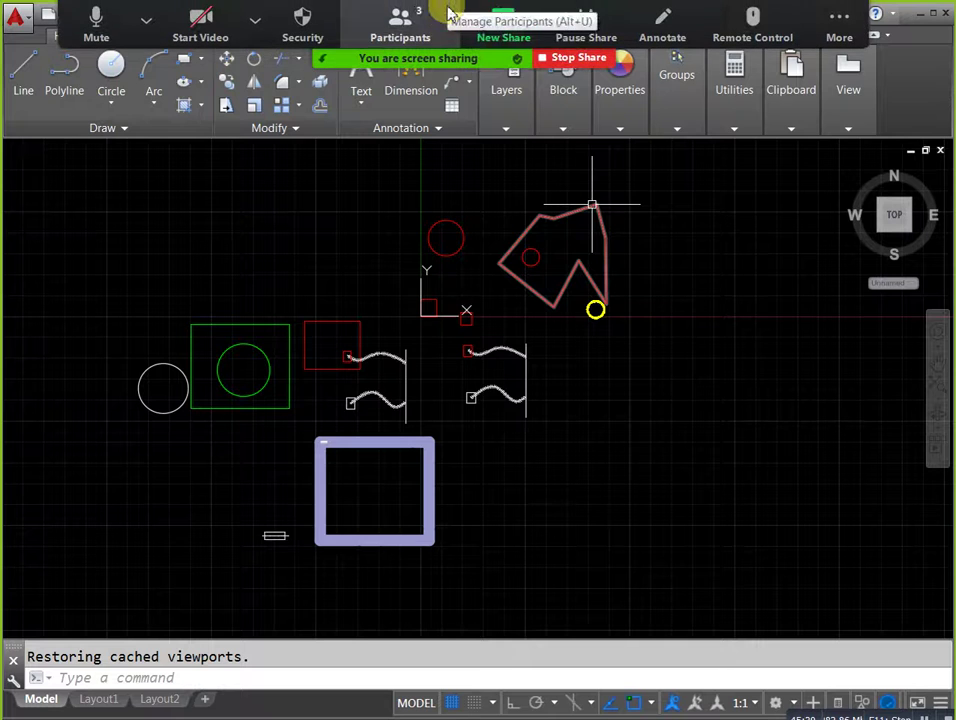
pyautogui.click(449, 38)
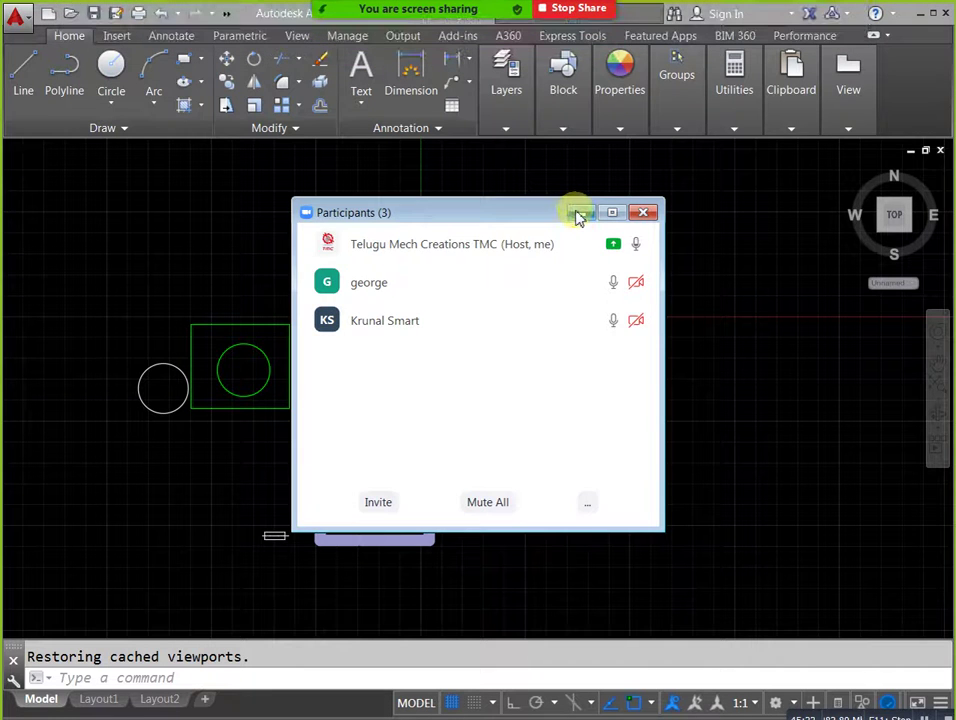
pyautogui.click(578, 214)
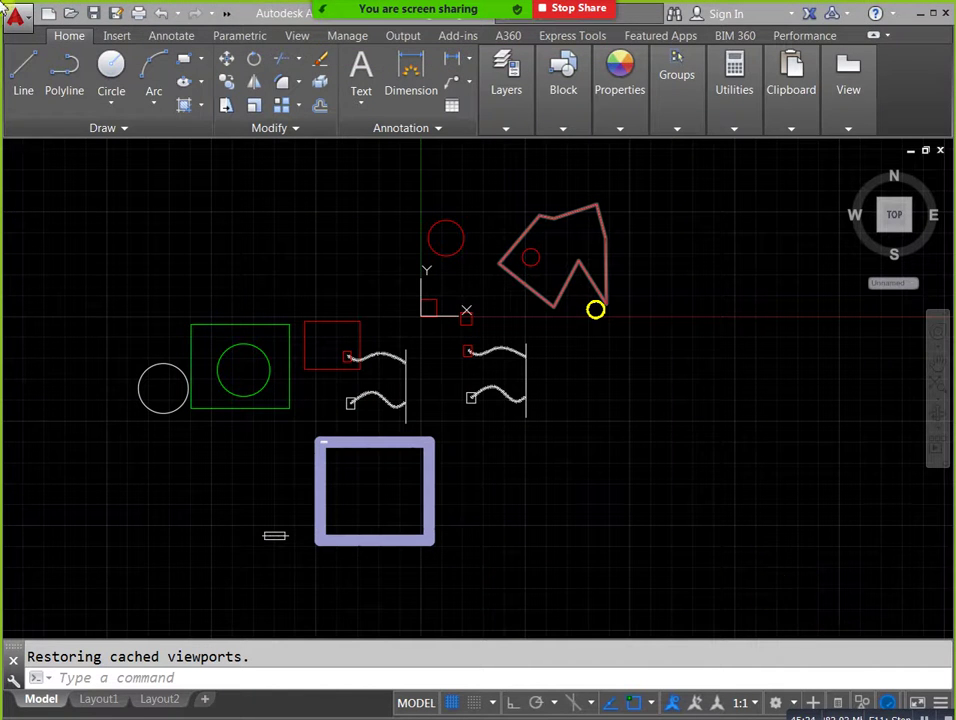